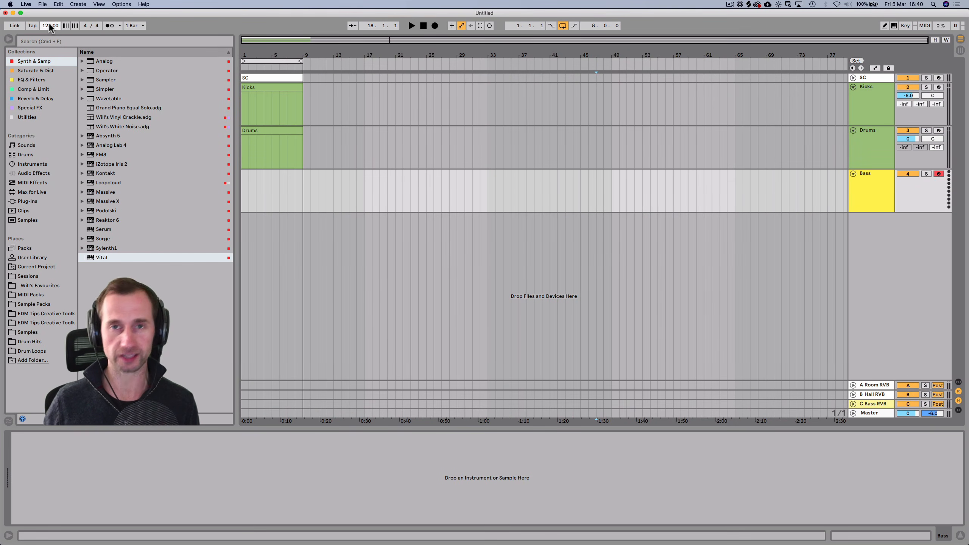
# Set the song tempo to 115 BPM.
pyautogui.write('1')
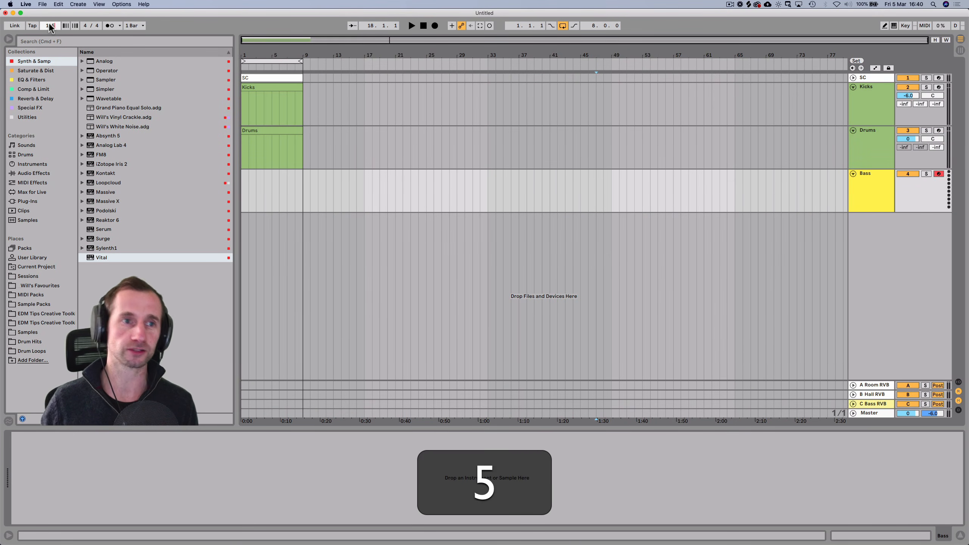
pyautogui.write('15')
pyautogui.press('Return')
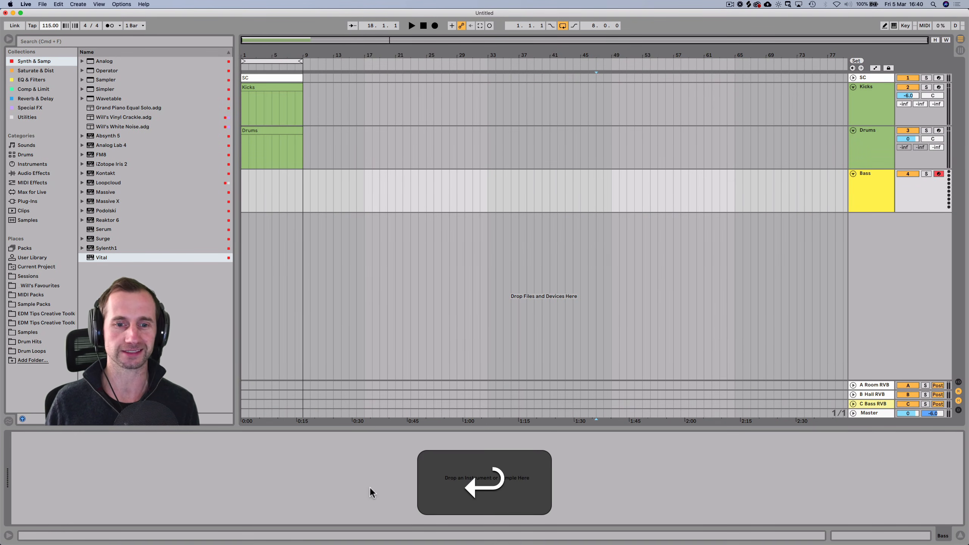
# Save the Live Set in the Sessions folder under the name Creative Toolawesome.
pyautogui.click(389, 366)
pyautogui.press('super+s')
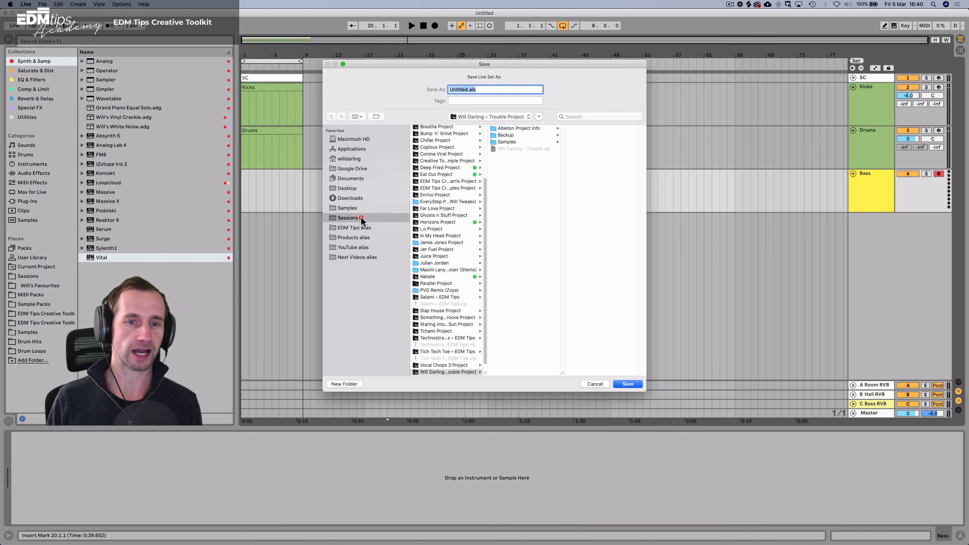
pyautogui.click(357, 208)
pyautogui.click(353, 218)
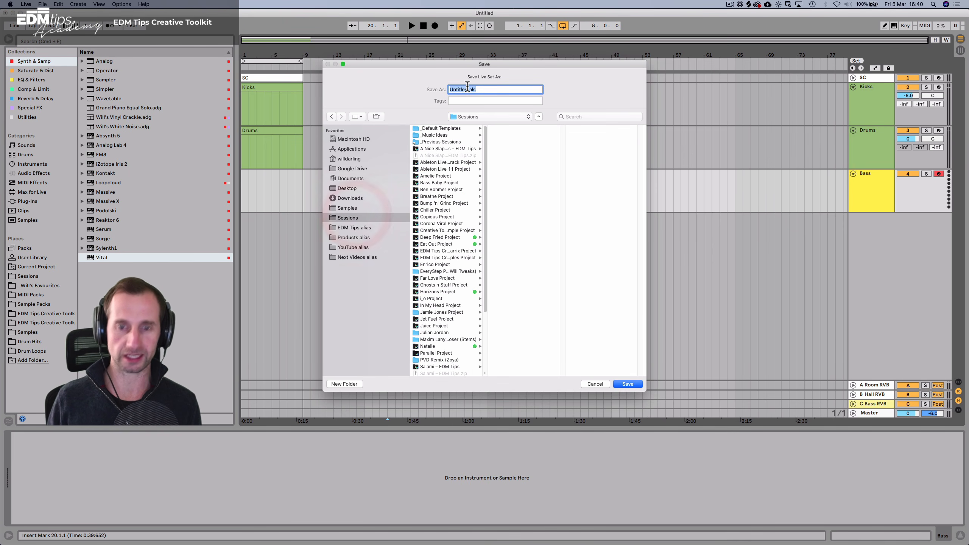
pyautogui.press('shift')
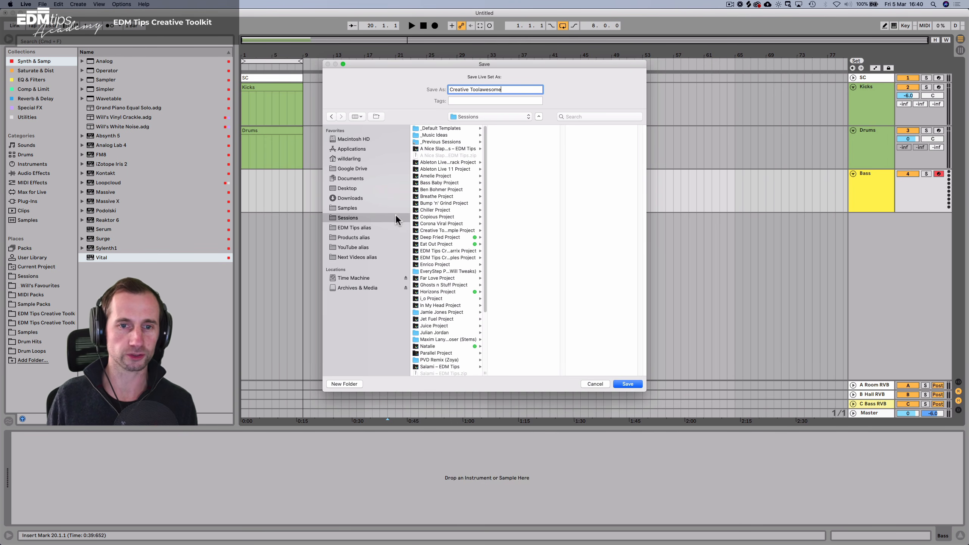
pyautogui.press('Return')
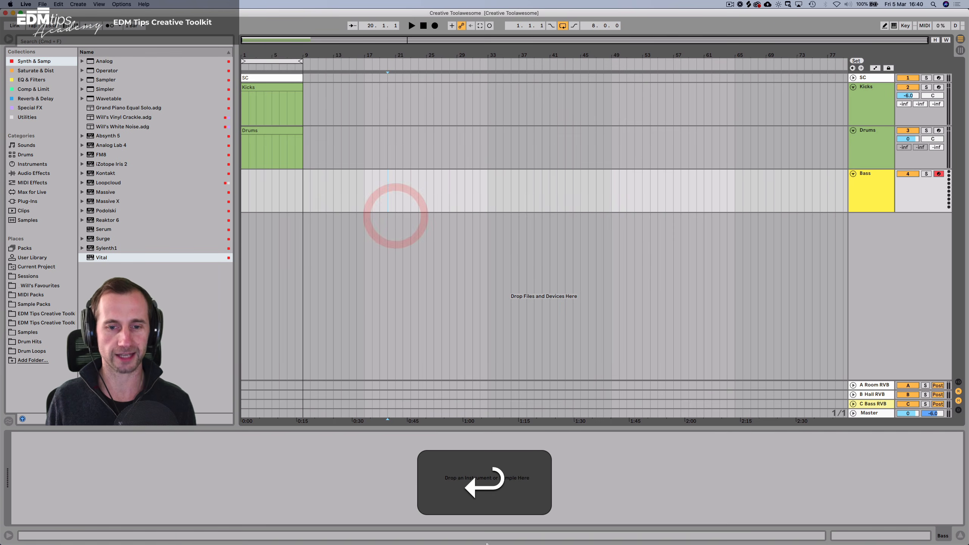
# Load the Serum synth onto the Bass track.
pyautogui.click(381, 323)
pyautogui.click(287, 193)
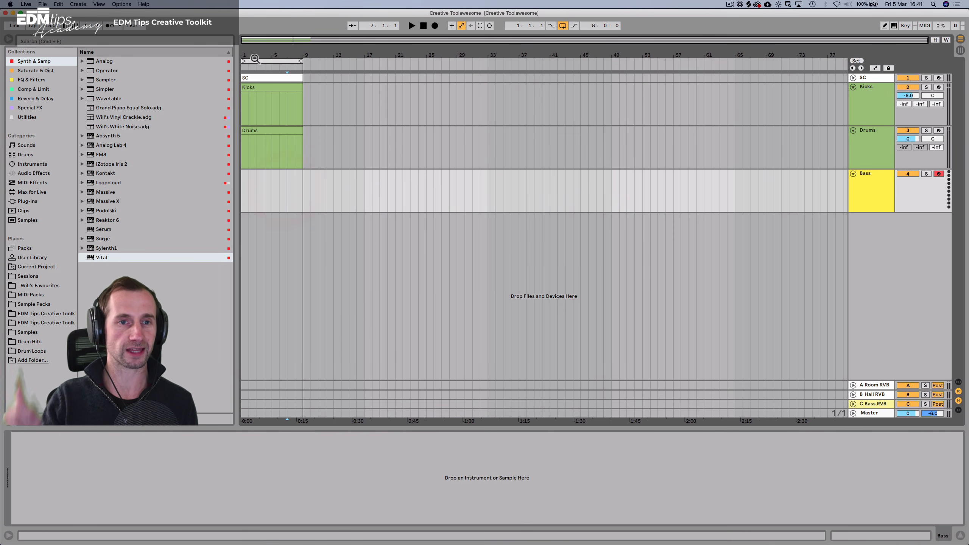
pyautogui.moveTo(287, 55); pyautogui.dragTo(287, 114)
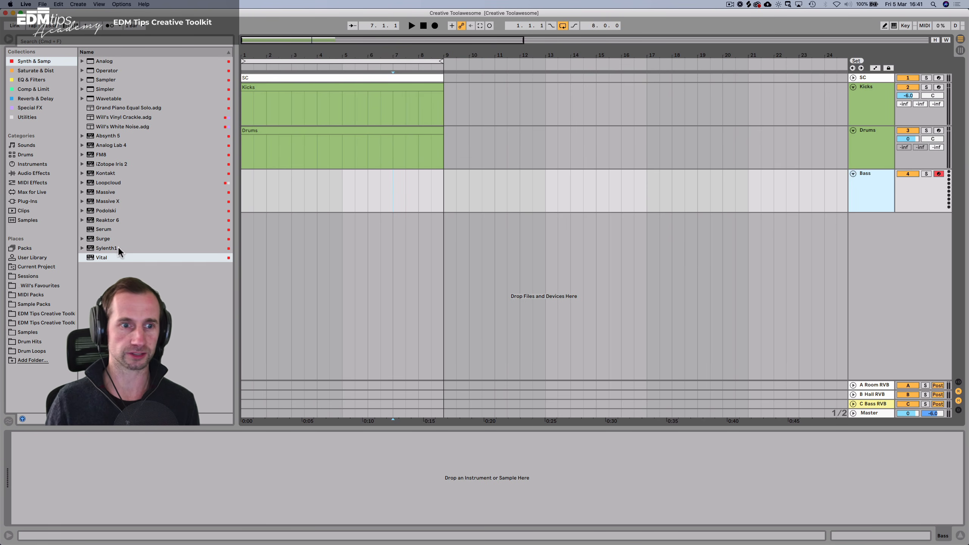
pyautogui.click(101, 228)
pyautogui.press('Down')
pyautogui.press('Down')
pyautogui.press('Down')
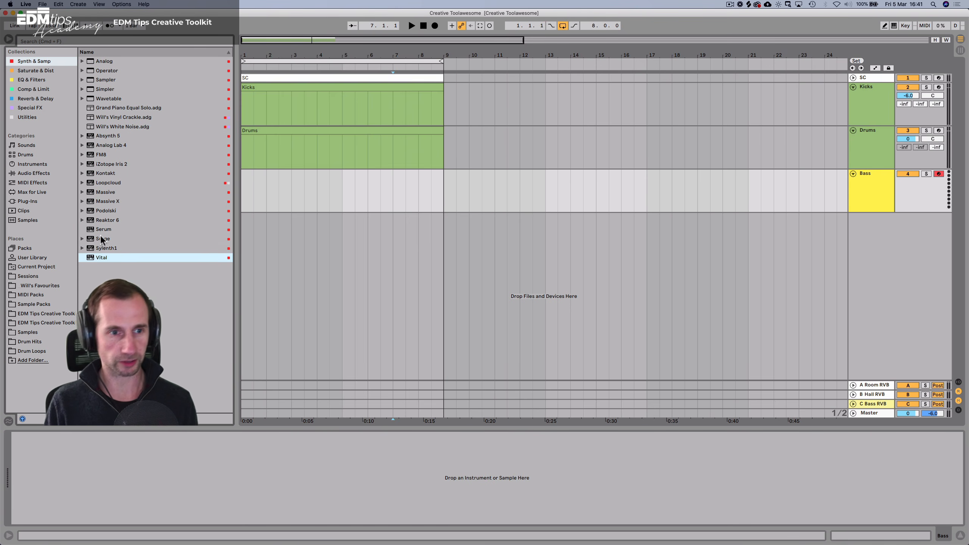
pyautogui.moveTo(103, 229); pyautogui.dragTo(251, 180)
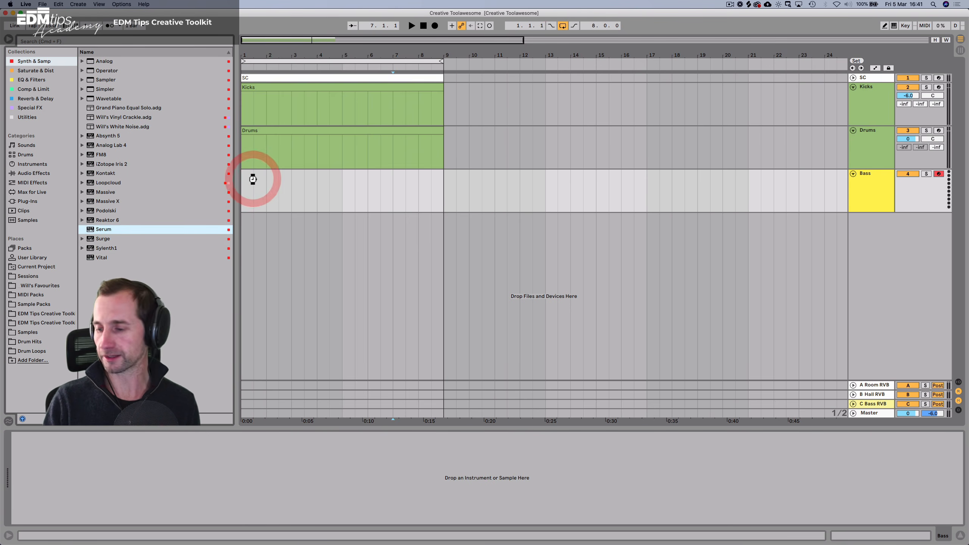
# Audition bass presets from EDM Tips Creative Toolkit Presets for Serum, starting at BA-808 Stranger, settle on BA-Down, and close the synth window.
pyautogui.click(535, 116)
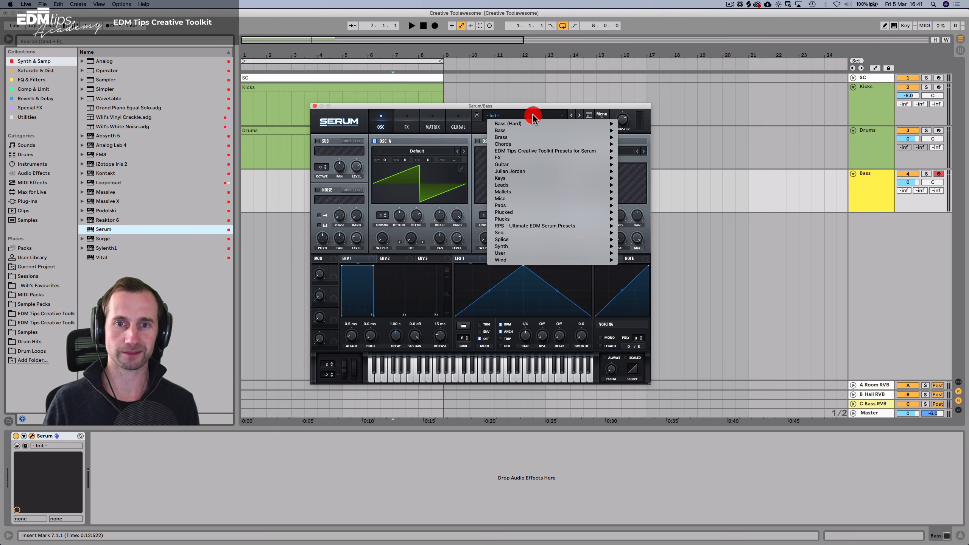
pyautogui.moveTo(538, 150)
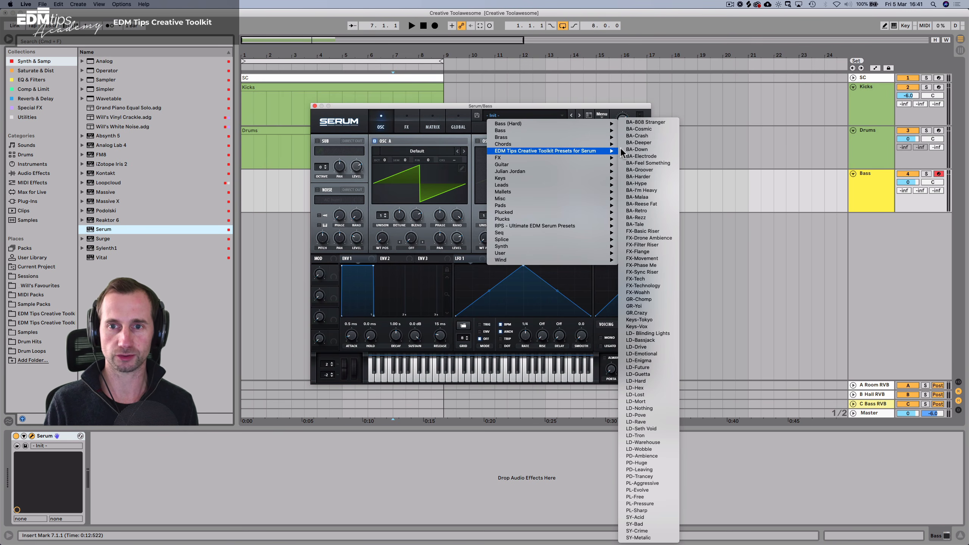
pyautogui.click(644, 123)
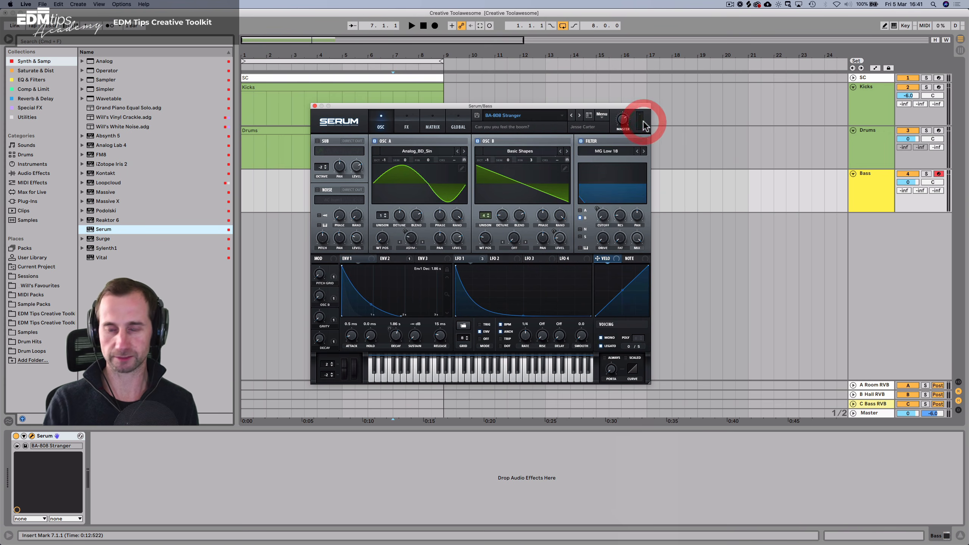
pyautogui.click(579, 116)
pyautogui.click(579, 115)
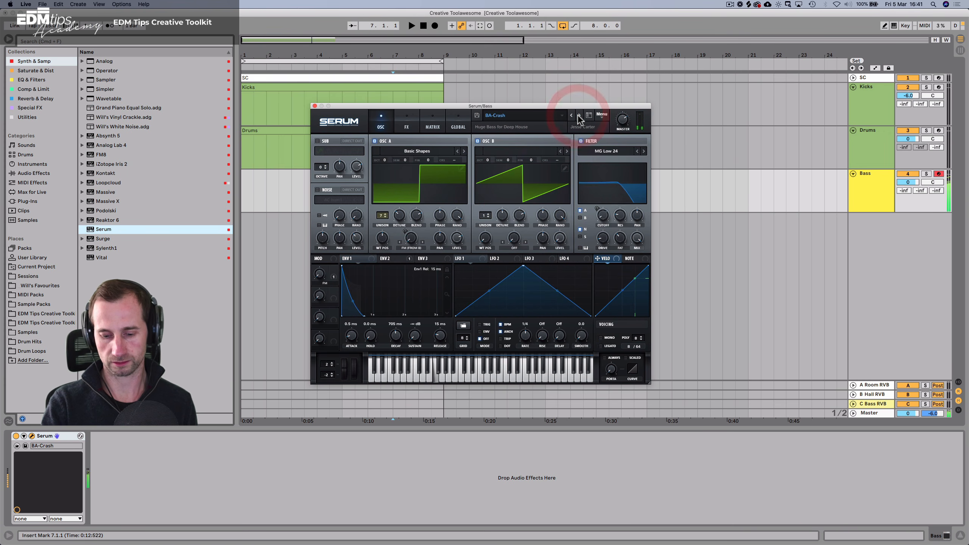
pyautogui.click(579, 116)
pyautogui.click(579, 116)
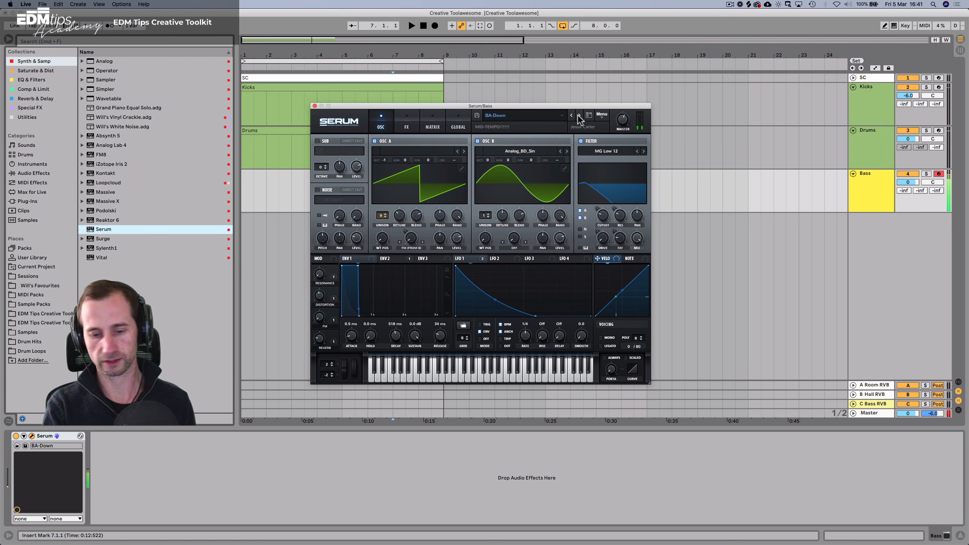
pyautogui.click(315, 106)
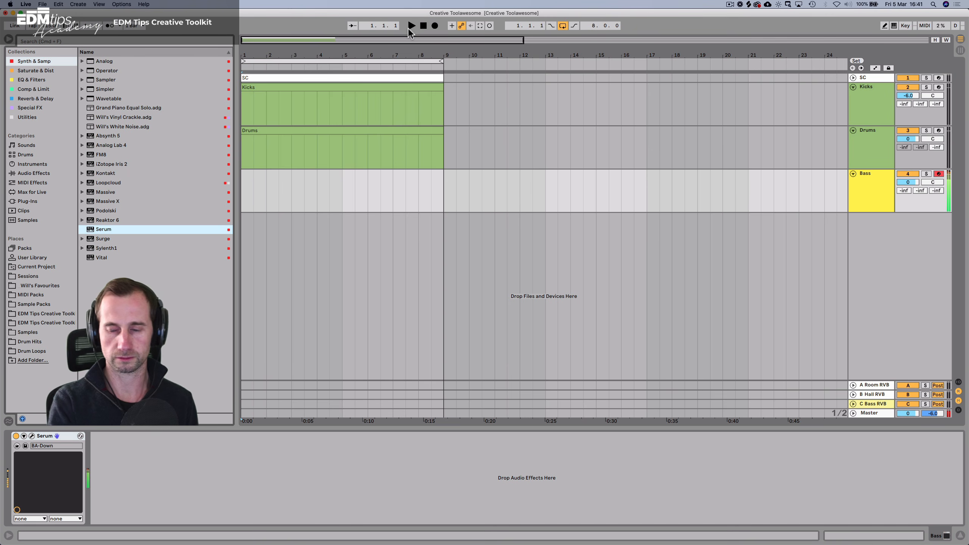
# Record an eight-bar MIDI bass line on the Bass track with the metronome on.
pyautogui.click(435, 26)
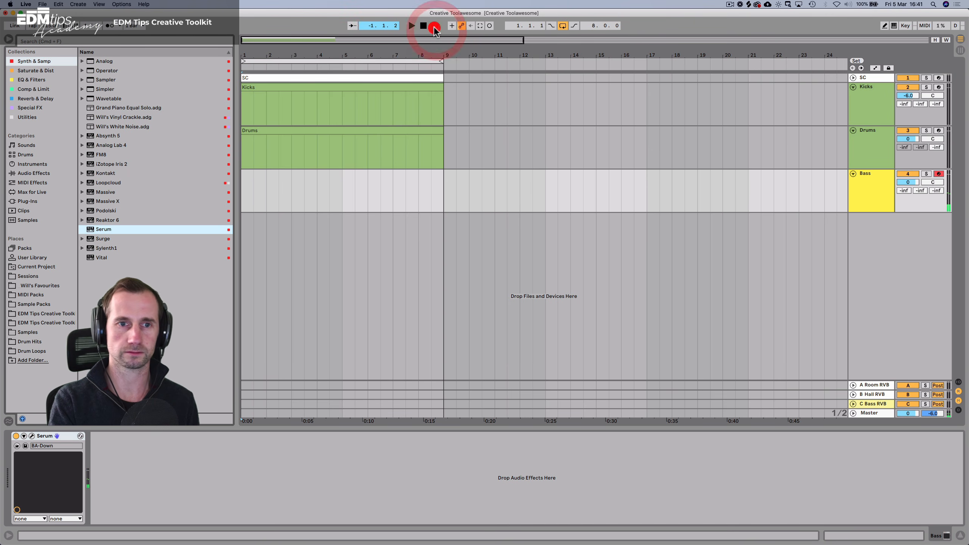
pyautogui.click(112, 25)
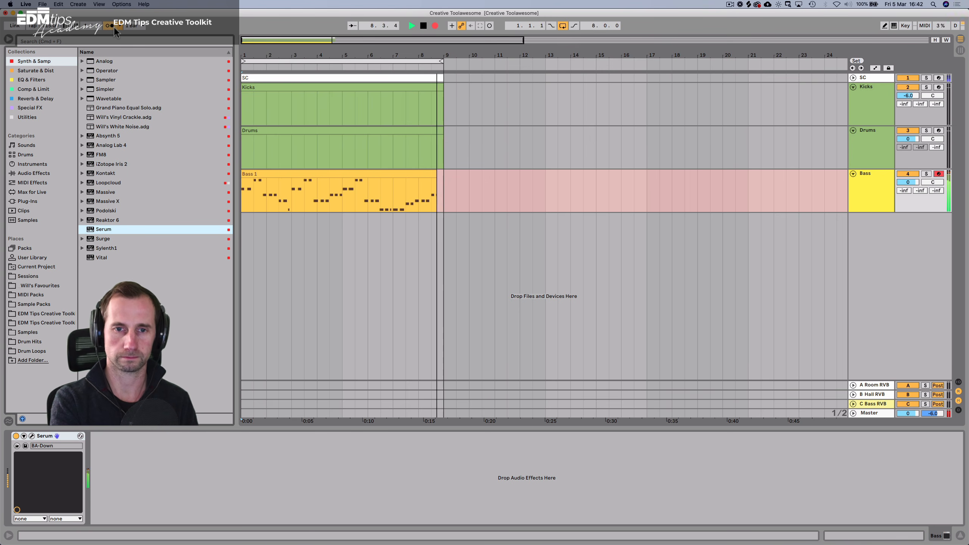
pyautogui.press('space')
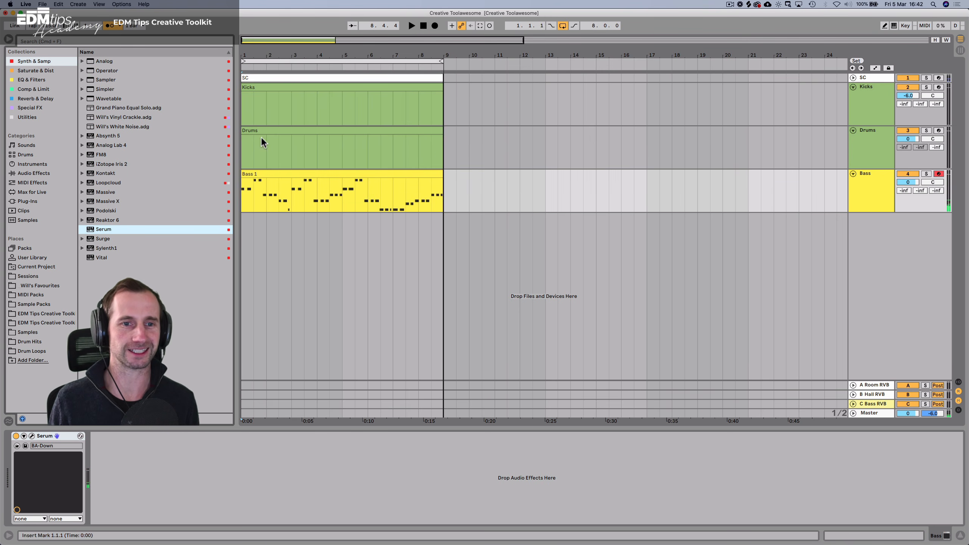
# Open the recorded Bass 1 clip for note editing and select all its notes.
pyautogui.doubleClick(269, 173)
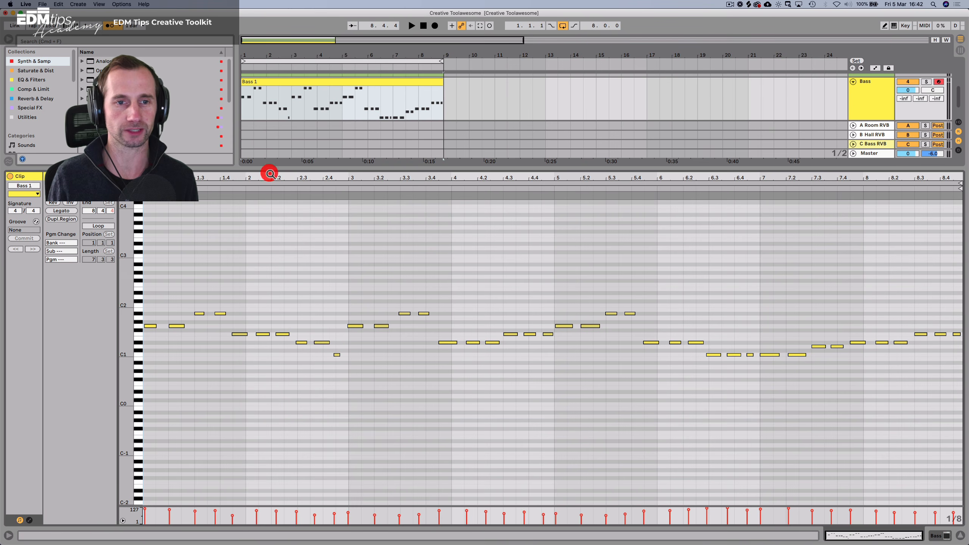
pyautogui.click(162, 278)
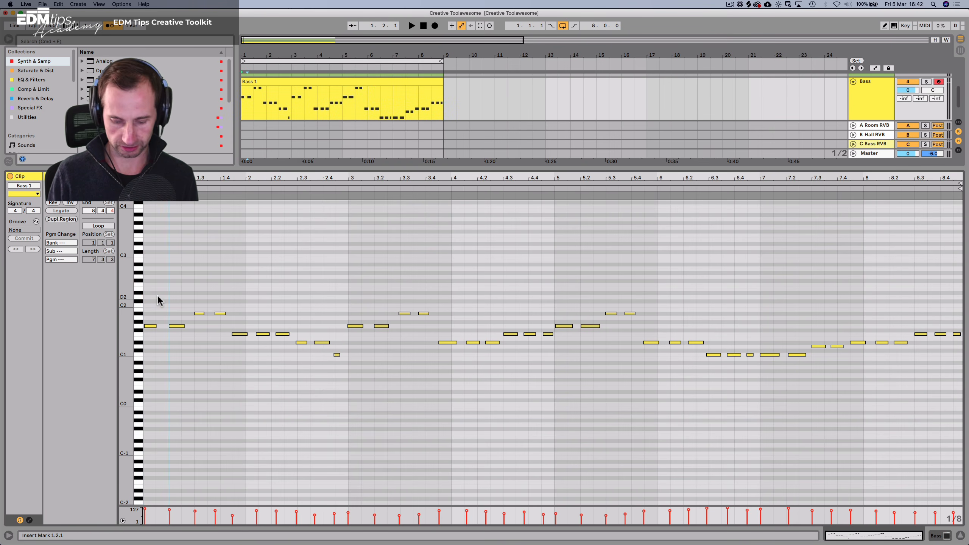
pyautogui.press('super+a')
# Try quantizing the starts and ends of all notes to the current 1/8 grid at 100% and listen to the start.
pyautogui.press('shift+super+u')
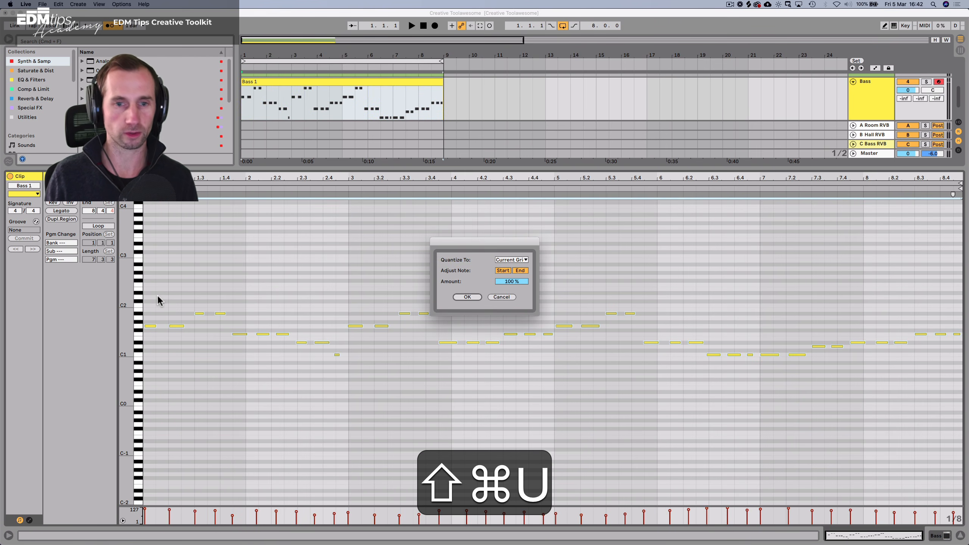
pyautogui.press('shift+super+Return')
pyautogui.press('Return')
pyautogui.press('space')
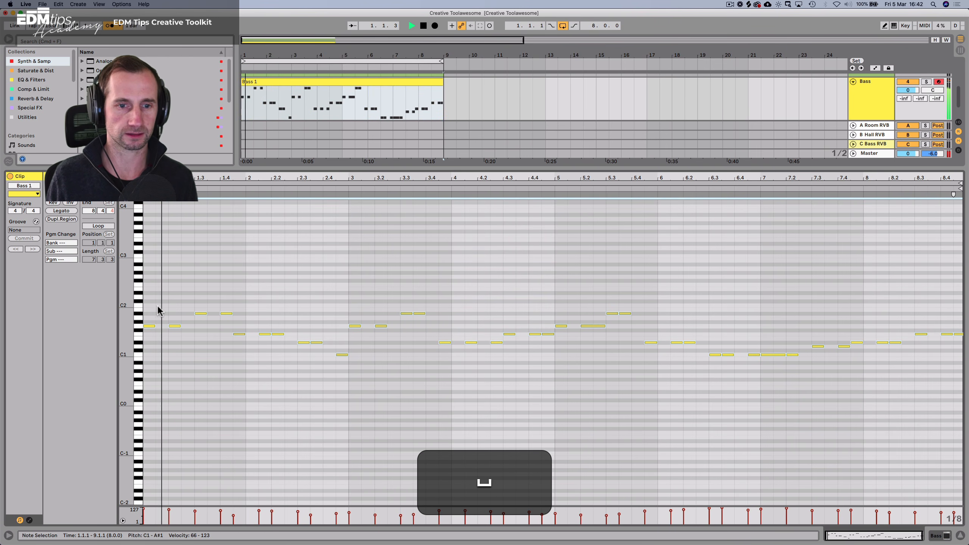
pyautogui.click(205, 292)
pyautogui.press('space')
pyautogui.click(219, 297)
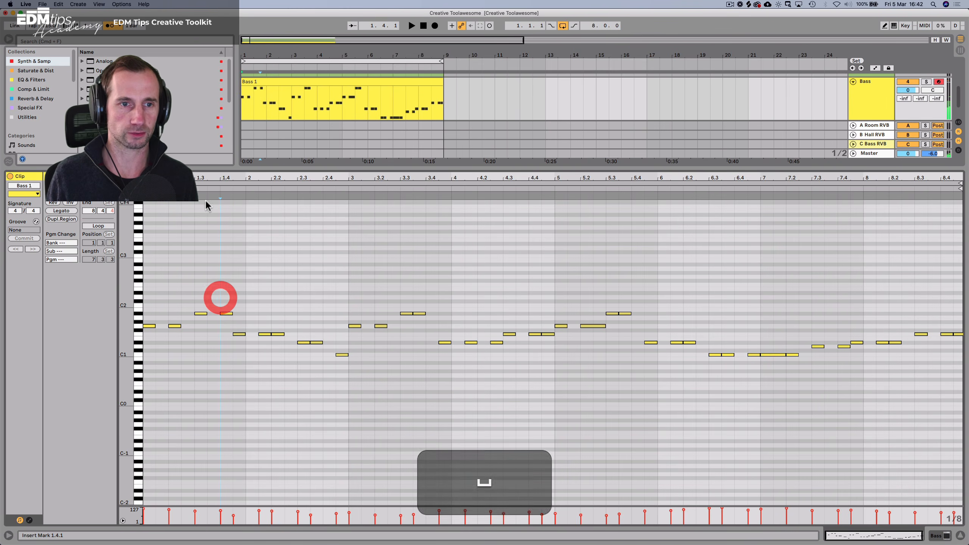
# Undo the quantization, requantize all note starts and ends to the 1/16 grid at 100%, and listen to the opening bars.
pyautogui.moveTo(206, 178); pyautogui.dragTo(206, 214)
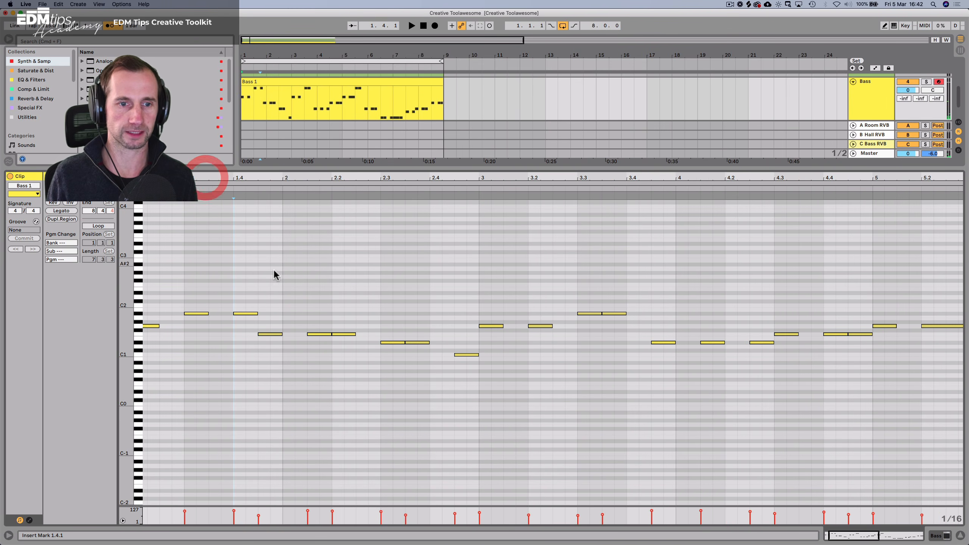
pyautogui.click(246, 314)
pyautogui.press('super+z')
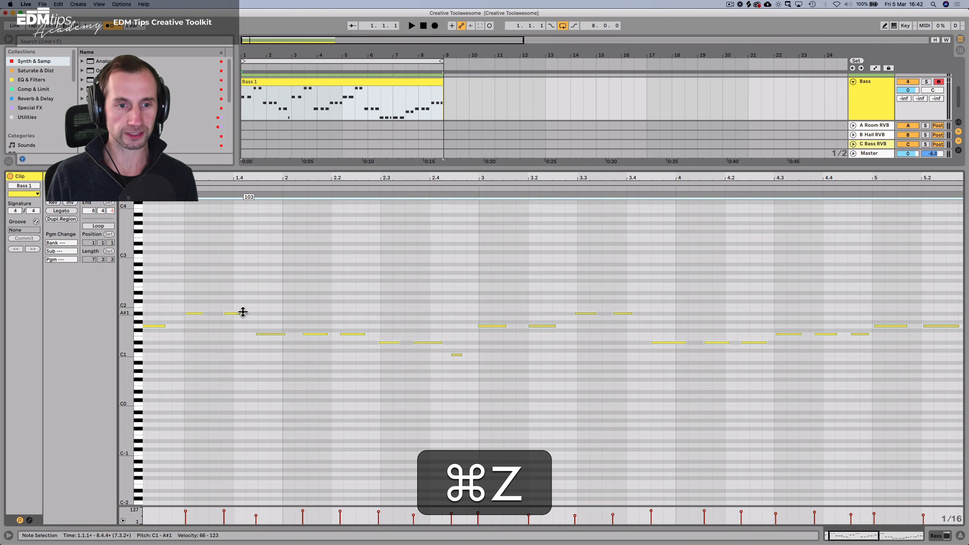
pyautogui.press('shift+super+u')
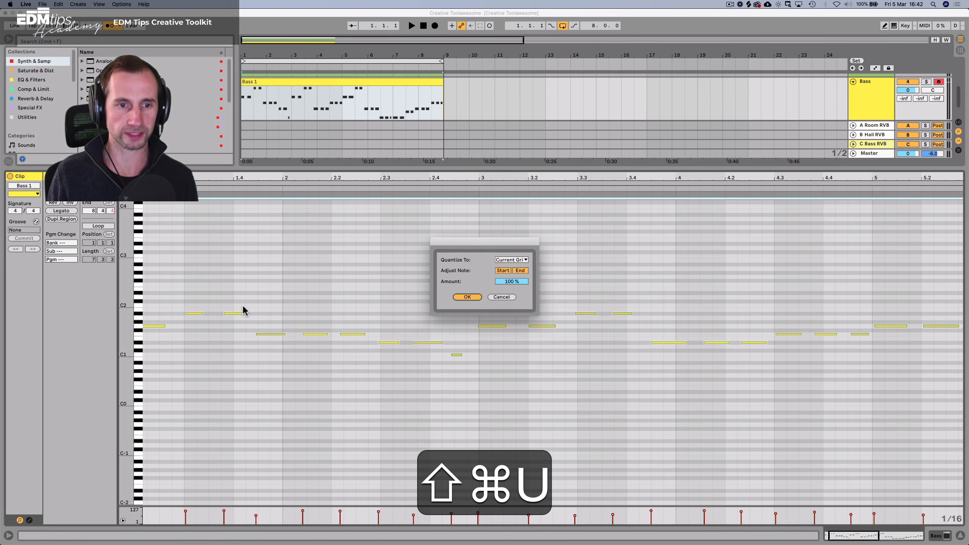
pyautogui.press('shift+super+Return')
pyautogui.press('space')
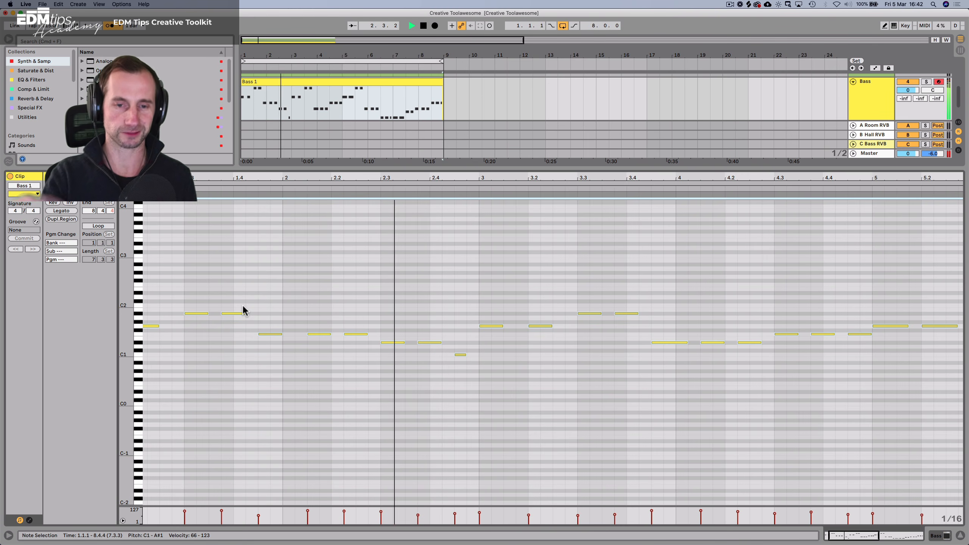
pyautogui.press('space')
# Lower the two notes at 2.1.3 and 2.2.2 by two semitones to D#1 and listen to the change.
pyautogui.moveTo(353, 346); pyautogui.dragTo(353, 346)
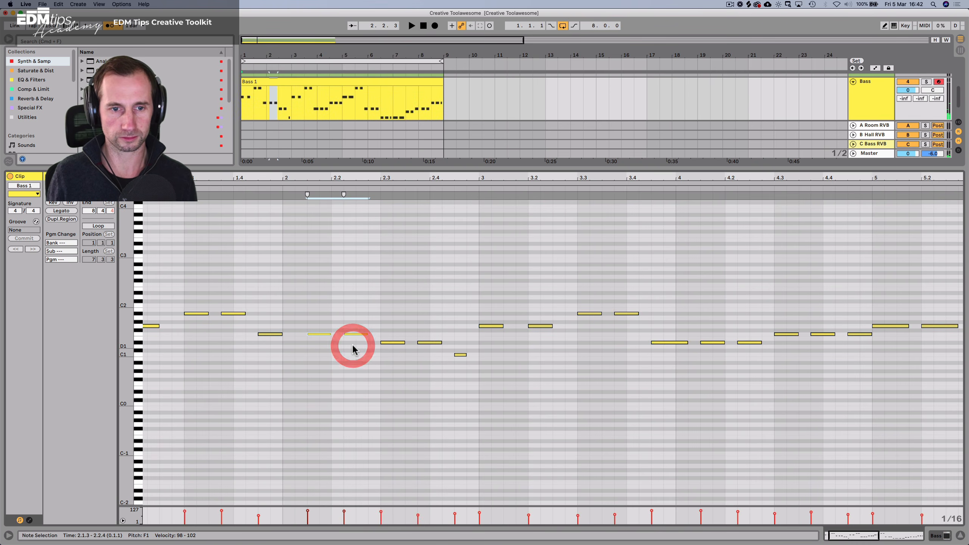
pyautogui.press('Down')
pyautogui.press('Down')
pyautogui.press('p')
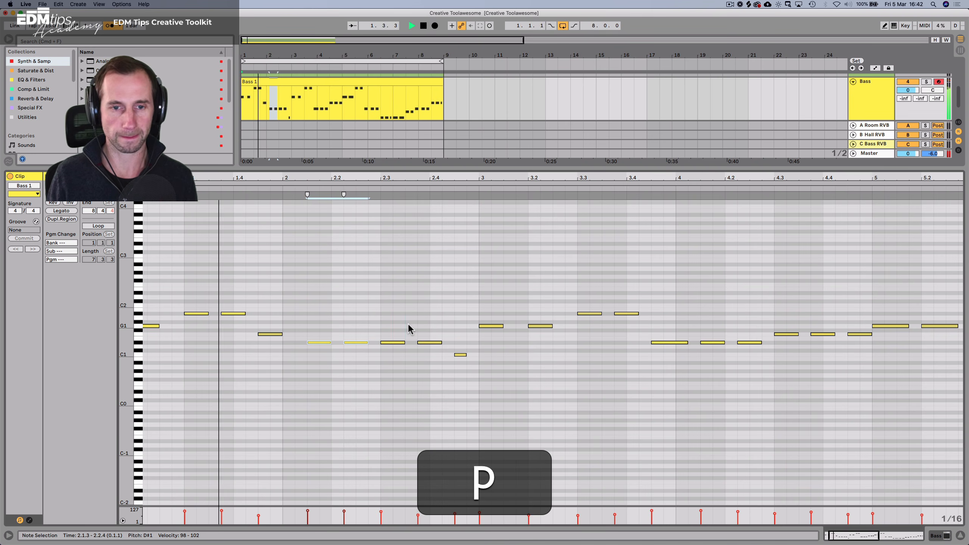
pyautogui.click(404, 325)
pyautogui.press('space')
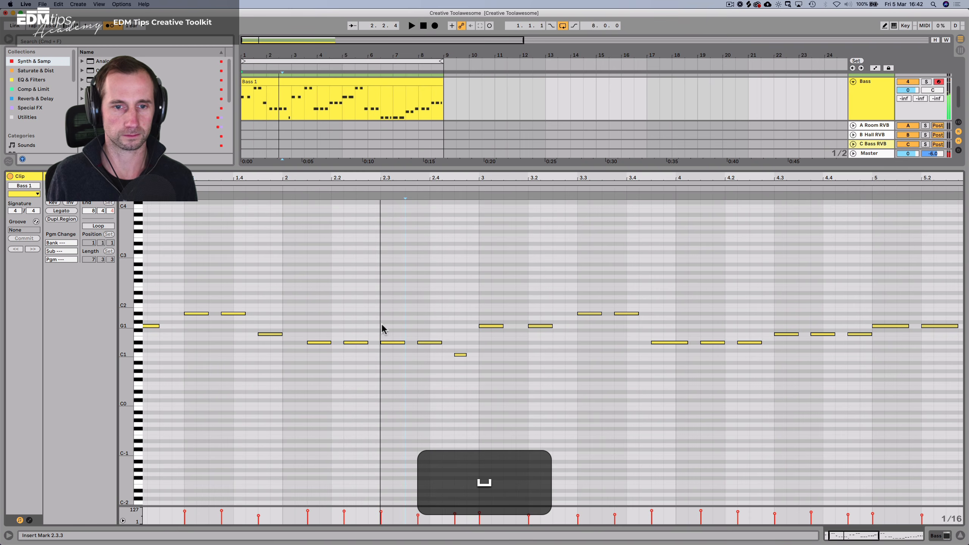
# Lower the two notes at 2.3.1 and 2.3.4 to C#1 and raise the short note at 2.4.3 to C#1.
pyautogui.moveTo(436, 352); pyautogui.dragTo(434, 348)
pyautogui.press('Down')
pyautogui.press('Down')
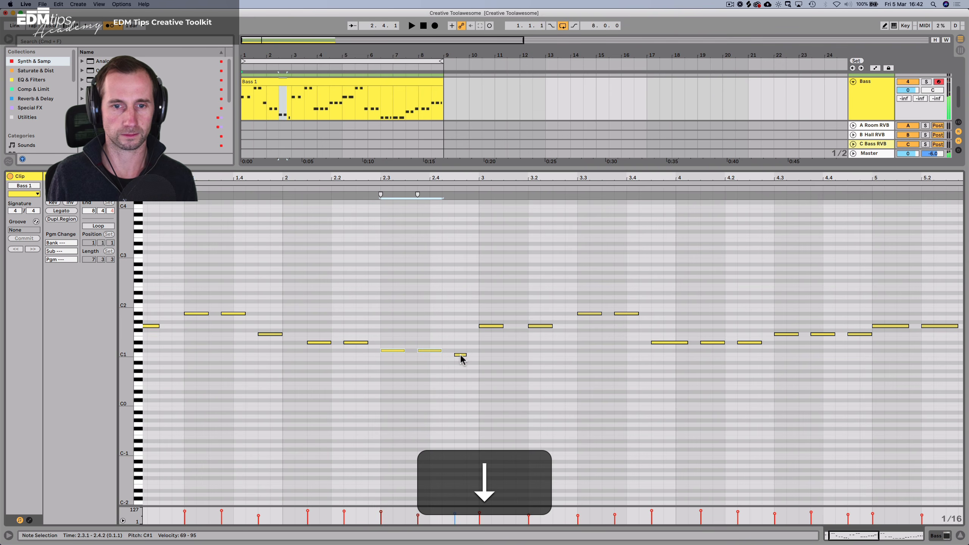
pyautogui.click(461, 355)
pyautogui.press('Up')
# Lower the note at 1.4.3 by two semitones to D#1 and play the phrase through into bar 3.
pyautogui.click(327, 343)
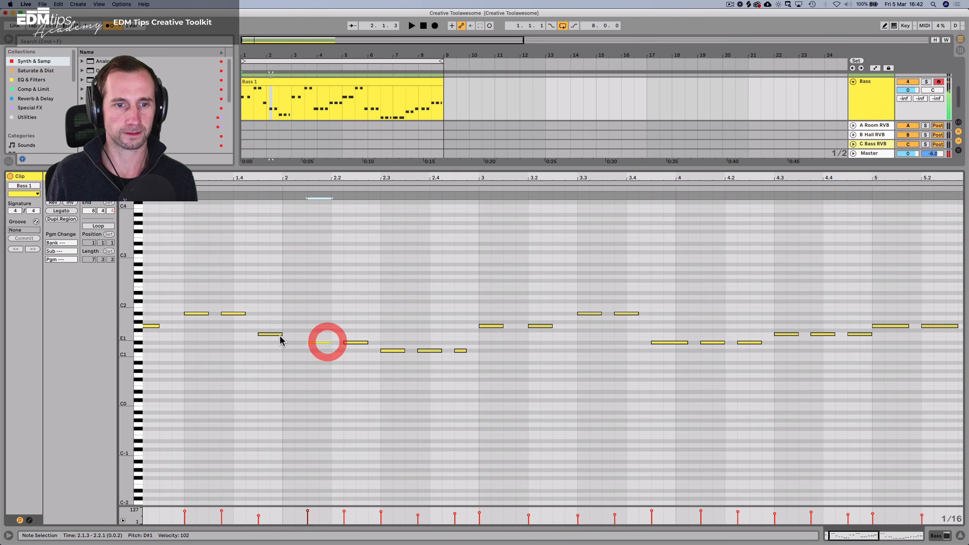
pyautogui.click(271, 334)
pyautogui.press('Down')
pyautogui.press('Down')
pyautogui.press('space')
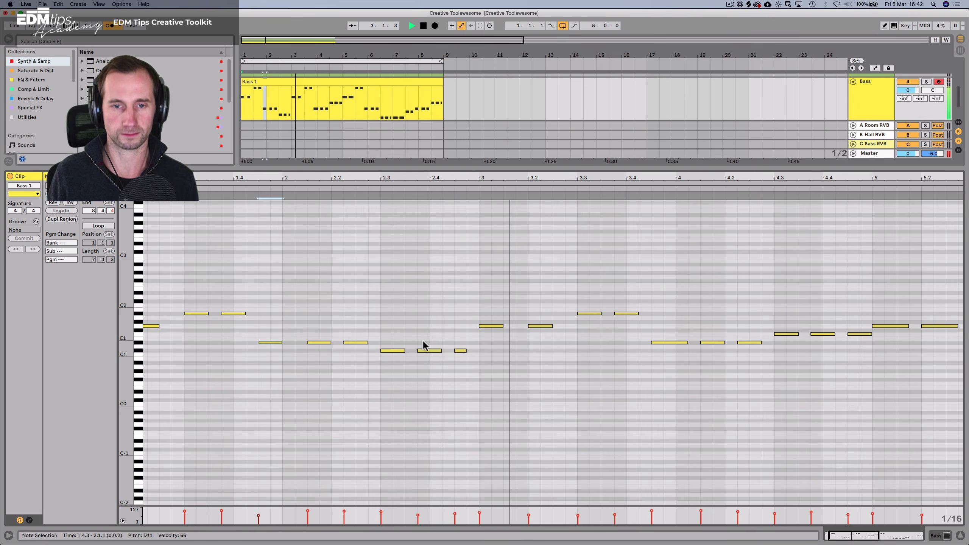
pyautogui.press('space')
# Lengthen the C#1 note at 2.4.3 to end at 3.1.1 and play the phrase through into bar 4.
pyautogui.press('Up')
pyautogui.press('Up')
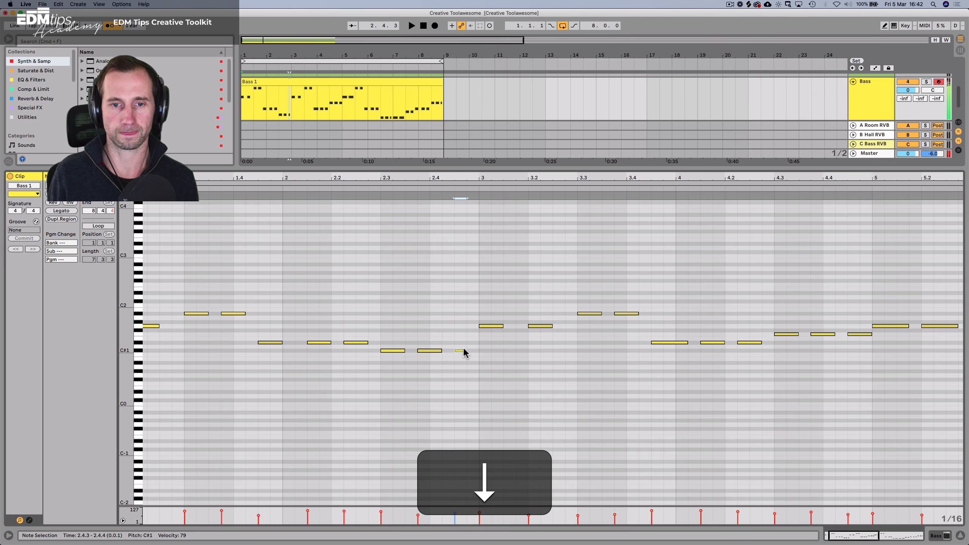
pyautogui.moveTo(469, 352); pyautogui.dragTo(482, 352)
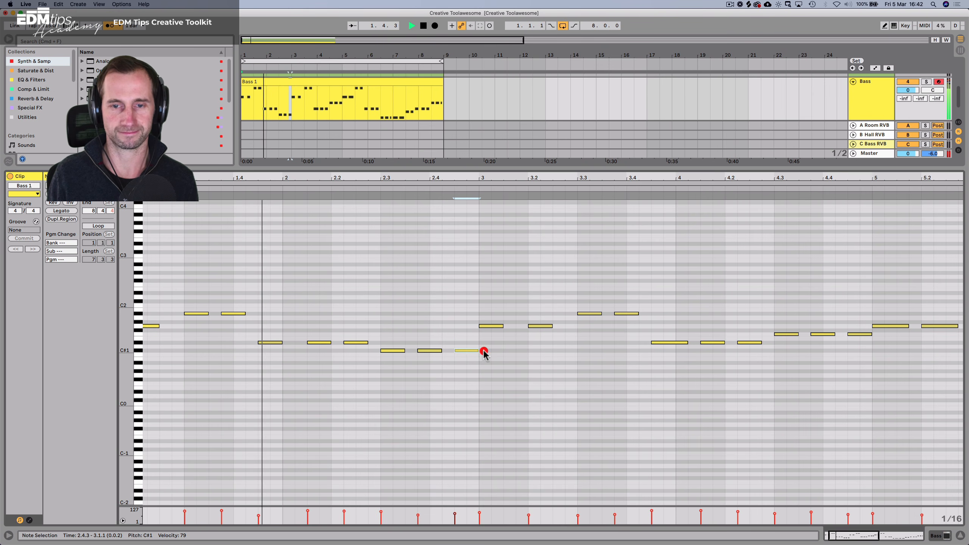
pyautogui.moveTo(593, 175); pyautogui.dragTo(409, 177)
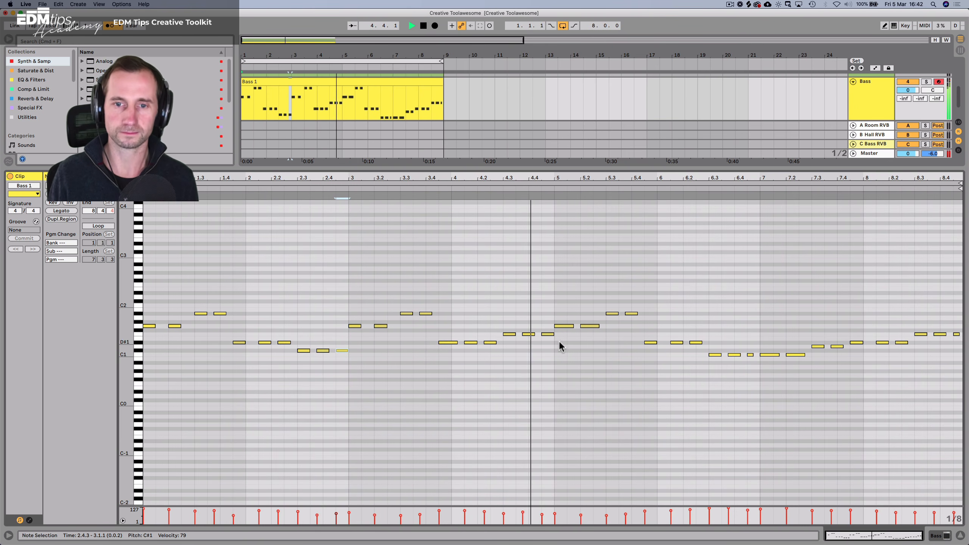
pyautogui.press('space')
# Try replacing the bass notes in bars 5 to 8 with a duplicate of bars 1 to 4, and undo the replacement.
pyautogui.moveTo(965, 192); pyautogui.dragTo(30, 267)
pyautogui.press('BackSpace')
pyautogui.press('super+d')
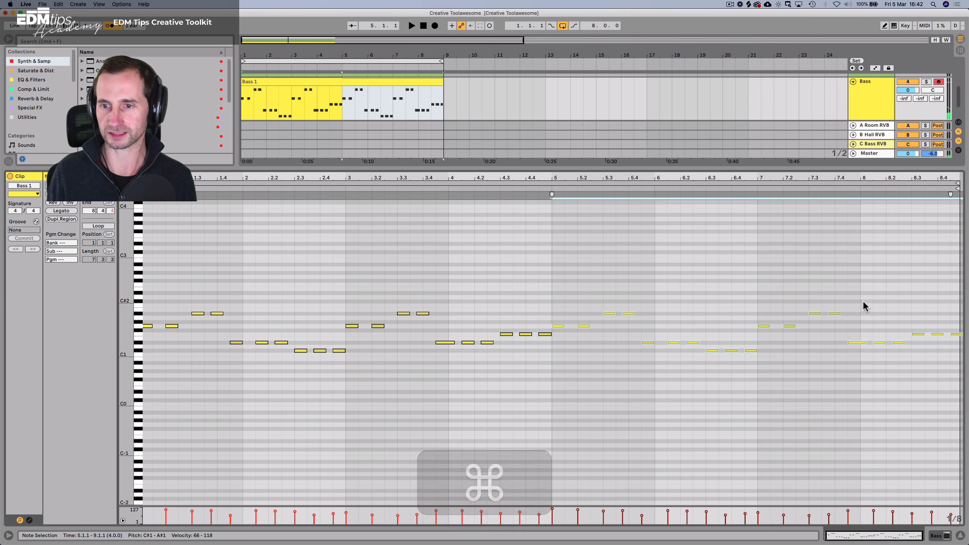
pyautogui.moveTo(842, 324); pyautogui.dragTo(877, 346)
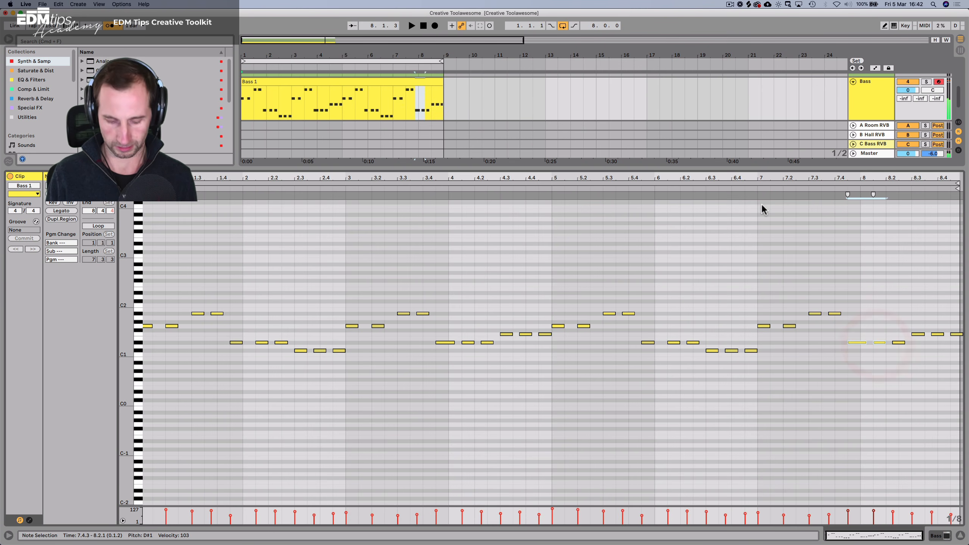
pyautogui.press('super+z')
pyautogui.press('super+z')
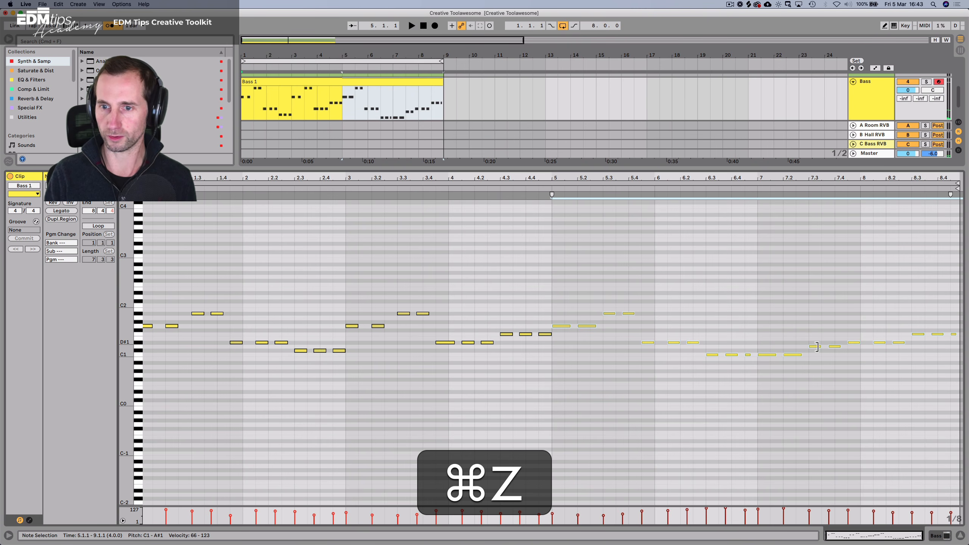
# Play the bass clip from bar 6 through bar 8, return to the full arrangement with the device chain, and save the set.
pyautogui.click(745, 324)
pyautogui.click(717, 188)
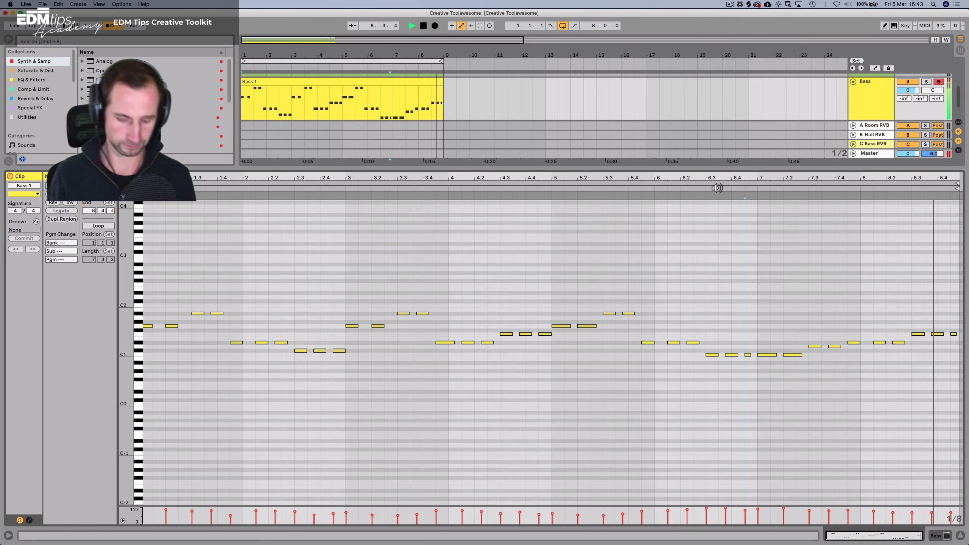
pyautogui.press('space')
pyautogui.hotkey('shift', 'Tab')
pyautogui.press('super+s')
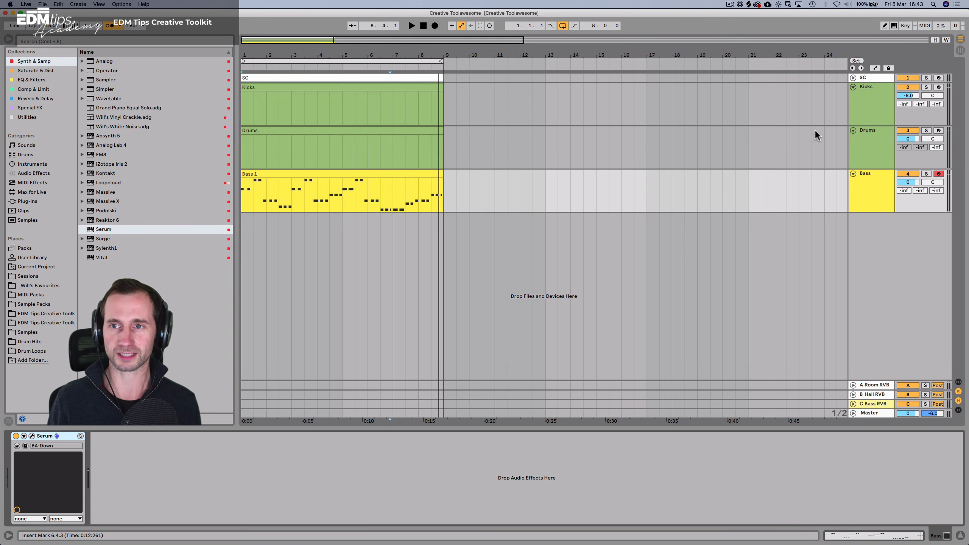
# Set the Bass track volume to -6 dB and select the Kicks track.
pyautogui.click(859, 111)
pyautogui.moveTo(912, 182); pyautogui.dragTo(911, 180)
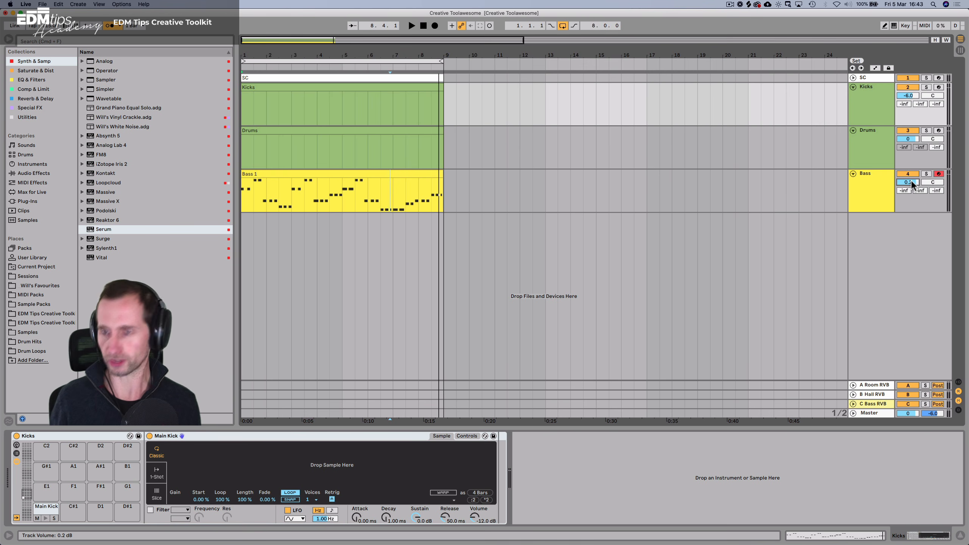
pyautogui.write('-6')
pyautogui.press('Return')
pyautogui.click(870, 86)
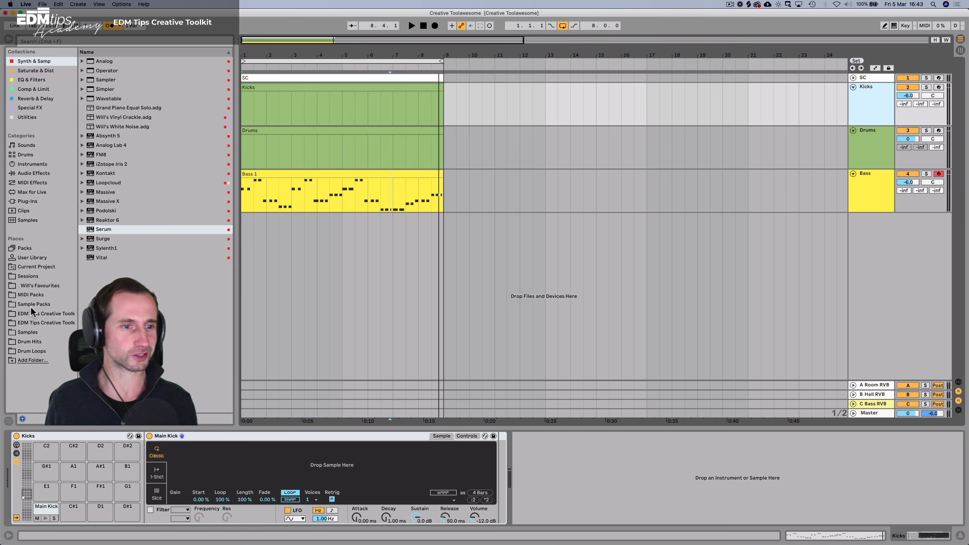
# Audition the kick samples in the EDM Tips Creative Toolkit's Kicks folder, from the Analog kicks through Kick_House_9.
pyautogui.click(37, 322)
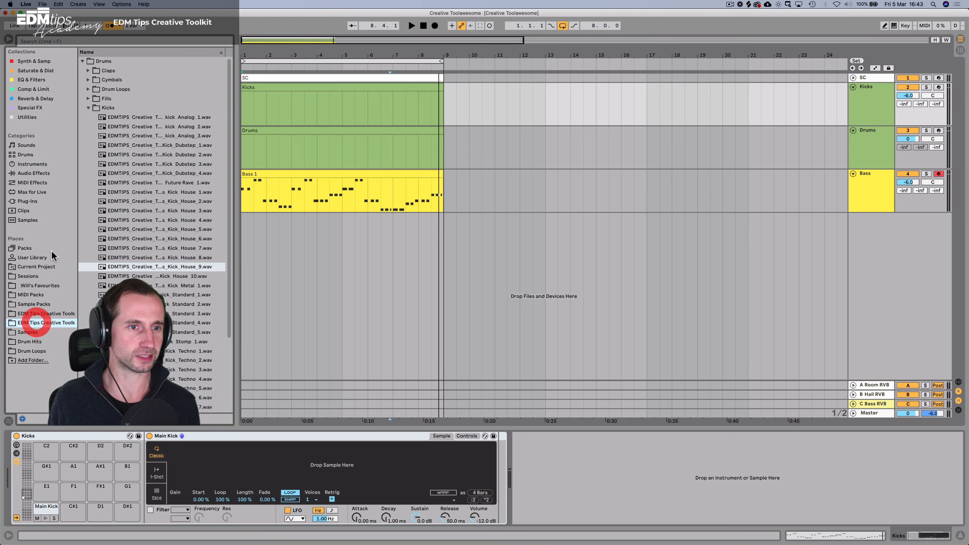
pyautogui.click(111, 108)
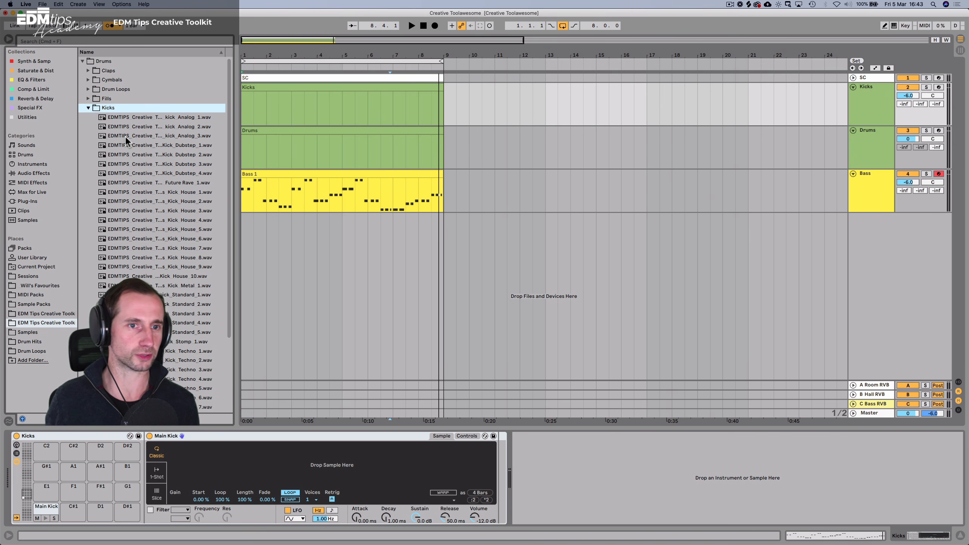
pyautogui.press('Down')
pyautogui.press('Down')
pyautogui.press('Down')
pyautogui.press('Down')
pyautogui.press('Down')
pyautogui.press('Down')
pyautogui.press('Down')
pyautogui.press('Down')
pyautogui.press('Down')
pyautogui.press('Down')
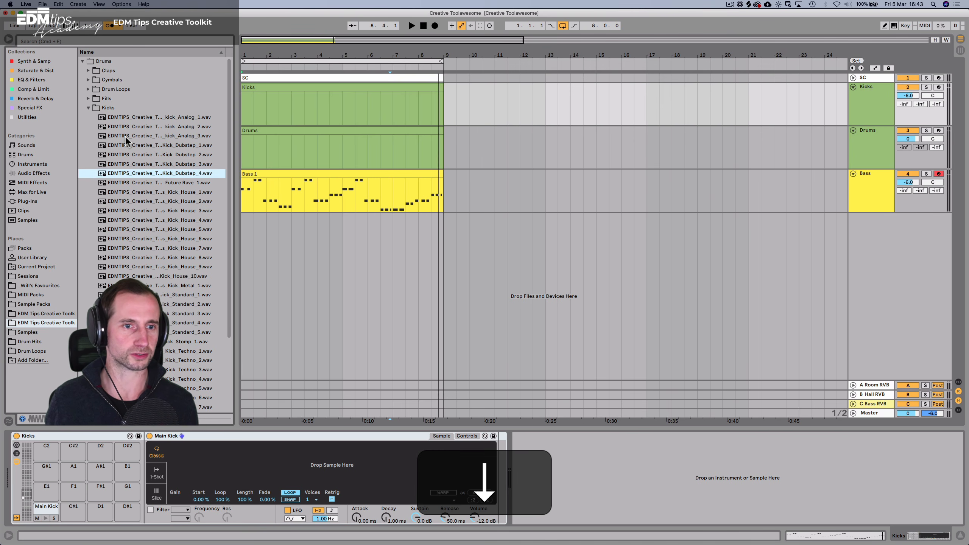
pyautogui.press('Down')
pyautogui.press('Down')
pyautogui.press('Down')
pyautogui.press('Down')
pyautogui.press('Down')
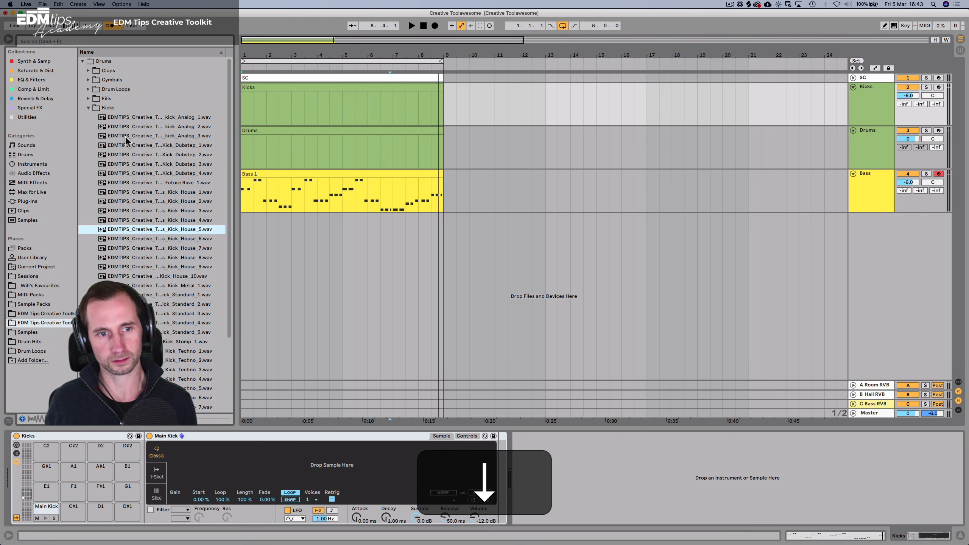
pyautogui.press('Down')
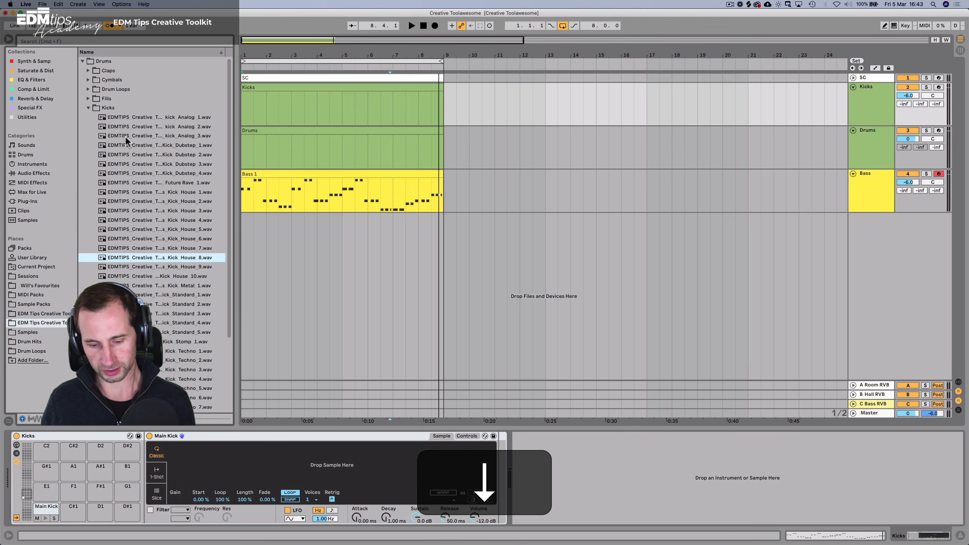
pyautogui.press('Up')
pyautogui.press('Down')
pyautogui.press('Down')
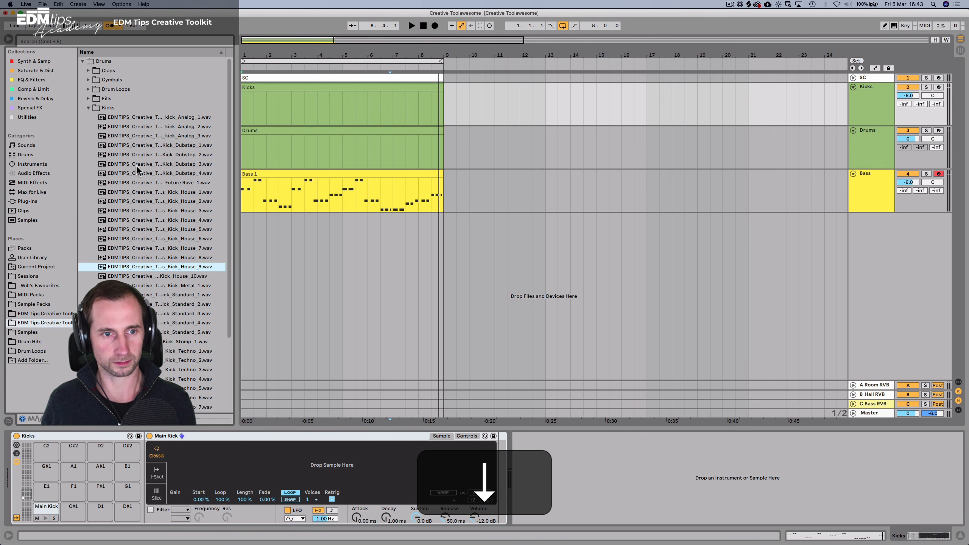
# Load the Kick_House_9 sample into the Main Kick pad and add a kick note at 1.1.1 in the Kicks clip.
pyautogui.moveTo(171, 267); pyautogui.dragTo(291, 456)
pyautogui.doubleClick(255, 87)
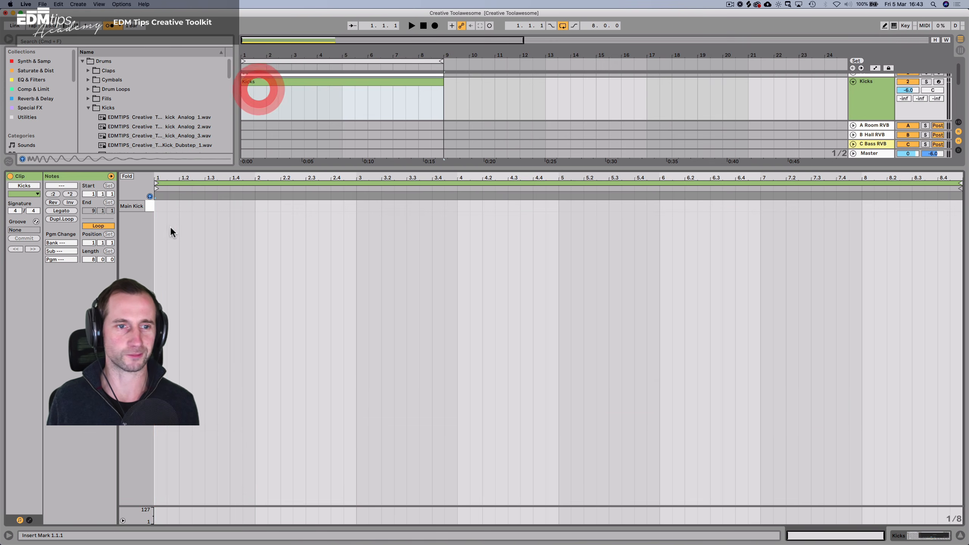
pyautogui.doubleClick(164, 203)
pyautogui.click(158, 206)
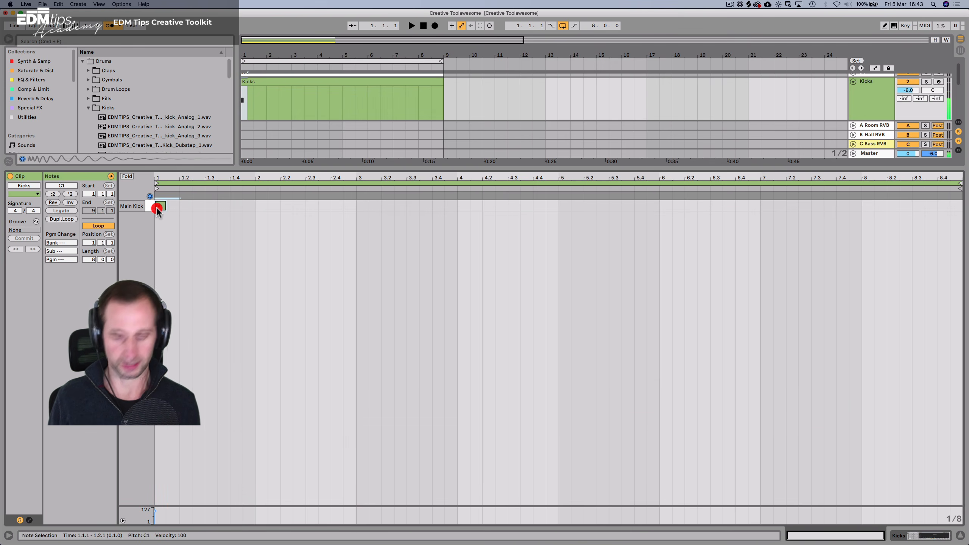
# Duplicate the kick note onto every beat through 8.4.1.
pyautogui.press('super+d')
pyautogui.press('super+d')
pyautogui.press('super+d')
pyautogui.press('super+d')
pyautogui.press('super+d')
pyautogui.press('super+d')
pyautogui.press('super+d')
pyautogui.press('super+d')
pyautogui.press('super+d')
pyautogui.press('super+d')
pyautogui.press('super+d')
pyautogui.press('super+d')
pyautogui.press('super+d')
pyautogui.press('super+d')
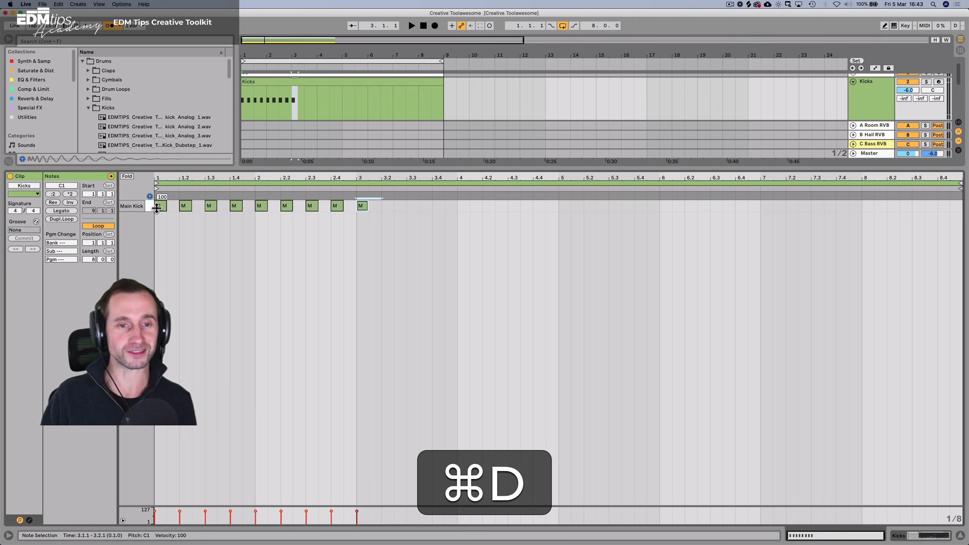
pyautogui.press('super+d')
pyautogui.press('super+d')
pyautogui.press('super+d')
pyautogui.press('super+d')
pyautogui.press('super+d')
pyautogui.press('super+d')
pyautogui.press('super+d')
pyautogui.press('super+d')
pyautogui.press('super+d')
pyautogui.press('super+d')
pyautogui.press('super+d')
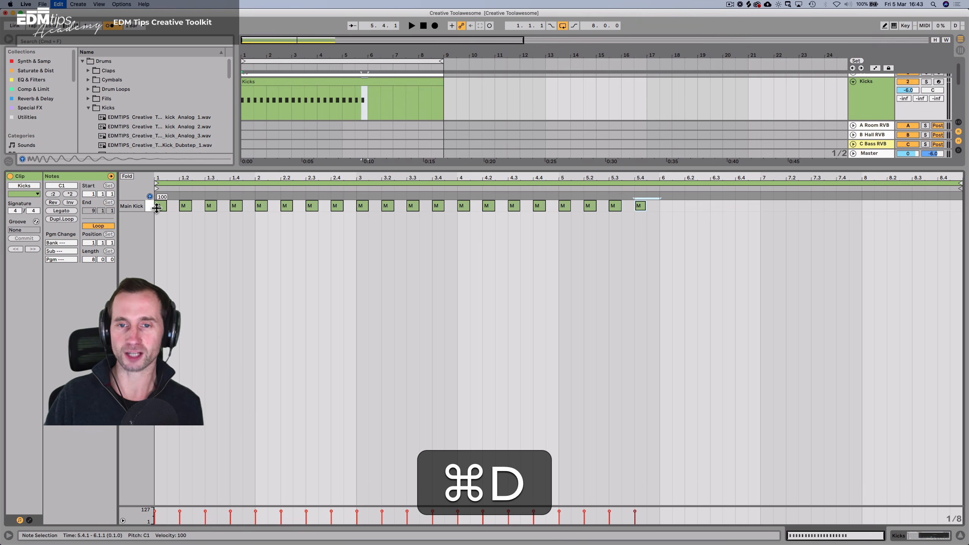
pyautogui.press('super+d')
pyautogui.press('super+d')
pyautogui.press('super+d')
pyautogui.press('super+d')
pyautogui.press('super+d')
pyautogui.press('super+d')
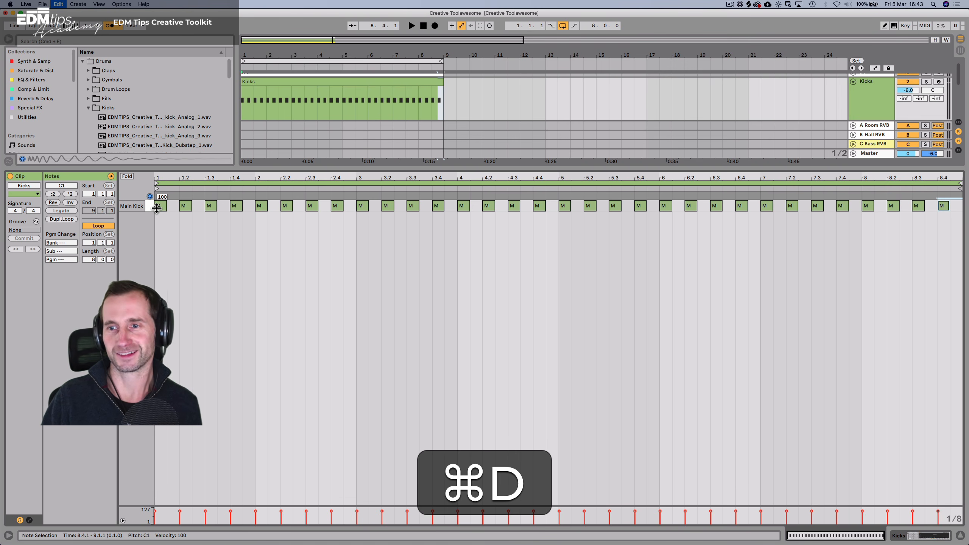
# Listen to the first bar of the kick pattern together with the bass in the full arrangement.
pyautogui.press('shift+super+space')
pyautogui.hotkey('shift', 'Tab')
pyautogui.hotkey('shift', 'space')
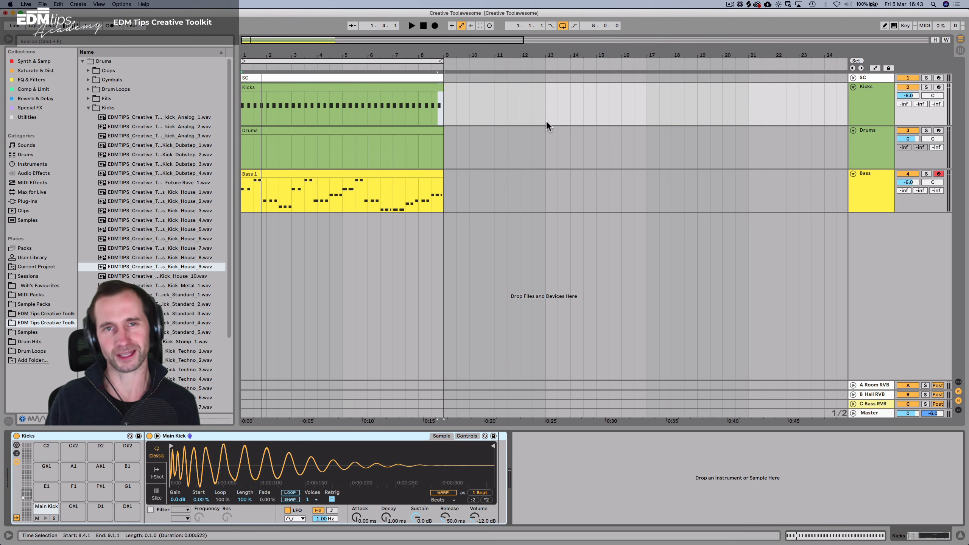
# Balance the levels during playback with Kicks at -2.0 dB and Bass at -7.9 dB, and save the set.
pyautogui.click(864, 102)
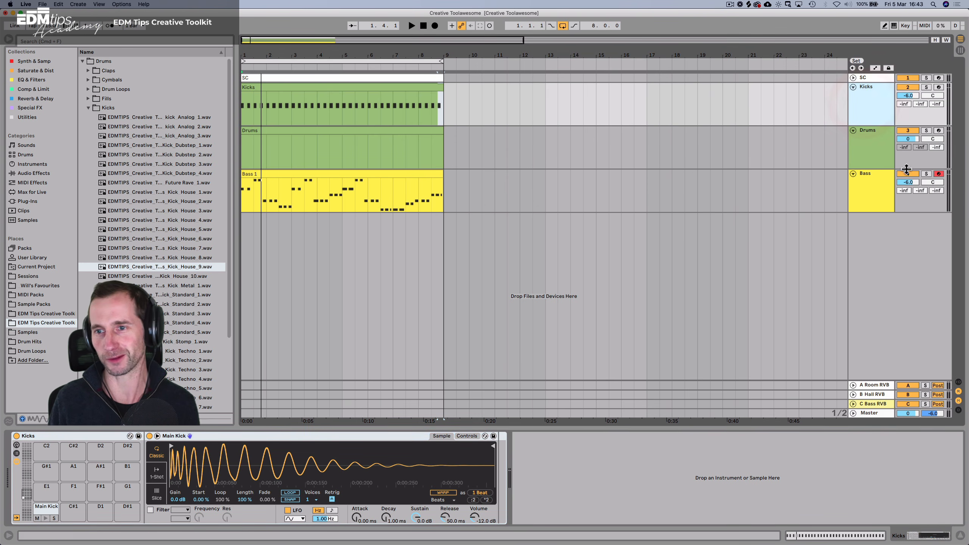
pyautogui.click(909, 182)
pyautogui.press('space')
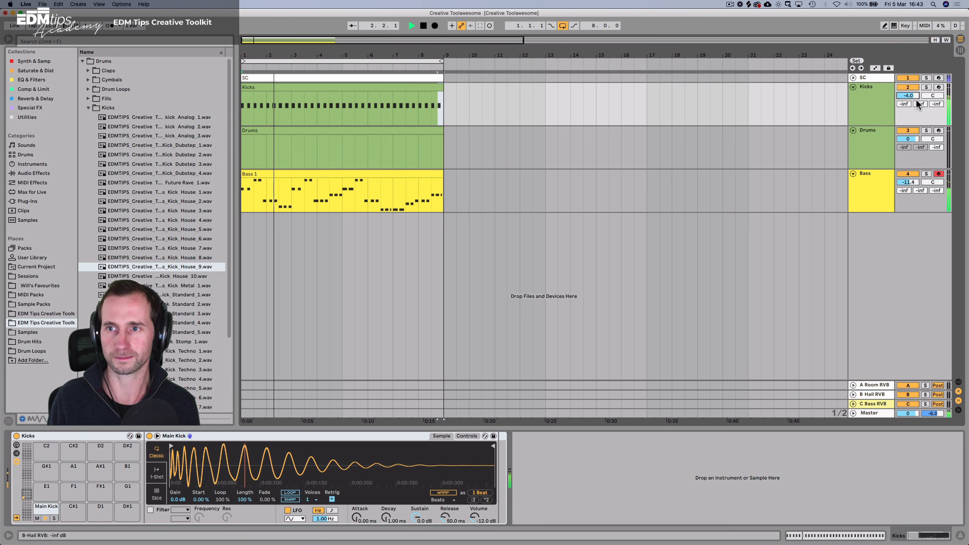
pyautogui.moveTo(911, 183); pyautogui.dragTo(910, 181)
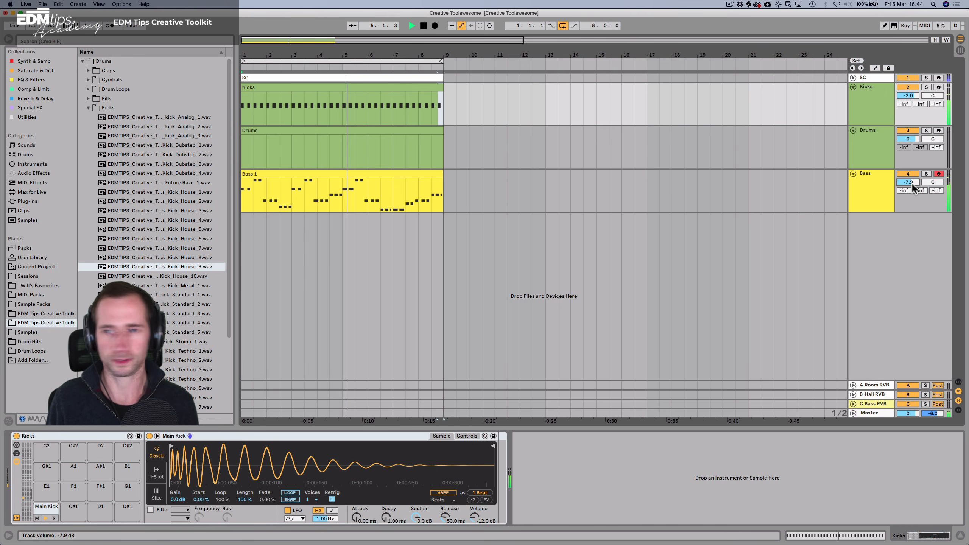
pyautogui.press('space')
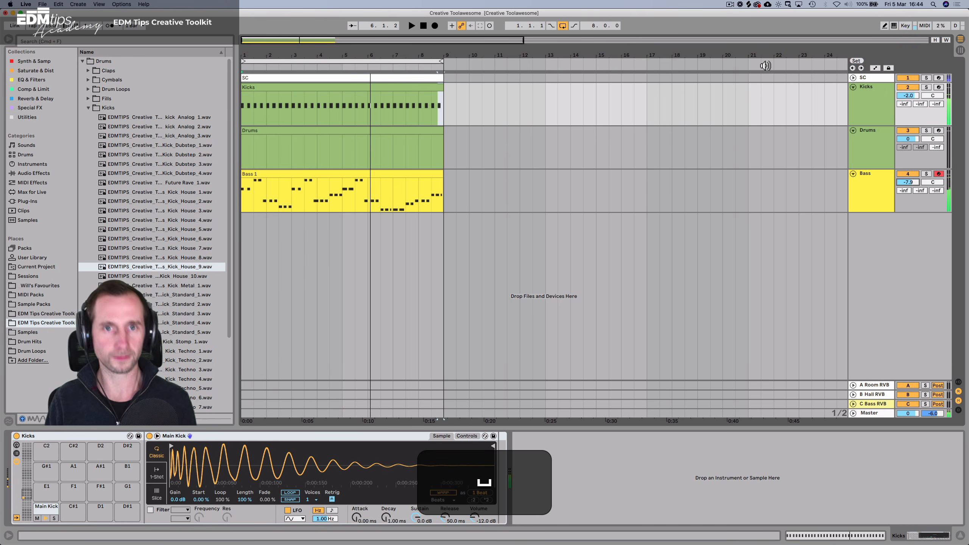
pyautogui.press('cmd+s')
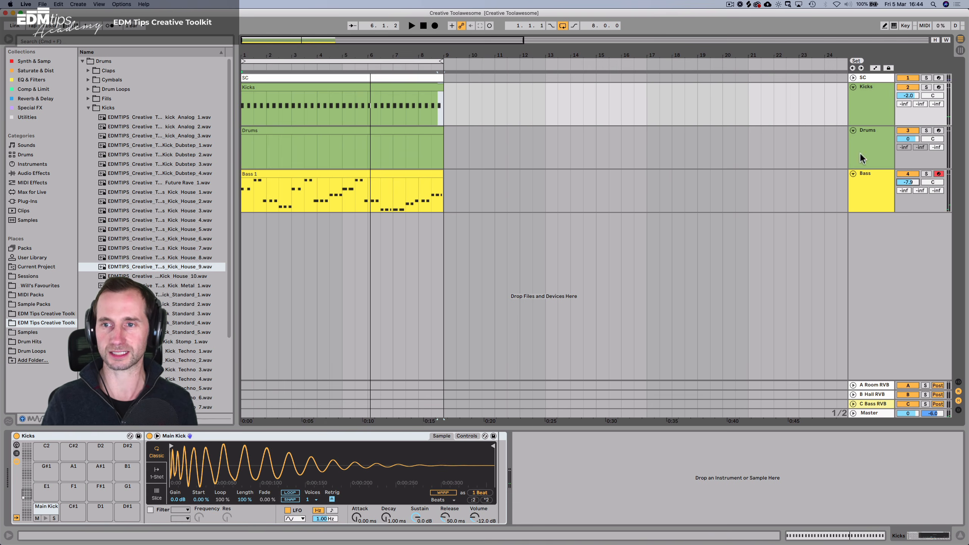
# Insert a new MIDI track below the Bass track and select it.
pyautogui.click(866, 200)
pyautogui.press('shift+cmd+t')
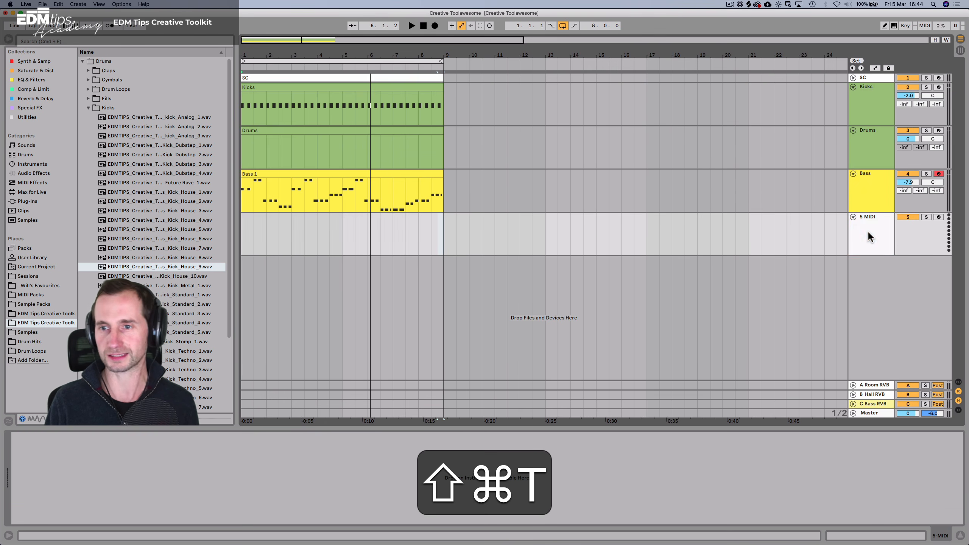
pyautogui.click(868, 230)
pyautogui.press('super+r')
pyautogui.press('shift+super+Return')
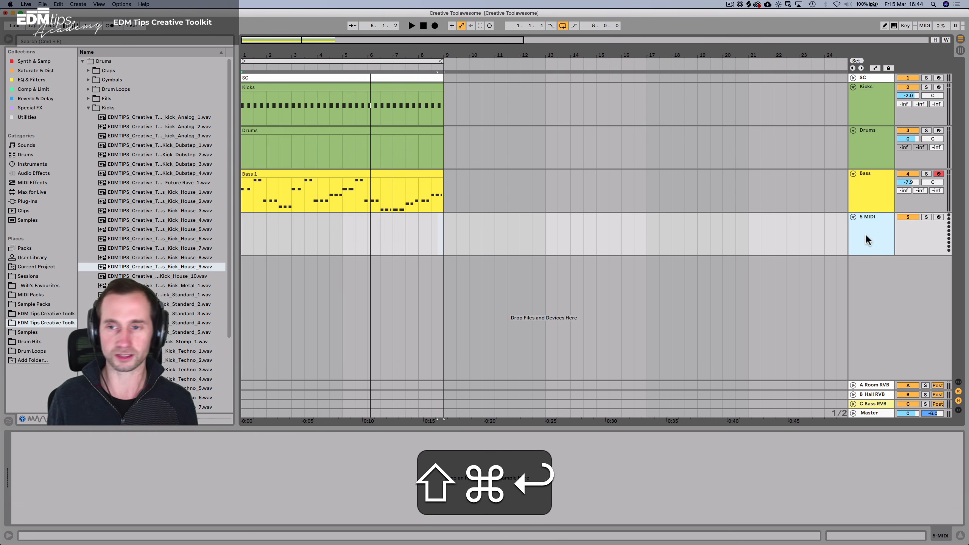
# Load the Vital synth onto the new MIDI track and choose its BA-Reese 1 preset.
pyautogui.click(88, 108)
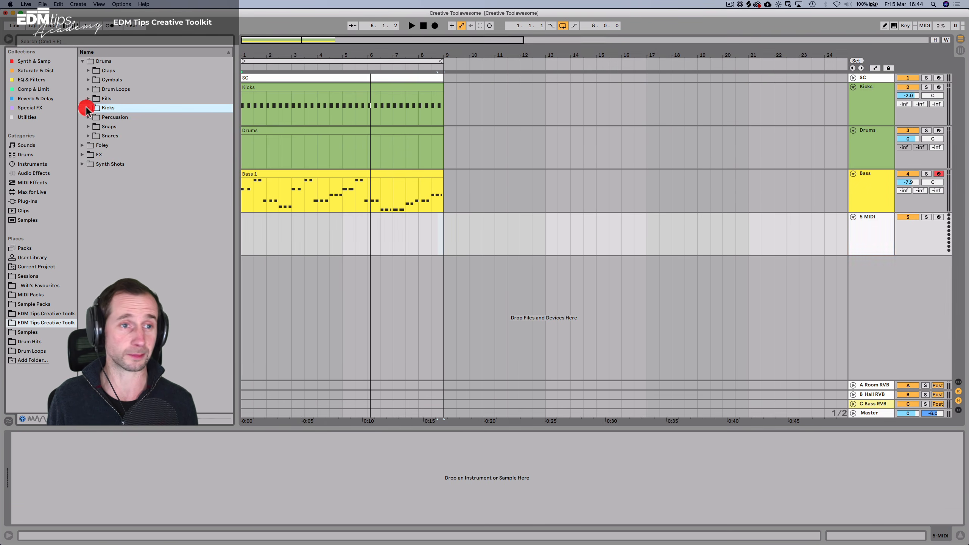
pyautogui.click(40, 61)
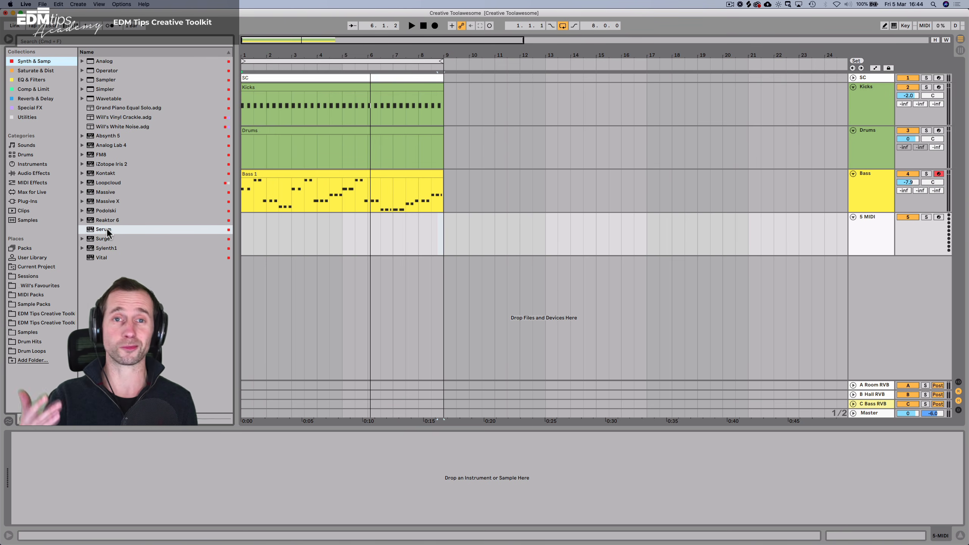
pyautogui.click(101, 258)
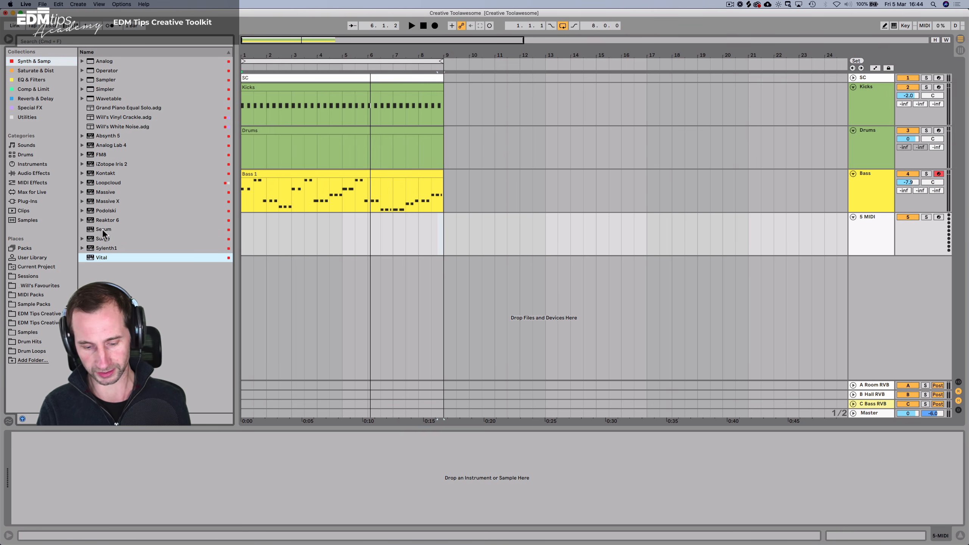
pyautogui.moveTo(105, 256); pyautogui.dragTo(256, 241)
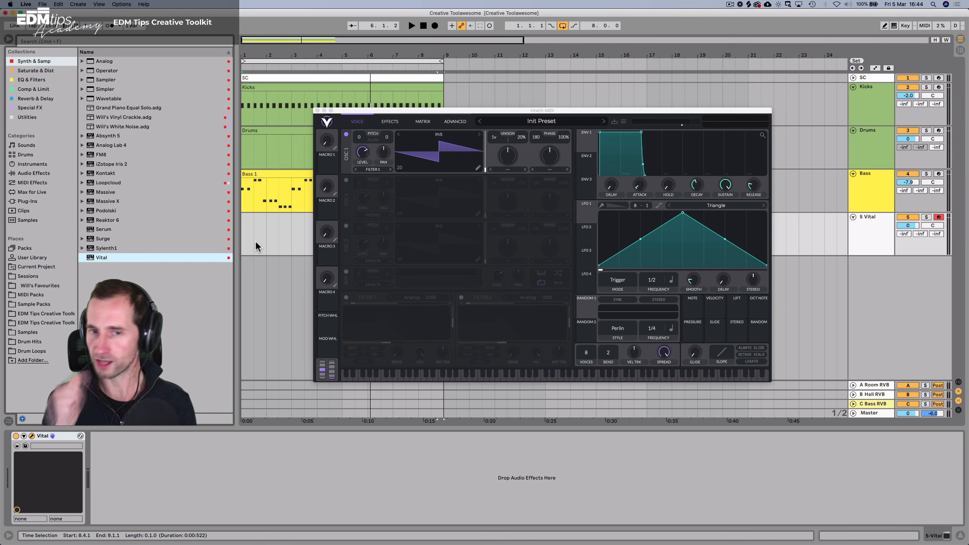
pyautogui.click(521, 122)
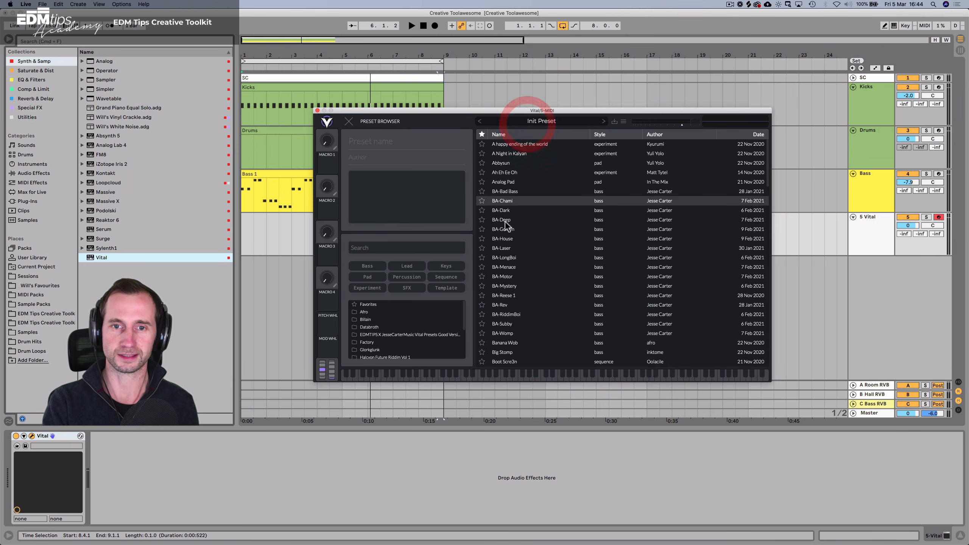
pyautogui.click(498, 294)
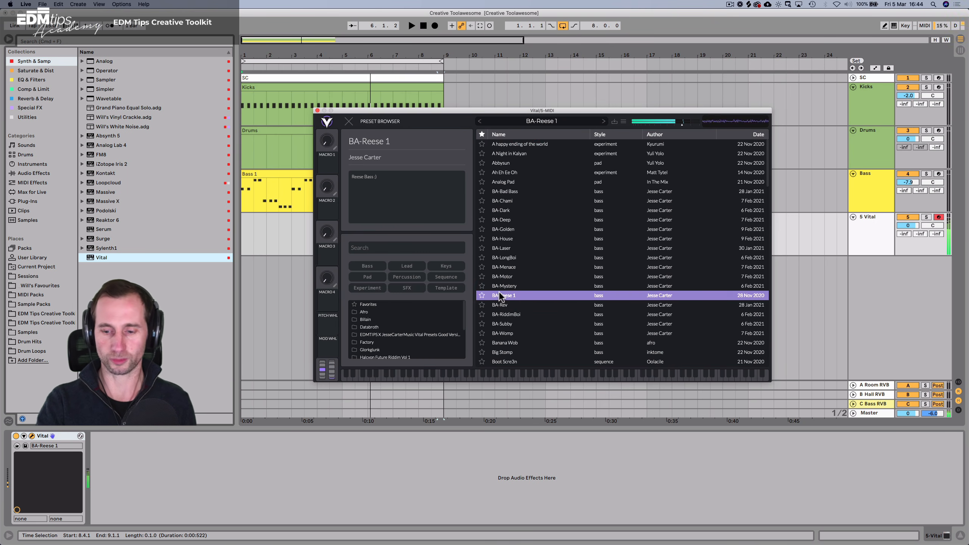
# Audition presets from the EDMTIPS pack in Vital, including BA-Mystery and PD-Falling, load PL-Beautiful and close the synth window.
pyautogui.click(420, 334)
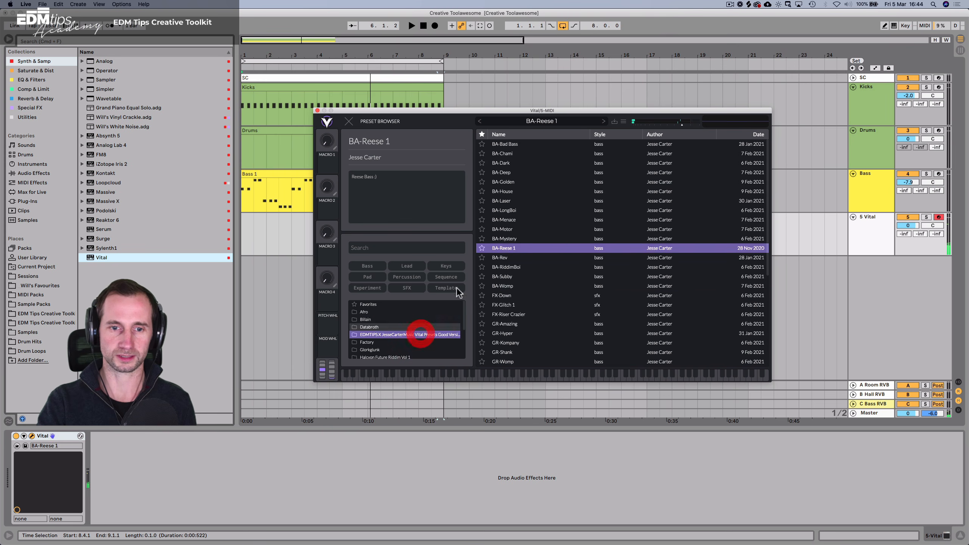
pyautogui.click(498, 238)
pyautogui.click(510, 314)
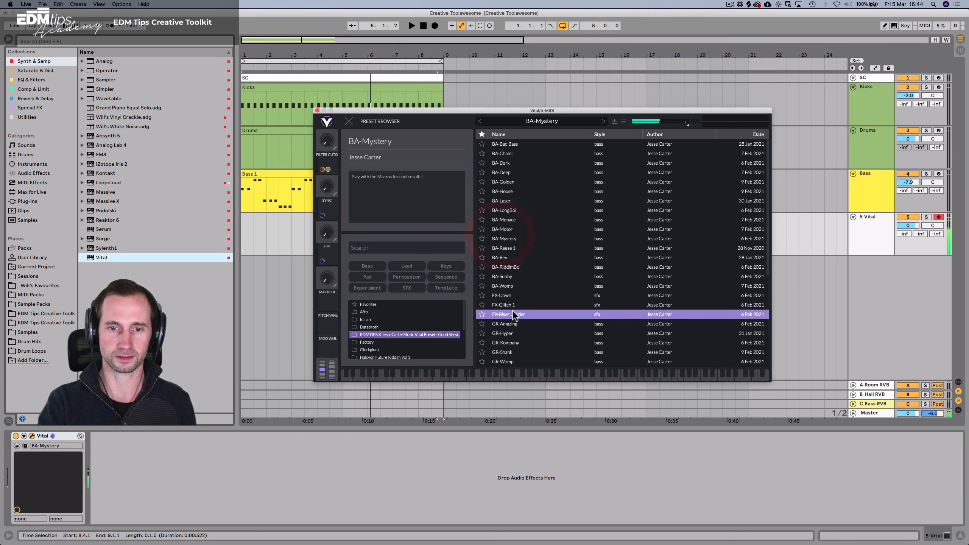
pyautogui.scroll(-5, 512, 304)
pyautogui.click(510, 295)
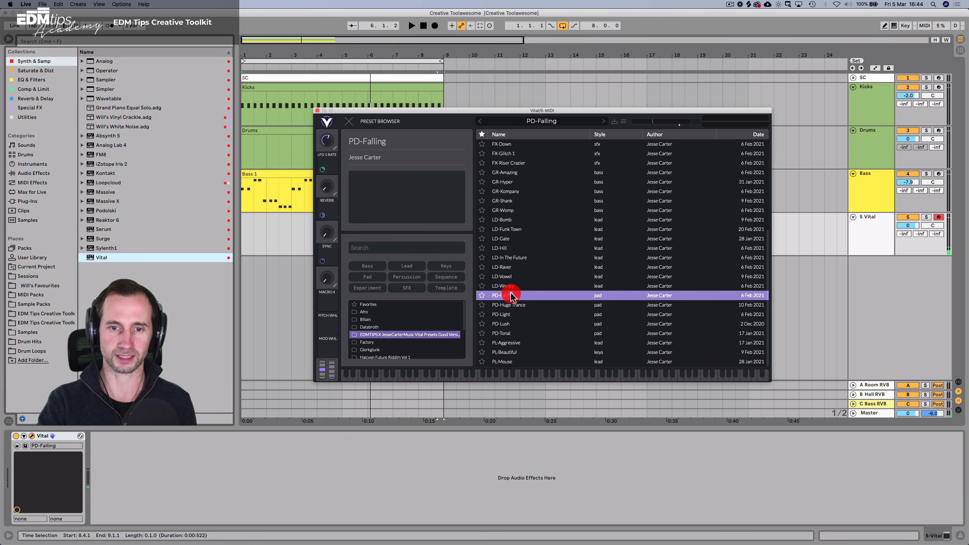
pyautogui.click(507, 341)
pyautogui.click(506, 351)
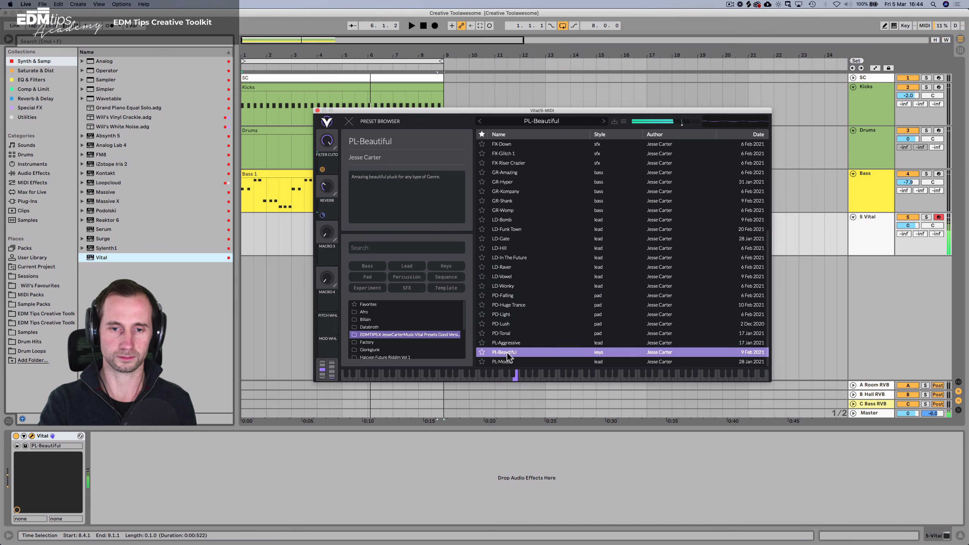
pyautogui.click(317, 110)
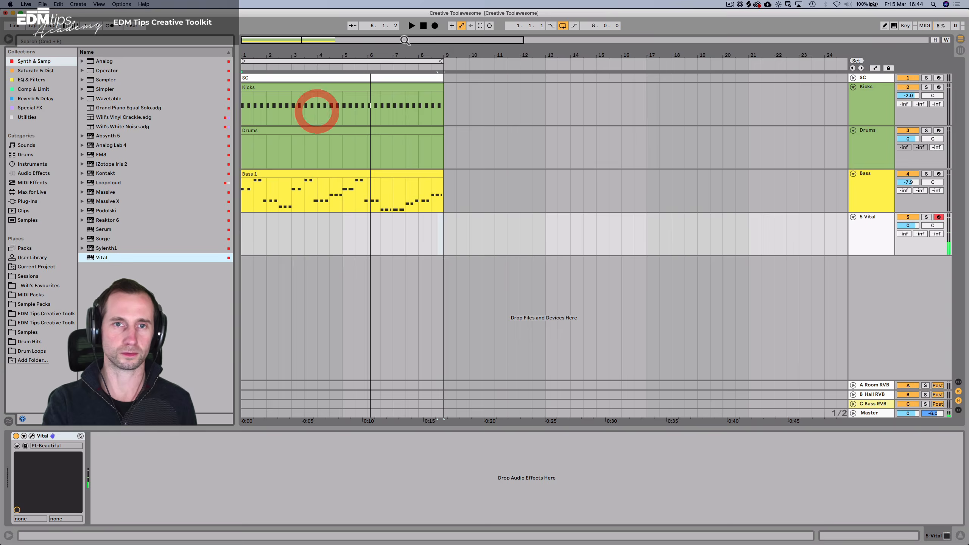
pyautogui.click(436, 26)
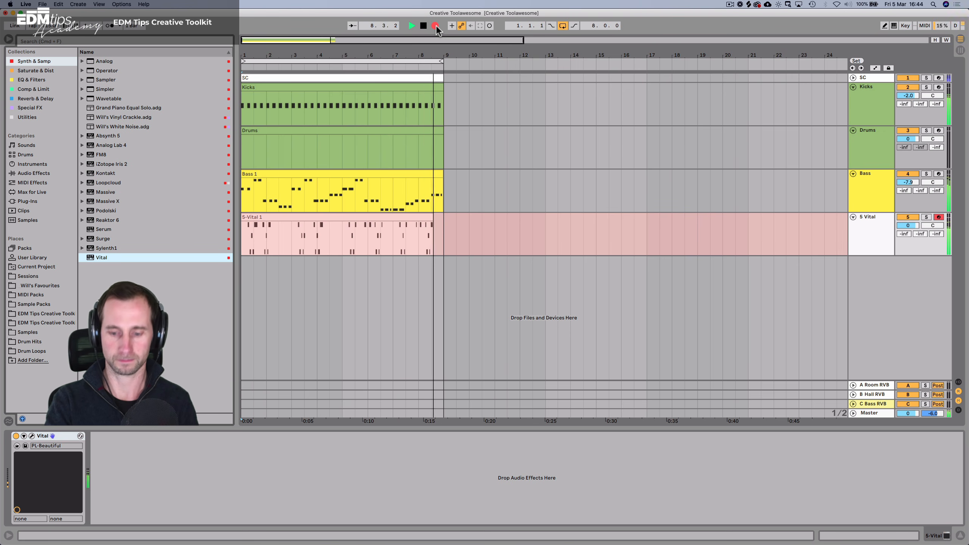
pyautogui.press('space')
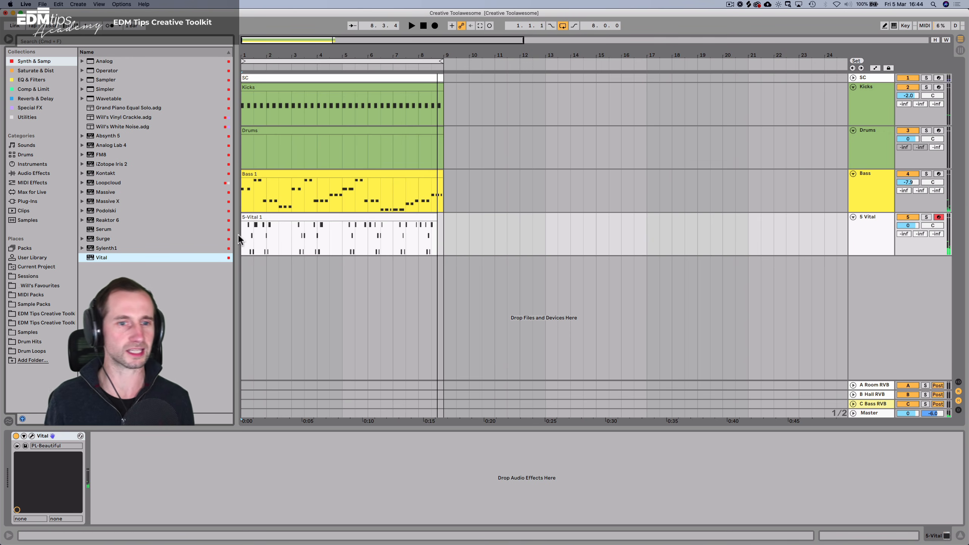
pyautogui.click(251, 218)
pyautogui.press('BackSpace')
# Record a MIDI riff on the Vital track from bar 1 and extend the recorded clip to the start of bar 5.
pyautogui.click(238, 231)
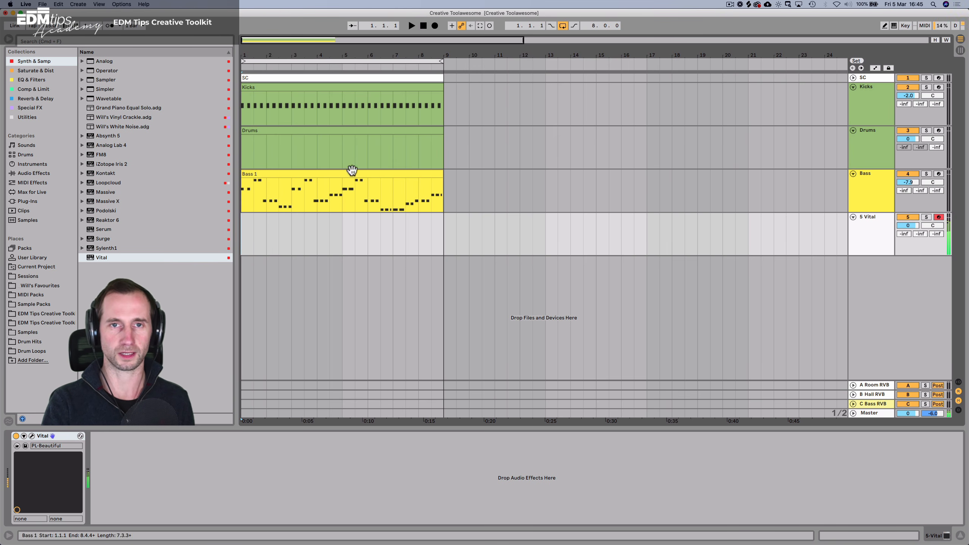
pyautogui.click(434, 26)
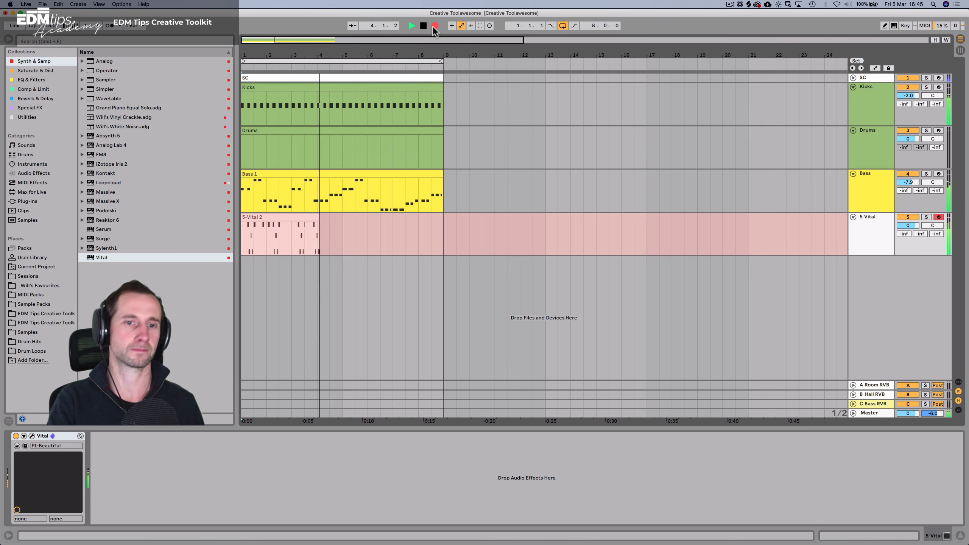
pyautogui.press('space')
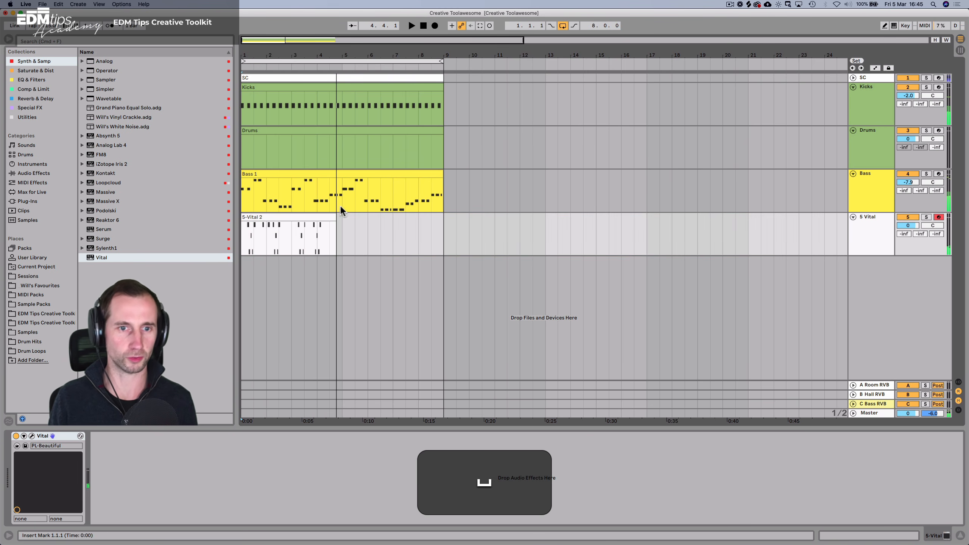
pyautogui.moveTo(335, 217); pyautogui.dragTo(342, 217)
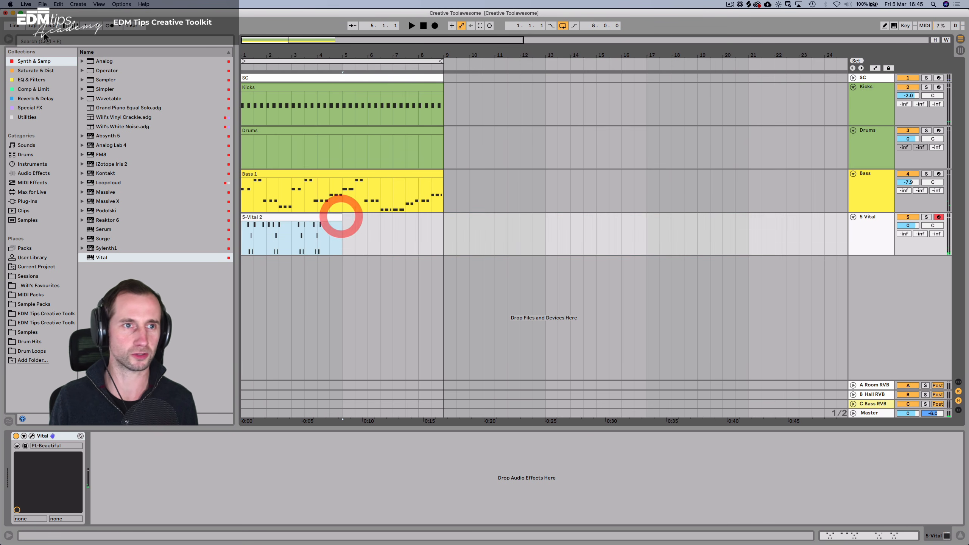
# Set record quantization to Sixteenth-Note Quantization.
pyautogui.click(85, 4)
pyautogui.moveTo(61, 5)
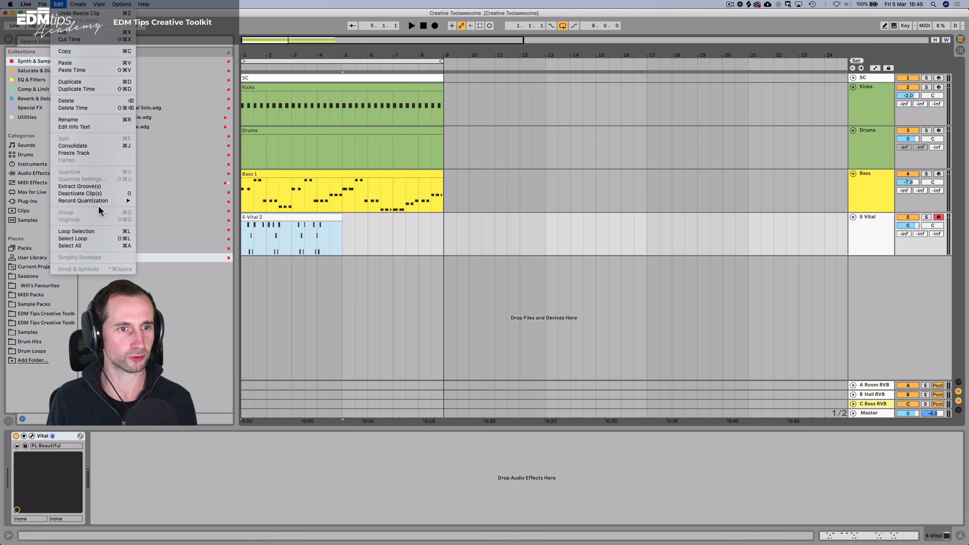
pyautogui.moveTo(104, 201)
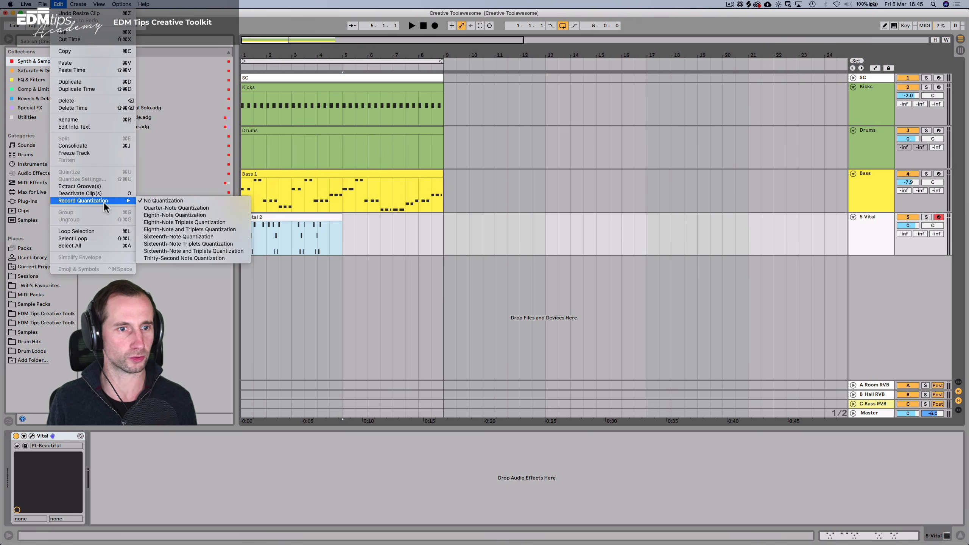
pyautogui.click(176, 237)
# Quantize the start and end of all notes in the recorded Vital clip to the current grid at 100%.
pyautogui.doubleClick(251, 220)
pyautogui.click(189, 234)
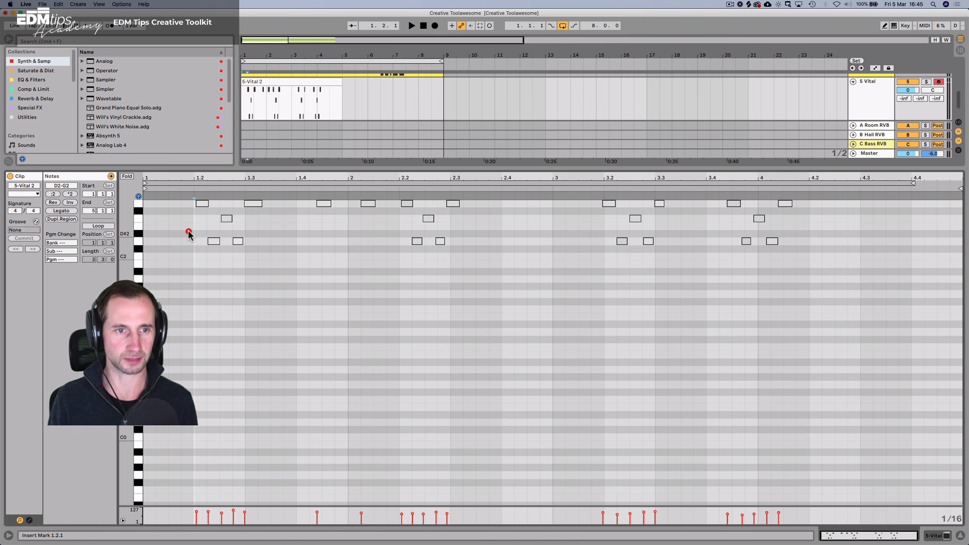
pyautogui.press('super+a')
pyautogui.press('shift+super+u')
pyautogui.press('shift+super+Return')
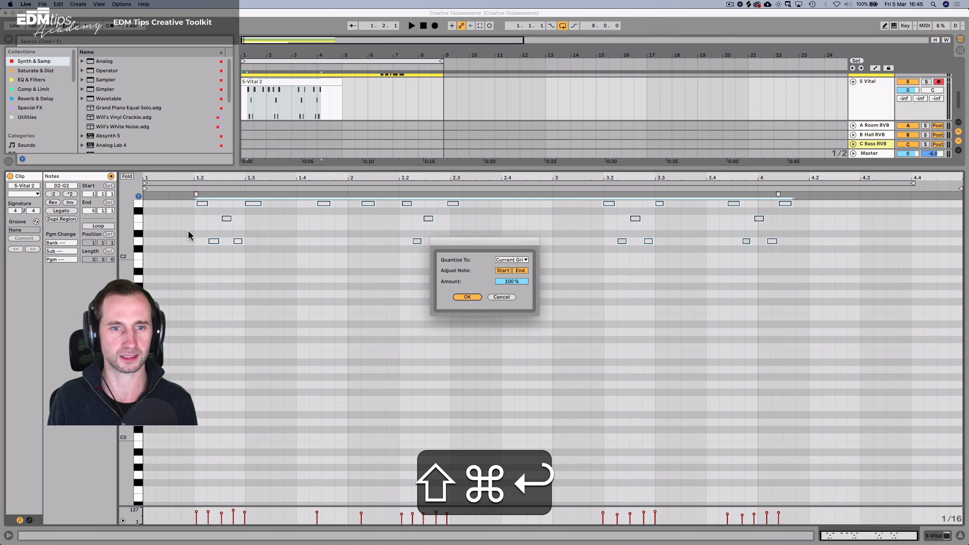
pyautogui.hotkey('shift', 'Return')
# Rebalance the levels during playback with Kicks at -0.8 dB, Bass at -10.5 dB and Vital at -3.7 dB.
pyautogui.press('space')
pyautogui.hotkey('shift', 'Tab')
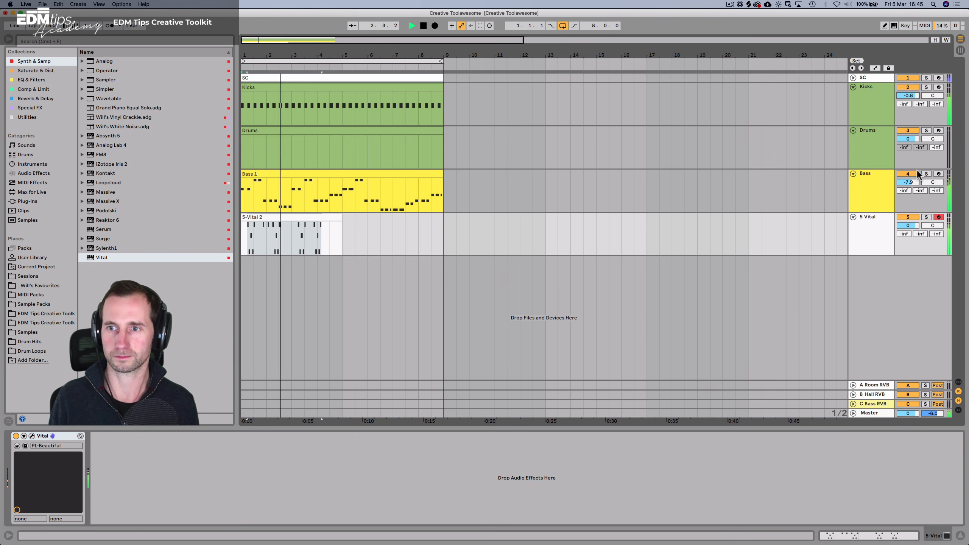
pyautogui.moveTo(911, 183); pyautogui.dragTo(912, 184)
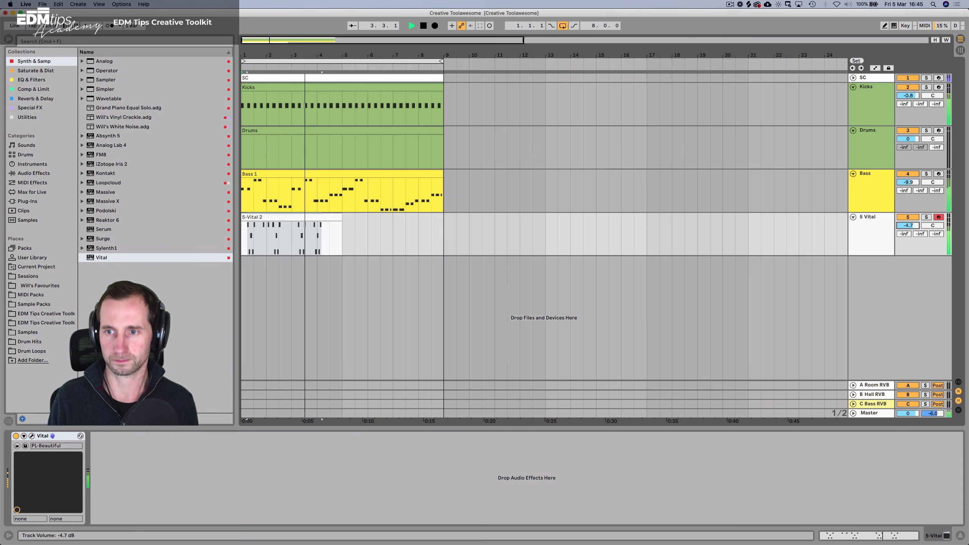
pyautogui.moveTo(905, 187); pyautogui.dragTo(906, 190)
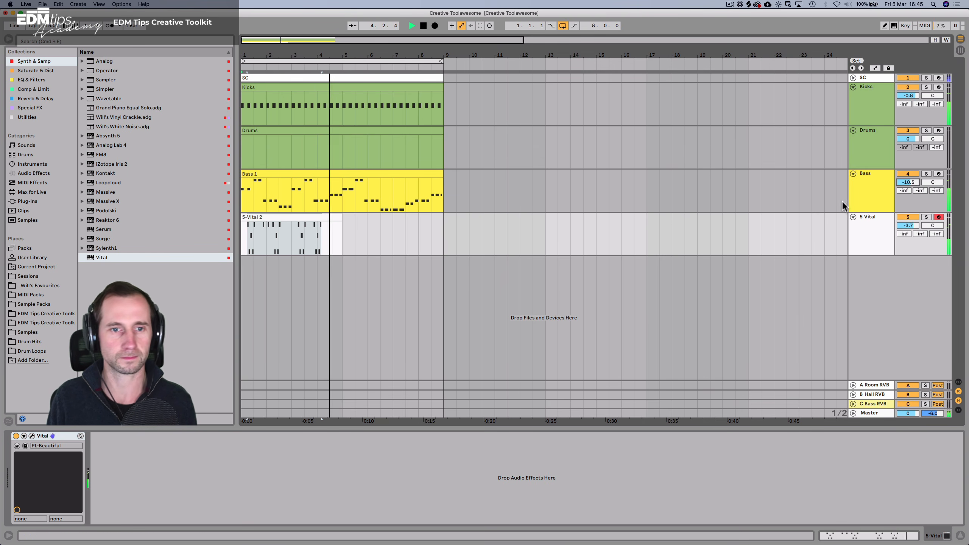
pyautogui.press('space')
# Insert a new MIDI track below the Vital track and rename it Top Riff.
pyautogui.click(349, 223)
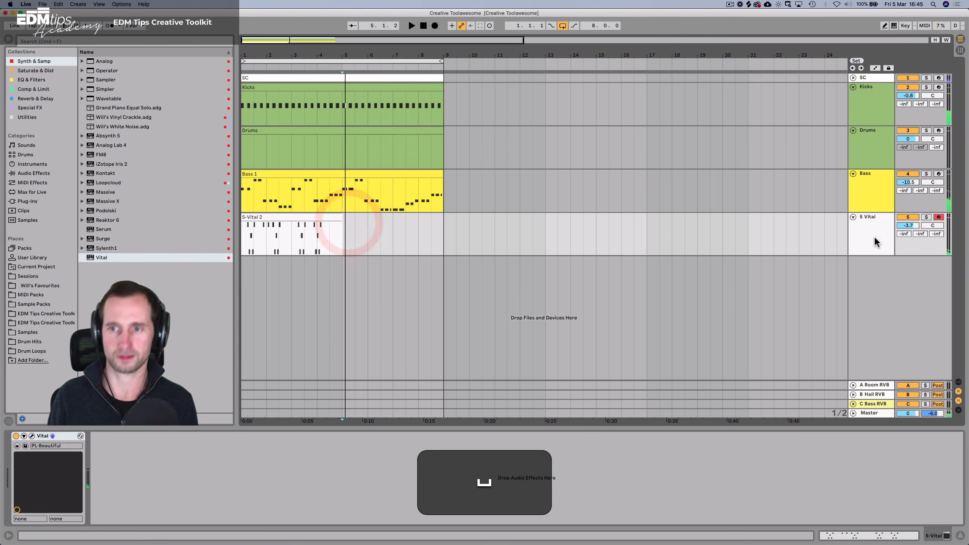
pyautogui.click(875, 240)
pyautogui.press('super+shift+t')
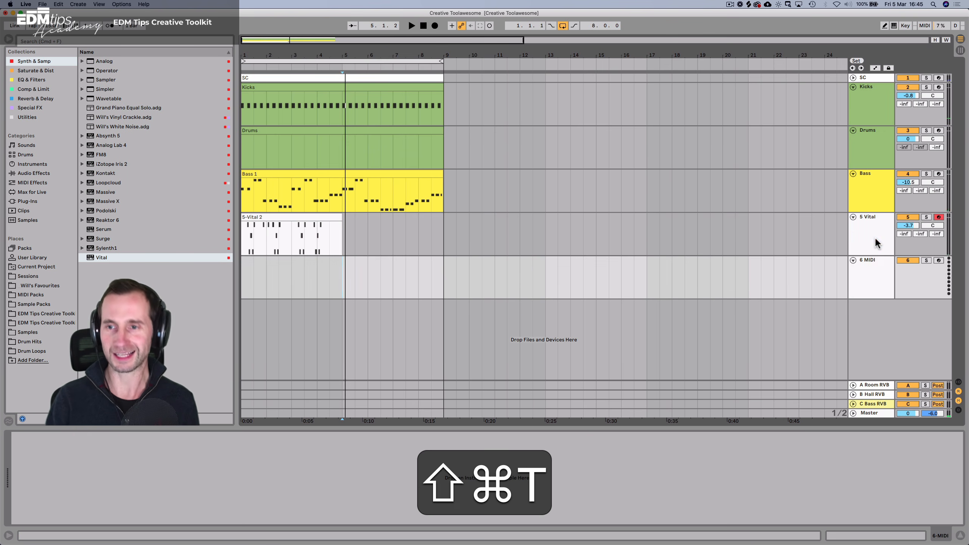
pyautogui.click(866, 269)
pyautogui.hotkey('alt', 'r')
pyautogui.click(868, 267)
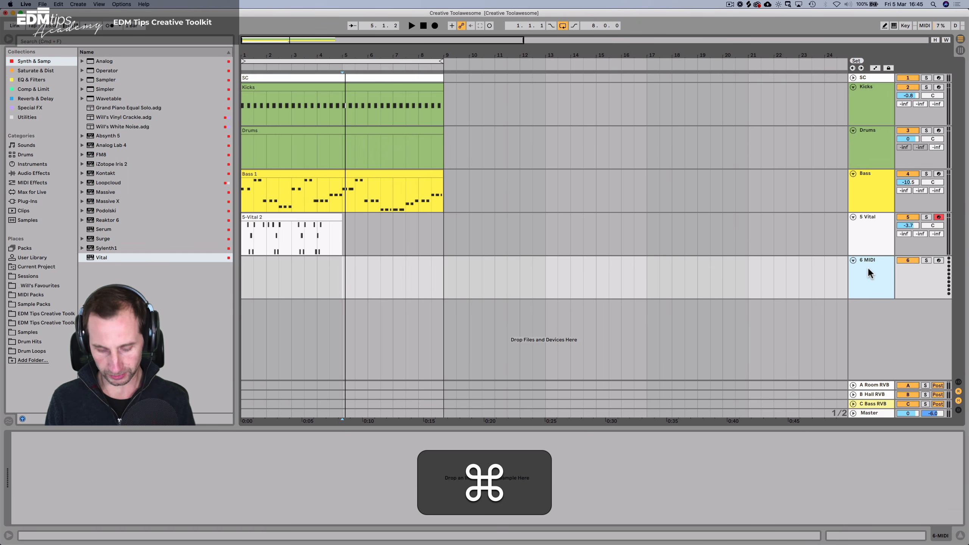
pyautogui.press('super+shift+r')
pyautogui.write('V')
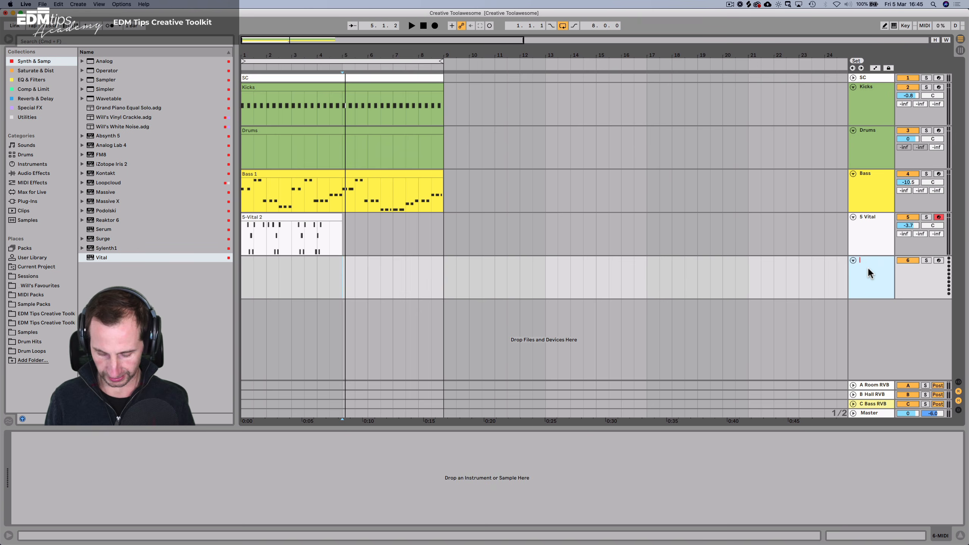
pyautogui.write('Top Riff')
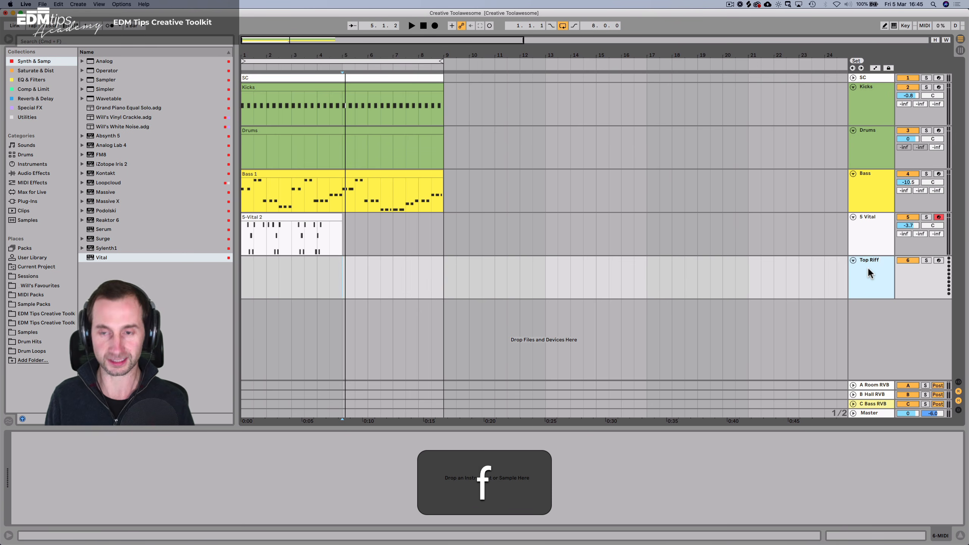
pyautogui.press('Return')
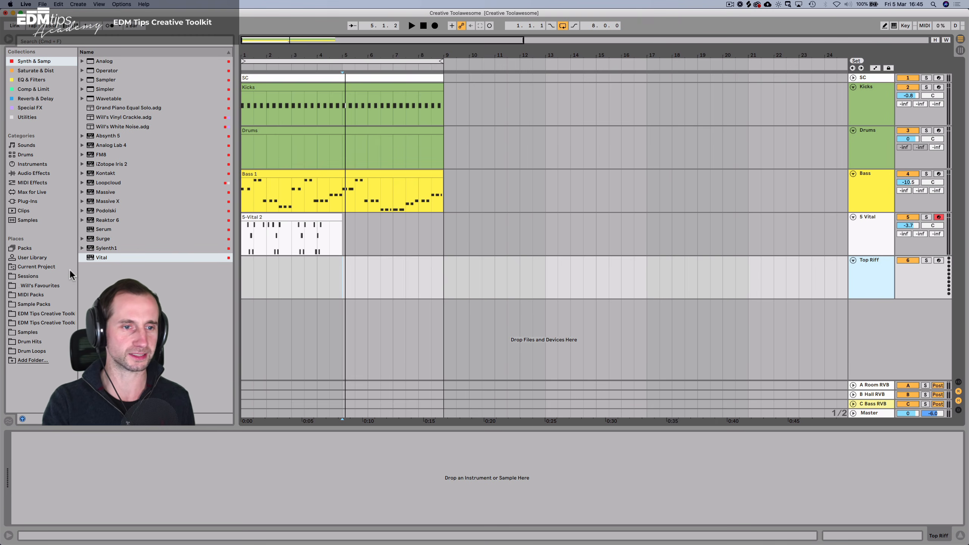
# Load Vital onto the Top Riff track, choose the PL-Mouse preset from the EDMTIPS pack and close its window.
pyautogui.moveTo(96, 257); pyautogui.dragTo(299, 271)
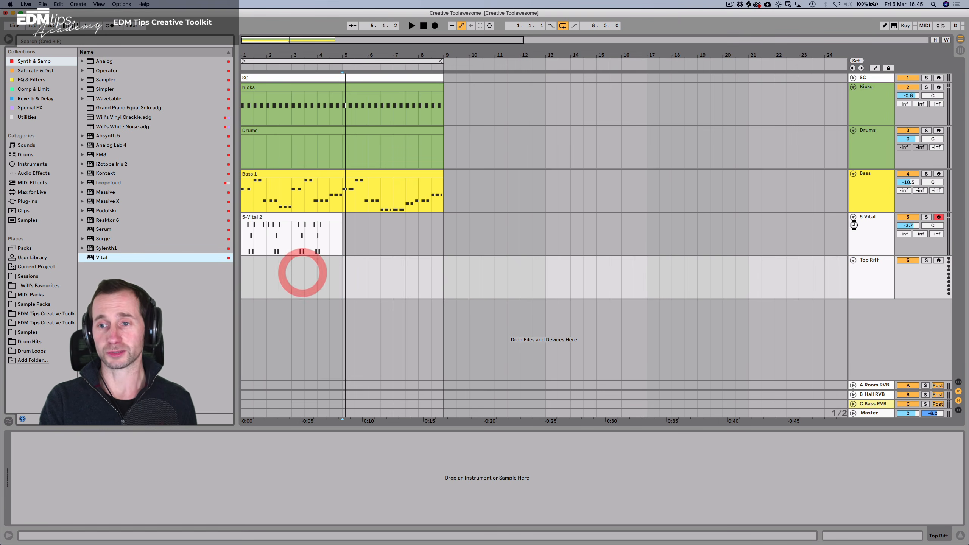
pyautogui.click(873, 233)
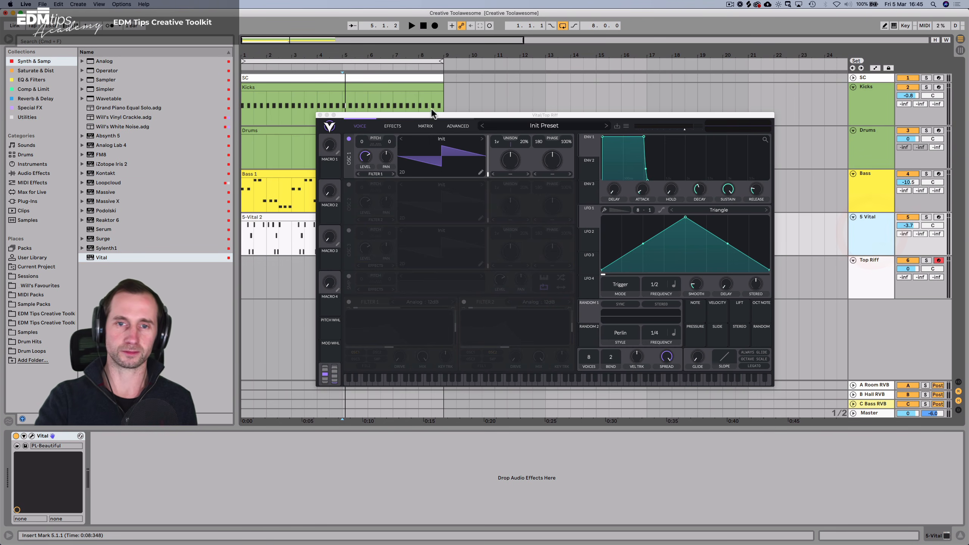
pyautogui.click(542, 126)
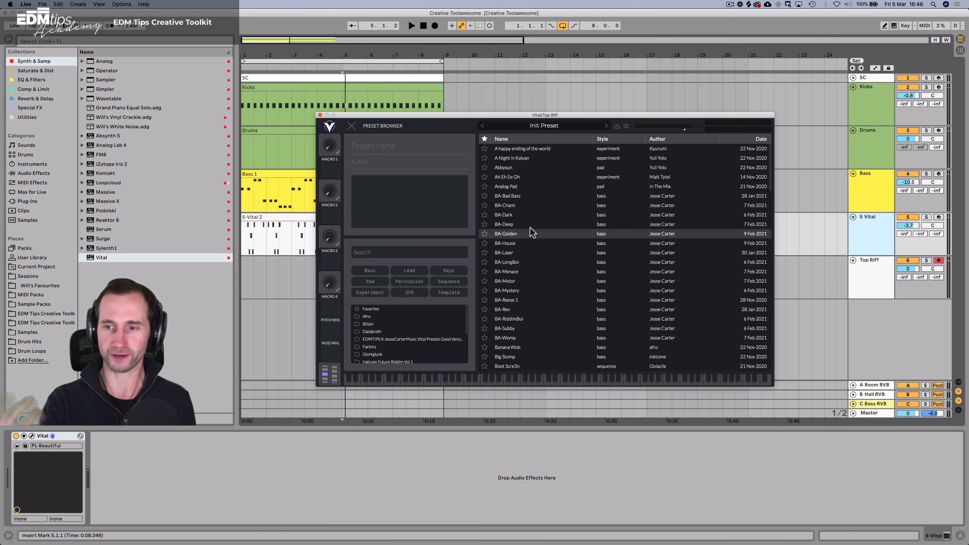
pyautogui.scroll(-1, 527, 230)
pyautogui.scroll(-20, 534, 239)
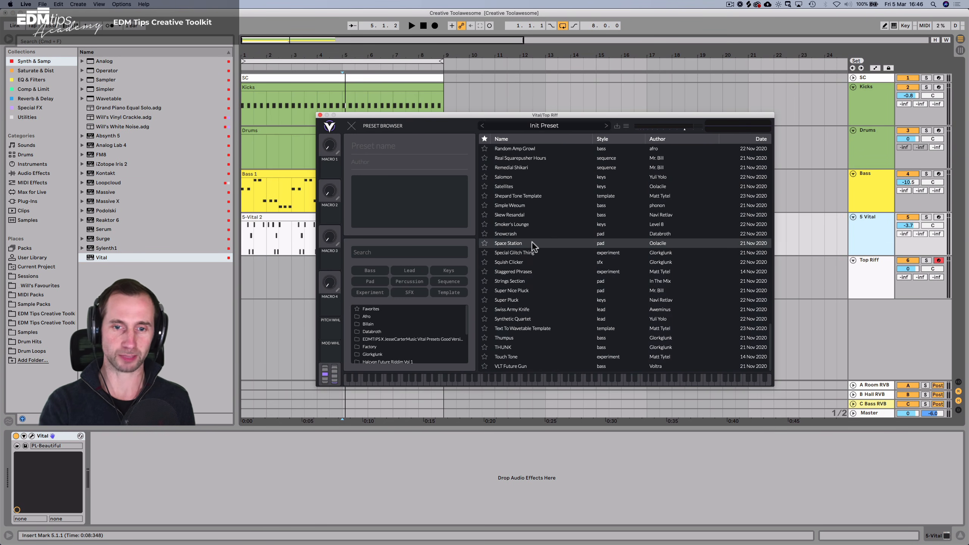
pyautogui.click(369, 339)
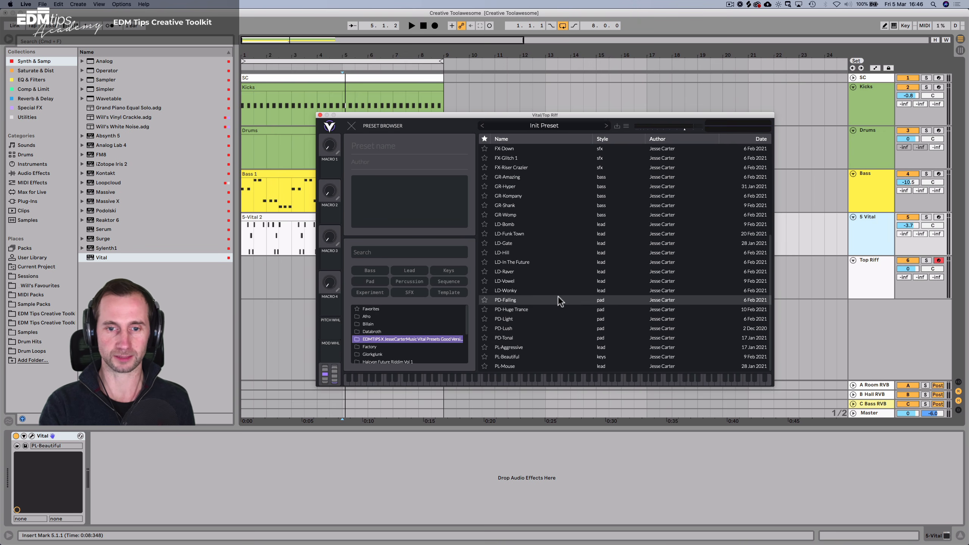
pyautogui.click(521, 366)
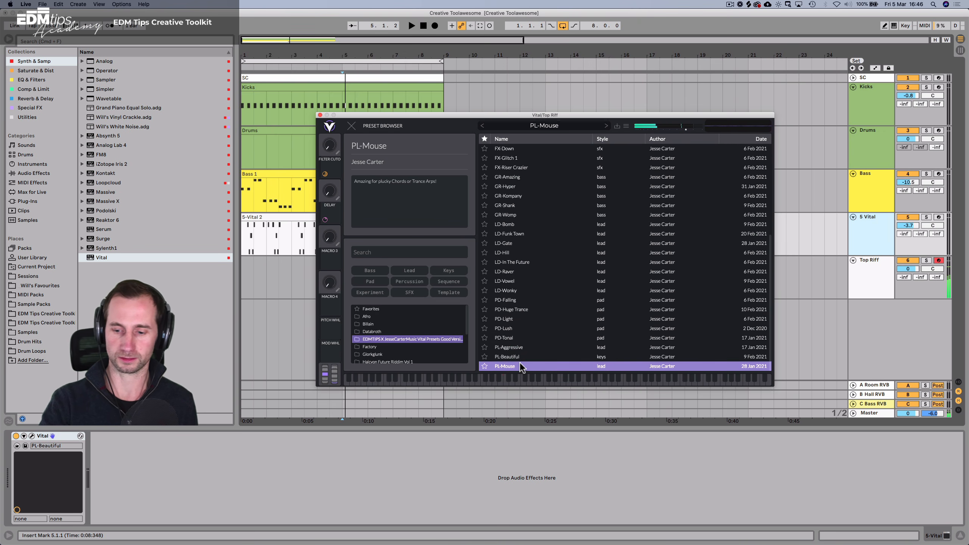
pyautogui.click(319, 115)
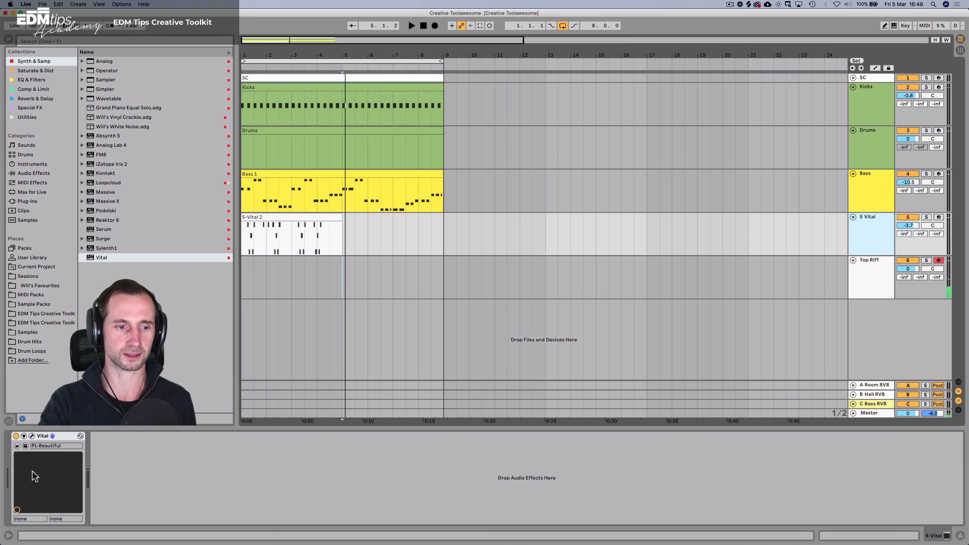
# Adjust the Reverb macro of the PL-Beautiful preset on the first Vital track and close the synth window.
pyautogui.click(32, 435)
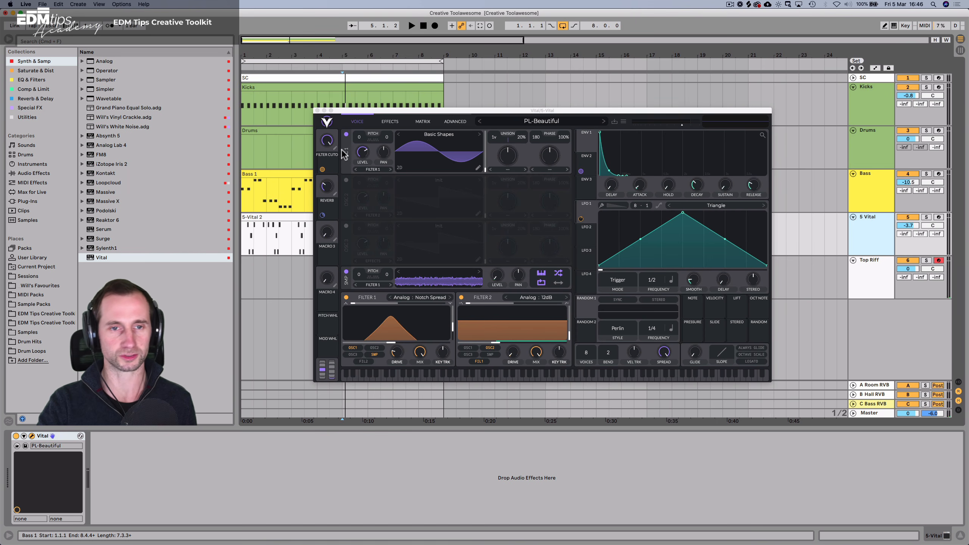
pyautogui.moveTo(329, 187); pyautogui.dragTo(324, 216)
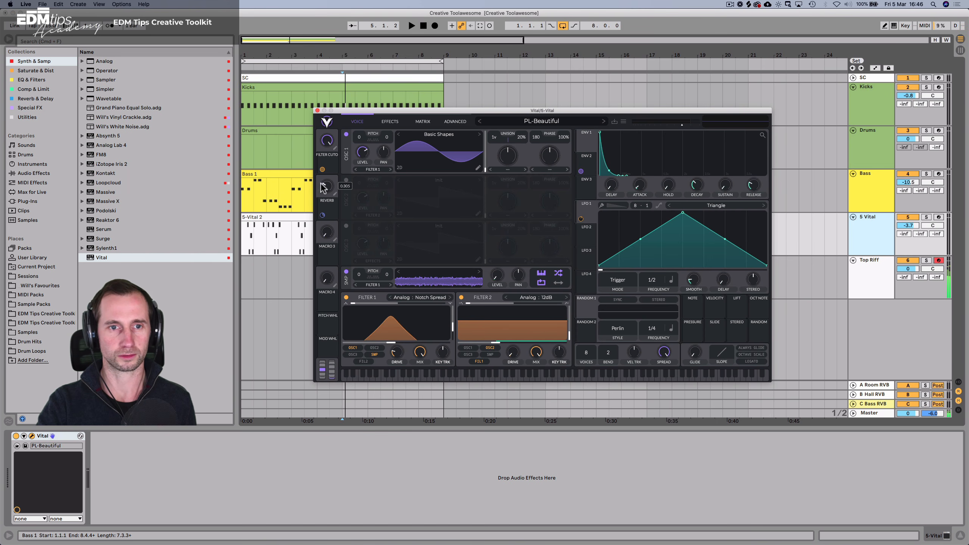
pyautogui.moveTo(327, 167); pyautogui.dragTo(328, 226)
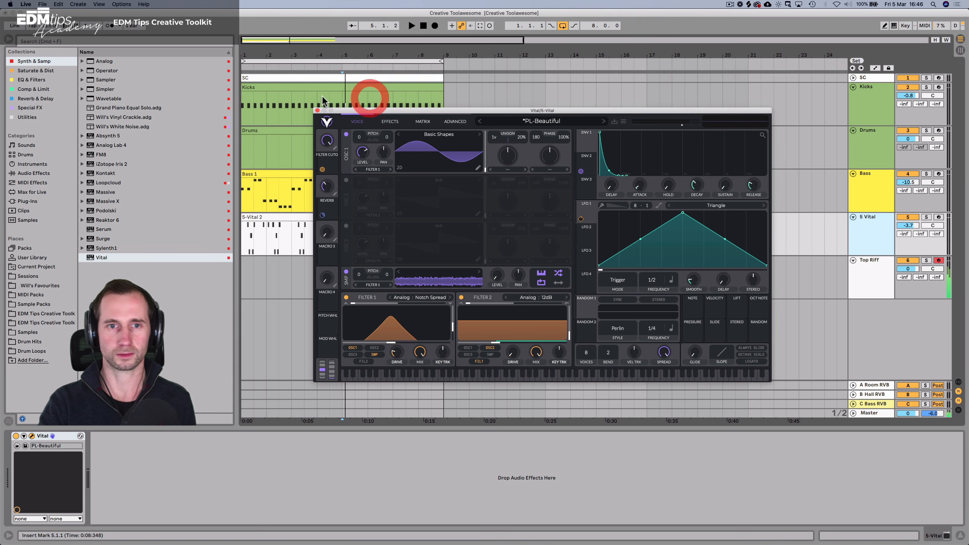
pyautogui.click(317, 111)
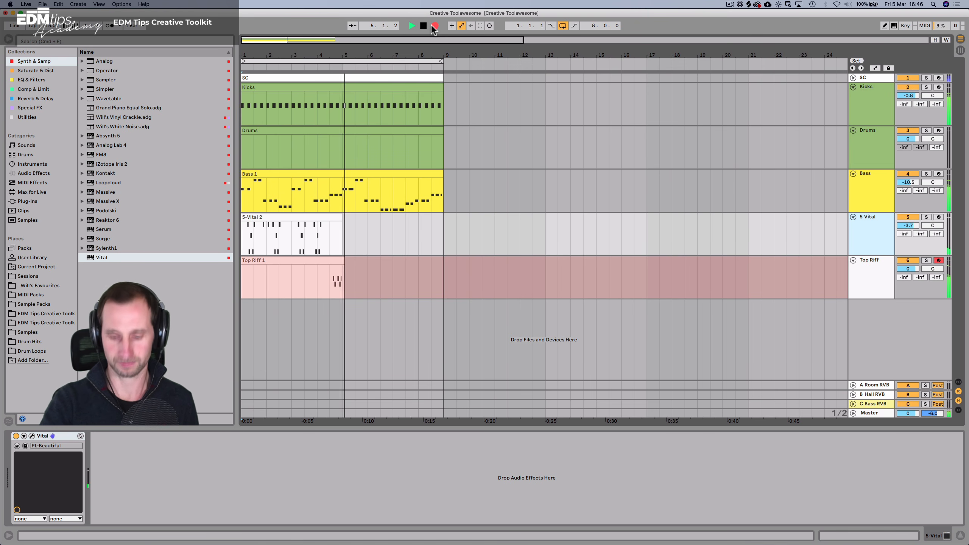
# Stop recording on the Top Riff track and delete the part of the clip that extends past bar 5.
pyautogui.press('space')
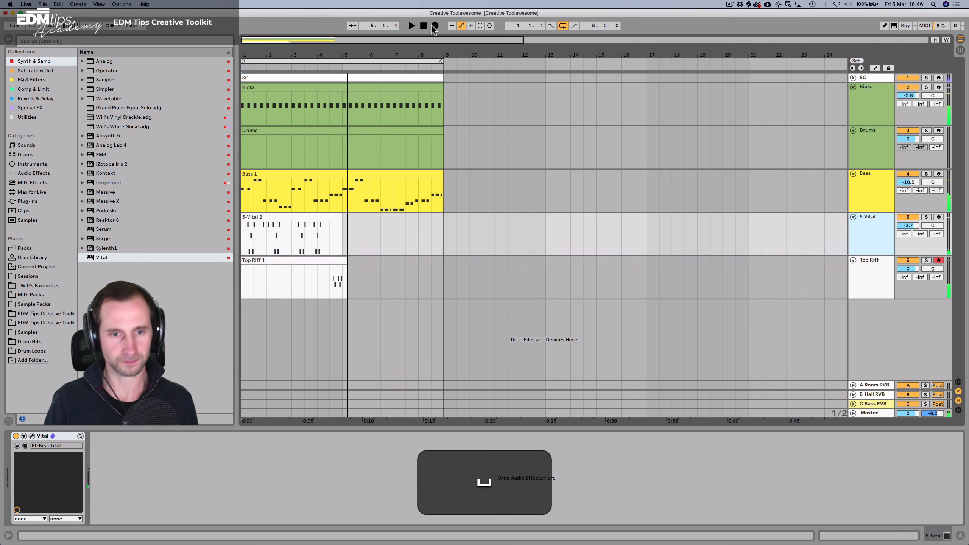
pyautogui.click(356, 268)
pyautogui.press('BackSpace')
# Send the Top Riff track to the B Hall RVB return at 0 dB and inspect that return's effect chain.
pyautogui.press('Tab')
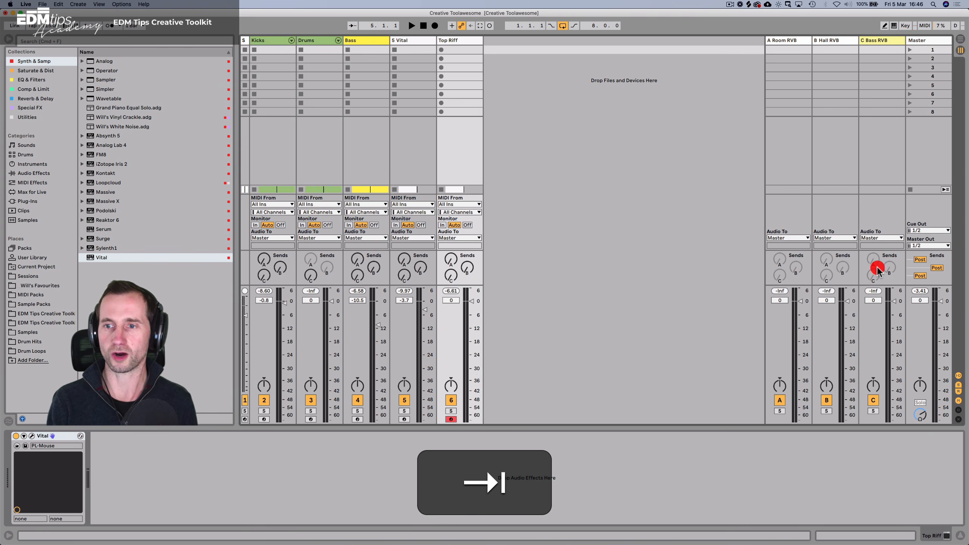
pyautogui.click(833, 40)
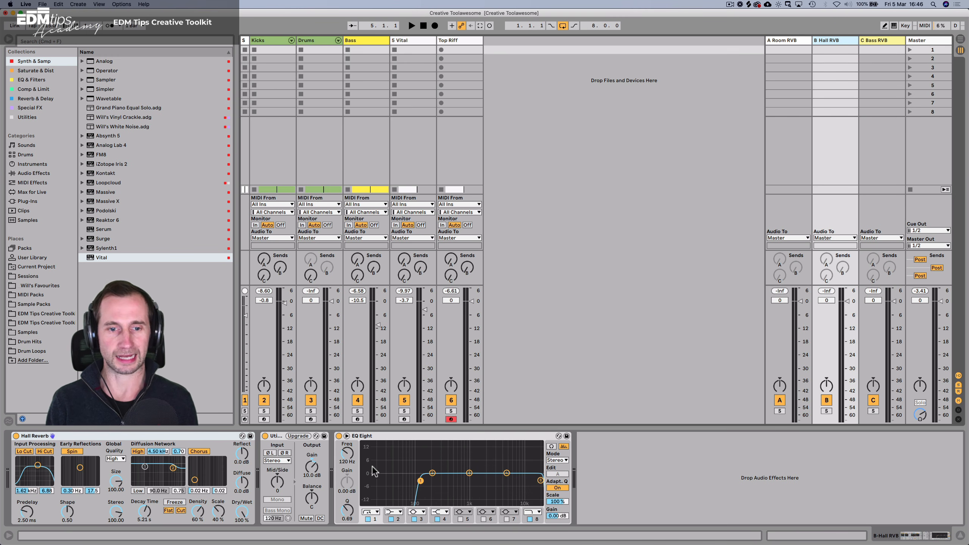
pyautogui.click(379, 439)
pyautogui.press('Tab')
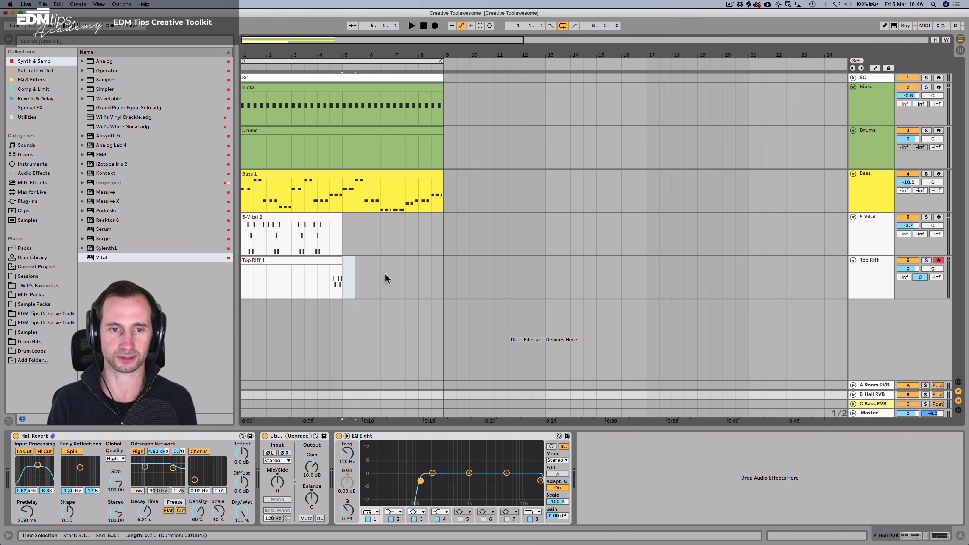
# Play back the end of the Top Riff clip and lower the track's volume to -6.9 dB.
pyautogui.click(330, 280)
pyautogui.press('space')
pyautogui.moveTo(903, 269); pyautogui.dragTo(903, 278)
pyautogui.press('space')
pyautogui.click(329, 276)
pyautogui.press('space')
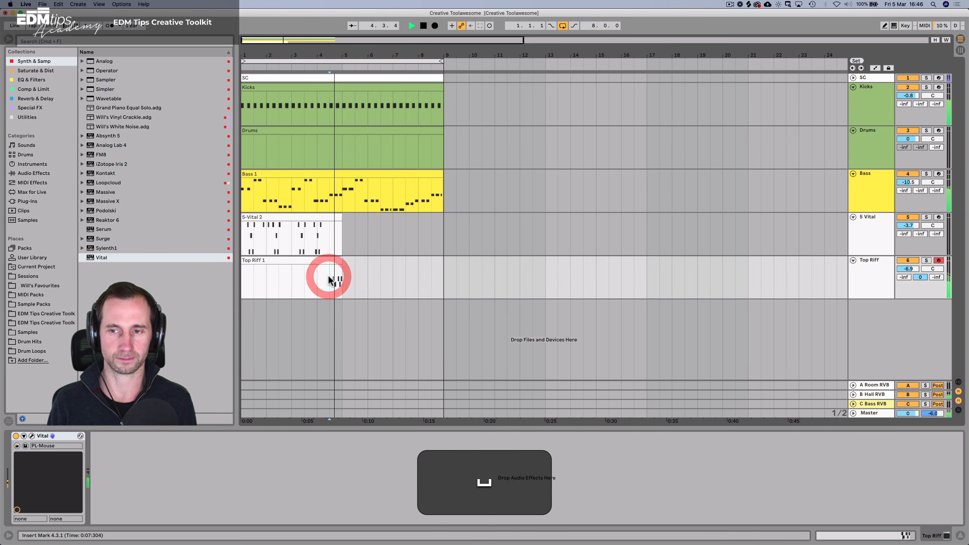
pyautogui.press('space')
# Duplicate the Vital clip and the Top Riff clip once each to fill bars 5 to 8, and save the set.
pyautogui.click(327, 216)
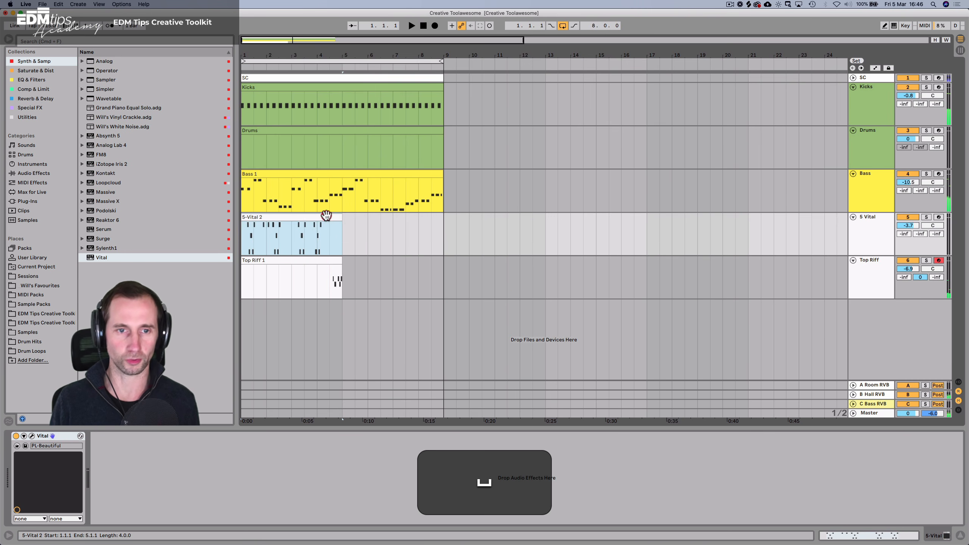
pyautogui.press('super+d')
pyautogui.click(314, 262)
pyautogui.press('super+d')
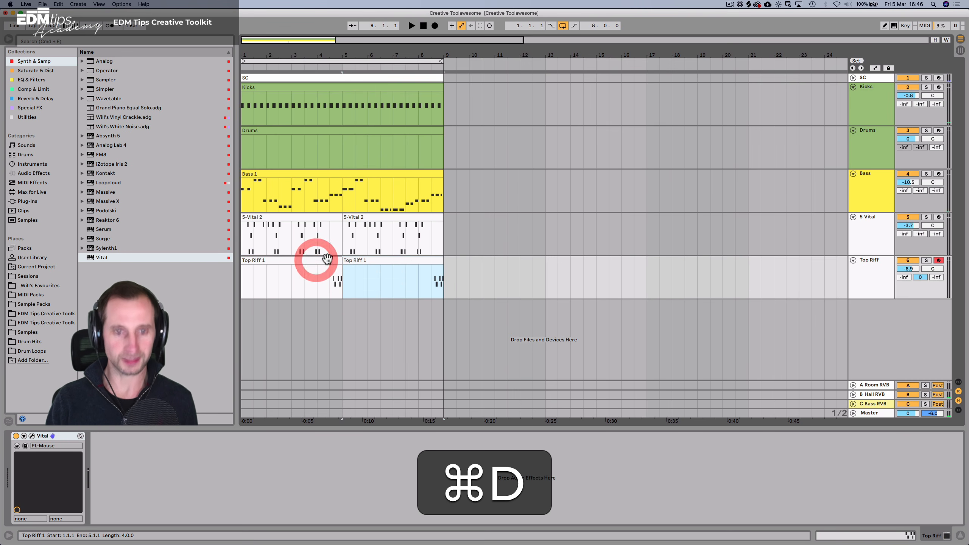
pyautogui.press('super+s')
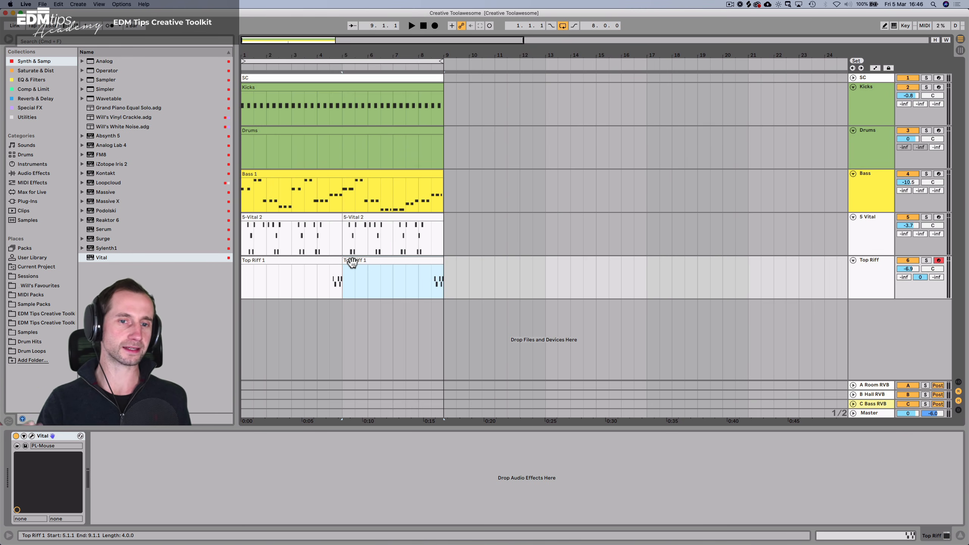
# Solo the 5 Vital track, listen to its riff briefly and unsolo it again.
pyautogui.click(926, 218)
pyautogui.click(870, 225)
pyautogui.press('space')
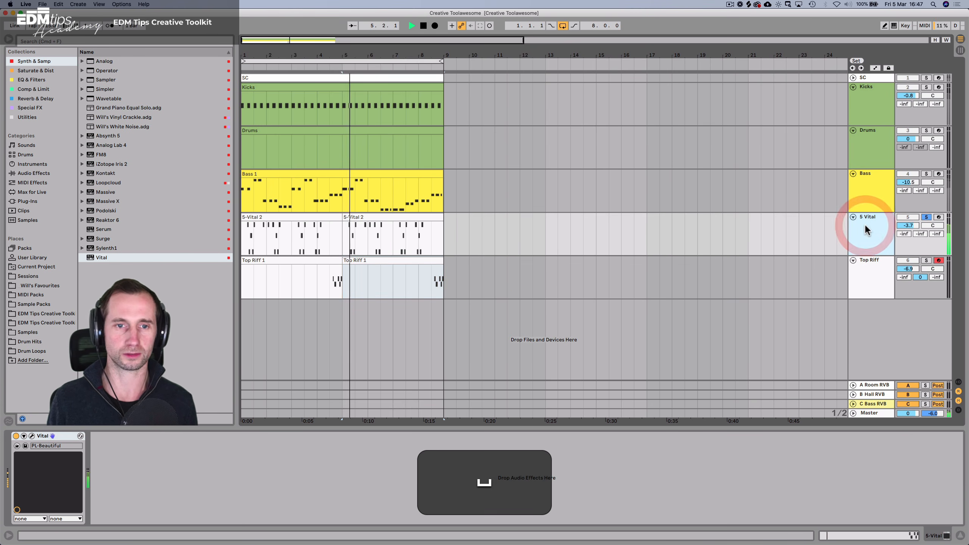
pyautogui.press('space')
pyautogui.click(927, 217)
# Insert a new MIDI track below Top Riff, rename it Trumpet and arm it for recording.
pyautogui.click(872, 261)
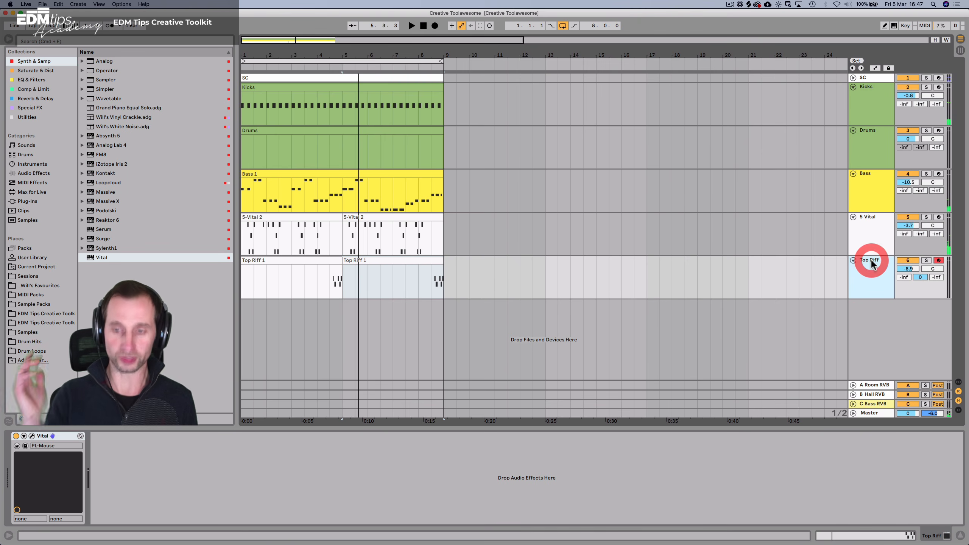
pyautogui.press('shift+super+t')
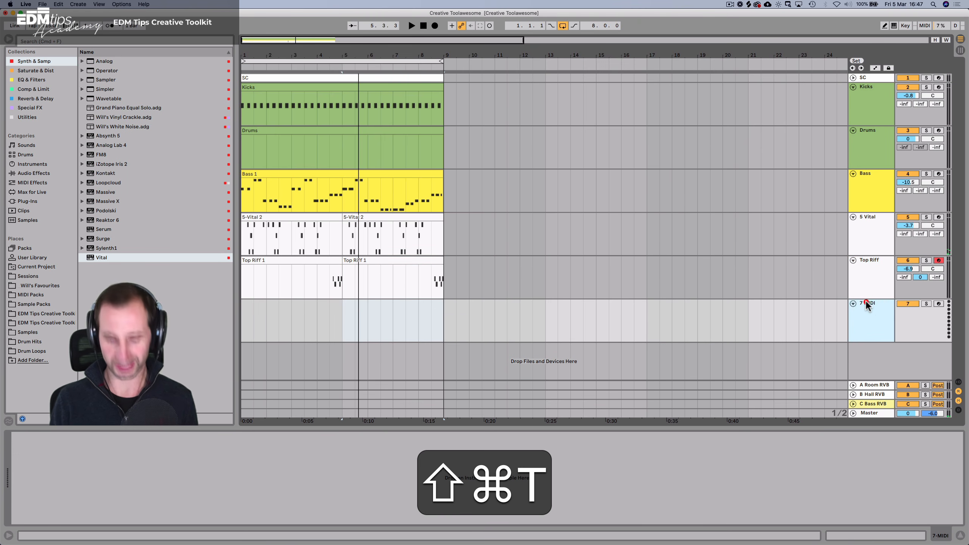
pyautogui.click(866, 304)
pyautogui.press('super+r')
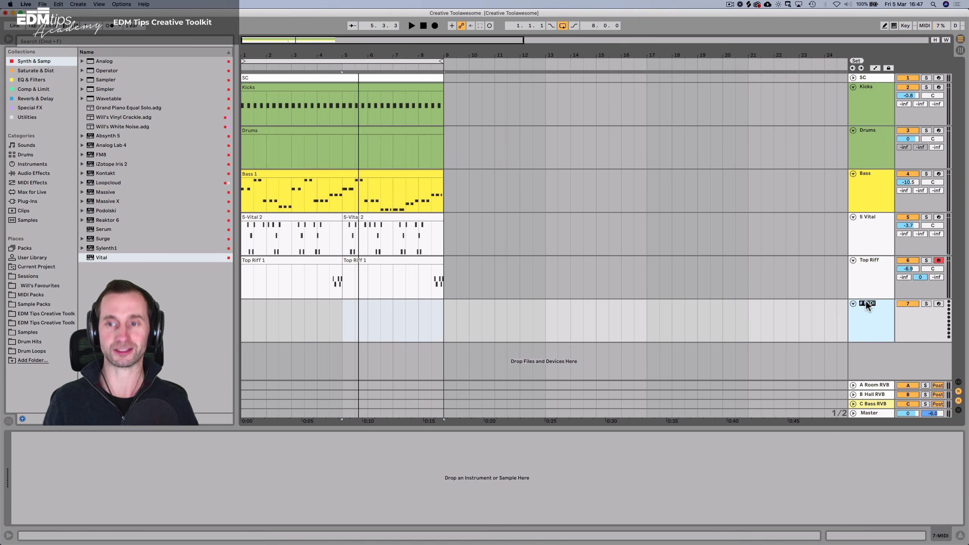
pyautogui.press('shift')
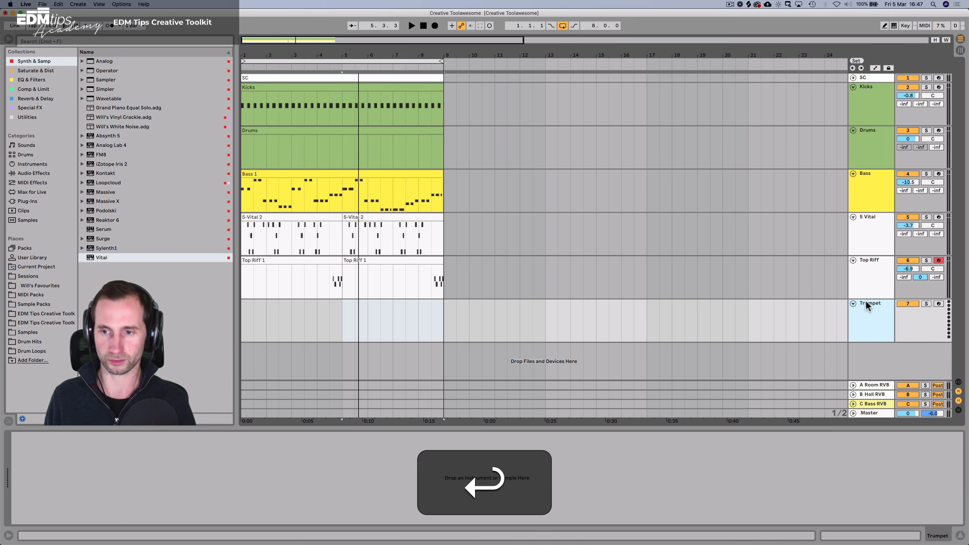
pyautogui.click(865, 301)
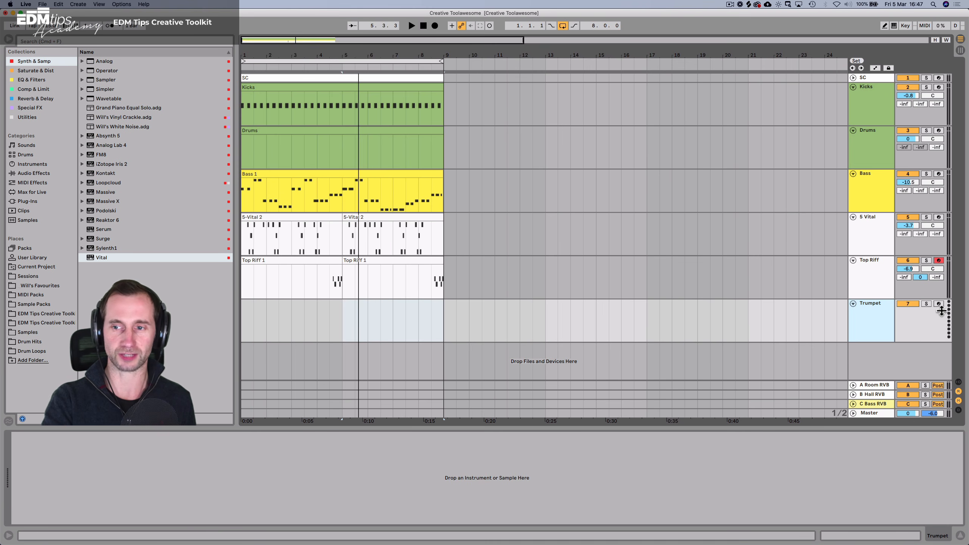
pyautogui.click(939, 305)
pyautogui.click(865, 310)
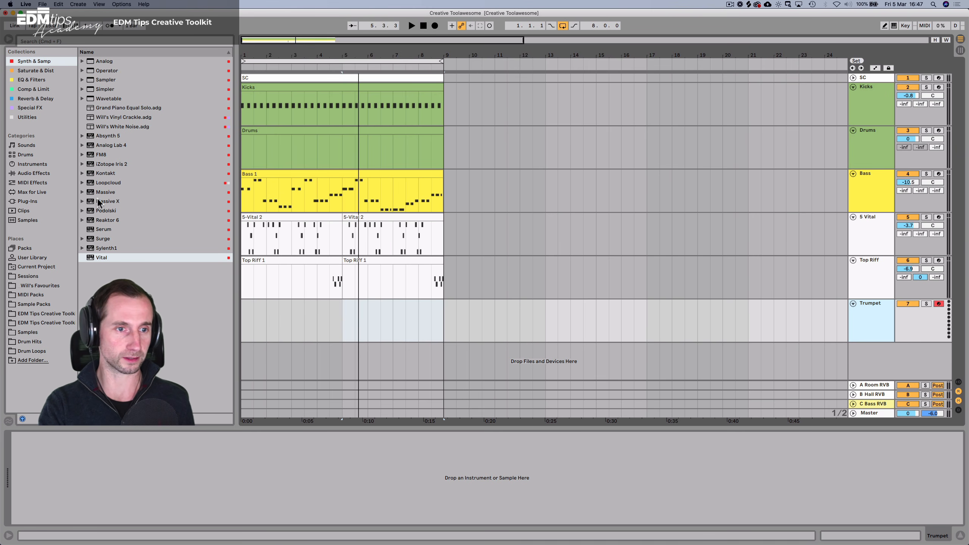
# Load Serum onto the Trumpet track and choose the LD- Blinding Lights preset from the EDM Tips Creative Toolkit presets.
pyautogui.moveTo(97, 228); pyautogui.dragTo(308, 317)
pyautogui.click(529, 126)
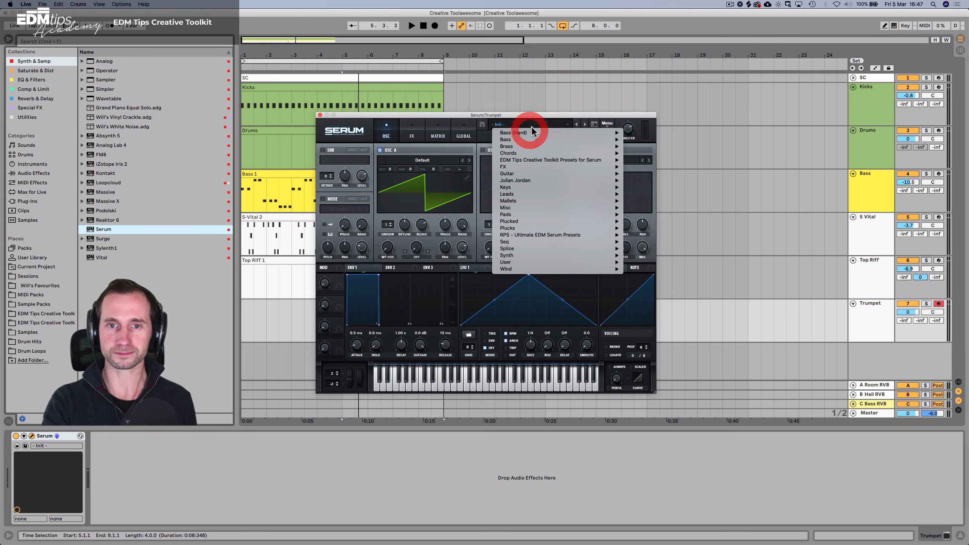
pyautogui.moveTo(564, 160)
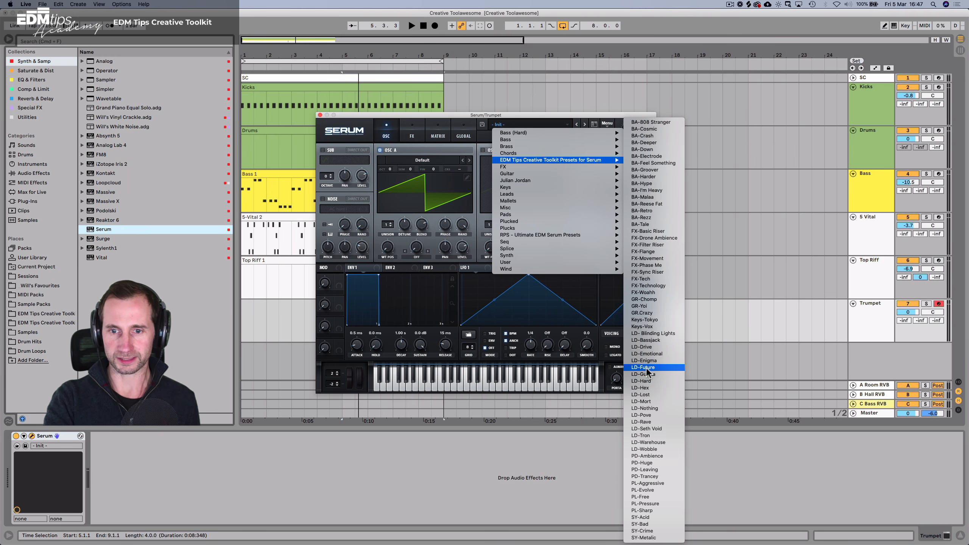
pyautogui.click(644, 333)
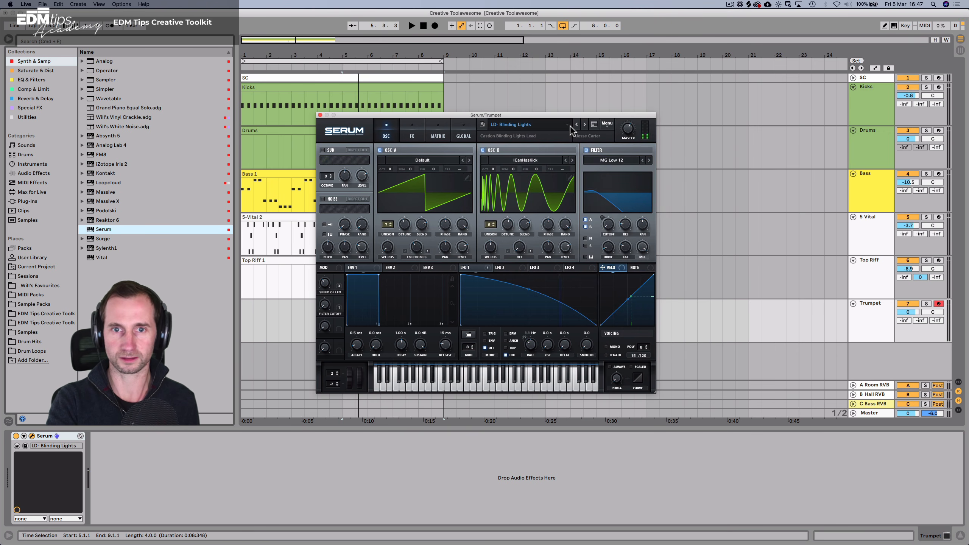
# Switch Serum to the LD-Wobble preset, lower its master volume to 50% and close the synth window.
pyautogui.click(547, 125)
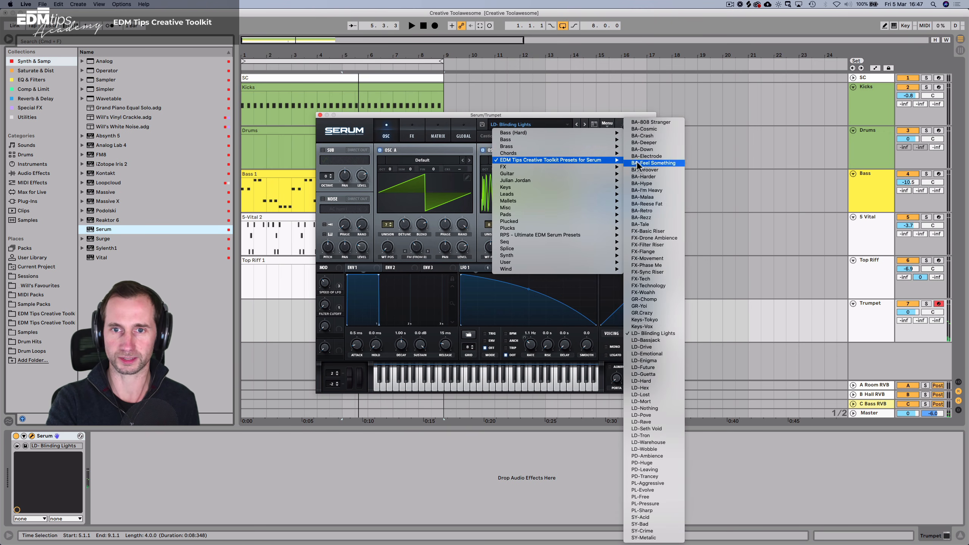
pyautogui.click(640, 448)
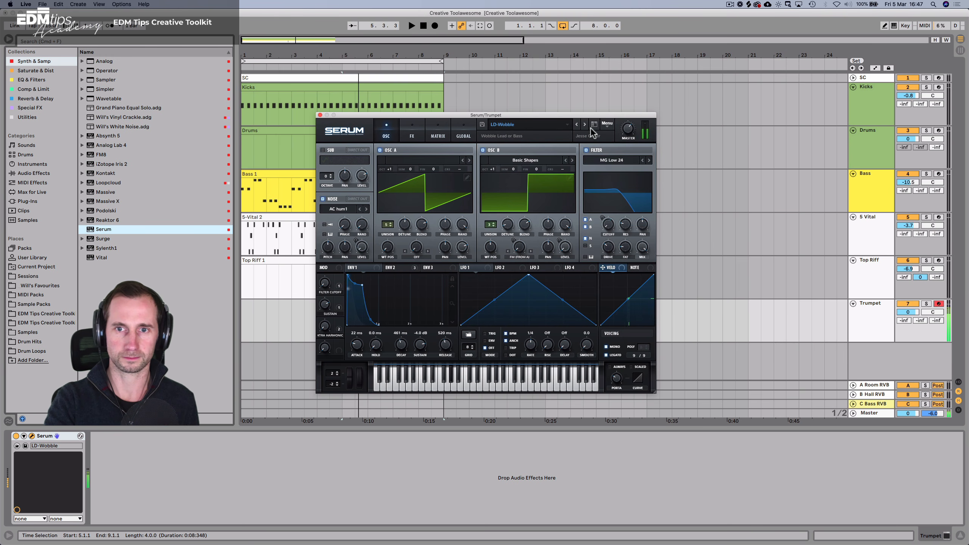
pyautogui.moveTo(632, 129); pyautogui.dragTo(631, 144)
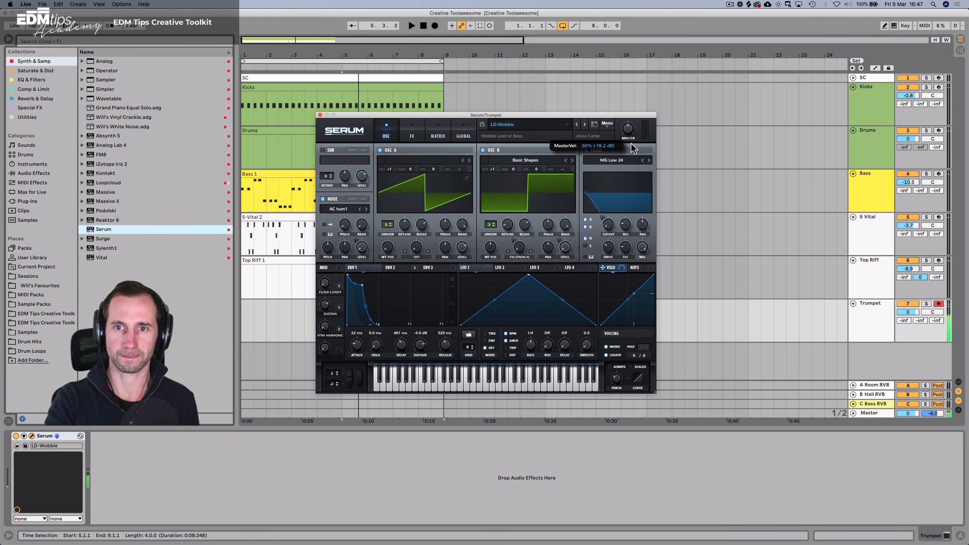
pyautogui.click(320, 116)
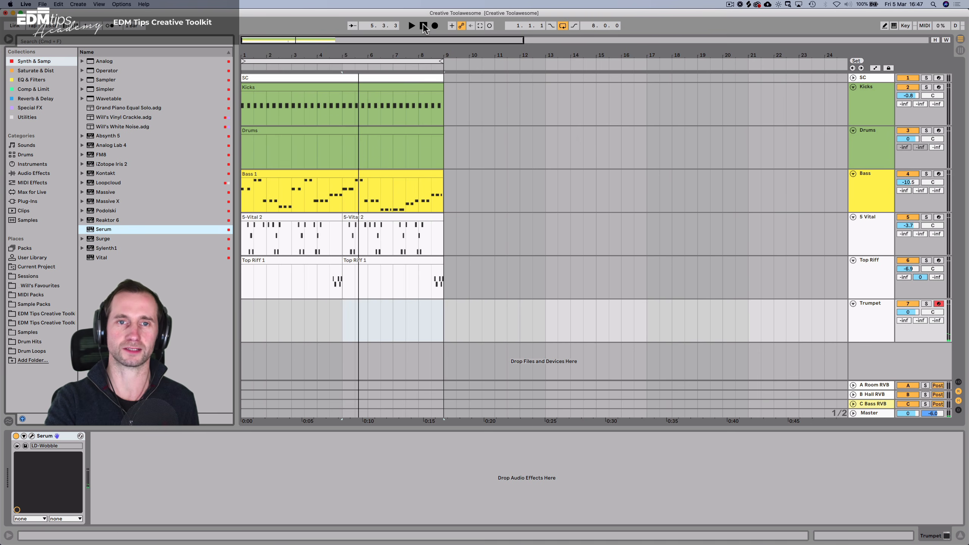
# Play the arrangement from the start to audition the Trumpet sound against the other tracks.
pyautogui.click(423, 25)
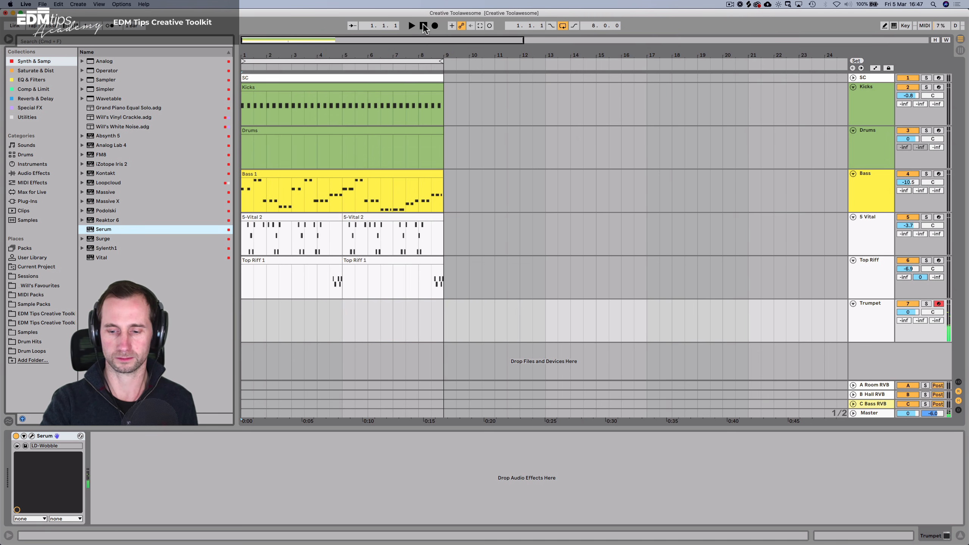
pyautogui.click(412, 26)
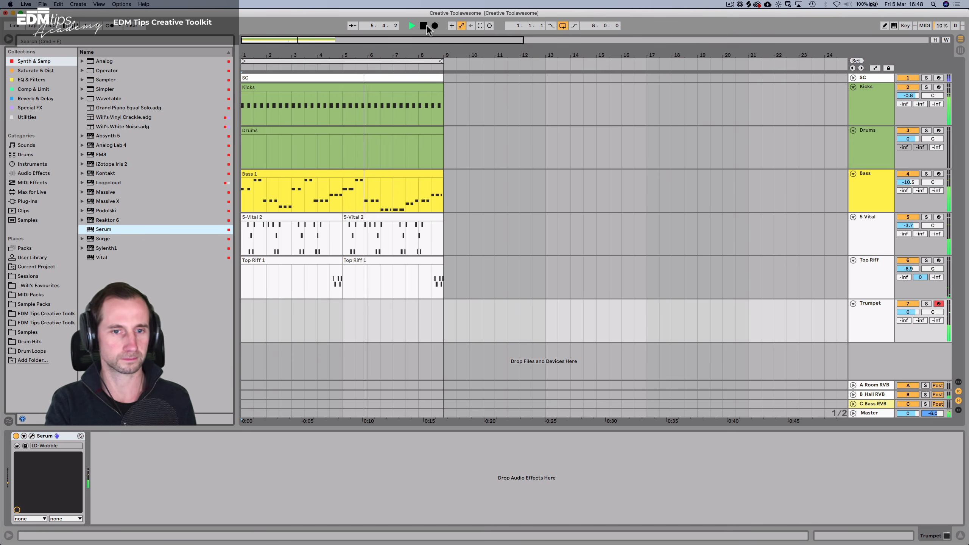
pyautogui.press('space')
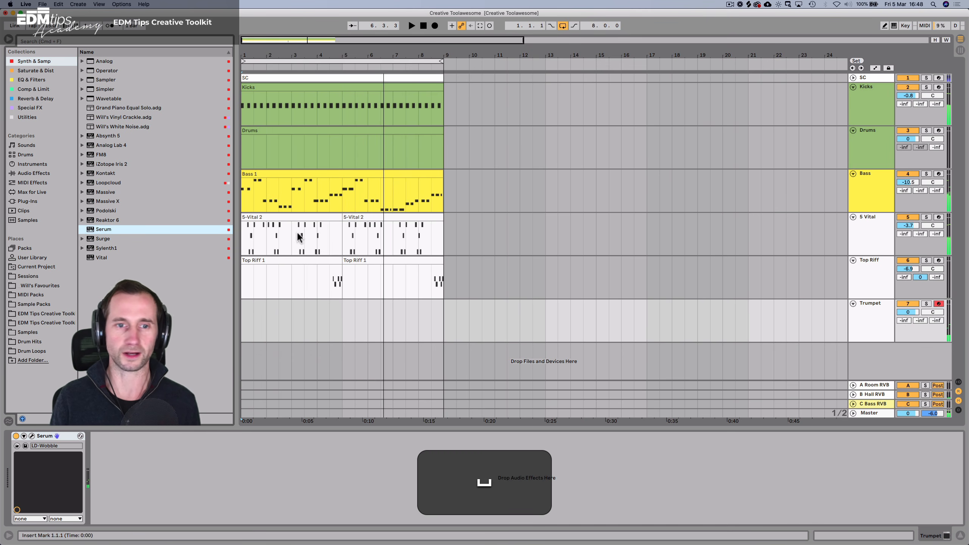
# Move the Trumpet track above Top Riff and copy both 5-Vital 2 clips onto it.
pyautogui.moveTo(863, 314); pyautogui.dragTo(870, 263)
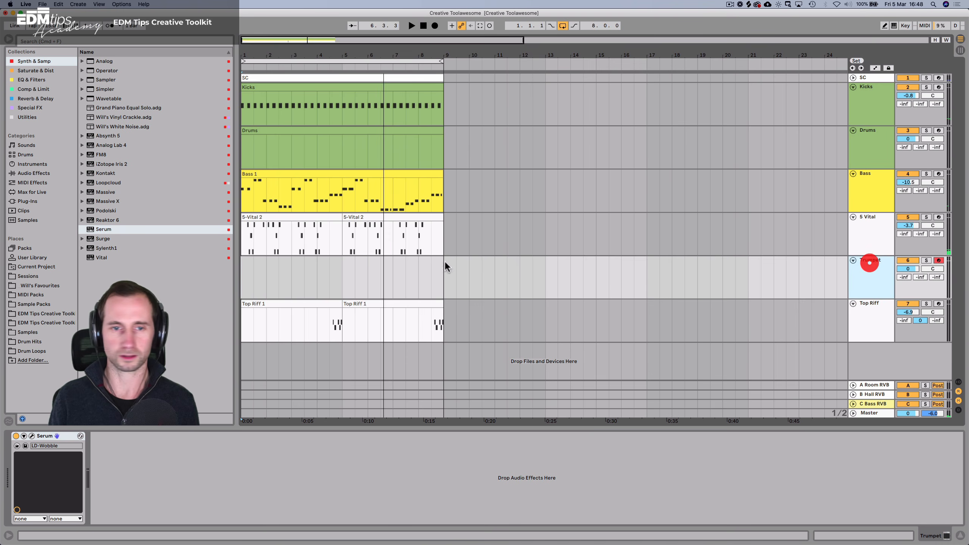
pyautogui.keyDown('shift'); pyautogui.click(309, 218); pyautogui.keyUp('shift')
pyautogui.keyDown('shift'); pyautogui.click(363, 218); pyautogui.keyUp('shift')
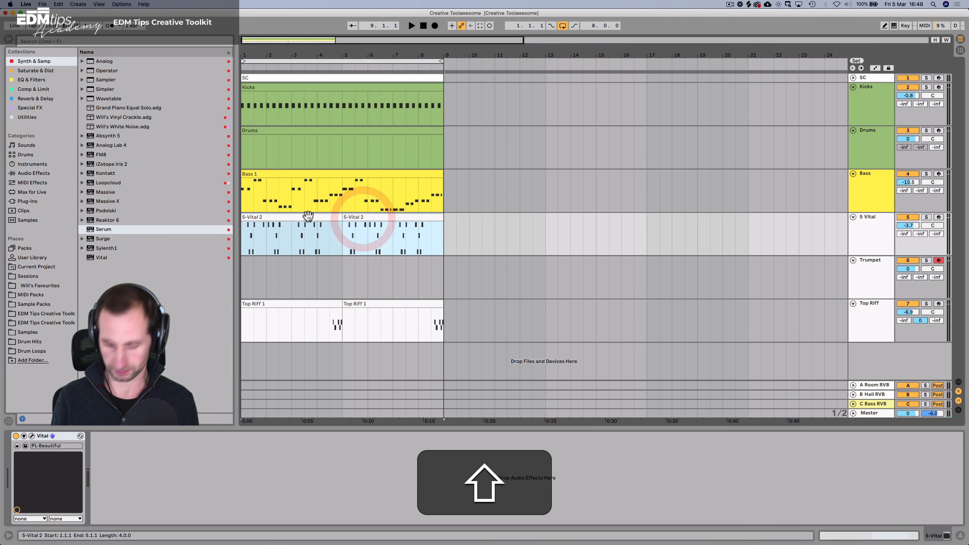
pyautogui.moveTo(308, 217); pyautogui.dragTo(308, 264)
# Play the arrangement and lower the Trumpet track's volume to -1.8 dB.
pyautogui.hotkey('alt', 'space')
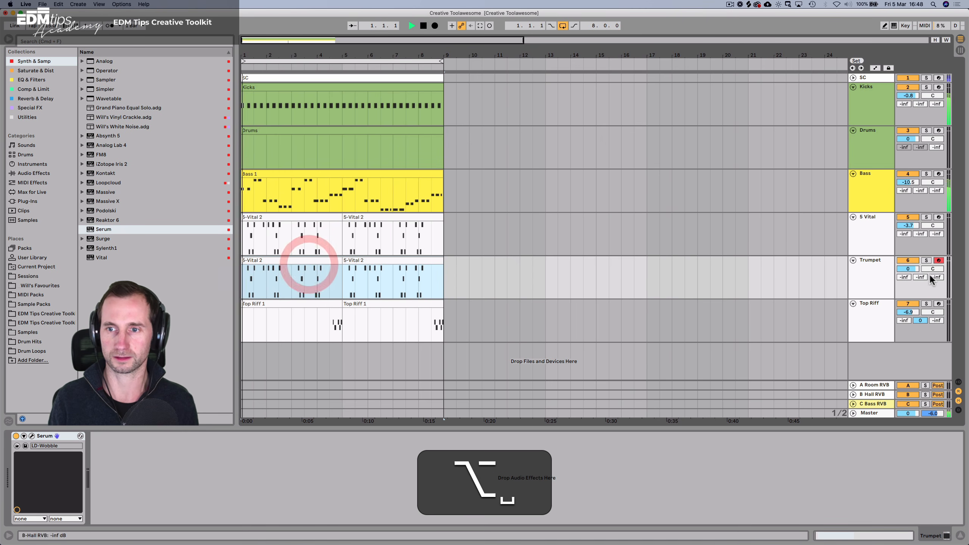
pyautogui.moveTo(909, 269); pyautogui.dragTo(909, 271)
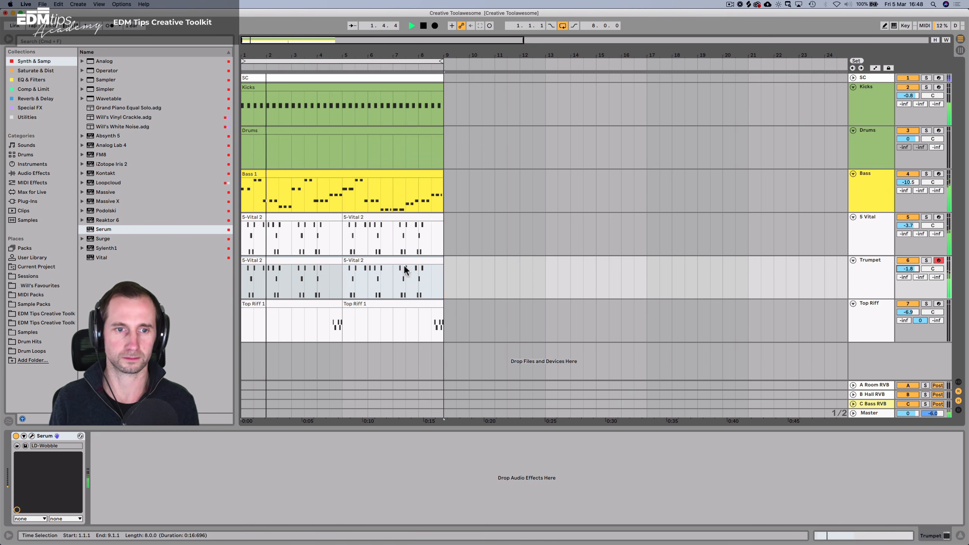
pyautogui.click(313, 273)
pyautogui.press('space')
# Apply Legato to the first phrase's five notes in the first Trumpet clip and play the result back.
pyautogui.doubleClick(284, 261)
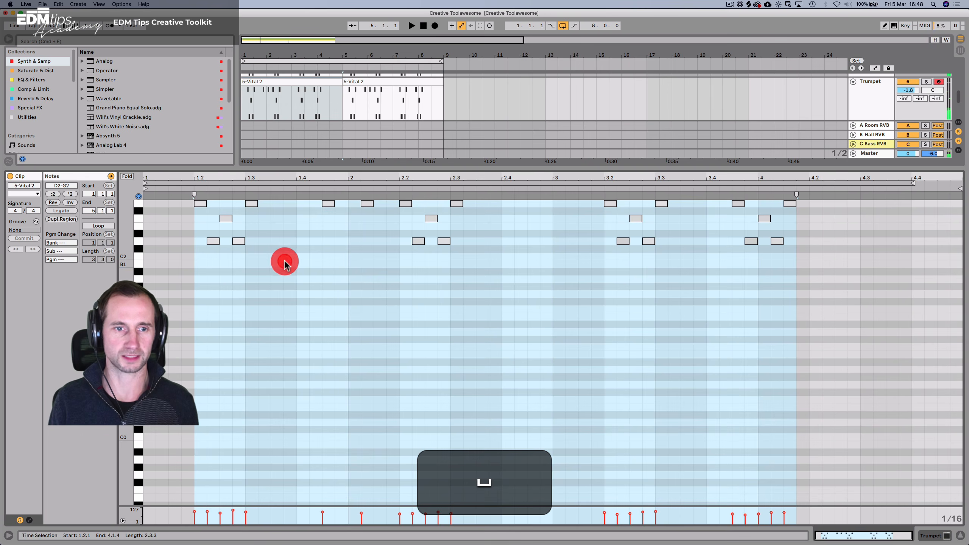
pyautogui.click(302, 264)
pyautogui.moveTo(307, 260); pyautogui.dragTo(172, 209)
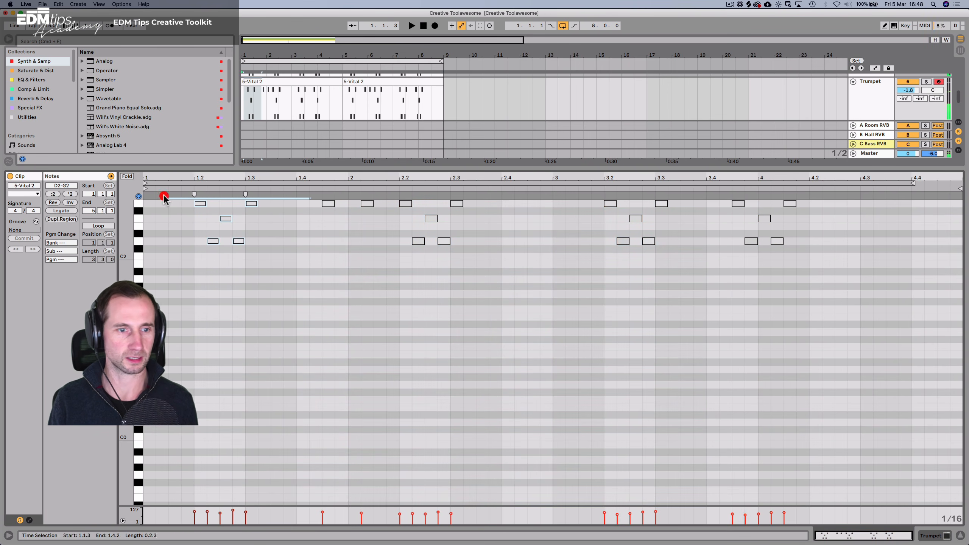
pyautogui.click(61, 211)
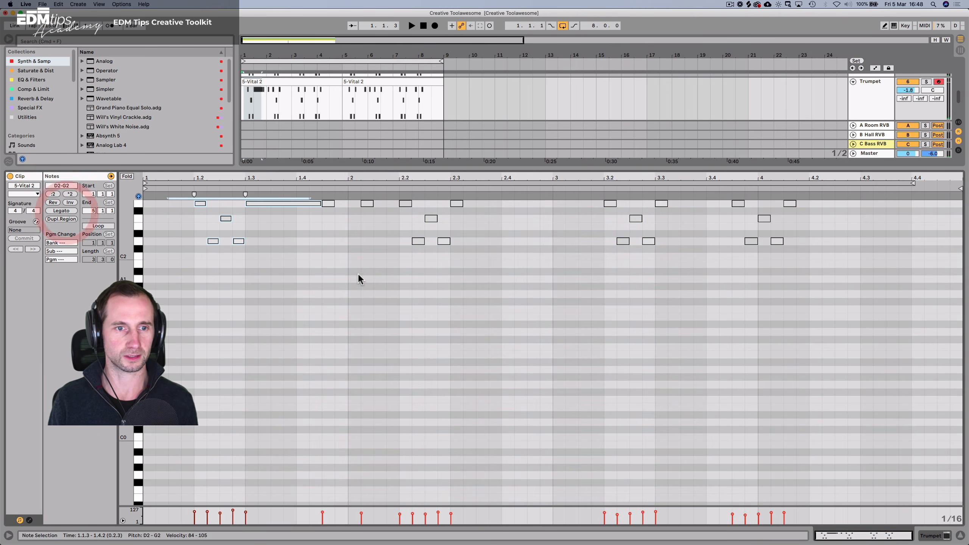
pyautogui.click(344, 263)
pyautogui.click(486, 264)
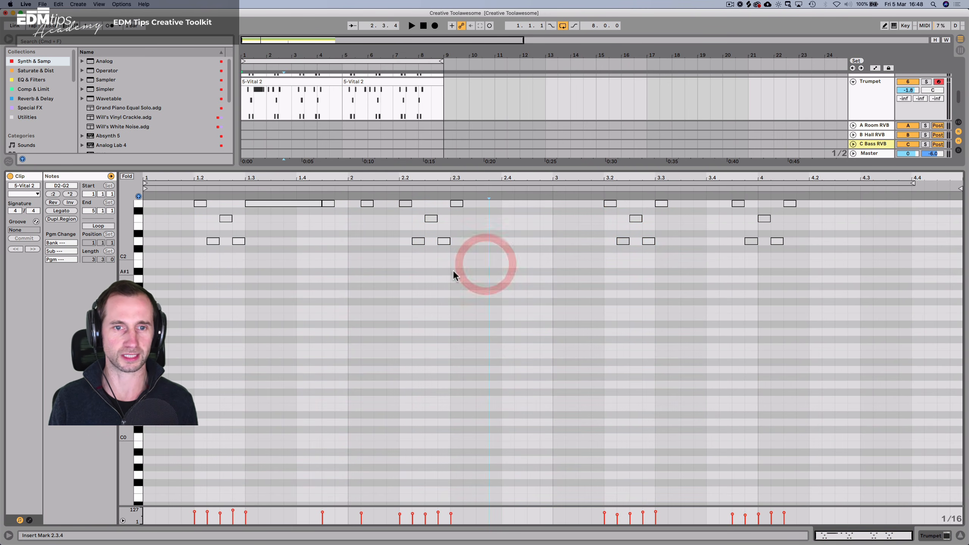
pyautogui.press('space')
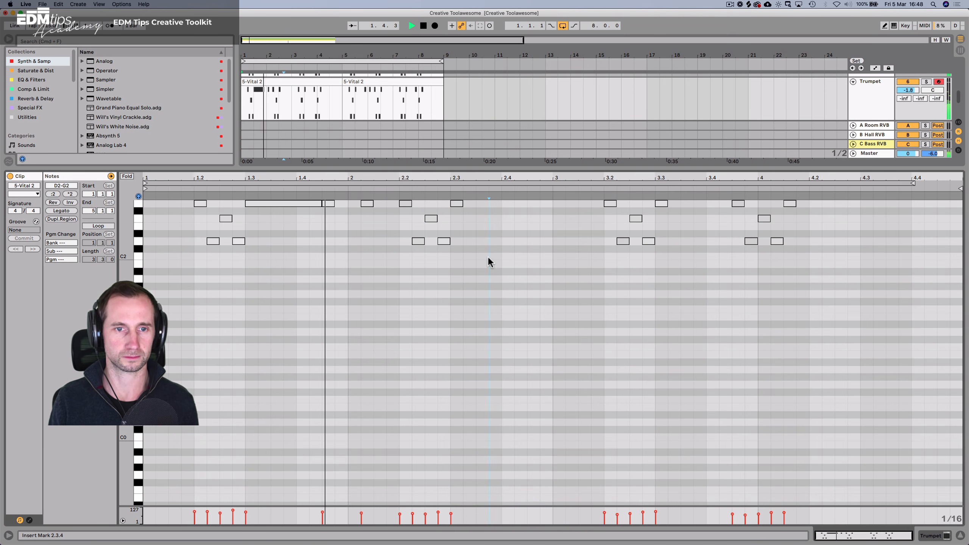
pyautogui.press('space')
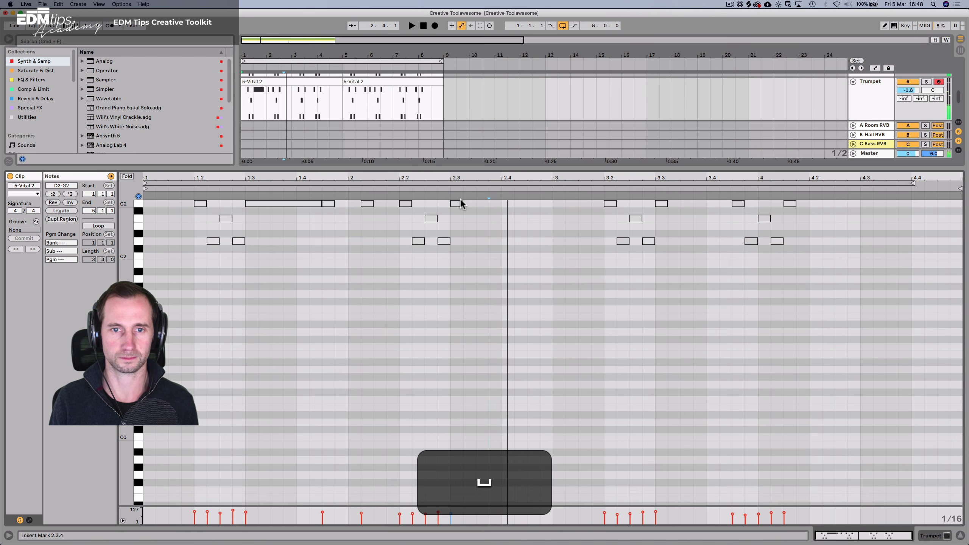
# Lengthen three G2 notes in the first Trumpet clip: 2.3.1 to bar 3, 3.3.1 to 3.4.3, and 4.1.3 to the clip's end.
pyautogui.click(460, 202)
pyautogui.moveTo(461, 203); pyautogui.dragTo(541, 204)
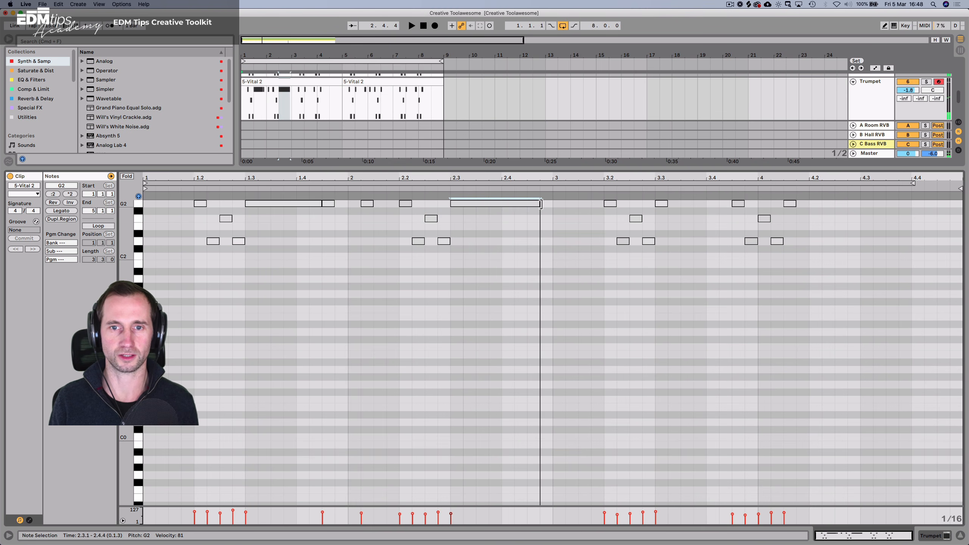
pyautogui.moveTo(667, 204); pyautogui.dragTo(708, 205)
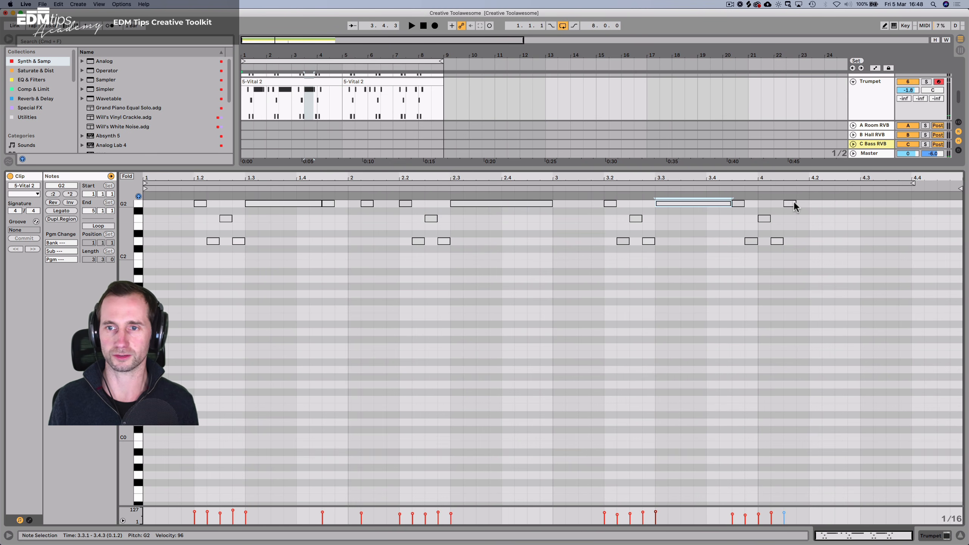
pyautogui.moveTo(795, 203); pyautogui.dragTo(965, 199)
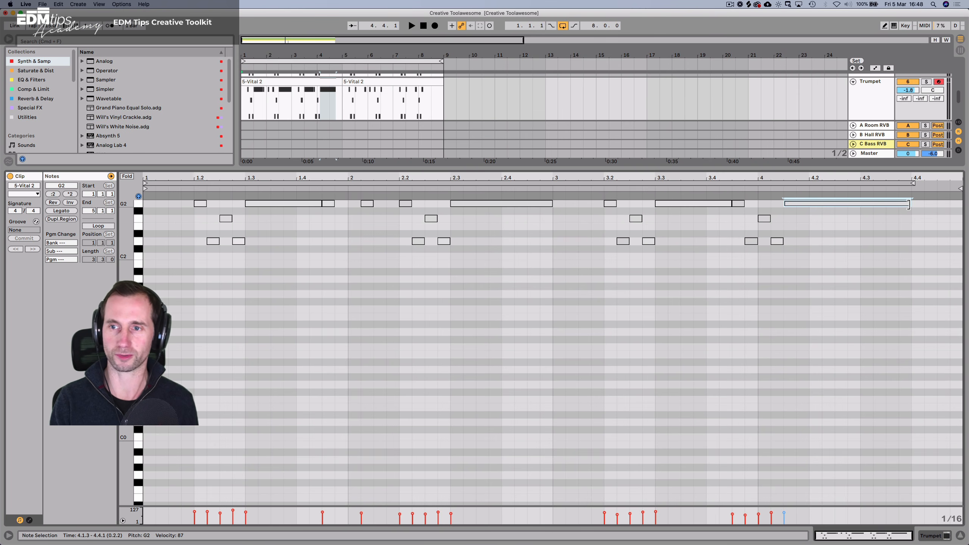
pyautogui.moveTo(910, 204); pyautogui.dragTo(963, 203)
# Play the arrangement and raise the Trumpet track's send to A Room RVB to -1.6 dB.
pyautogui.press('space')
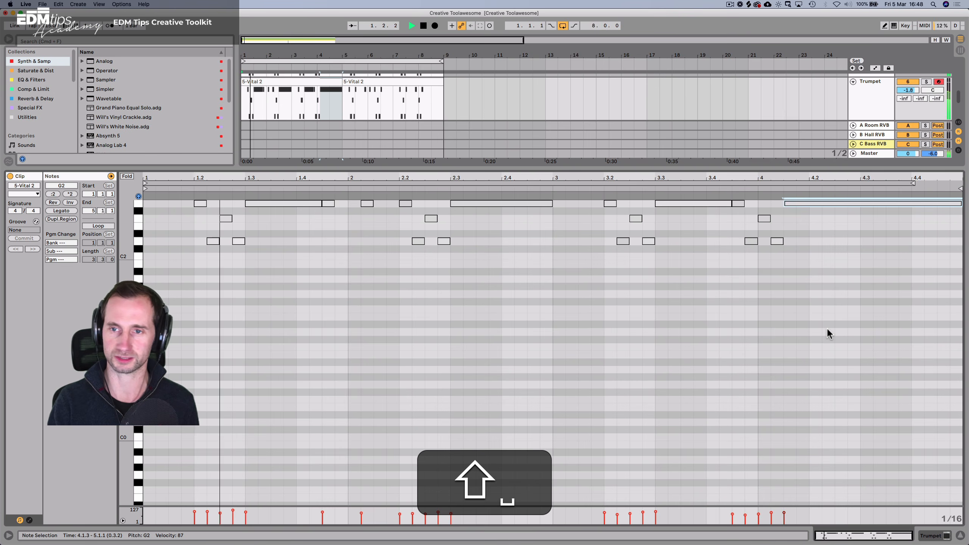
pyautogui.hotkey('shift', 'Tab')
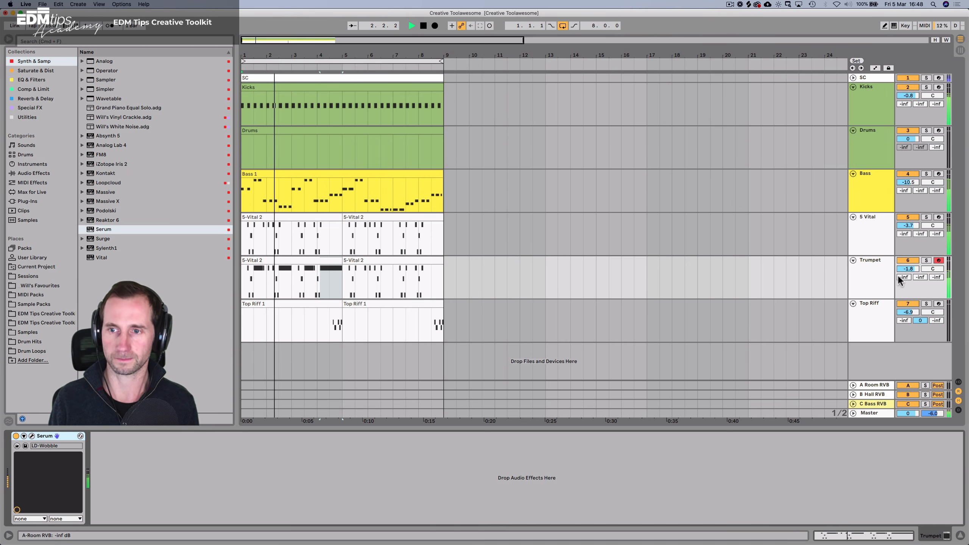
pyautogui.moveTo(904, 277); pyautogui.dragTo(904, 263)
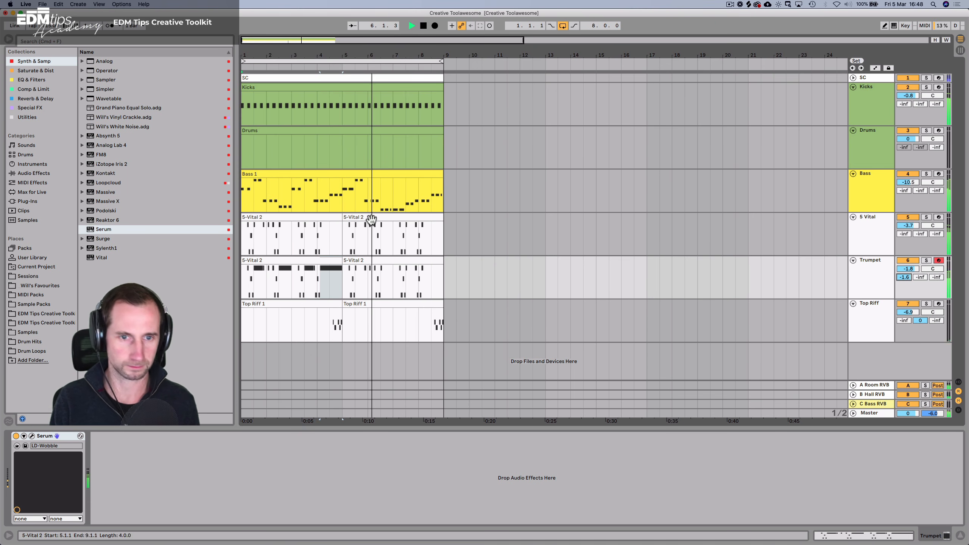
# Duplicate the edited first Trumpet clip over the second one, stop playback and save the set.
pyautogui.click(302, 259)
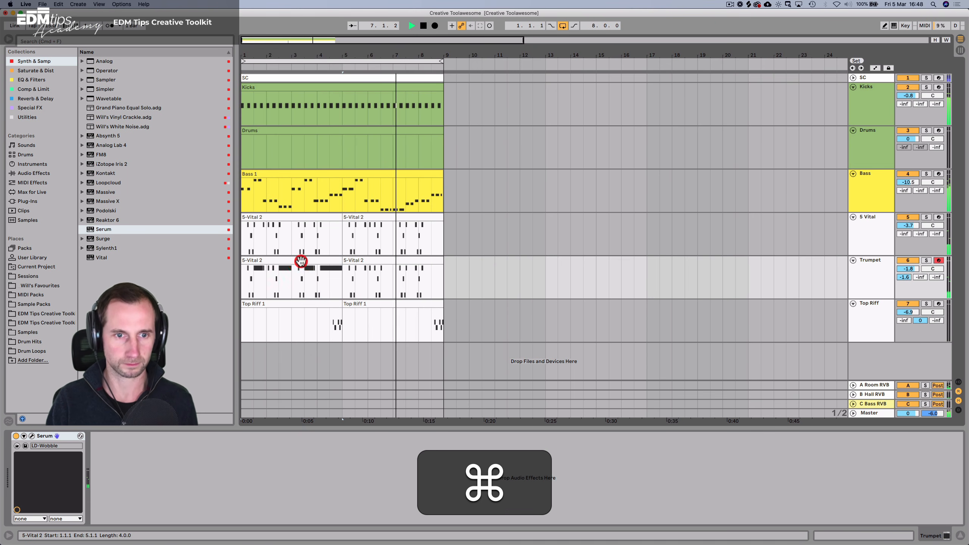
pyautogui.press('super+d')
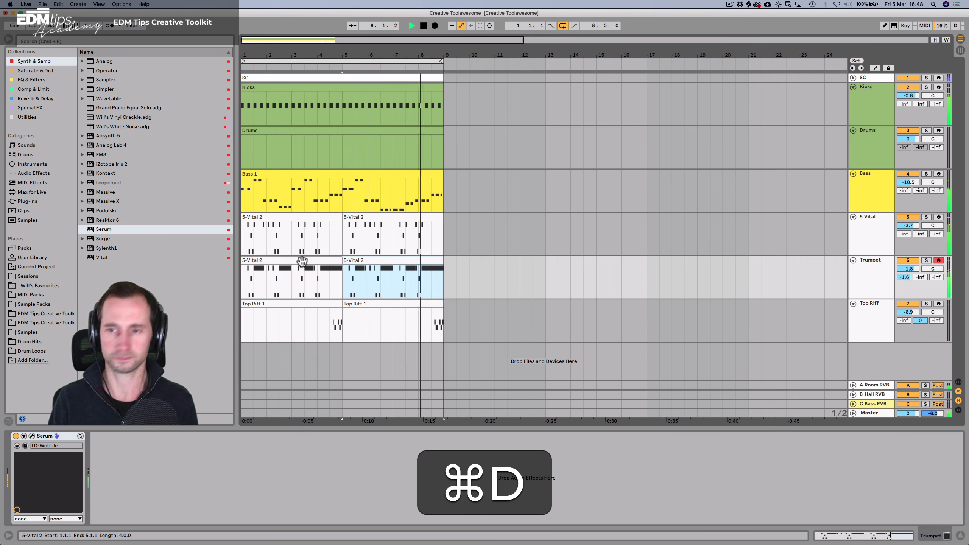
pyautogui.press('space')
pyautogui.press('super+s')
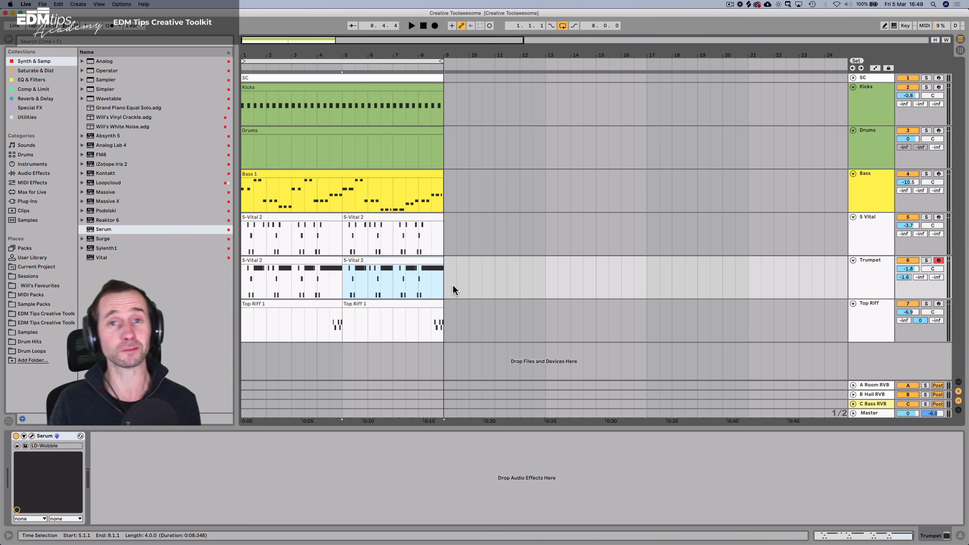
# Open the Drums clip briefly, return to the arrangement and show the Drums track's empty Drum Rack pads.
pyautogui.doubleClick(250, 130)
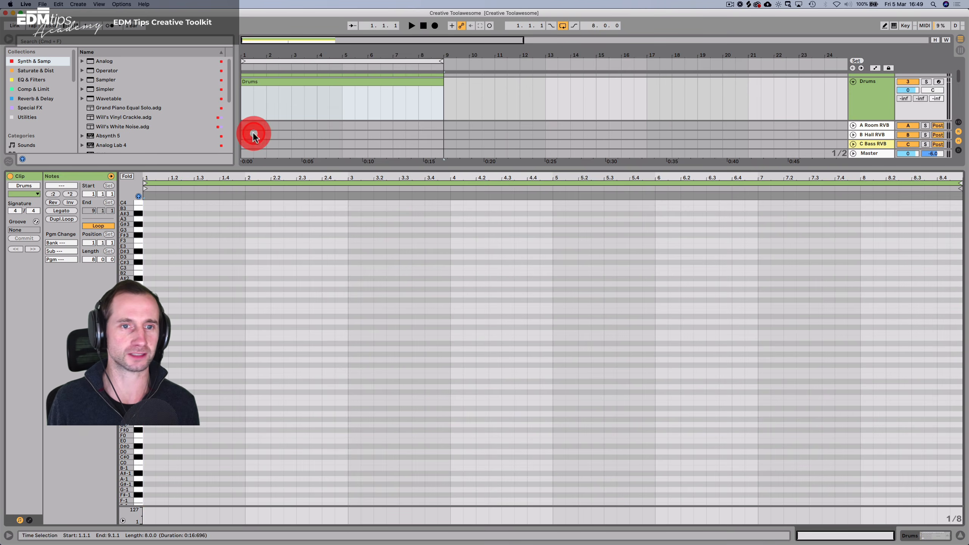
pyautogui.hotkey('shift', 'Tab')
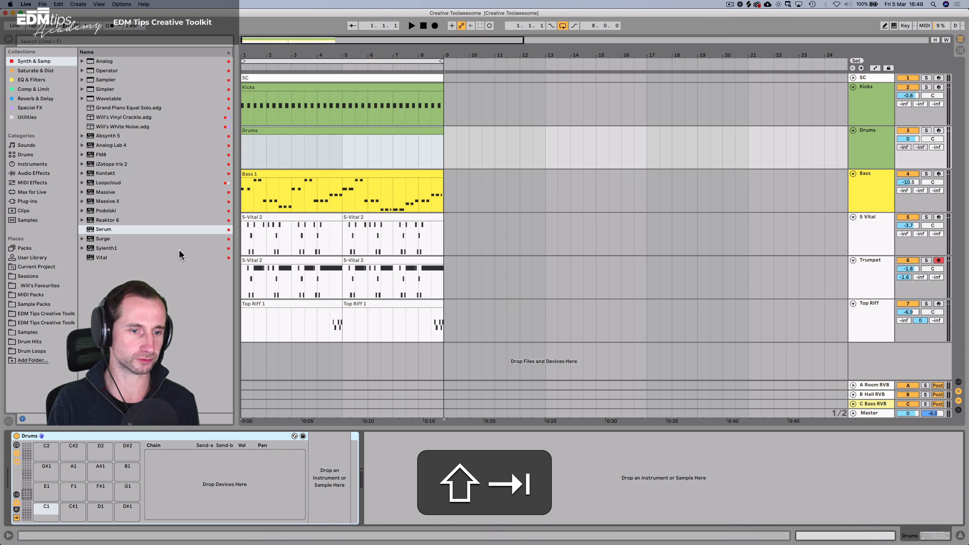
pyautogui.doubleClick(104, 436)
pyautogui.hotkey('shift', 'Tab')
pyautogui.hotkey('shift', 'Tab')
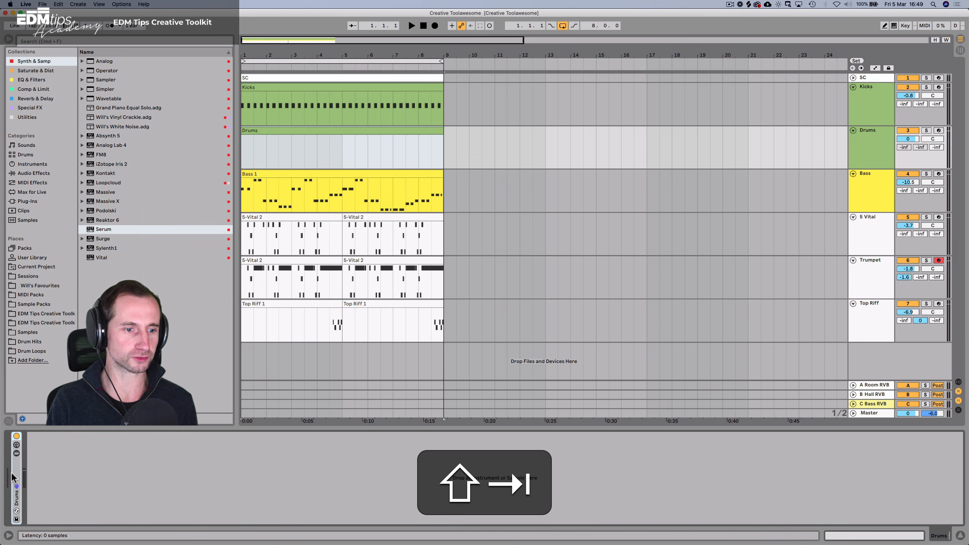
pyautogui.doubleClick(15, 474)
# Browse the EDM Tips Creative Toolkit samples and expand the Claps folder inside Drums.
pyautogui.click(53, 321)
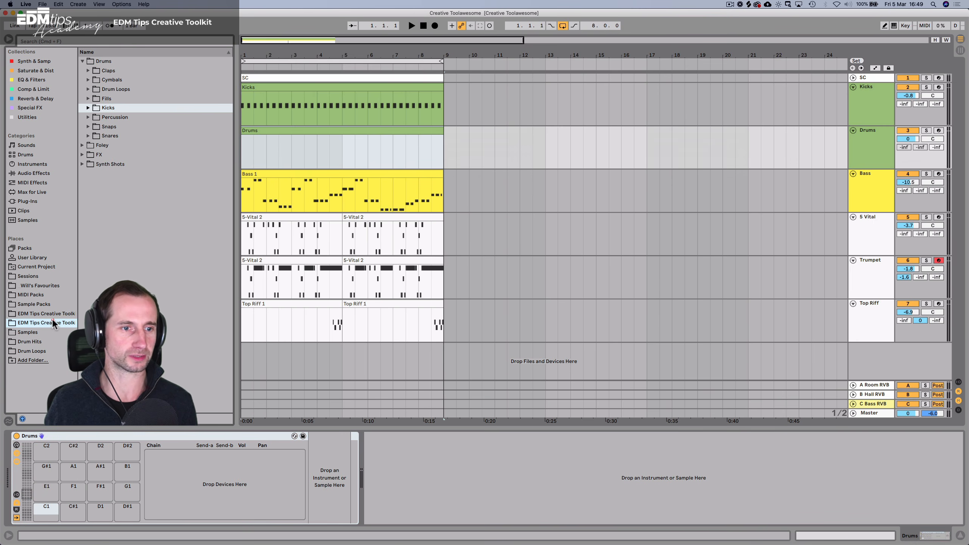
pyautogui.click(103, 62)
pyautogui.press('Left')
pyautogui.press('Down')
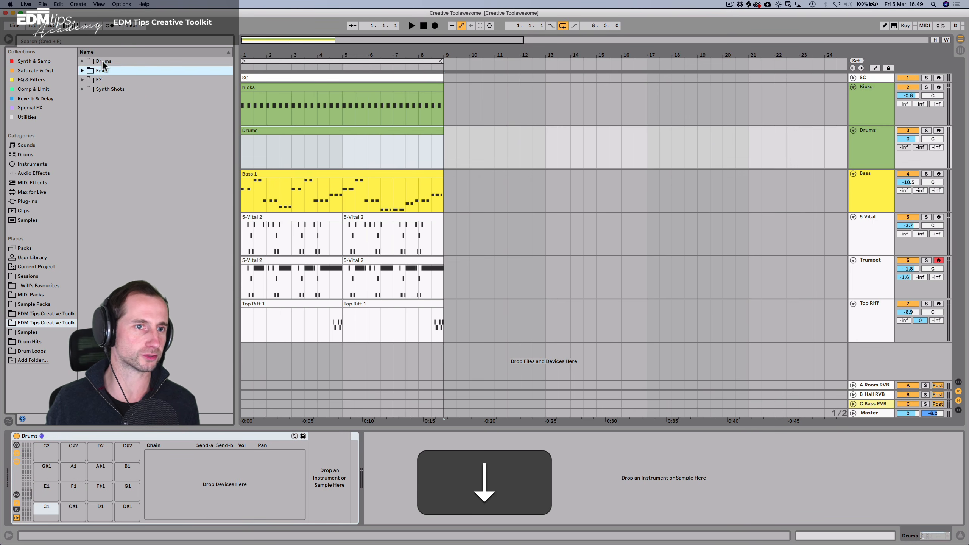
pyautogui.press('Up')
pyautogui.press('Right')
pyautogui.press('Down')
pyautogui.press('Down')
pyautogui.press('Up')
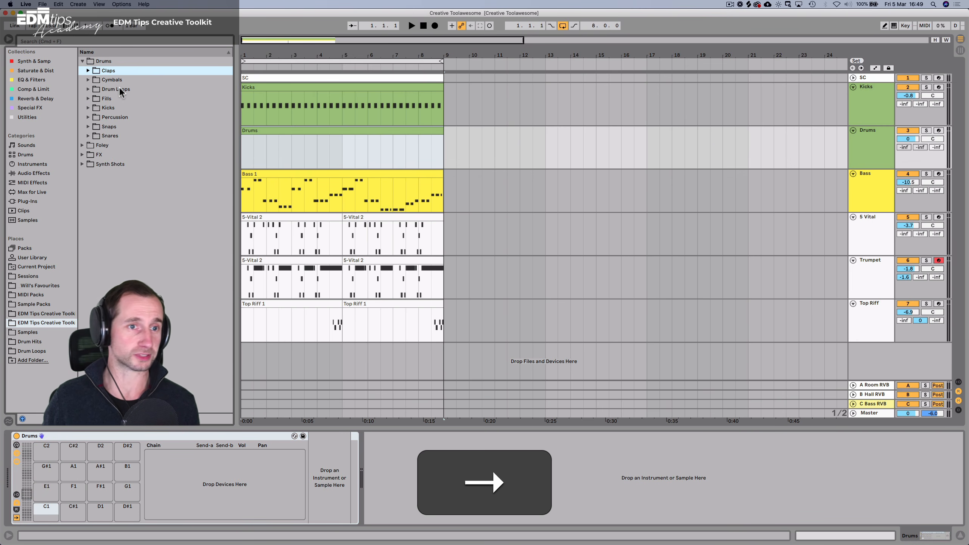
pyautogui.click(88, 71)
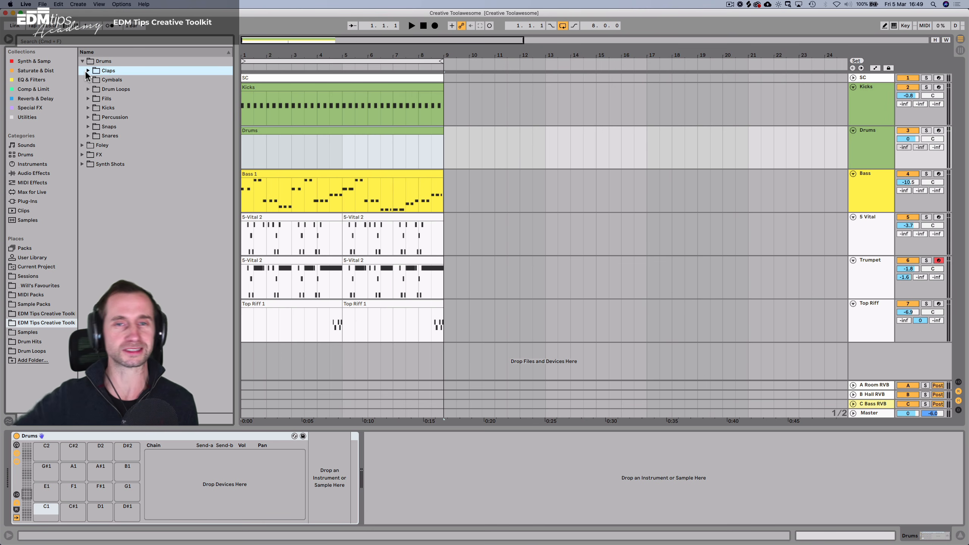
pyautogui.click(86, 71)
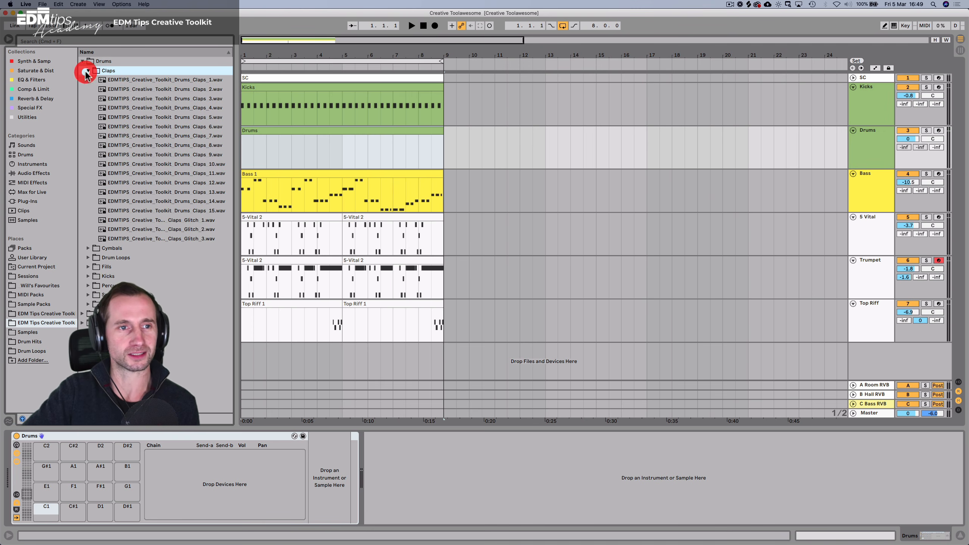
# Audition the numbered and glitch clap samples in the Claps folder to compare their sounds.
pyautogui.click(130, 81)
pyautogui.press('Down')
pyautogui.press('Down')
pyautogui.press('Down')
pyautogui.press('Down')
pyautogui.press('Down')
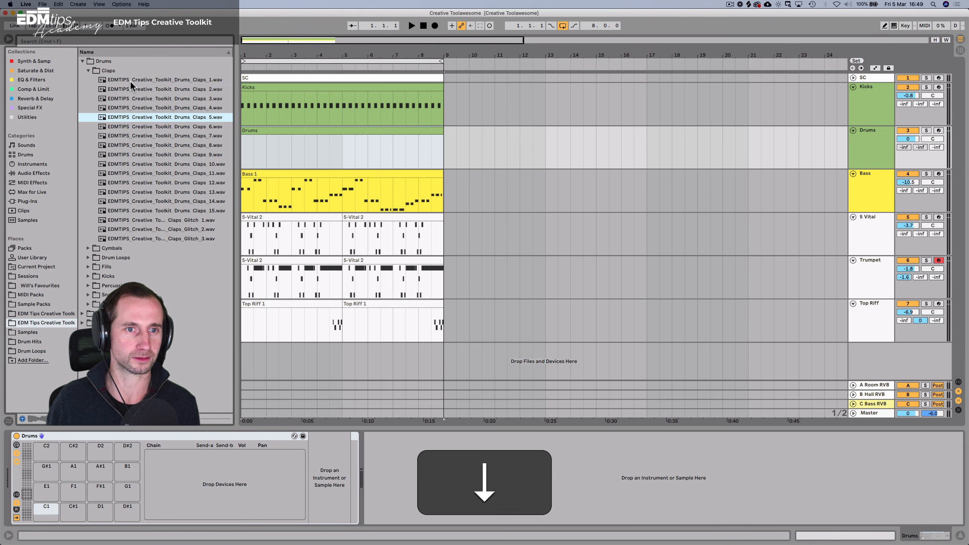
pyautogui.press('Down')
pyautogui.press('Down')
pyautogui.press('Down')
pyautogui.press('Down')
pyautogui.press('Down')
pyautogui.press('Down')
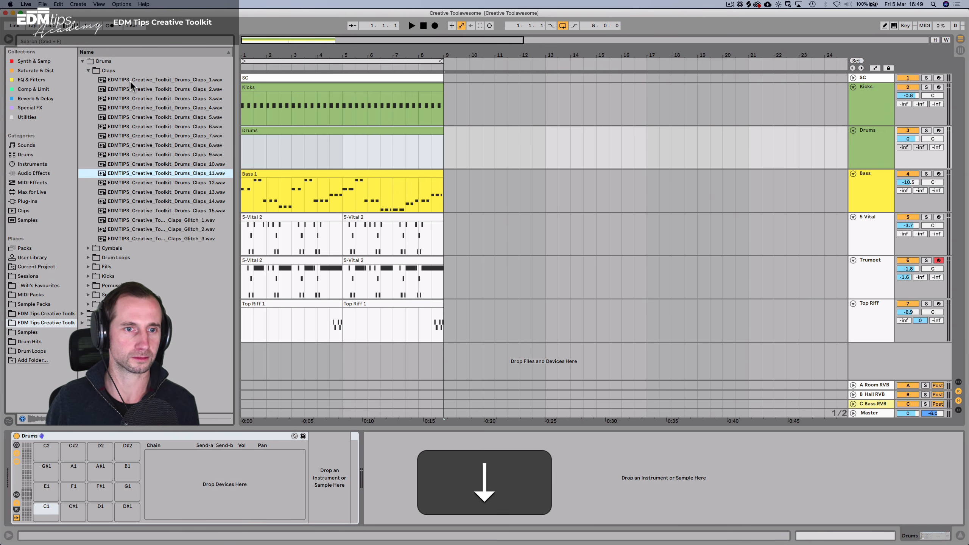
pyautogui.press('Up')
pyautogui.press('Up')
pyautogui.press('Up')
pyautogui.press('Up')
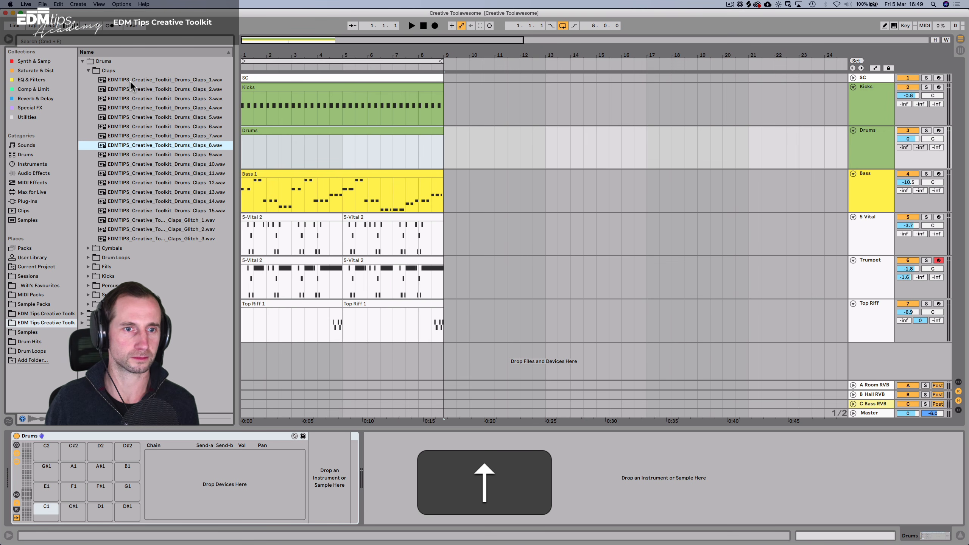
pyautogui.press('Down')
pyautogui.press('Up')
pyautogui.press('Up')
pyautogui.press('Down')
pyautogui.press('Down')
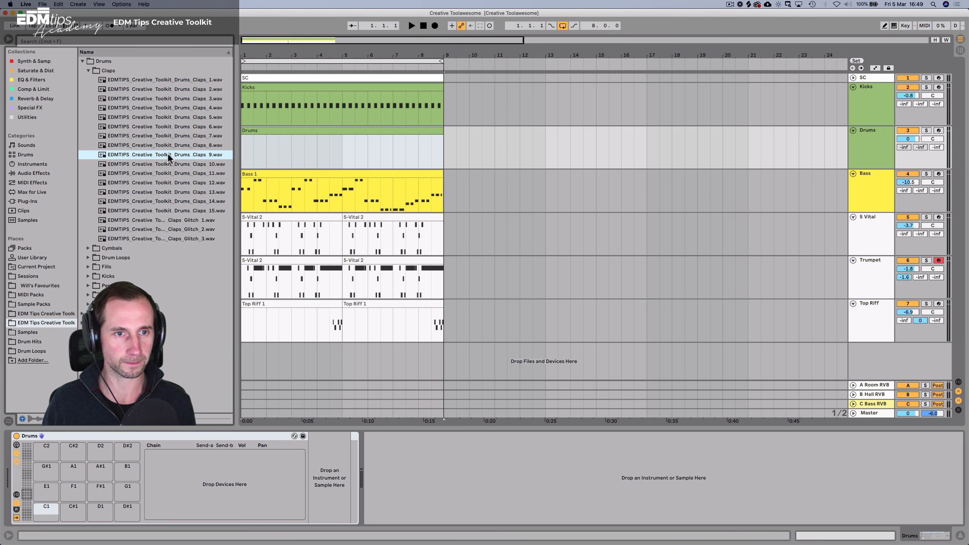
pyautogui.press('Down')
pyautogui.click(176, 108)
pyautogui.press('Up')
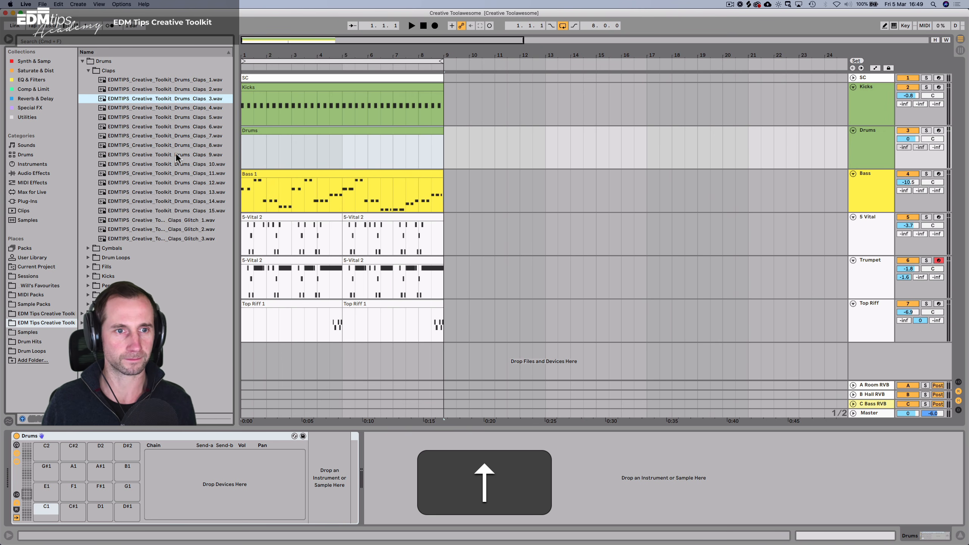
pyautogui.click(177, 170)
pyautogui.click(237, 179)
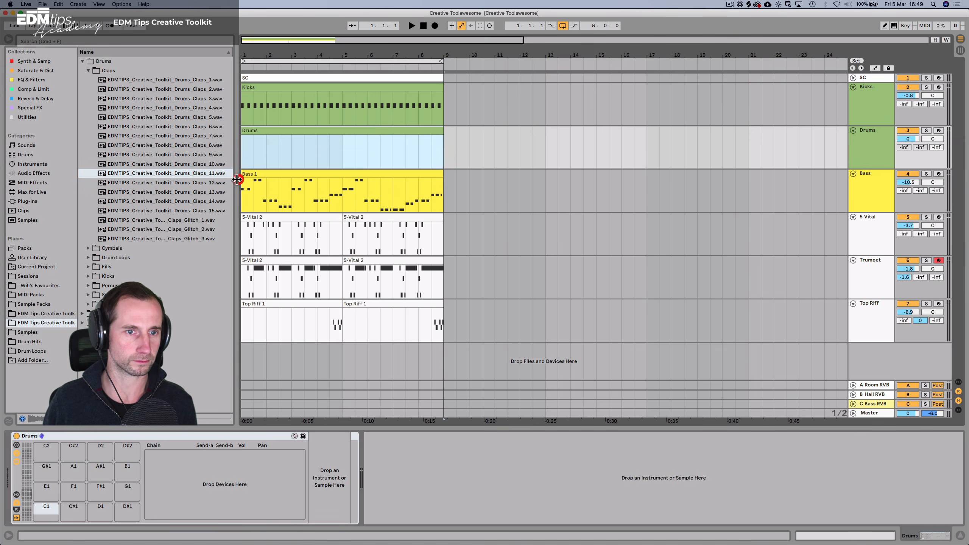
pyautogui.click(191, 231)
pyautogui.press('Up')
pyautogui.press('Down')
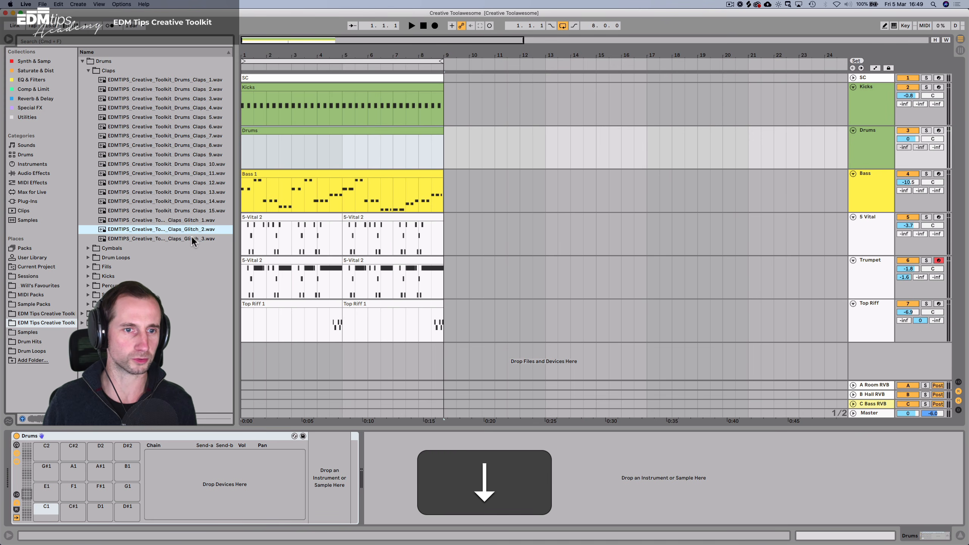
# Load Claps_Glitch_3.wav onto the Drum Rack's C1 pad, add a clap note at 1.2 in the Drums clip and play it.
pyautogui.click(192, 239)
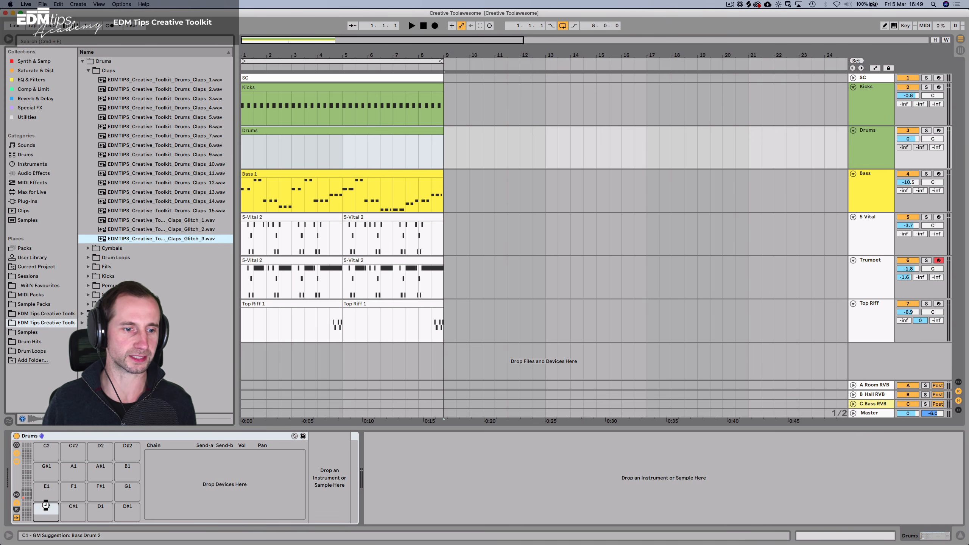
pyautogui.moveTo(46, 506); pyautogui.dragTo(45, 506)
pyautogui.doubleClick(246, 131)
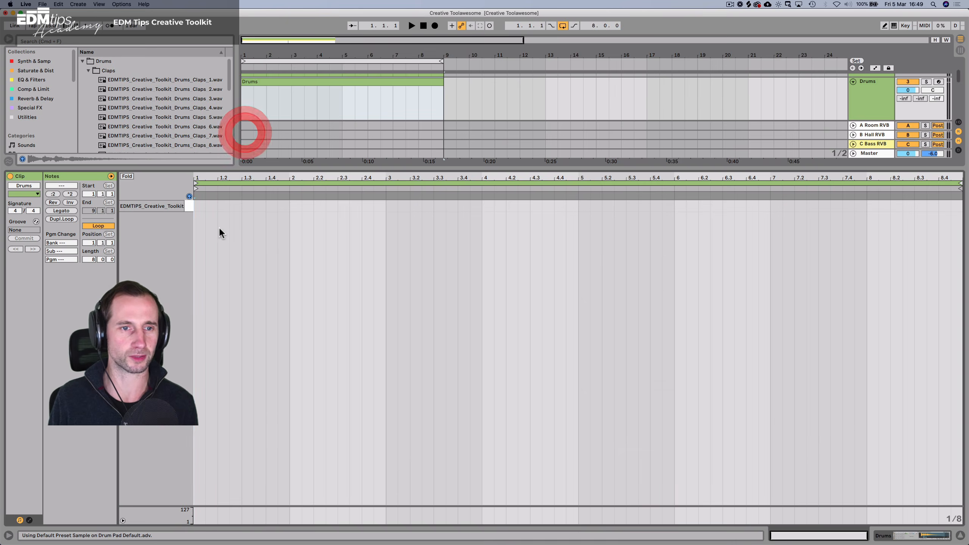
pyautogui.press('space')
pyautogui.doubleClick(223, 206)
pyautogui.press('space')
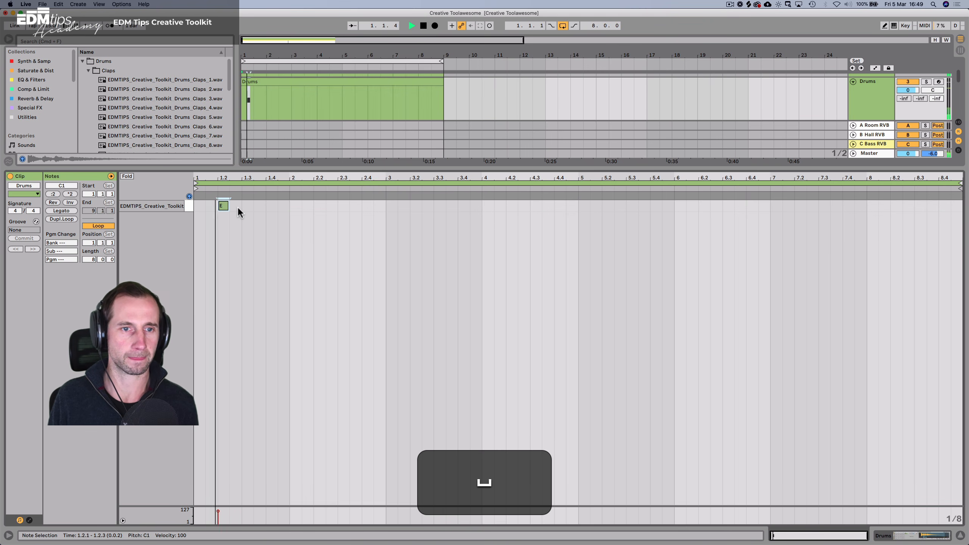
pyautogui.press('space')
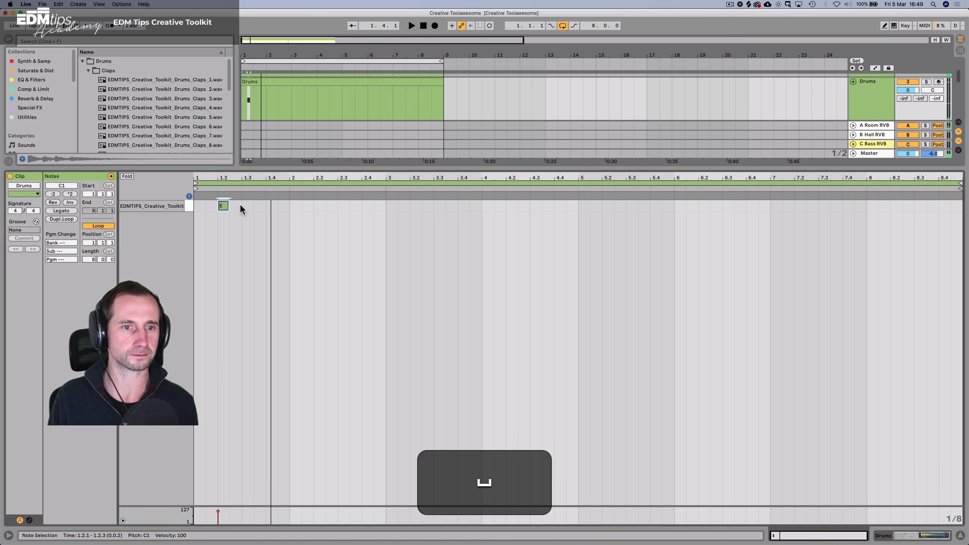
# Duplicate the clap note across the Drums clip so it falls on beats 2 and 4 of all eight bars.
pyautogui.click(191, 207)
pyautogui.press('super+d')
pyautogui.press('super+d')
pyautogui.press('super+d')
pyautogui.press('super+d')
pyautogui.press('super+d')
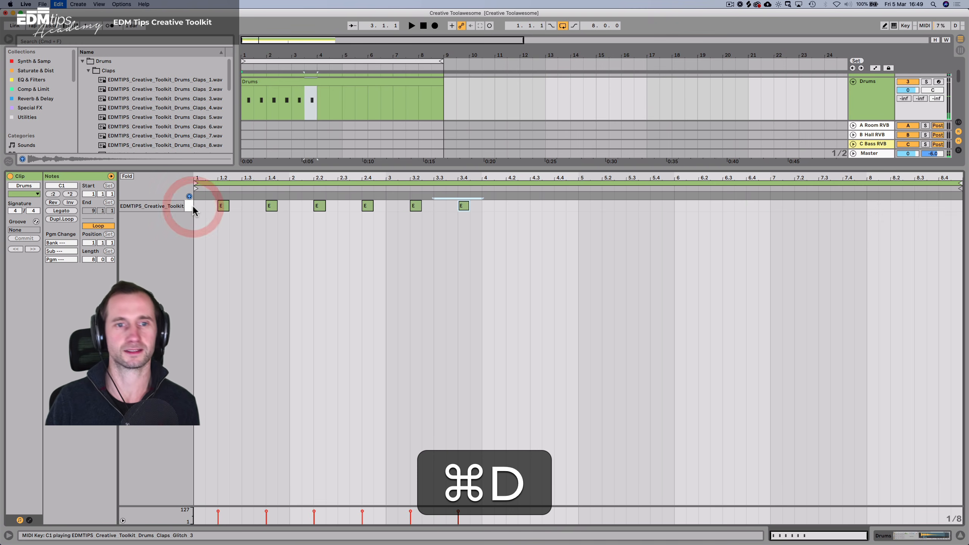
pyautogui.press('super+d')
pyautogui.press('super+d')
pyautogui.press('super+d')
pyautogui.press('super+d')
pyautogui.press('super+d')
pyautogui.press('super+d')
pyautogui.press('super+d')
pyautogui.press('super+d')
pyautogui.press('super+d')
pyautogui.press('super+d')
# Play the arrangement with the claps, raise the Kicks track's volume to 1.3 dB and check the levels in the mixer.
pyautogui.press('space')
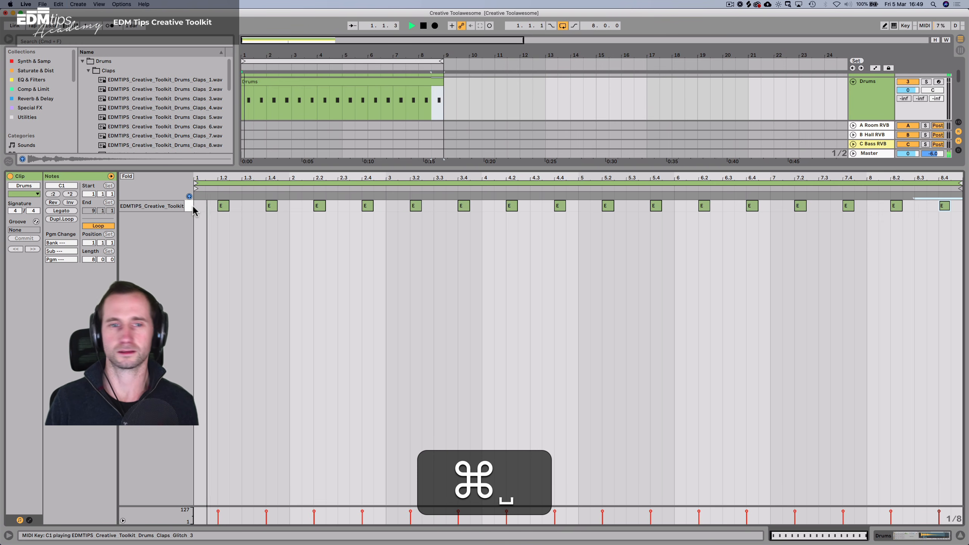
pyautogui.hotkey('shift', 'Tab')
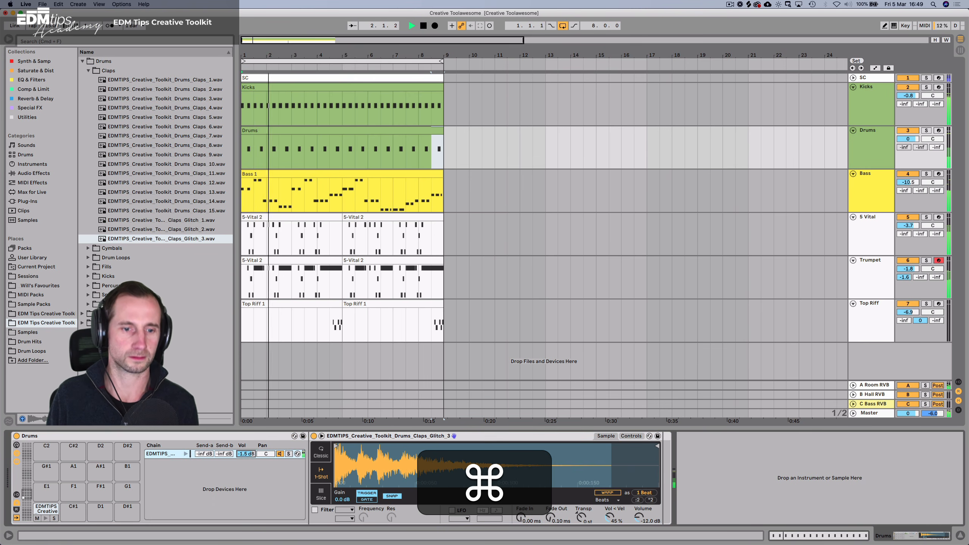
pyautogui.click(309, 129)
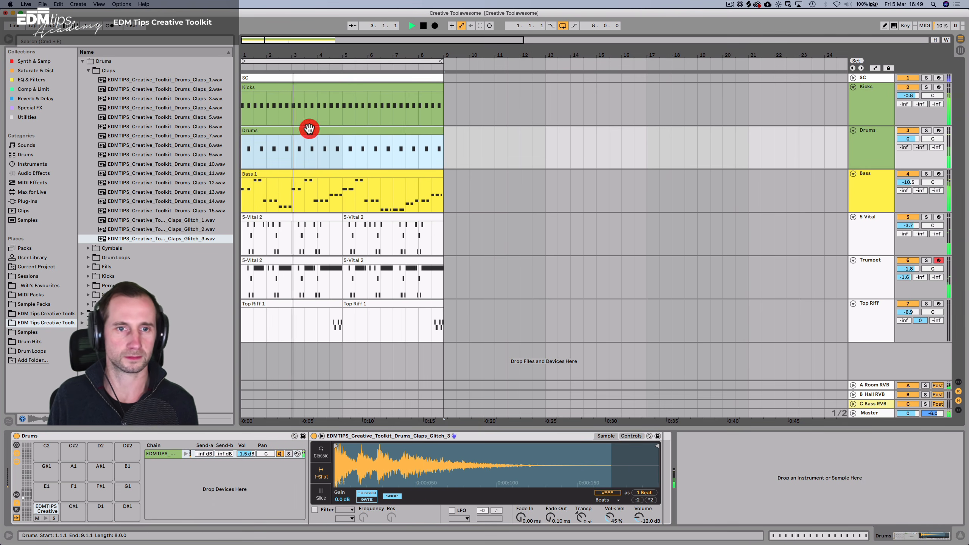
pyautogui.moveTo(906, 97); pyautogui.dragTo(906, 95)
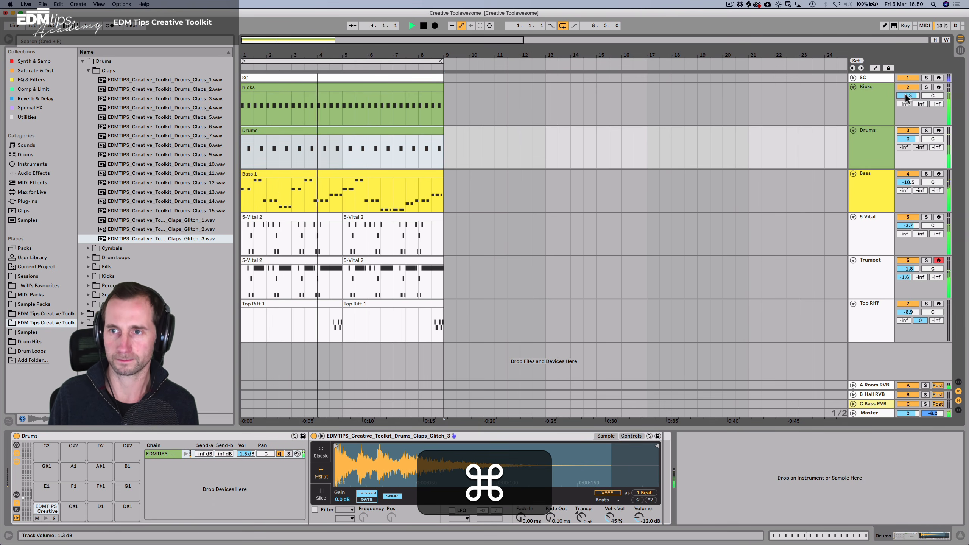
pyautogui.press('Tab')
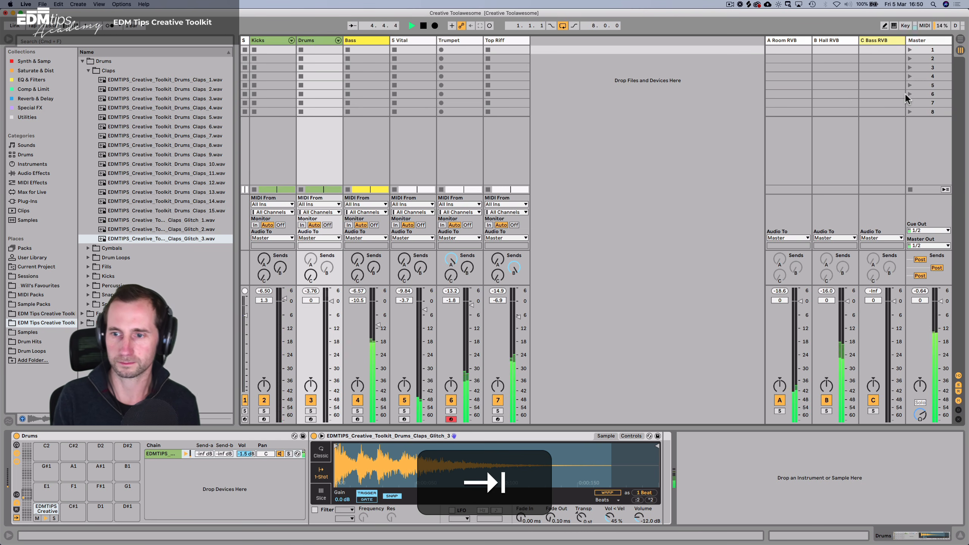
pyautogui.press('Tab')
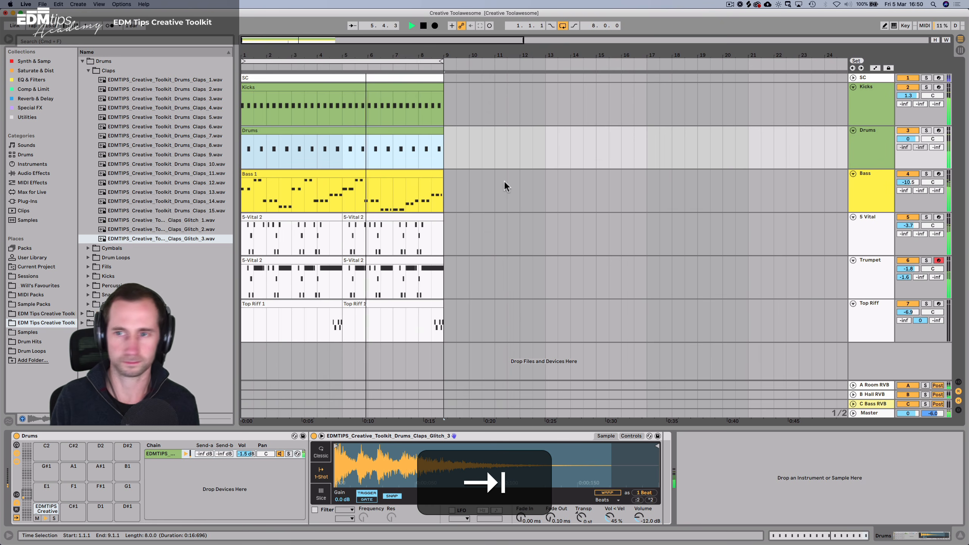
# Lower the volumes of all tracks from Kicks to Top Riff together, bringing Kicks to -3.2 dB, and play back to check the mixer levels.
pyautogui.press('Tab')
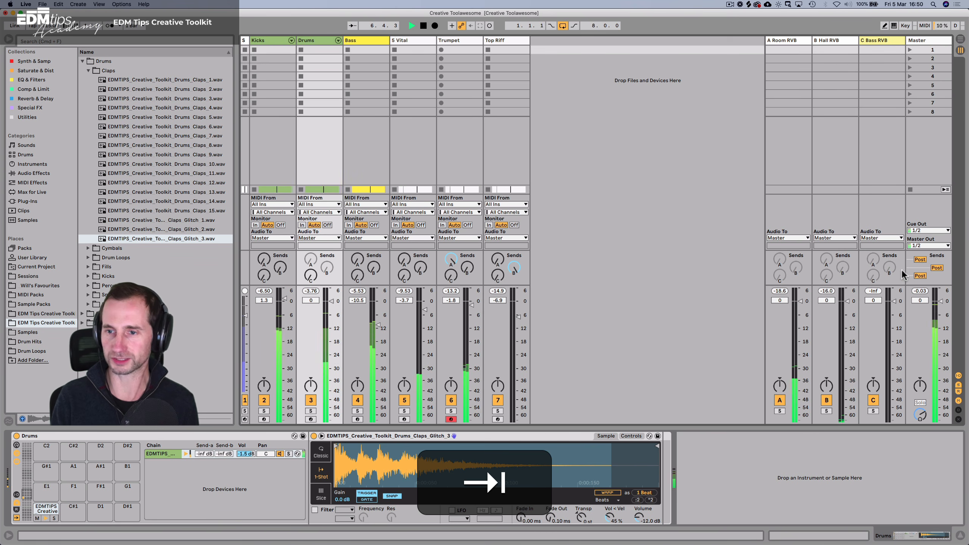
pyautogui.press('space')
pyautogui.click(920, 291)
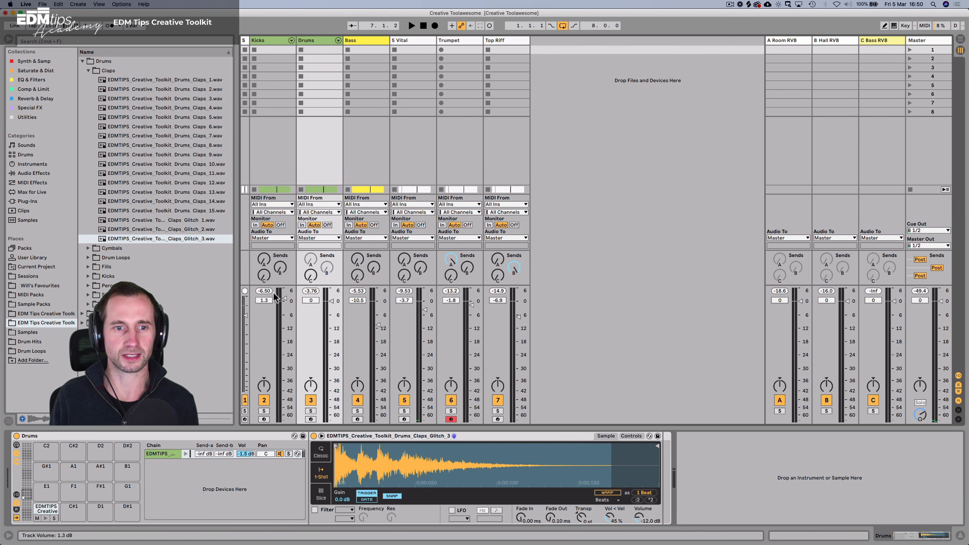
pyautogui.press('Up')
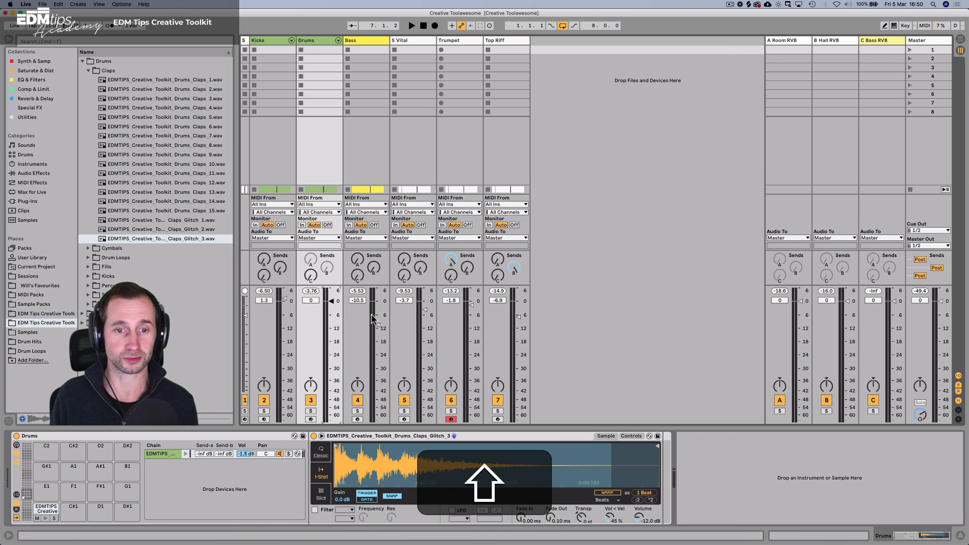
pyautogui.click(285, 299)
pyautogui.click(268, 40)
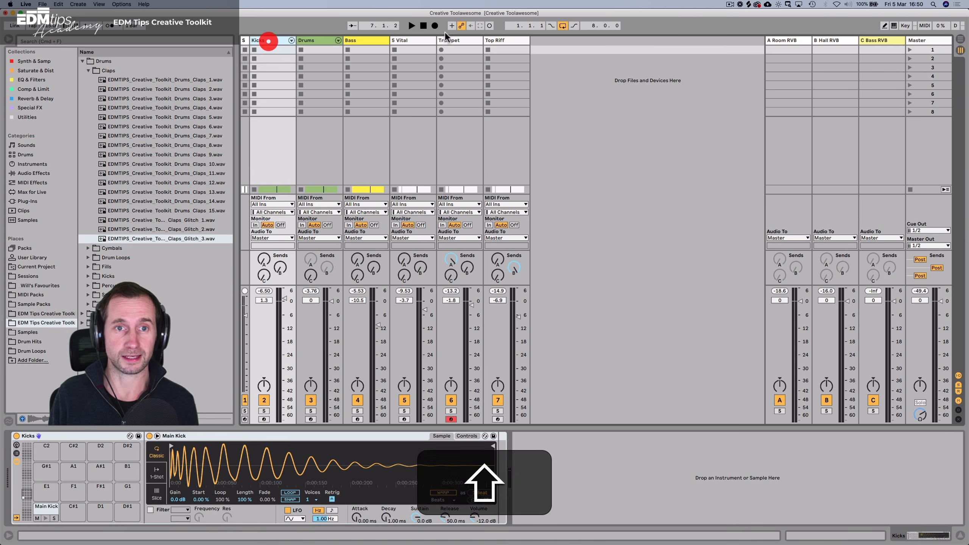
pyautogui.keyDown('shift'); pyautogui.click(497, 38); pyautogui.keyUp('shift')
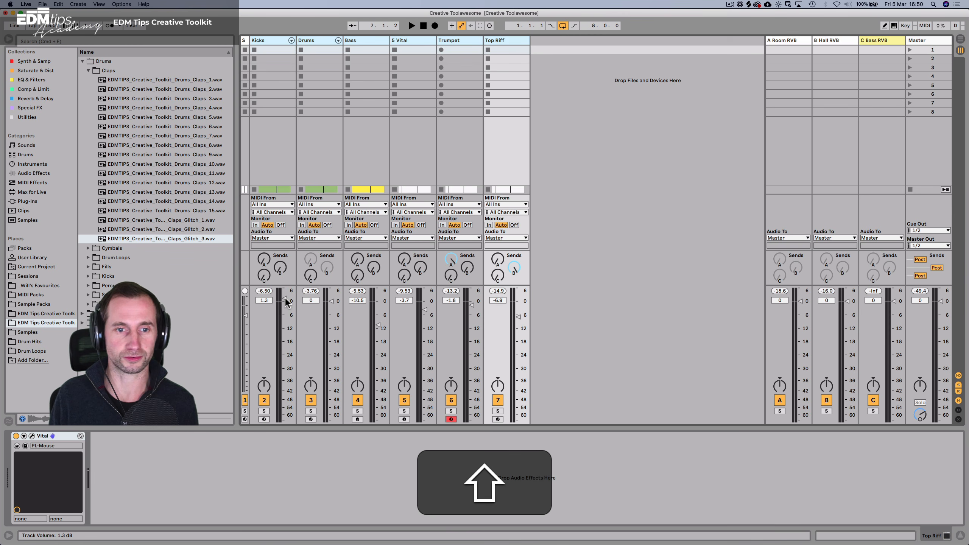
pyautogui.moveTo(286, 303); pyautogui.dragTo(286, 314)
pyautogui.press('space')
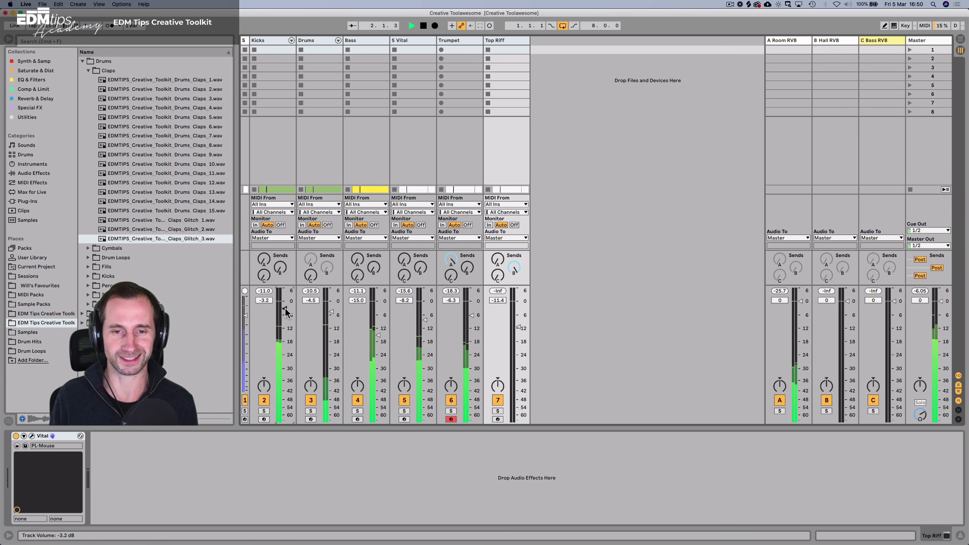
pyautogui.click(535, 308)
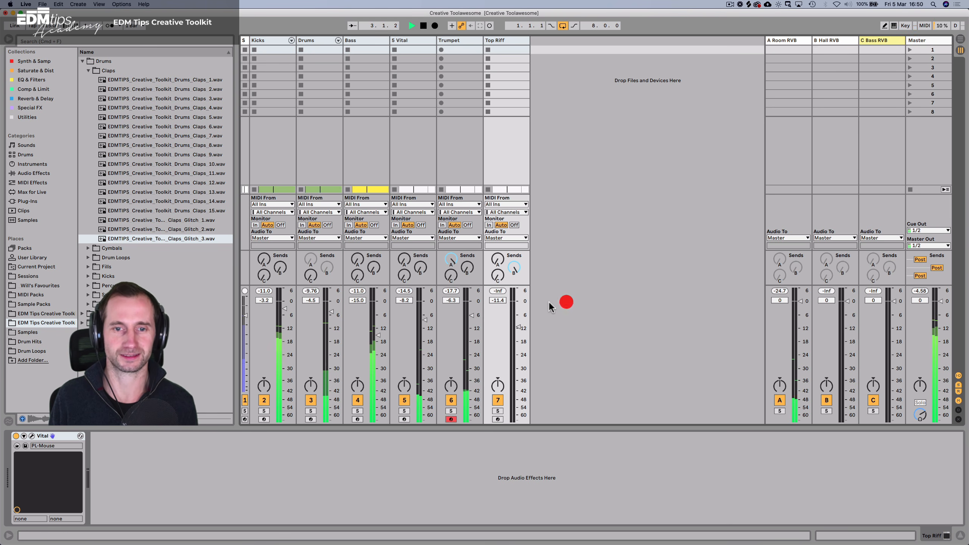
pyautogui.press('Tab')
pyautogui.press('Tab')
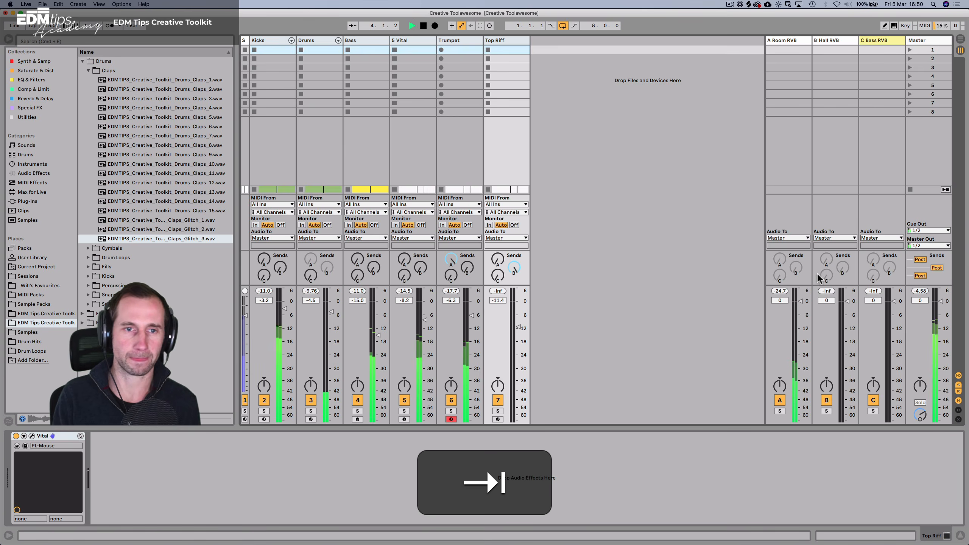
pyautogui.press('Tab')
pyautogui.press('space')
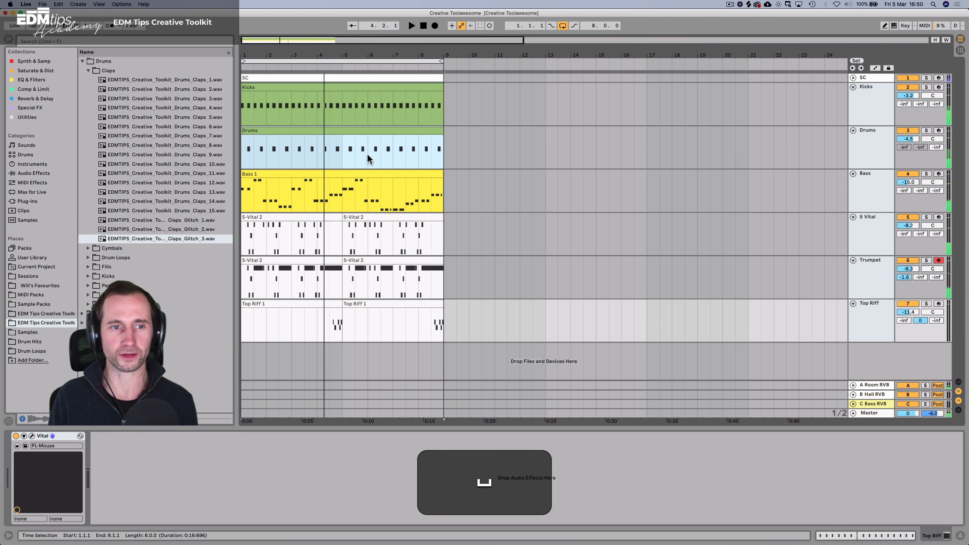
# Audition the closed hi-hat samples in the Cymbals folder's Hi-Hats subfolder, also against the playing track.
pyautogui.click(111, 71)
pyautogui.press('Left')
pyautogui.press('Down')
pyautogui.press('Down')
pyautogui.press('Up')
pyautogui.press('Right')
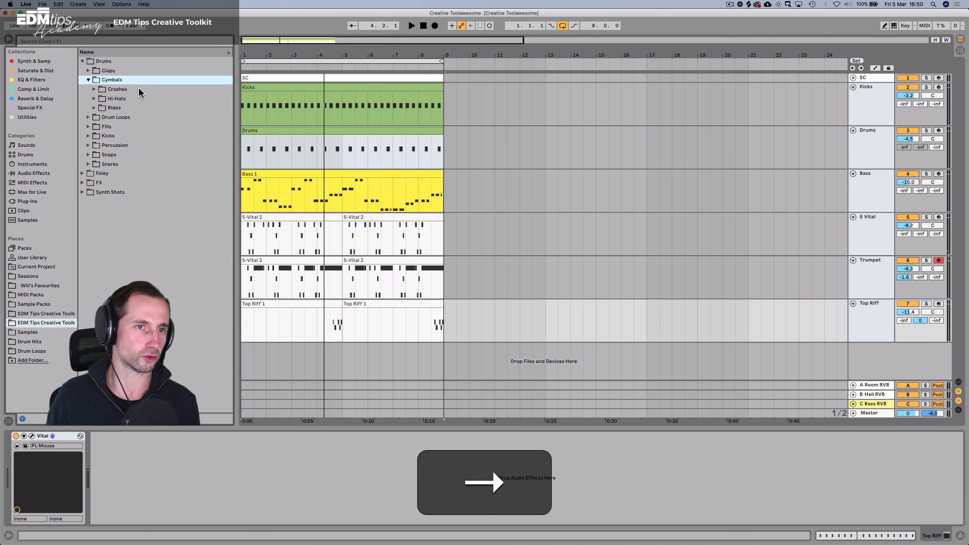
pyautogui.press('Down')
pyautogui.press('Down')
pyautogui.press('Right')
pyautogui.press('Down')
pyautogui.press('Down')
pyautogui.press('Up')
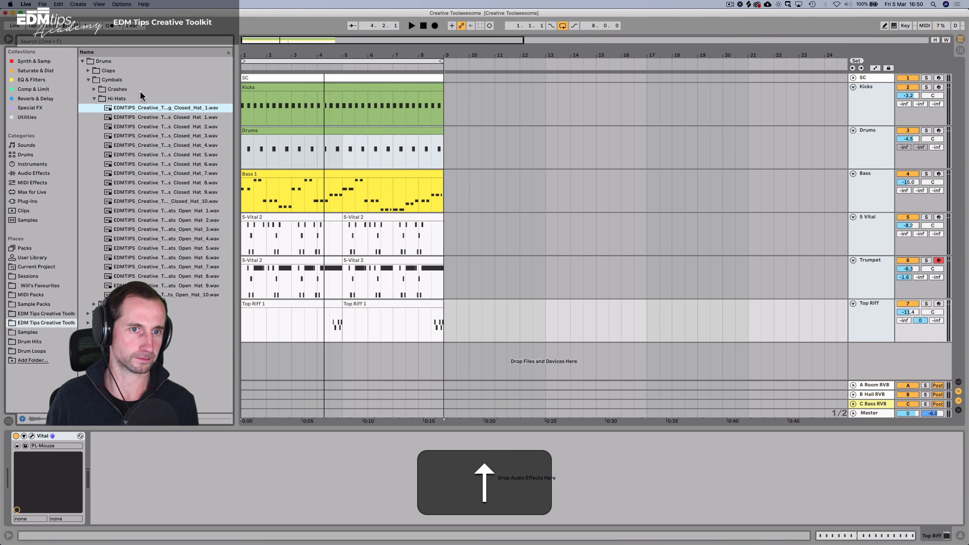
pyautogui.press('space')
pyautogui.press('space')
pyautogui.click(178, 127)
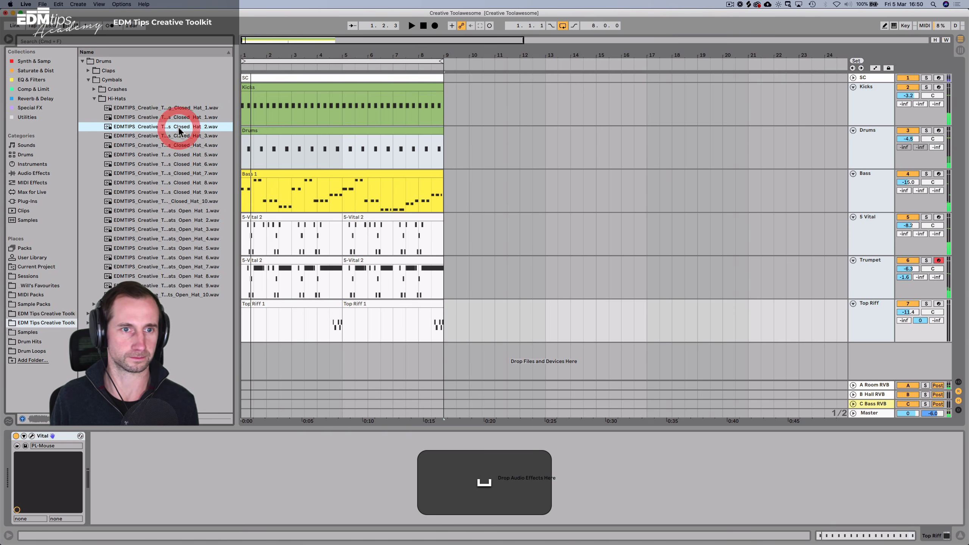
pyautogui.press('Down')
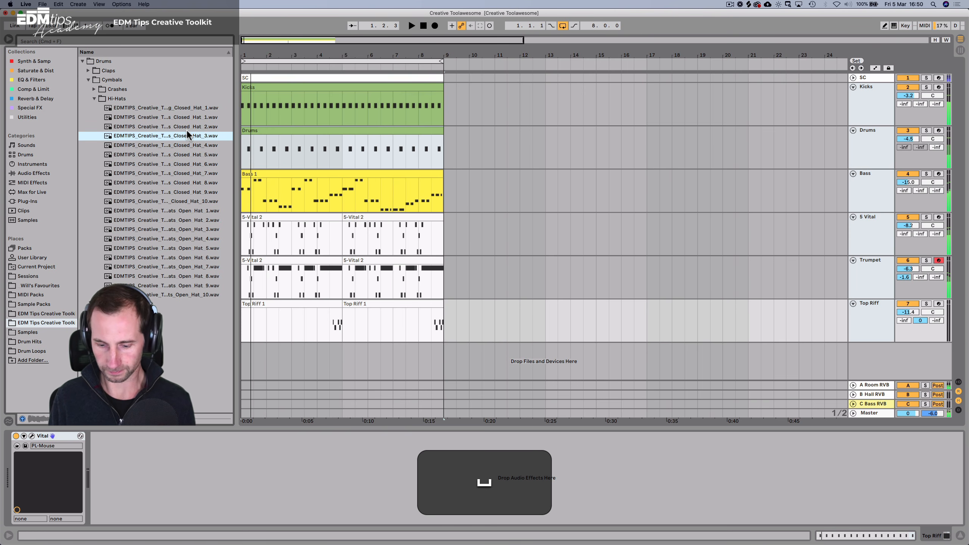
# Load Analog_Closed_Hat_1.wav onto the C#1 pad of the Drums track's Drum Rack.
pyautogui.click(184, 108)
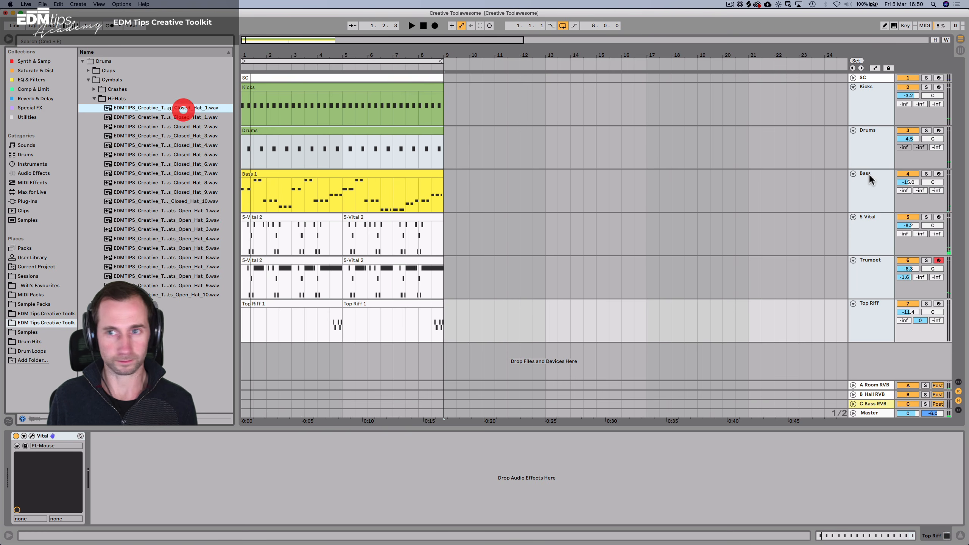
pyautogui.click(865, 164)
pyautogui.moveTo(113, 107); pyautogui.dragTo(180, 466)
# Add closed-hat notes at 1.1.3 and 1.2.3 in the Drums clip, give the second one velocity 81 and enlarge the velocity lane.
pyautogui.doubleClick(249, 135)
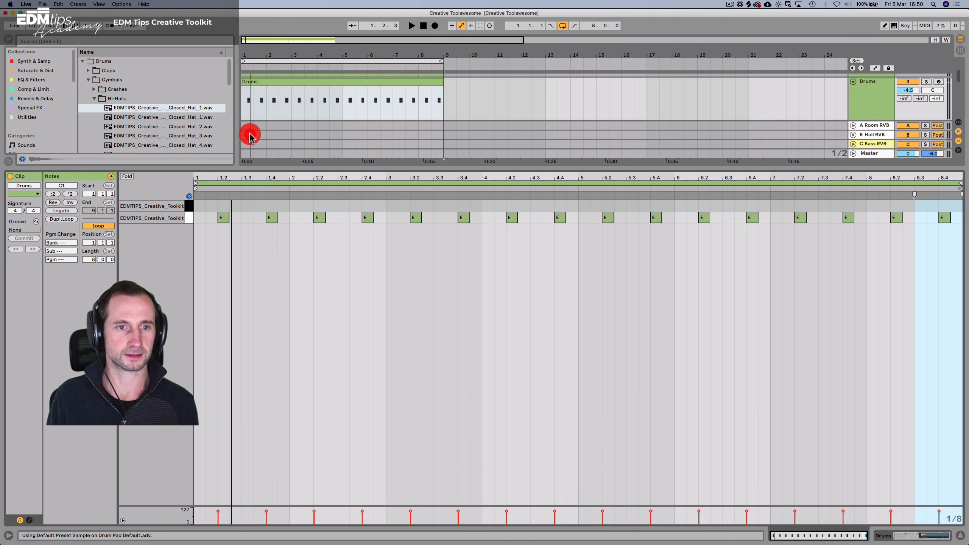
pyautogui.doubleClick(211, 207)
pyautogui.press('space')
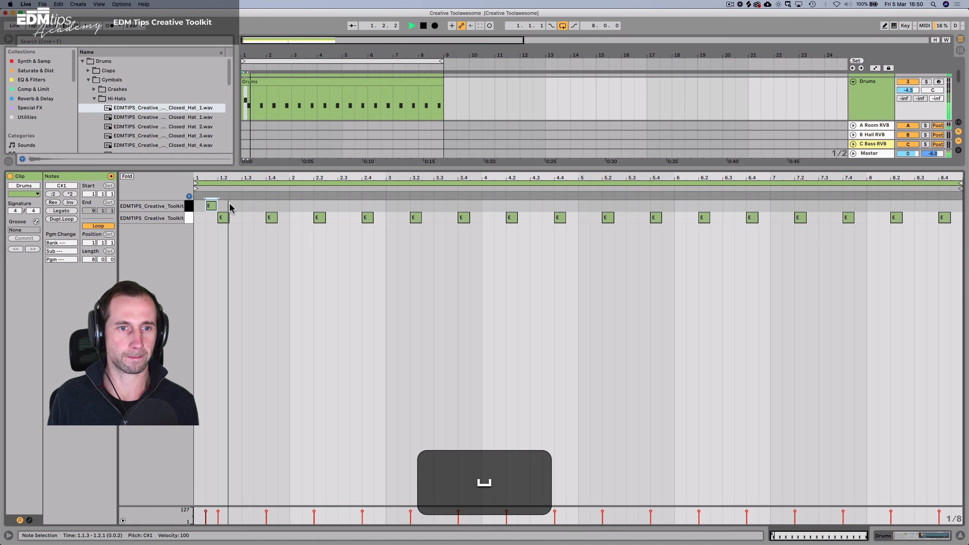
pyautogui.doubleClick(235, 206)
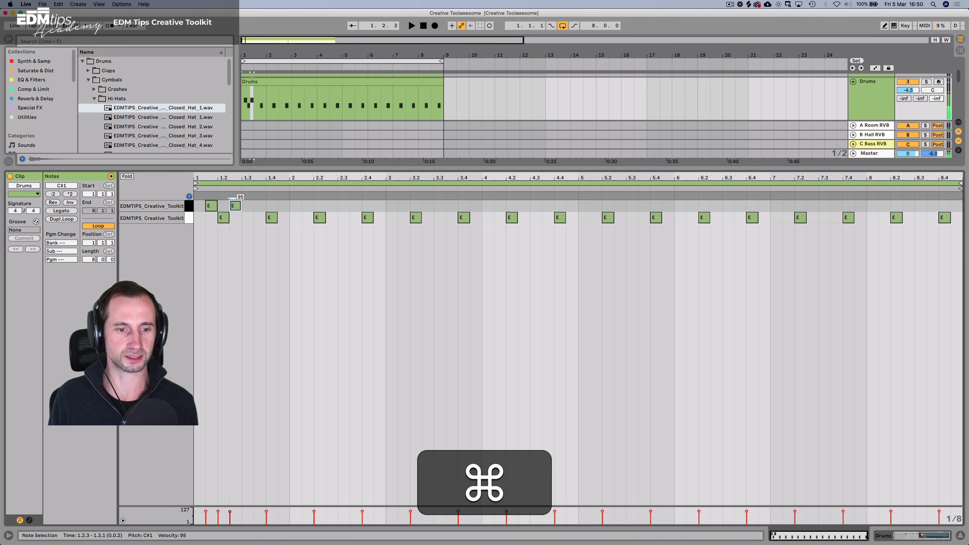
pyautogui.press('space')
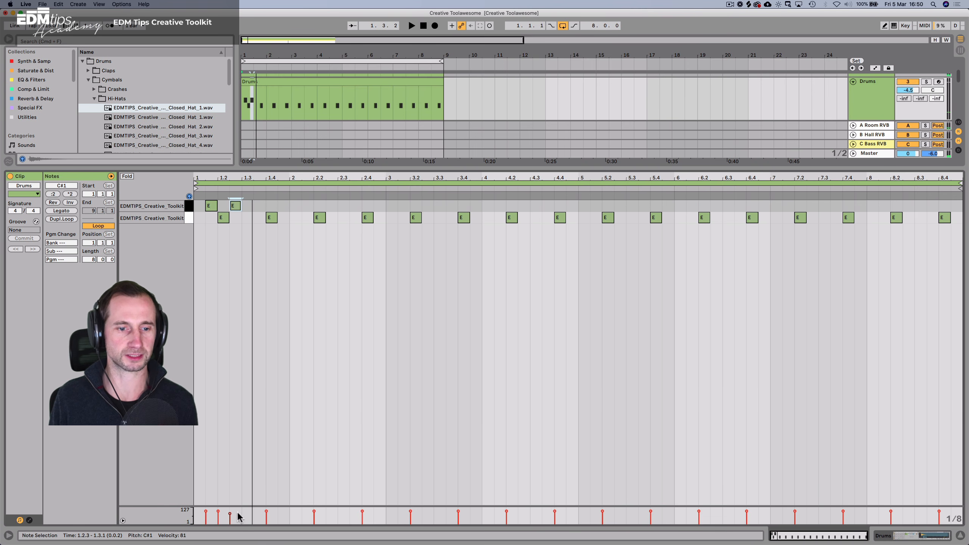
pyautogui.moveTo(239, 506); pyautogui.dragTo(240, 386)
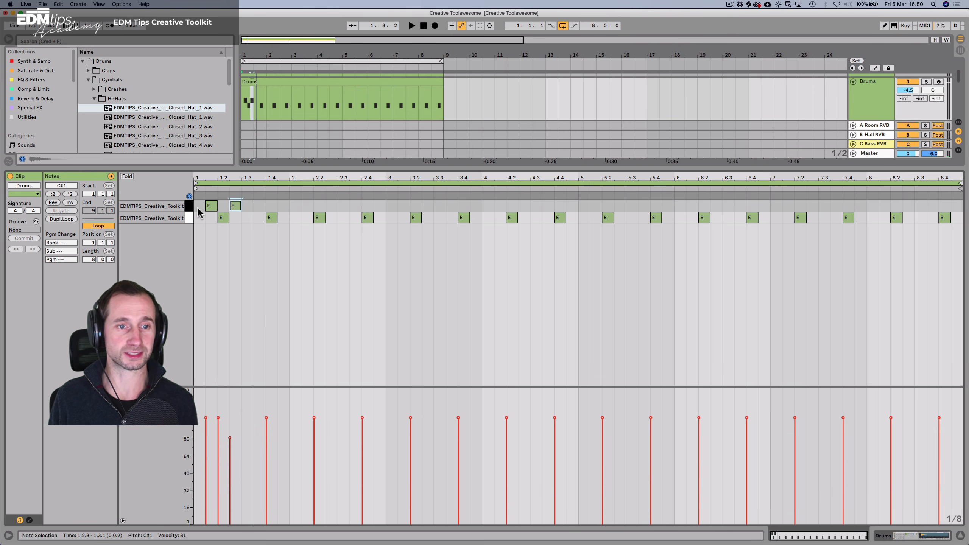
# Duplicate the pair of closed-hat notes repeatedly to fill the offbeats of the eight-bar Drums clip.
pyautogui.moveTo(199, 211); pyautogui.dragTo(238, 209)
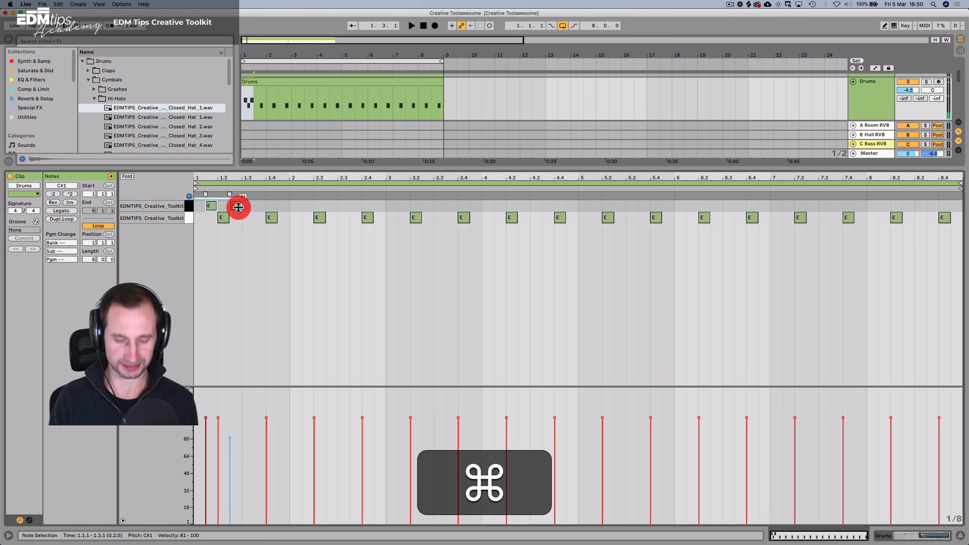
pyautogui.press('super+d')
pyautogui.press('super+d')
pyautogui.press('super+d')
pyautogui.press('super+d')
pyautogui.press('super+d')
pyautogui.press('super+d')
pyautogui.press('super+d')
pyautogui.press('super+d')
pyautogui.press('super+d')
pyautogui.press('super+d')
pyautogui.press('super+d')
pyautogui.press('super+d')
pyautogui.press('super+d')
pyautogui.press('super+d')
pyautogui.press('super+d')
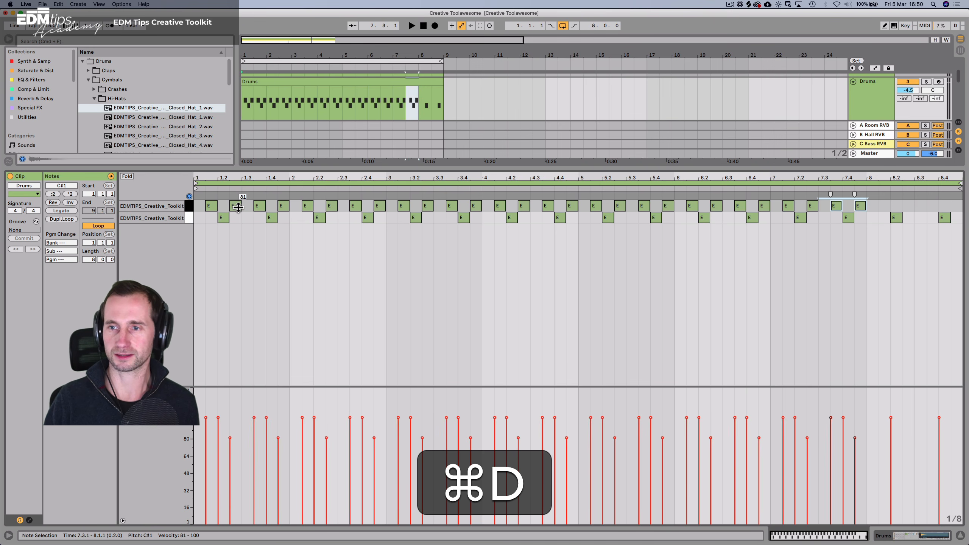
# Play the full arrangement with the new hi-hats and save the Live Set.
pyautogui.press('super+space')
pyautogui.hotkey('shift', 'Tab')
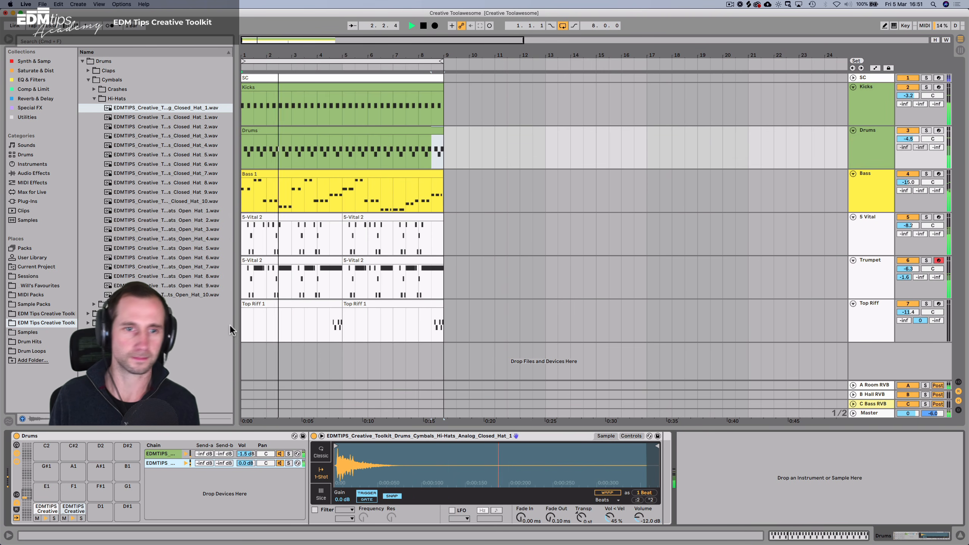
pyautogui.press('super+s')
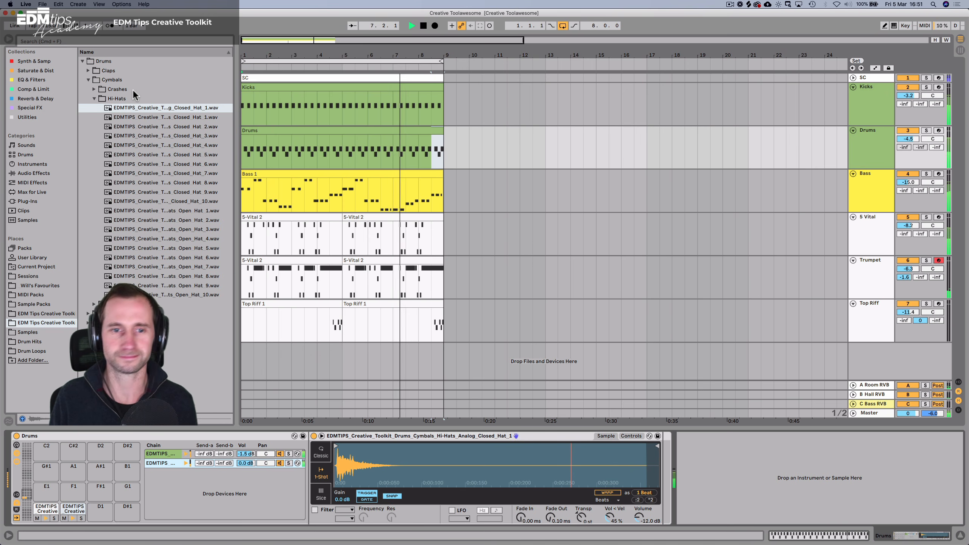
pyautogui.press('space')
# Insert an audio track below Drums, rename it Perc and colour it green like the Drums track.
pyautogui.click(107, 100)
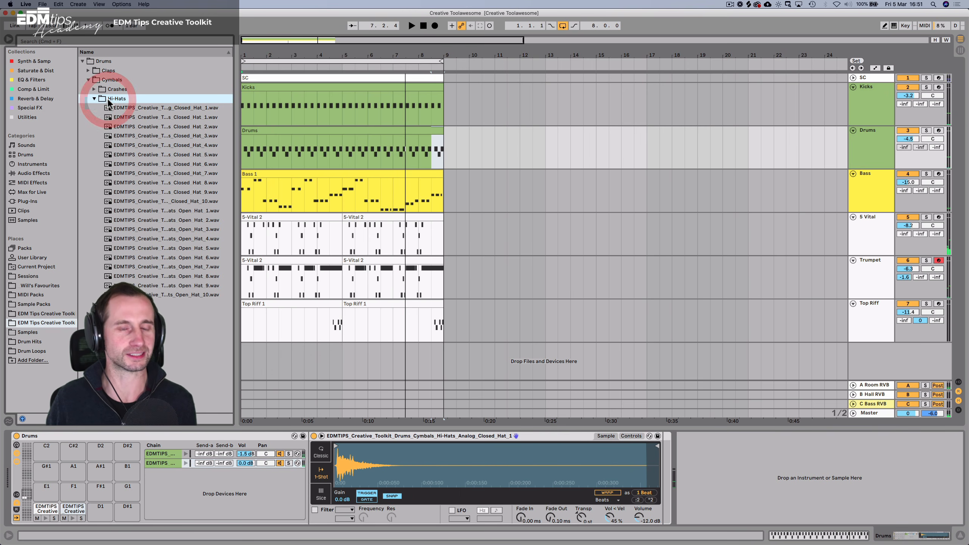
pyautogui.click(876, 162)
pyautogui.press('super+t')
pyautogui.click(871, 182)
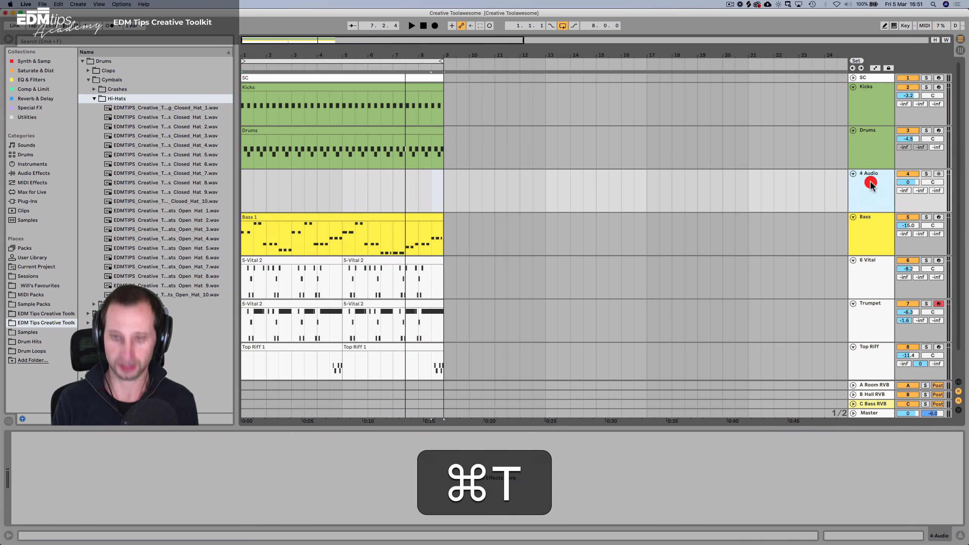
pyautogui.press('super+r')
pyautogui.write('Perc')
pyautogui.press('Return')
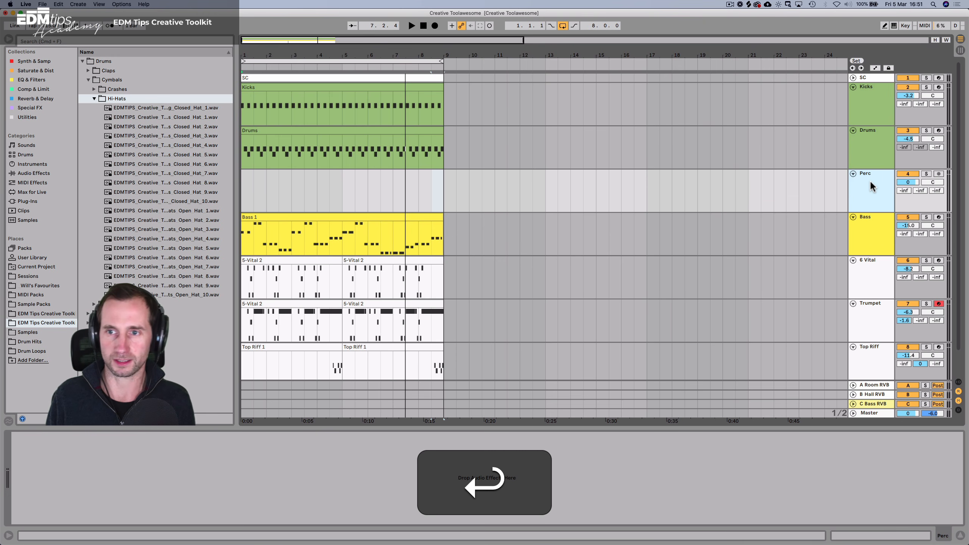
pyautogui.rightClick(869, 179)
pyautogui.click(797, 325)
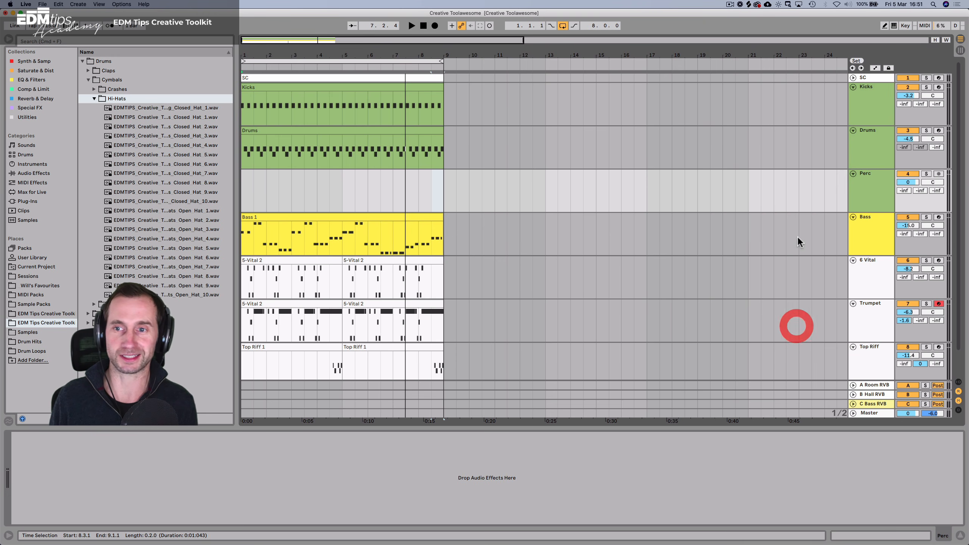
# Audition the first several samples in the Percussion folder under Drums.
pyautogui.click(93, 99)
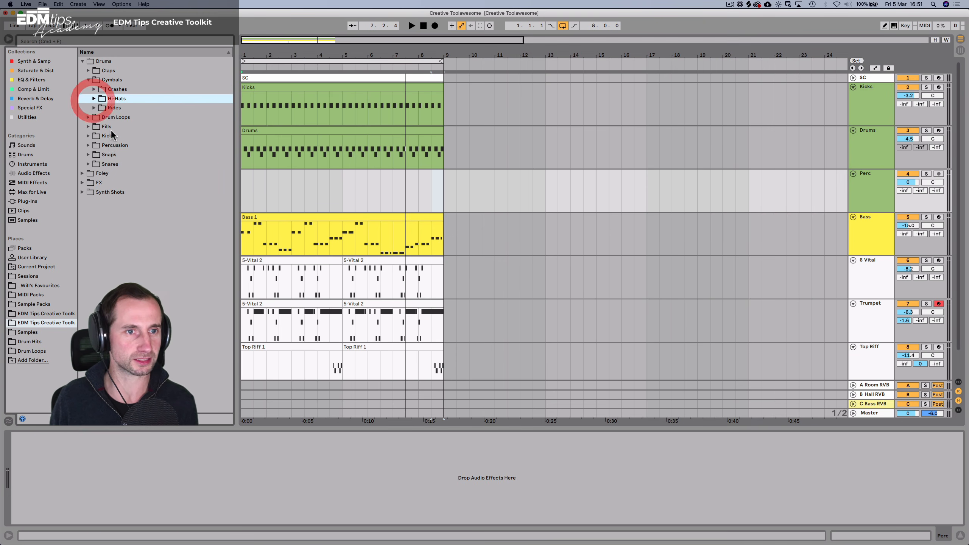
pyautogui.click(110, 154)
pyautogui.press('Up')
pyautogui.press('Right')
pyautogui.press('Down')
pyautogui.press('Down')
pyautogui.press('Down')
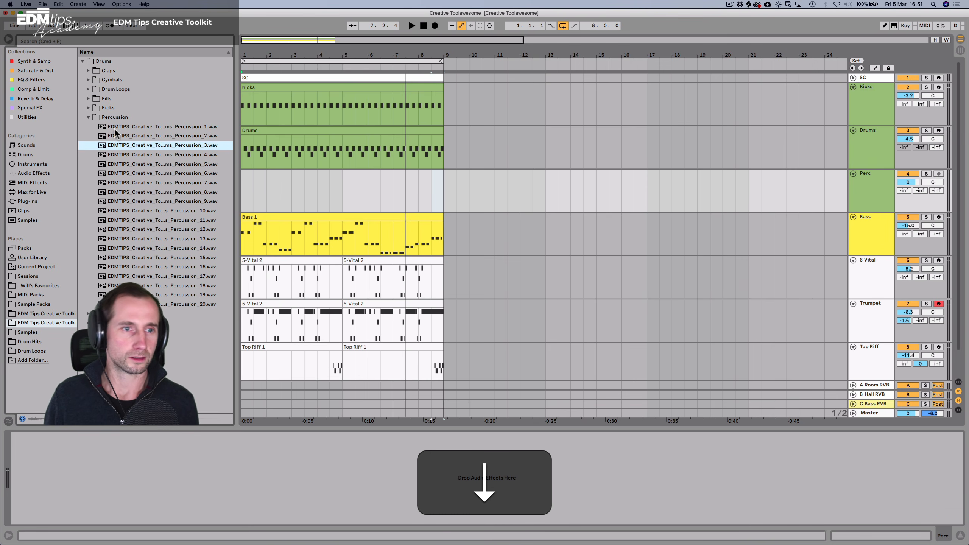
pyautogui.press('Down')
pyautogui.press('Down')
pyautogui.press('Down')
pyautogui.click(117, 116)
pyautogui.press('Left')
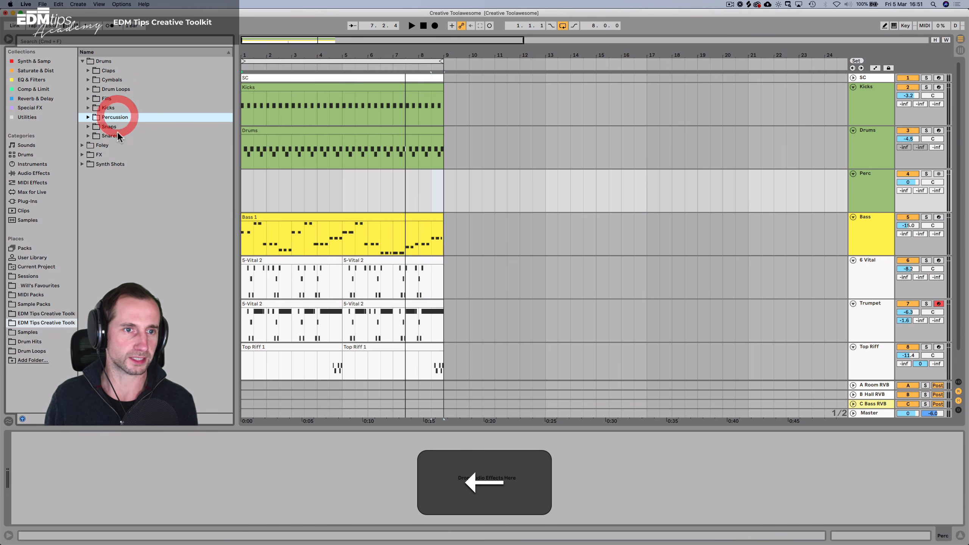
# Audition the first samples in the FX folder's Downlifters subfolder, including the alien, bass drop and cinematic ones.
pyautogui.click(110, 151)
pyautogui.press('Right')
pyautogui.press('Down')
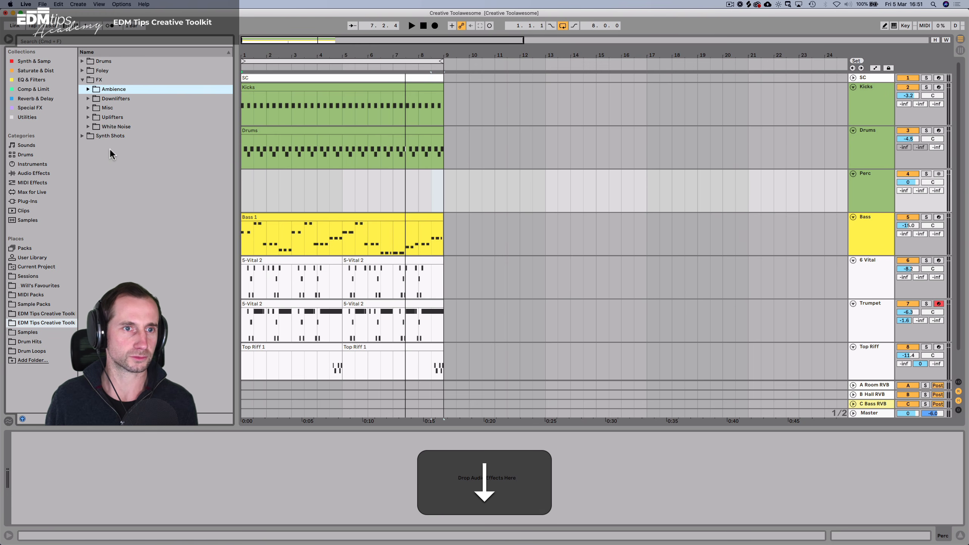
pyautogui.press('Down')
pyautogui.press('Right')
pyautogui.press('Down')
pyautogui.press('Down')
pyautogui.press('Down')
pyautogui.press('Down')
pyautogui.press('Down')
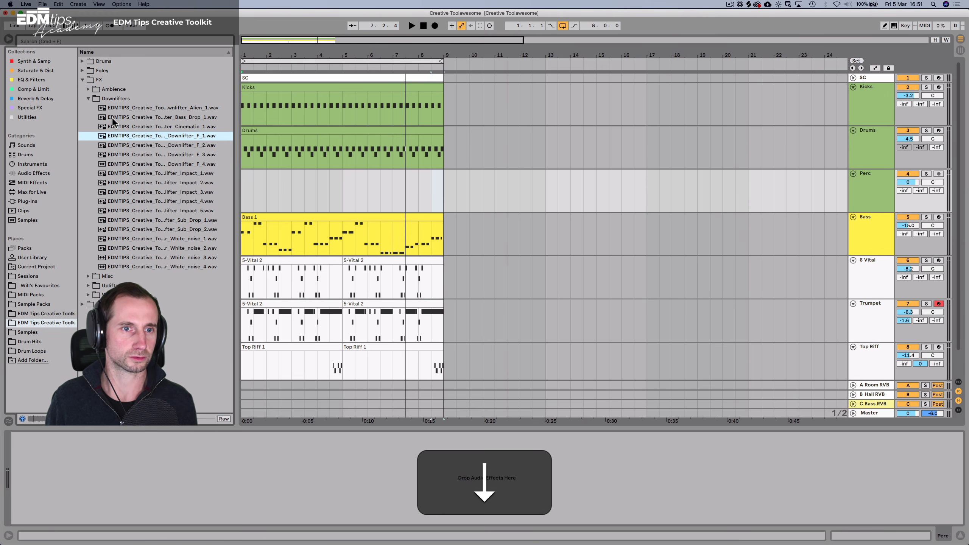
pyautogui.press('Down')
pyautogui.click(112, 98)
pyautogui.press('Left')
# Audition the alien, blip and first glitch samples in the FX folder's Misc subfolder.
pyautogui.press('Down')
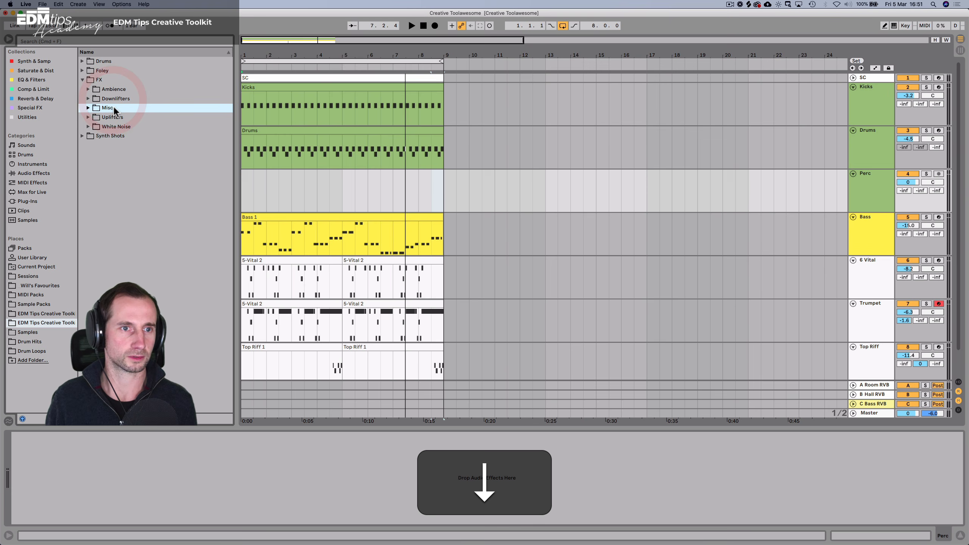
pyautogui.press('Down')
pyautogui.press('Up')
pyautogui.press('Right')
pyautogui.press('Down')
pyautogui.press('Down')
pyautogui.press('Down')
pyautogui.press('Down')
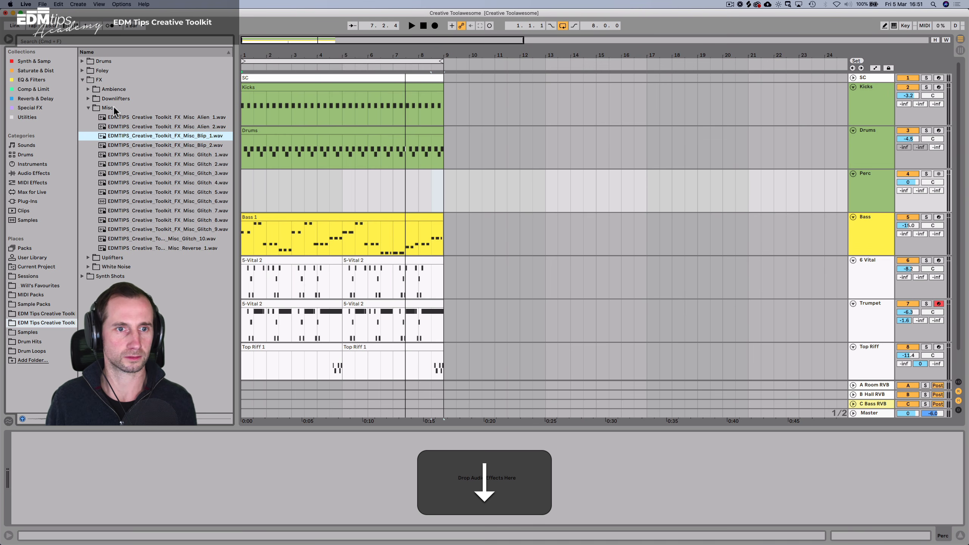
pyautogui.press('Down')
pyautogui.press('Down')
pyautogui.press('Down')
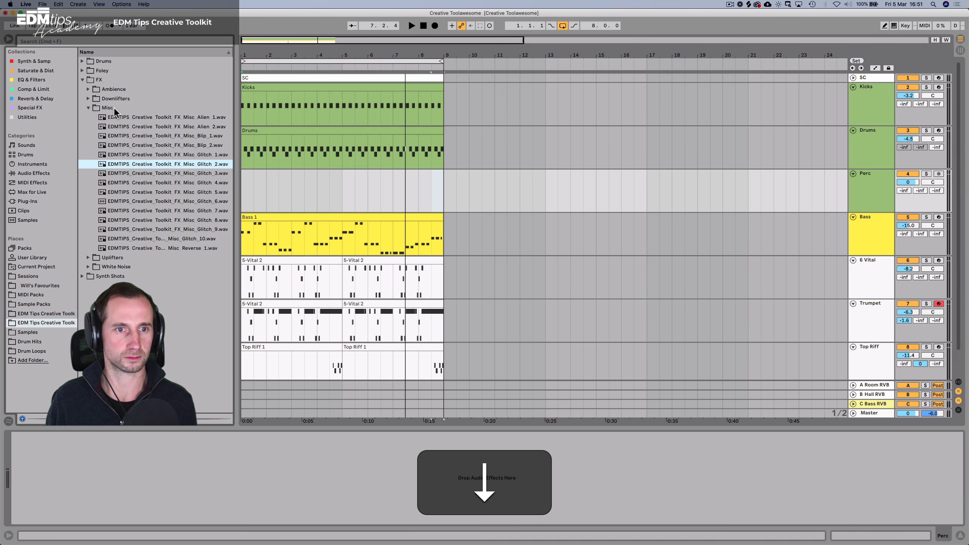
pyautogui.press('Up')
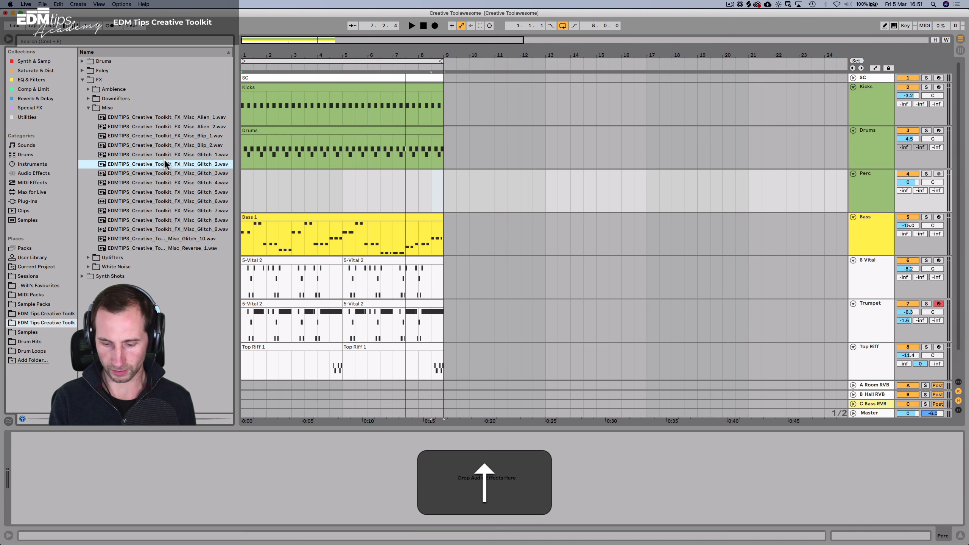
# Audition the first samples and the Glitch_1 sample in the FX folder's Uplifters subfolder.
pyautogui.press('Left')
pyautogui.press('Left')
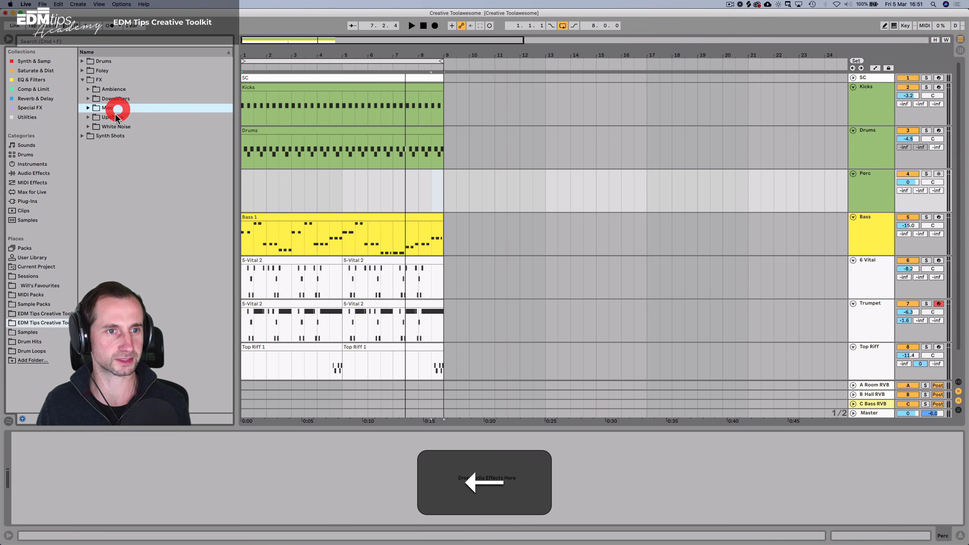
pyautogui.press('Down')
pyautogui.press('Right')
pyautogui.press('Down')
pyautogui.press('Down')
pyautogui.press('Down')
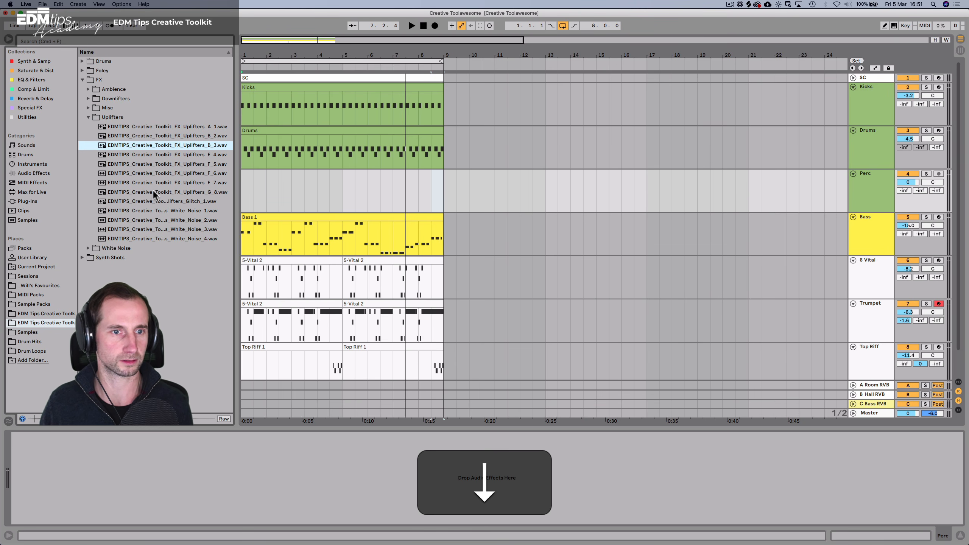
pyautogui.click(153, 201)
pyautogui.press('Down')
pyautogui.press('Up')
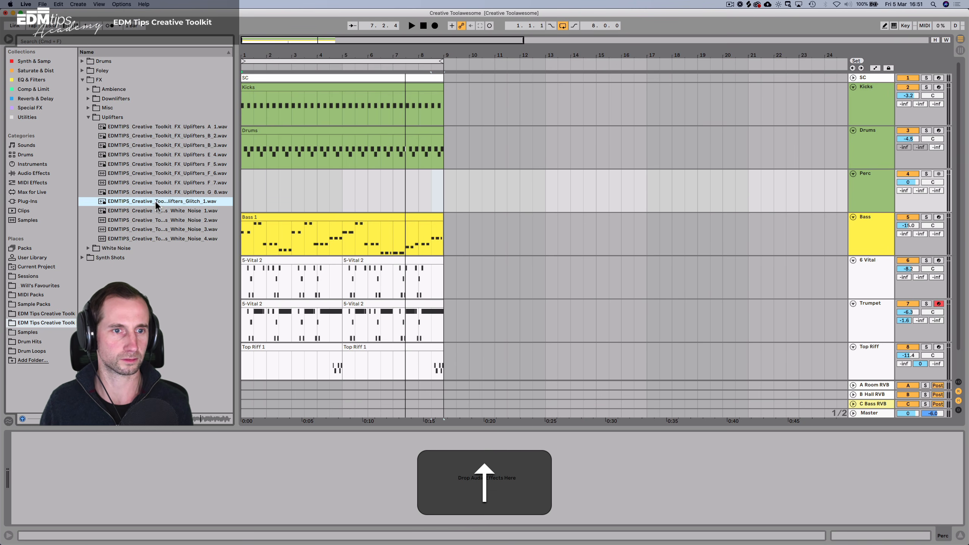
pyautogui.press('Down')
pyautogui.press('Up')
# Place the Uplifters Glitch_1 sample at the start of the Perc track.
pyautogui.press('space')
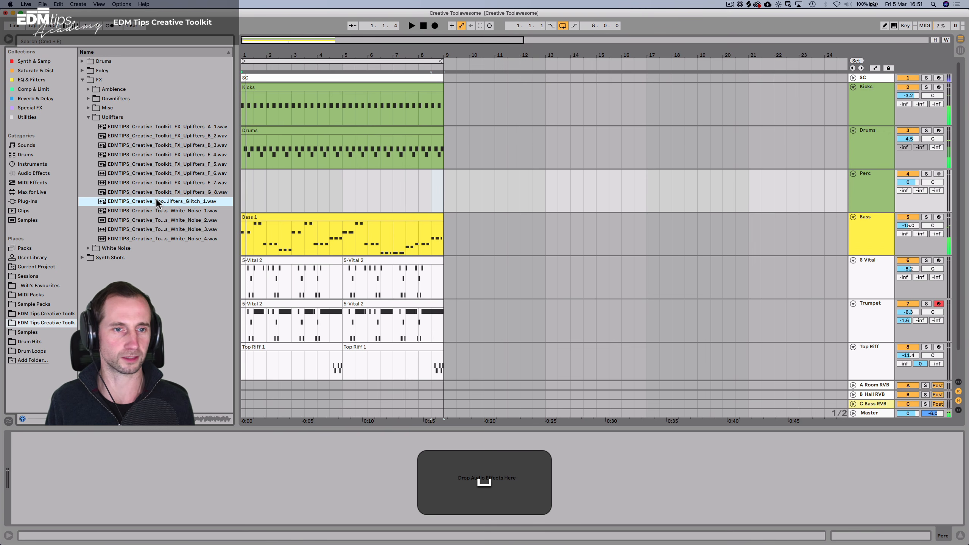
pyautogui.moveTo(156, 201); pyautogui.dragTo(244, 183)
pyautogui.press('space')
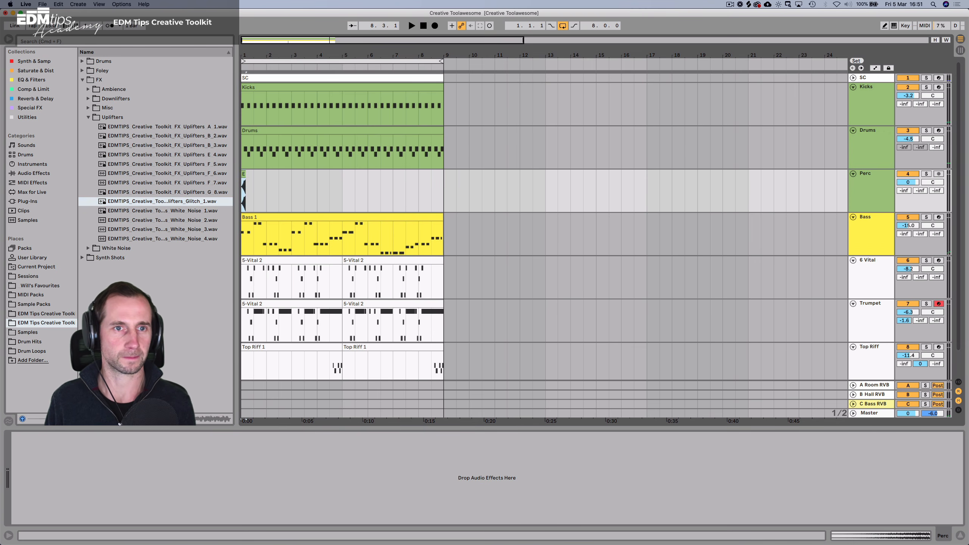
pyautogui.moveTo(244, 56); pyautogui.dragTo(244, 132)
pyautogui.doubleClick(295, 176)
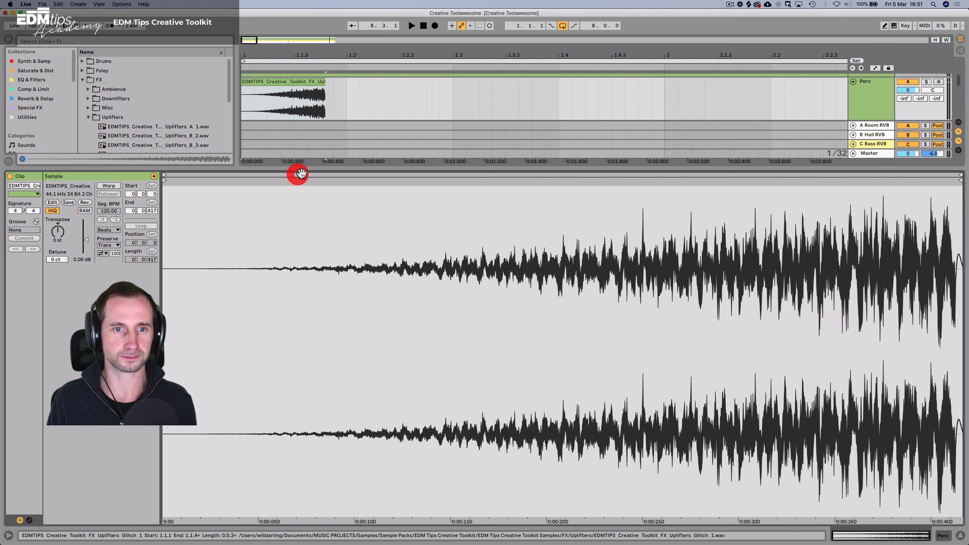
# Fade in the glitch clip on Perc across its length and move it so it ends on beat 1.2.
pyautogui.hotkey('shift', 'Tab')
pyautogui.moveTo(325, 169); pyautogui.dragTo(335, 148)
pyautogui.moveTo(273, 152); pyautogui.dragTo(368, 147)
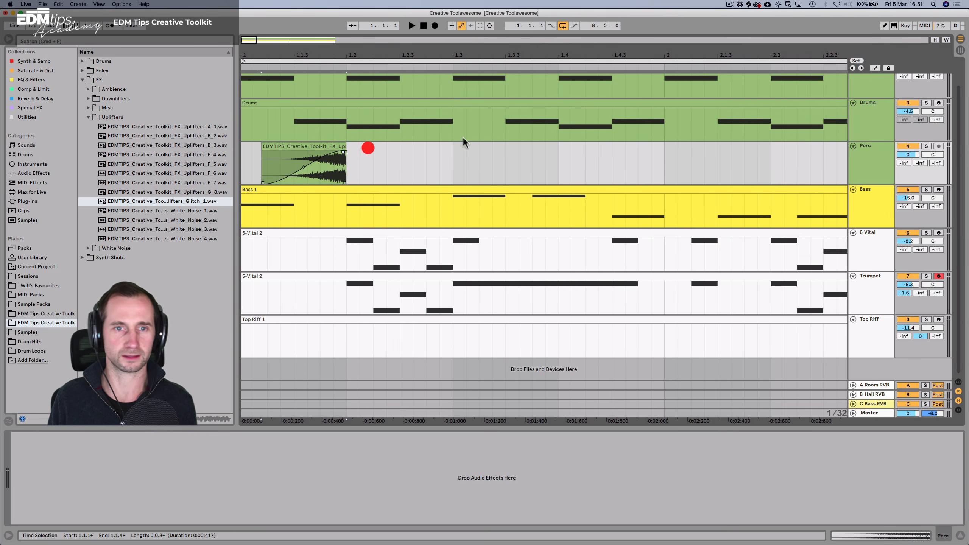
# Balance the Perc track during playback, setting its volume to -33.8 dB and its panning to 20R.
pyautogui.press('space')
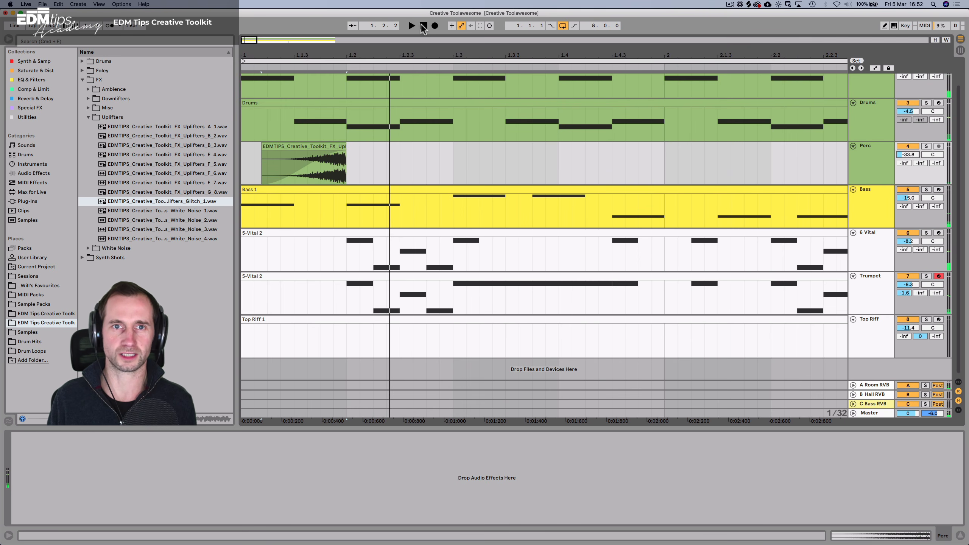
pyautogui.click(425, 26)
pyautogui.press('space')
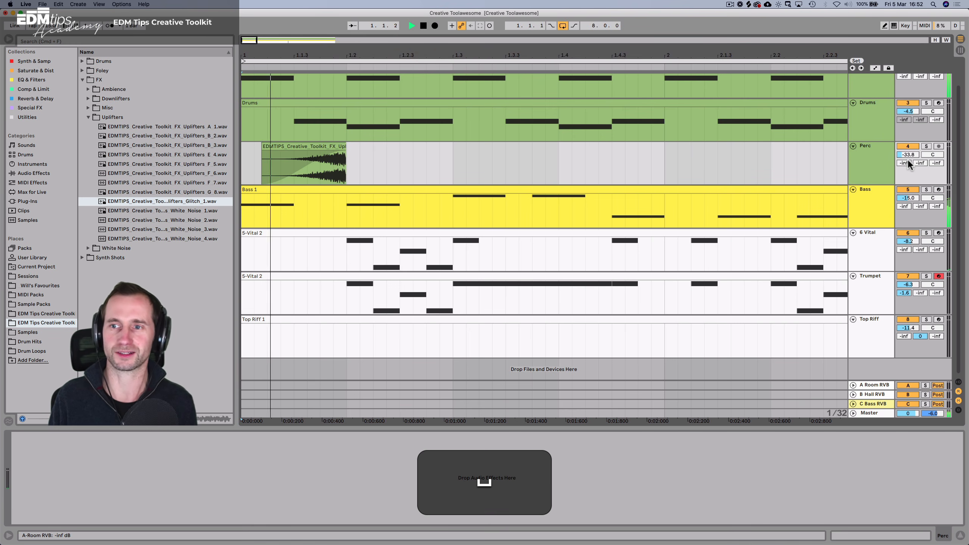
pyautogui.press('space')
pyautogui.moveTo(927, 153); pyautogui.dragTo(927, 145)
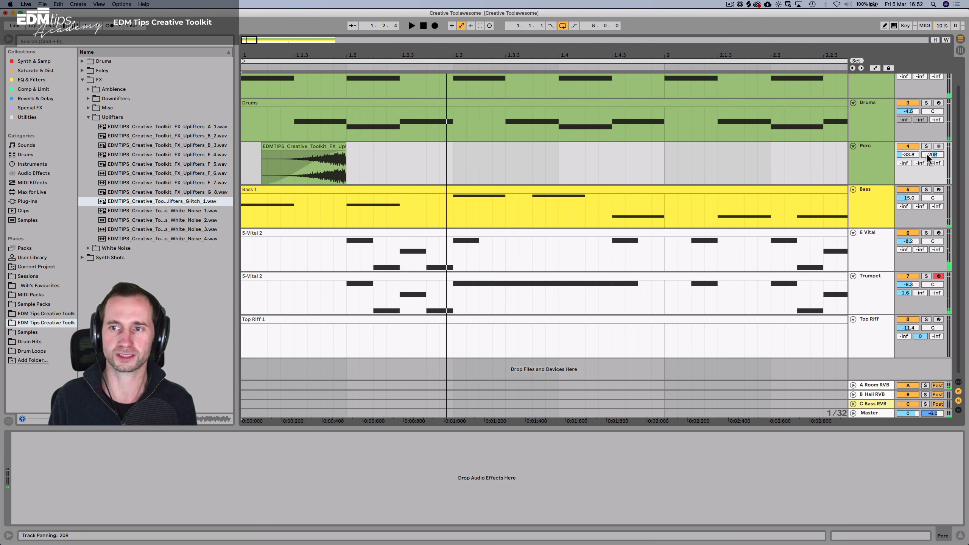
# Duplicate the first two bars of the Perc track three times to fill all eight bars, and save the Live Set.
pyautogui.press('space')
pyautogui.moveTo(550, 56); pyautogui.dragTo(551, 18)
pyautogui.moveTo(397, 162); pyautogui.dragTo(212, 163)
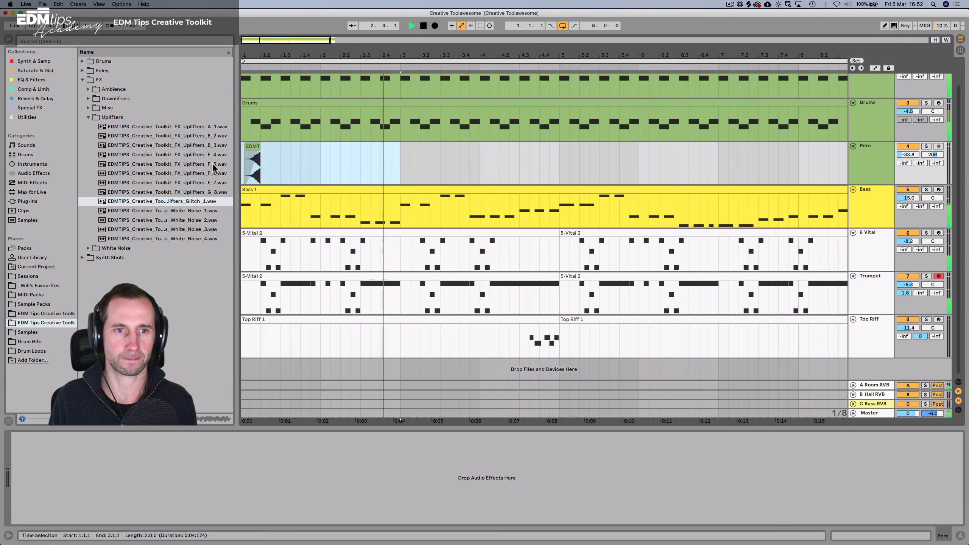
pyautogui.press('super+d')
pyautogui.press('super+d')
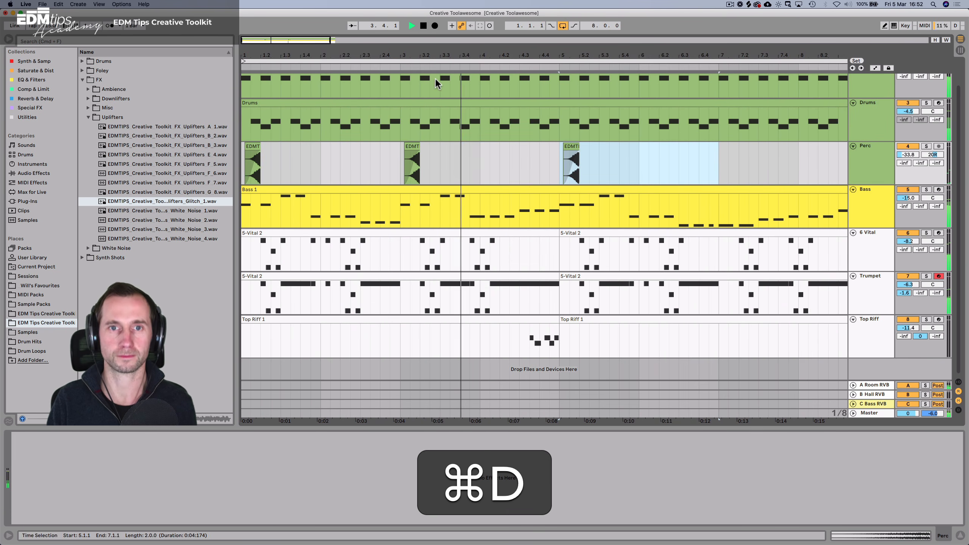
pyautogui.moveTo(446, 56); pyautogui.dragTo(328, 56)
pyautogui.press('super+d')
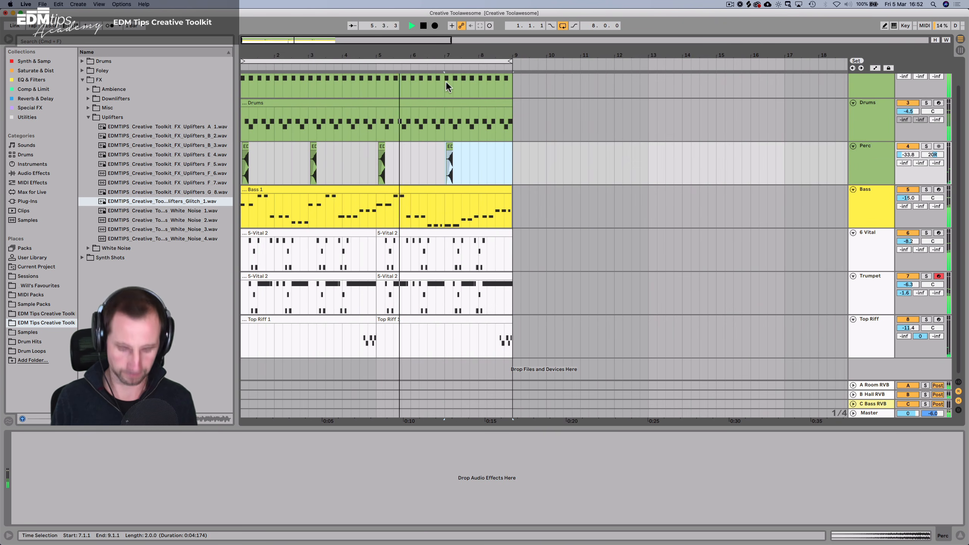
pyautogui.press('super+s')
pyautogui.press('space')
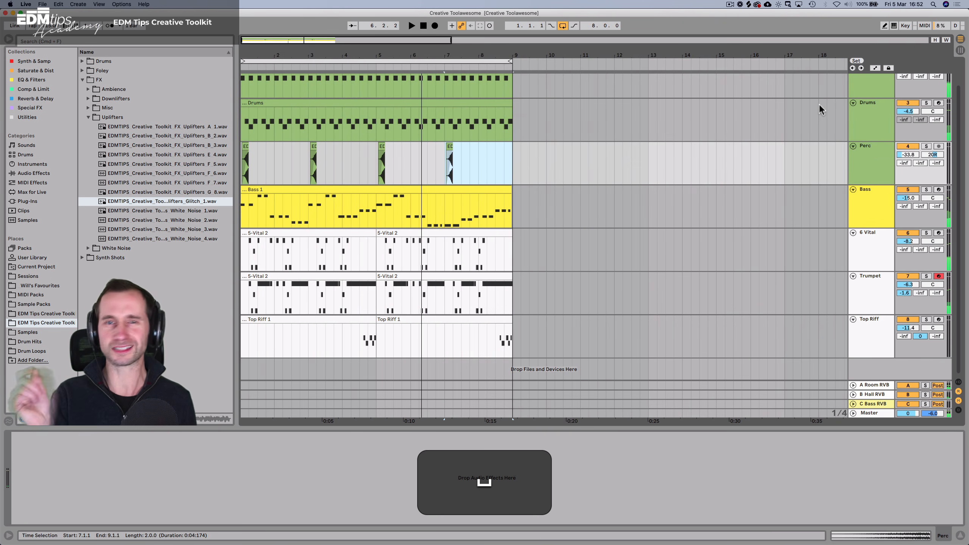
# Select the Drums track and switch the sample browser from the FX folder to the Drums folder.
pyautogui.click(868, 115)
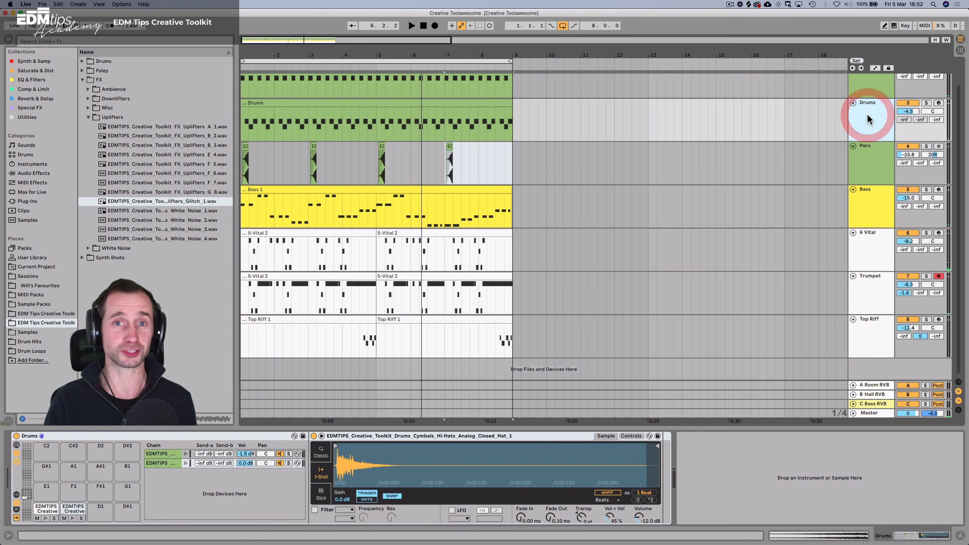
pyautogui.click(101, 118)
pyautogui.press('Left')
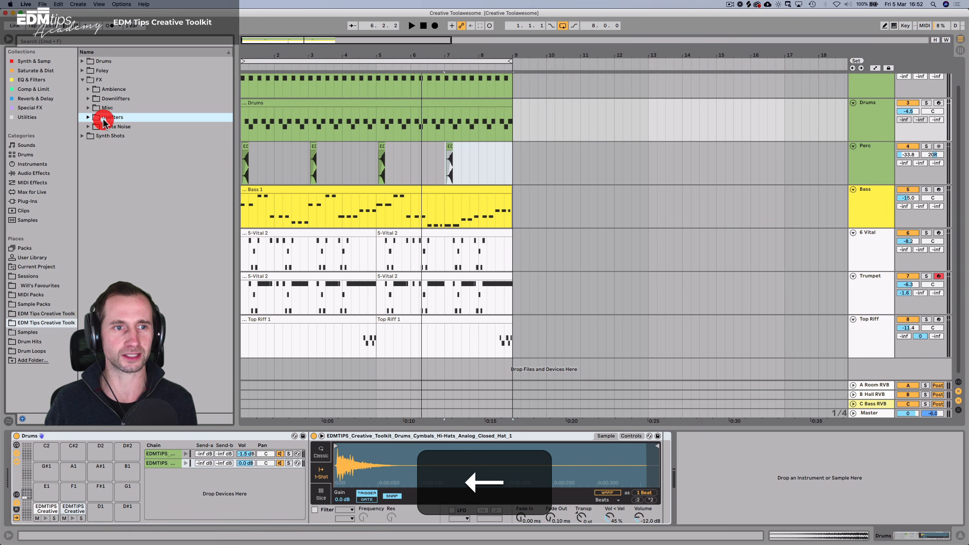
pyautogui.click(104, 80)
pyautogui.press('Left')
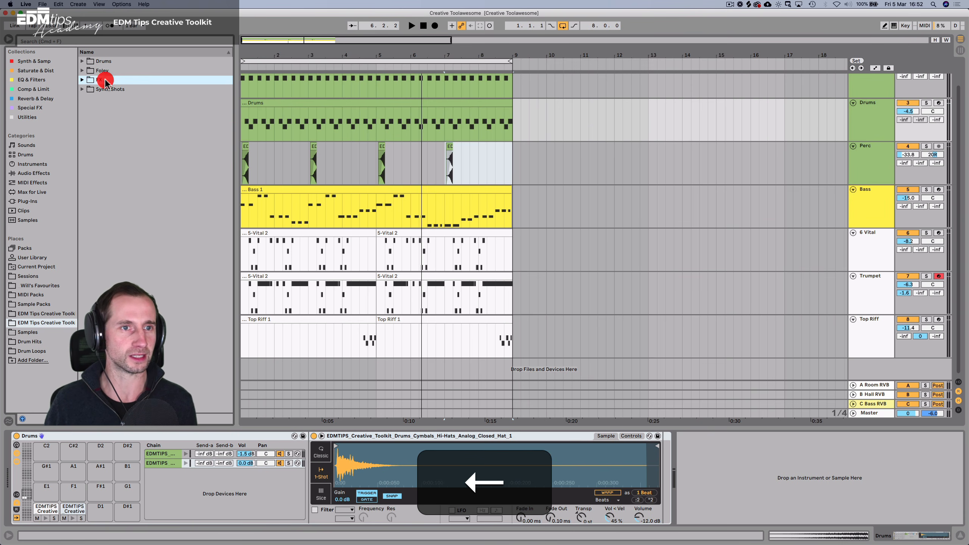
pyautogui.press('Up')
pyautogui.press('Up')
pyautogui.press('Right')
# Look through the Drums subfolders and audition the Claps Glitch_1 sample and its neighbour in Claps.
pyautogui.press('Down')
pyautogui.press('Down')
pyautogui.press('Down')
pyautogui.press('Down')
pyautogui.press('Up')
pyautogui.press('Up')
pyautogui.press('Up')
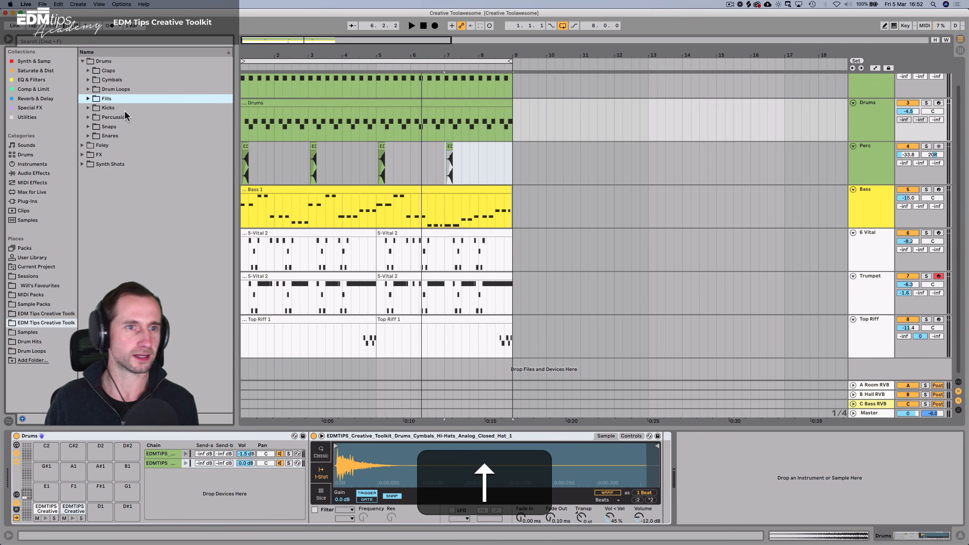
pyautogui.press('Right')
pyautogui.press('Down')
pyautogui.click(155, 219)
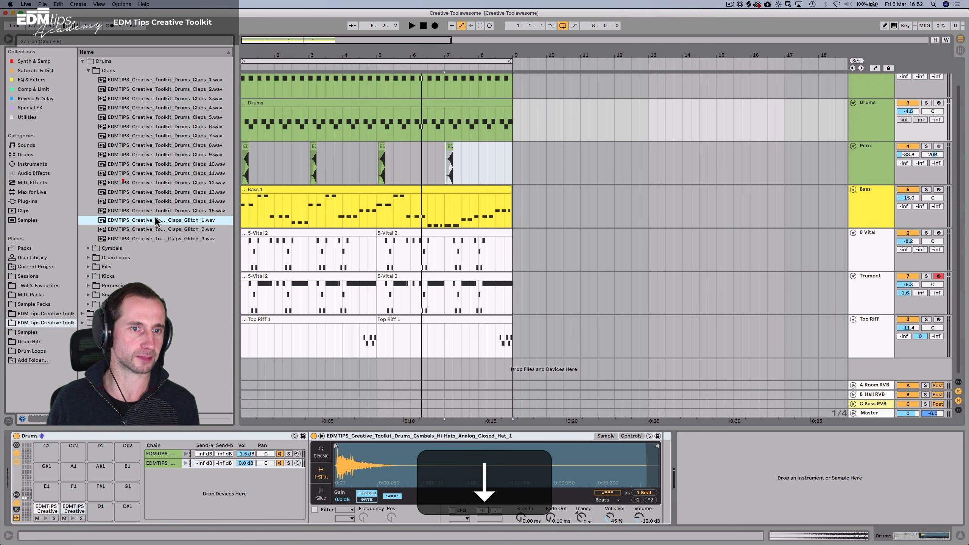
pyautogui.press('Up')
# Audition and compare the samples in the Snaps subfolder under Drums.
pyautogui.click(121, 275)
pyautogui.press('Down')
pyautogui.press('Down')
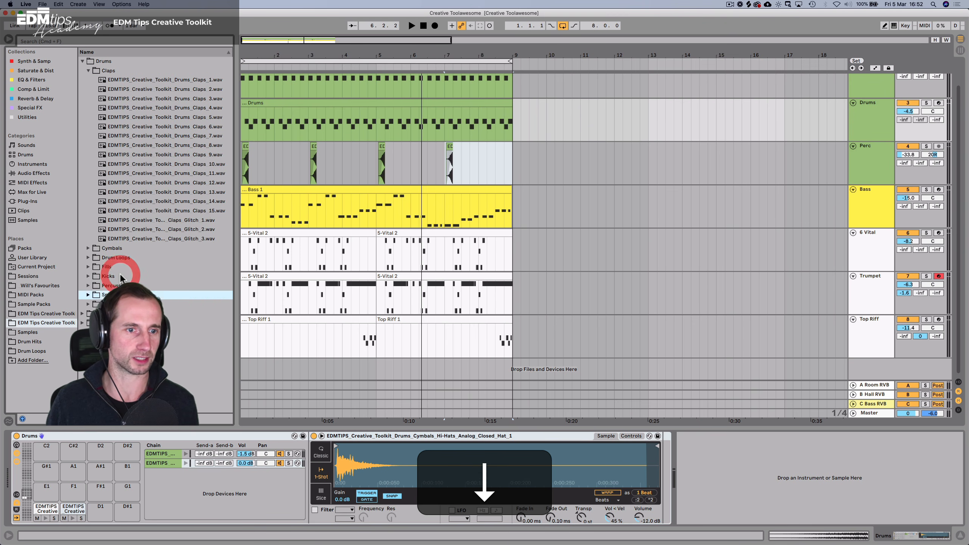
pyautogui.press('Right')
pyautogui.press('Down')
pyautogui.press('Down')
pyautogui.press('Down')
pyautogui.press('Up')
pyautogui.press('Down')
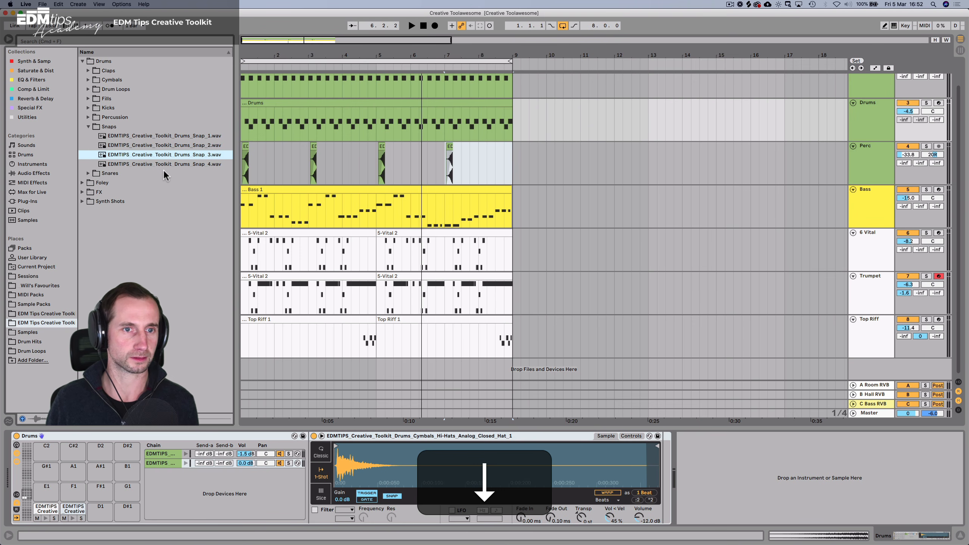
pyautogui.press('Up')
pyautogui.press('Up')
pyautogui.press('Down')
pyautogui.press('Up')
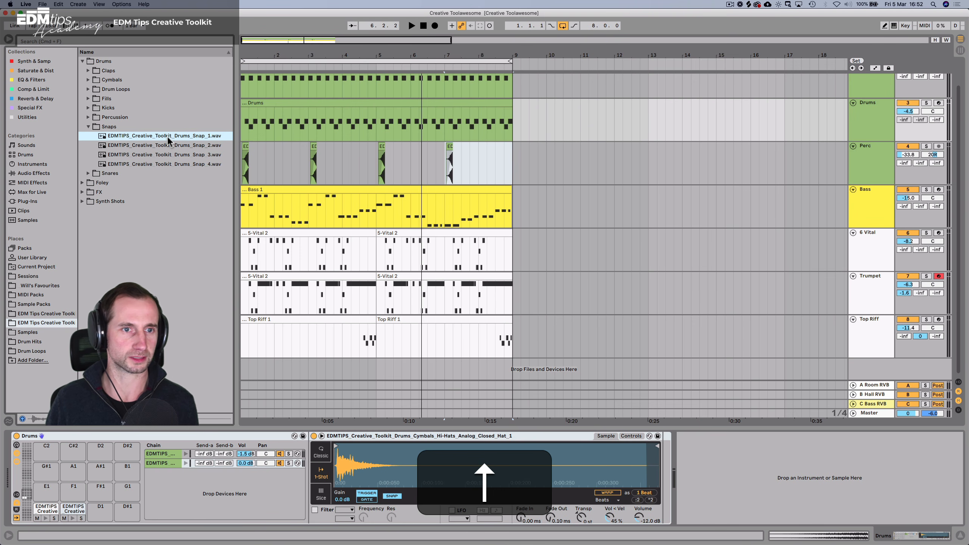
# Add Snap_1 and Snap_2 as new chains in the Drums rack, panning Snap_1 to 46L and Snap_2 to the right.
pyautogui.moveTo(167, 138); pyautogui.dragTo(187, 485)
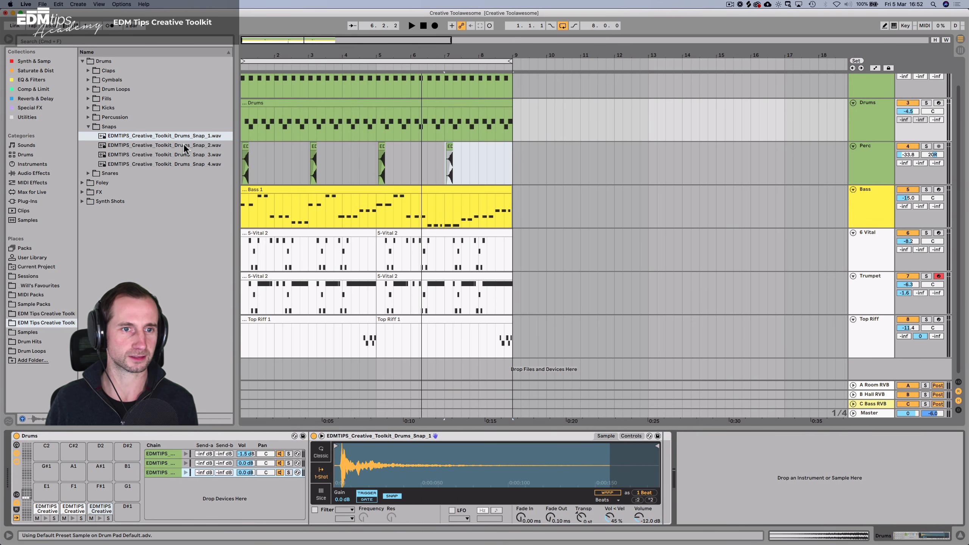
pyautogui.moveTo(184, 145); pyautogui.dragTo(165, 486)
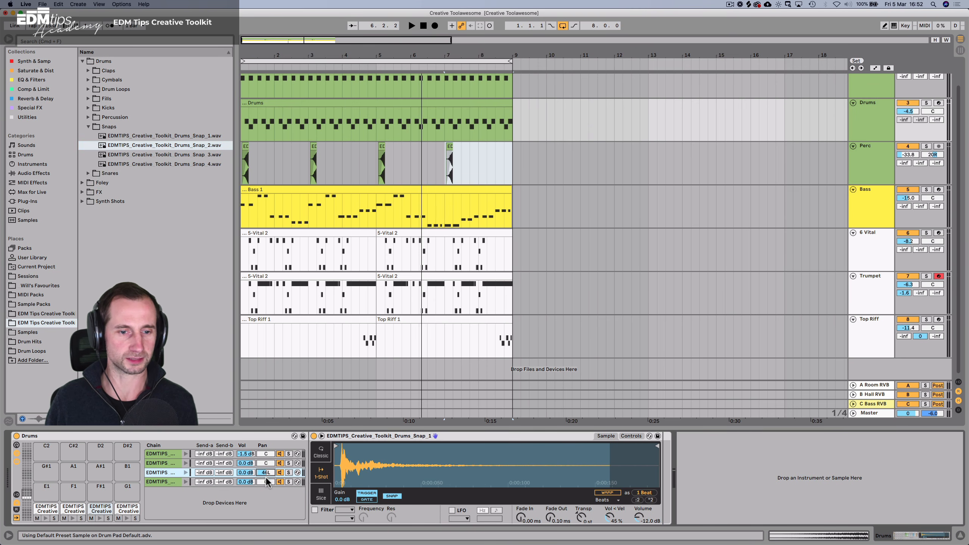
pyautogui.moveTo(268, 482)
pyautogui.mouseDown()
pyautogui.moveTo(267, 470)
pyautogui.moveTo(264, 480)
pyautogui.mouseUp()
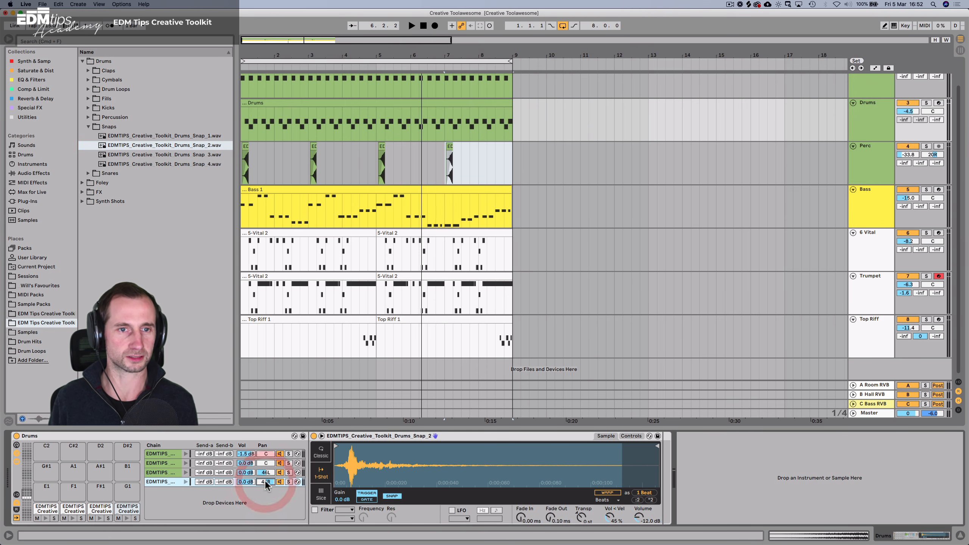
# Add a short note for each snap just before beat 1.2 in the Drums clip.
pyautogui.doubleClick(248, 105)
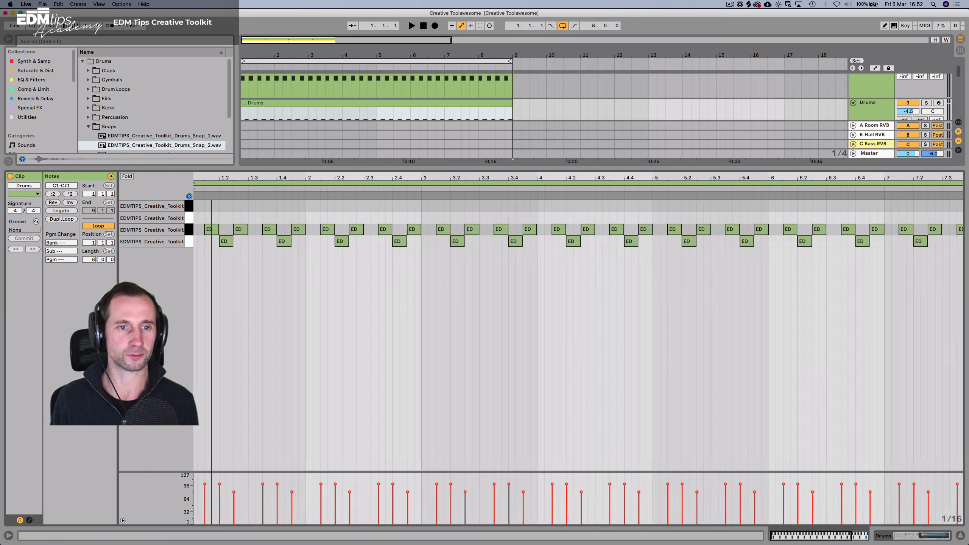
pyautogui.moveTo(212, 178); pyautogui.dragTo(305, 178)
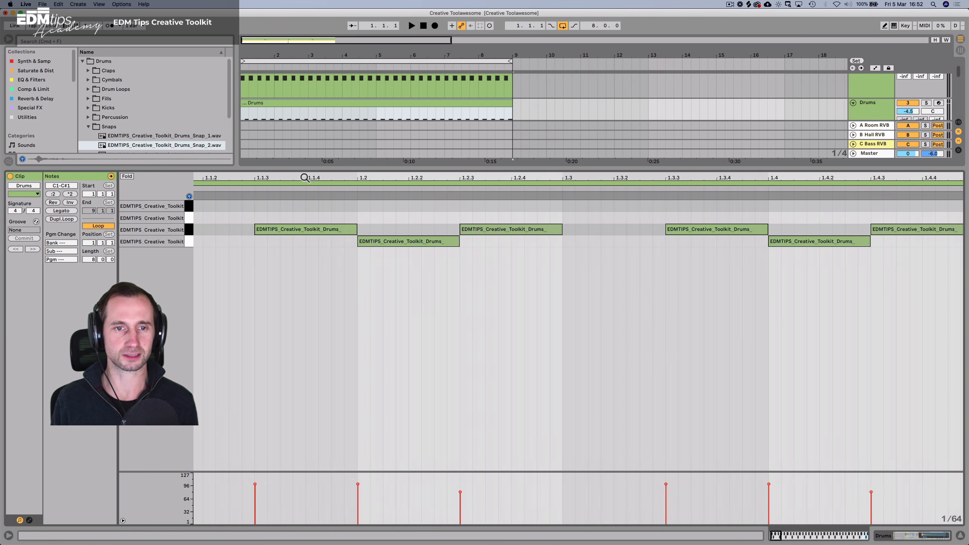
pyautogui.doubleClick(350, 206)
pyautogui.doubleClick(350, 217)
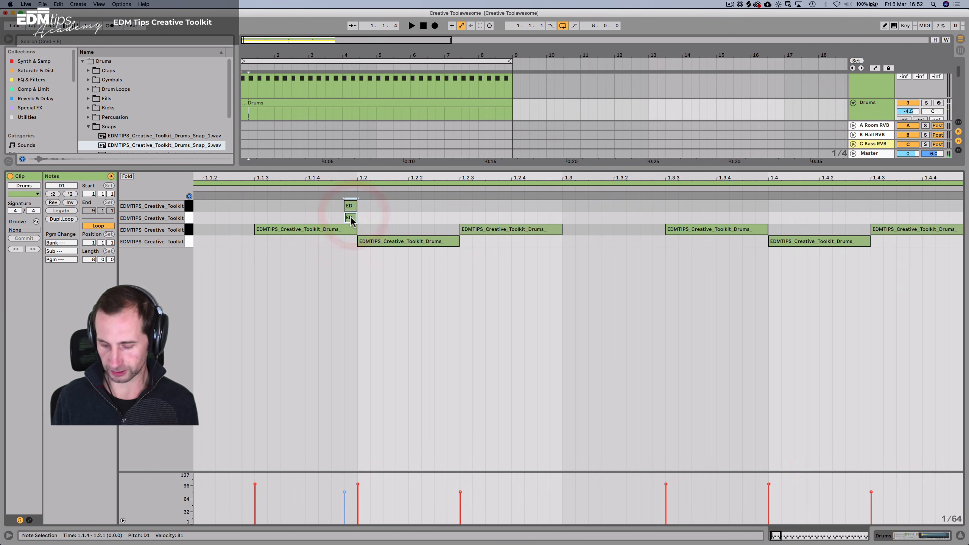
# Nudge the D1 snap note slightly later than the other snap and play the clip to check the timing.
pyautogui.press('super')
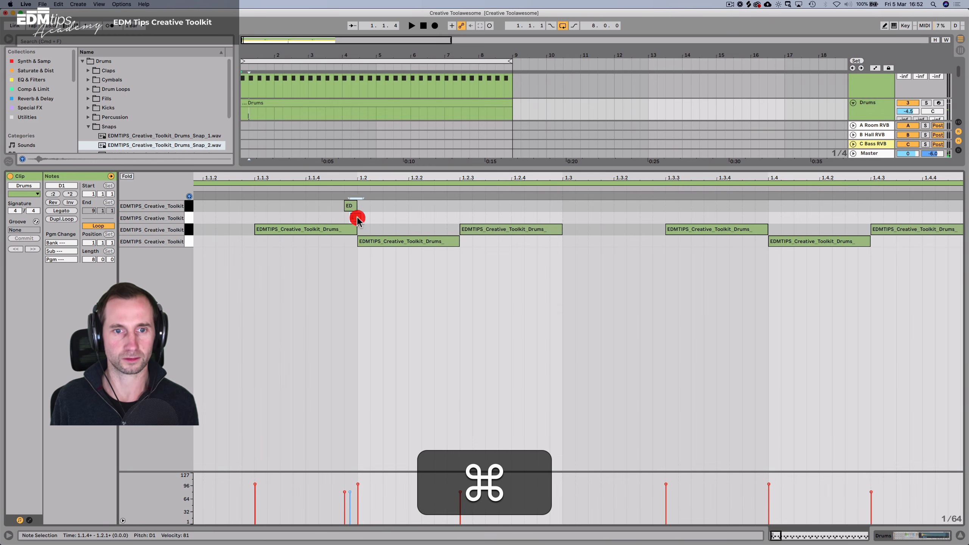
pyautogui.press('space')
pyautogui.keyDown('super'); pyautogui.click(357, 218); pyautogui.keyUp('super')
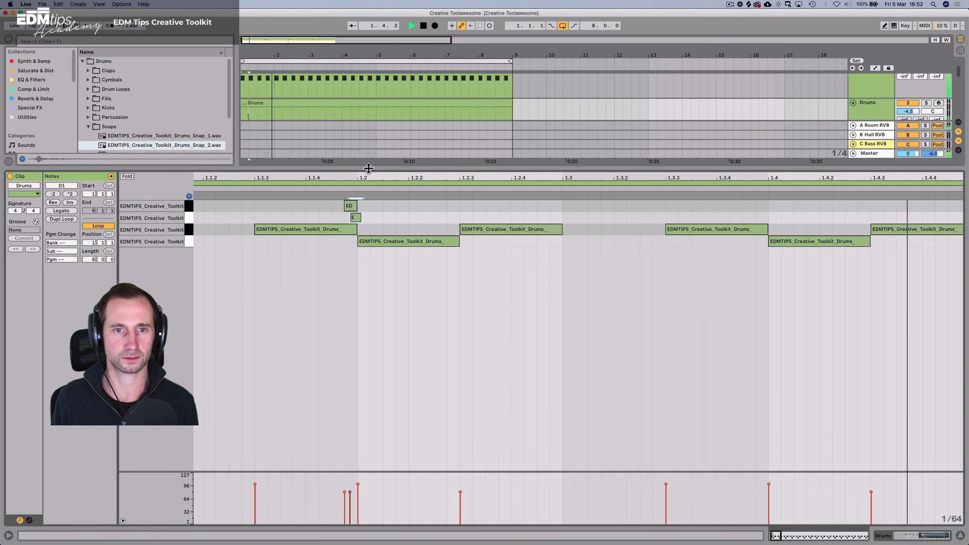
pyautogui.press('space')
pyautogui.moveTo(369, 177); pyautogui.dragTo(220, 177)
pyautogui.press('space')
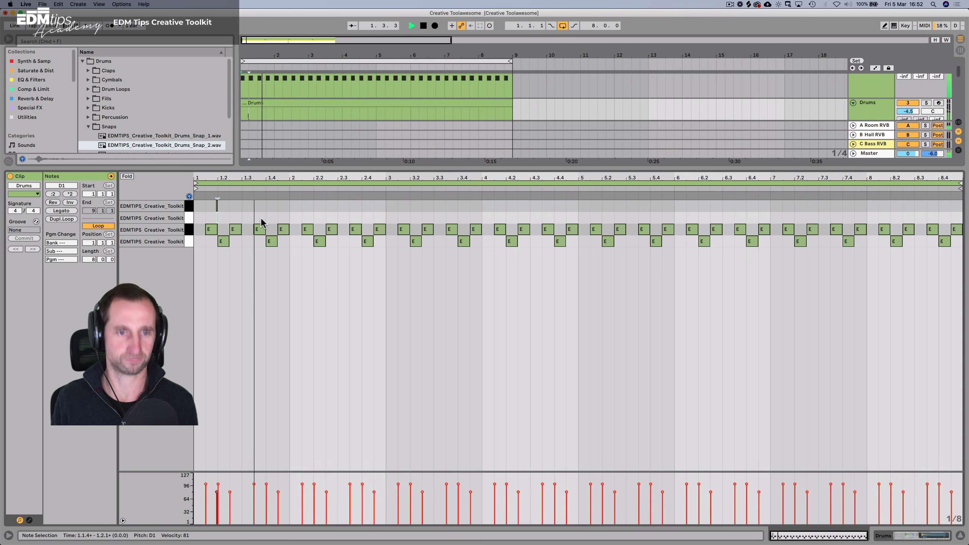
# Duplicate the bar 1 snap notes through bar 8 of the Drums clip.
pyautogui.moveTo(283, 221); pyautogui.dragTo(197, 206)
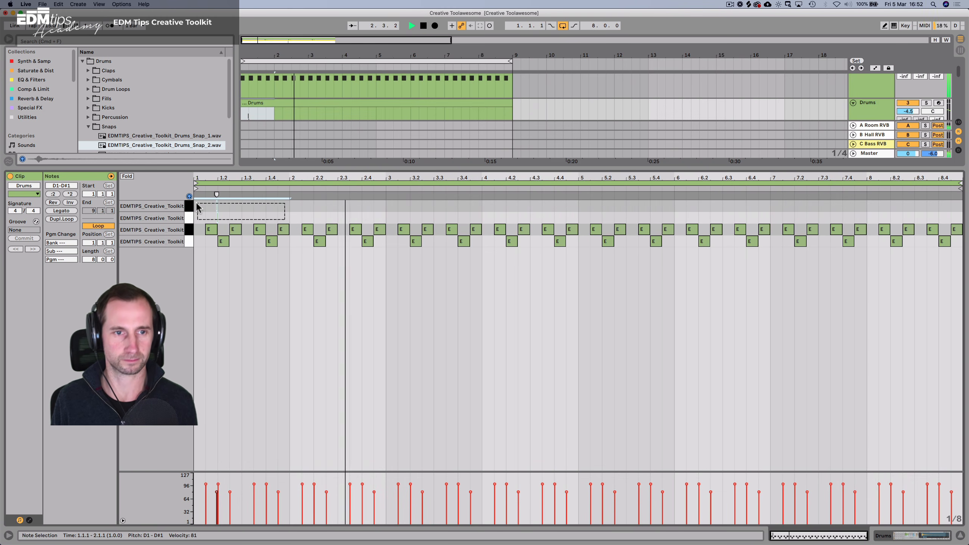
pyautogui.press('space')
pyautogui.press('super+d')
pyautogui.press('super+d')
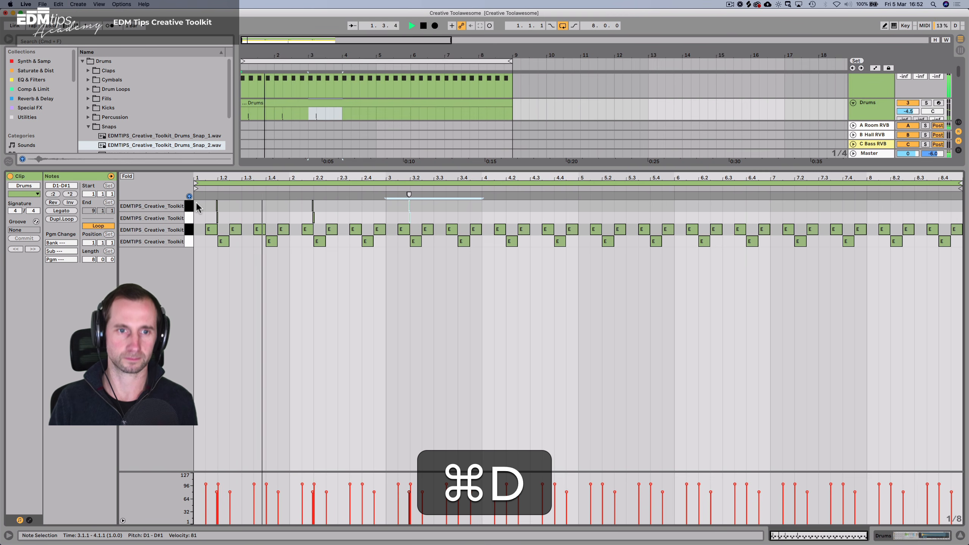
pyautogui.press('super+d')
pyautogui.press('super+d')
pyautogui.press('super+d')
pyautogui.press('super+d')
pyautogui.press('super+d')
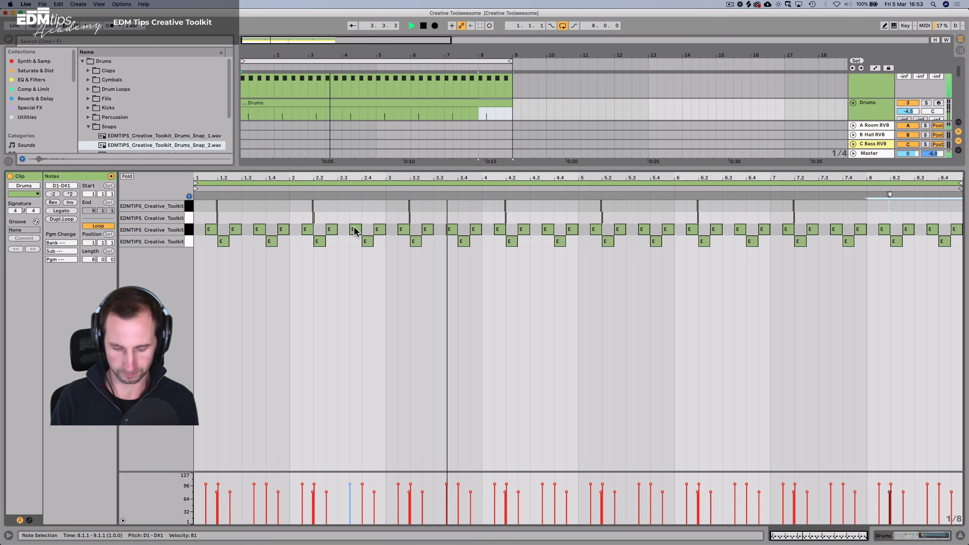
pyautogui.press('super+d')
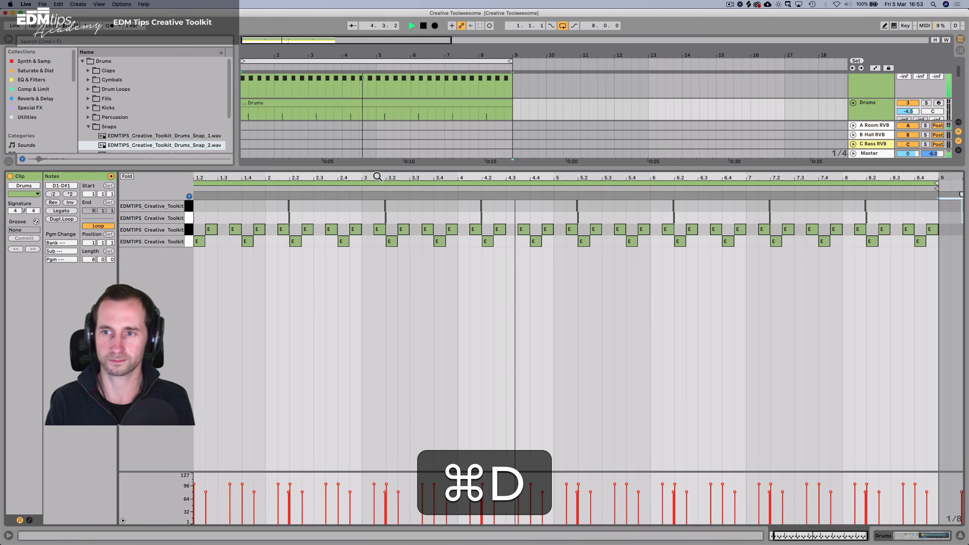
pyautogui.press('shift+super+d')
# Return to the Drums rack devices and set the volume of both snap chains to -8 dB.
pyautogui.hotkey('shift', 'Tab')
pyautogui.press('space')
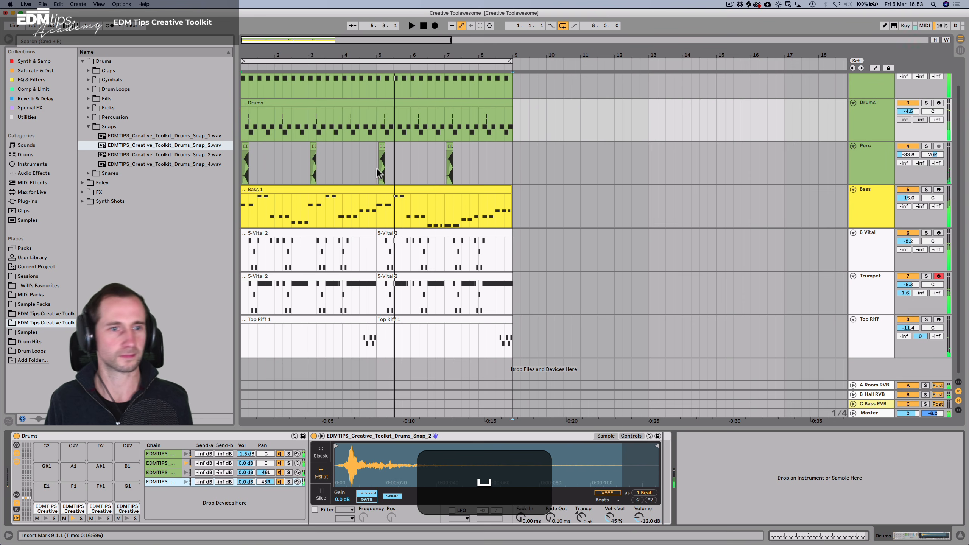
pyautogui.click(245, 474)
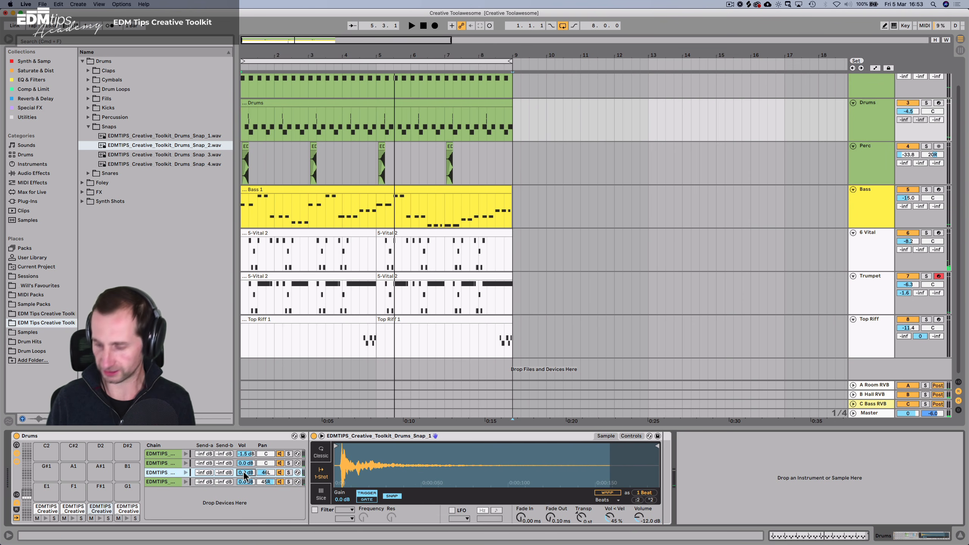
pyautogui.write('-8')
pyautogui.press('Return')
pyautogui.click(246, 482)
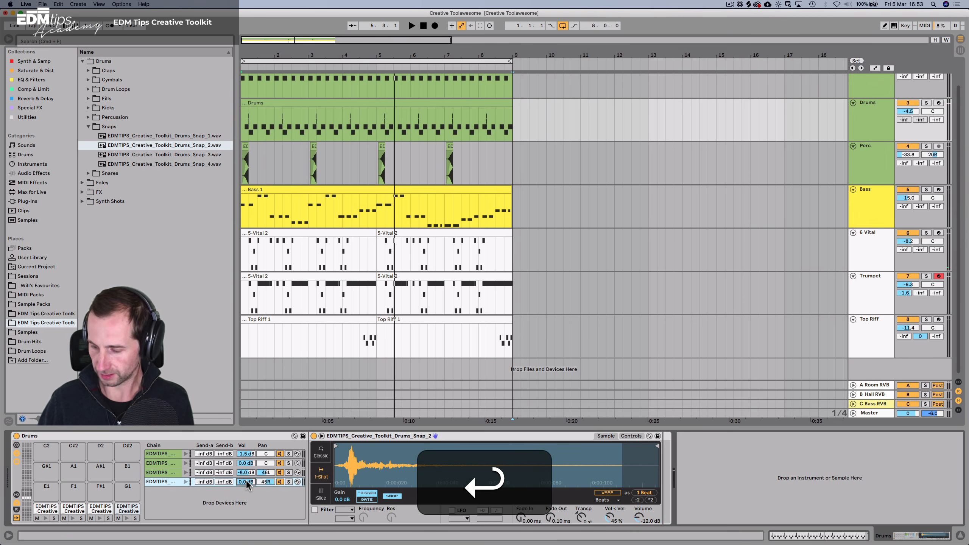
pyautogui.write('-8')
pyautogui.press('Return')
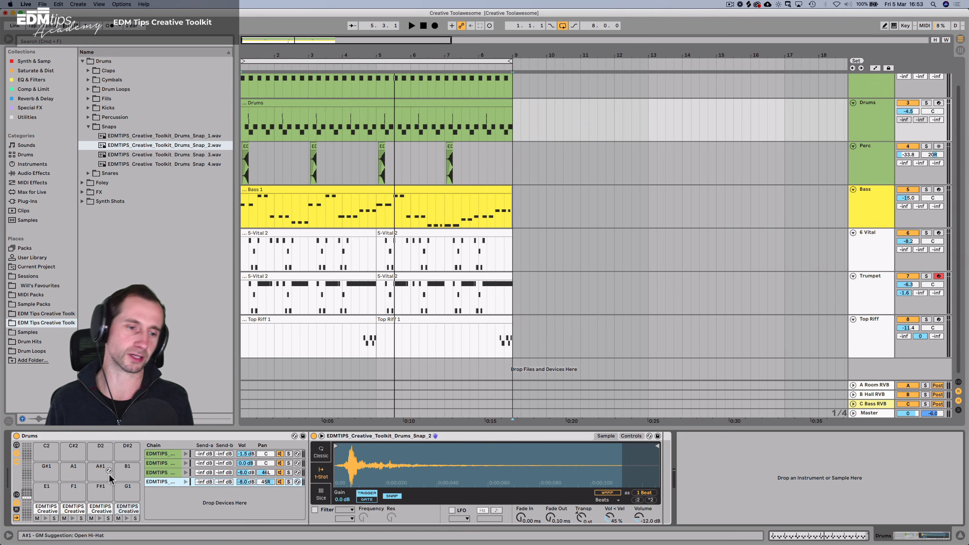
# Examine the Drums rack's return chains and the output routing options of the Reverb return, then hide those sections again.
pyautogui.click(17, 495)
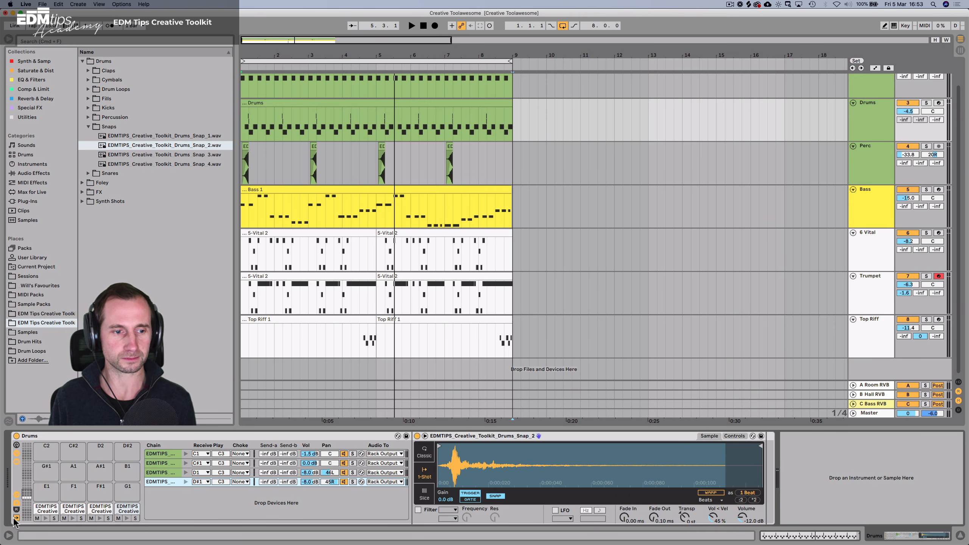
pyautogui.click(16, 511)
pyautogui.rightClick(173, 511)
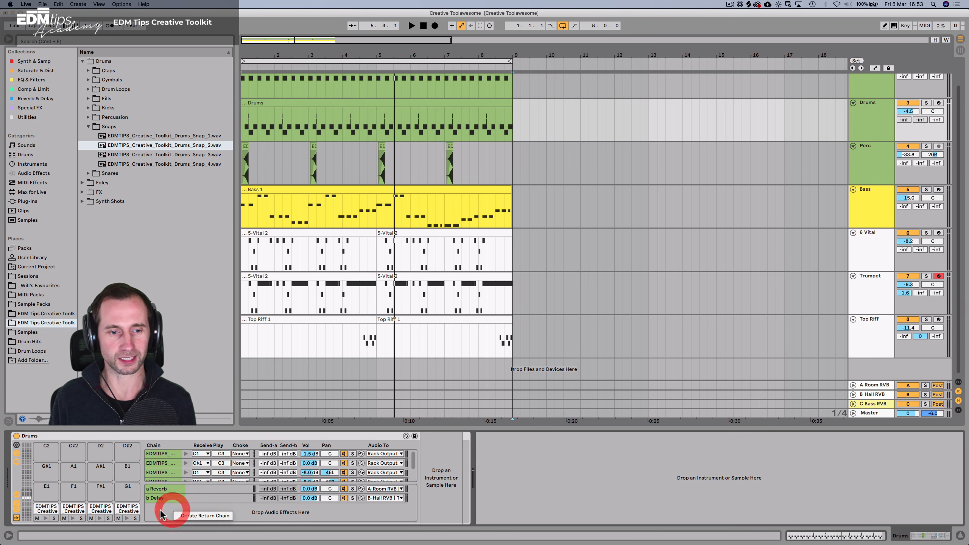
pyautogui.rightClick(178, 514)
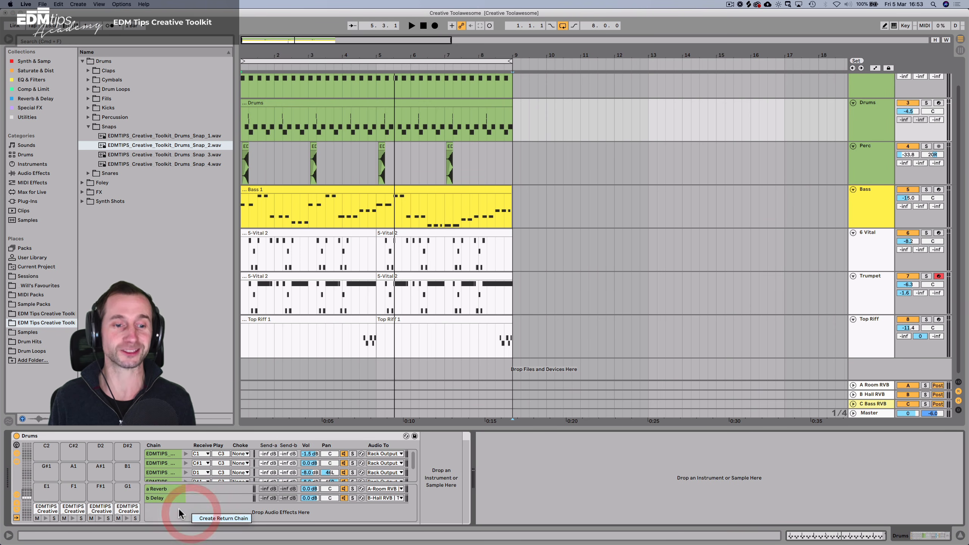
pyautogui.click(179, 510)
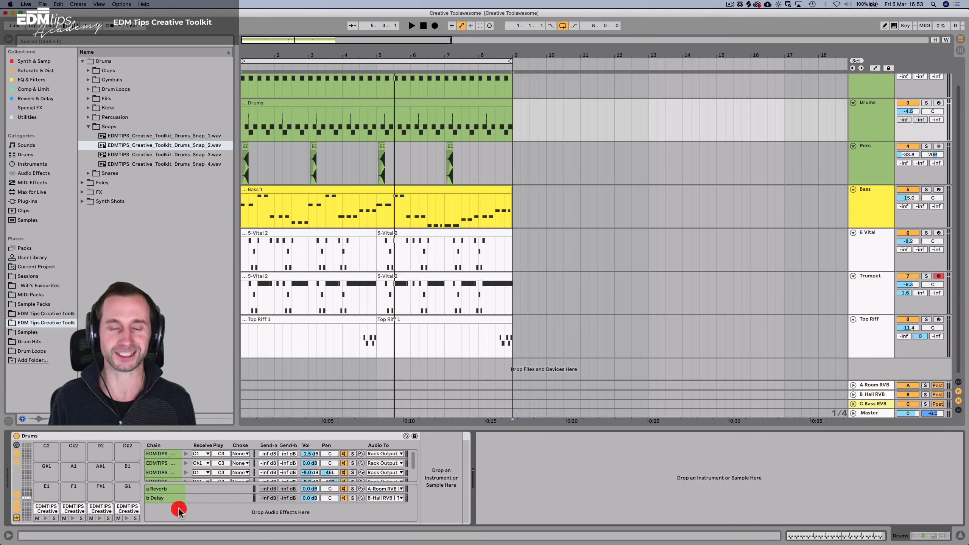
pyautogui.click(384, 489)
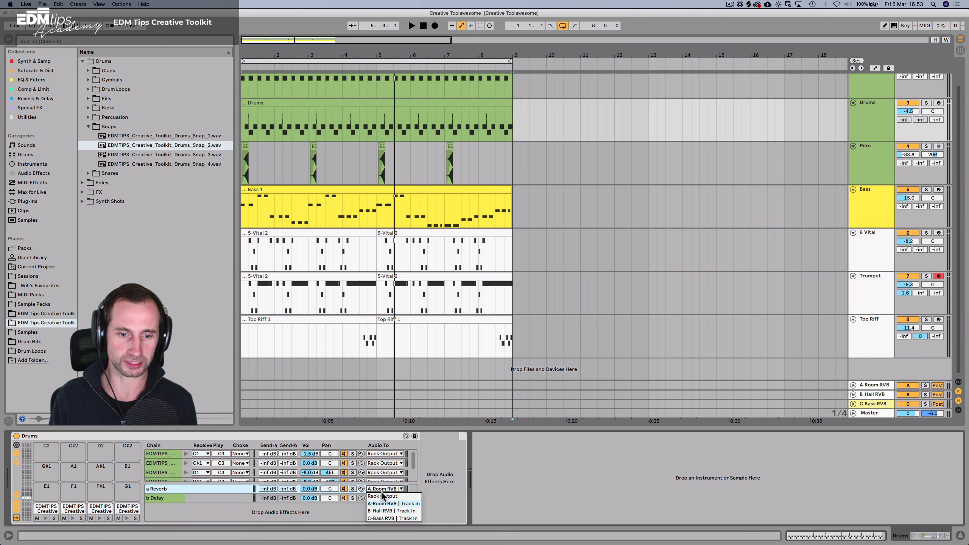
pyautogui.click(232, 514)
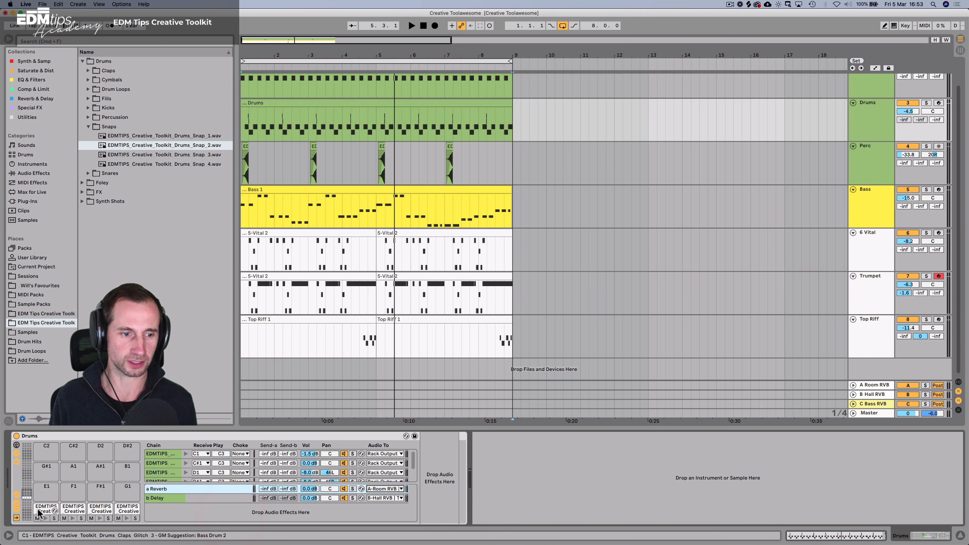
pyautogui.click(16, 510)
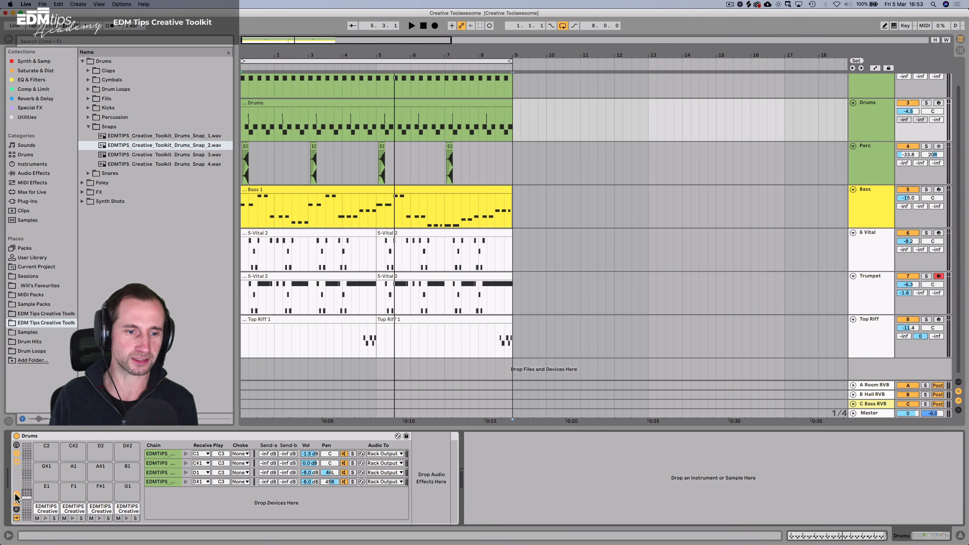
pyautogui.click(16, 495)
# Raise Send-a to about -1.0 dB on the Snap_1 chain and about -2.0 dB on the Snap_2 chain while listening to playback.
pyautogui.press('space')
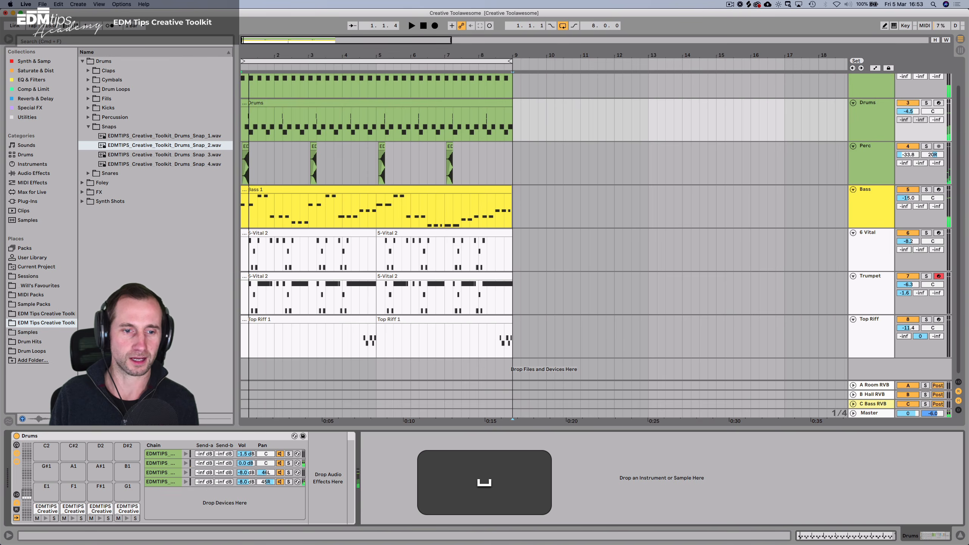
pyautogui.moveTo(204, 473); pyautogui.dragTo(204, 451)
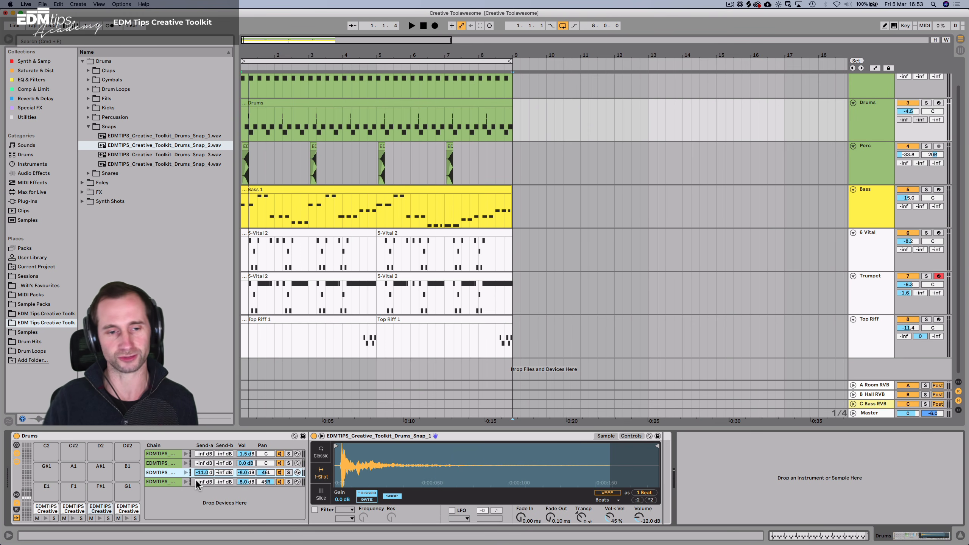
pyautogui.press('space')
pyautogui.moveTo(197, 482); pyautogui.dragTo(197, 451)
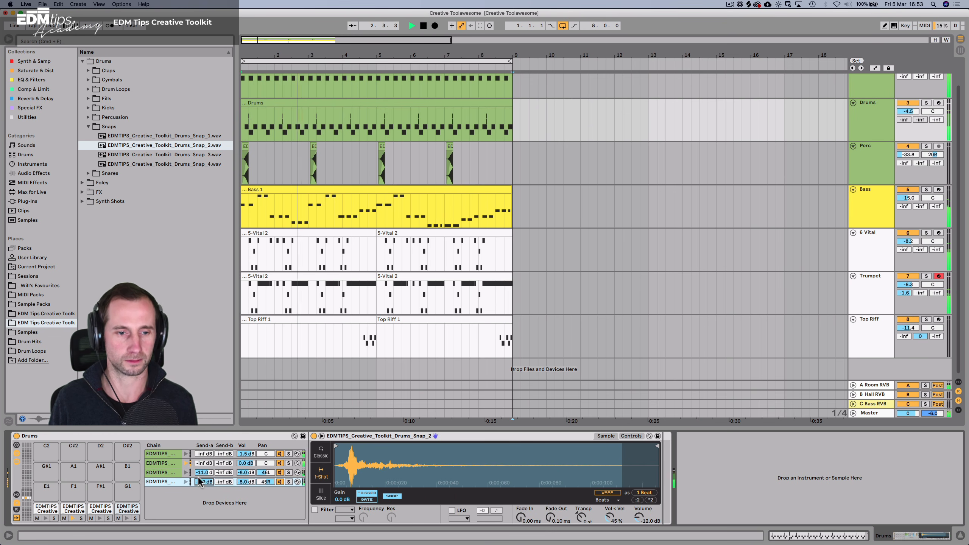
pyautogui.moveTo(198, 473); pyautogui.dragTo(199, 460)
pyautogui.press('space')
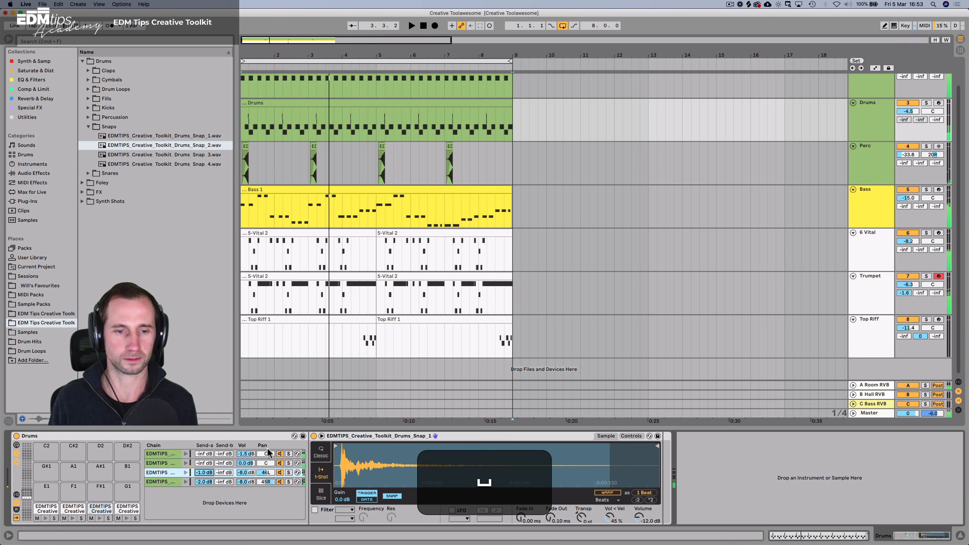
# Listen to the Drums track in solo and within the full mix, and save the set.
pyautogui.click(927, 103)
pyautogui.press('space')
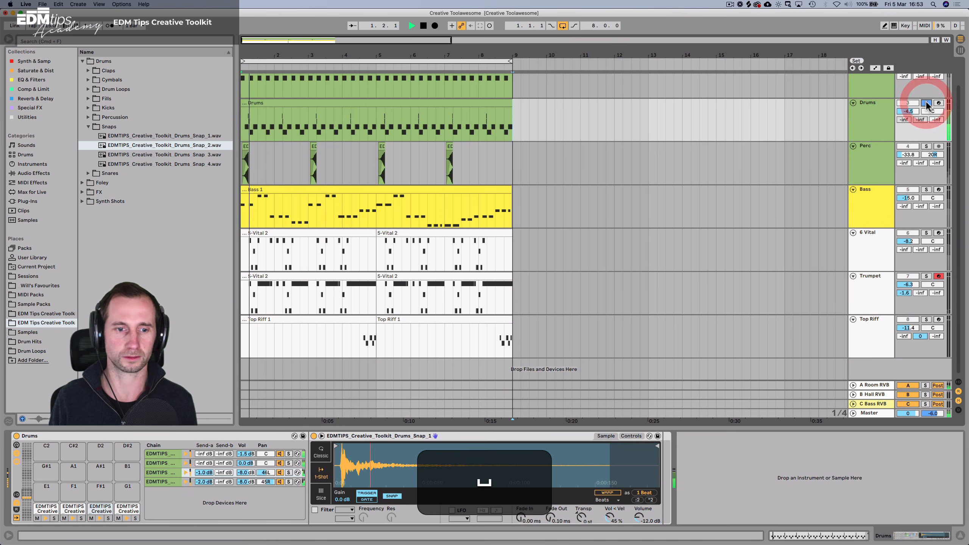
pyautogui.press('space')
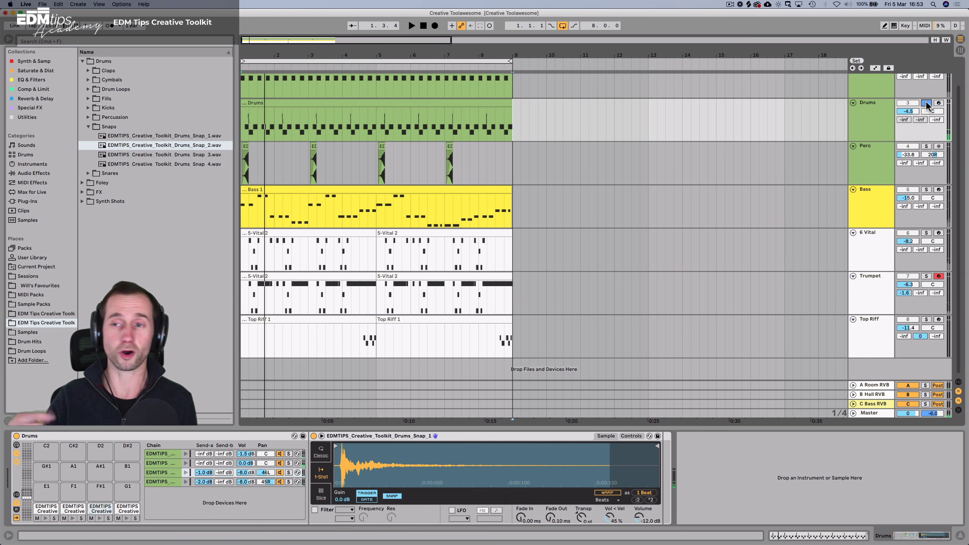
pyautogui.press('space')
pyautogui.scroll(3, 618, 167)
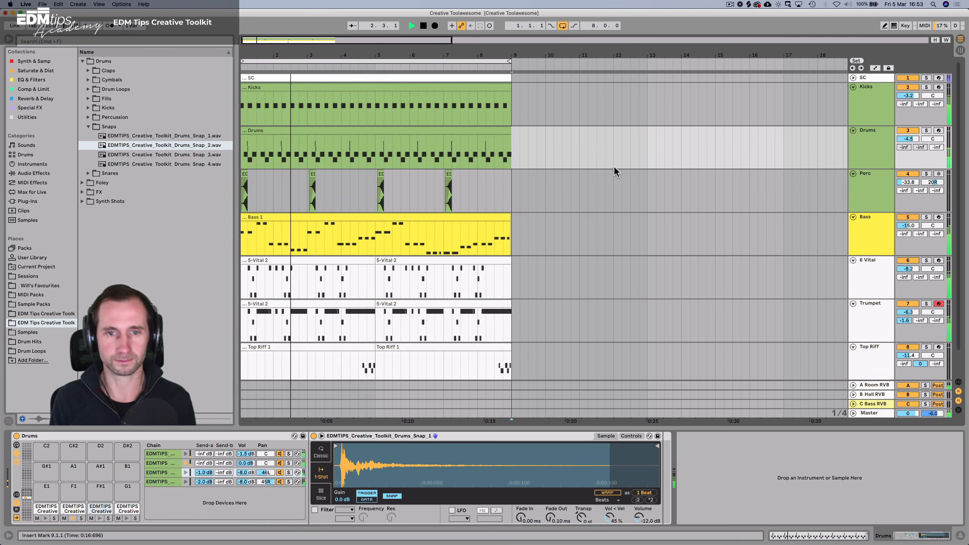
pyautogui.press('cmd+s')
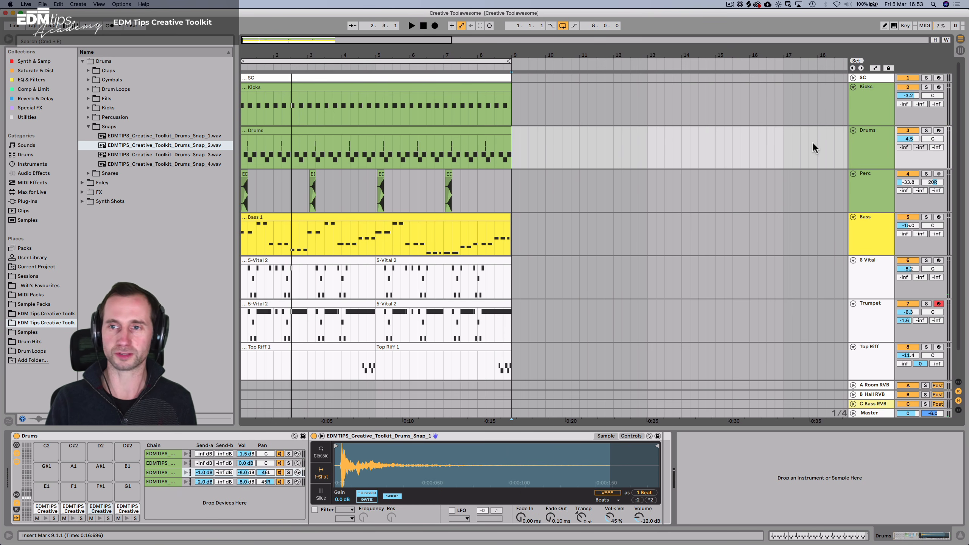
# Fold all tracks from Kicks to Top Riff and insert a new audio track below them.
pyautogui.click(853, 87)
pyautogui.click(853, 87)
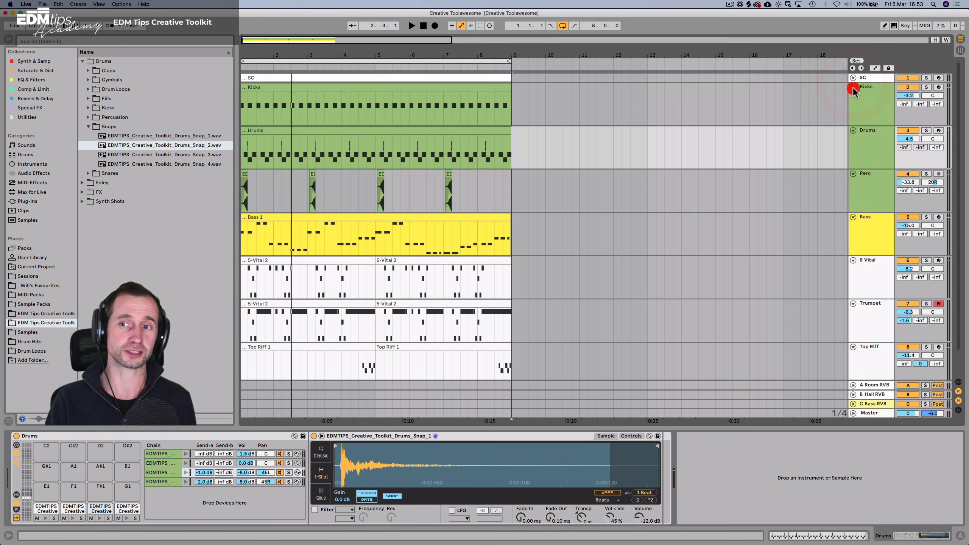
pyautogui.click(853, 88)
pyautogui.click(854, 96)
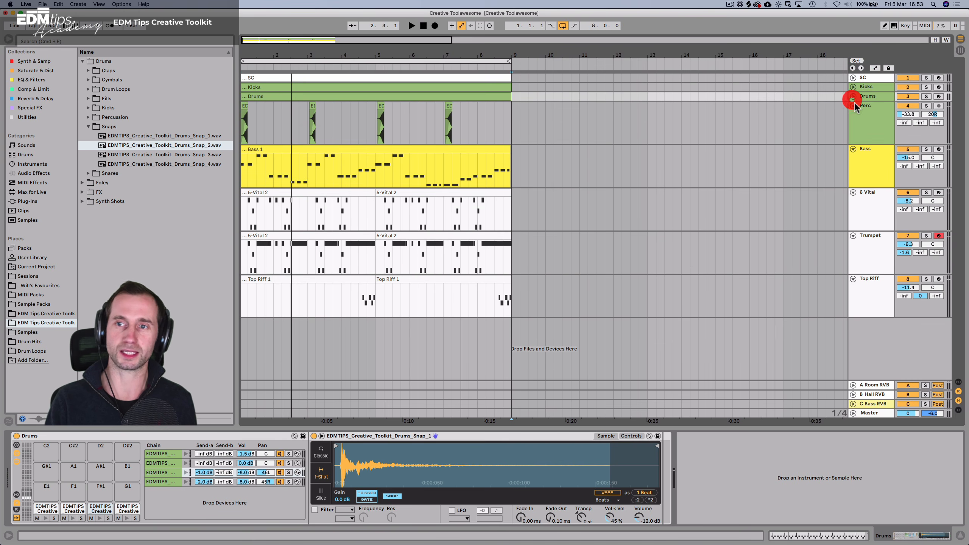
pyautogui.click(853, 114)
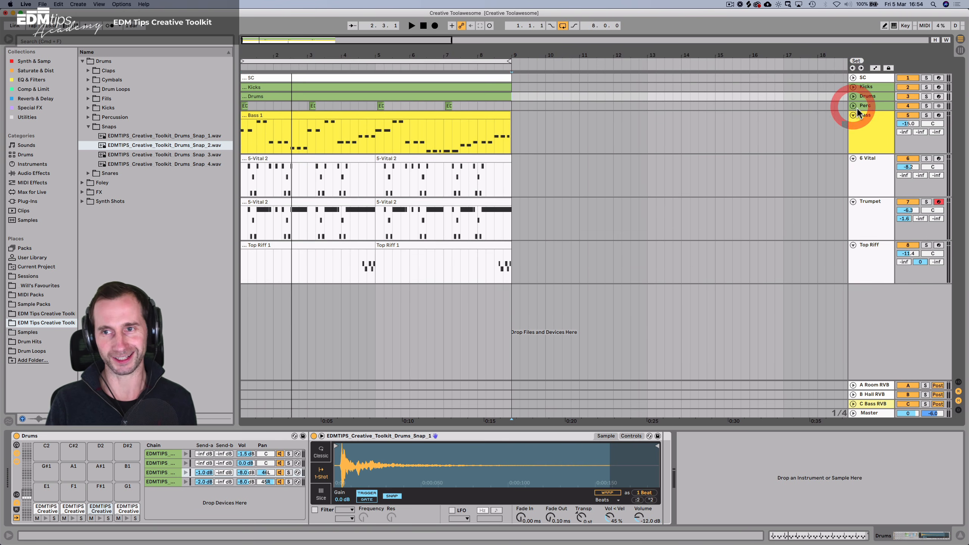
pyautogui.click(854, 124)
pyautogui.click(854, 134)
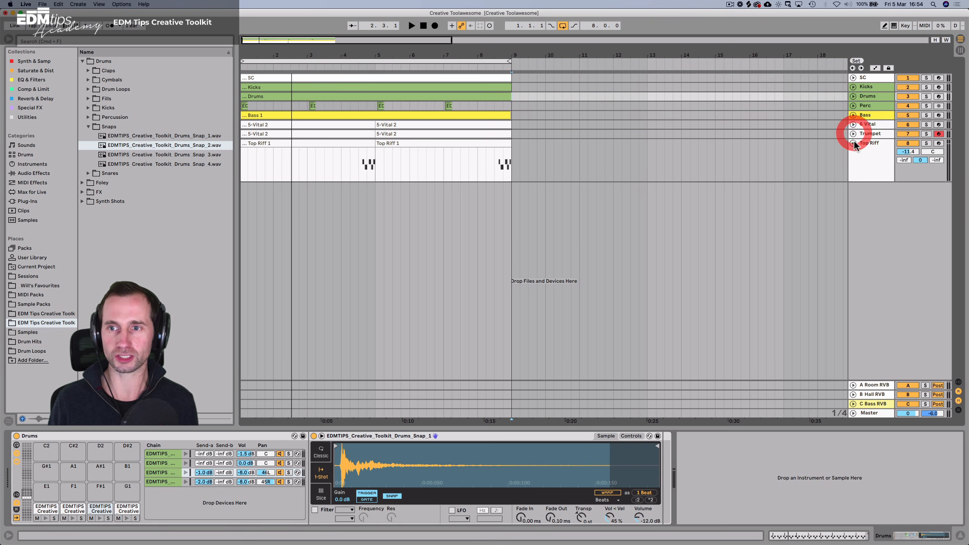
pyautogui.click(853, 142)
pyautogui.press('super+t')
# Switch to Splice, then move and narrow its window so the Ableton track headers stay in view.
pyautogui.press('alt+super+space')
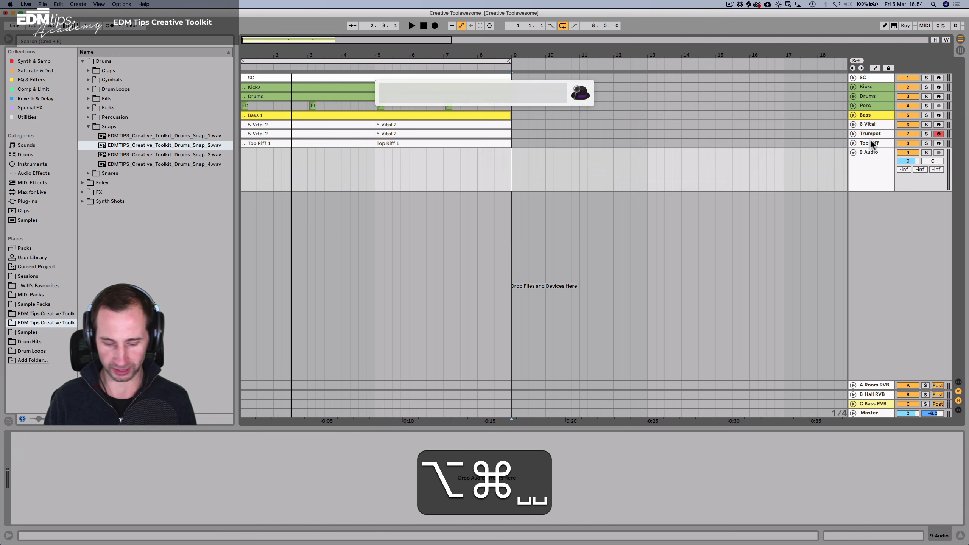
pyautogui.write('splice')
pyautogui.press('Return')
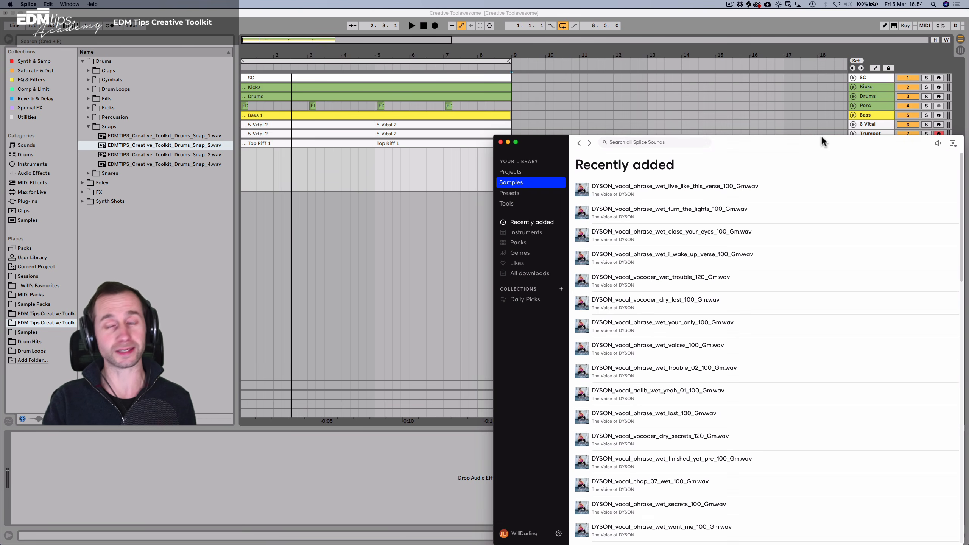
pyautogui.moveTo(822, 142); pyautogui.dragTo(757, 49)
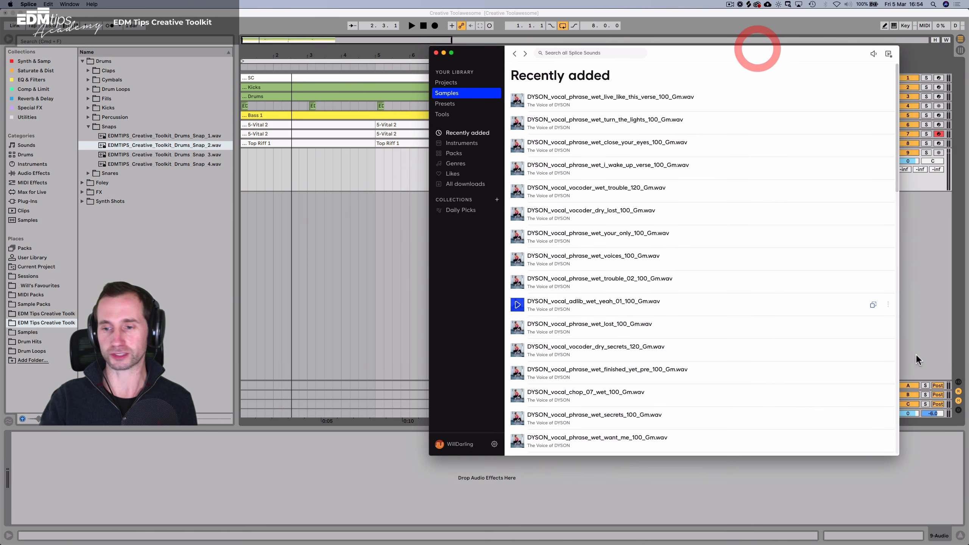
pyautogui.moveTo(899, 454); pyautogui.dragTo(796, 484)
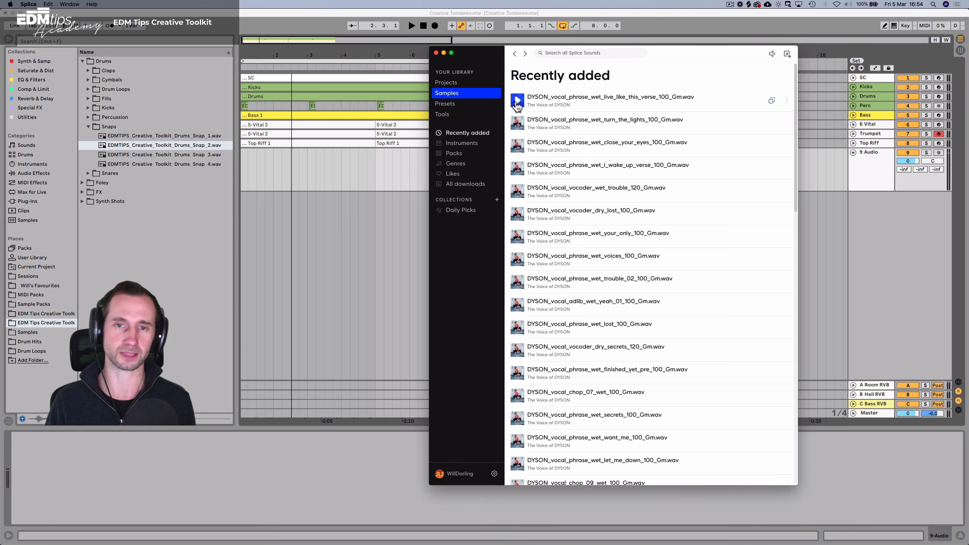
# Search the Splice samples for "vocals" and filter the results to the key of G minor.
pyautogui.click(560, 50)
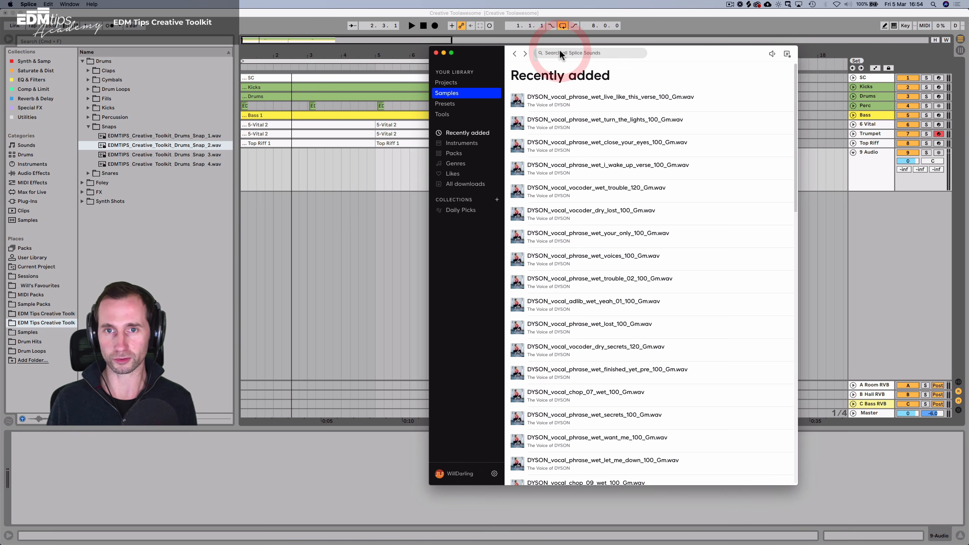
pyautogui.write('vocals')
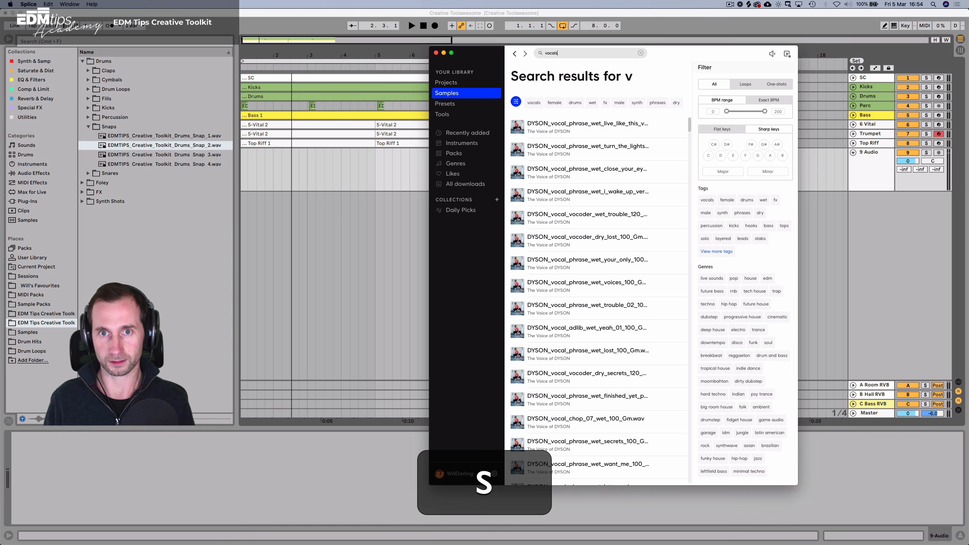
pyautogui.press('Return')
pyautogui.click(758, 155)
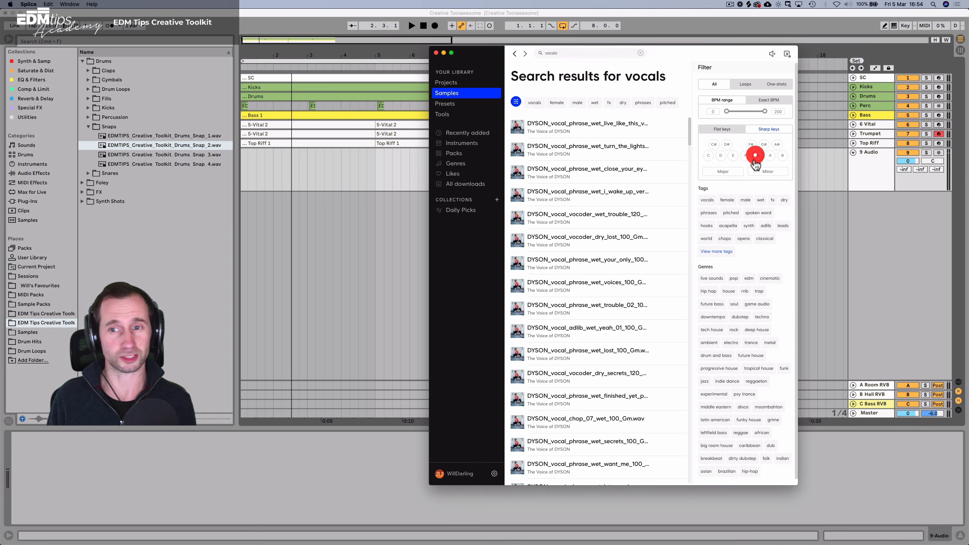
pyautogui.click(766, 172)
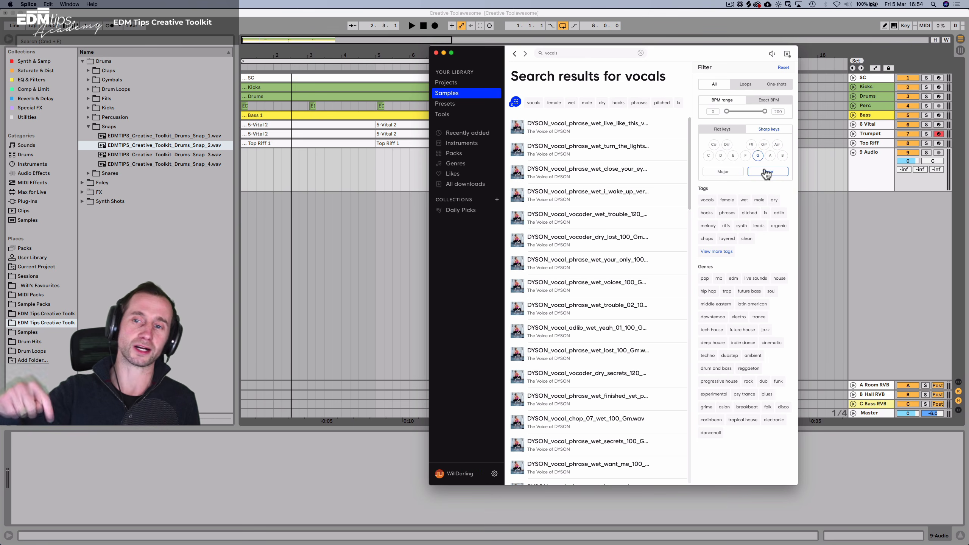
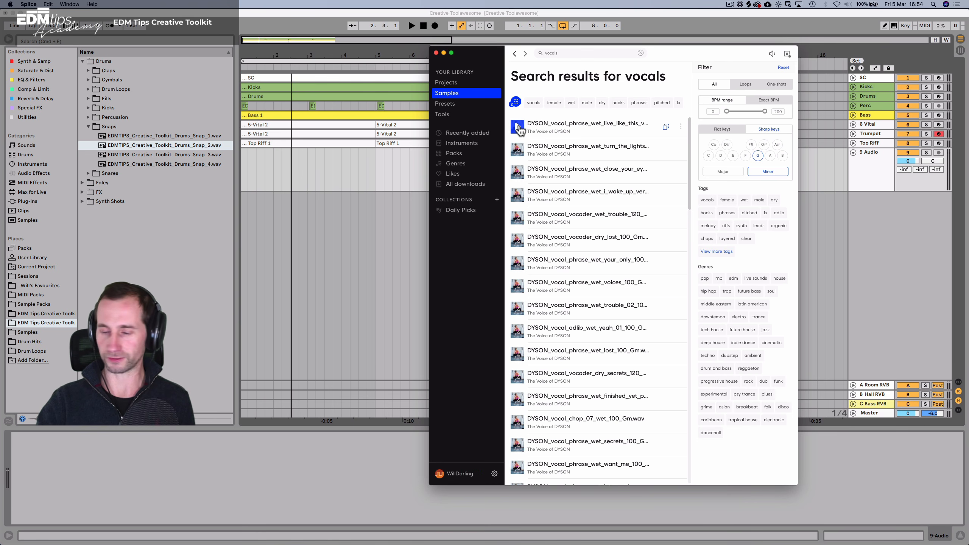
# Audition the first DYSON vocal phrase and vocoder samples in the Splice results.
pyautogui.click(519, 150)
pyautogui.press('space')
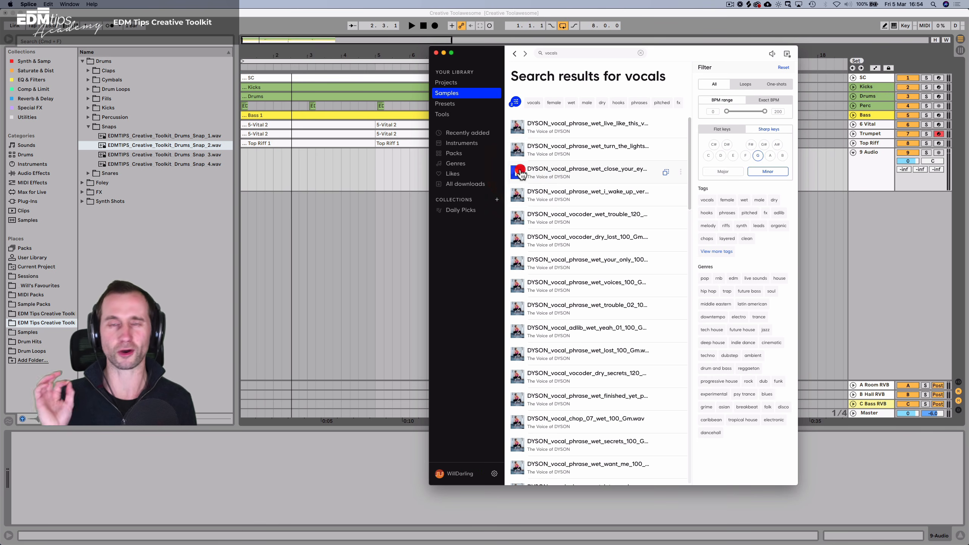
pyautogui.click(519, 172)
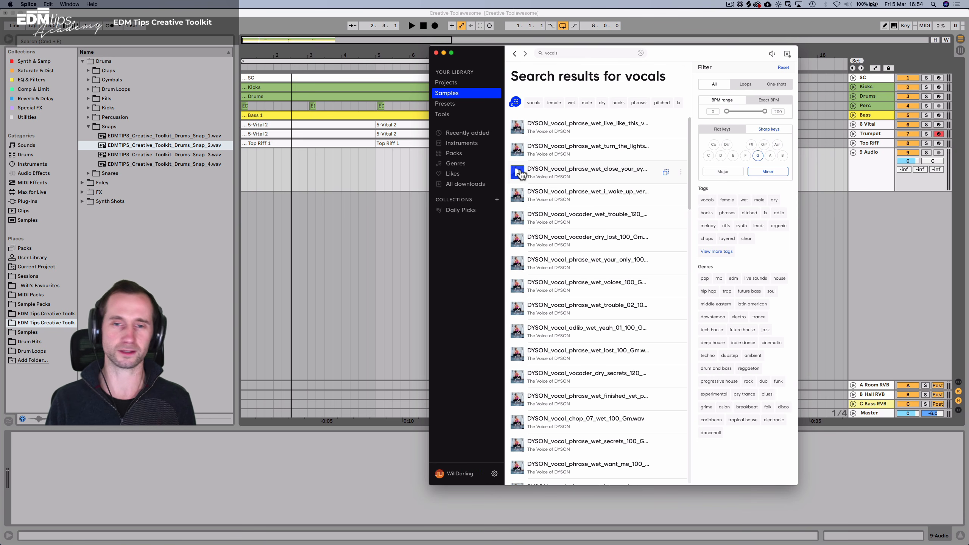
pyautogui.click(517, 196)
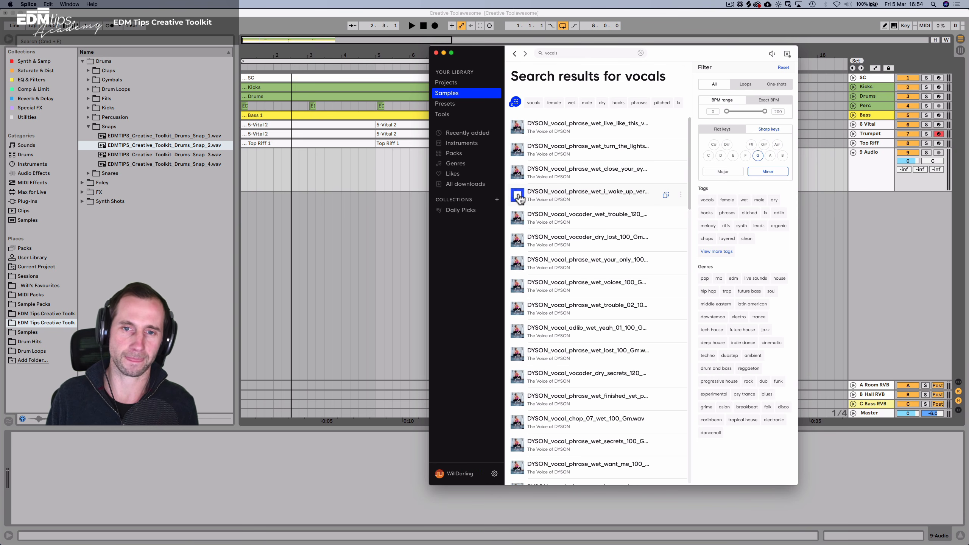
pyautogui.click(517, 220)
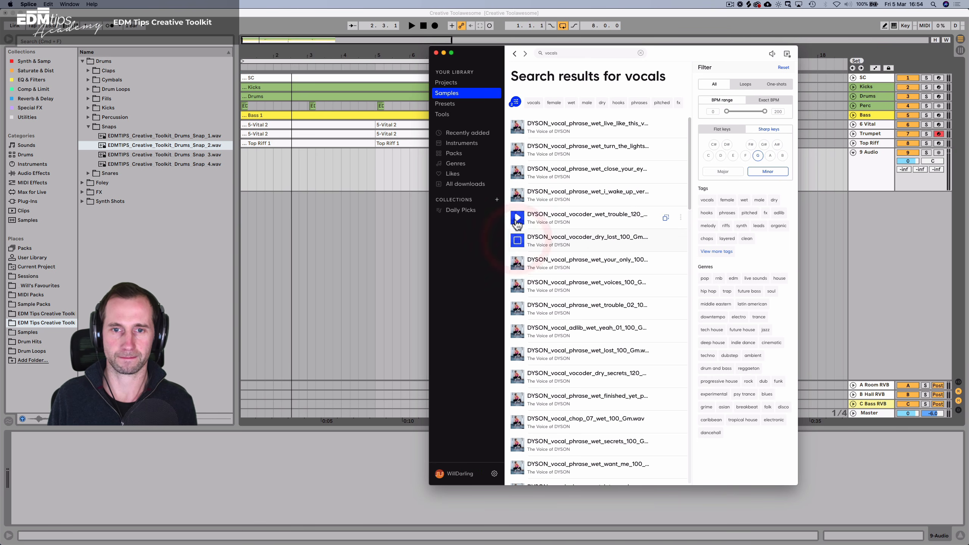
pyautogui.click(517, 218)
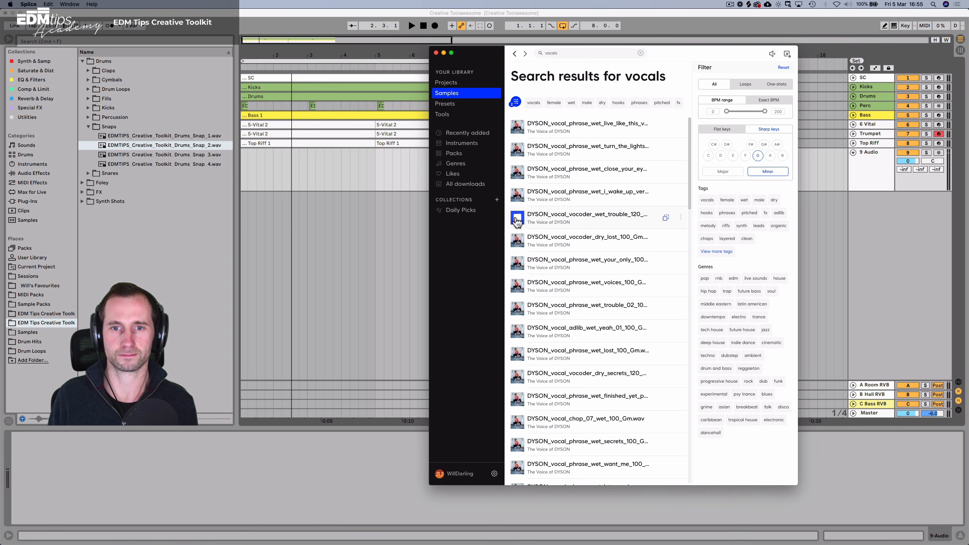
pyautogui.press('space')
# Move the Splice window clear of the empty arrangement area, audition more phrases, and place DYSON_vocal_vocoder_wet_trouble_120_Gm on audio track 9 at 12.4.1.
pyautogui.moveTo(465, 54); pyautogui.dragTo(94, 69)
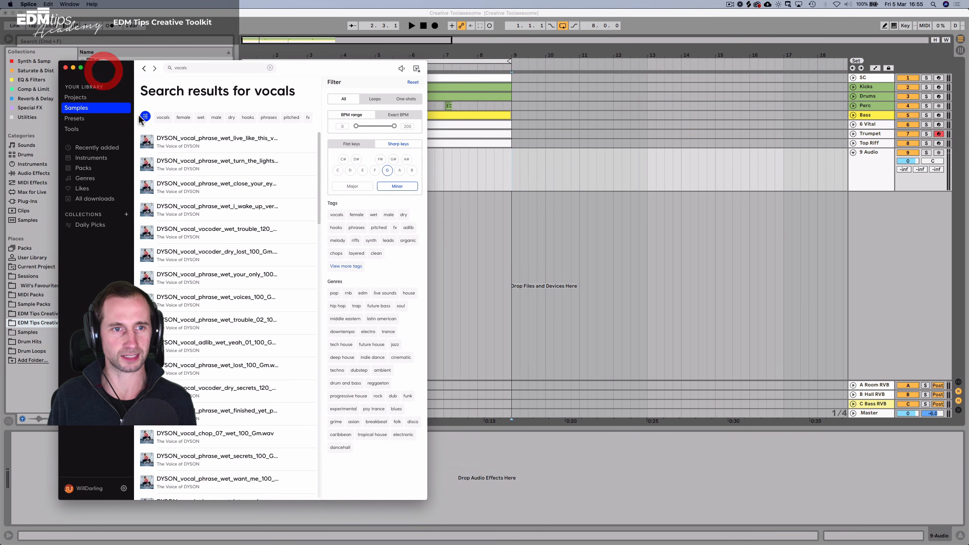
pyautogui.click(151, 142)
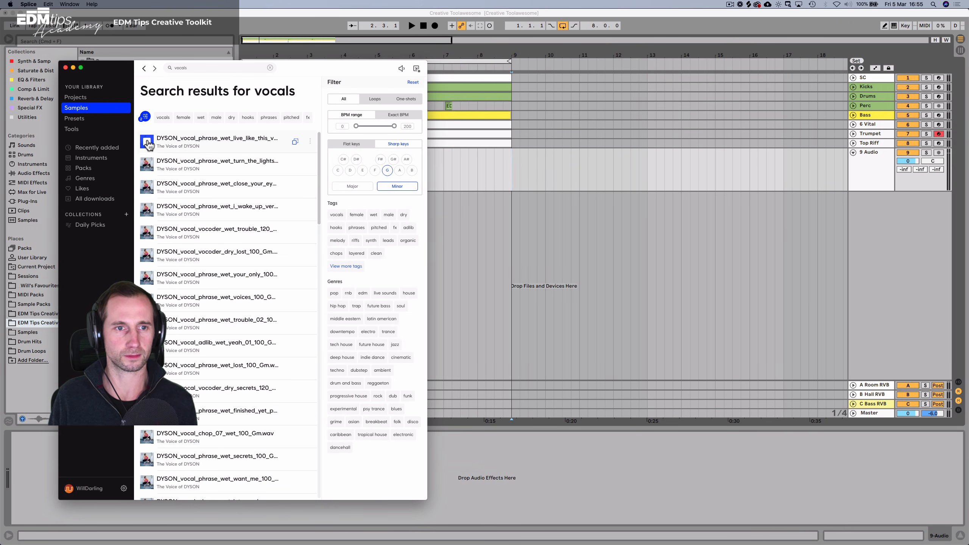
pyautogui.click(147, 166)
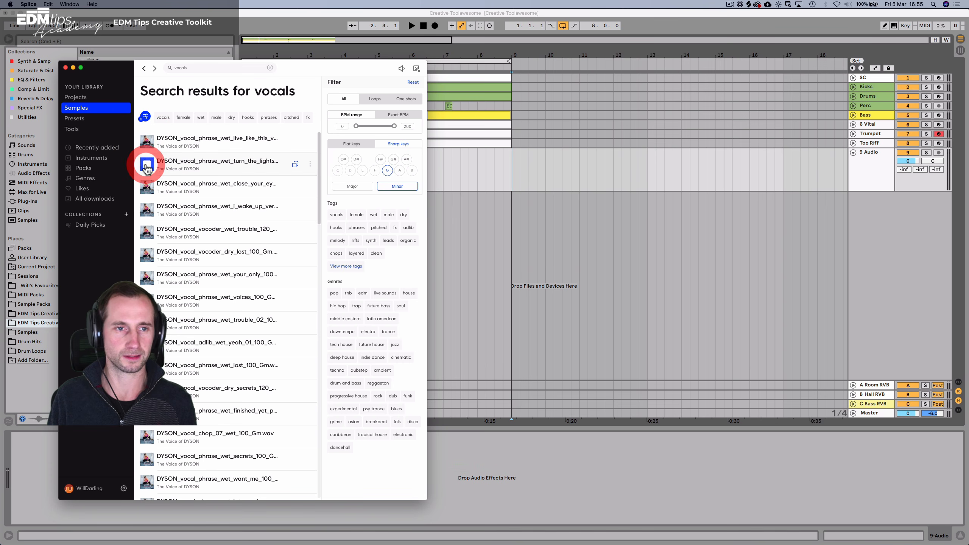
pyautogui.click(147, 189)
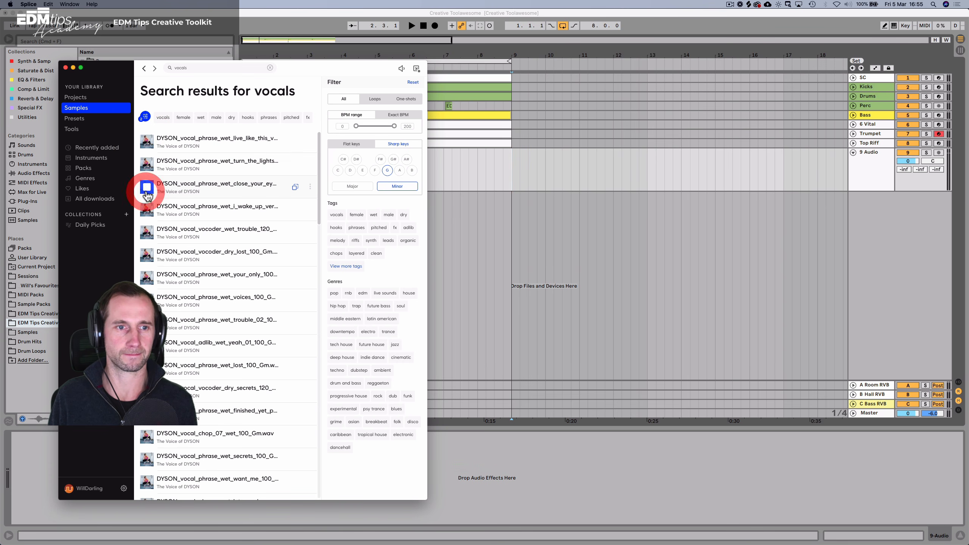
pyautogui.press('space')
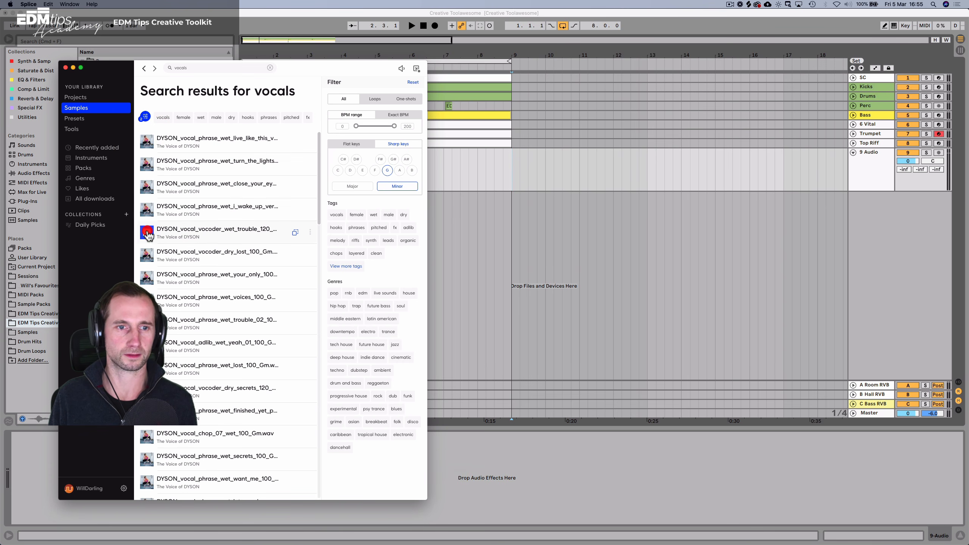
pyautogui.moveTo(148, 236); pyautogui.dragTo(643, 158)
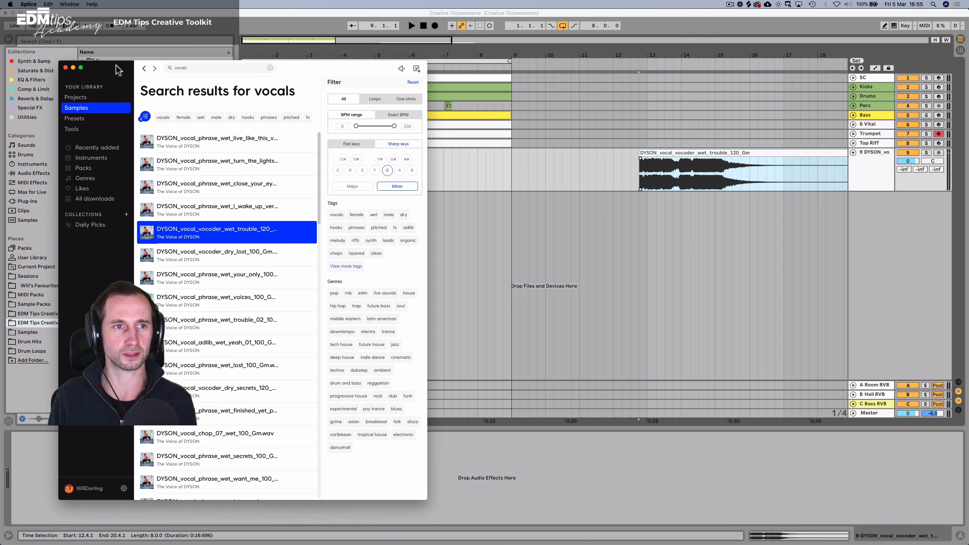
# Switch to Ableton Live, reset the vocal clip's warping, set its segment BPM to 120 and choose the Complex Pro warp mode.
pyautogui.click(568, 116)
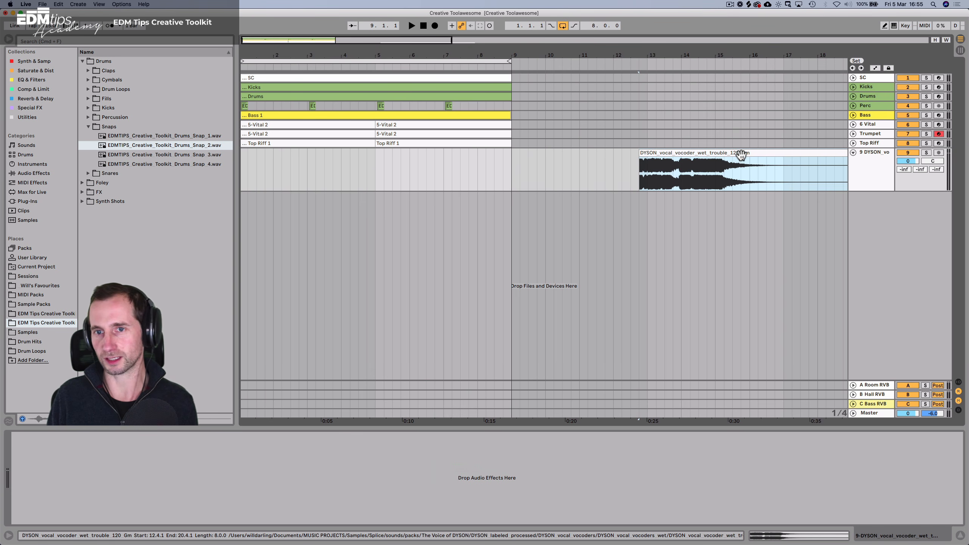
pyautogui.doubleClick(741, 153)
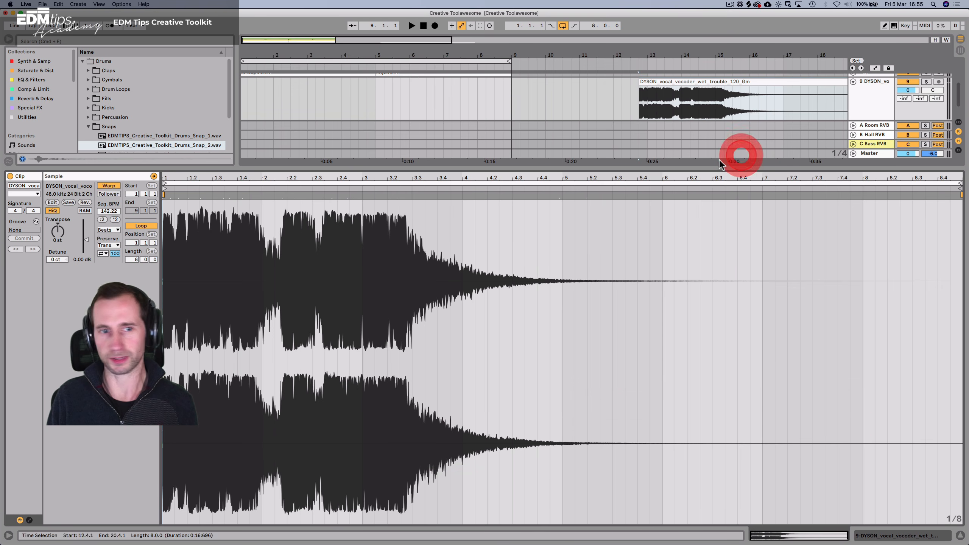
pyautogui.click(104, 187)
pyautogui.click(104, 186)
pyautogui.click(102, 210)
pyautogui.write('12')
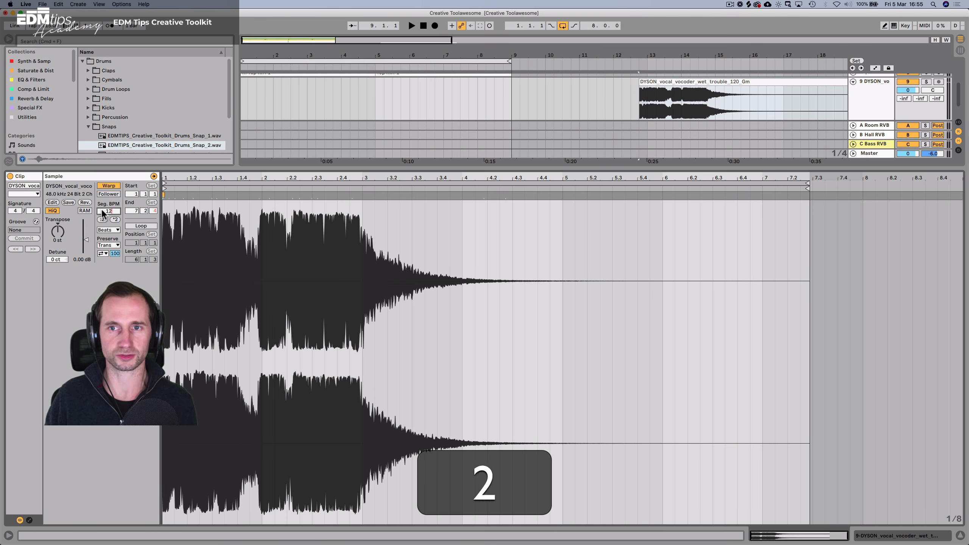
pyautogui.write('0')
pyautogui.press('Return')
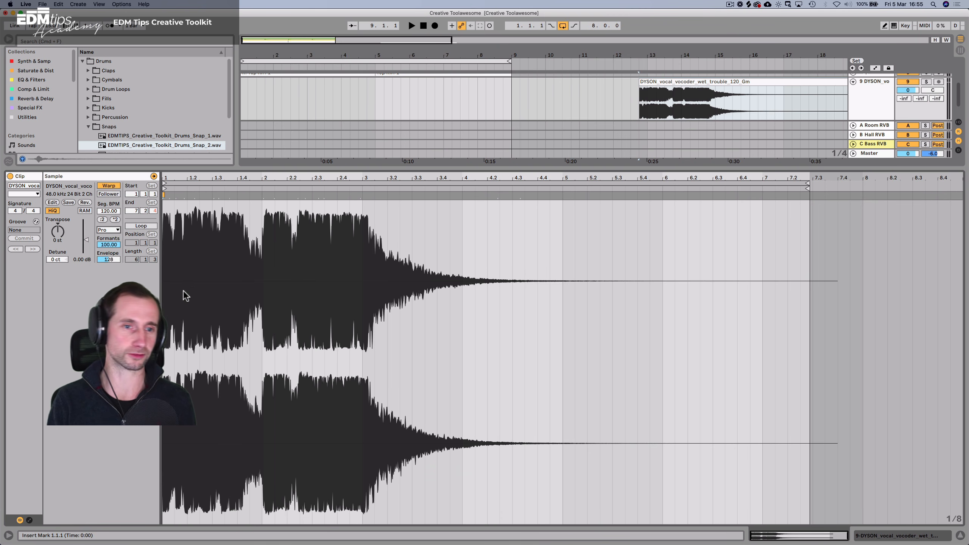
# Duplicate the eight-bar clips of all the instrument and drum tracks and extend the arrangement loop to 16 bars.
pyautogui.hotkey('shift', 'Tab')
pyautogui.click(462, 173)
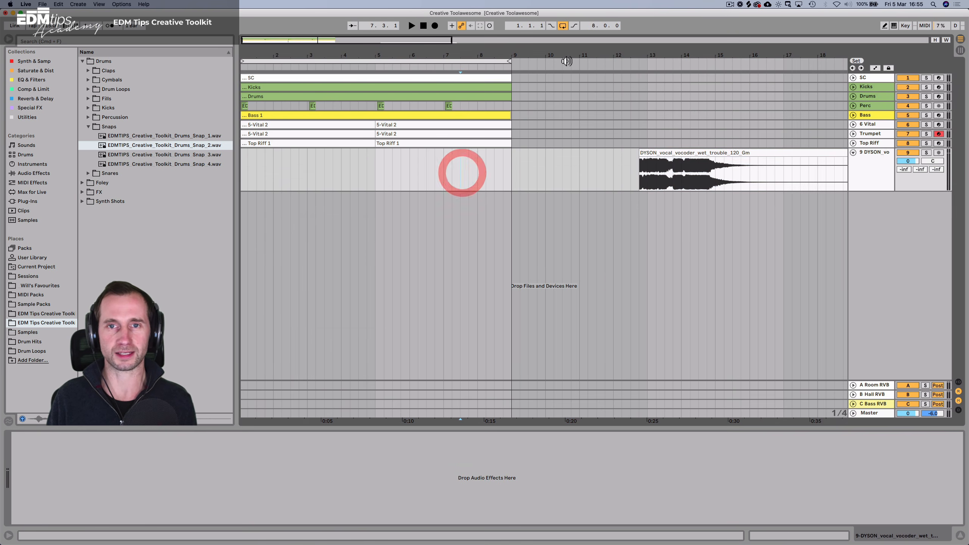
pyautogui.moveTo(567, 57); pyautogui.dragTo(345, 57)
pyautogui.moveTo(329, 144); pyautogui.dragTo(232, 58)
pyautogui.press('cmd+d')
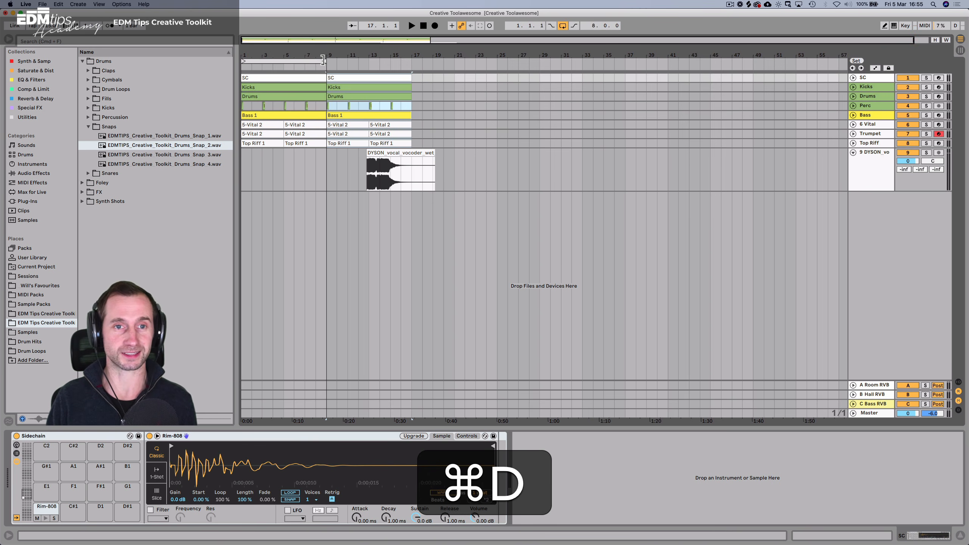
pyautogui.moveTo(323, 60); pyautogui.dragTo(408, 59)
# Move the vocal clip to start at 8.4.1, just before the duplicated section, and save the set.
pyautogui.click(338, 161)
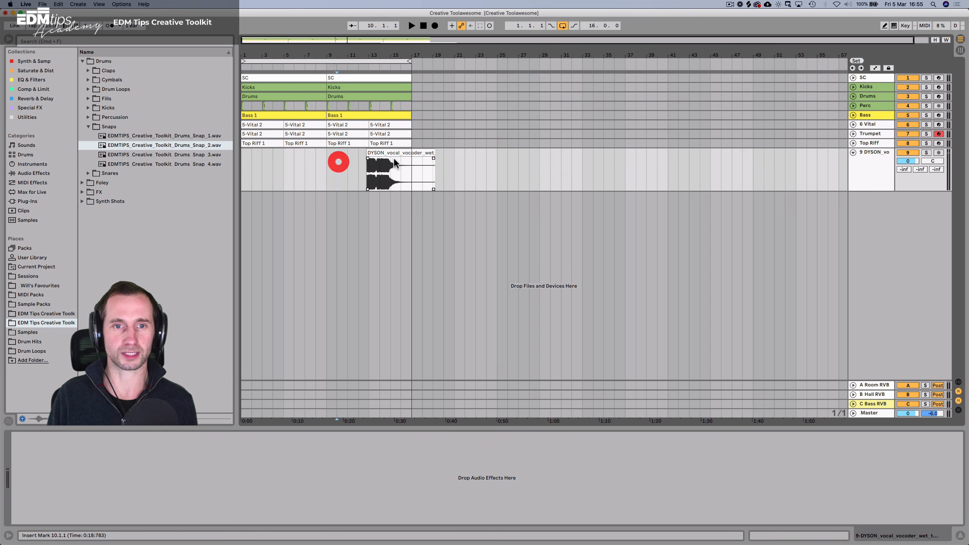
pyautogui.moveTo(396, 154); pyautogui.dragTo(353, 155)
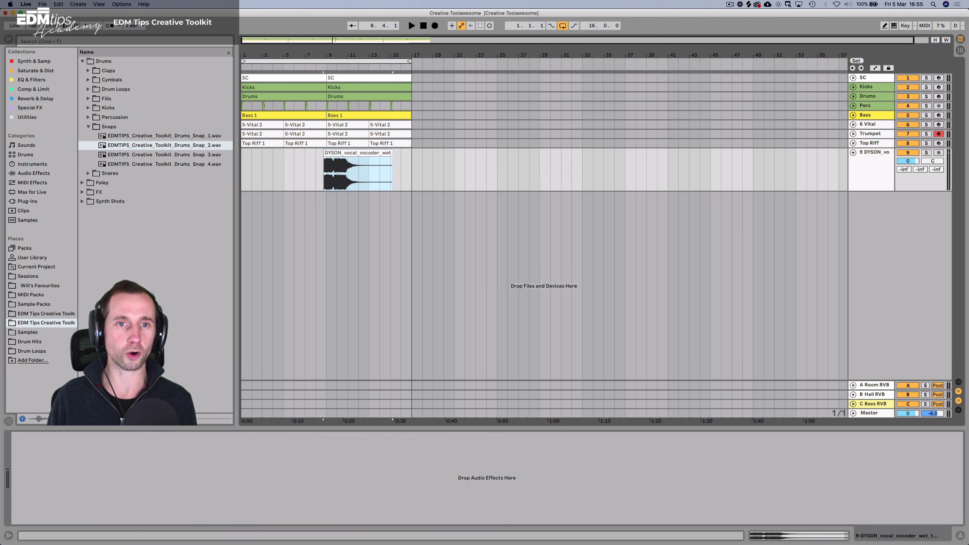
pyautogui.moveTo(330, 56); pyautogui.dragTo(377, 56)
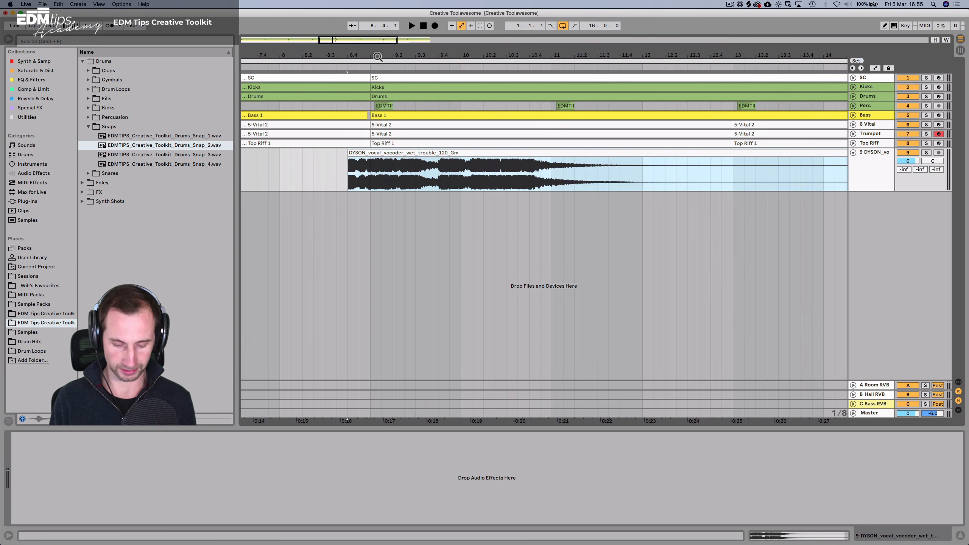
pyautogui.press('super+s')
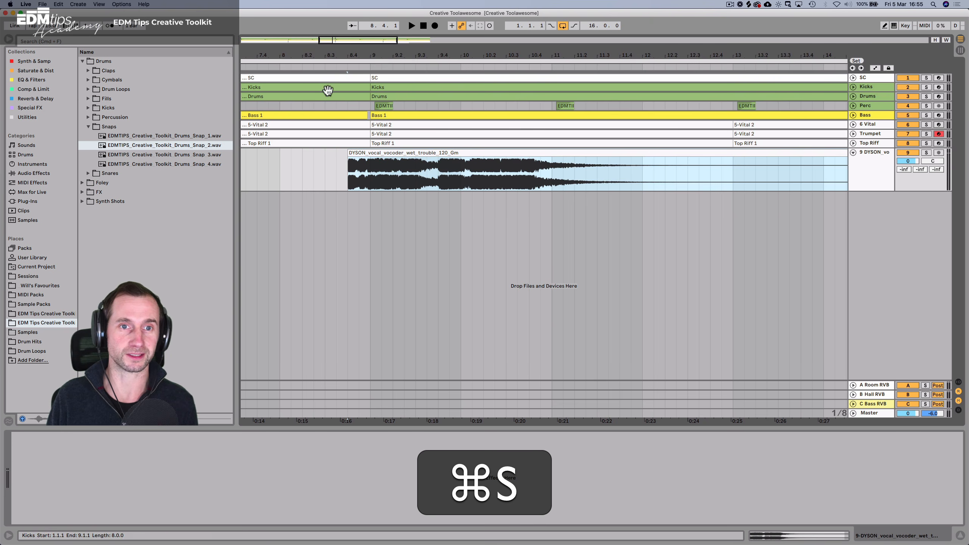
# Lower the vocal track's volume to -13.1 dB and listen to the vocal's entry in the full mix.
pyautogui.click(317, 65)
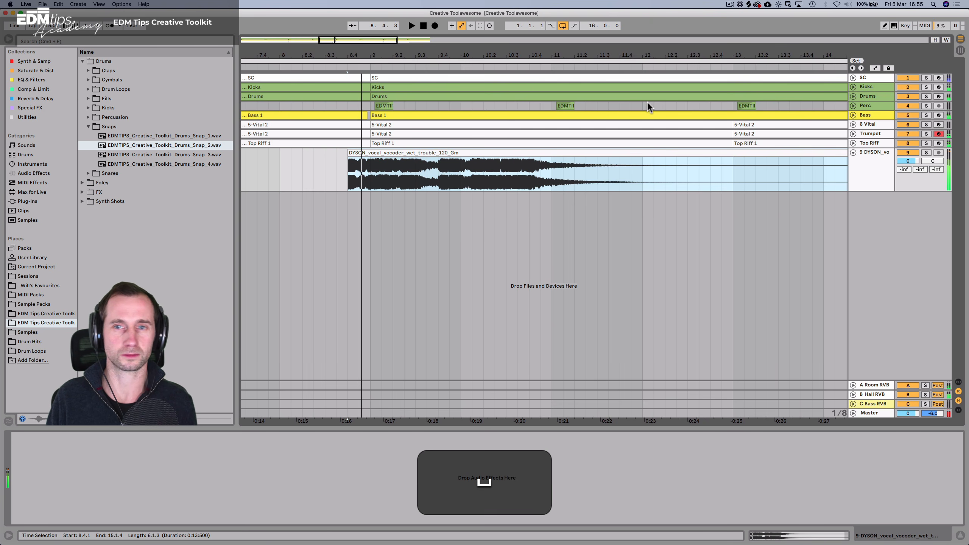
pyautogui.moveTo(902, 156); pyautogui.dragTo(902, 157)
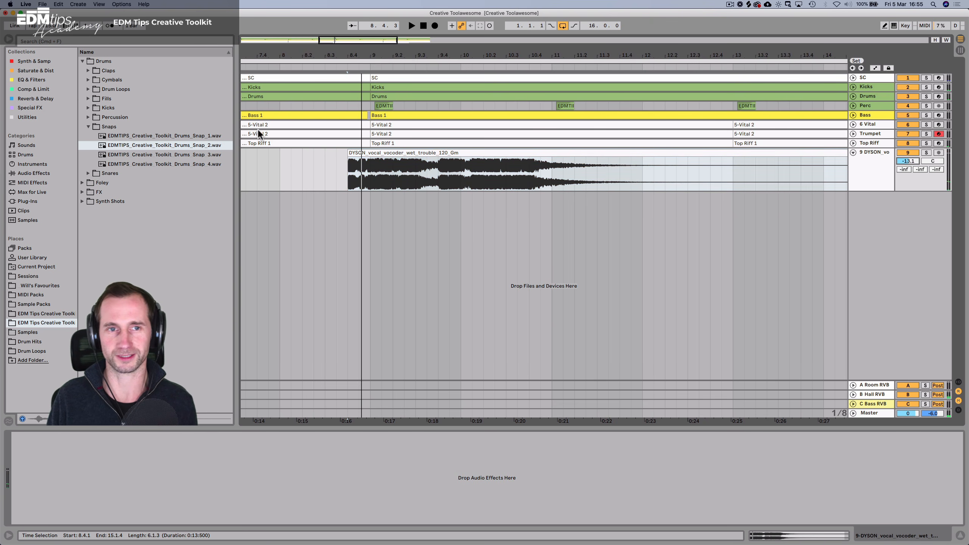
pyautogui.click(249, 69)
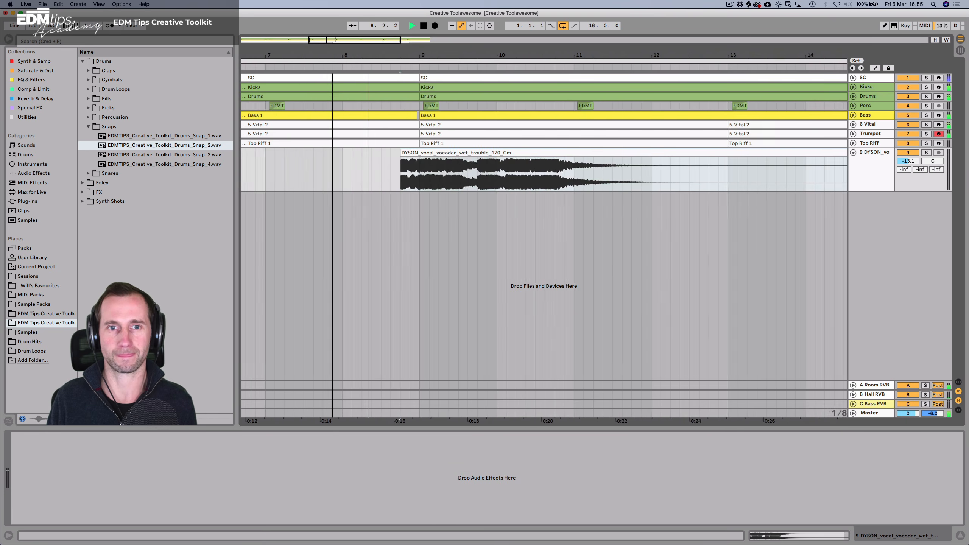
pyautogui.press('space')
pyautogui.moveTo(343, 56); pyautogui.dragTo(347, 59)
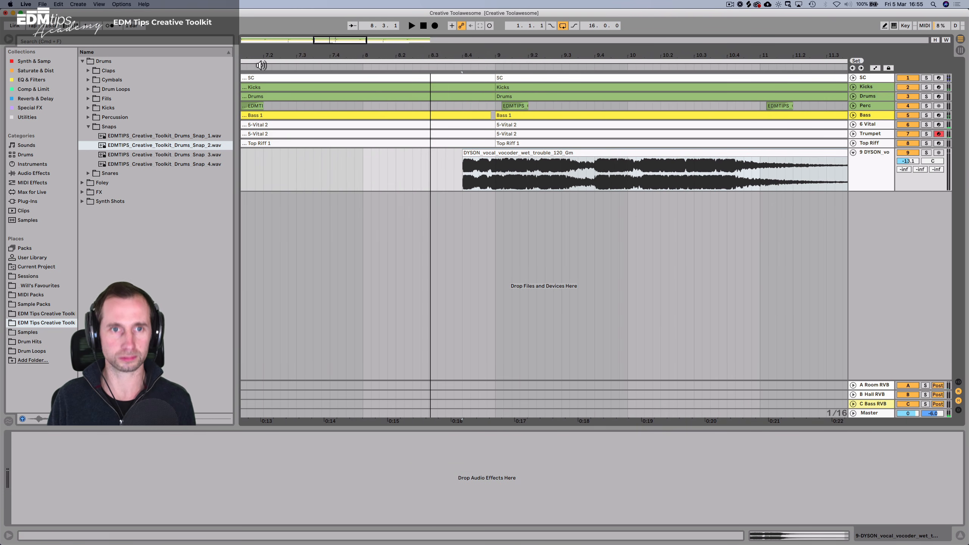
pyautogui.click(247, 68)
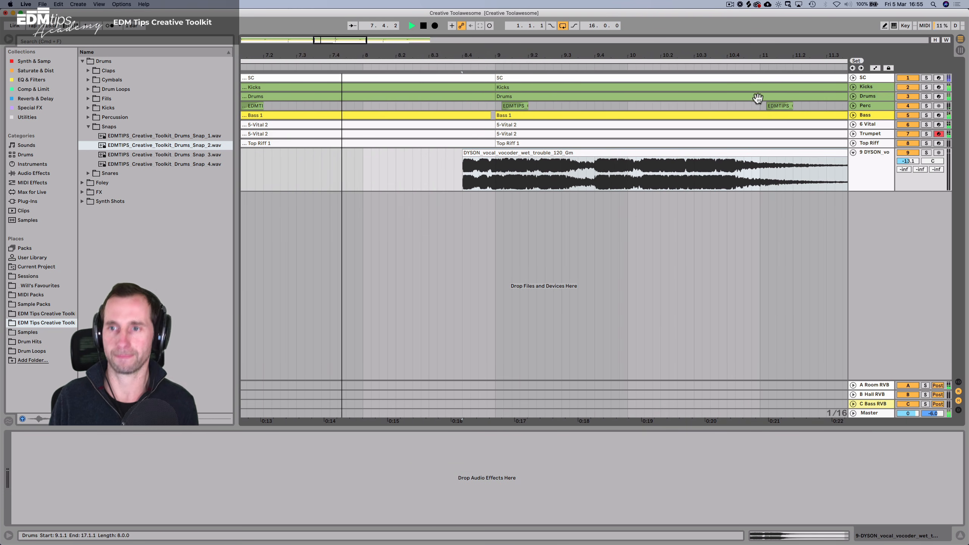
pyautogui.click(536, 179)
pyautogui.press('space')
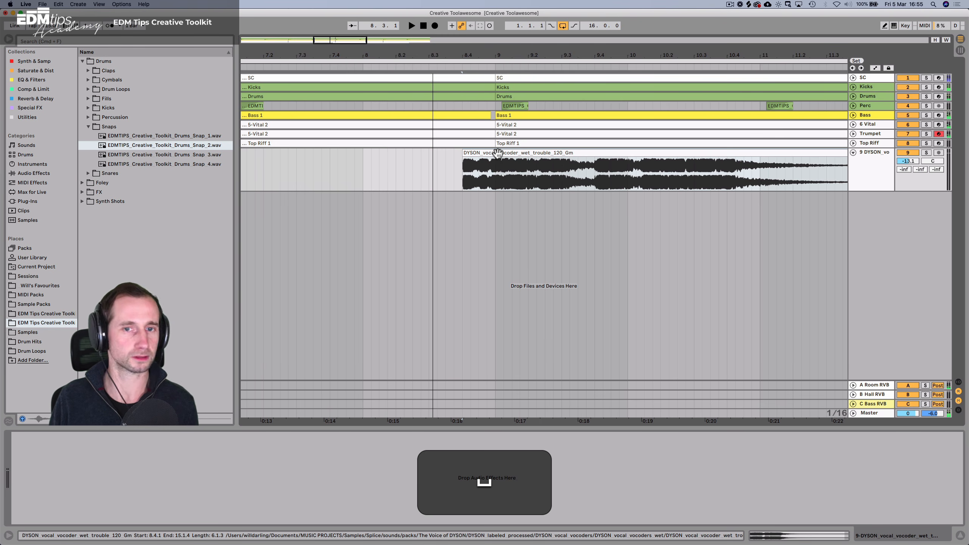
# Move the vocal clip earlier so it starts at 8.3.1 and open its sample view.
pyautogui.click(430, 160)
pyautogui.moveTo(476, 154); pyautogui.dragTo(442, 154)
pyautogui.doubleClick(442, 153)
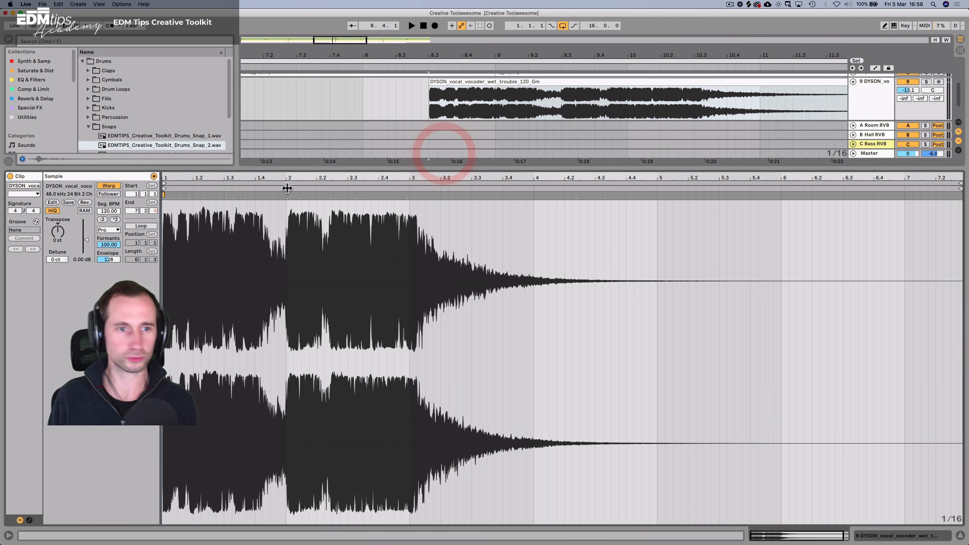
# Play the opening of the vocal repeatedly and examine how its syllables in the waveform line up with the beat.
pyautogui.press('space')
pyautogui.moveTo(168, 177)
pyautogui.mouseDown()
pyautogui.moveTo(168, 210)
pyautogui.moveTo(164, 176)
pyautogui.mouseUp()
pyautogui.press('space')
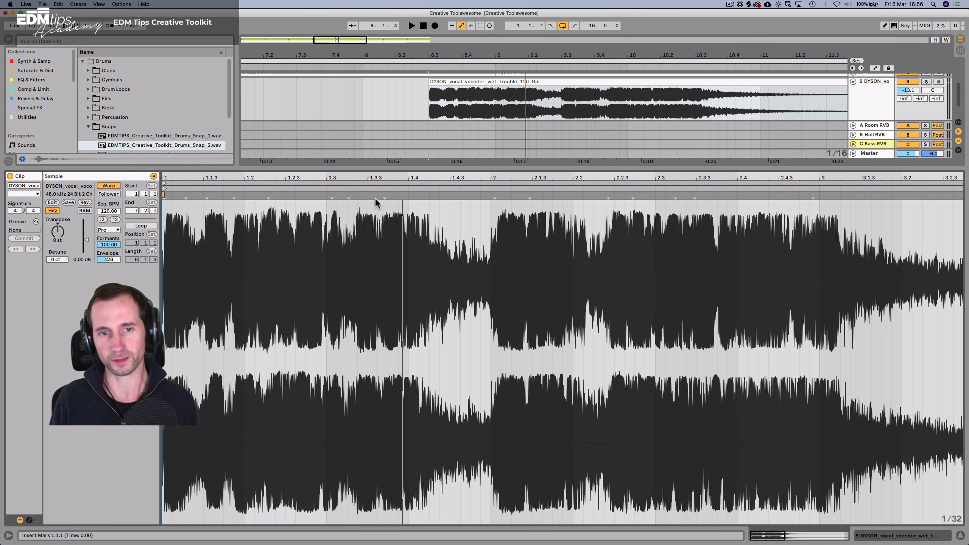
pyautogui.press('space')
pyautogui.press('space')
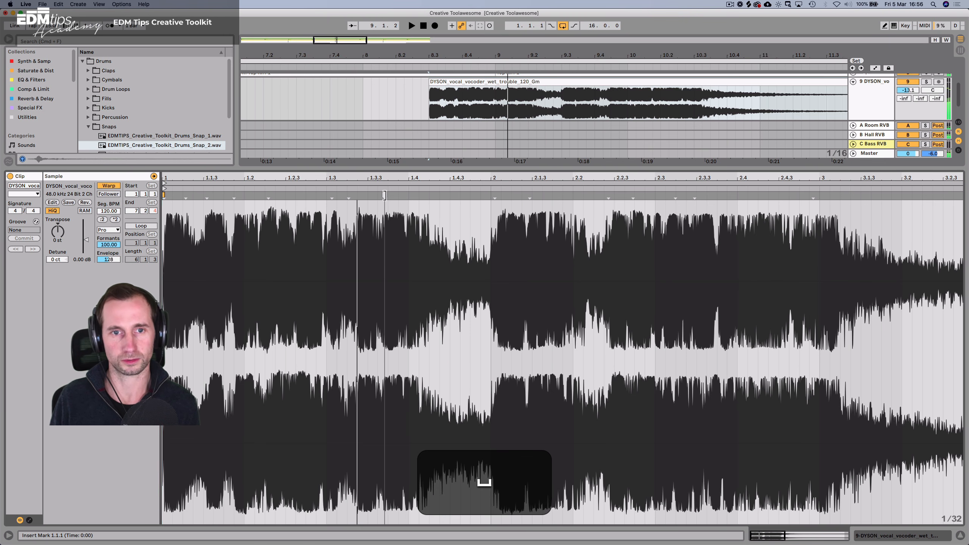
pyautogui.press('space')
pyautogui.press('space')
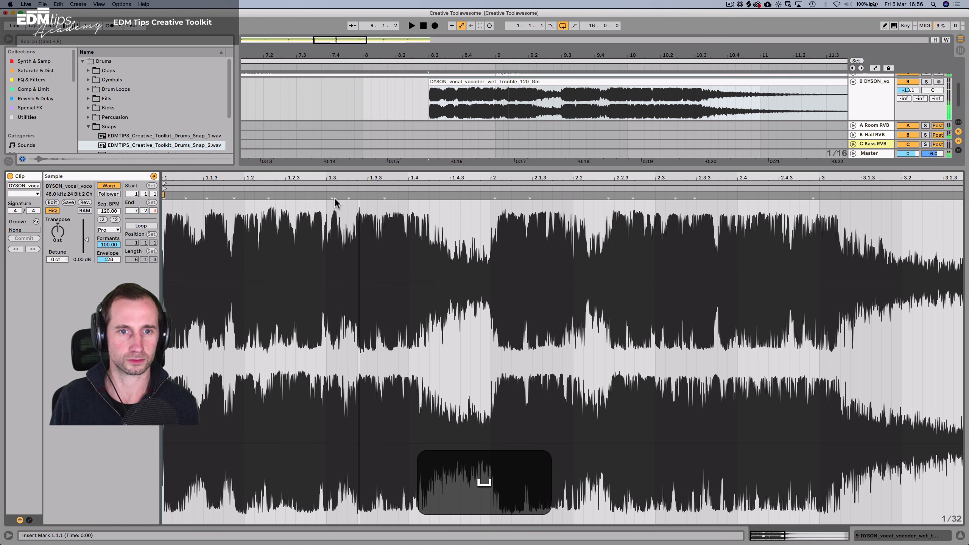
pyautogui.press('space')
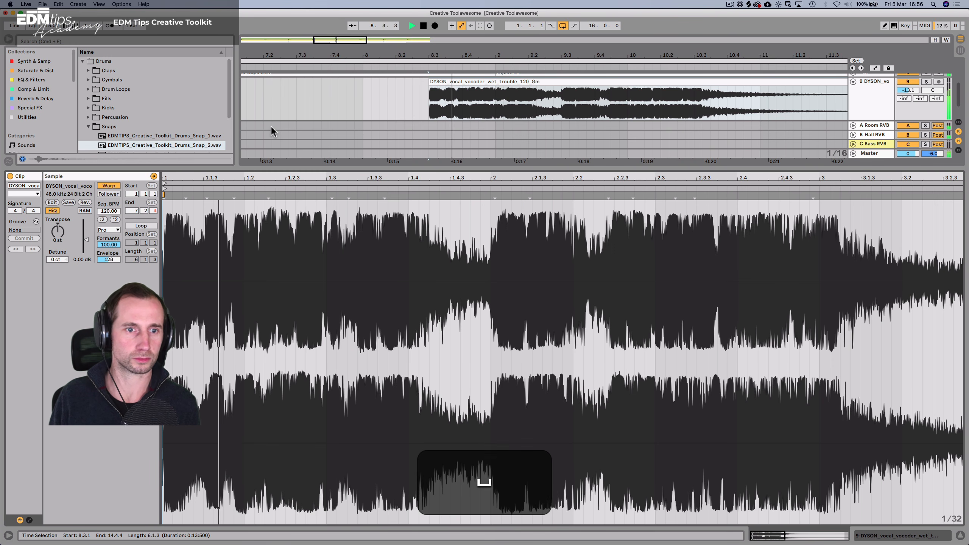
pyautogui.press('space')
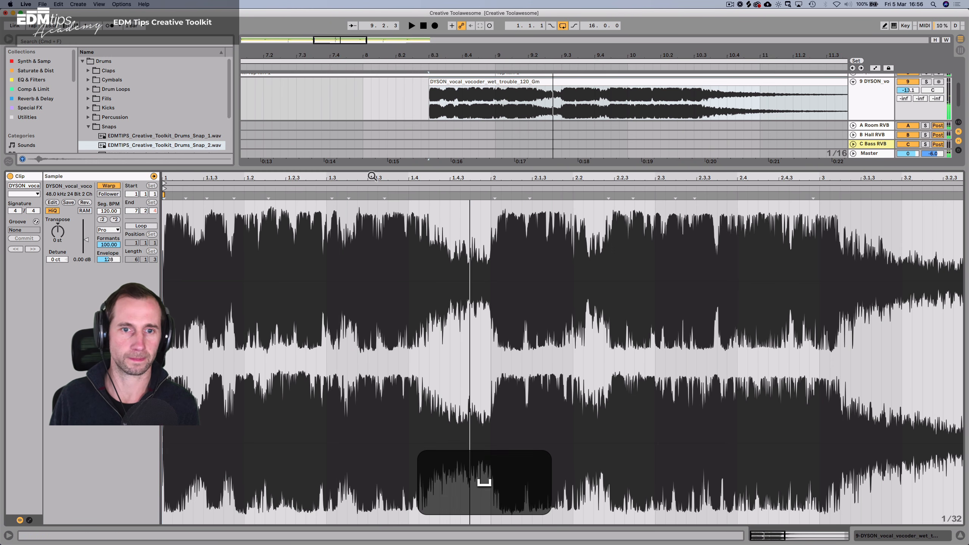
pyautogui.press('space')
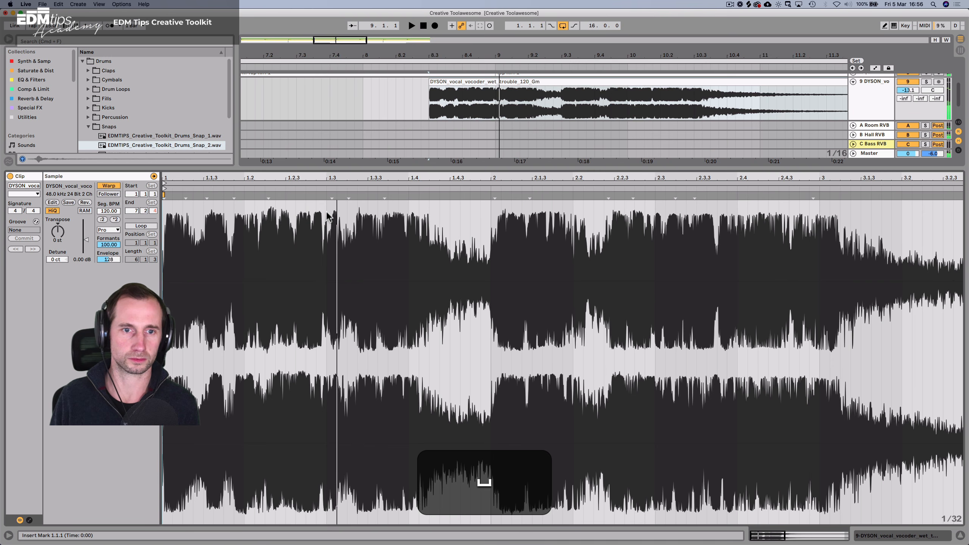
# Replay the vocal from 9.1.1 and from its start, and compare its syllables with the waveform's transients and the beat.
pyautogui.click(328, 215)
pyautogui.click(493, 100)
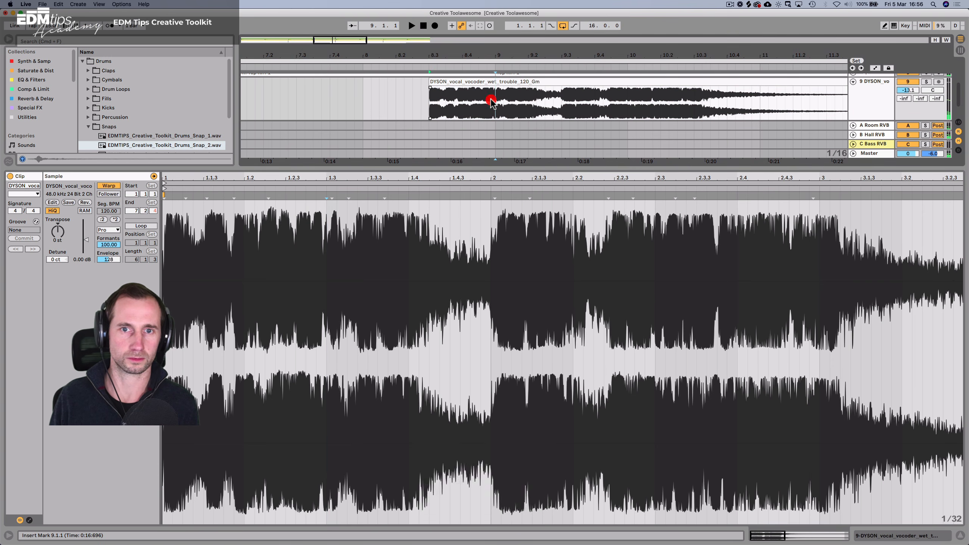
pyautogui.press('space')
pyautogui.press('space')
pyautogui.press('space')
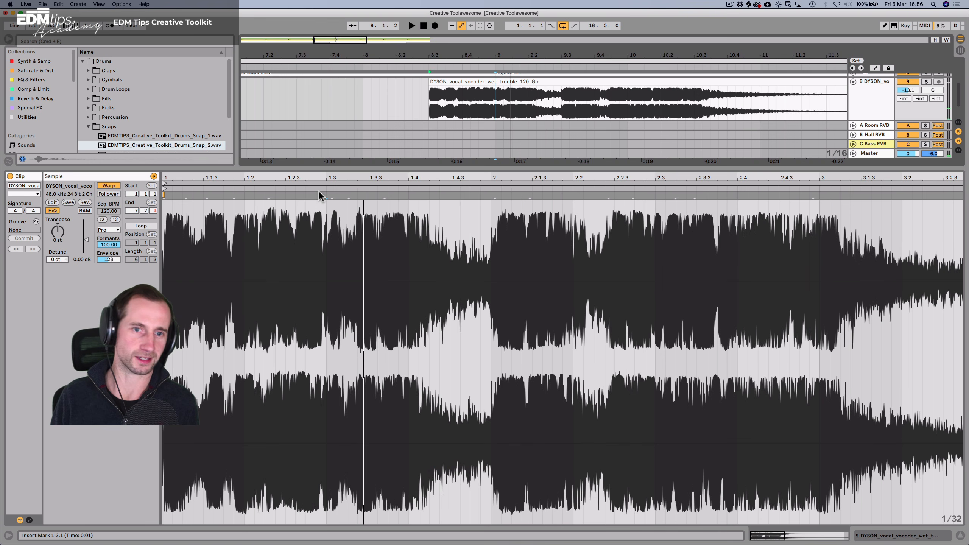
pyautogui.press('super')
pyautogui.press('space')
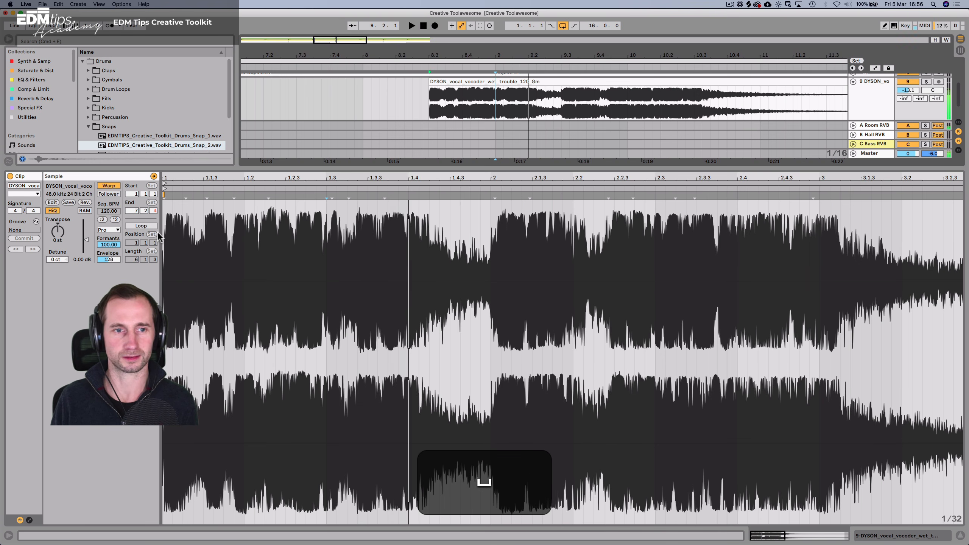
pyautogui.click(166, 234)
pyautogui.press('space')
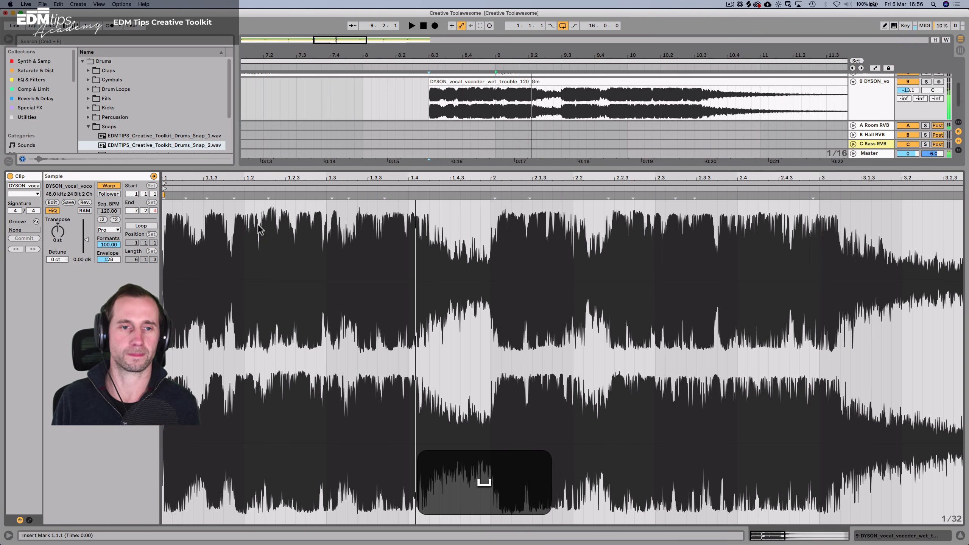
pyautogui.click(430, 91)
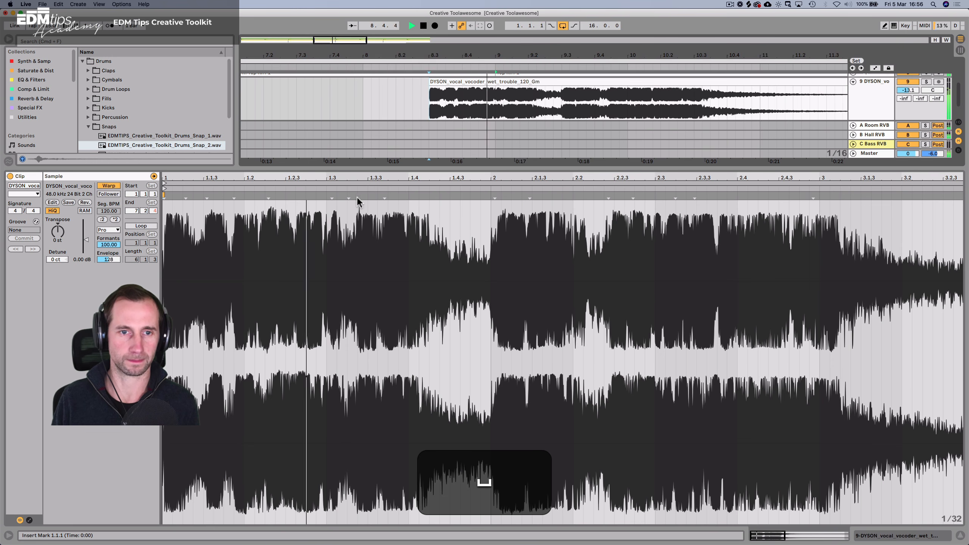
# Add warp markers around 1.3 in the vocal, moving the transient just after 1.3 back past 1.2.4 and the following one to 1.3.1.
pyautogui.press('super')
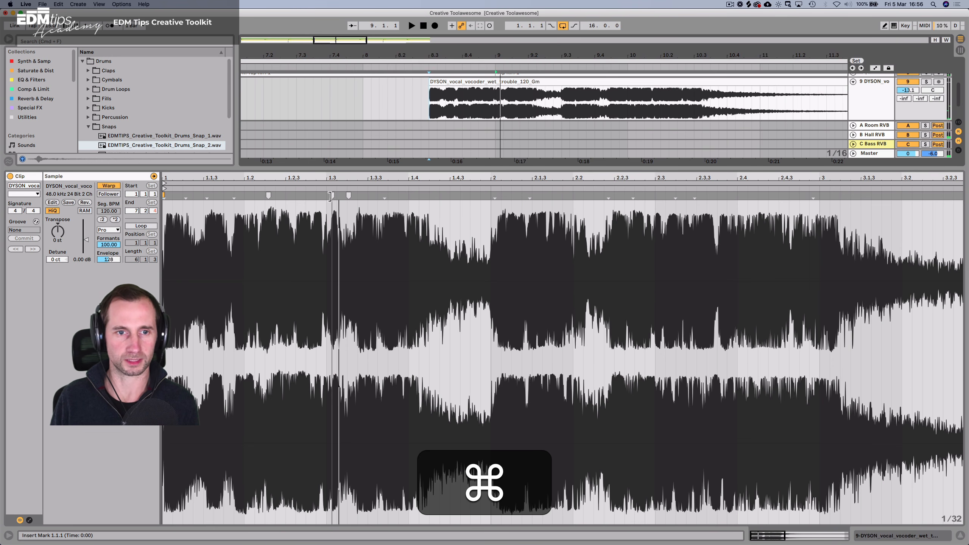
pyautogui.moveTo(331, 195); pyautogui.dragTo(316, 196)
pyautogui.click(348, 194)
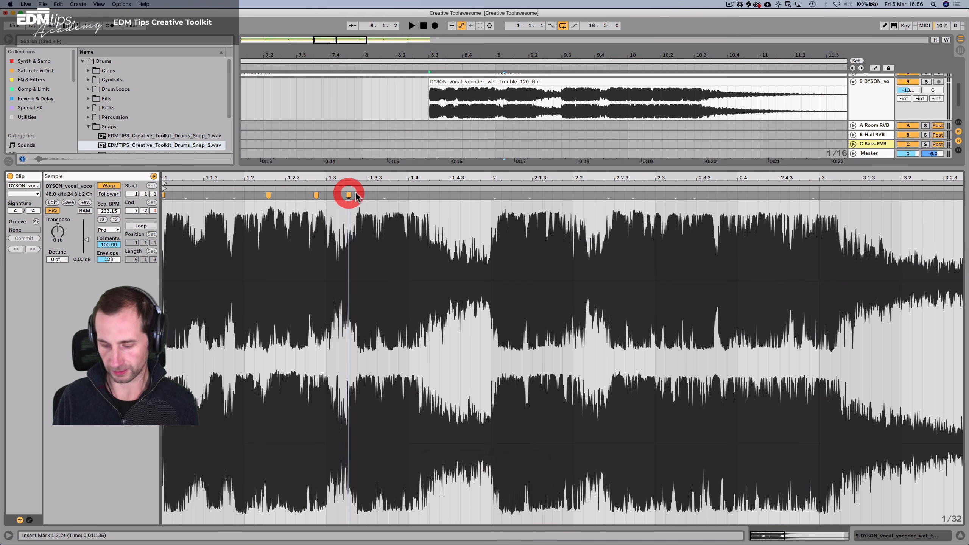
pyautogui.press('super')
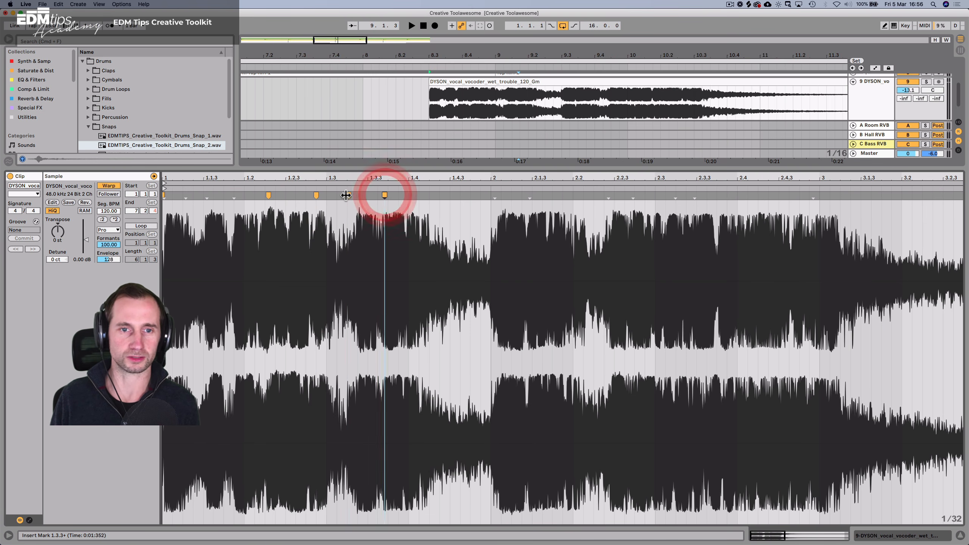
pyautogui.moveTo(349, 195); pyautogui.dragTo(326, 195)
pyautogui.press('space')
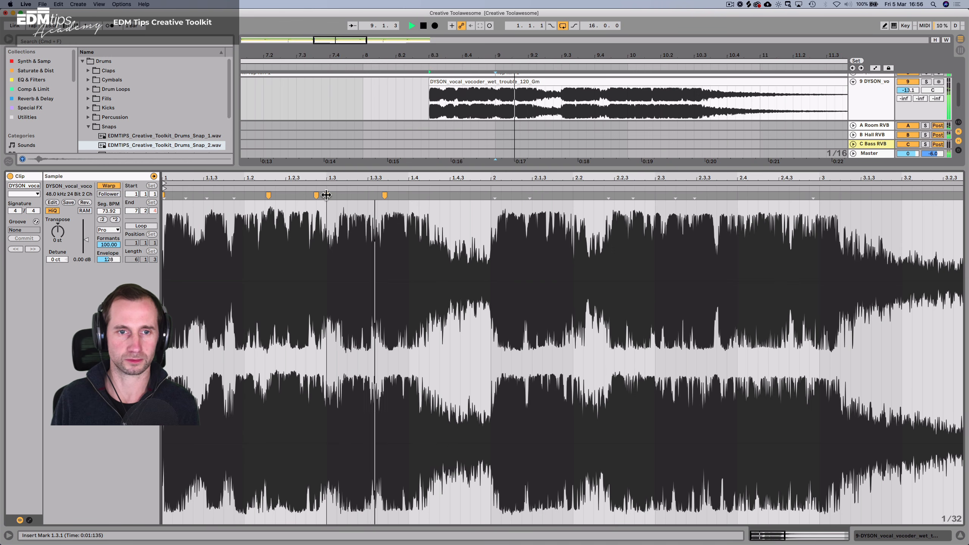
pyautogui.press('space')
pyautogui.click(325, 195)
# Pin the vocal with a warp marker at the transient just after 2.1, move the marker near 1.3.3 to 1.3.2, and listen.
pyautogui.doubleClick(493, 195)
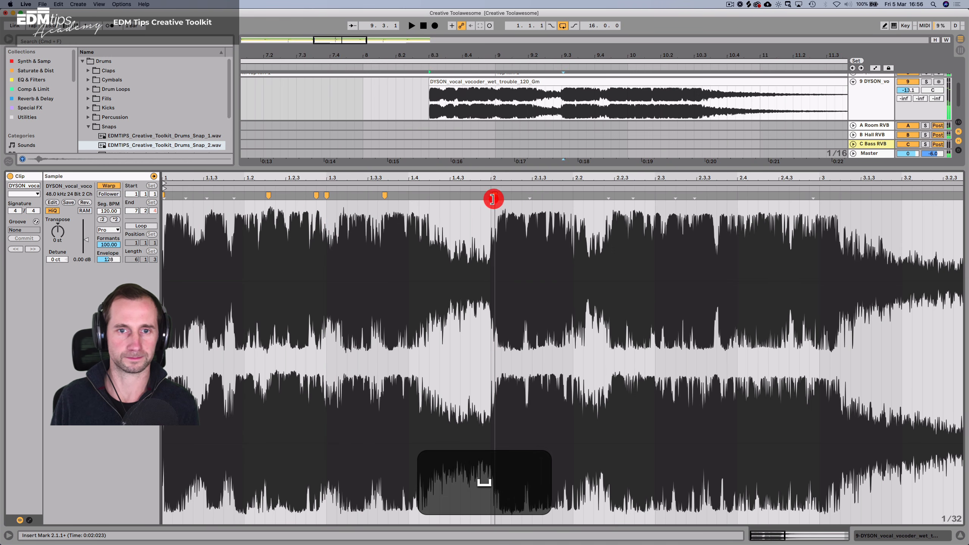
pyautogui.doubleClick(383, 195)
pyautogui.moveTo(382, 195); pyautogui.dragTo(358, 195)
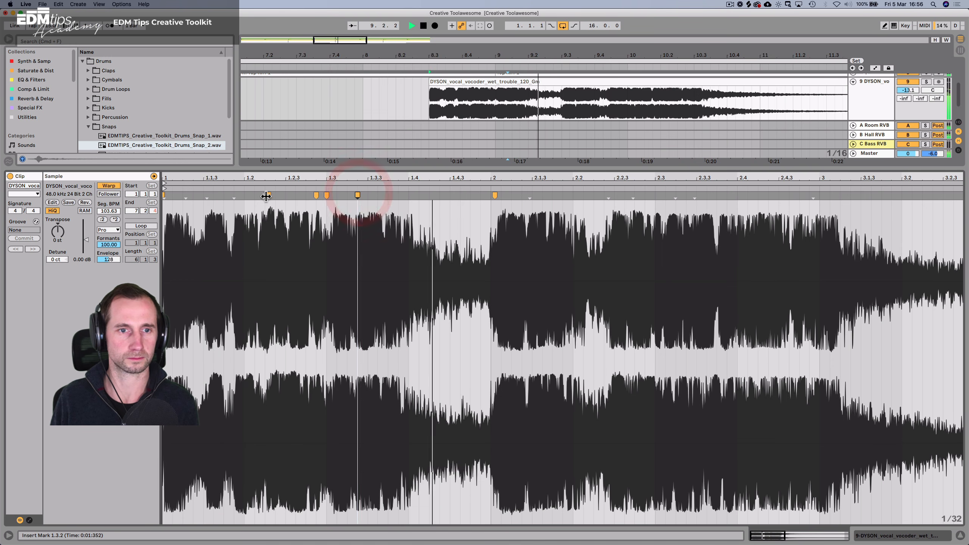
pyautogui.press('space')
pyautogui.press('space')
# Move the warp marker after 1.2.2 earlier, to just before 1.2.2, and play the vocal to check its timing.
pyautogui.moveTo(268, 195); pyautogui.dragTo(264, 196)
pyautogui.press('space')
pyautogui.press('space')
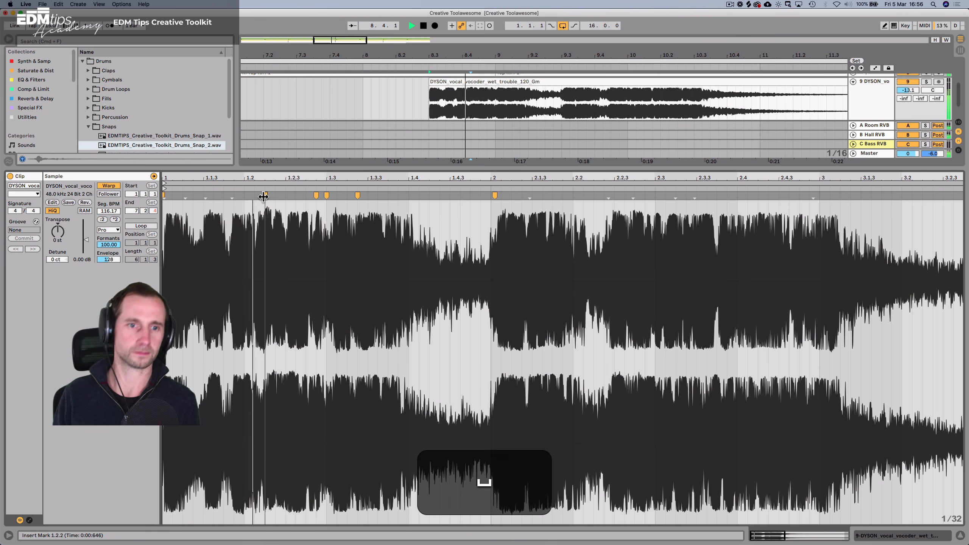
pyautogui.press('space')
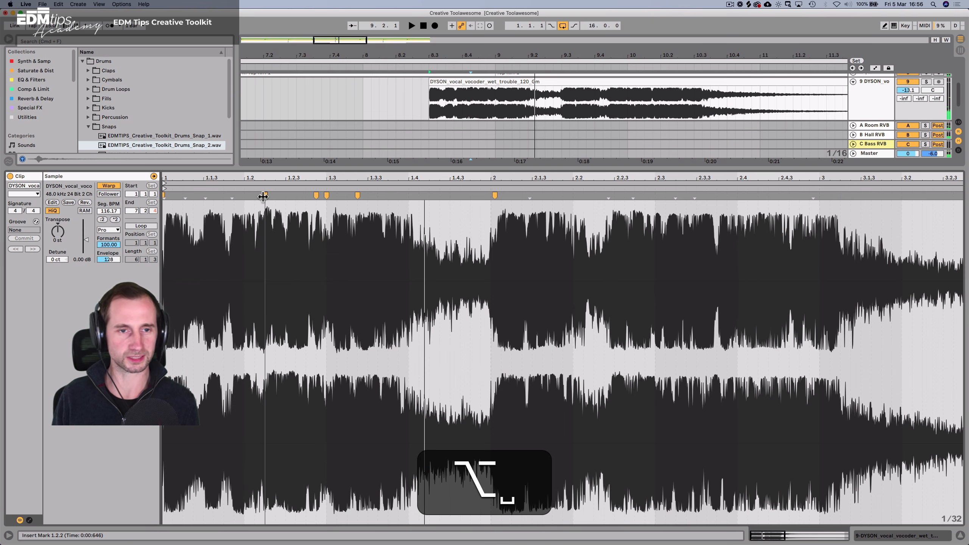
pyautogui.moveTo(263, 197); pyautogui.dragTo(258, 197)
pyautogui.press('space')
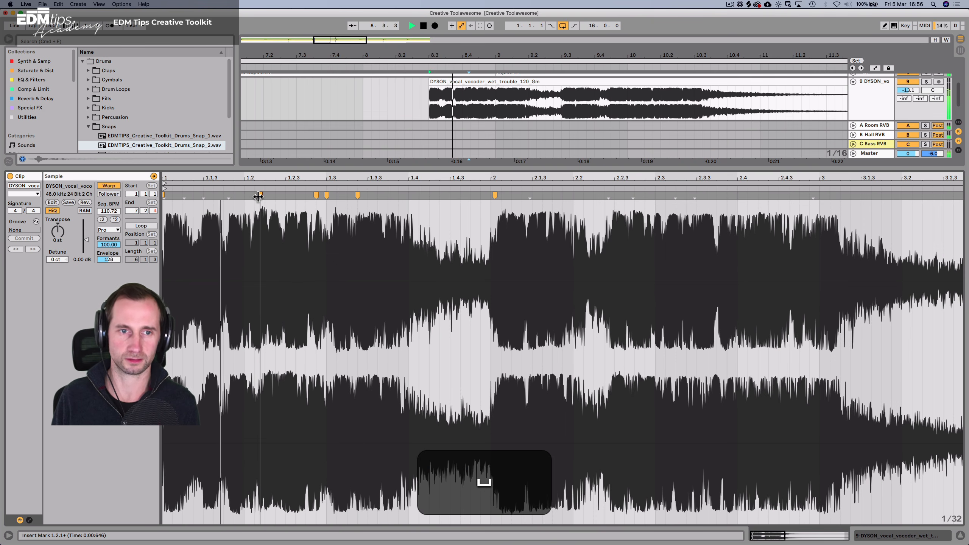
pyautogui.press('space')
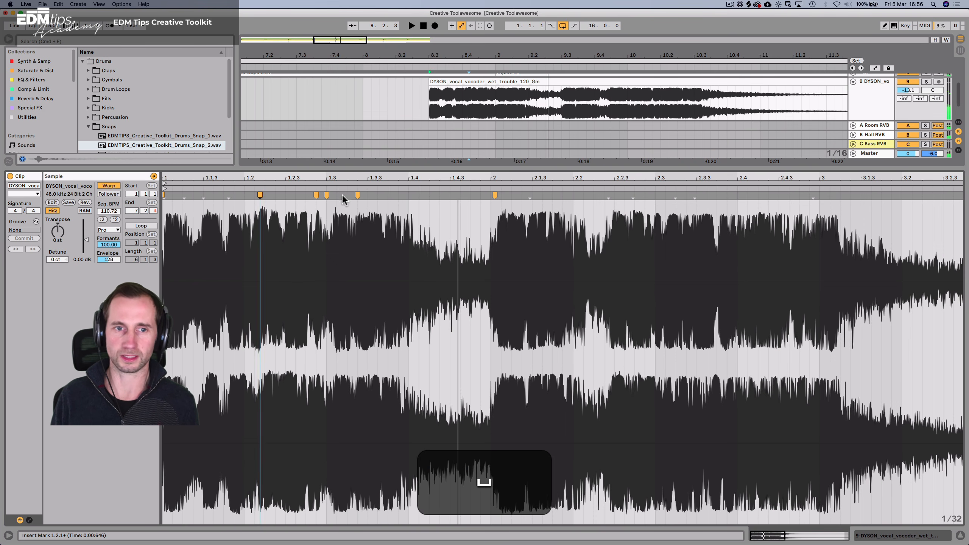
# Nudge the warp marker just after 1.2.4 slightly earlier, off the grid, and listen to the phrase.
pyautogui.moveTo(316, 195); pyautogui.dragTo(313, 196)
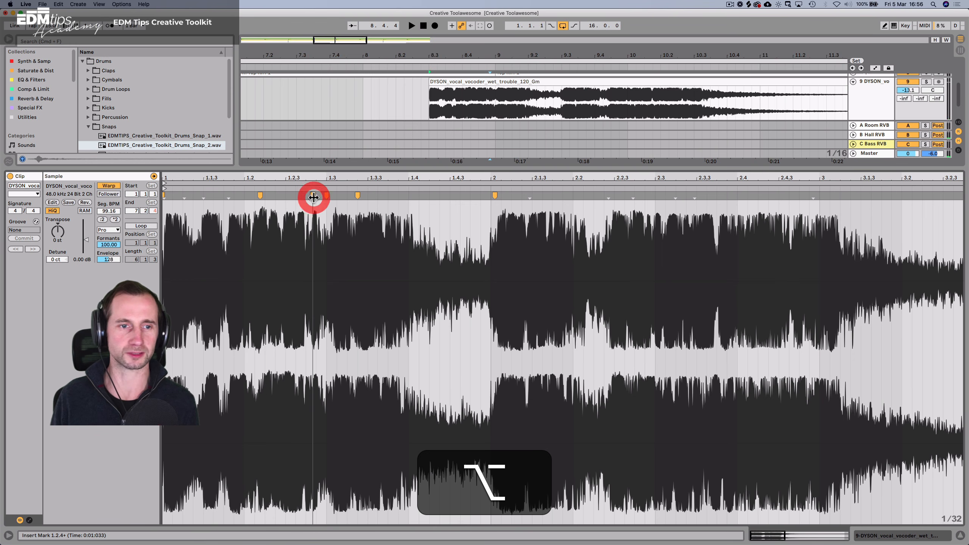
pyautogui.press('space')
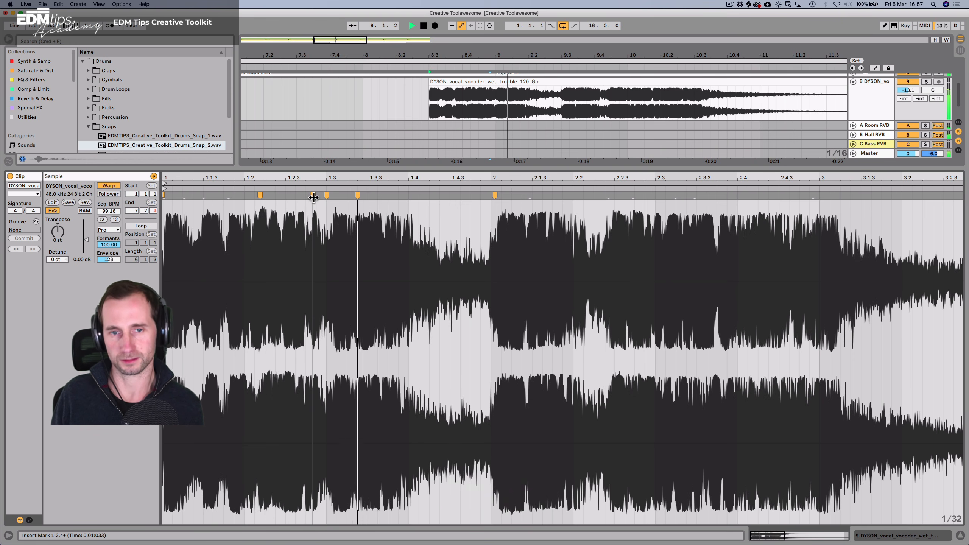
pyautogui.press('space')
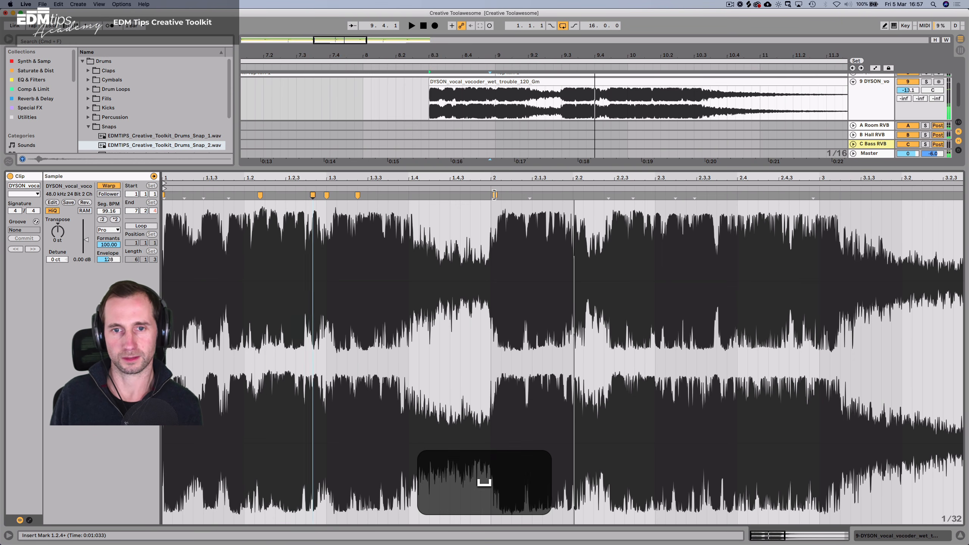
# Move the warp marker at the start of the second phrase, near 2.1, back to 1.4.3 and play the result.
pyautogui.click(495, 195)
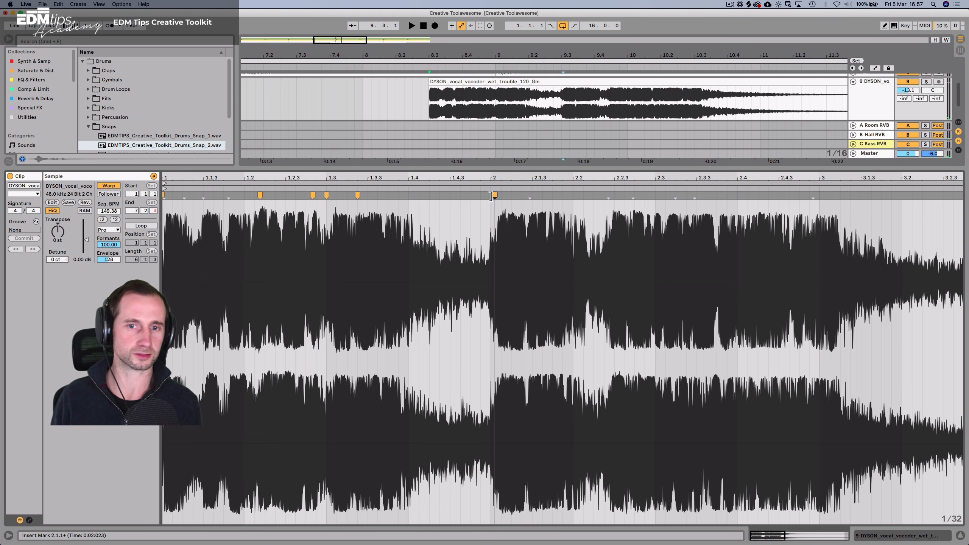
pyautogui.moveTo(491, 195); pyautogui.dragTo(450, 196)
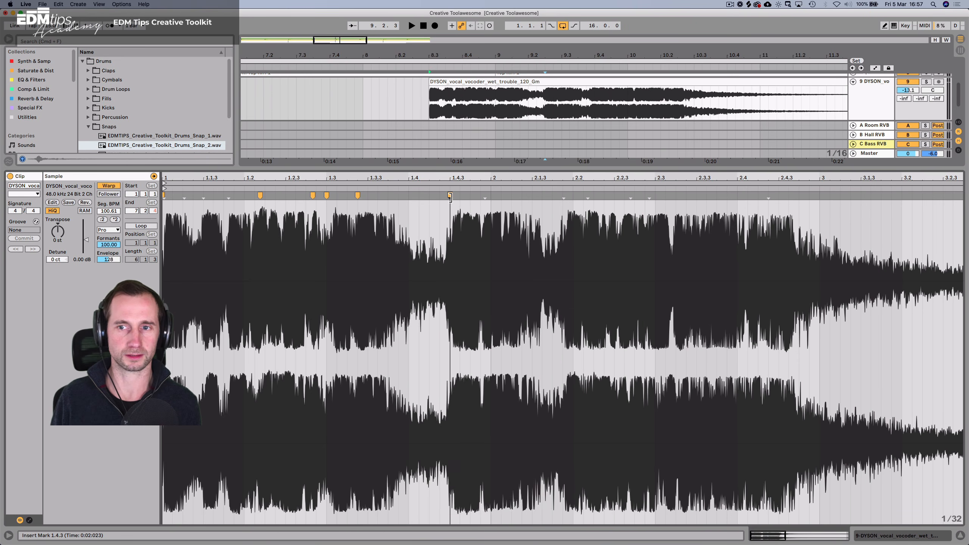
pyautogui.press('space')
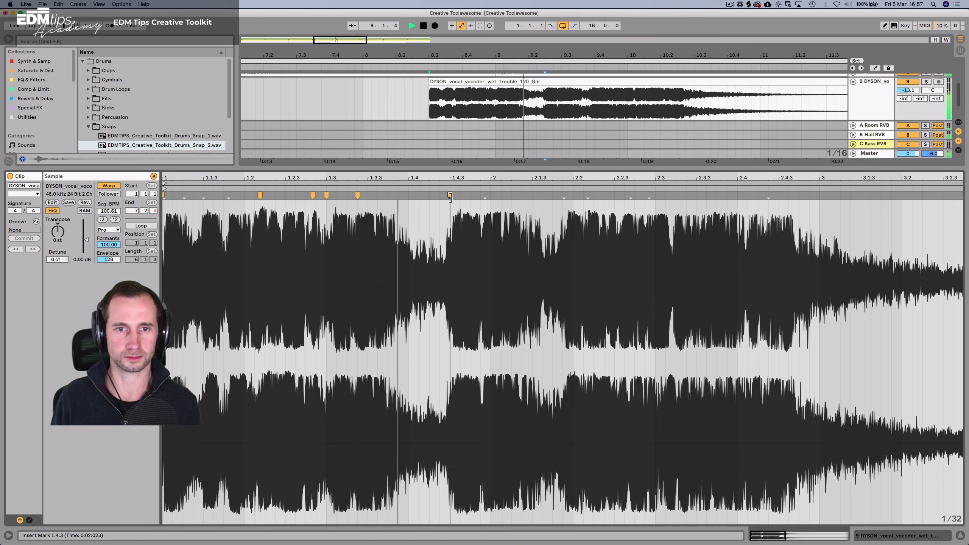
pyautogui.click(450, 195)
pyautogui.press('space')
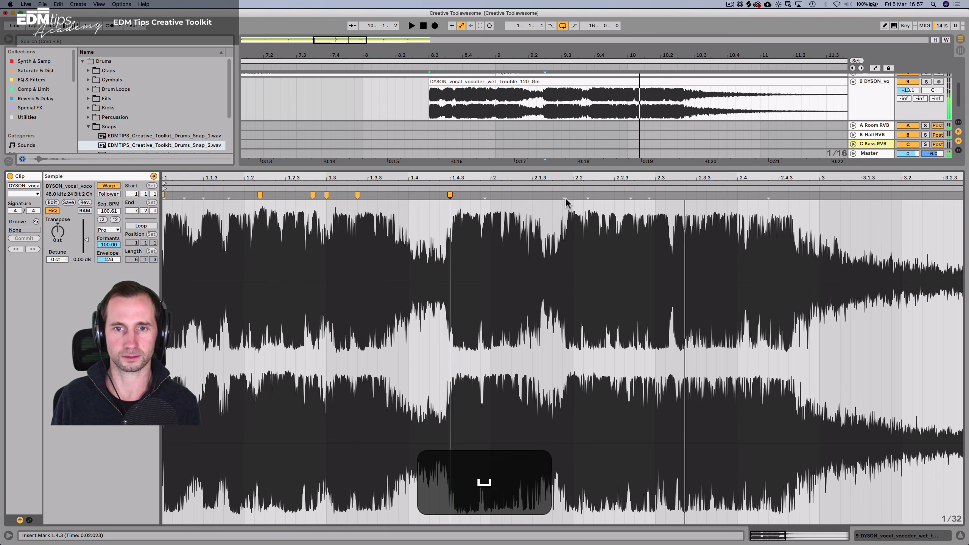
# Warp the transient just before 2.2 to 2.2.1, undo a misplaced shift, and move the next transient later, to between 2.2.2 and 2.2.3.
pyautogui.moveTo(565, 197); pyautogui.dragTo(592, 196)
pyautogui.press('space')
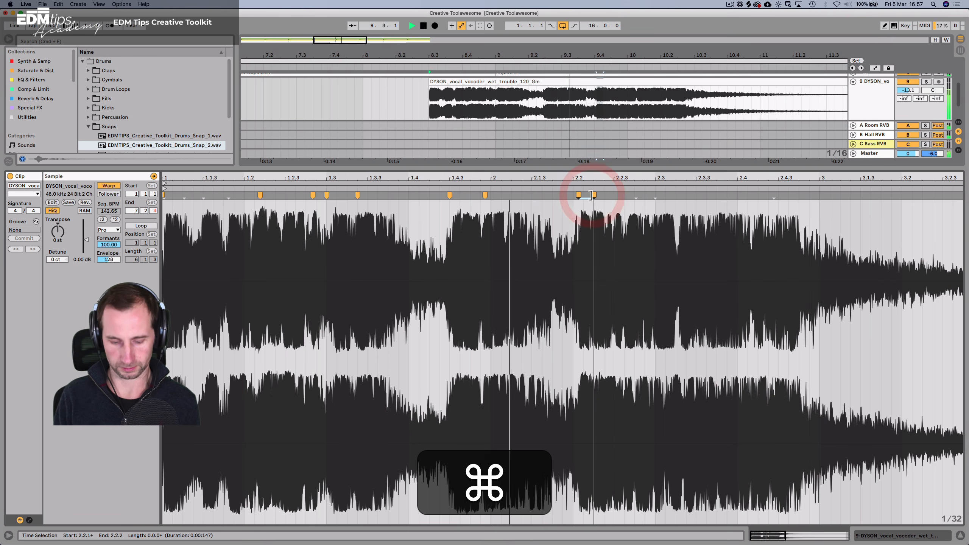
pyautogui.press('super+z')
pyautogui.click(611, 194)
pyautogui.press('space')
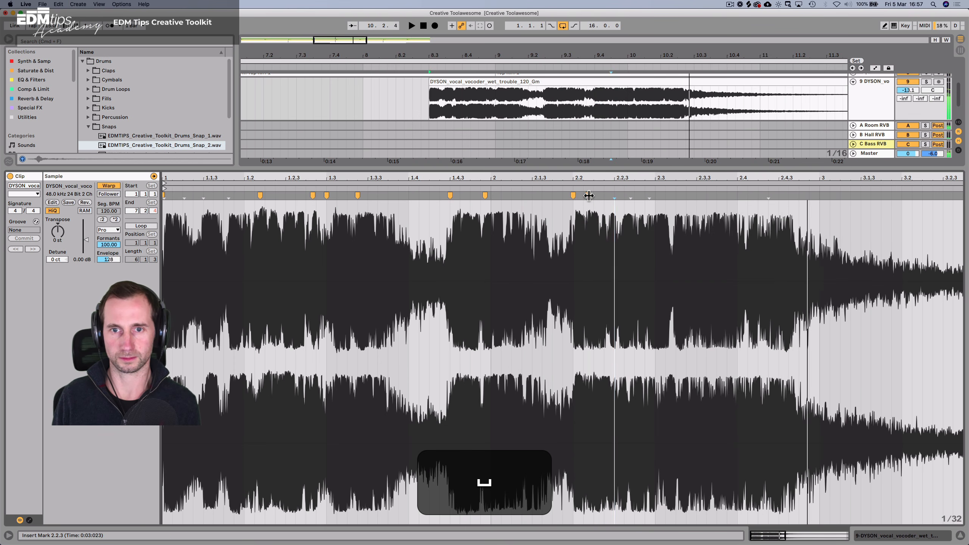
pyautogui.moveTo(588, 195); pyautogui.dragTo(592, 195)
pyautogui.press('space')
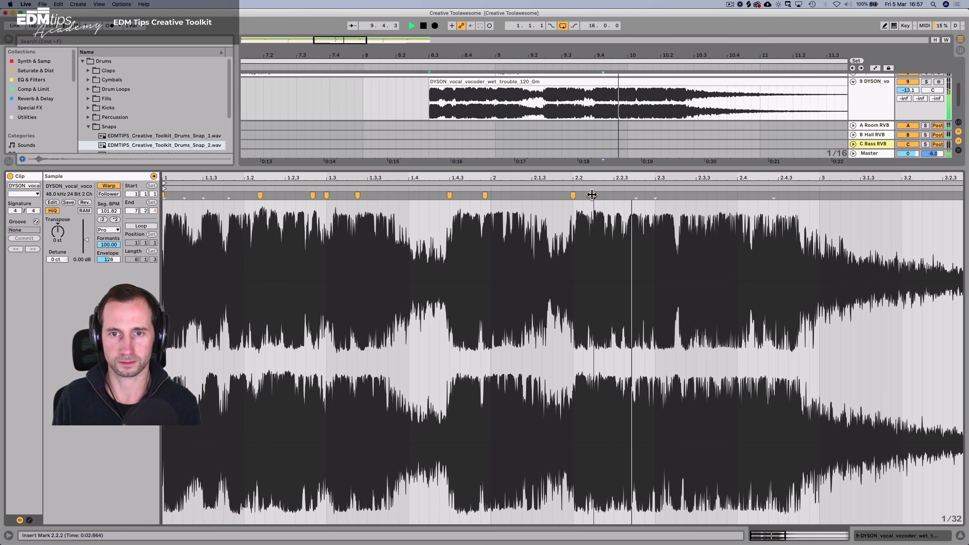
pyautogui.moveTo(592, 195); pyautogui.dragTo(602, 194)
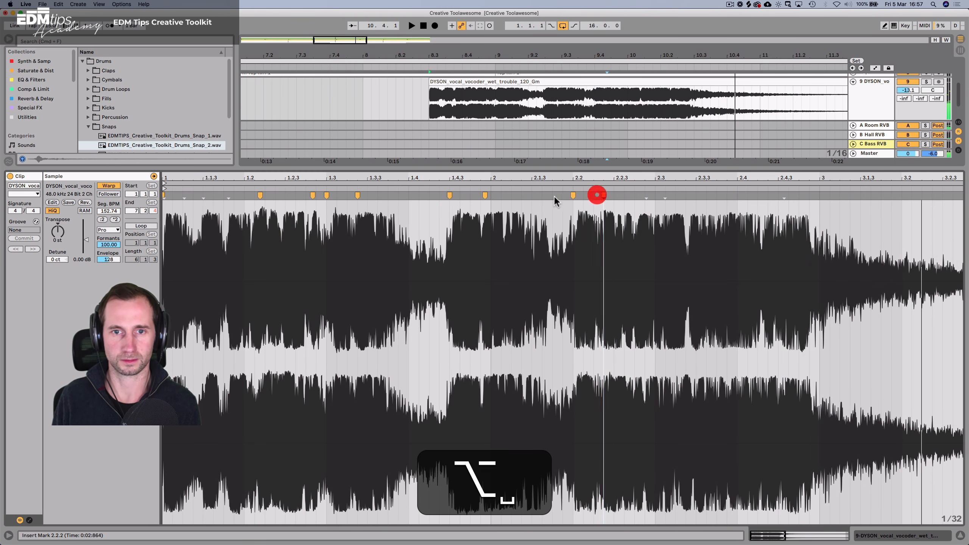
# Move the warp marker just before 2.1 to 1.4.4, shift the vocal's last transient to just past 2.4.3, and listen.
pyautogui.doubleClick(485, 195)
pyautogui.click(481, 196)
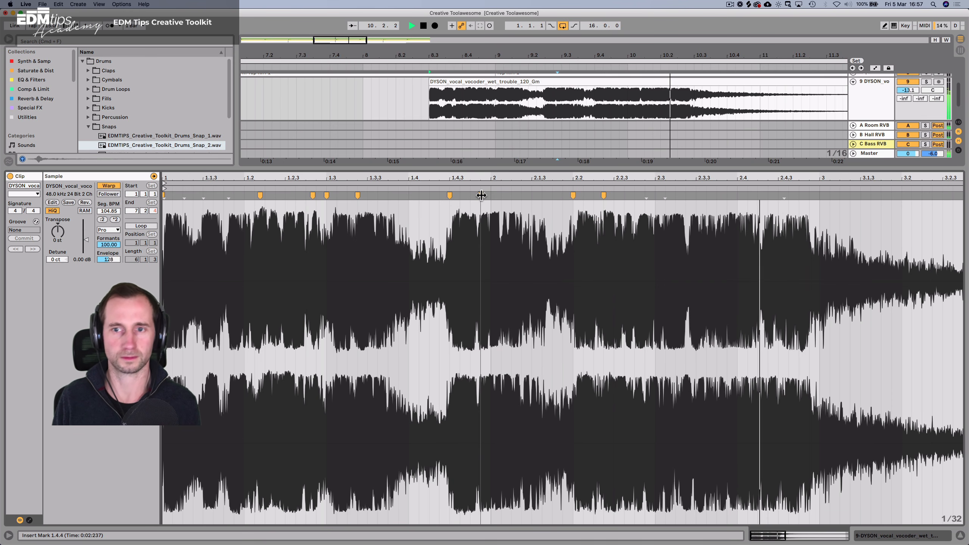
pyautogui.doubleClick(481, 196)
pyautogui.press('space')
pyautogui.moveTo(782, 196); pyautogui.dragTo(794, 195)
pyautogui.press('space')
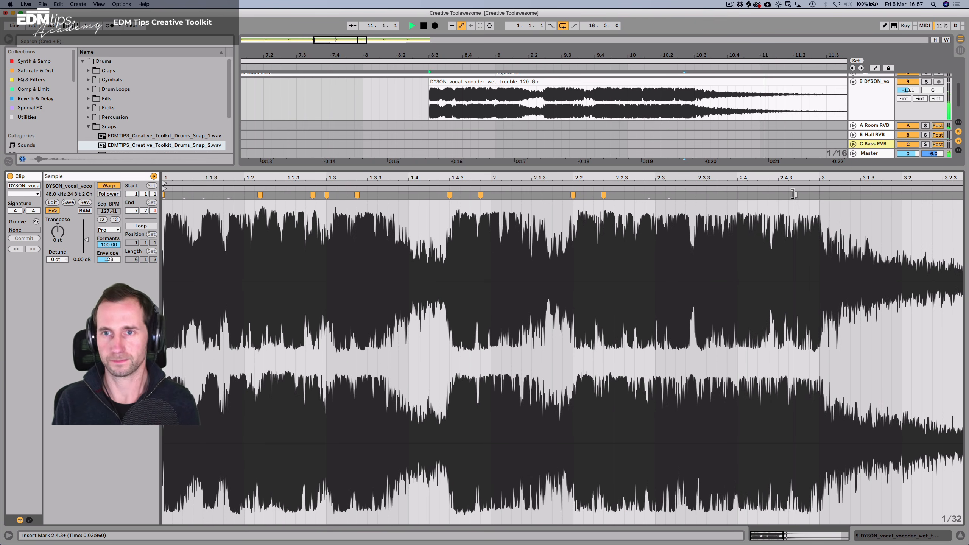
# Leave the vocal's sample view, show the whole arrangement and save the set.
pyautogui.hotkey('shift', 'Tab')
pyautogui.hotkey('shift', 'space')
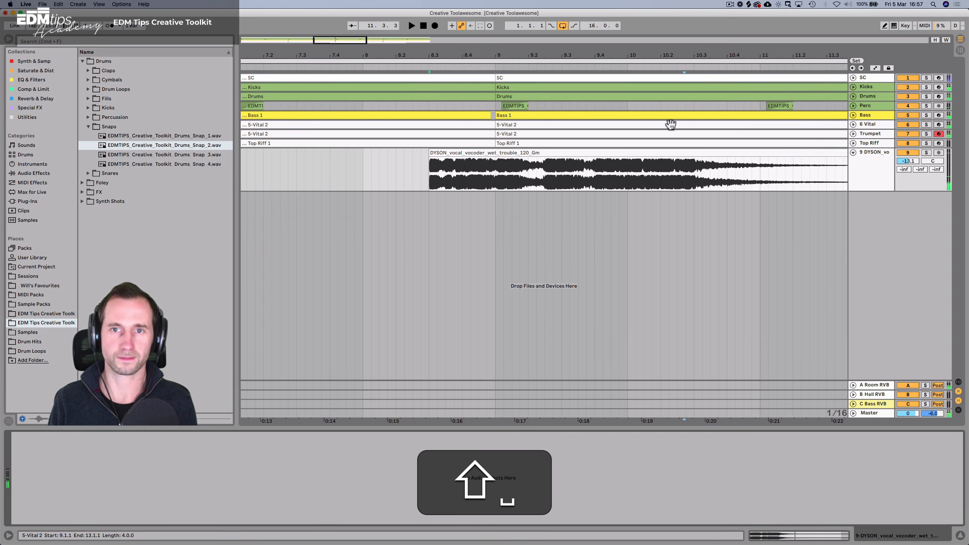
pyautogui.click(644, 59)
pyautogui.moveTo(639, 59); pyautogui.dragTo(639, 10)
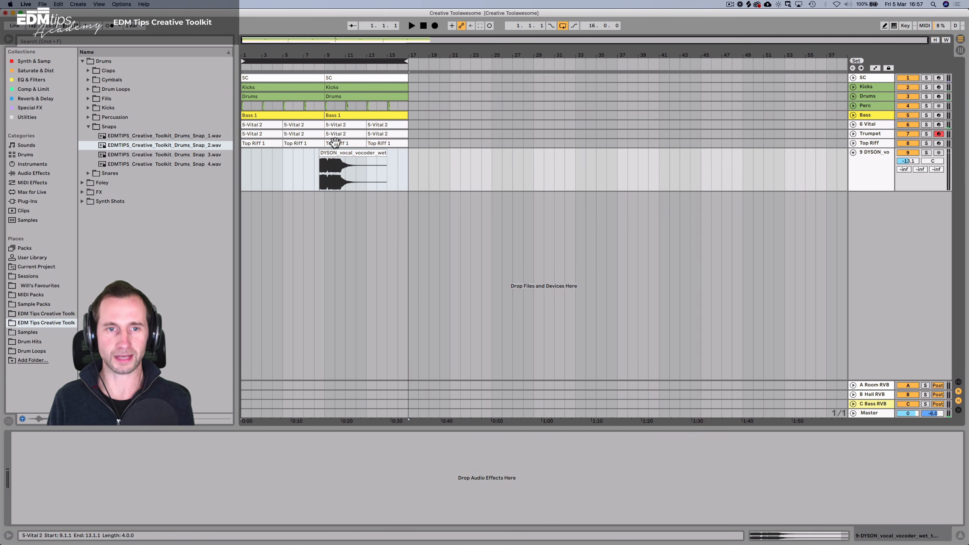
pyautogui.click(395, 159)
pyautogui.press('cmd+s')
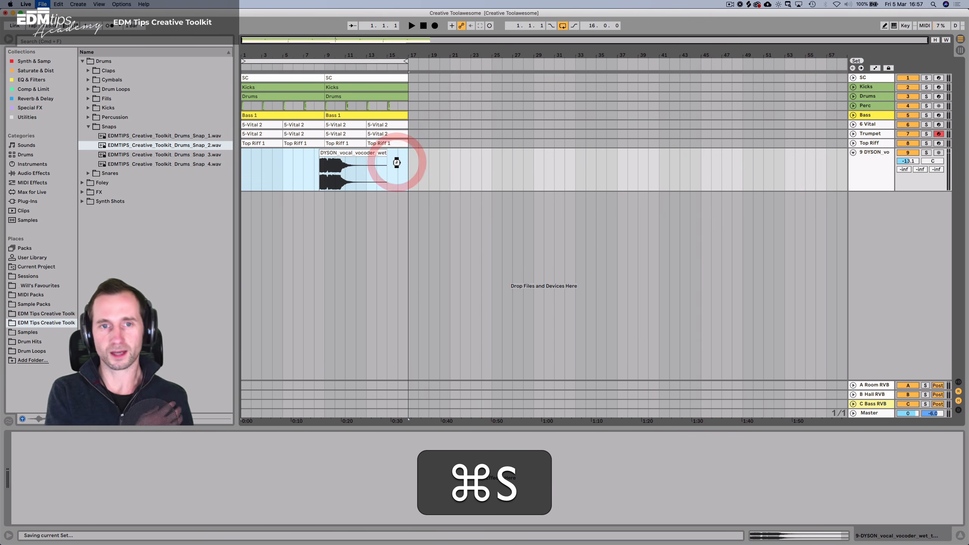
# Mute the vocal track and insert a new audio track directly below the Perc track.
pyautogui.click(420, 169)
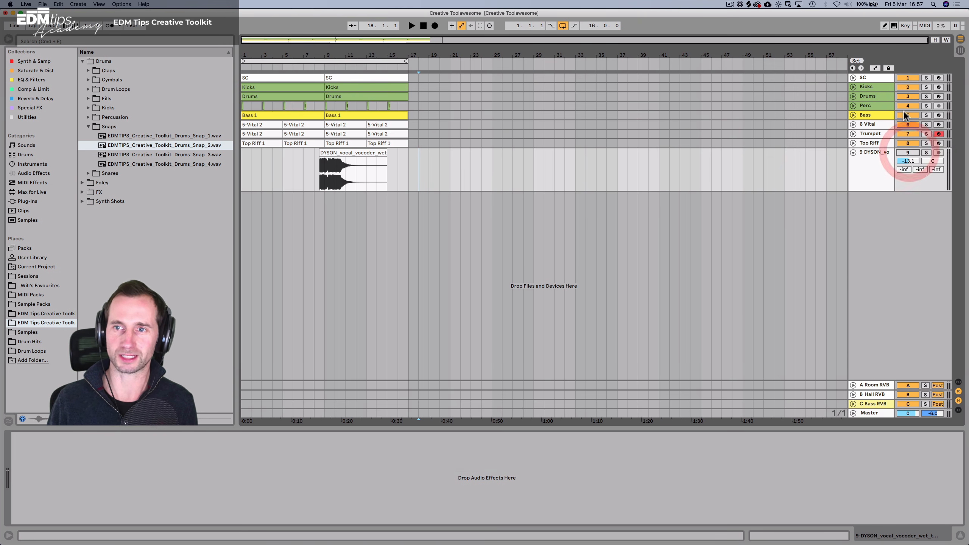
pyautogui.click(875, 106)
pyautogui.press('cmd+t')
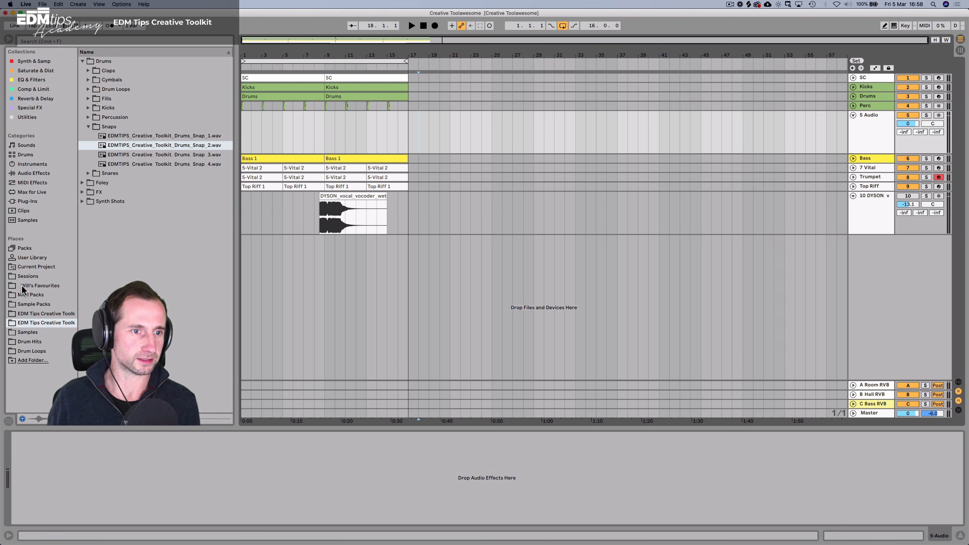
pyautogui.click(23, 266)
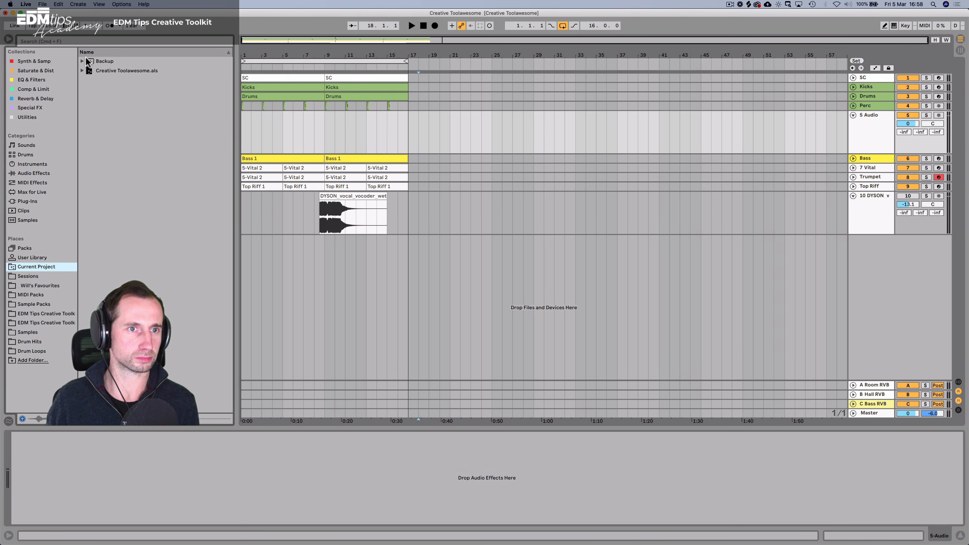
pyautogui.click(28, 276)
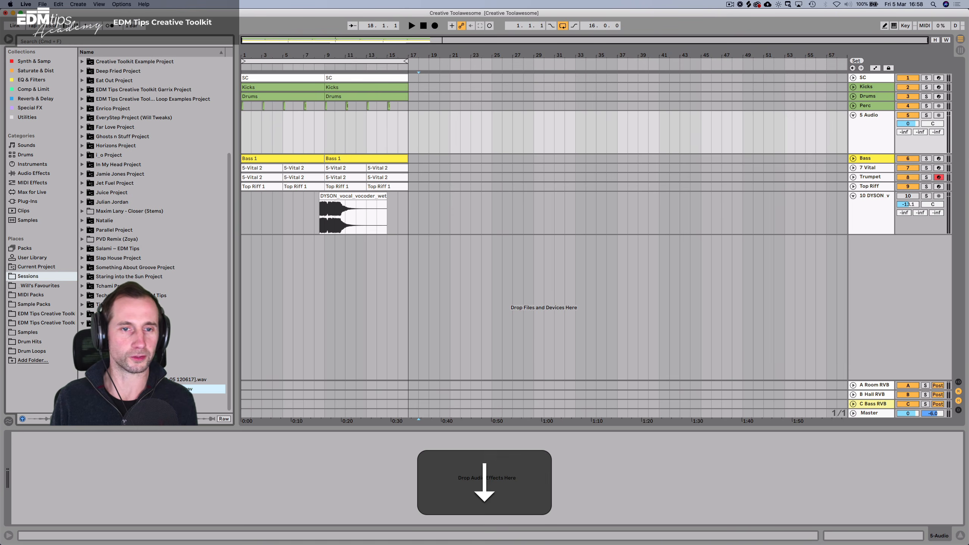
pyautogui.moveTo(199, 254); pyautogui.dragTo(247, 141)
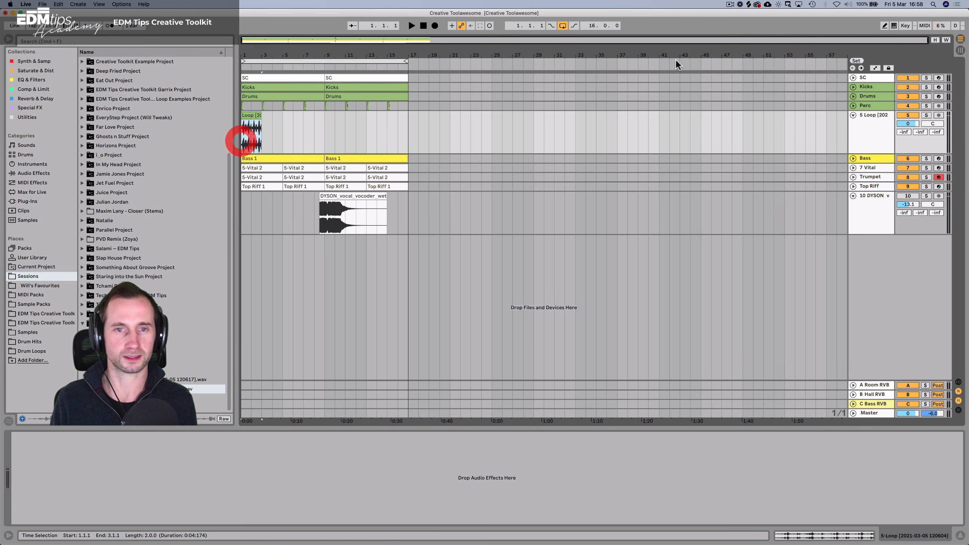
# Set the loop track's volume to -23.8 dB and mute the Vital and Trumpet tracks while auditioning.
pyautogui.press('space')
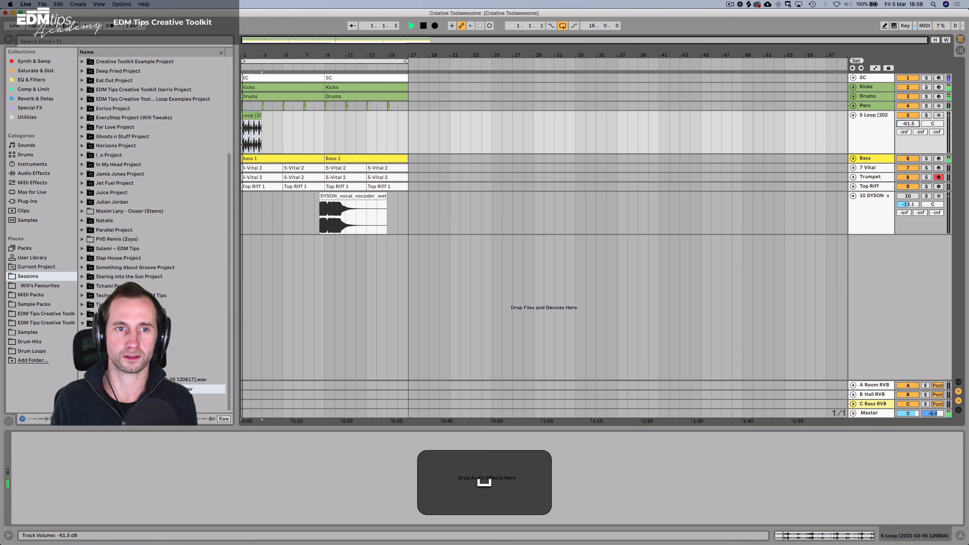
pyautogui.click(882, 177)
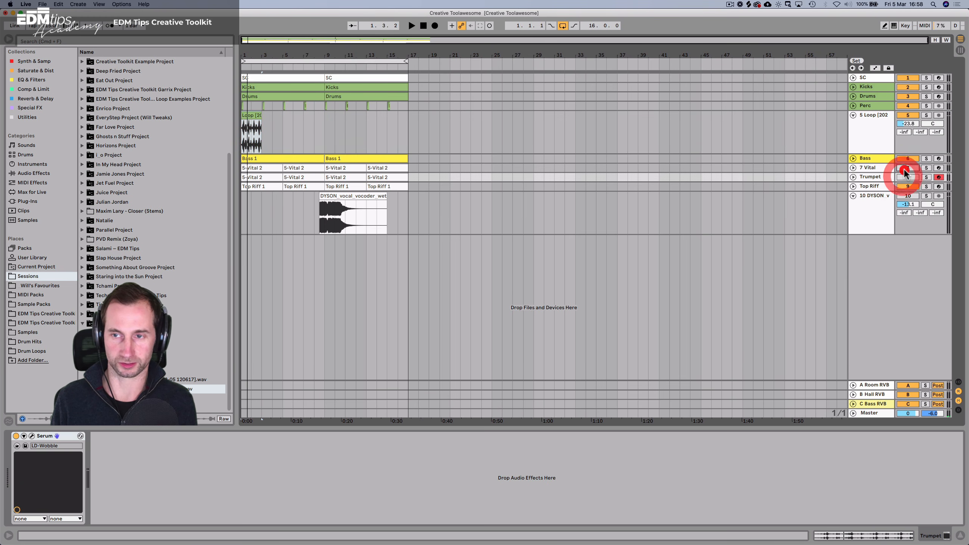
pyautogui.press('space')
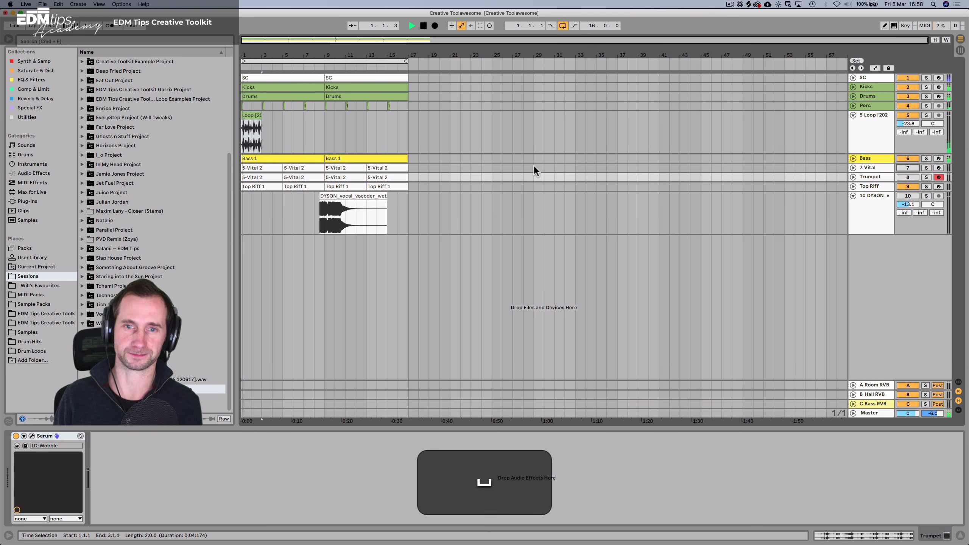
# Duplicate the two-bar loop clip seven times so it fills the arrangement up to bar 17.
pyautogui.click(256, 115)
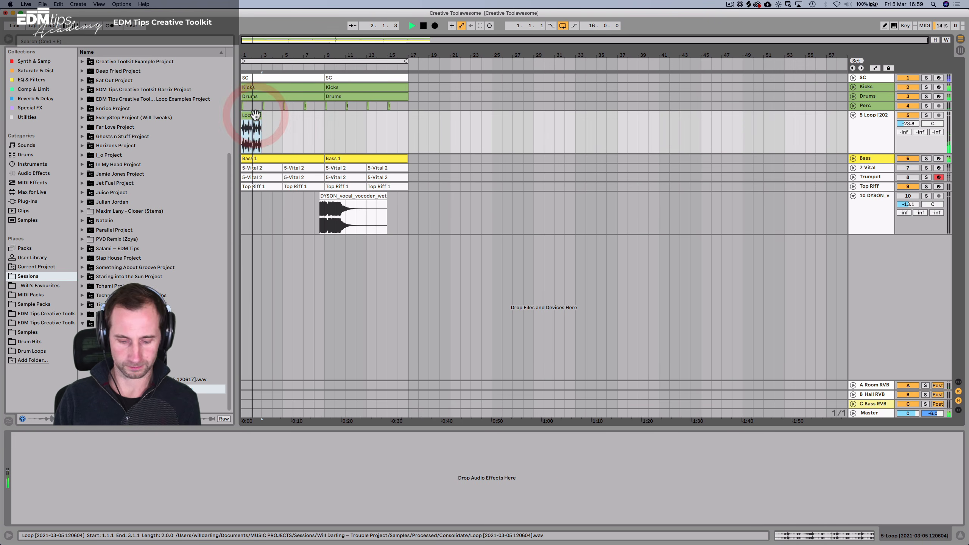
pyautogui.press('super+d')
pyautogui.press('super+d')
pyautogui.press('super+d')
pyautogui.press('super+d')
pyautogui.press('super+d')
pyautogui.press('super+d')
pyautogui.press('super+d')
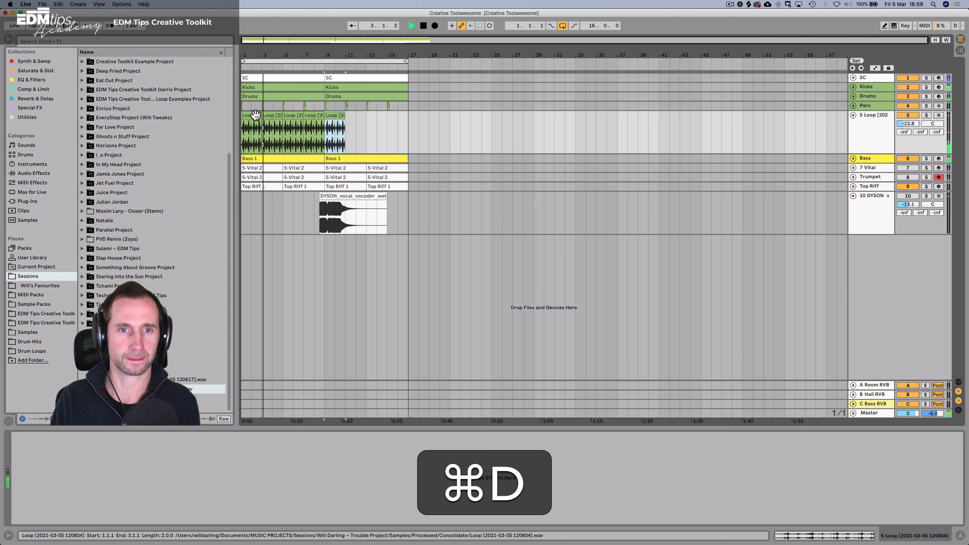
pyautogui.click(874, 127)
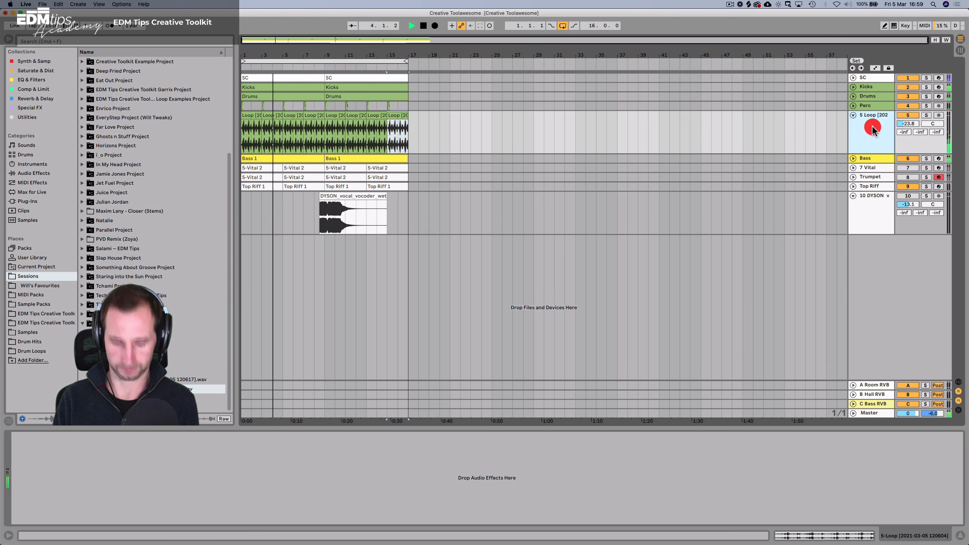
pyautogui.press('super+t')
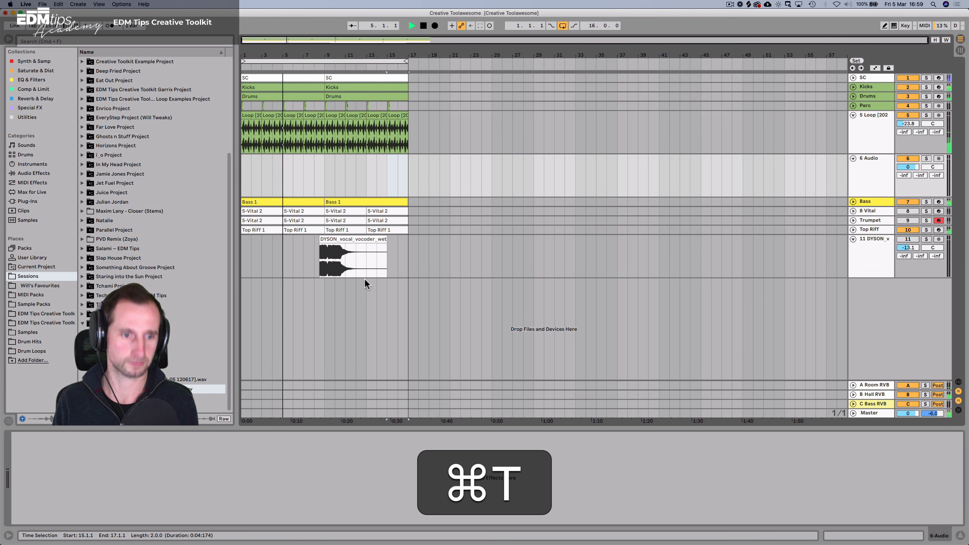
pyautogui.click(149, 379)
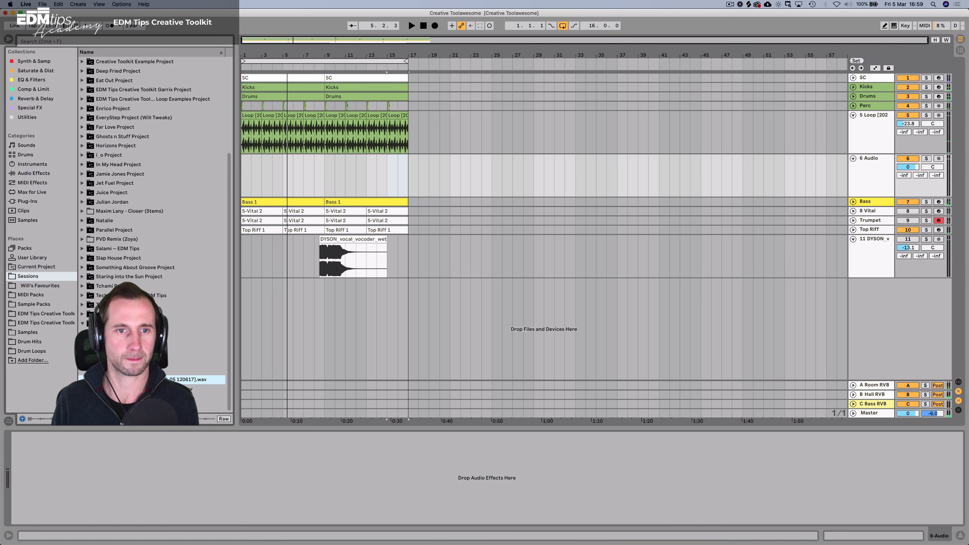
pyautogui.moveTo(148, 379); pyautogui.dragTo(304, 177)
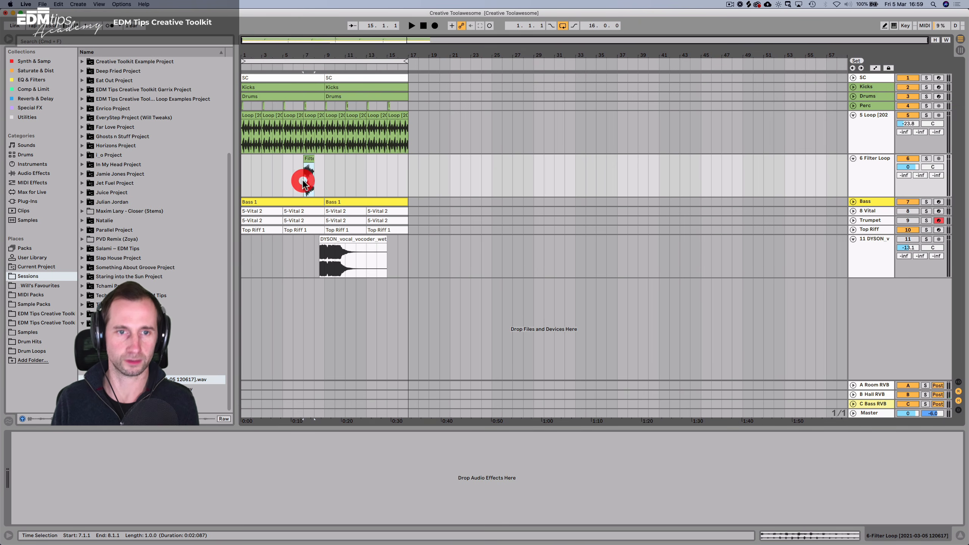
pyautogui.press('super+d')
# Play from bar 6 and set the Filter Loop track's volume to -17.3 dB.
pyautogui.click(292, 165)
pyautogui.press('super+space')
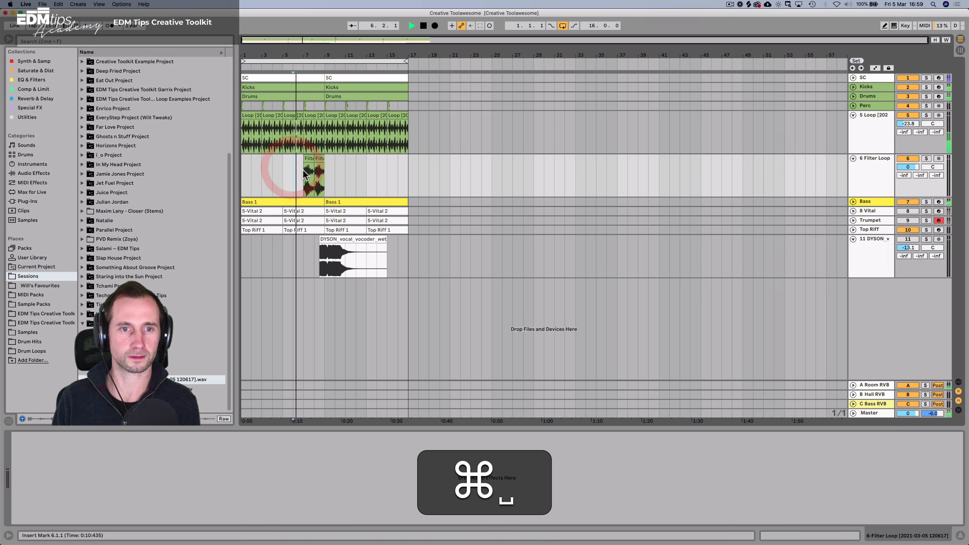
pyautogui.moveTo(321, 171); pyautogui.dragTo(321, 171)
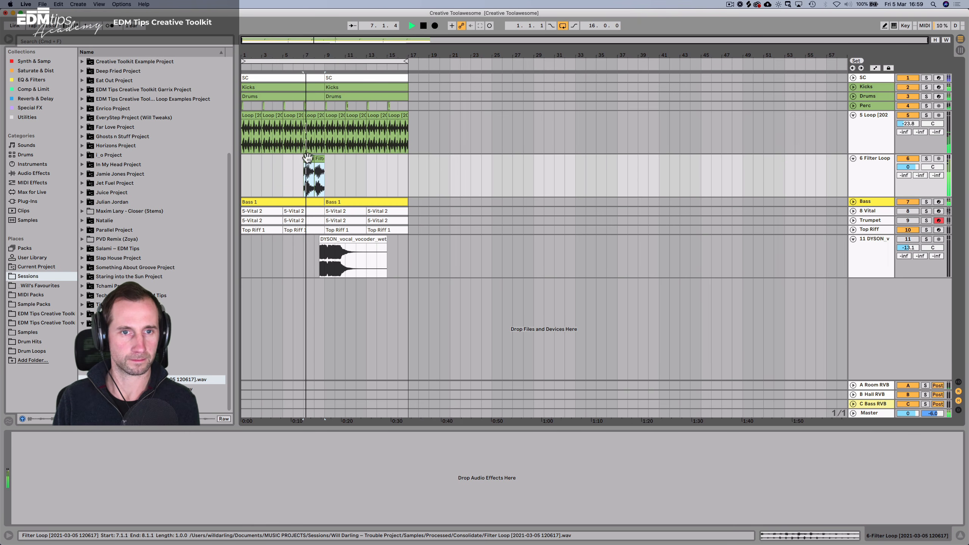
pyautogui.moveTo(904, 167)
pyautogui.mouseDown()
pyautogui.moveTo(904, 200)
pyautogui.moveTo(904, 183)
pyautogui.mouseUp()
pyautogui.press('space')
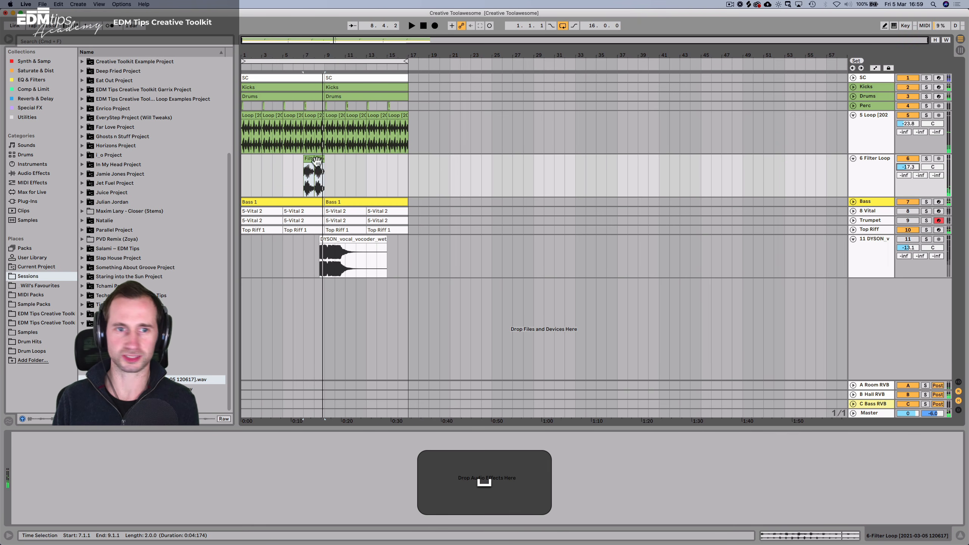
# Copy bars 5 to 9 of the Filter Loop track, paste them at bar 13, and play from the start.
pyautogui.moveTo(282, 170); pyautogui.dragTo(322, 174)
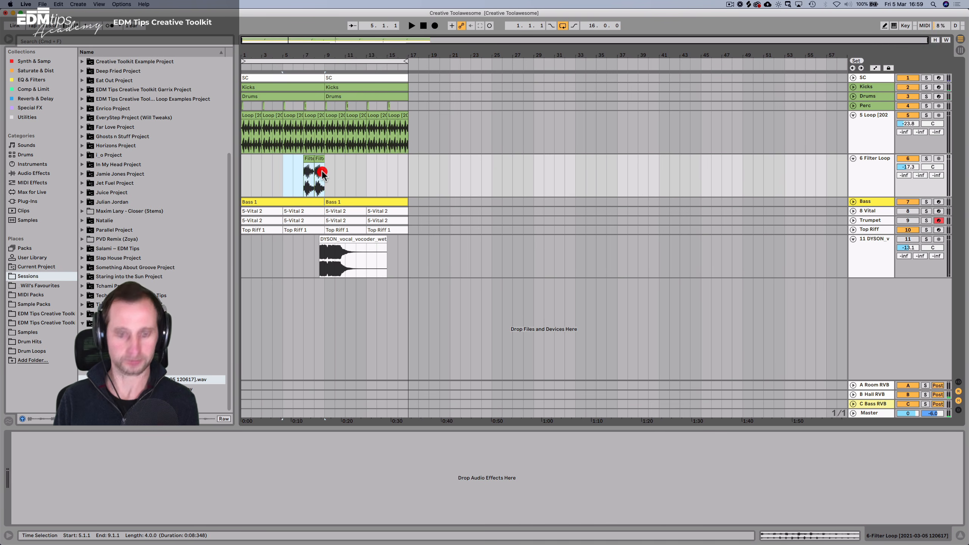
pyautogui.press('super+c')
pyautogui.click(369, 168)
pyautogui.press('super+v')
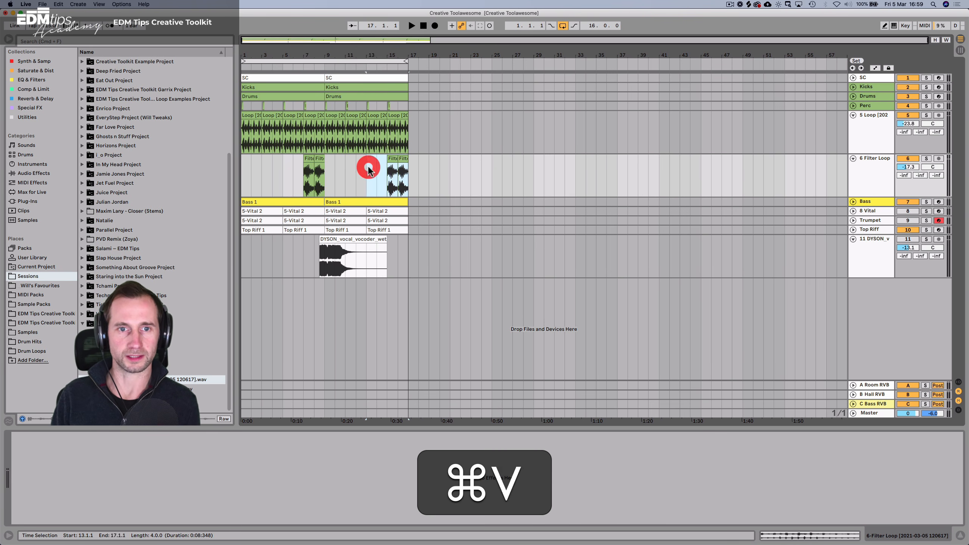
pyautogui.press('space')
pyautogui.click(424, 25)
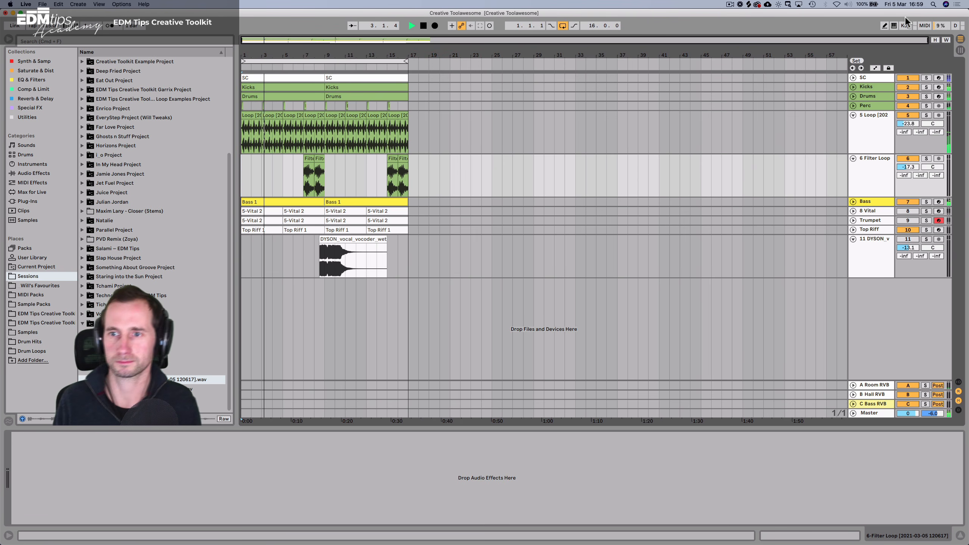
# Unfold the Bass track and, in Session View, set its send to C Bass RVB to -7.3 dB.
pyautogui.click(854, 202)
pyautogui.click(870, 200)
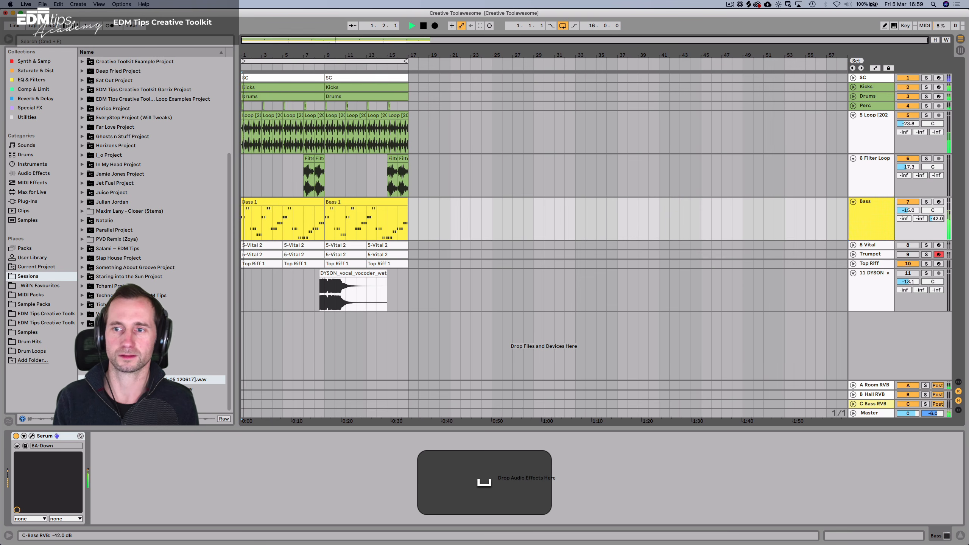
pyautogui.press('Tab')
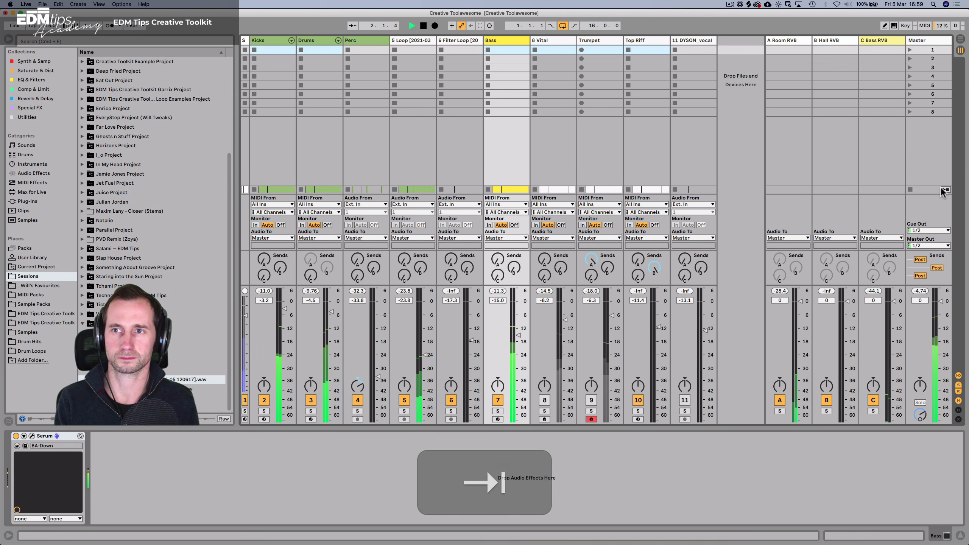
pyautogui.click(926, 133)
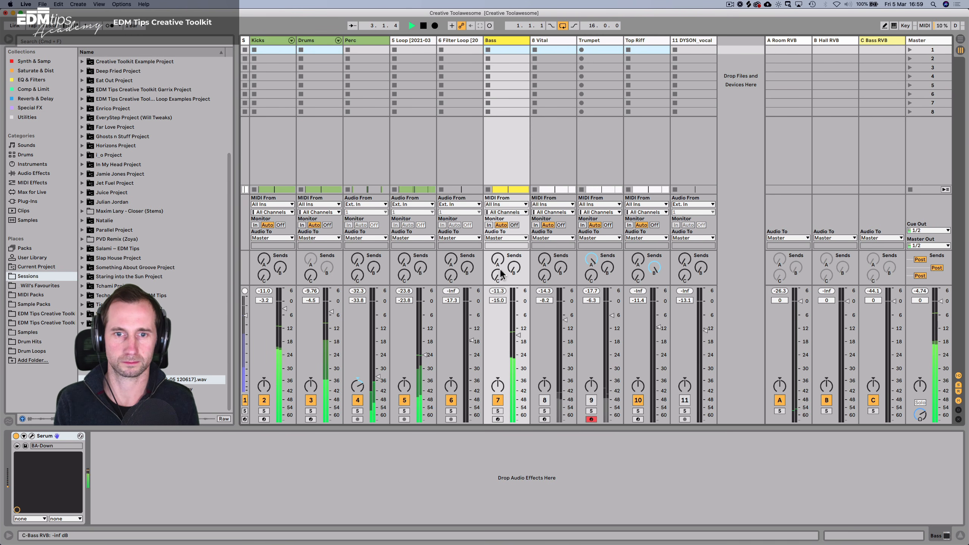
pyautogui.moveTo(501, 273); pyautogui.dragTo(501, 263)
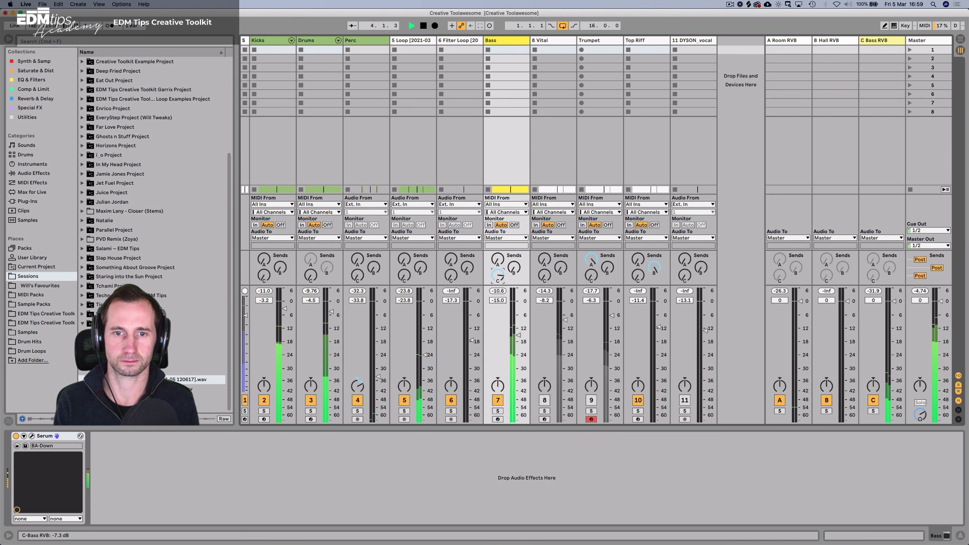
# In the C Bass RVB return's EQ Eight, set the low cut to 135 Hz and the high cut to 1.82 kHz.
pyautogui.click(874, 39)
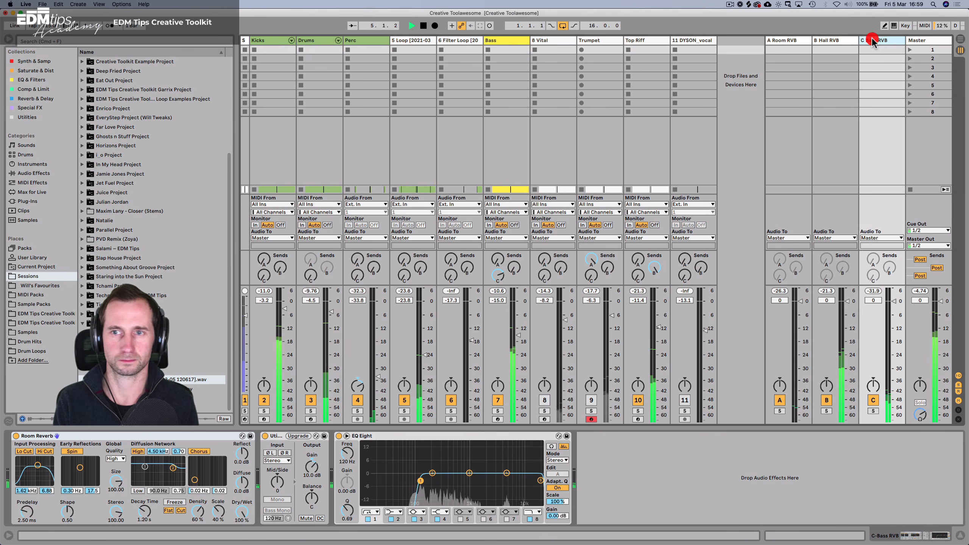
pyautogui.moveTo(414, 486); pyautogui.dragTo(416, 485)
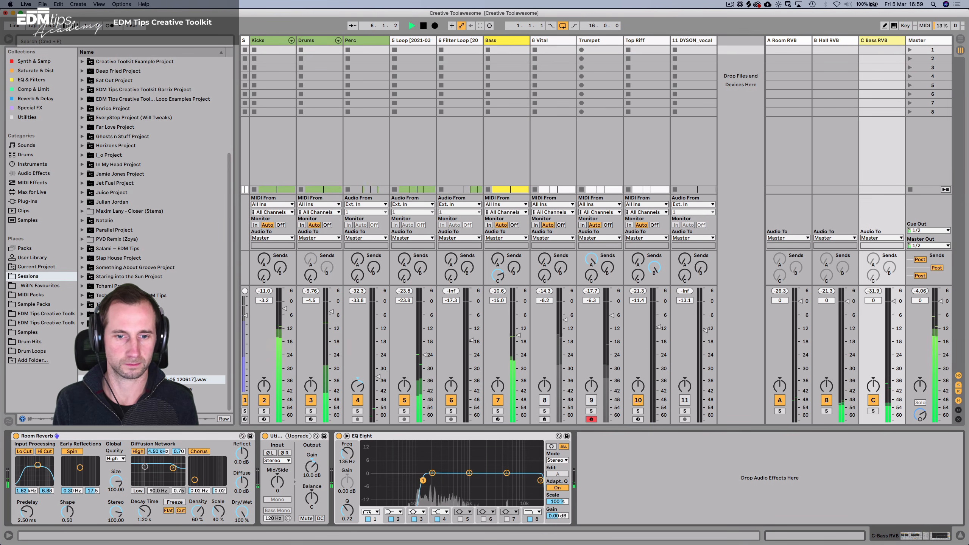
pyautogui.moveTo(539, 482); pyautogui.dragTo(484, 482)
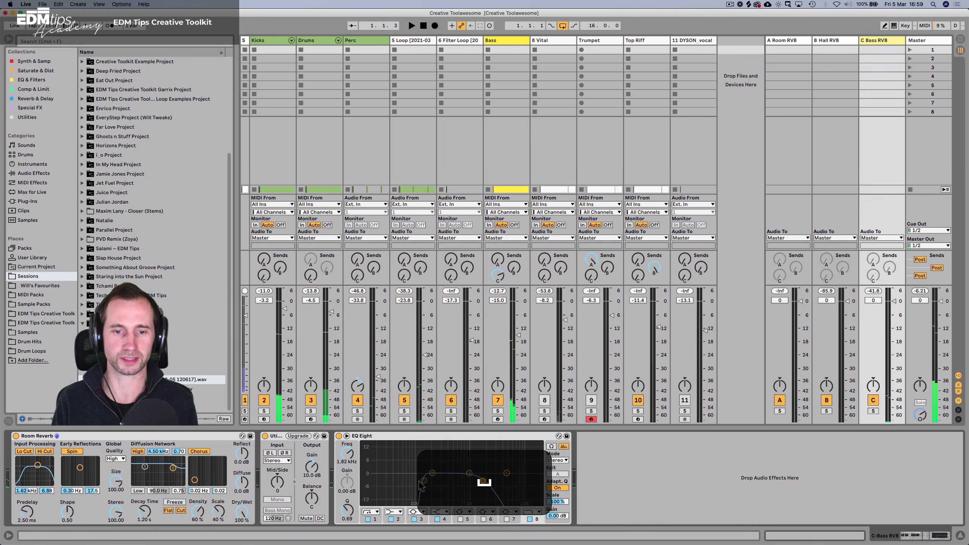
# Solo the Bass, compare it with and without the Bass RVB return, and reduce its send to -17.8 dB.
pyautogui.click(497, 411)
pyautogui.press('space')
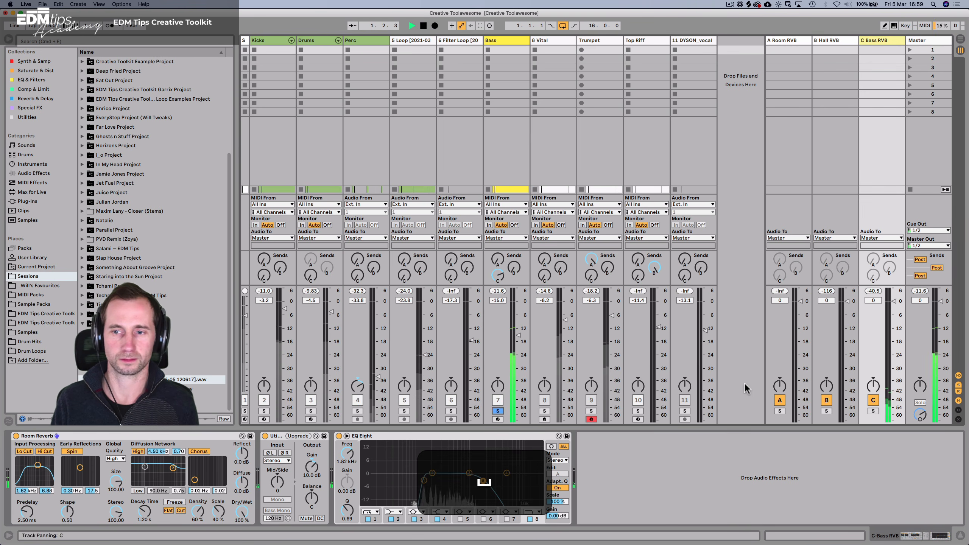
pyautogui.click(873, 400)
pyautogui.click(497, 275)
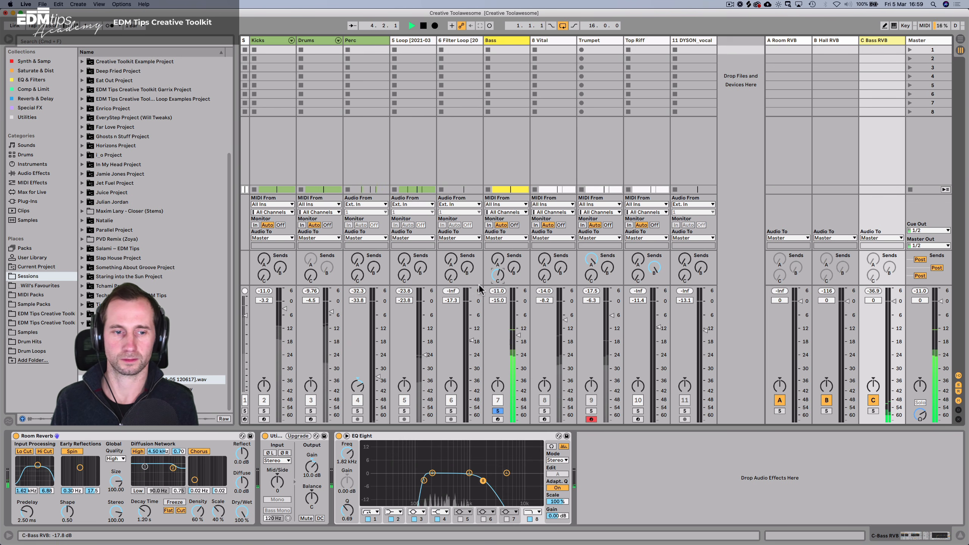
# Shorten the Room Reverb's decay time to 778 ms, set the Bass send to -17.0 dB, and unsolo the Bass.
pyautogui.moveTo(142, 511); pyautogui.dragTo(142, 519)
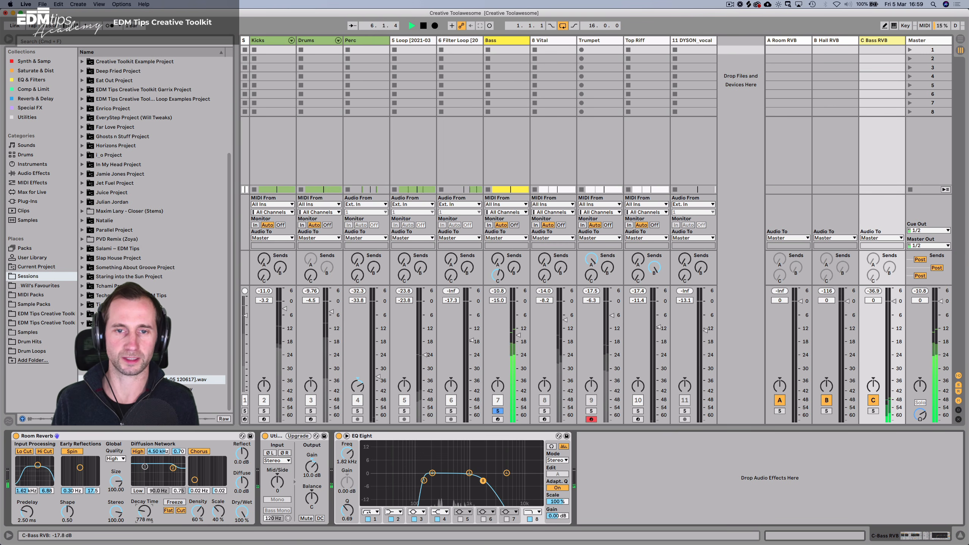
pyautogui.moveTo(497, 275); pyautogui.dragTo(498, 268)
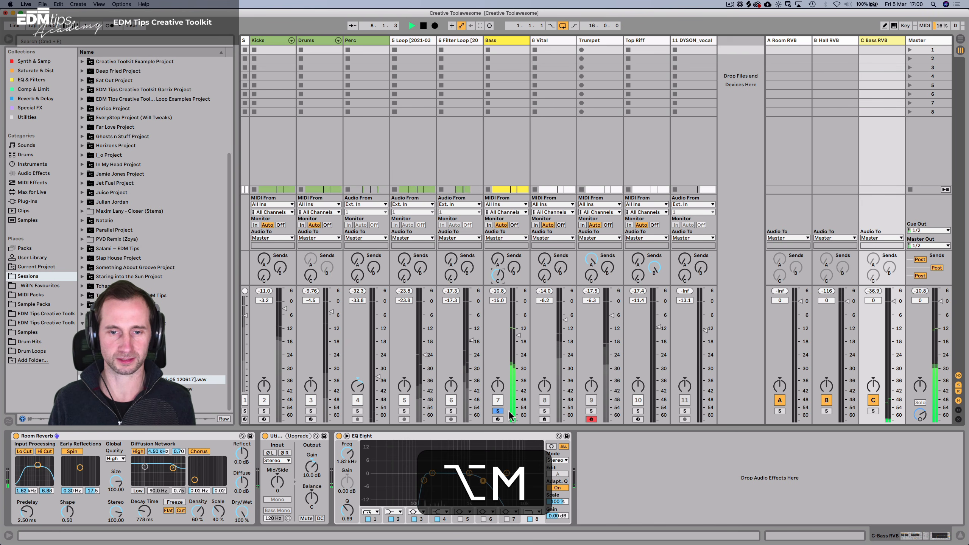
pyautogui.click(497, 411)
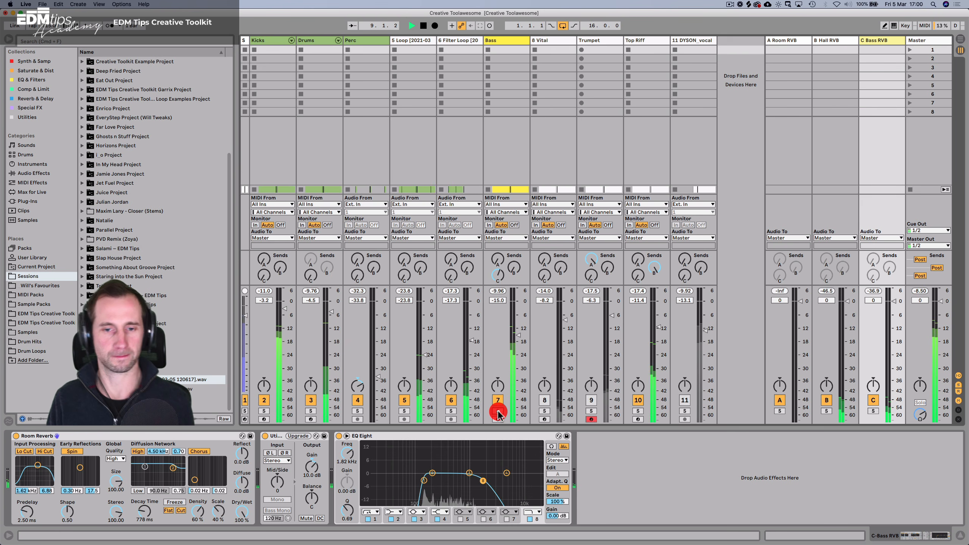
# Return to Arrangement View, stop playback and save the set.
pyautogui.press('Tab')
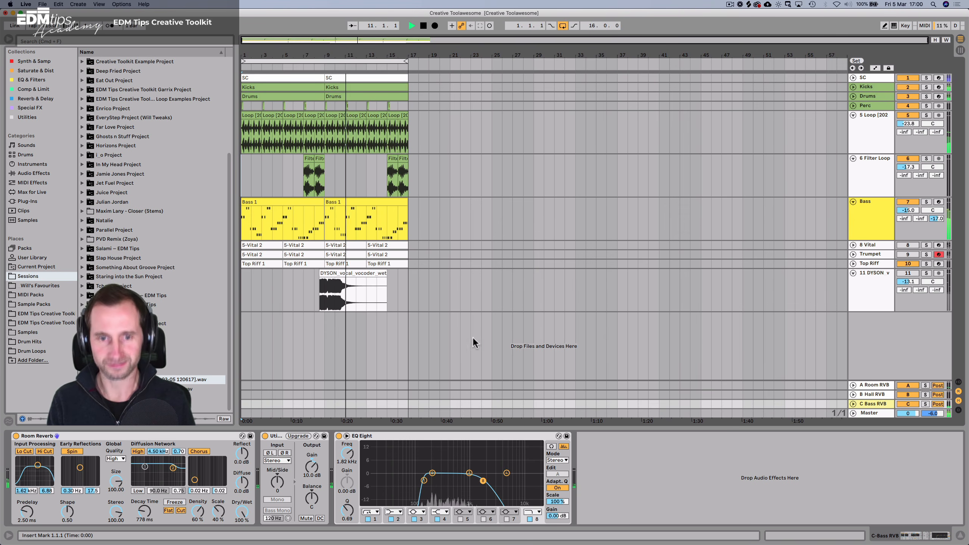
pyautogui.press('space')
pyautogui.press('cmd+s')
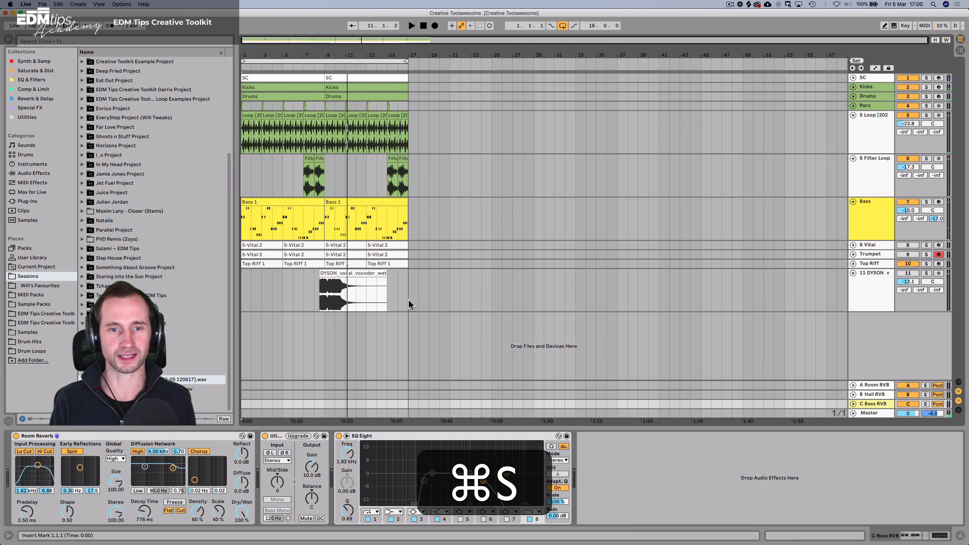
# Select the Vital and Trumpet tracks together in the arrangement.
pyautogui.moveTo(409, 299); pyautogui.dragTo(509, 248)
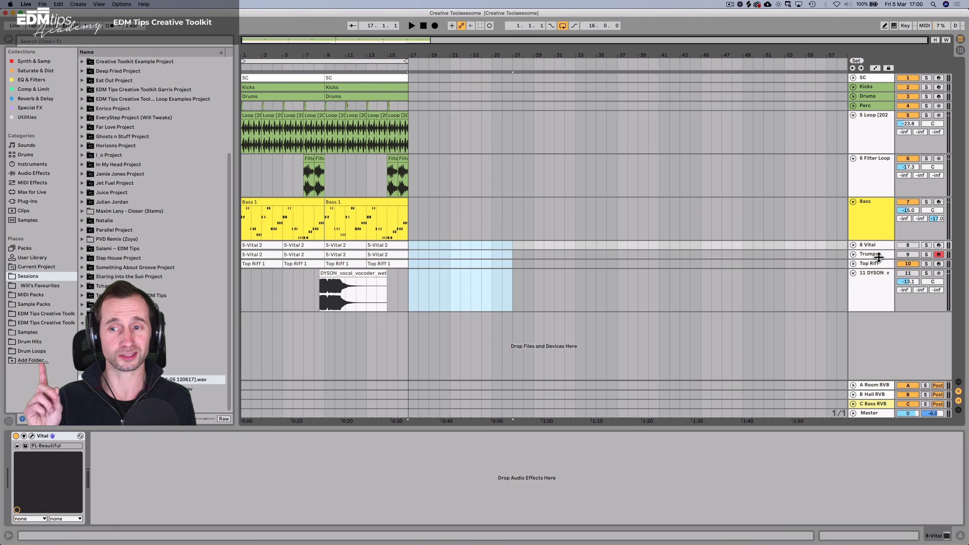
pyautogui.click(879, 256)
pyautogui.keyDown('shift'); pyautogui.click(880, 248); pyautogui.keyUp('shift')
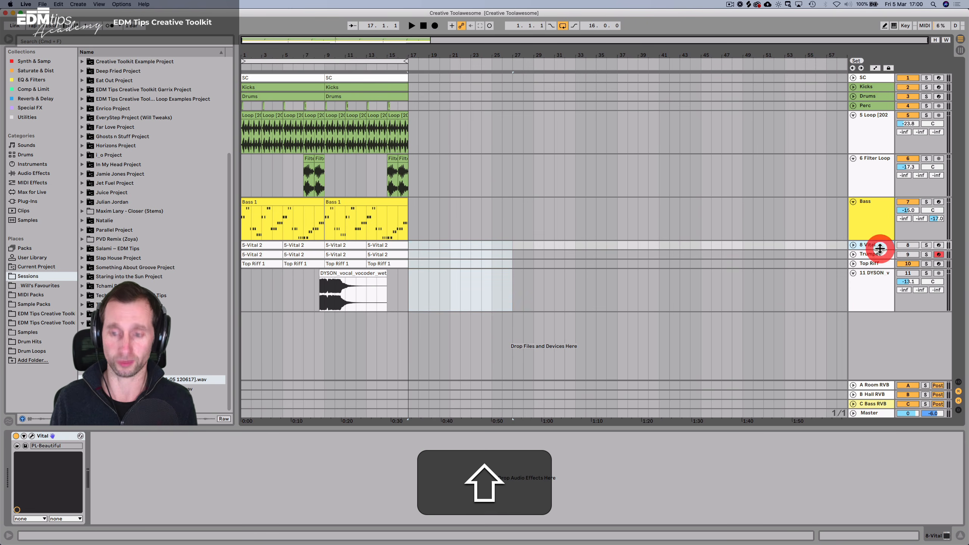
# Group the 8 Vital and Trumpet tracks together.
pyautogui.click(877, 254)
pyautogui.press('shift+super+g')
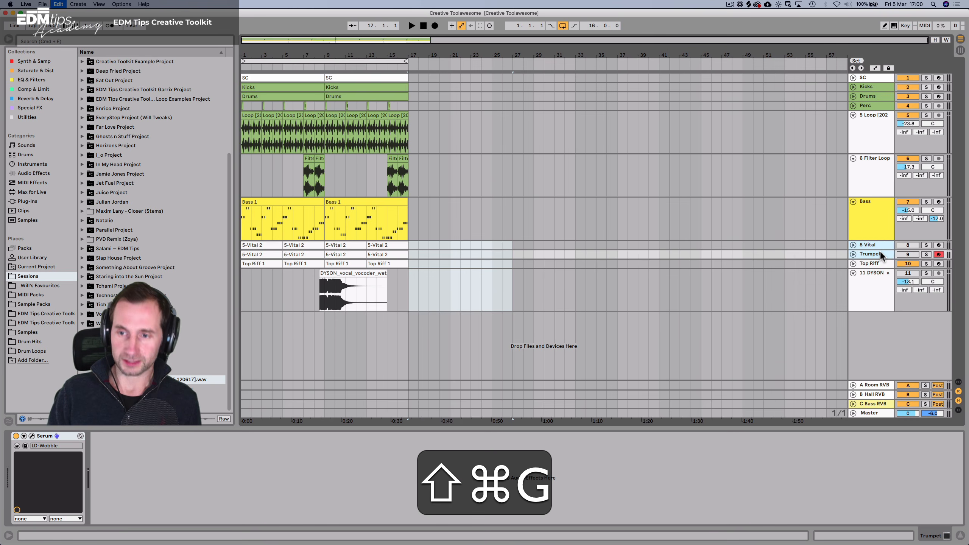
pyautogui.press('super+g')
# Rename the new group track RIFF and start playback.
pyautogui.click(865, 255)
pyautogui.press('super+r')
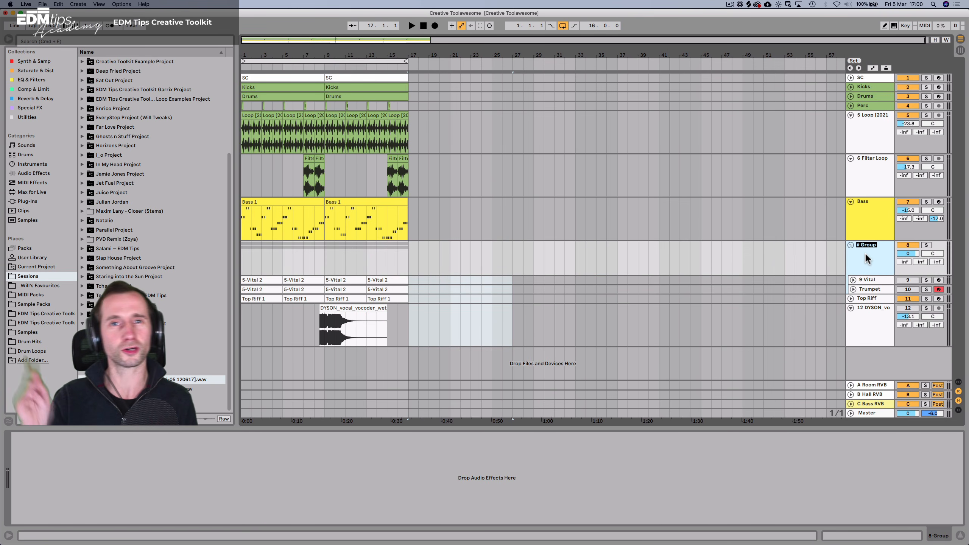
pyautogui.press('shift')
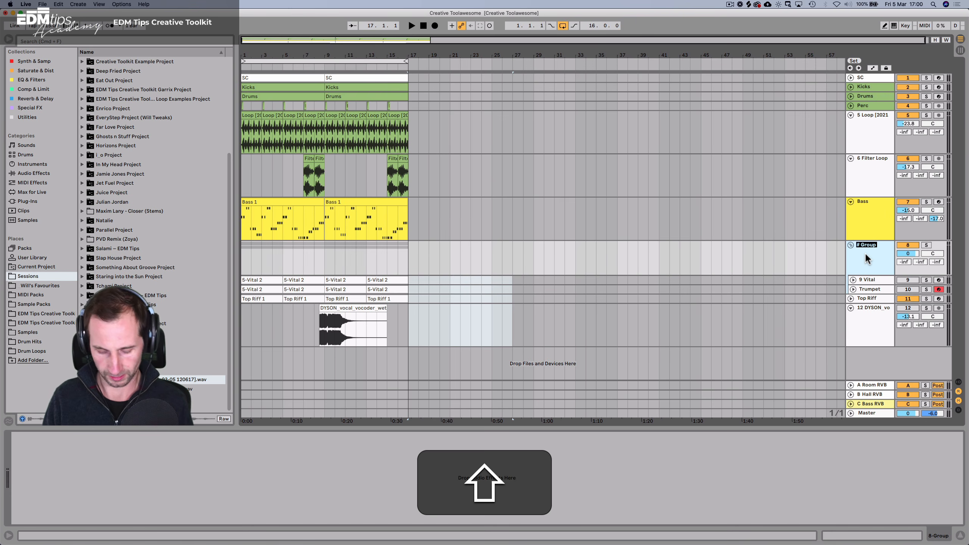
pyautogui.write('RIF')
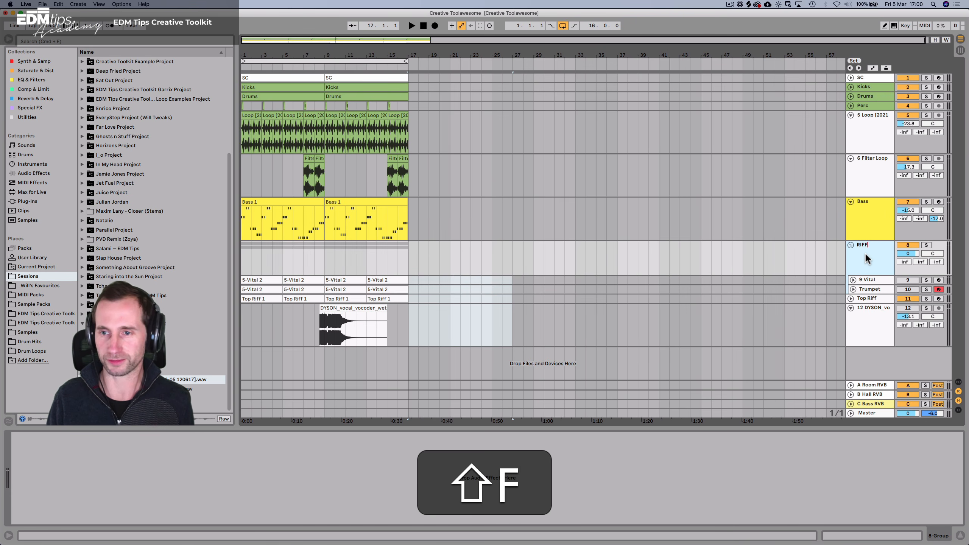
pyautogui.write('F')
pyautogui.hotkey('shift', 'Return')
pyautogui.press('space')
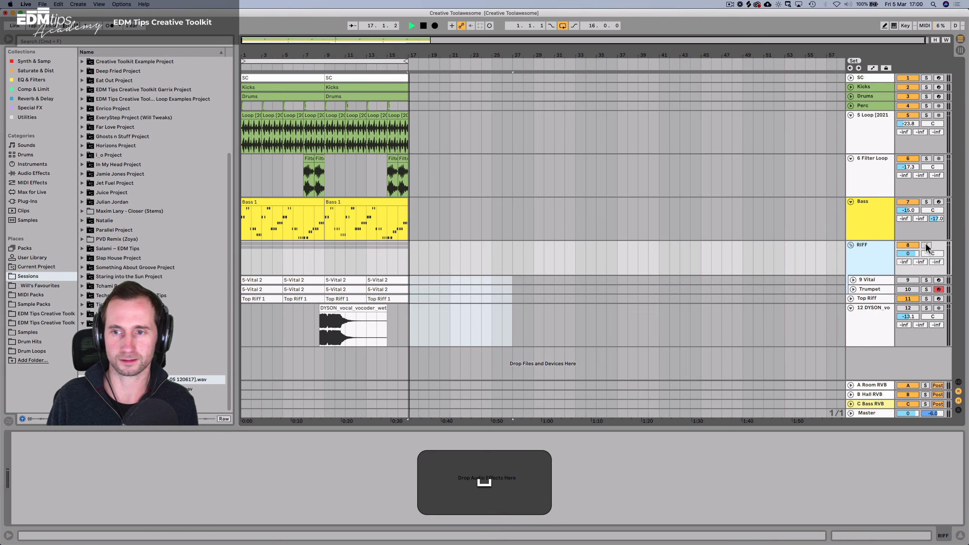
# Colour the RIFF group bright blue and its Vital and Trumpet tracks turquoise.
pyautogui.rightClick(857, 256)
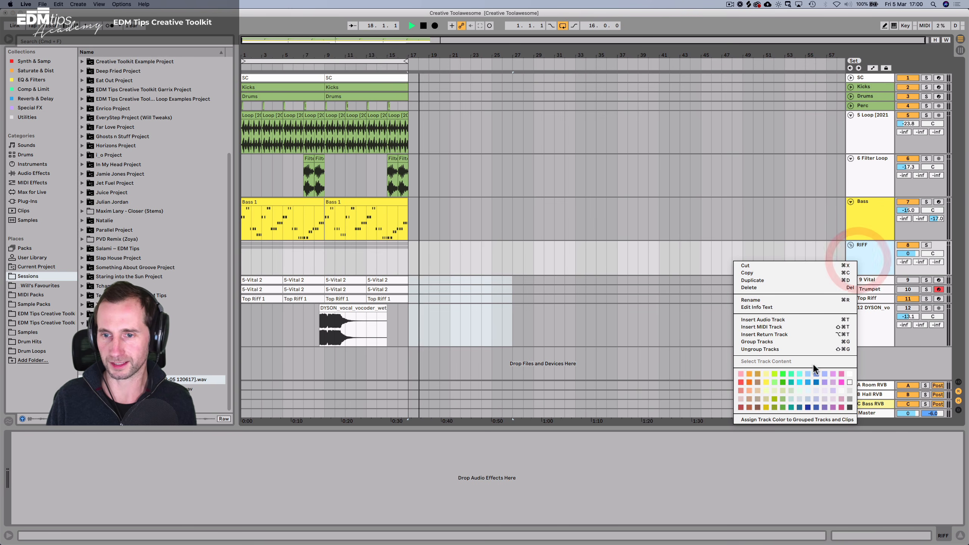
pyautogui.click(799, 382)
pyautogui.click(862, 276)
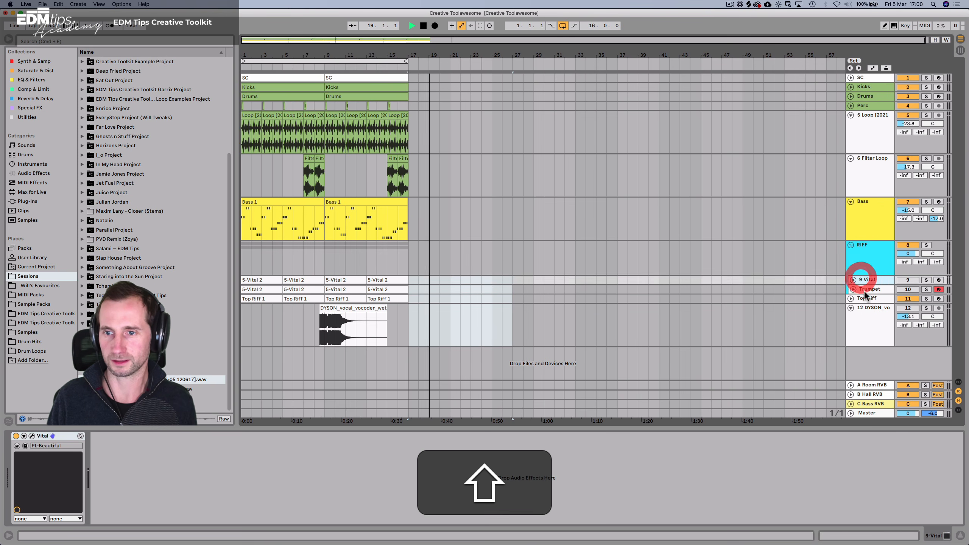
pyautogui.click(865, 291)
pyautogui.rightClick(865, 291)
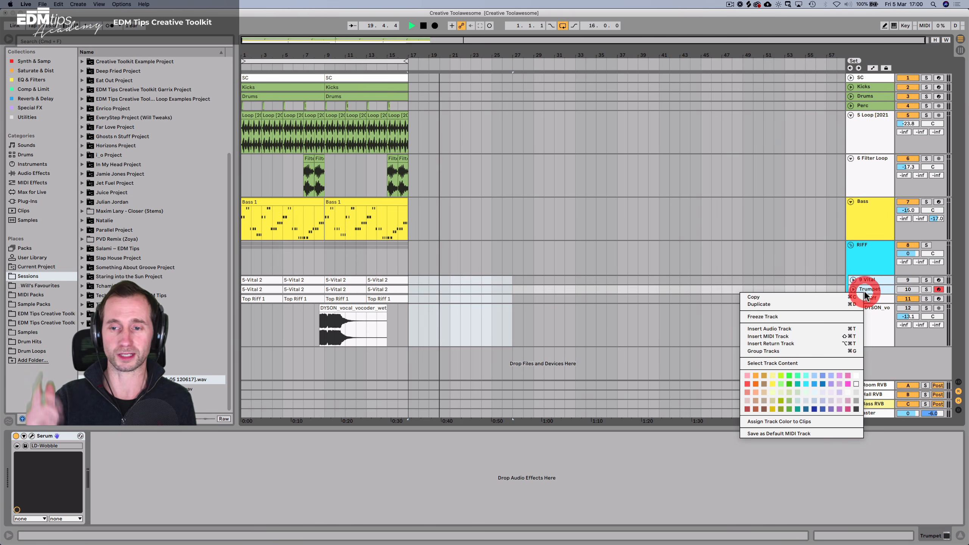
pyautogui.click(807, 375)
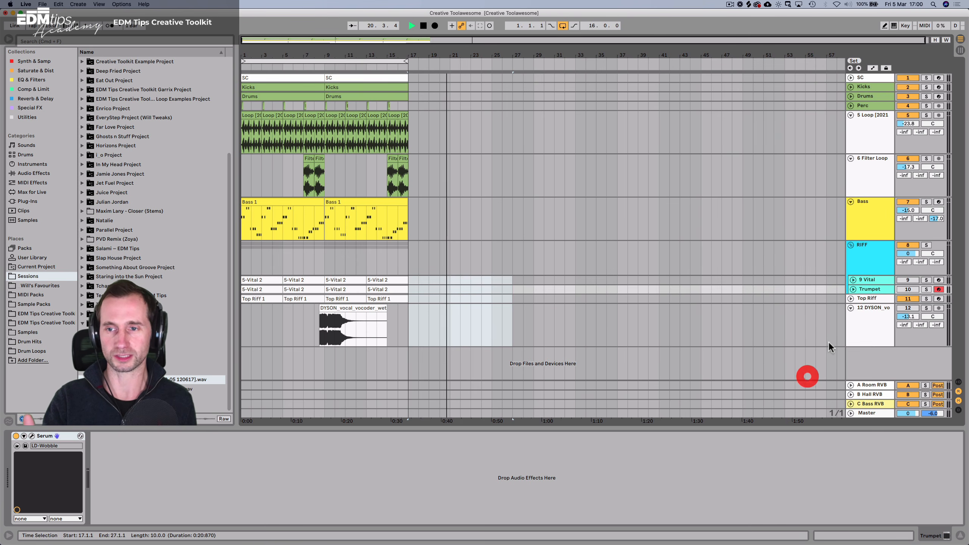
# Colour the unfolded Top Riff track turquoise and move it into the RIFF group below Trumpet.
pyautogui.click(864, 298)
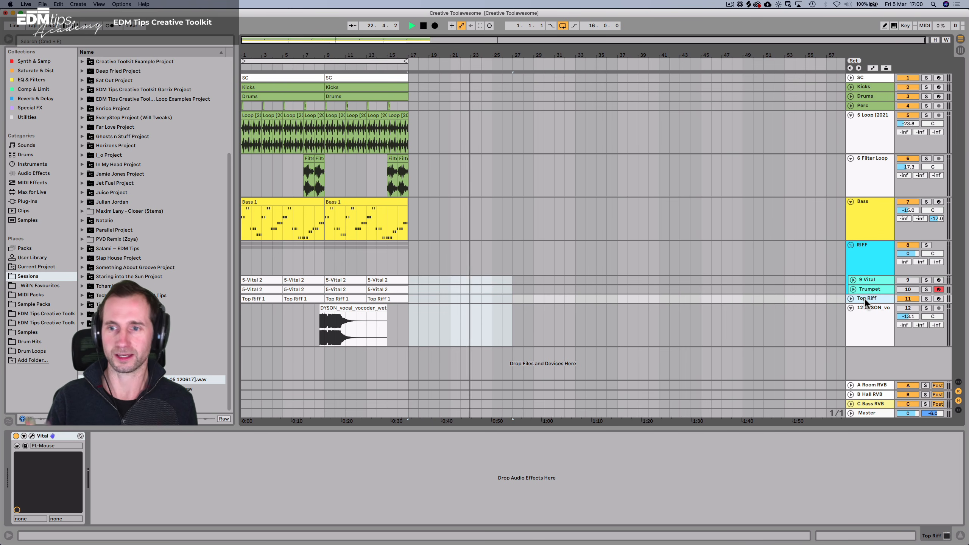
pyautogui.click(851, 299)
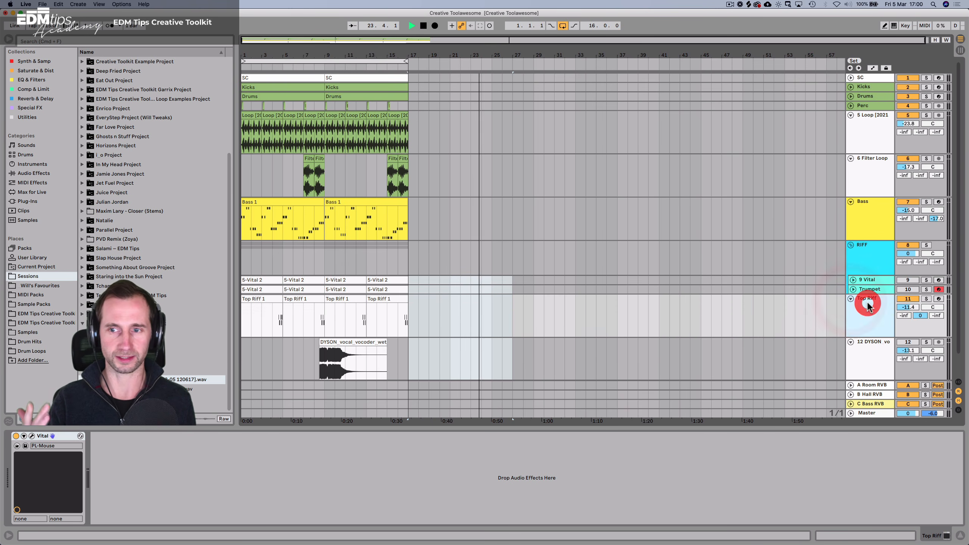
pyautogui.rightClick(868, 304)
pyautogui.click(809, 420)
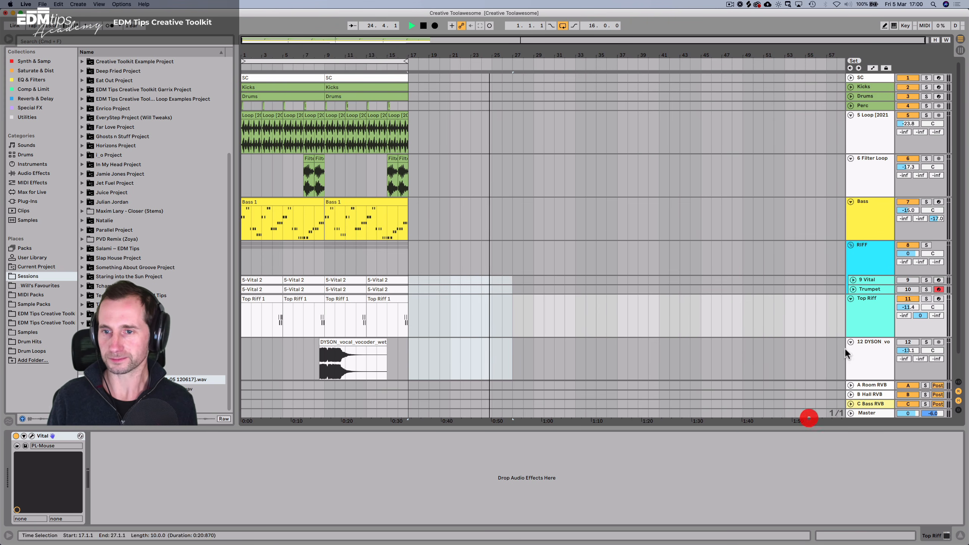
pyautogui.moveTo(863, 304); pyautogui.dragTo(869, 291)
# Assign the Top Riff track's colour to its clips.
pyautogui.click(863, 261)
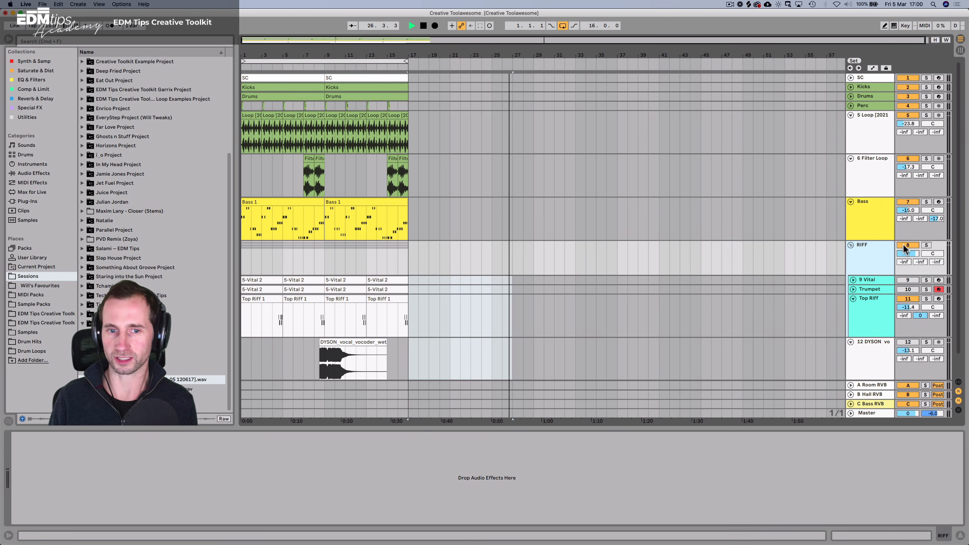
pyautogui.click(872, 278)
pyautogui.rightClick(868, 302)
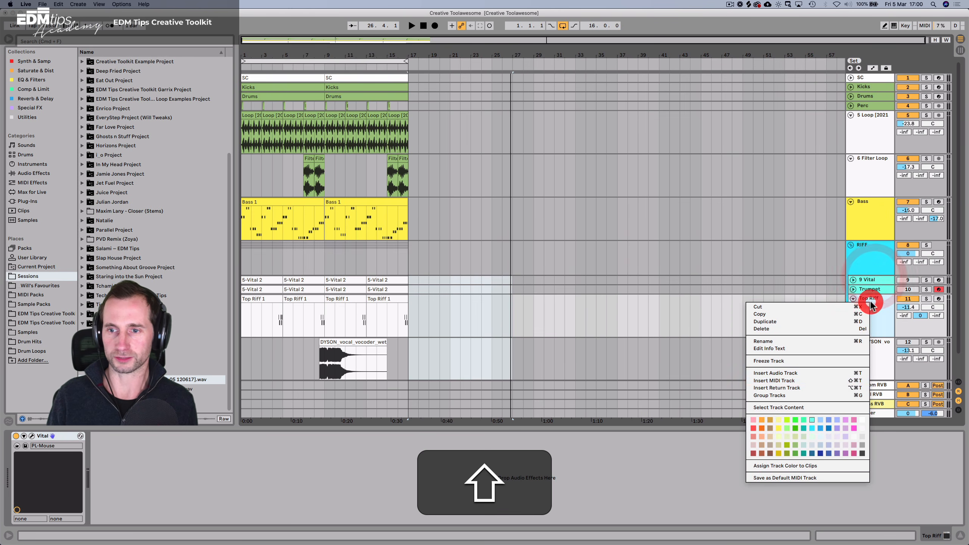
pyautogui.click(758, 466)
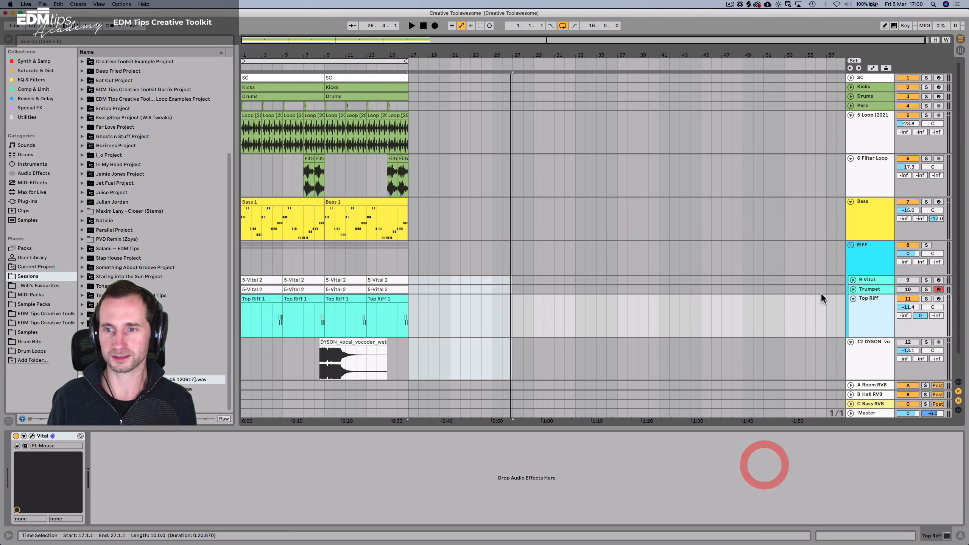
pyautogui.click(848, 245)
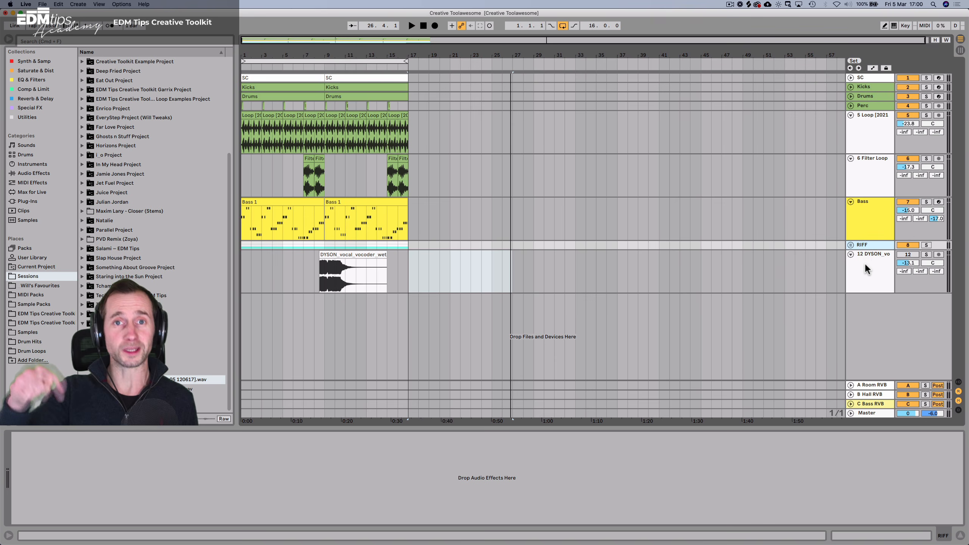
pyautogui.click(864, 263)
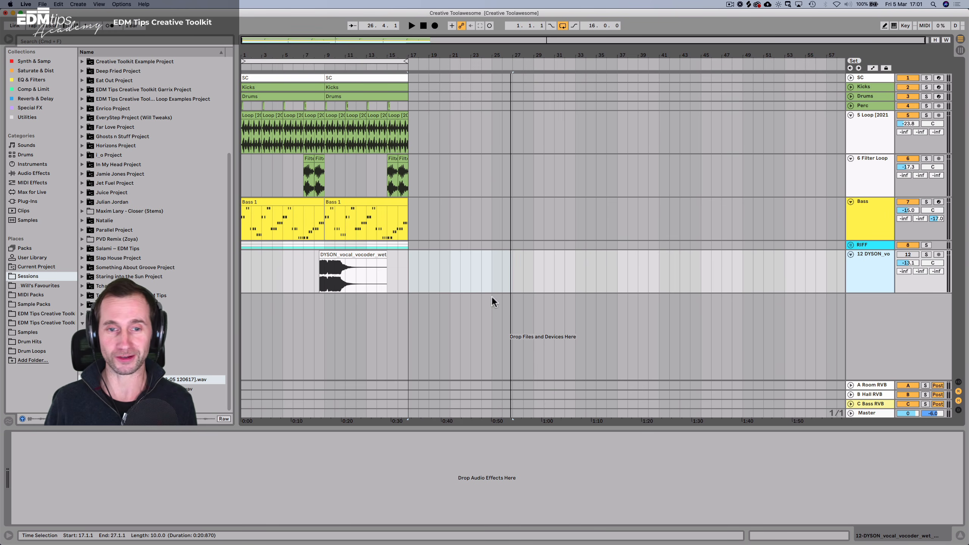
pyautogui.click(858, 244)
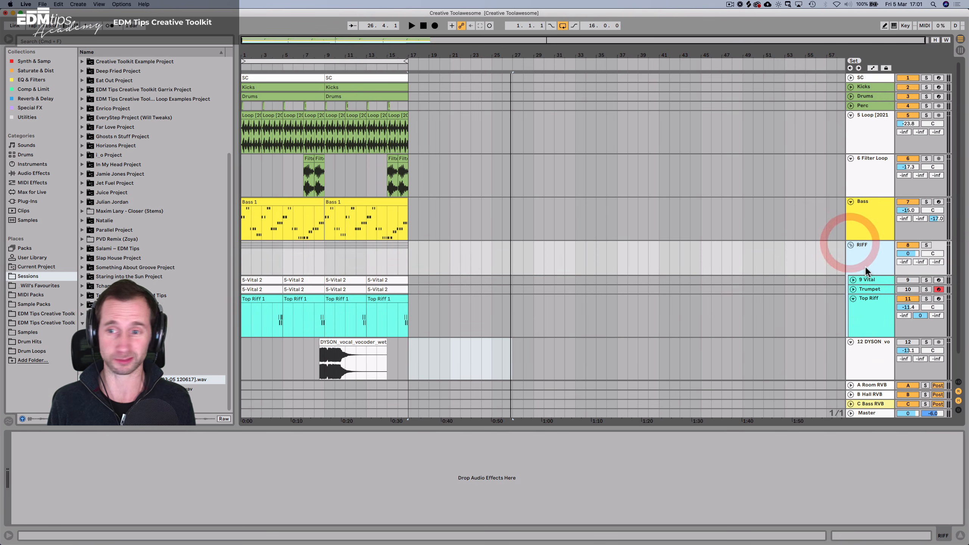
# Assign the track colour to the clips on both the 9 Vital and Trumpet tracks.
pyautogui.click(871, 287)
pyautogui.keyDown('alt'); pyautogui.rightClick(872, 281); pyautogui.keyUp('alt')
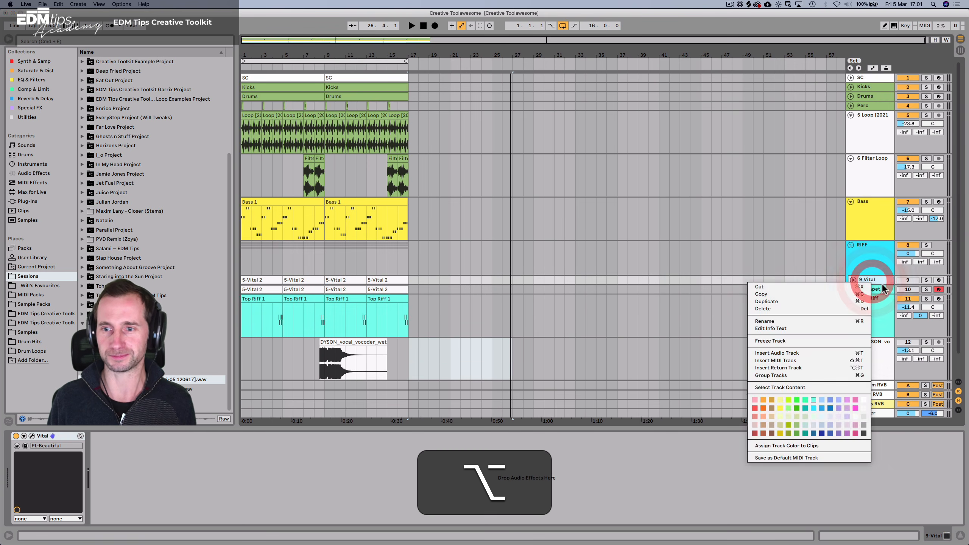
pyautogui.click(881, 286)
pyautogui.keyDown('shift'); pyautogui.click(880, 286); pyautogui.keyUp('shift')
pyautogui.rightClick(879, 283)
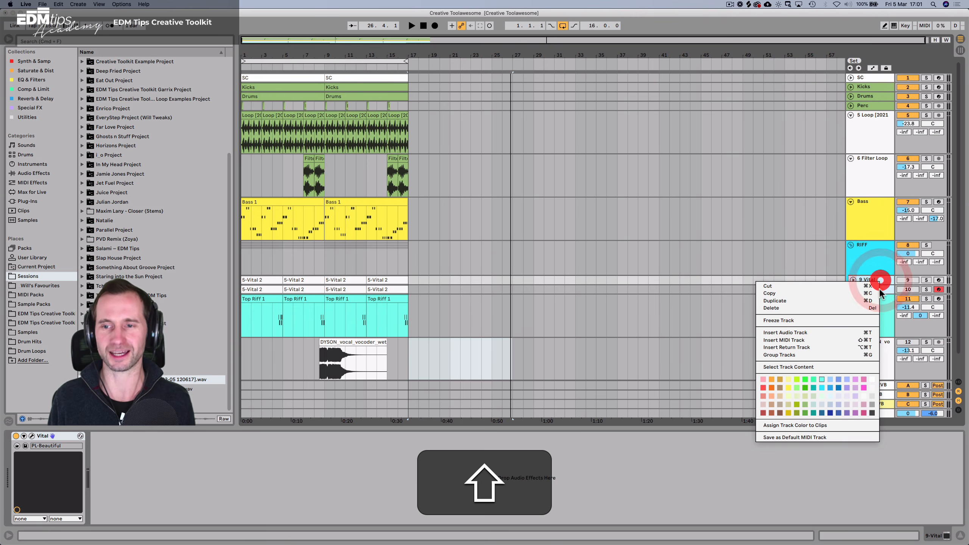
pyautogui.click(838, 408)
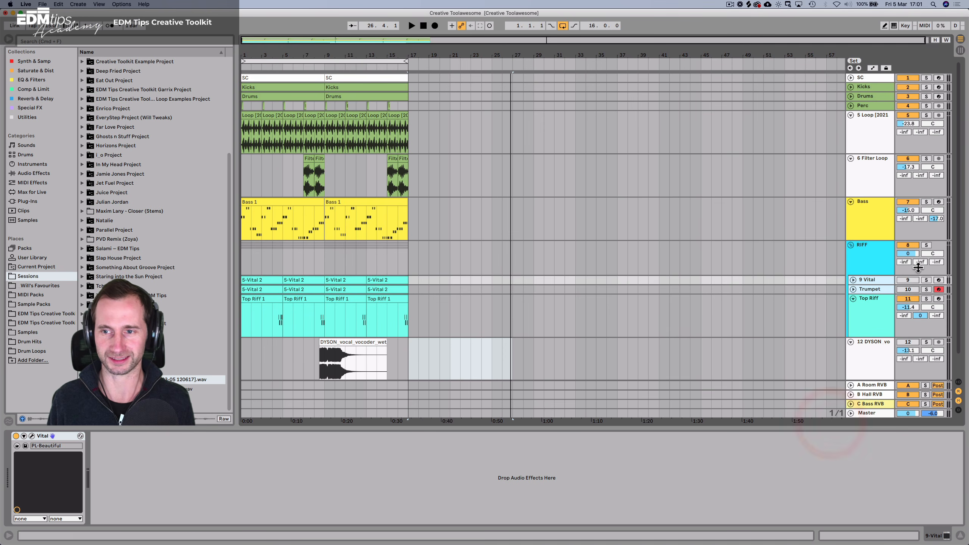
# Reactivate the 9 Vital and Trumpet tracks and play the arrangement from the start.
pyautogui.click(911, 281)
pyautogui.press('space')
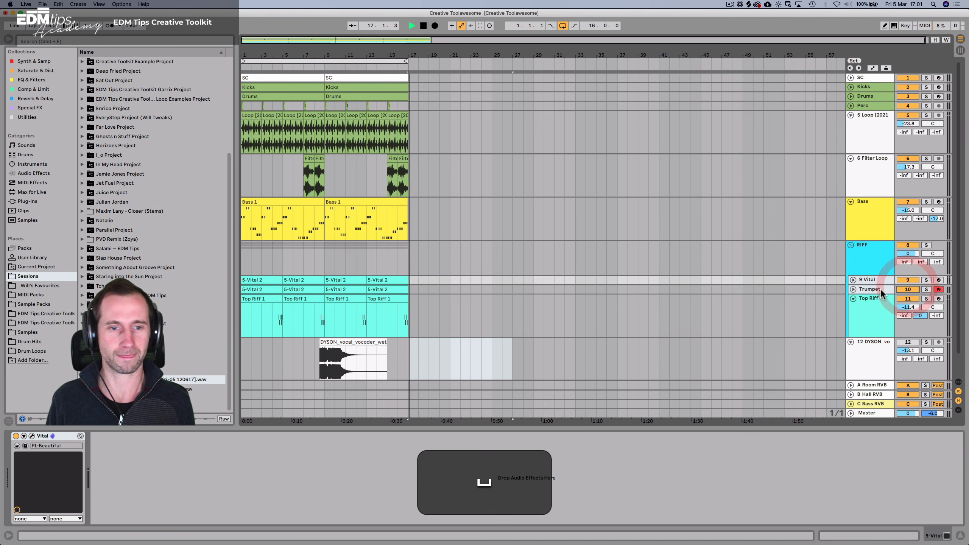
pyautogui.press('space')
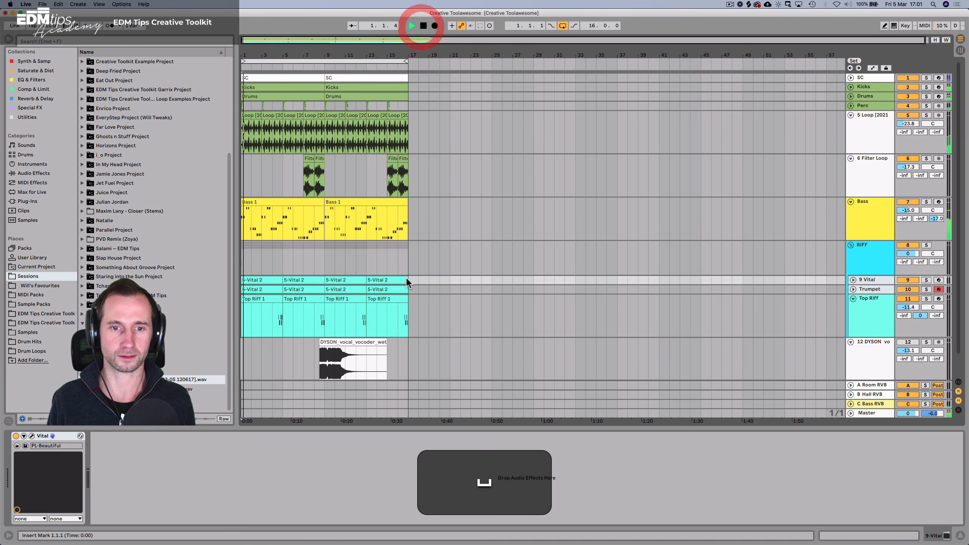
# Duplicate the 16-bar section on all tracks from SC to Top Riff repeatedly until the arrangement reaches bar 113.
pyautogui.moveTo(406, 321); pyautogui.dragTo(184, 22)
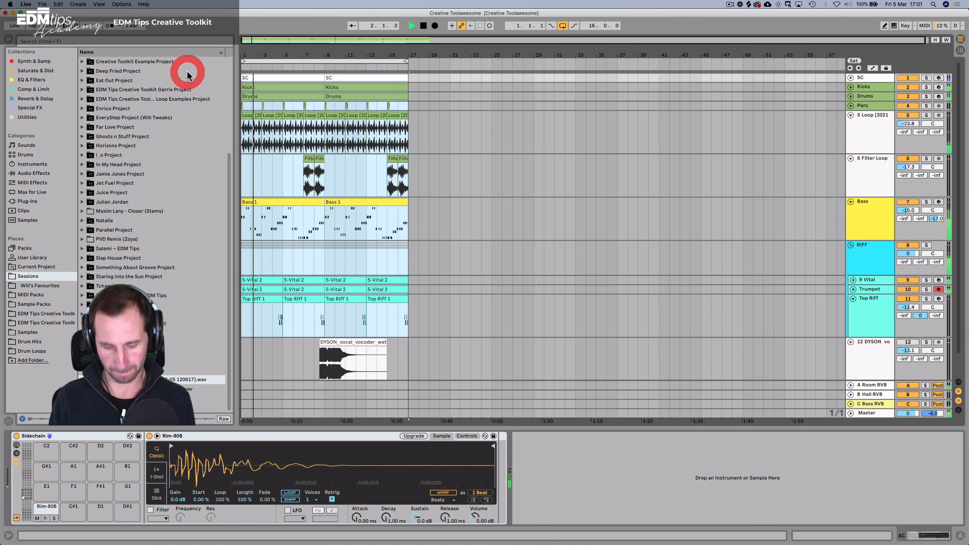
pyautogui.press('super+d')
pyautogui.moveTo(289, 55); pyautogui.dragTo(289, 54)
pyautogui.press('space')
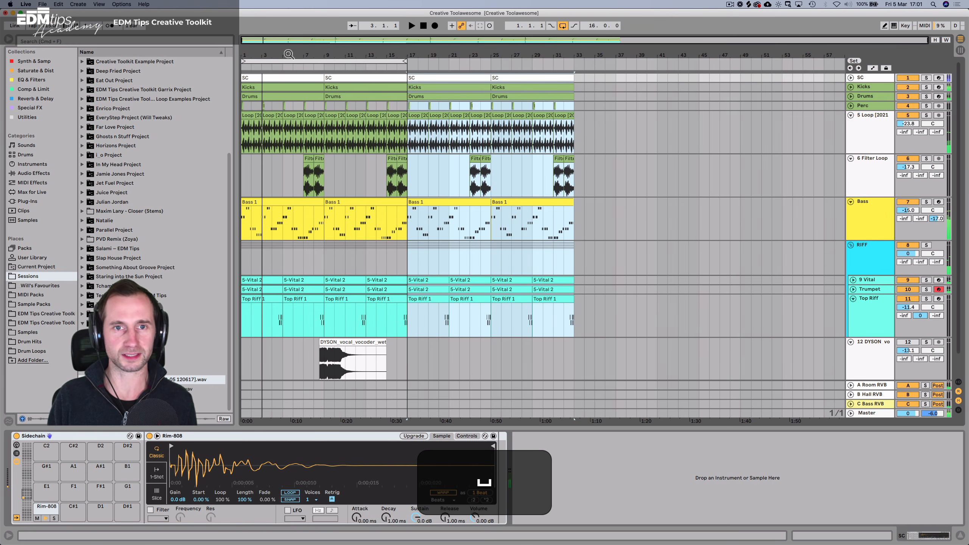
pyautogui.press('super+d')
pyautogui.press('super+d')
pyautogui.press('super+d')
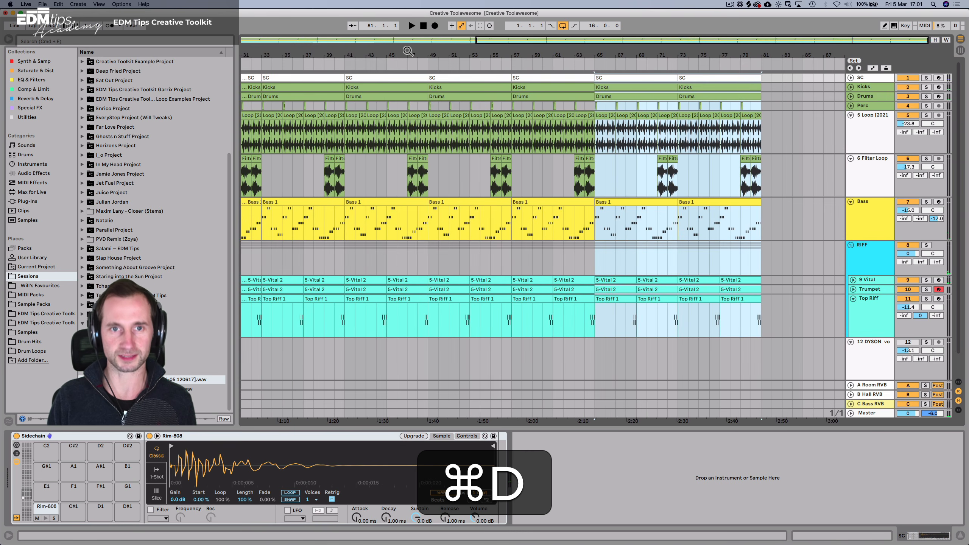
pyautogui.press('super+d')
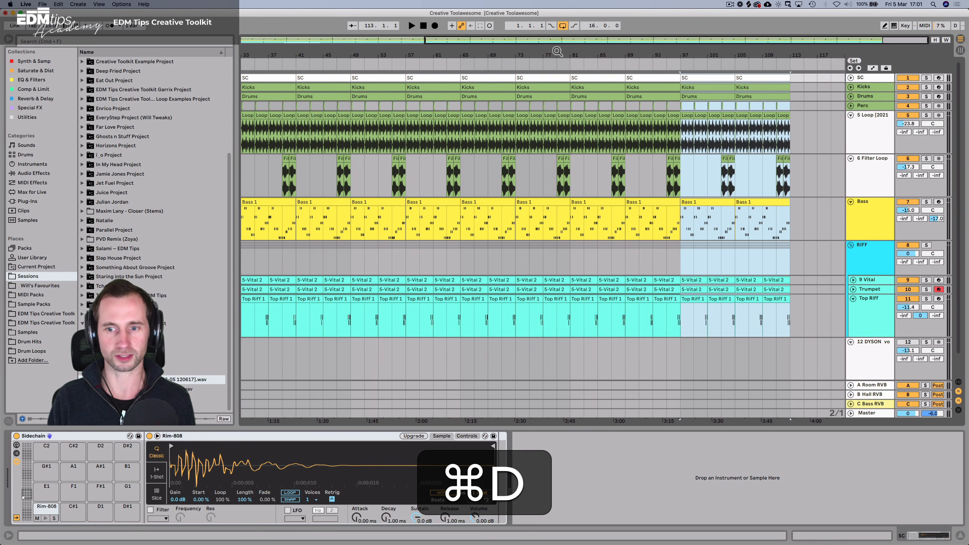
# Delete the excess copies between bars 81 and 113 and extend the arrangement loop to 80 bars.
pyautogui.moveTo(556, 51); pyautogui.dragTo(633, 51)
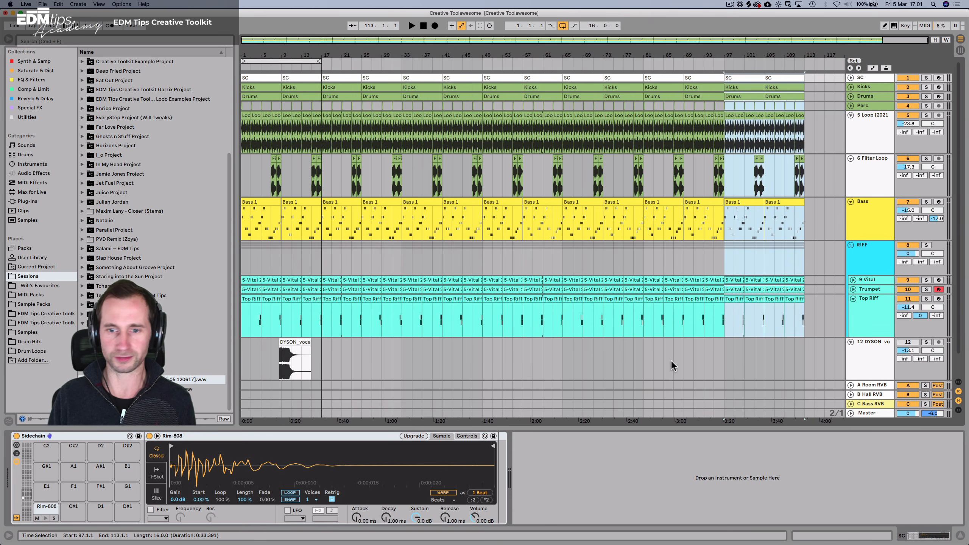
pyautogui.press('BackSpace')
pyautogui.moveTo(724, 335); pyautogui.dragTo(646, 73)
pyautogui.press('BackSpace')
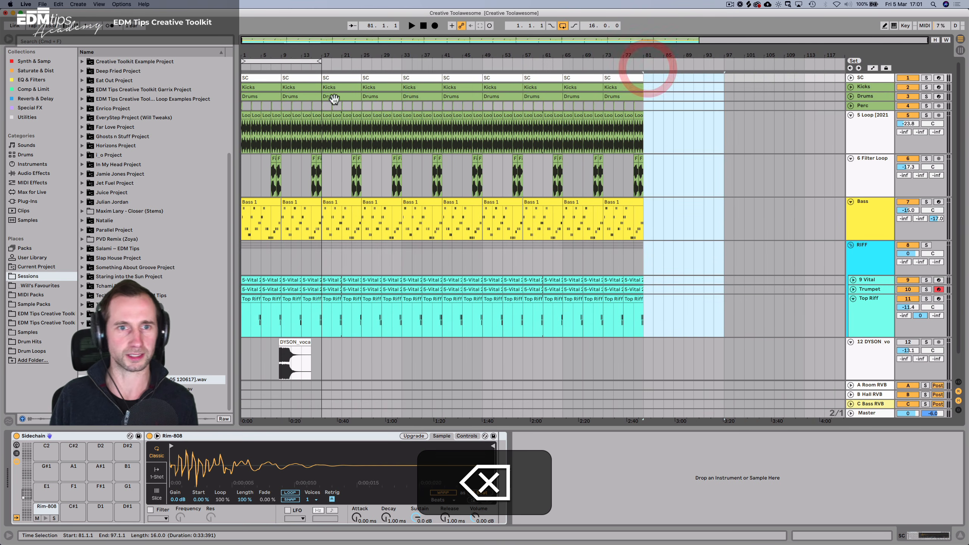
pyautogui.moveTo(322, 61); pyautogui.dragTo(639, 102)
# Move the DYSON vocal clip to bar 81, past the end of the loop, and play from the start.
pyautogui.click(337, 388)
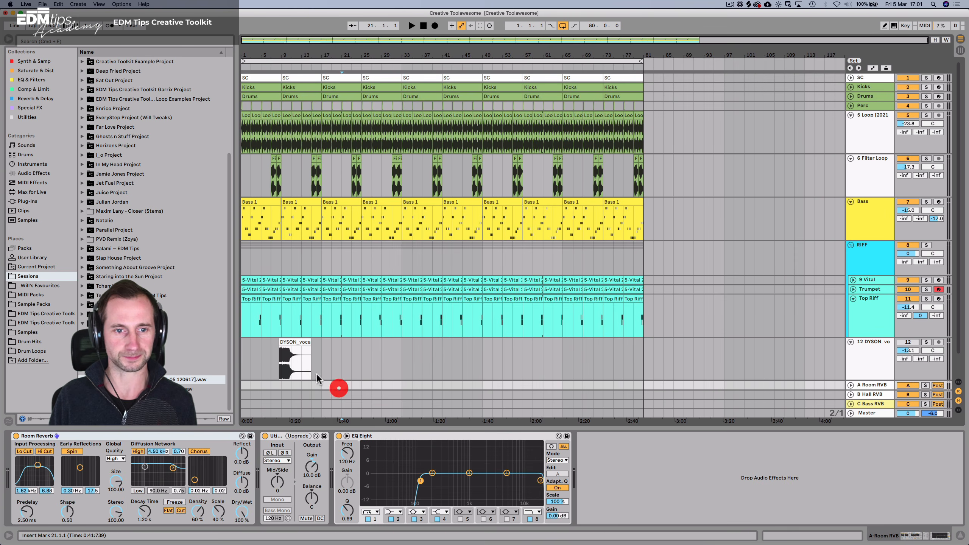
pyautogui.click(289, 341)
pyautogui.moveTo(289, 341); pyautogui.dragTo(657, 343)
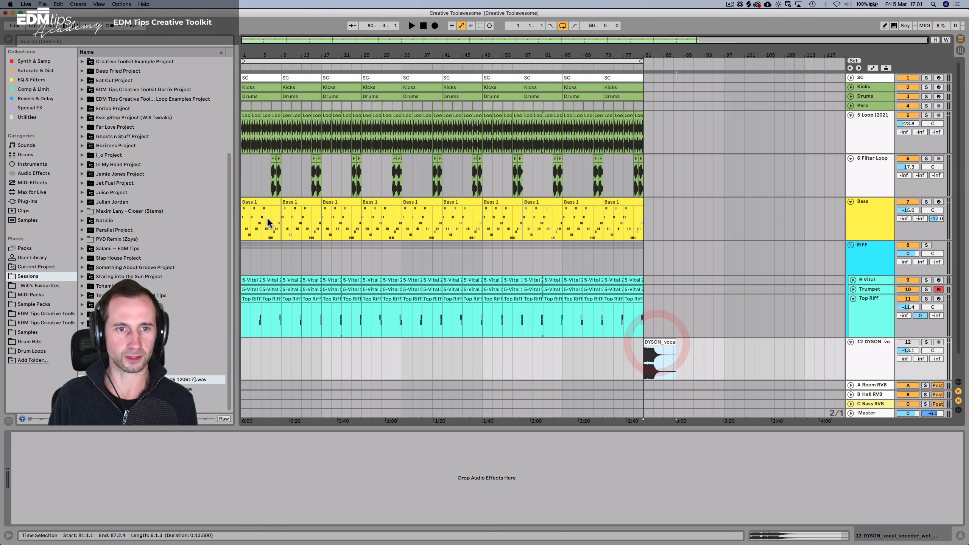
pyautogui.press('space')
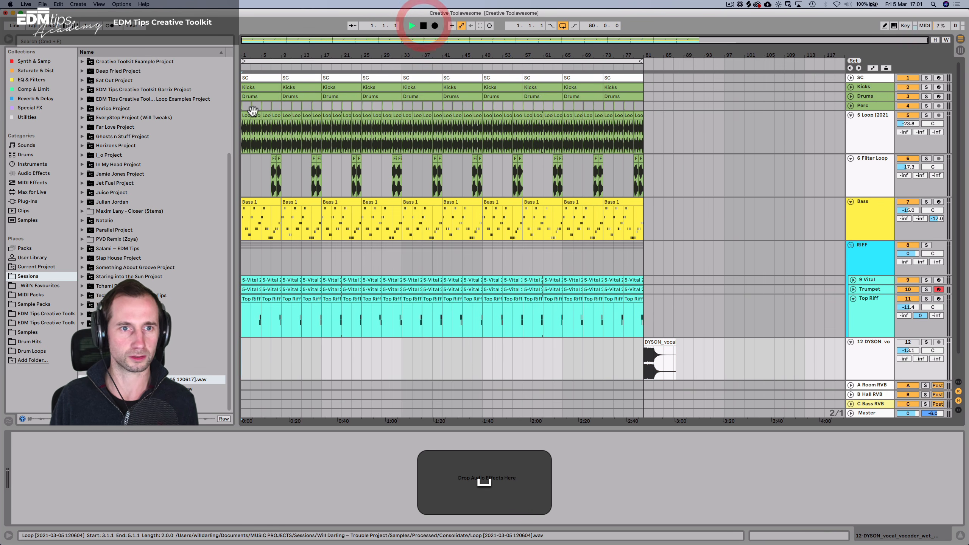
# Fold the 5 Loop and 6 Filter Loop tracks, colour both green to match the drums, and restart playback.
pyautogui.click(851, 115)
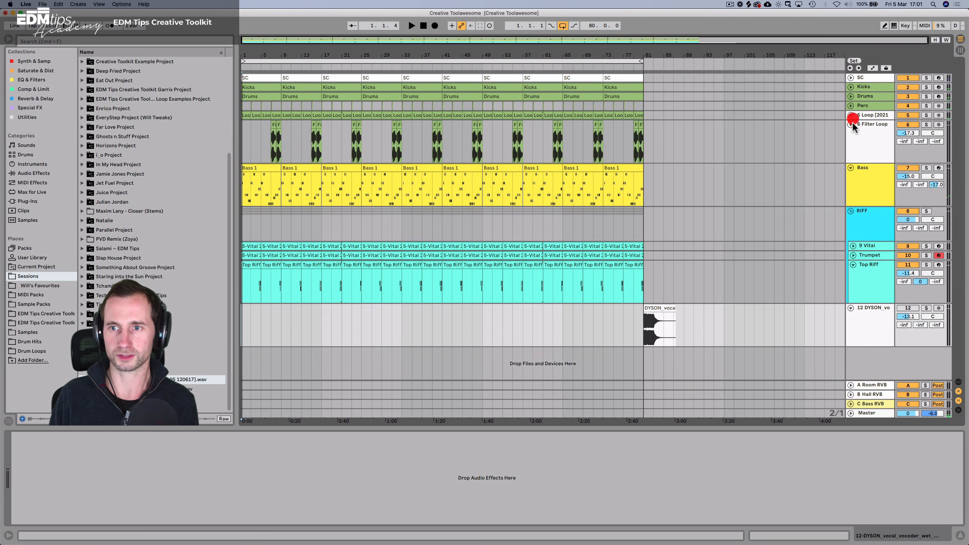
pyautogui.click(851, 124)
pyautogui.click(862, 116)
pyautogui.keyDown('shift'); pyautogui.click(862, 123); pyautogui.keyUp('shift')
pyautogui.rightClick(862, 123)
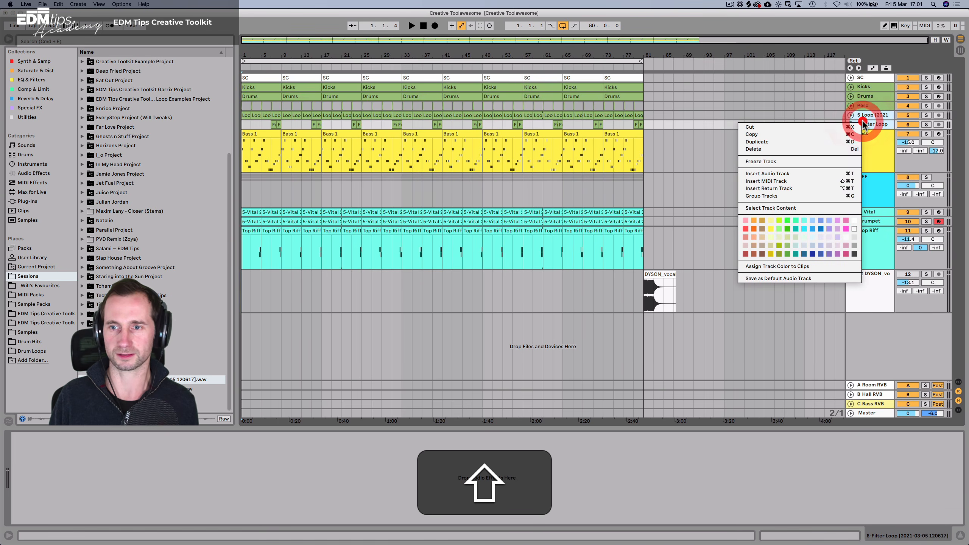
pyautogui.click(787, 246)
pyautogui.press('space')
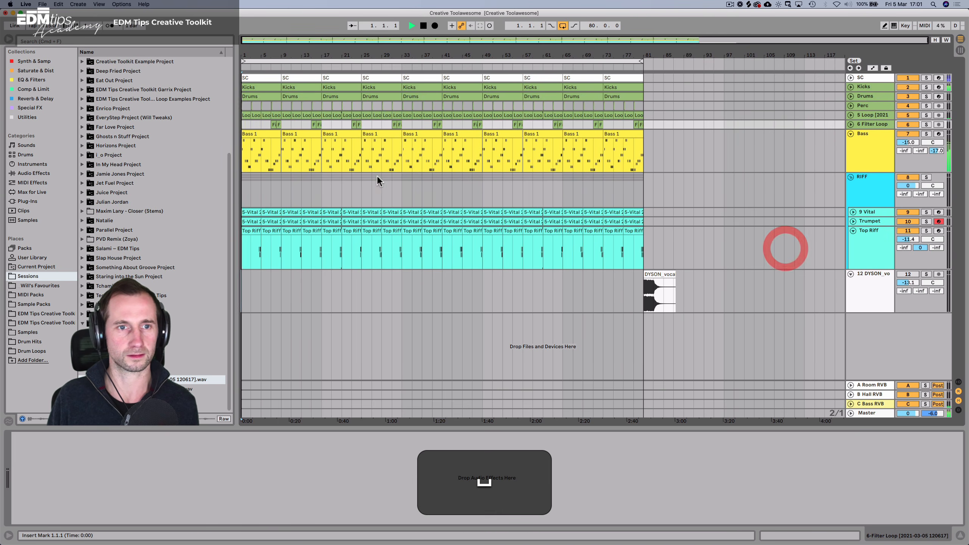
# Delete the first two-bar clip on the 5 Loop track, from bar 1 to bar 3.
pyautogui.click(243, 116)
pyautogui.press('BackSpace')
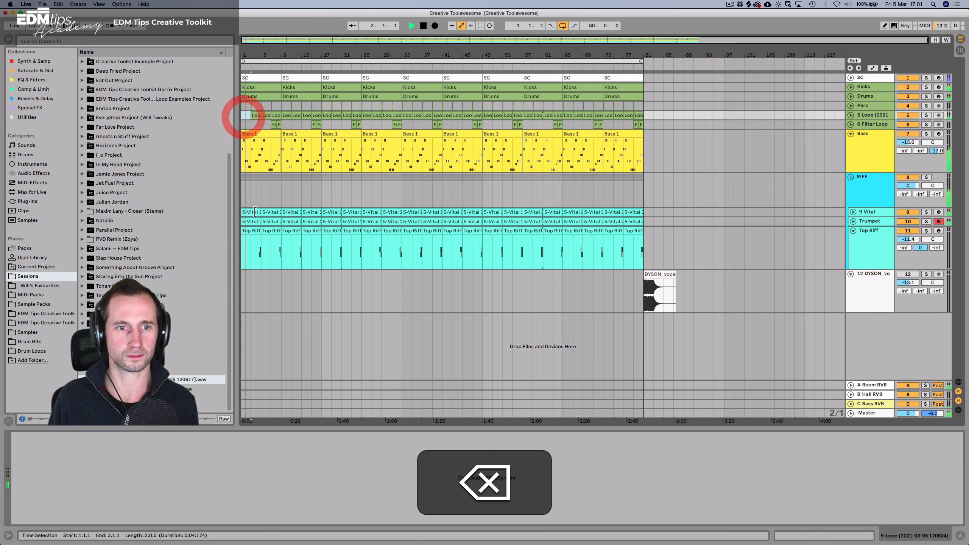
pyautogui.click(249, 212)
pyautogui.click(270, 211)
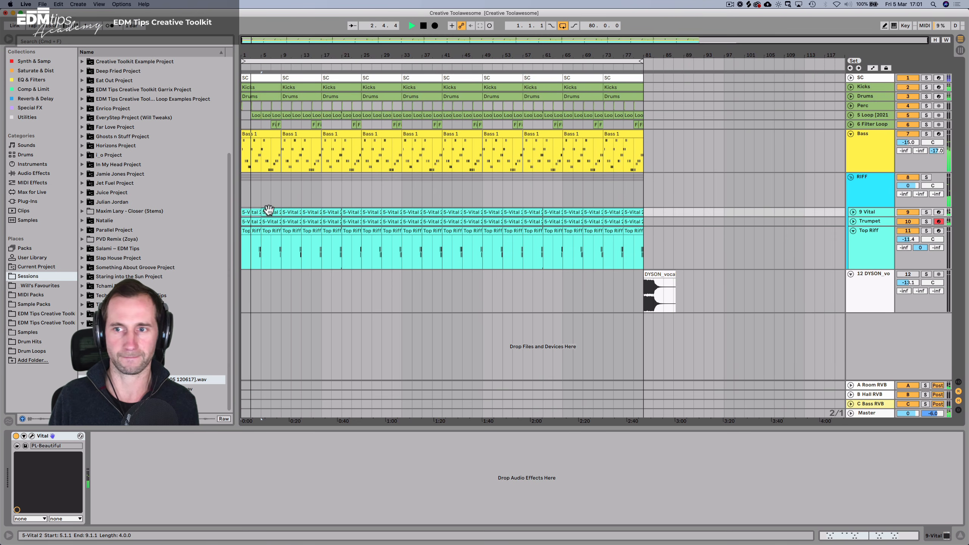
# Delete the Trumpet and Top Riff clips between bars 1 and 9.
pyautogui.click(253, 221)
pyautogui.press('BackSpace')
pyautogui.click(267, 221)
pyautogui.press('BackSpace')
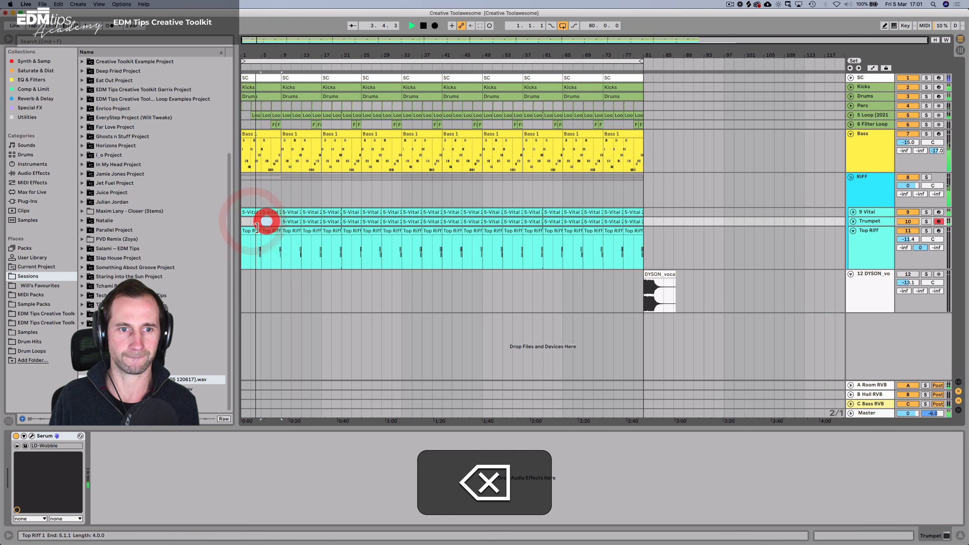
pyautogui.click(256, 228)
pyautogui.press('BackSpace')
pyautogui.click(270, 227)
pyautogui.press('BackSpace')
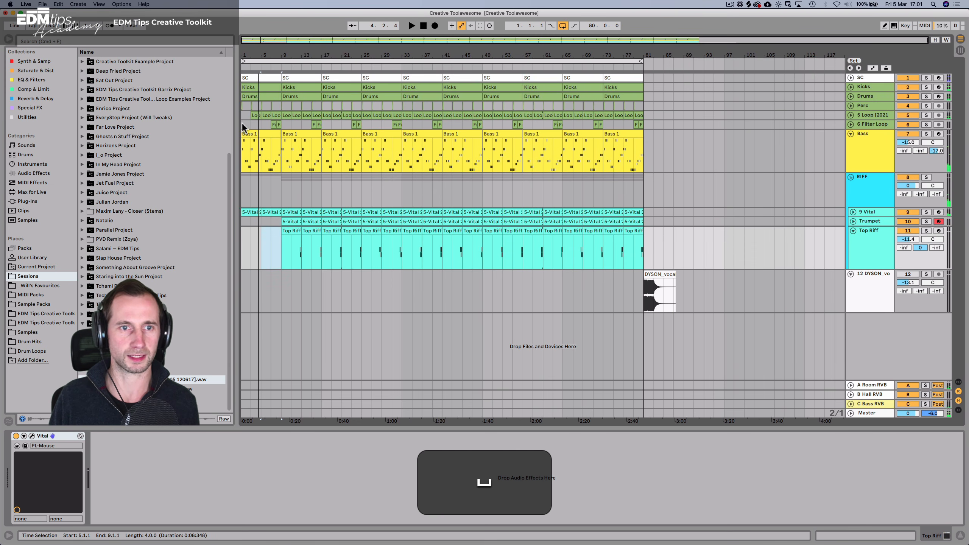
# Clear bars 1 to 9 on the Drums, Perc, 5 Loop and 6 Filter Loop tracks and play from the start.
pyautogui.moveTo(242, 123); pyautogui.dragTo(282, 94)
pyautogui.press('BackSpace')
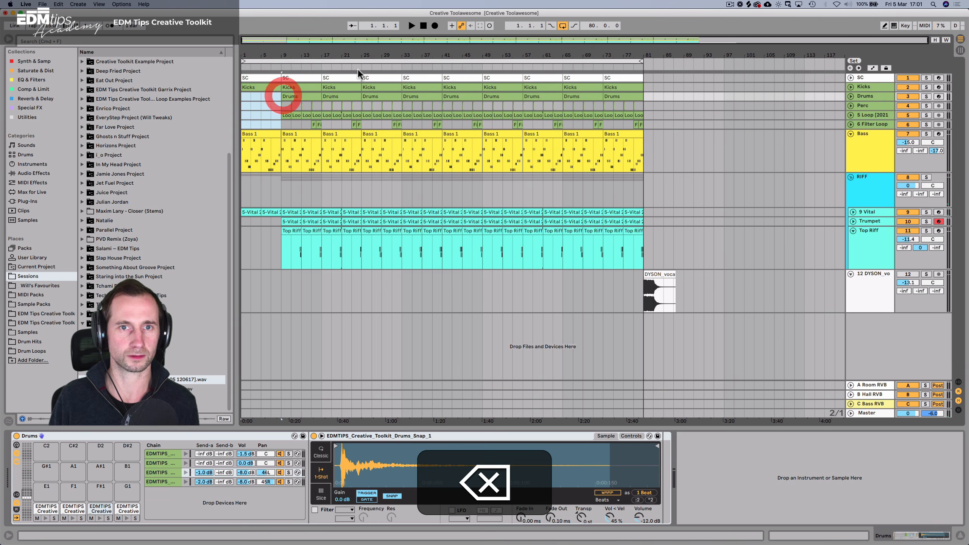
pyautogui.press('space')
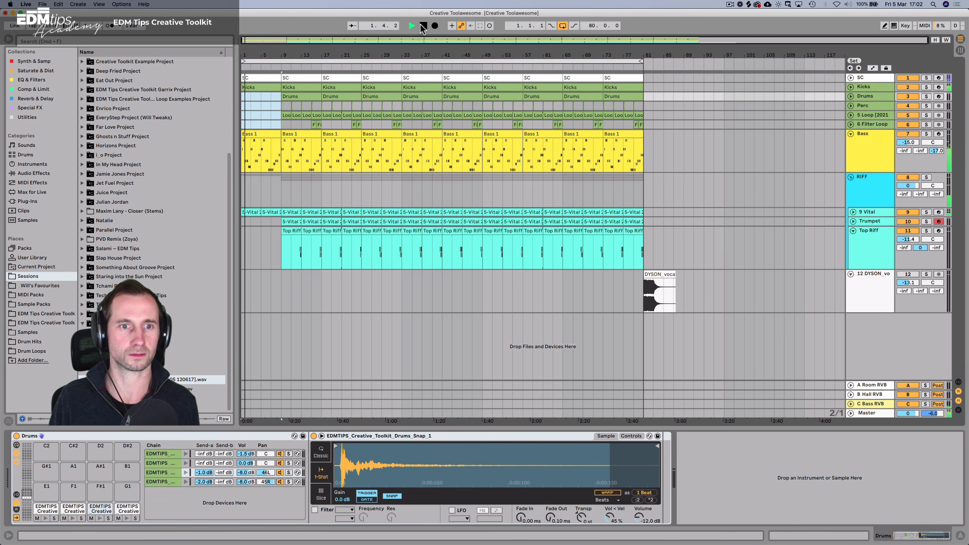
# Place the insert marker at bar 5 on the Bass track, stop playback and save the set.
pyautogui.click(258, 158)
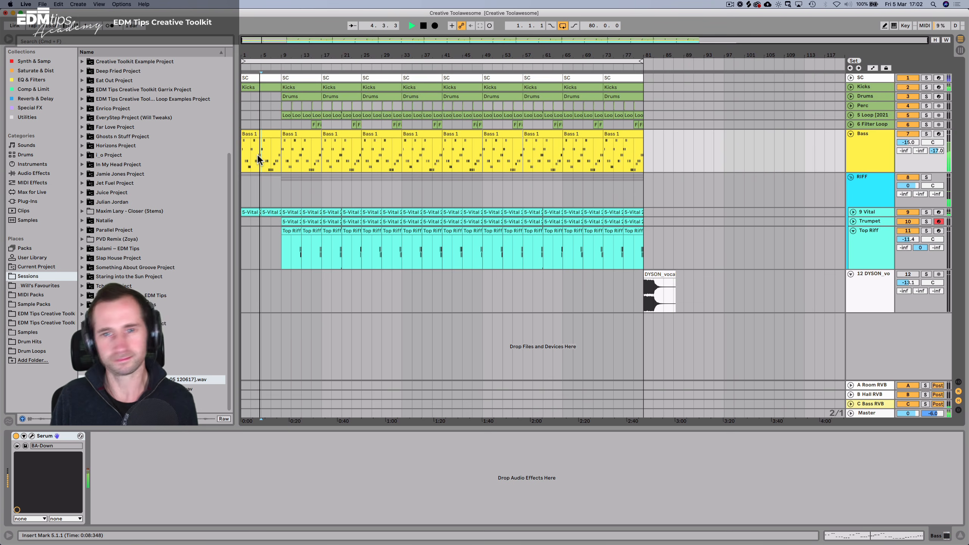
pyautogui.press('space')
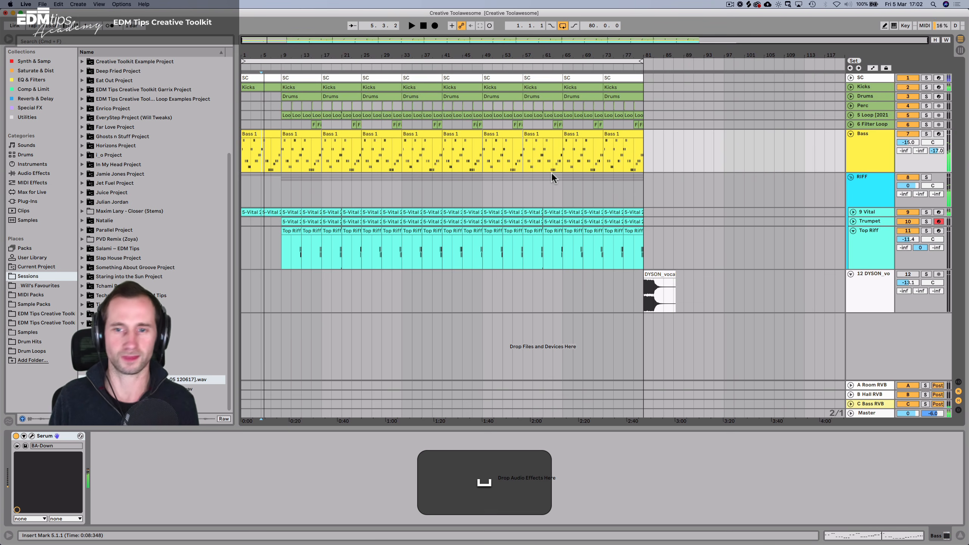
pyautogui.press('super+s')
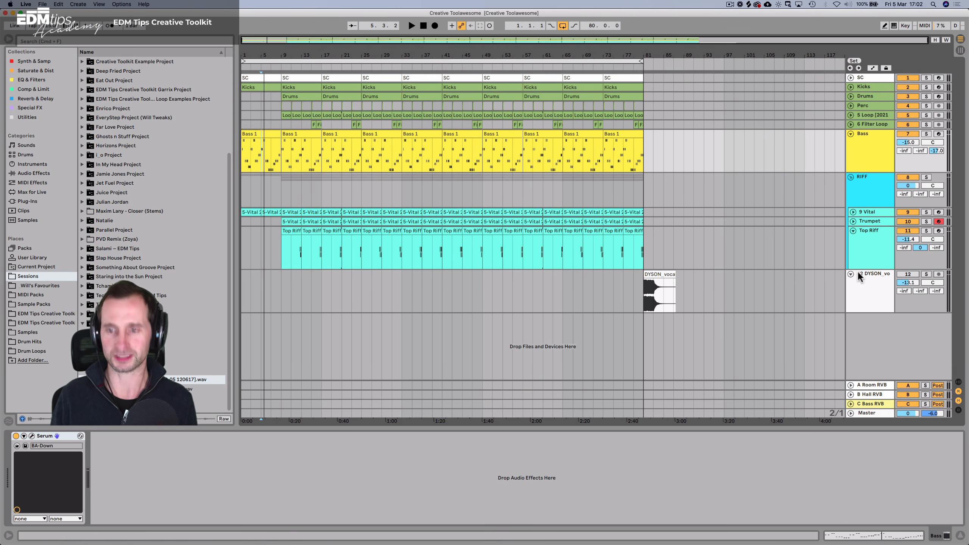
# Switch to Splice and audition the DYSON "close your eyes" and "i wake up" vocal phrases in the vocals search results.
pyautogui.hotkey('alt', 'space')
pyautogui.write('splice')
pyautogui.press('Return')
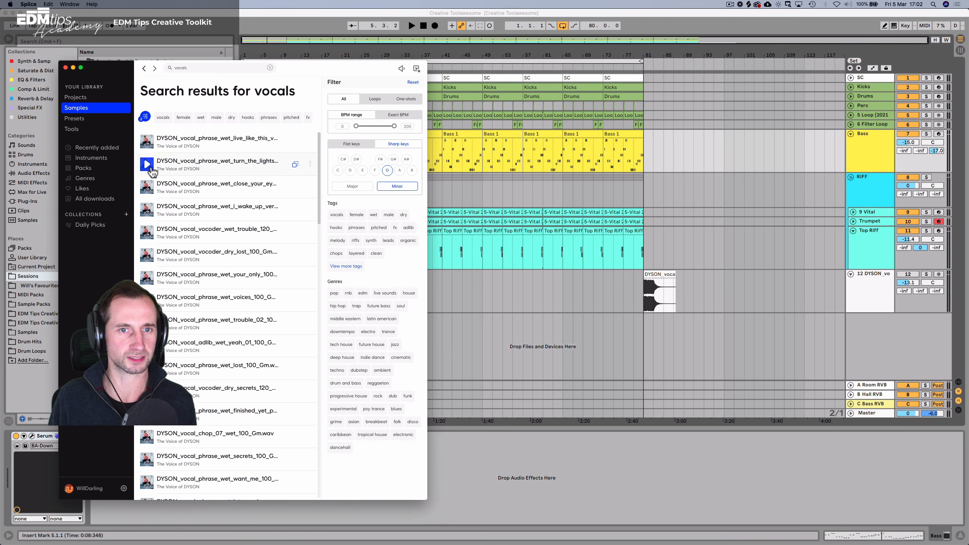
pyautogui.click(151, 190)
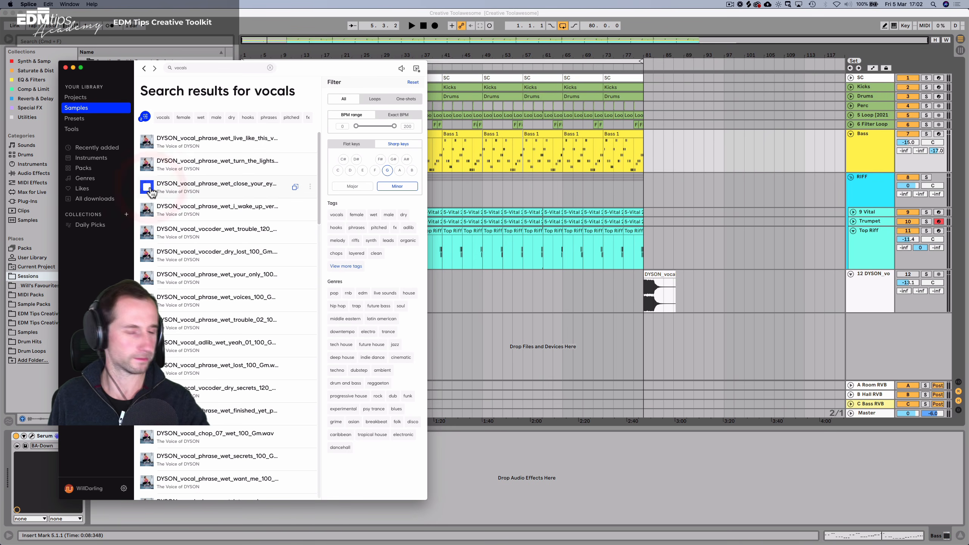
pyautogui.click(147, 210)
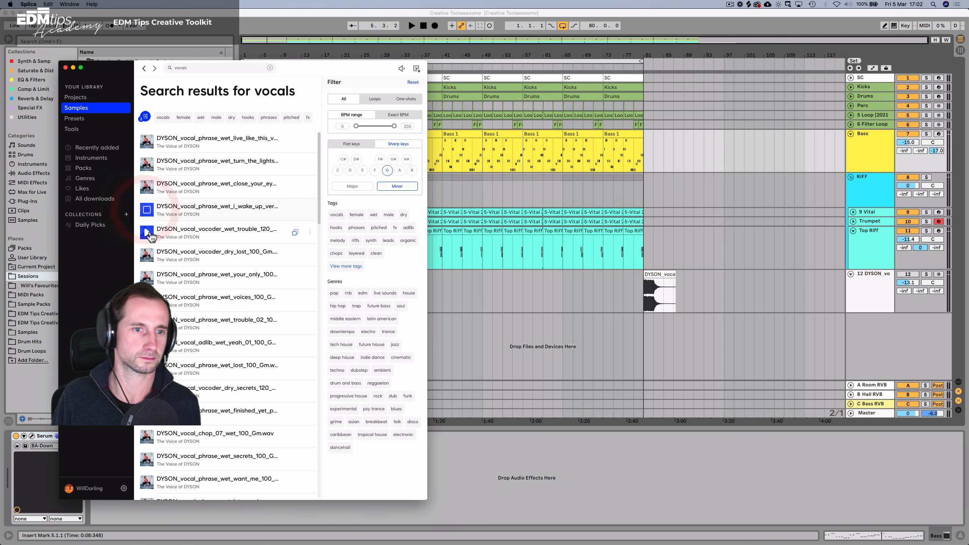
pyautogui.click(152, 189)
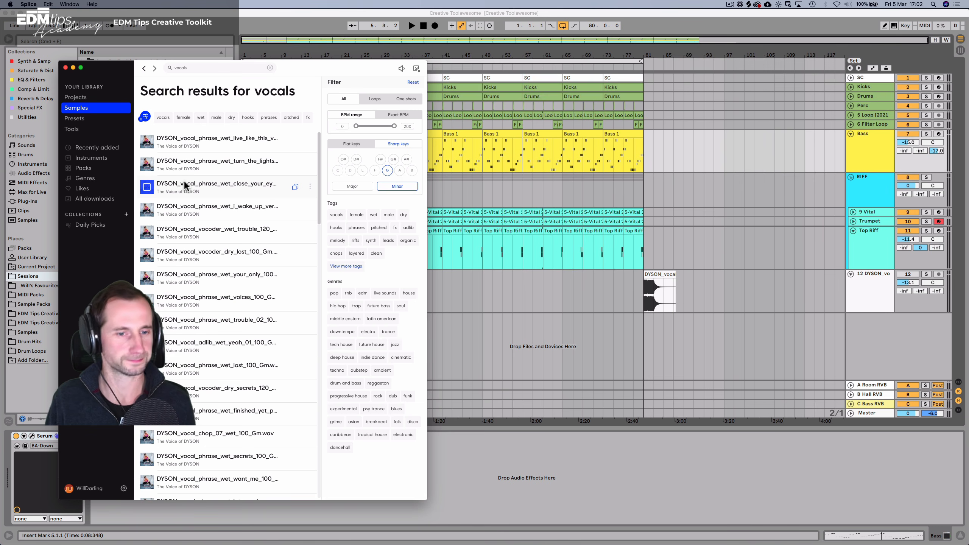
# Stop the preview and place the DYSON "close your eyes" phrase at bar 89 on the 12 DYSON track in Ableton Live.
pyautogui.press('space')
pyautogui.moveTo(184, 183); pyautogui.dragTo(695, 298)
pyautogui.click(694, 297)
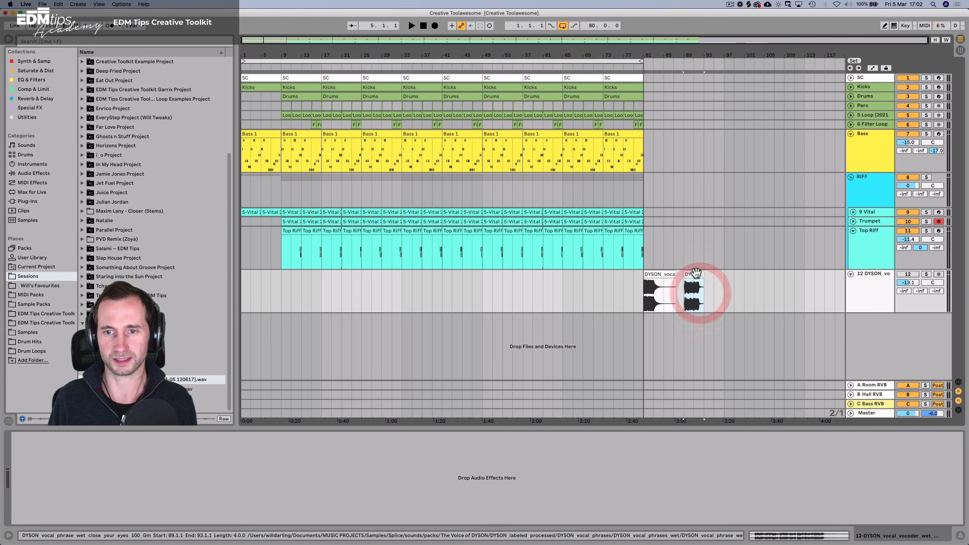
# Set the "close your eyes" vocal clip's warp mode to Complex Pro.
pyautogui.doubleClick(694, 294)
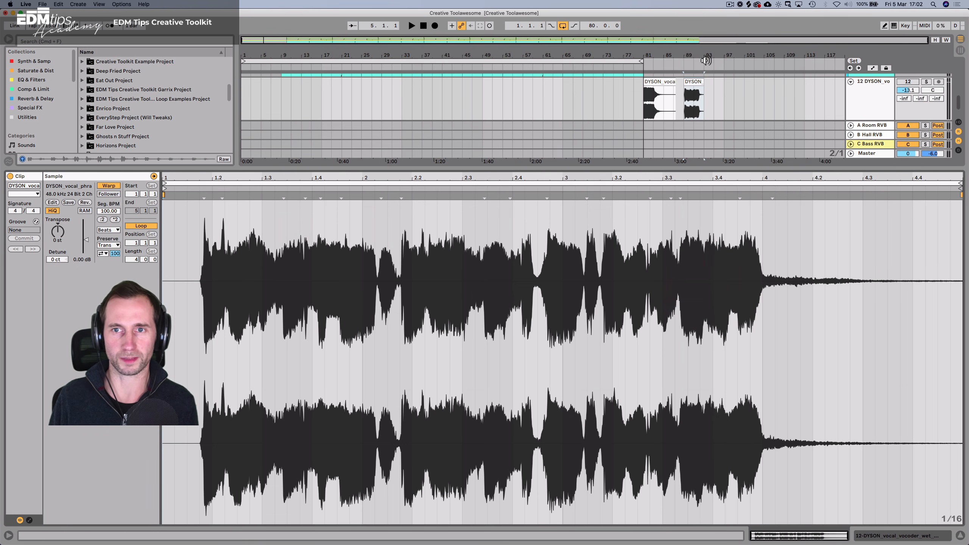
pyautogui.moveTo(706, 59); pyautogui.dragTo(706, 133)
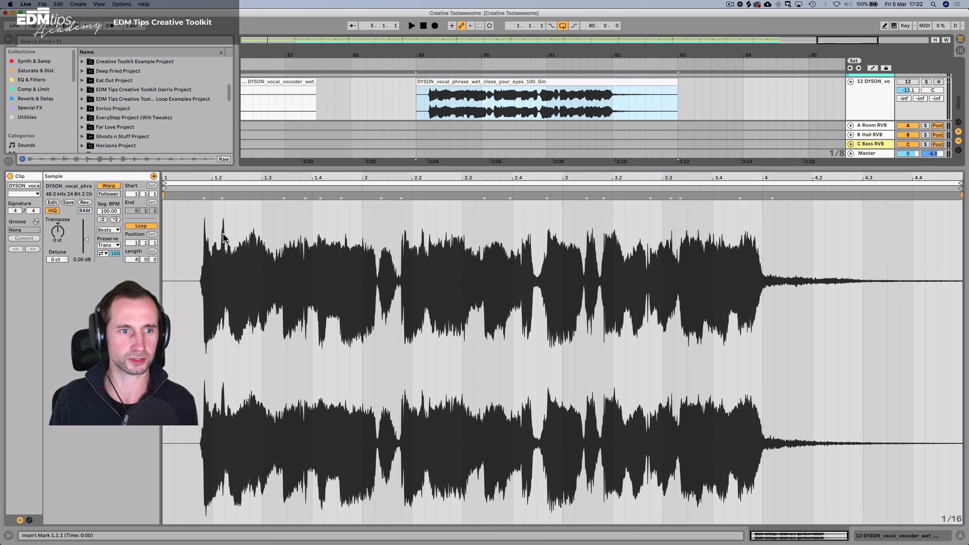
pyautogui.click(105, 230)
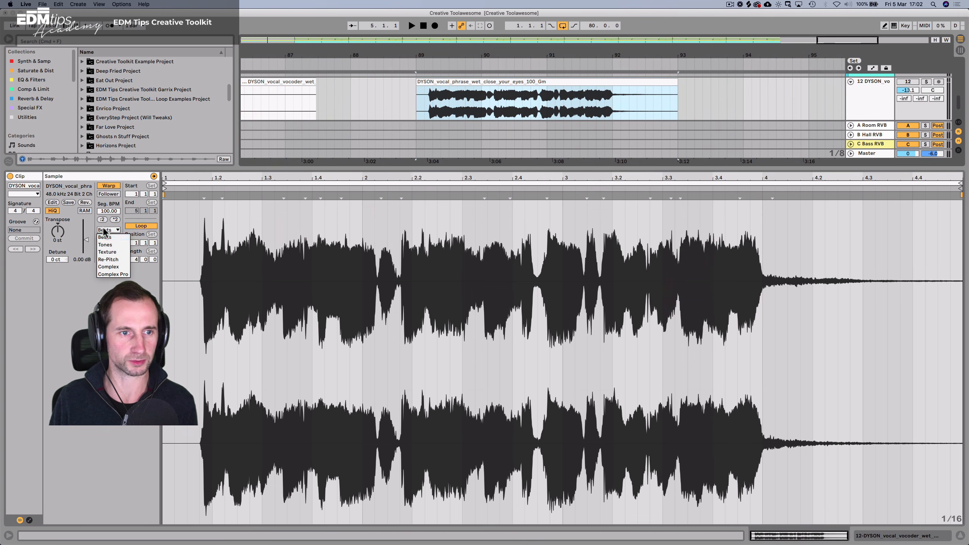
pyautogui.click(114, 275)
pyautogui.hotkey('shift', 'Tab')
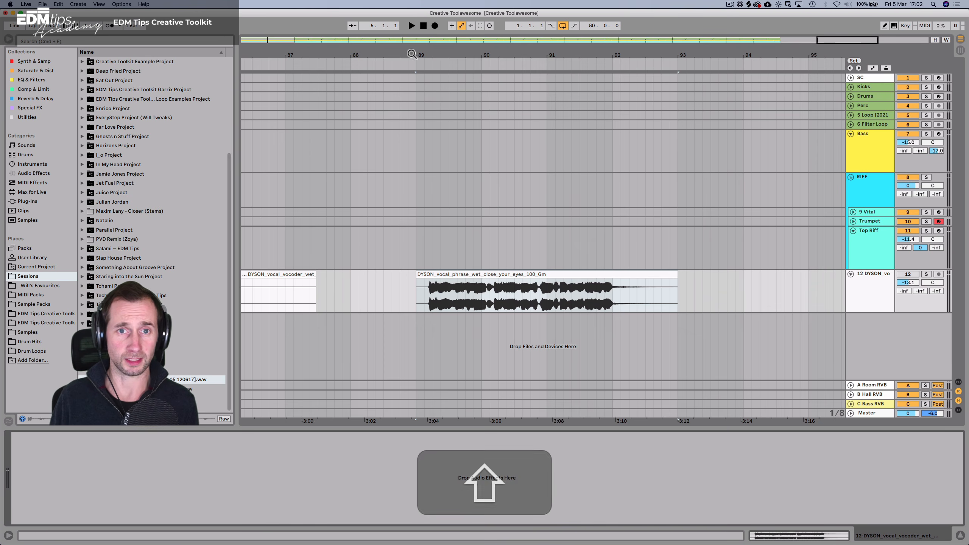
# Move the "close your eyes" clip to bar 1, activate the 12 DYSON track and play from the start.
pyautogui.moveTo(411, 53); pyautogui.dragTo(411, 12)
pyautogui.click(816, 272)
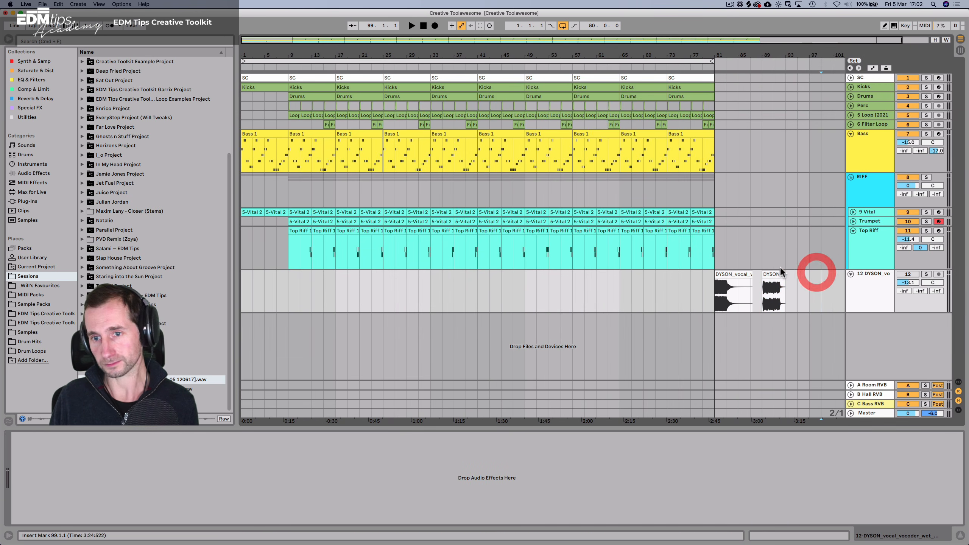
pyautogui.moveTo(774, 278); pyautogui.dragTo(241, 298)
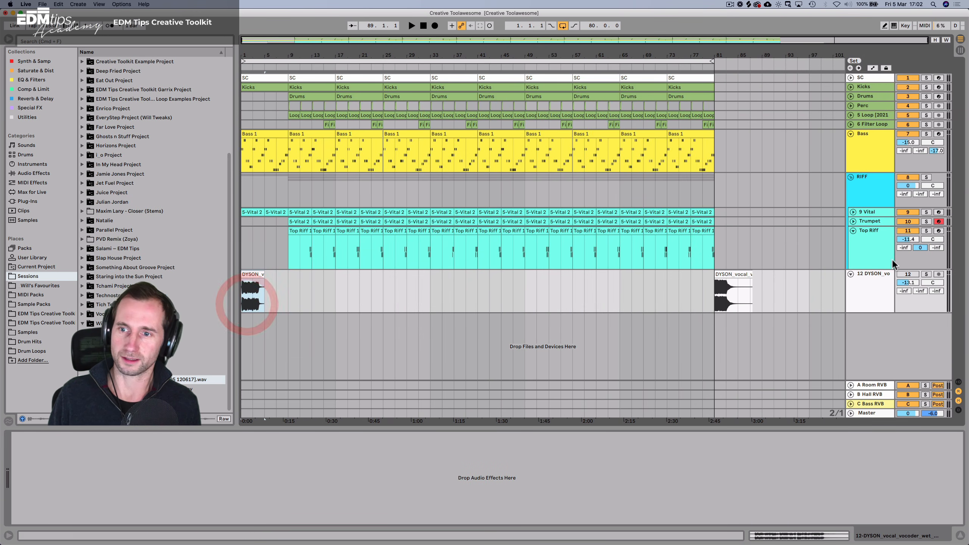
pyautogui.click(907, 274)
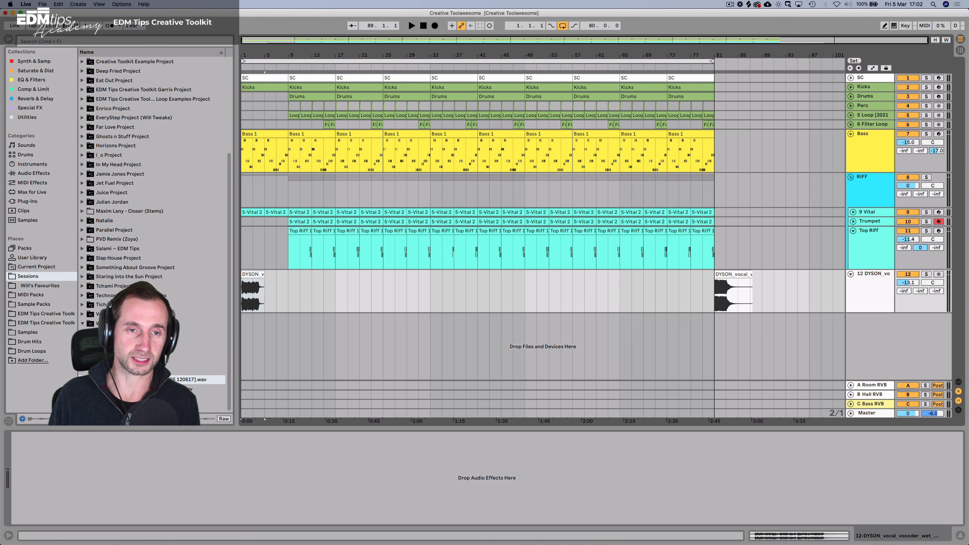
pyautogui.press('z')
pyautogui.press('space')
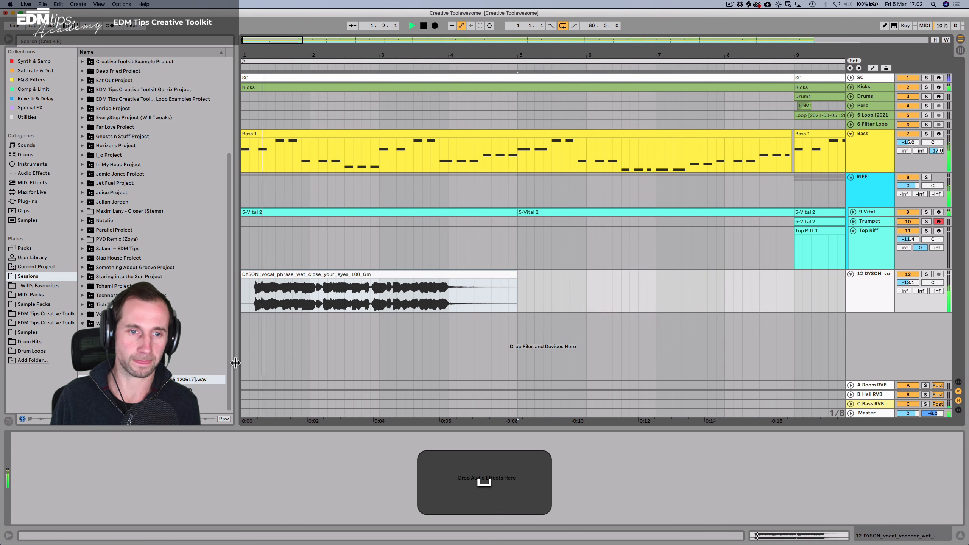
# Stop playback and open the sample view of the "close your eyes" vocal clip.
pyautogui.press('space')
pyautogui.click(264, 286)
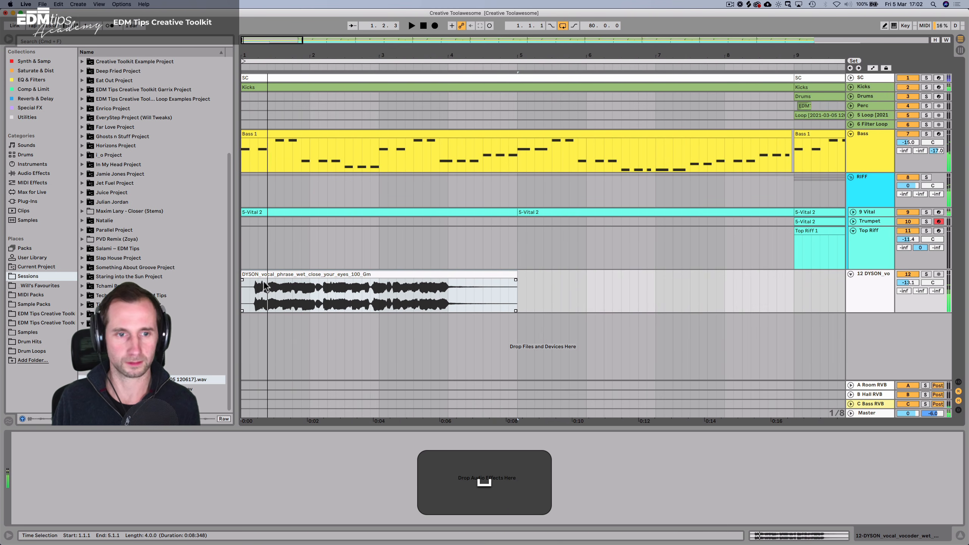
pyautogui.doubleClick(264, 285)
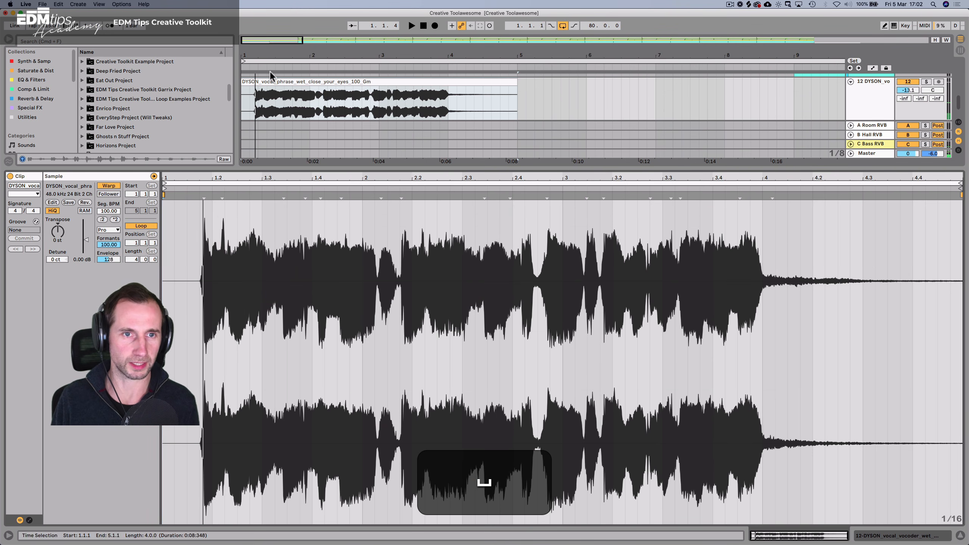
pyautogui.press('Return')
# Try nudging the vocal clip slightly later off the grid, audition it, and move it back to bar 1.
pyautogui.moveTo(247, 58); pyautogui.dragTo(254, 104)
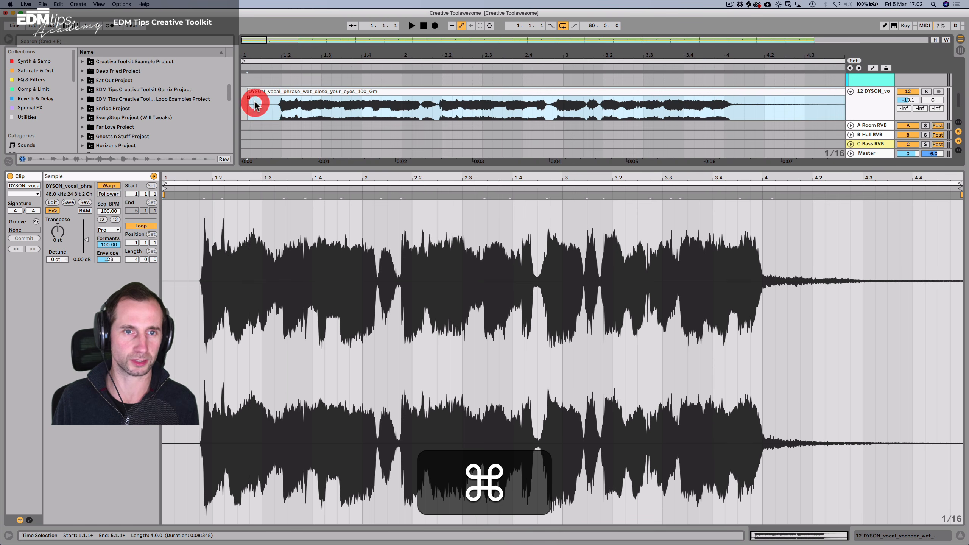
pyautogui.press('space')
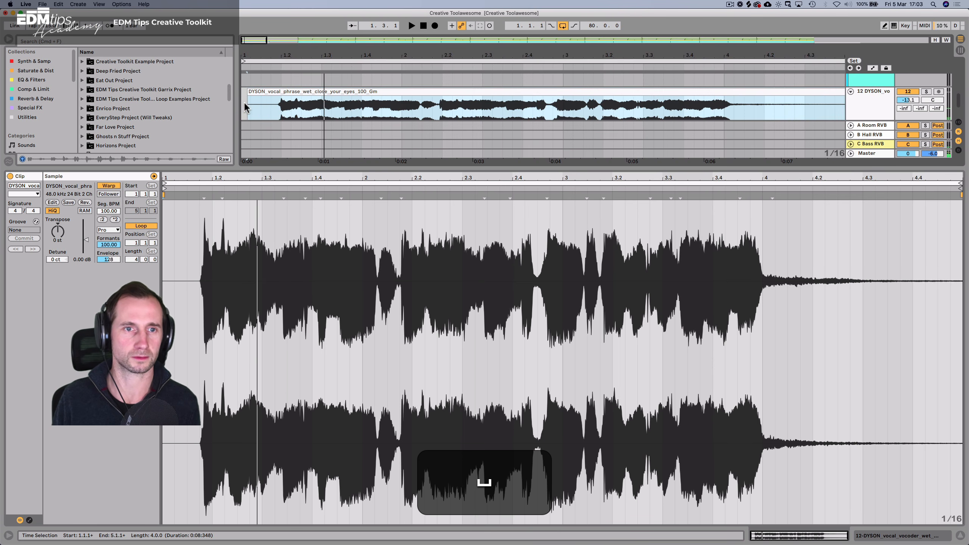
pyautogui.click(245, 106)
pyautogui.press('space')
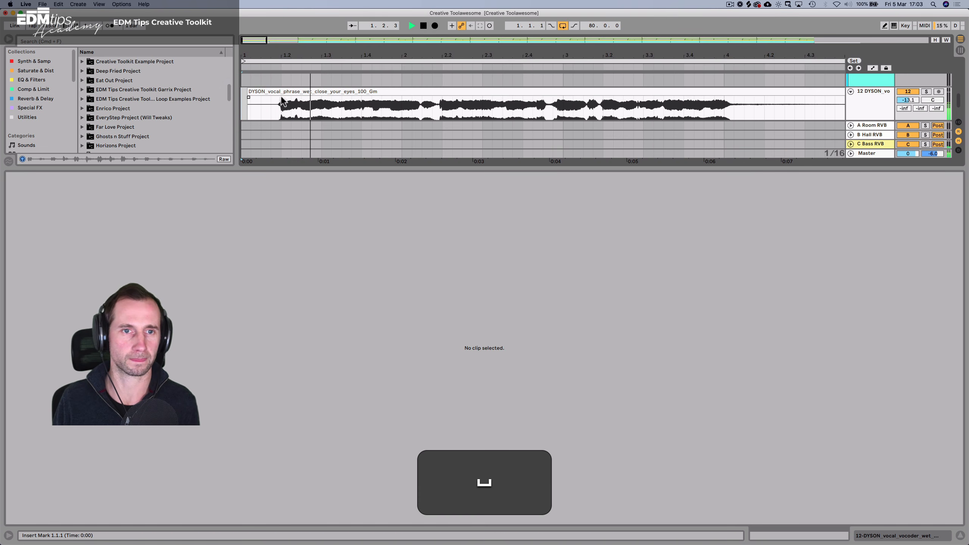
pyautogui.press('space')
pyautogui.moveTo(283, 92); pyautogui.dragTo(279, 92)
pyautogui.press('space')
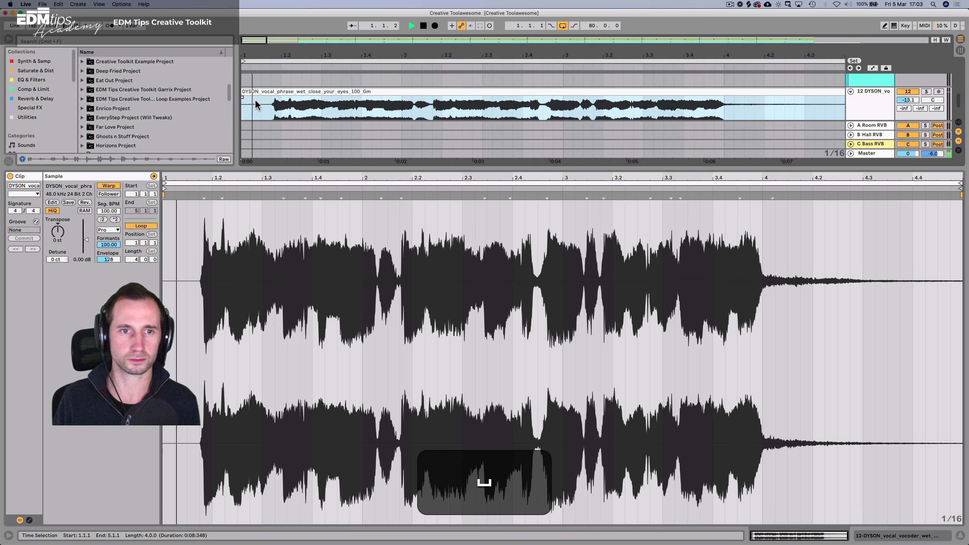
pyautogui.press('space')
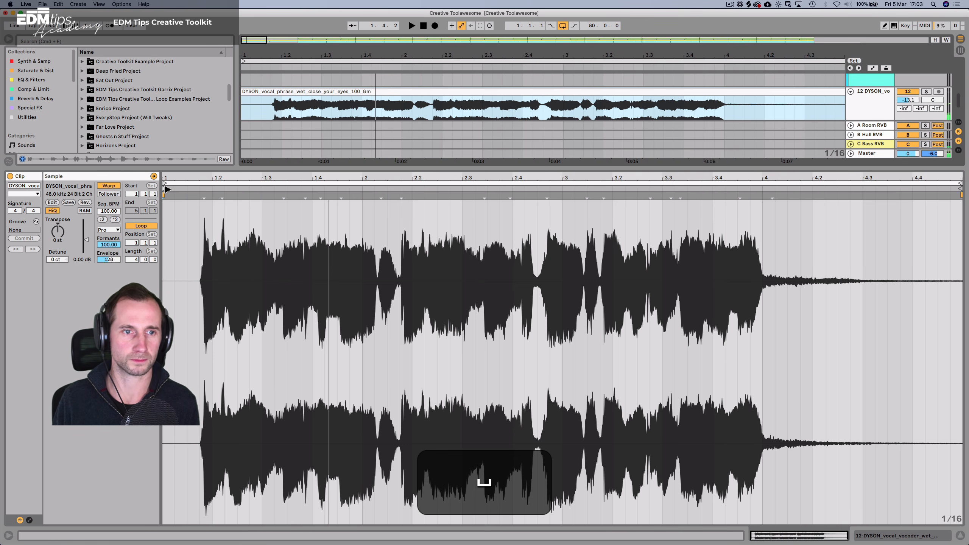
# Move the vocal clip's start marker slightly later than 1.1.1 in the sample and audition the phrase.
pyautogui.moveTo(168, 189); pyautogui.dragTo(169, 189)
pyautogui.press('super+space')
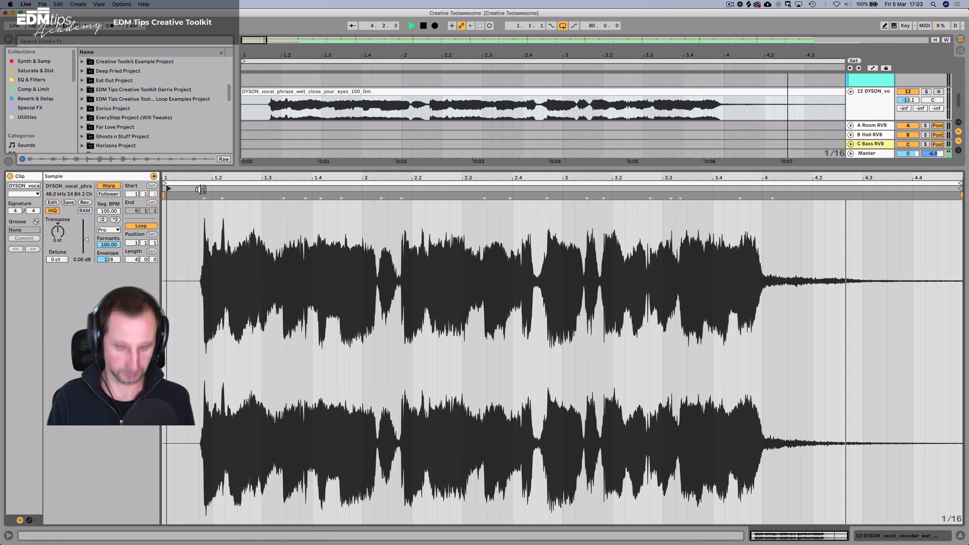
pyautogui.hotkey('shift', 'Tab')
pyautogui.hotkey('shift', 'space')
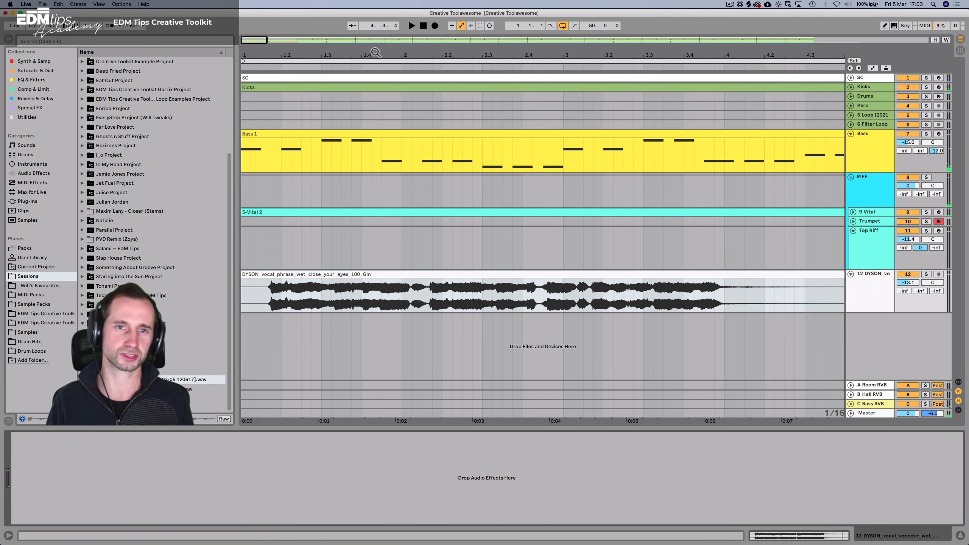
# Switch to Splice and audition the DYSON "i wake up" vocal phrase in the vocals search results.
pyautogui.press('w')
pyautogui.hotkey('alt', 's')
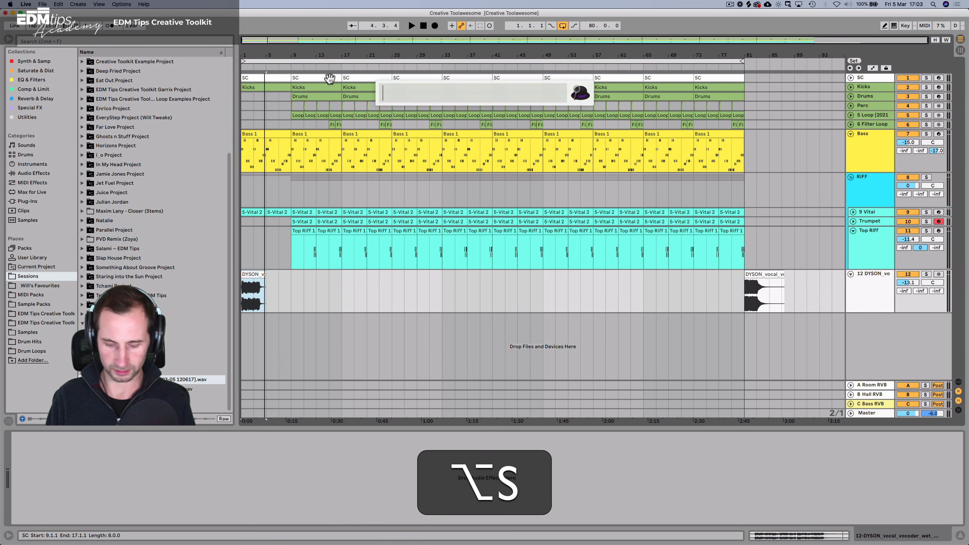
pyautogui.write('vocals')
pyautogui.press('Return')
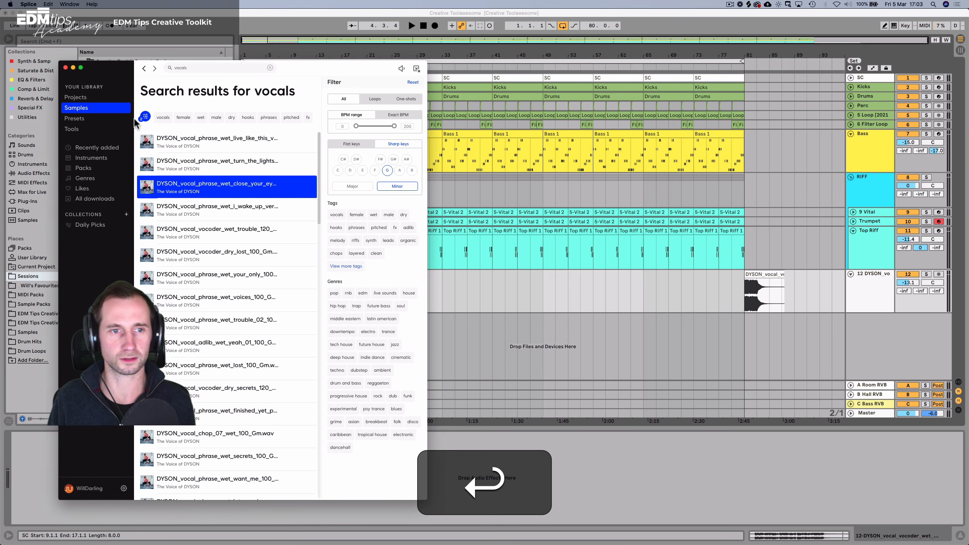
pyautogui.click(148, 209)
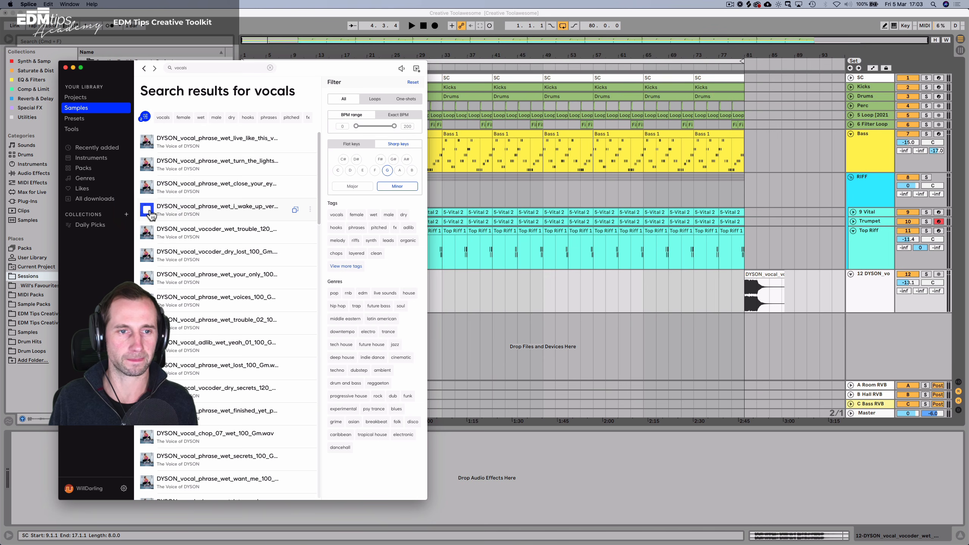
pyautogui.press('space')
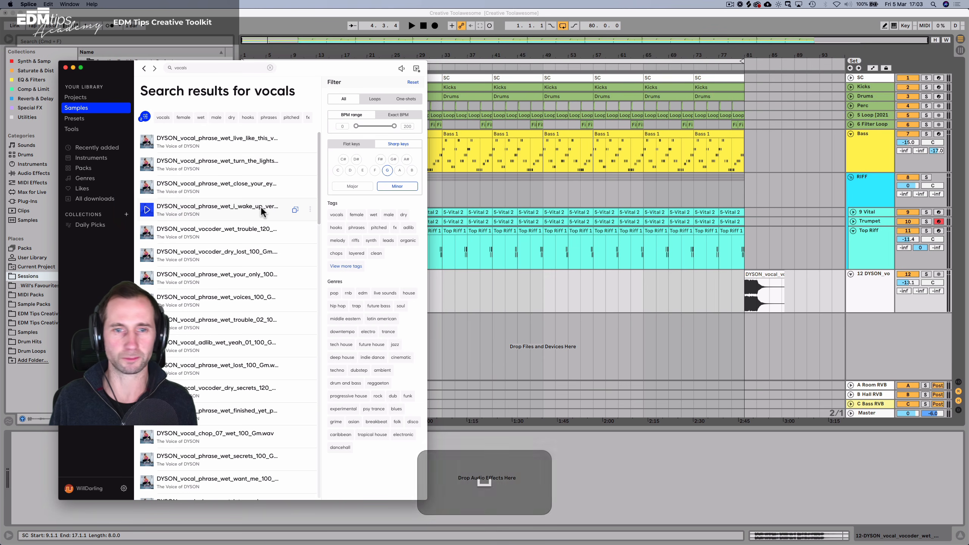
# Place the DYSON "i wake up" phrase at bar 41 and the wet "yeah_01" adlib at bar 53 on the vocal track.
pyautogui.moveTo(295, 209); pyautogui.dragTo(488, 291)
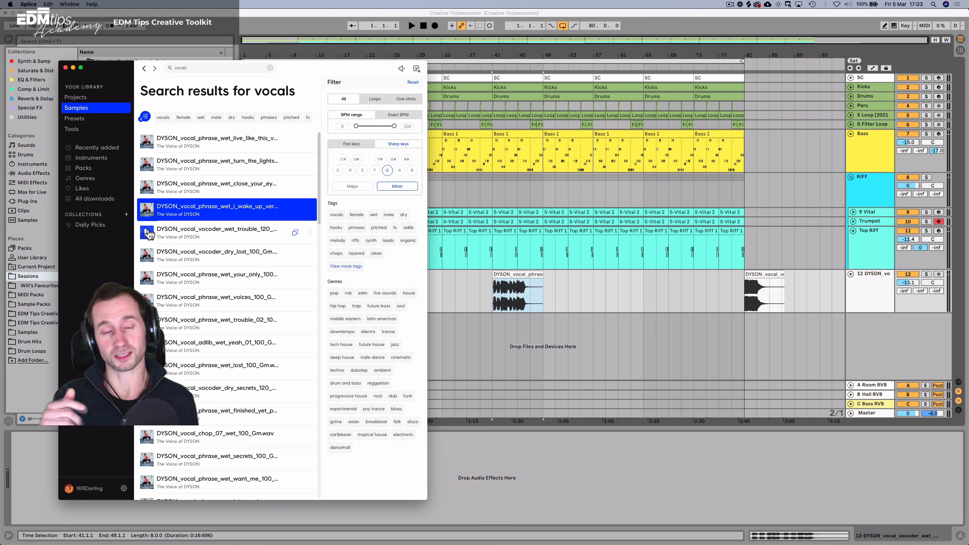
pyautogui.click(149, 233)
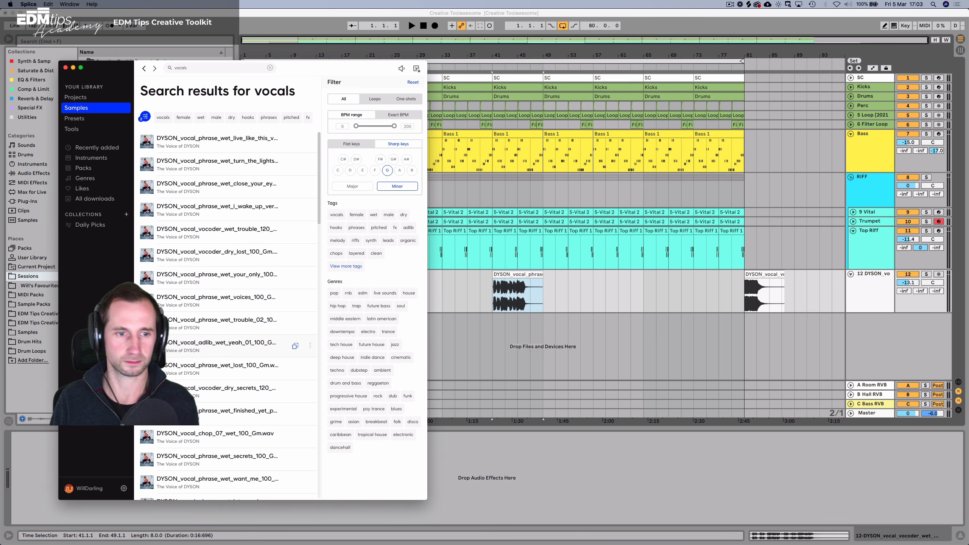
pyautogui.press('space')
pyautogui.moveTo(176, 346); pyautogui.dragTo(574, 284)
pyautogui.press('space')
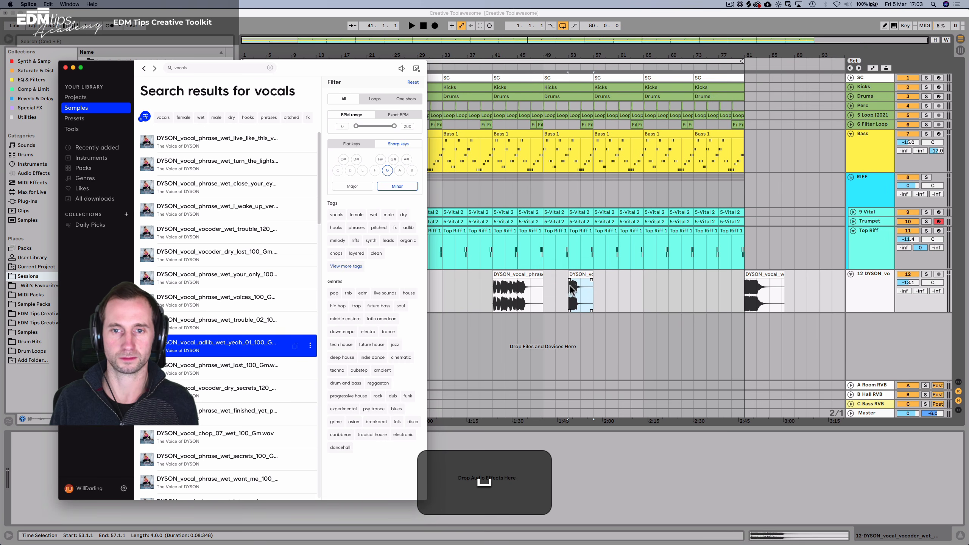
pyautogui.click(570, 285)
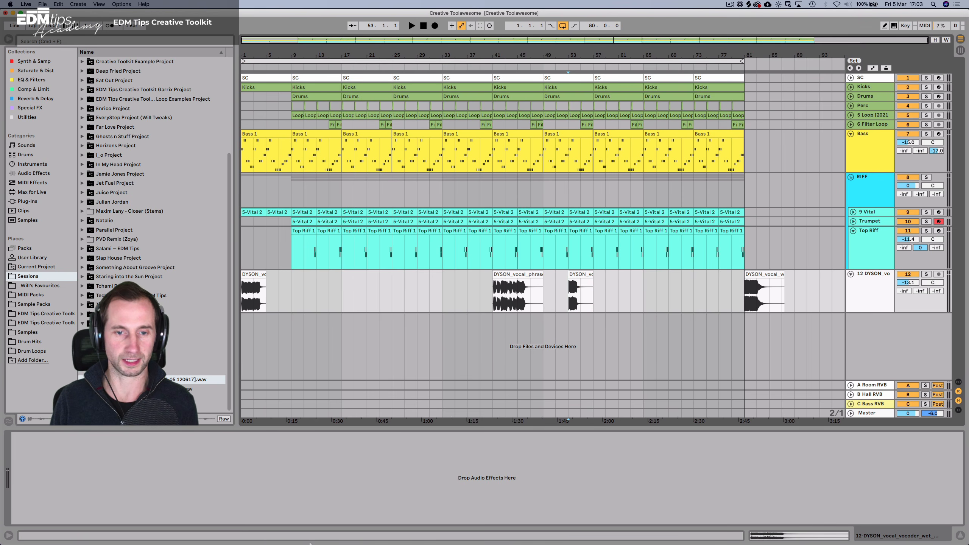
# Return to Splice and place the dry "secrets" vocoder vocal at bar 63 and the "finished yet" phrase at bar 67 on the vocal track.
pyautogui.hotkey('alt', 's')
pyautogui.write('splice')
pyautogui.press('Return')
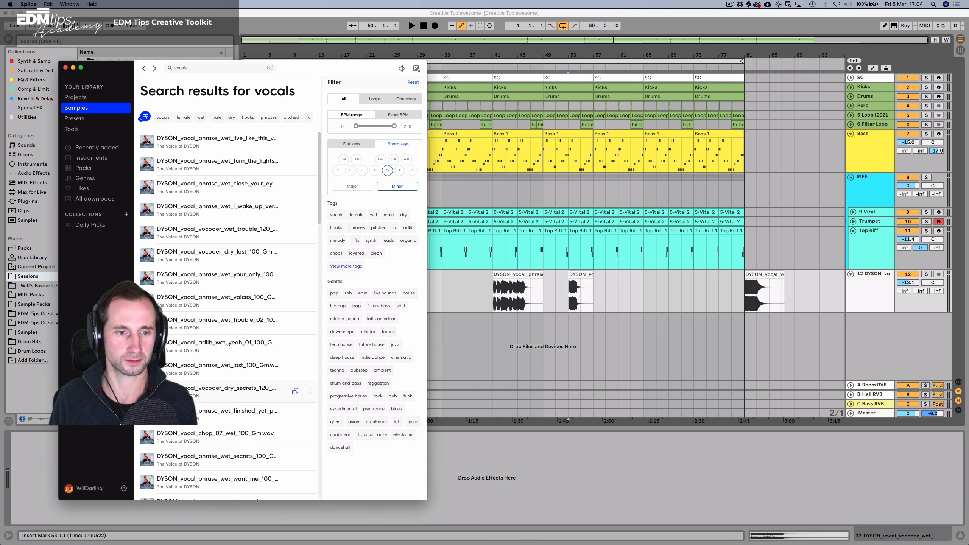
pyautogui.moveTo(189, 389); pyautogui.dragTo(633, 294)
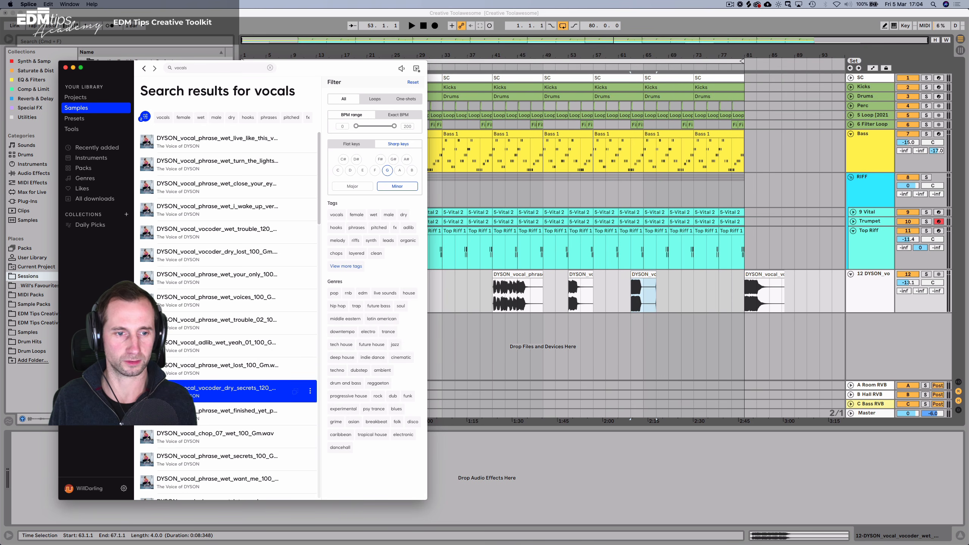
pyautogui.scroll(-2, 186, 359)
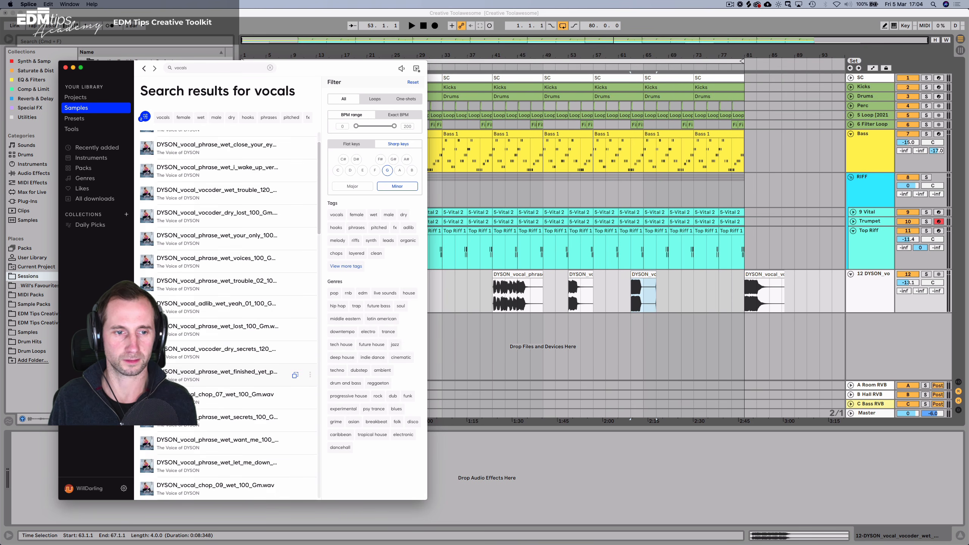
pyautogui.moveTo(178, 376); pyautogui.dragTo(658, 296)
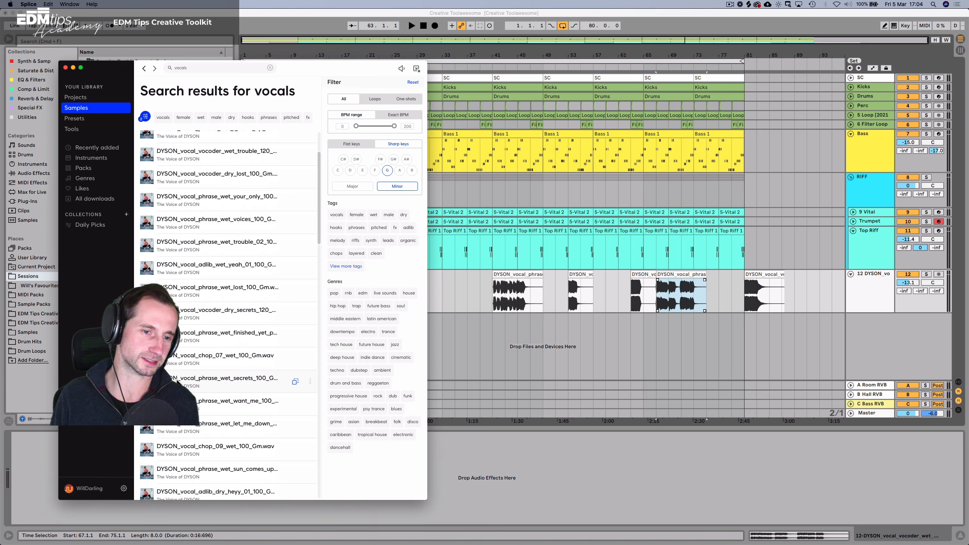
# Place the wet DYSON "secrets" phrase at bar 89 on the vocal track and audition it in the Live arrangement.
pyautogui.scroll(-2, 186, 390)
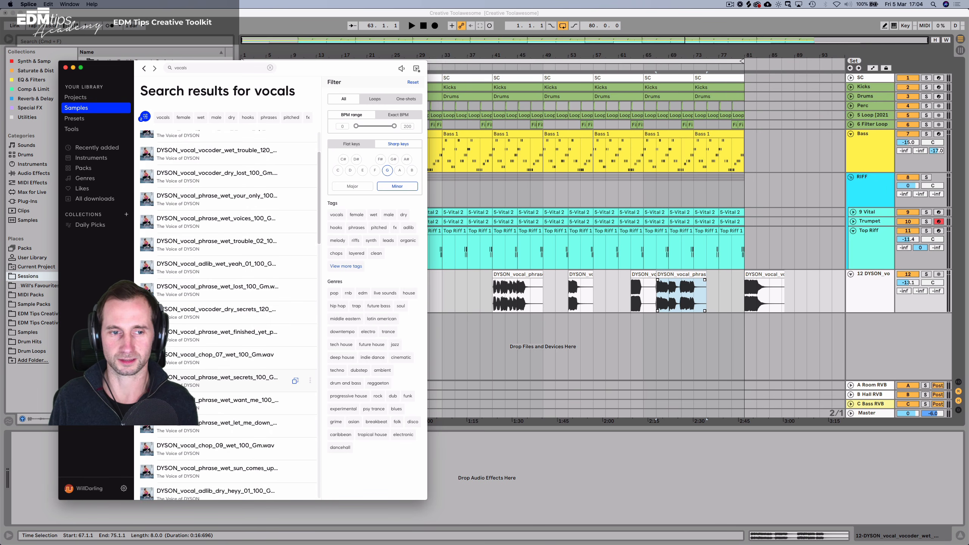
pyautogui.moveTo(191, 380); pyautogui.dragTo(797, 284)
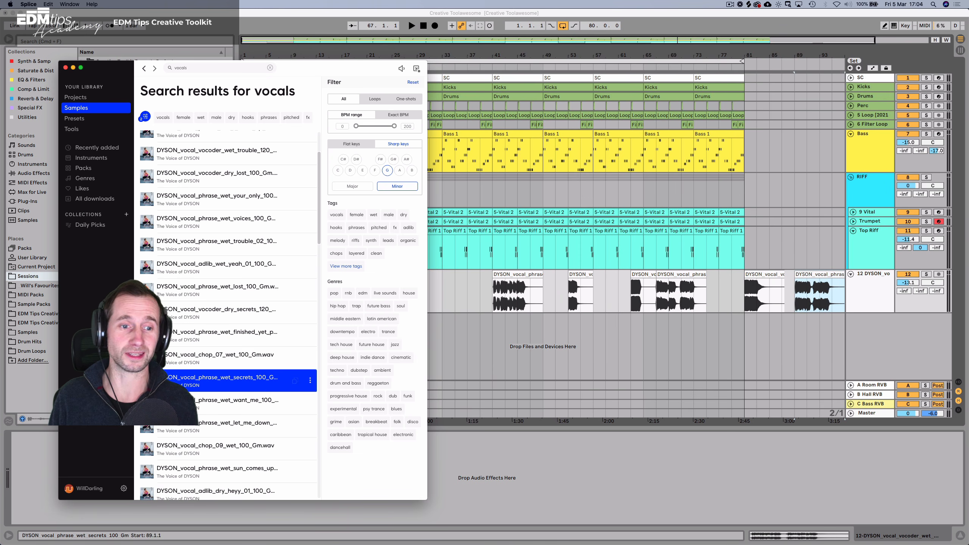
pyautogui.click(187, 403)
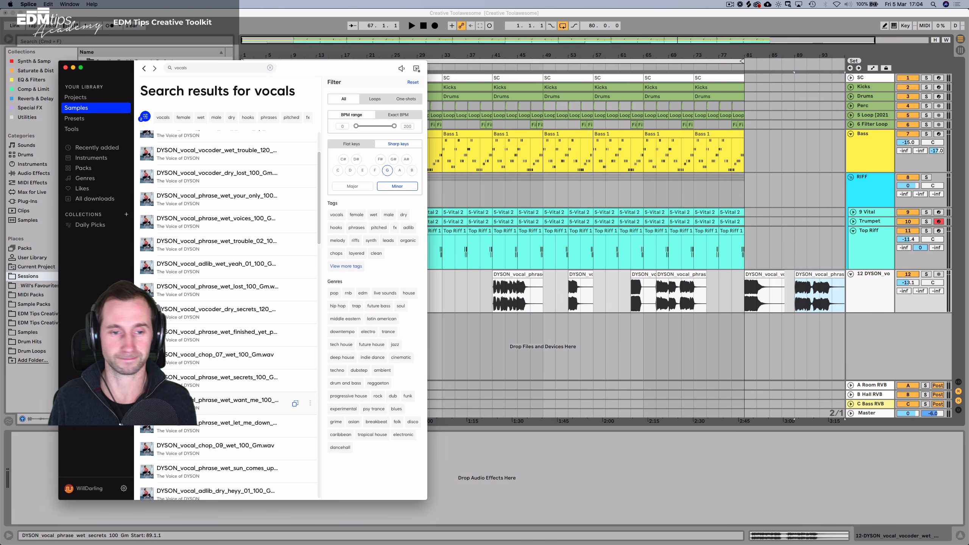
pyautogui.click(627, 53)
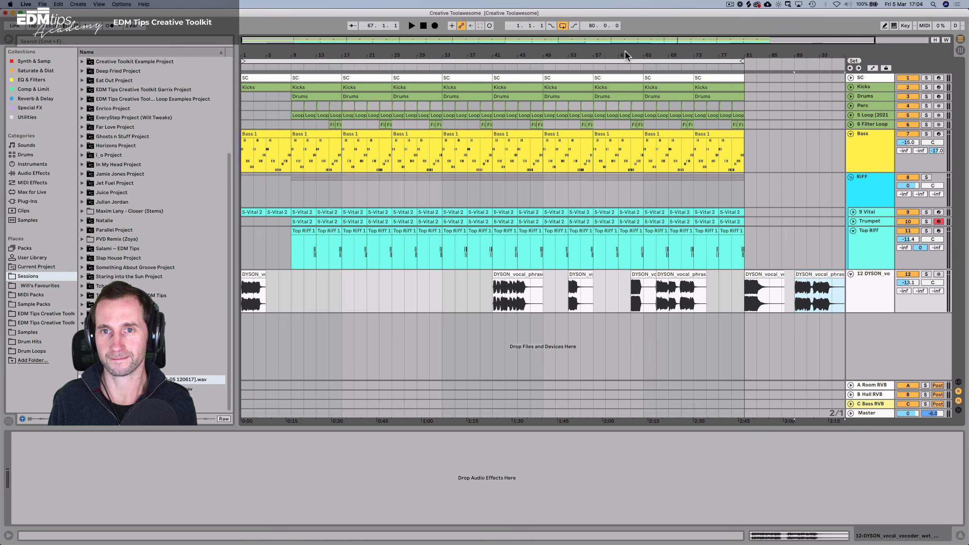
pyautogui.moveTo(629, 56); pyautogui.dragTo(629, 48)
pyautogui.press('space')
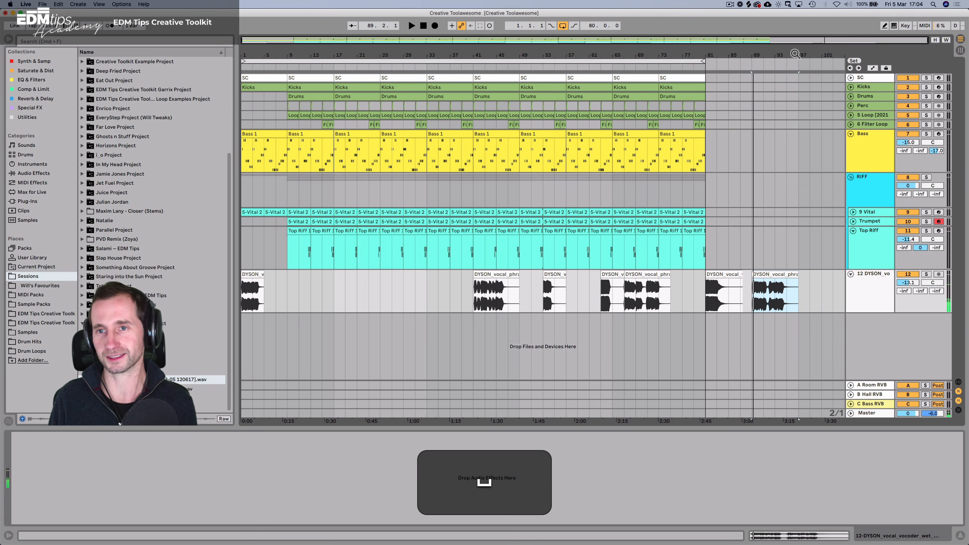
pyautogui.moveTo(795, 54); pyautogui.dragTo(765, 54)
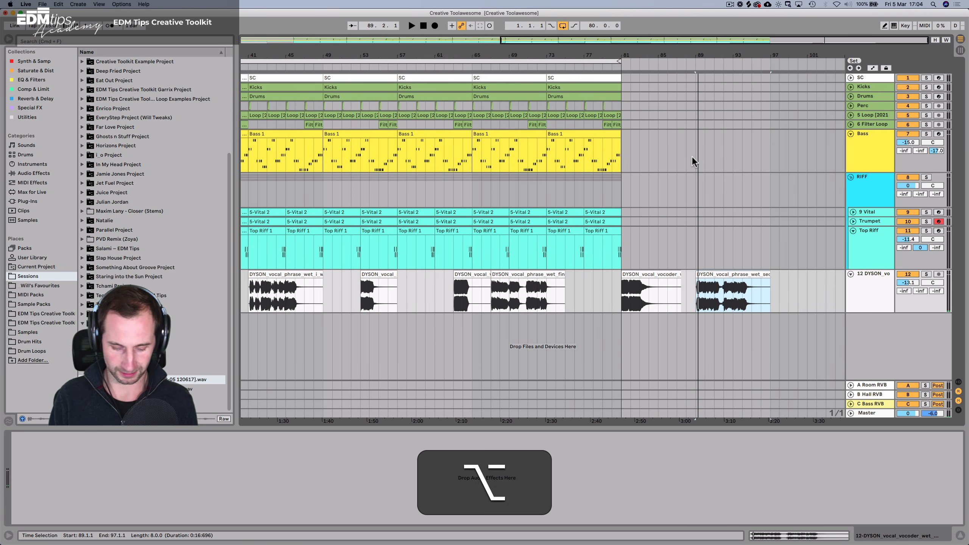
# Switch to Splice, add the dry "heyy_01" adlib at bar 97 and the "hold you now" phrase at bar 101, and close Splice.
pyautogui.hotkey('alt', 'space')
pyautogui.write('splice')
pyautogui.press('Return')
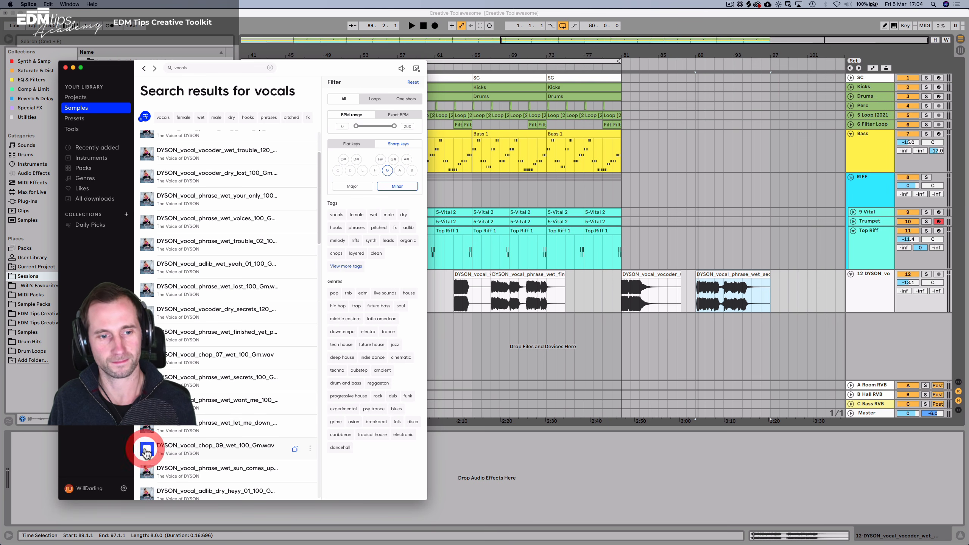
pyautogui.scroll(-3, 146, 451)
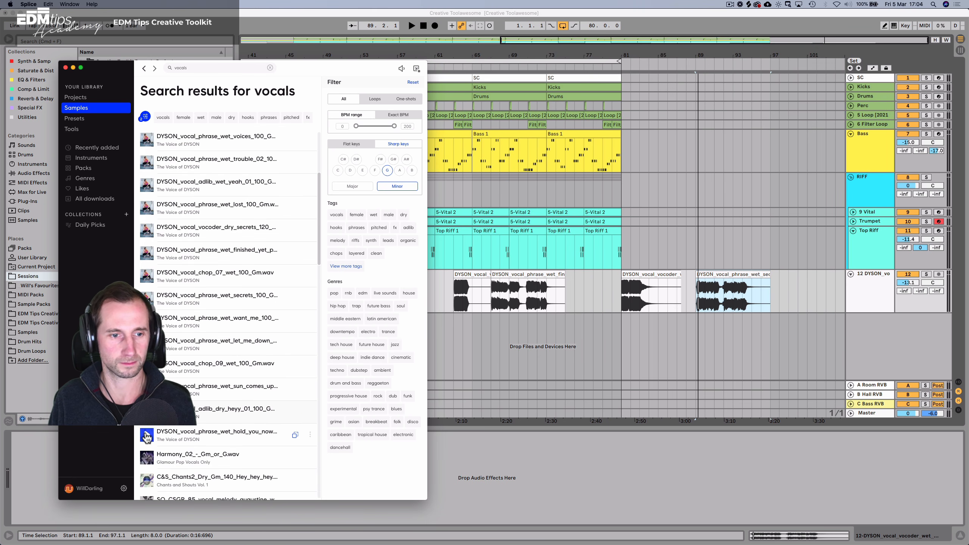
pyautogui.moveTo(295, 412); pyautogui.dragTo(771, 291)
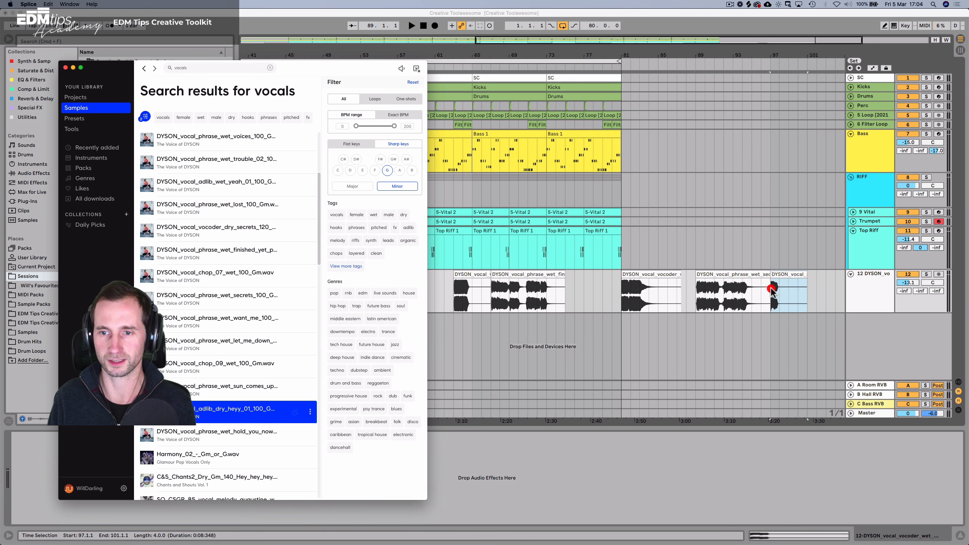
pyautogui.click(146, 437)
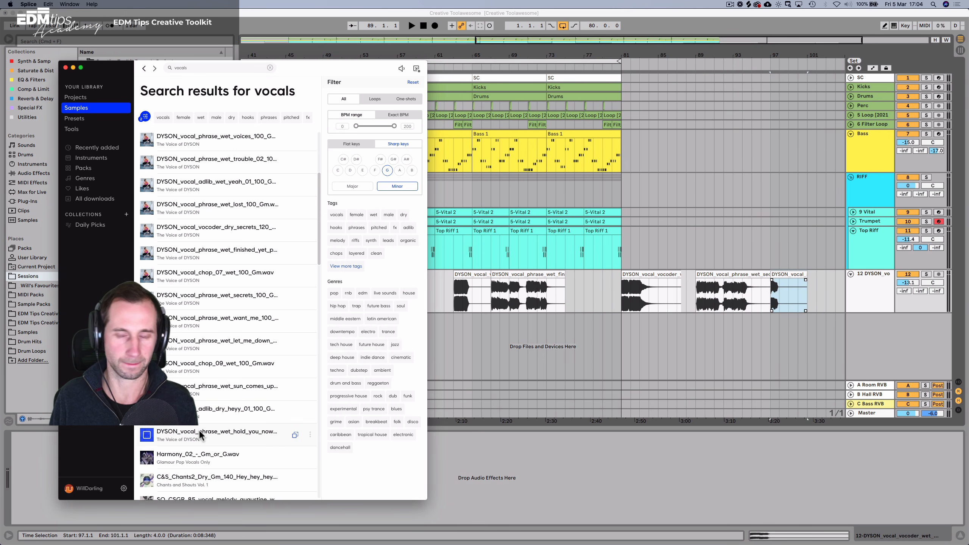
pyautogui.moveTo(201, 435); pyautogui.dragTo(809, 289)
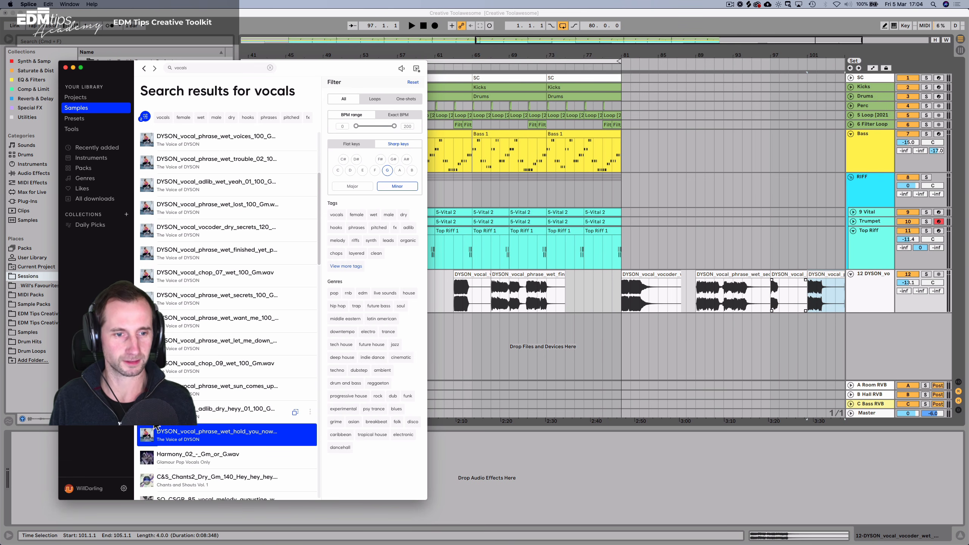
pyautogui.click(144, 420)
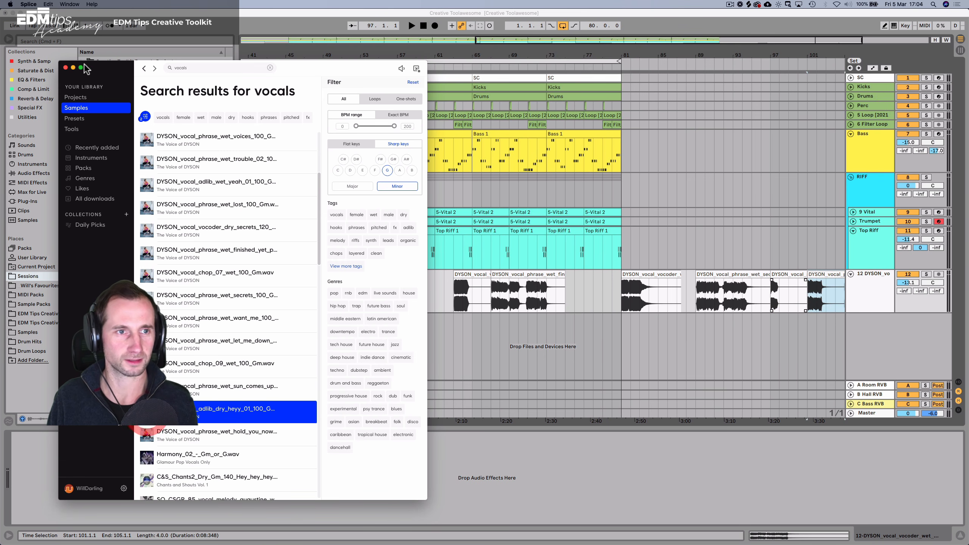
pyautogui.click(66, 67)
# Play the arrangement from bar 1 to hear the opening vocal phrase, and stop playback.
pyautogui.click(415, 27)
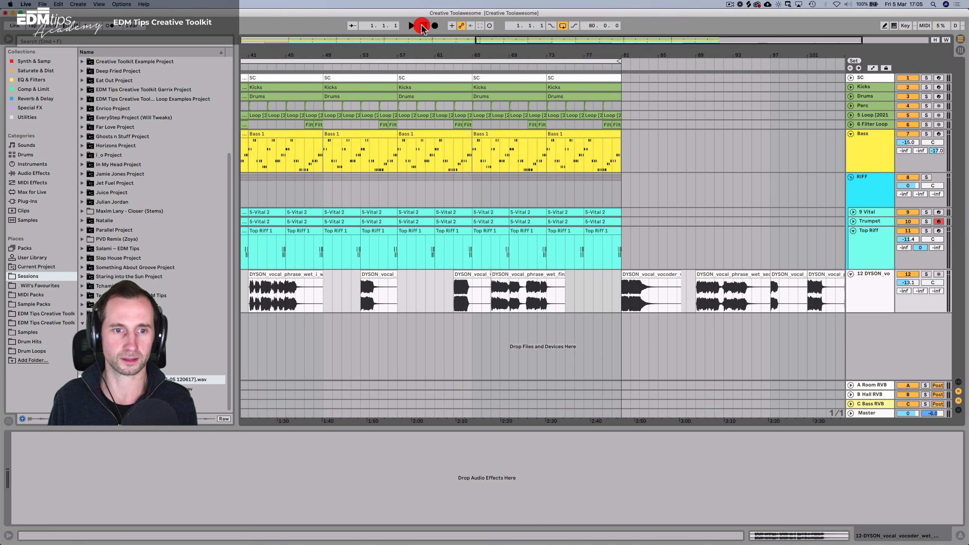
pyautogui.moveTo(247, 57); pyautogui.dragTo(447, 56)
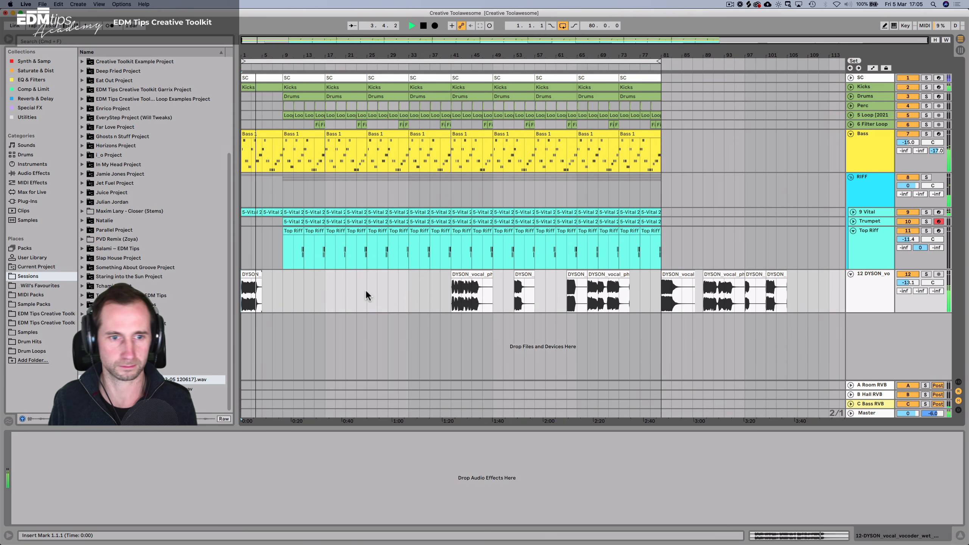
pyautogui.press('space')
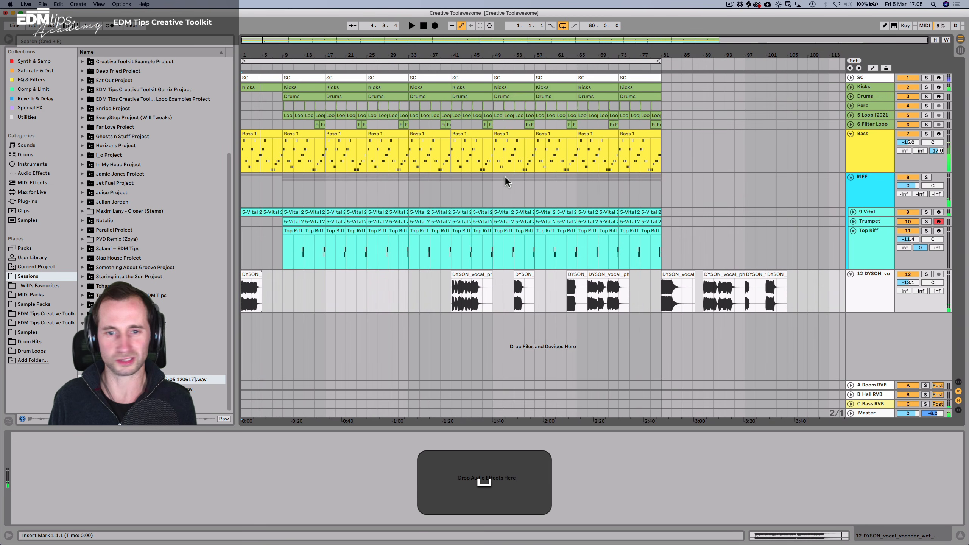
# Audition the vocal phrases in the arrangement from bars 41, 67, 89 and 93.
pyautogui.click(450, 299)
pyautogui.press('space')
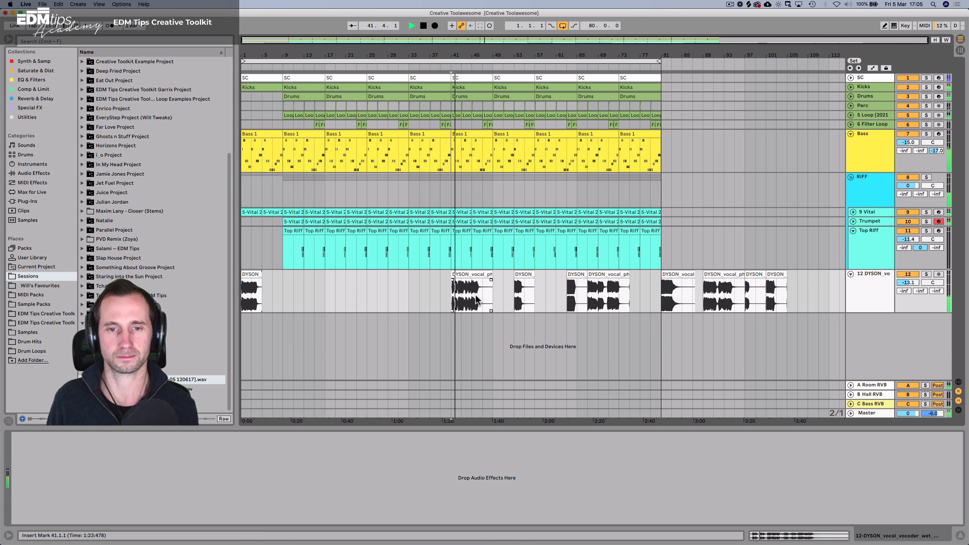
pyautogui.click(589, 299)
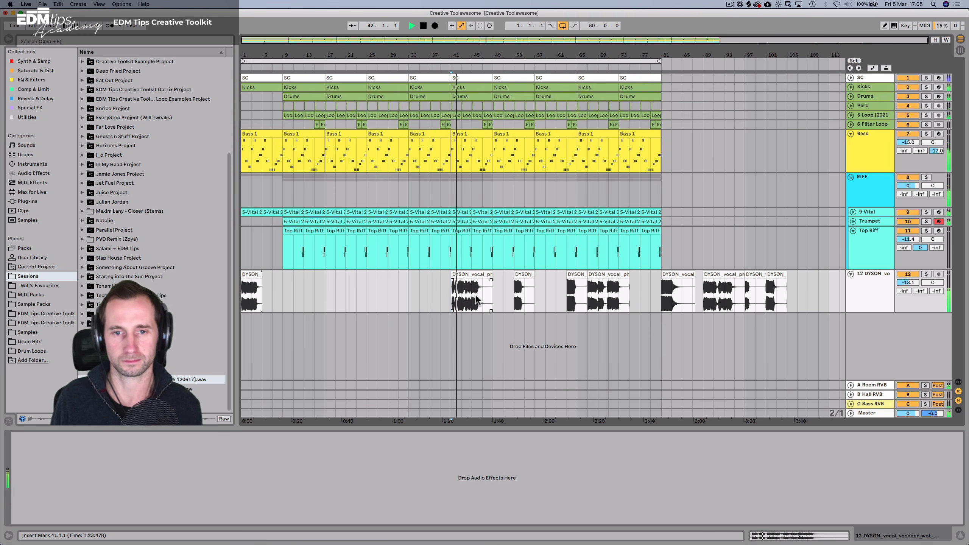
pyautogui.press('space')
pyautogui.click(590, 298)
pyautogui.press('space')
pyautogui.press('space')
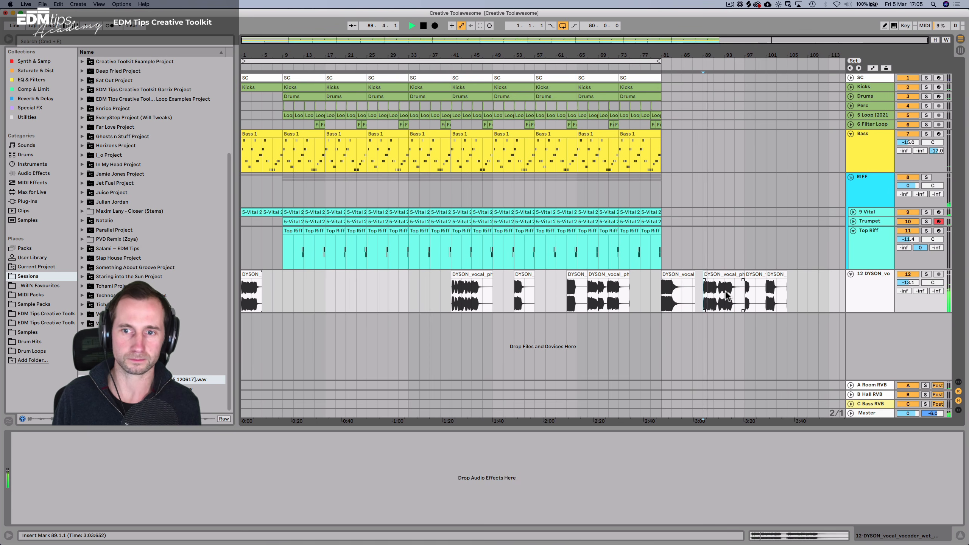
pyautogui.press('space')
pyautogui.click(726, 294)
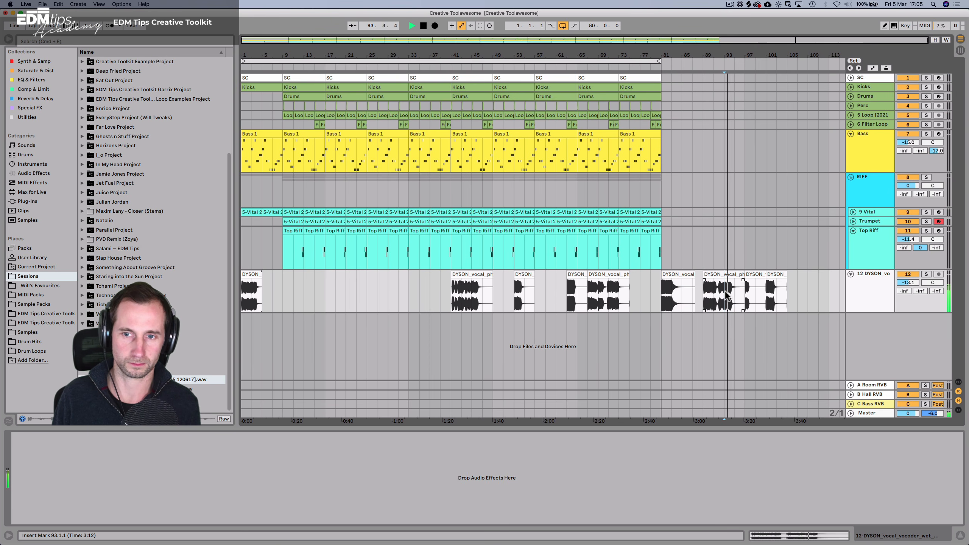
pyautogui.press('space')
# Switch to Splice, place the recently added "live like this verse" phrase at bar 107 on the vocal track, and close Splice.
pyautogui.hotkey('alt', 'space')
pyautogui.write('spl')
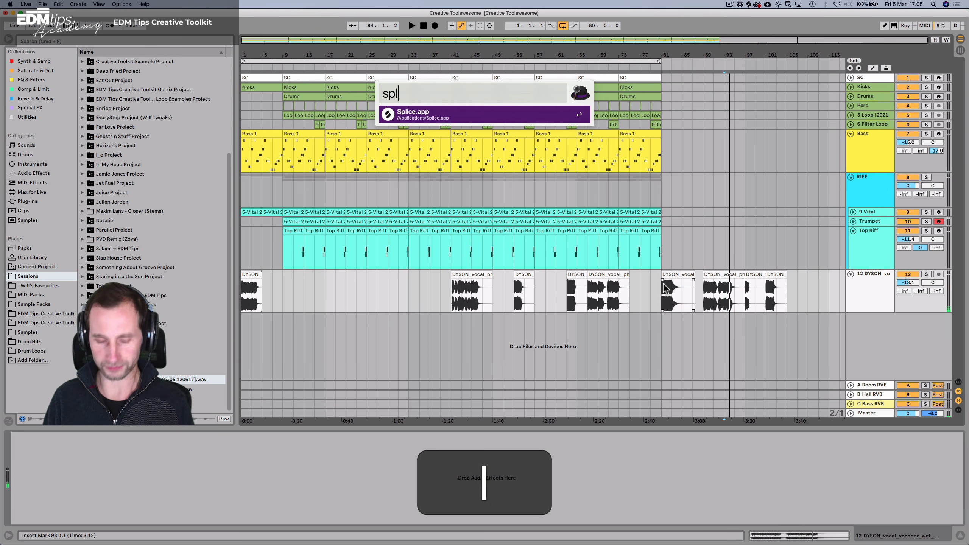
pyautogui.press('Return')
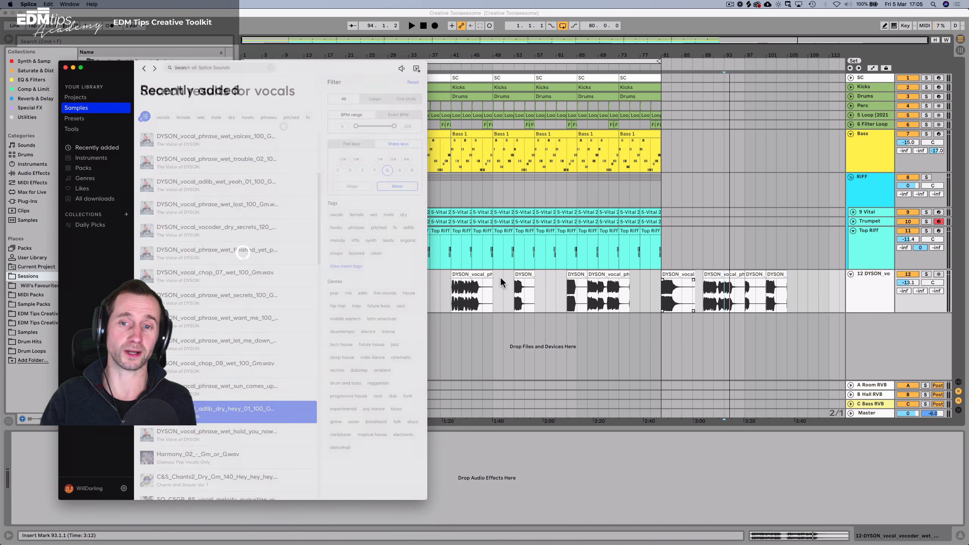
pyautogui.scroll(-5, 267, 422)
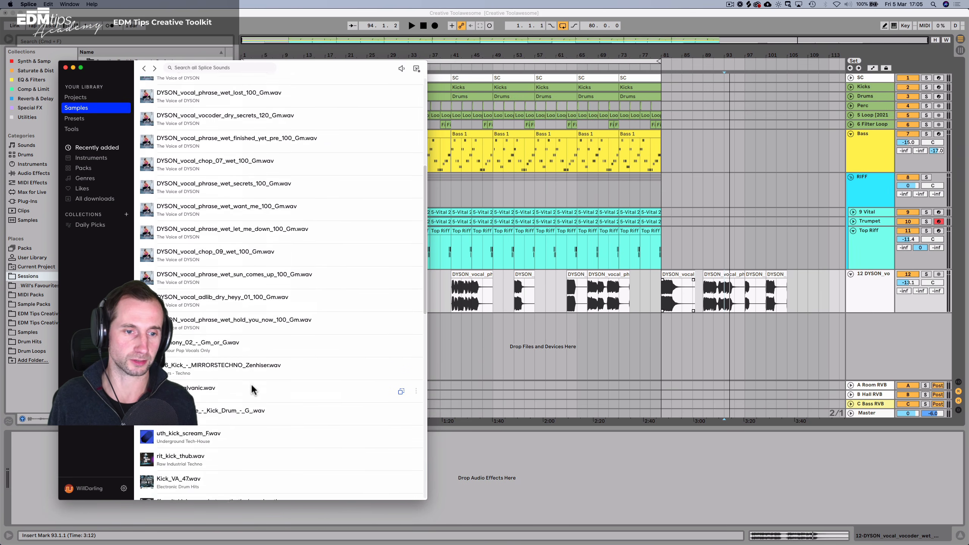
pyautogui.scroll(5, 135, 168)
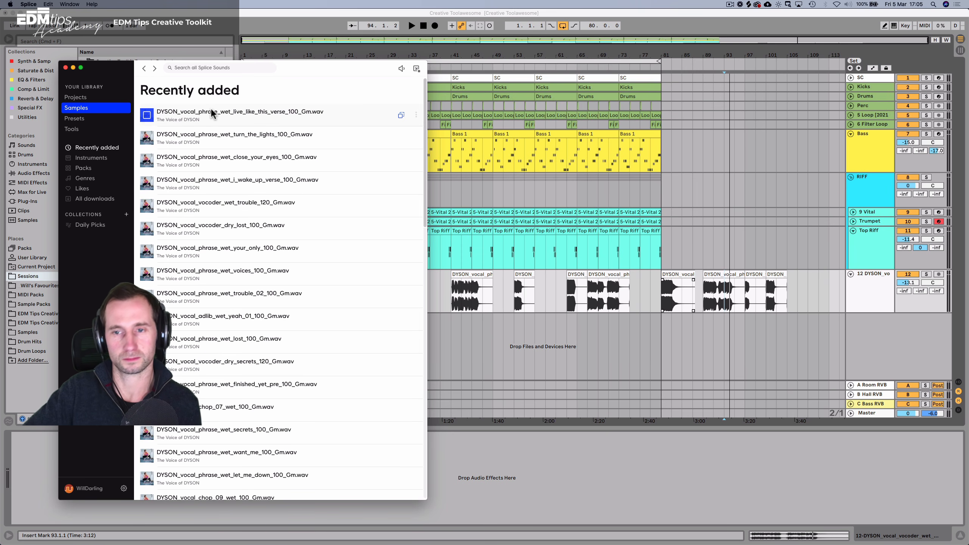
pyautogui.moveTo(212, 111); pyautogui.dragTo(793, 292)
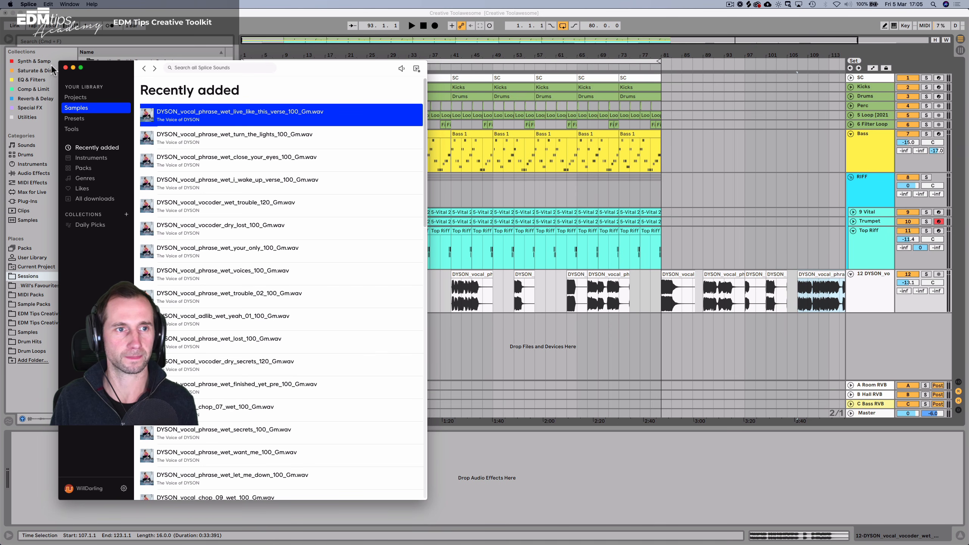
pyautogui.click(65, 67)
# Reopen Splice's recently added samples from the arrangement, and quit Splice to return to Ableton Live.
pyautogui.click(713, 290)
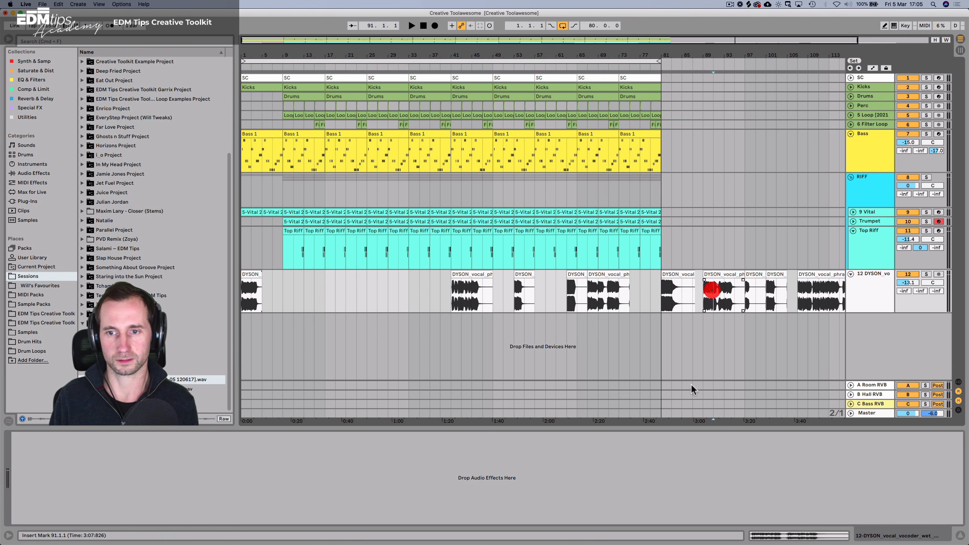
pyautogui.moveTo(665, 542)
pyautogui.hotkey('alt', 'space')
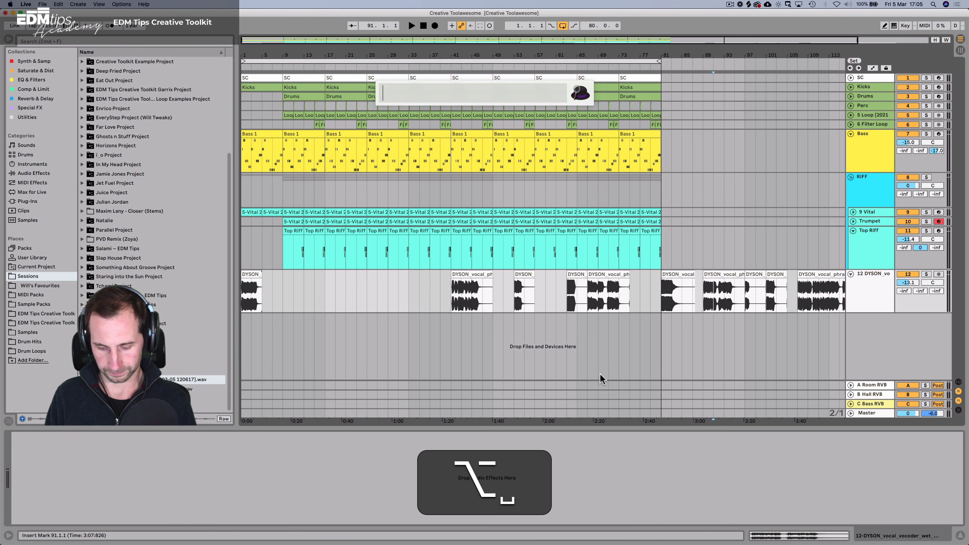
pyautogui.write('splice')
pyautogui.press('Return')
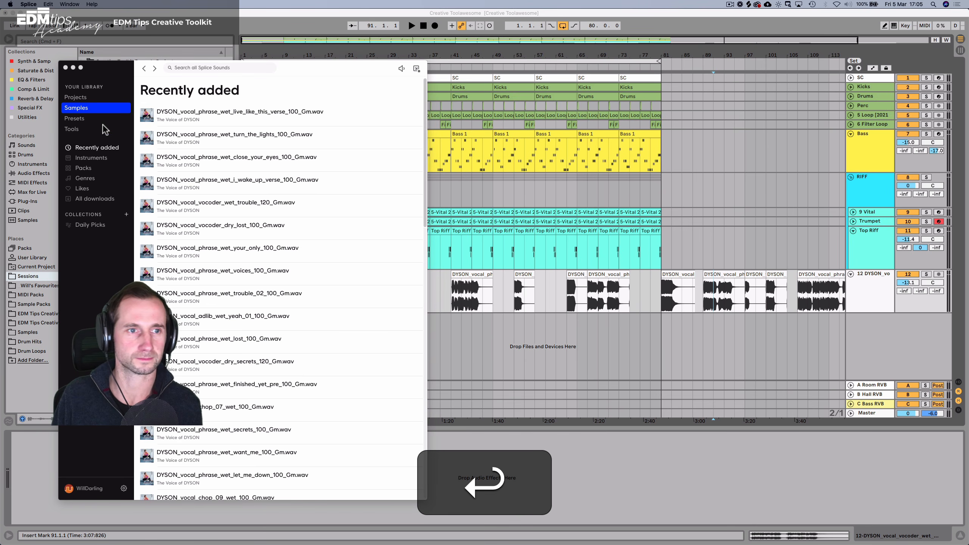
pyautogui.press('space')
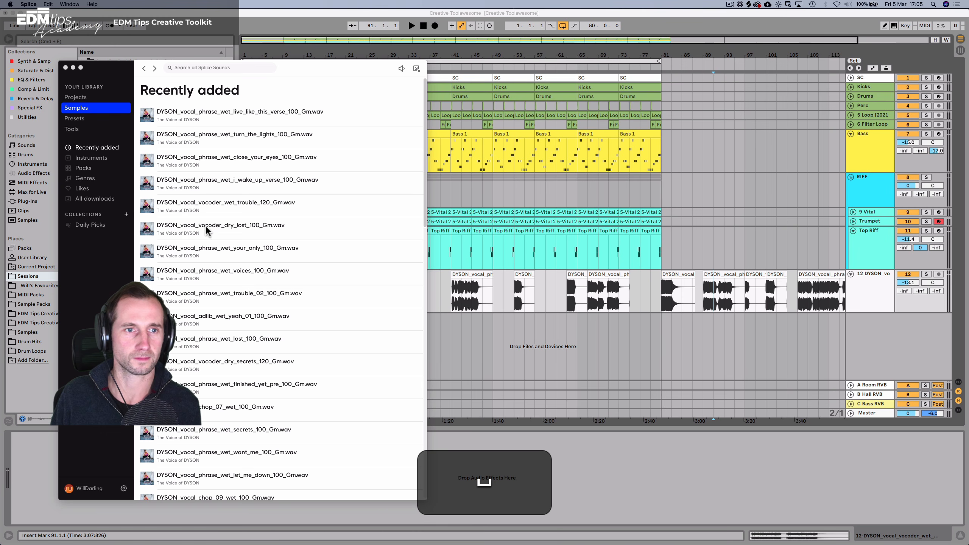
pyautogui.press('super+w')
pyautogui.press('super+q')
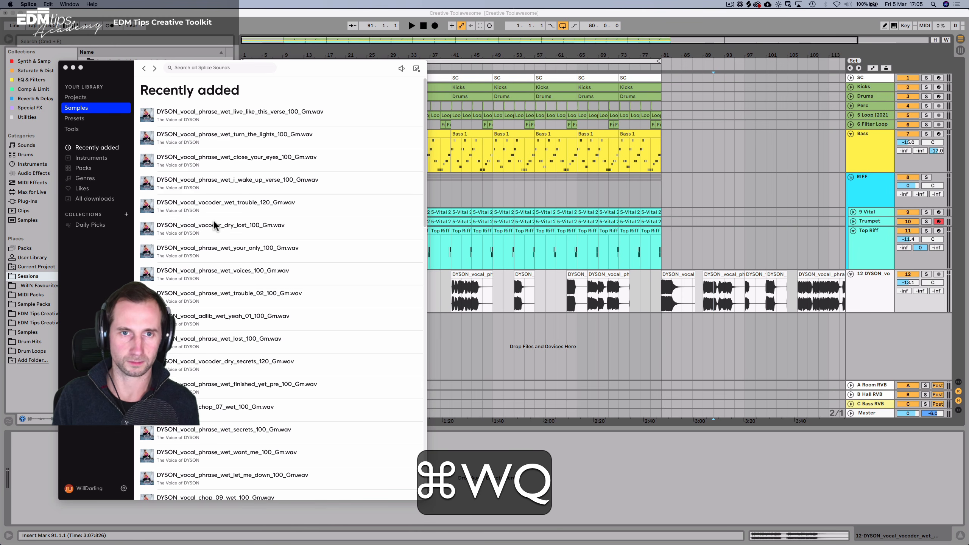
pyautogui.press('super+q')
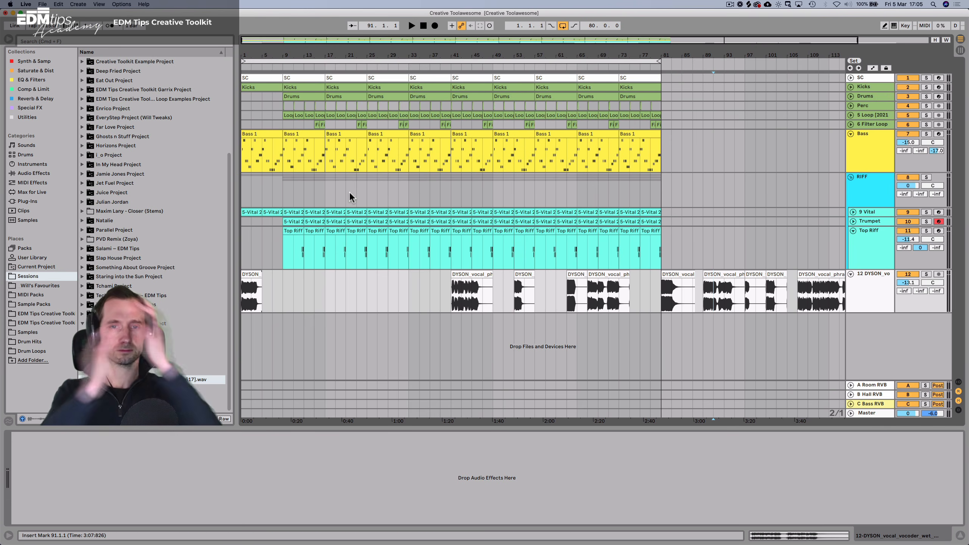
# Audition the "live like this verse" phrase from bar 107 and check the warp settings of the vocal clip at bar 1.
pyautogui.click(545, 291)
pyautogui.scroll(-2, 687, 267)
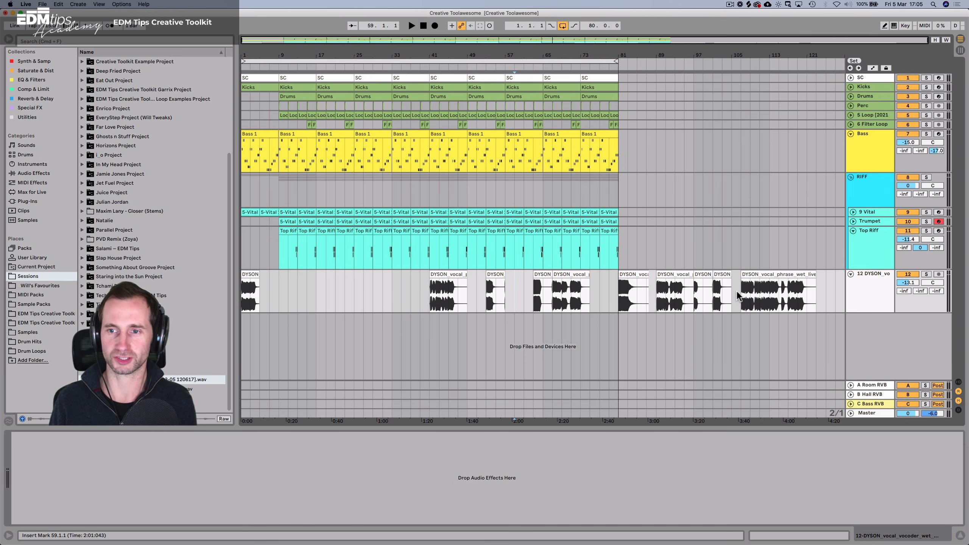
pyautogui.click(737, 292)
pyautogui.press('space')
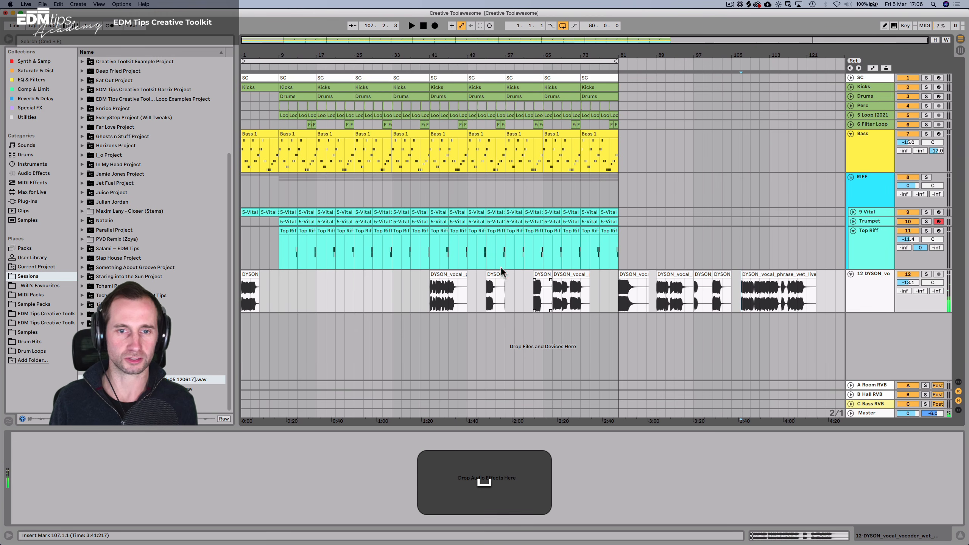
pyautogui.click(255, 280)
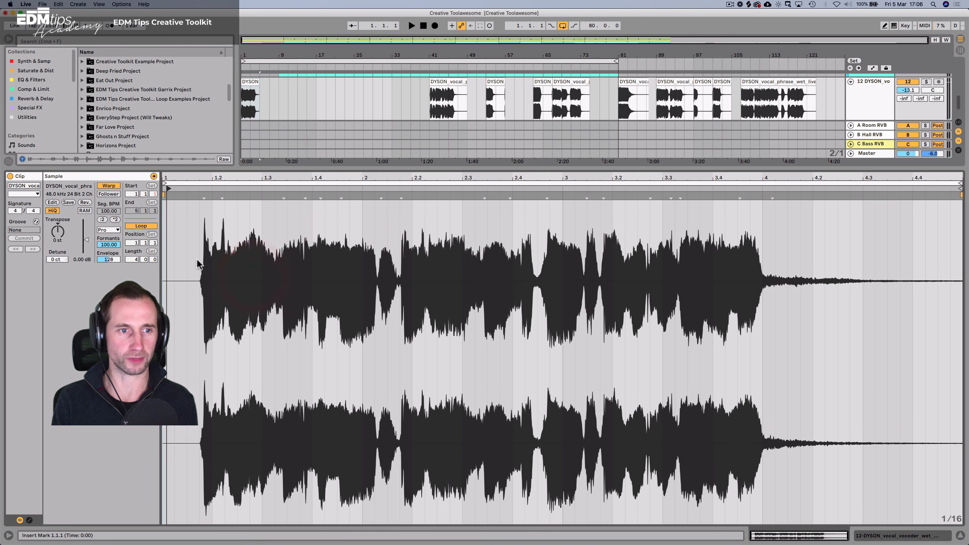
pyautogui.hotkey('shift', 'Tab')
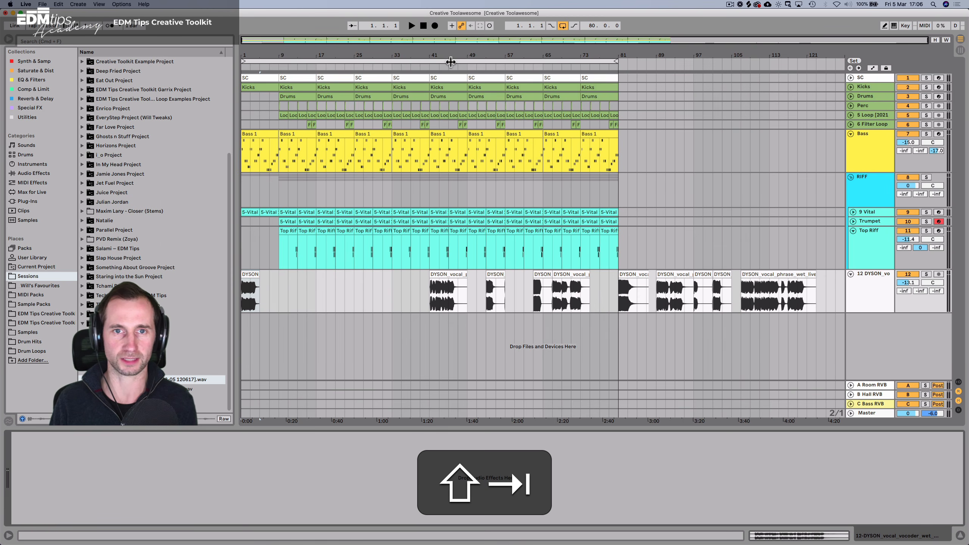
# Reset warping on the "i wake up verse" clip at bar 41, set its segment BPM to 100 and use Complex Pro mode.
pyautogui.moveTo(452, 58); pyautogui.dragTo(453, 59)
pyautogui.doubleClick(436, 282)
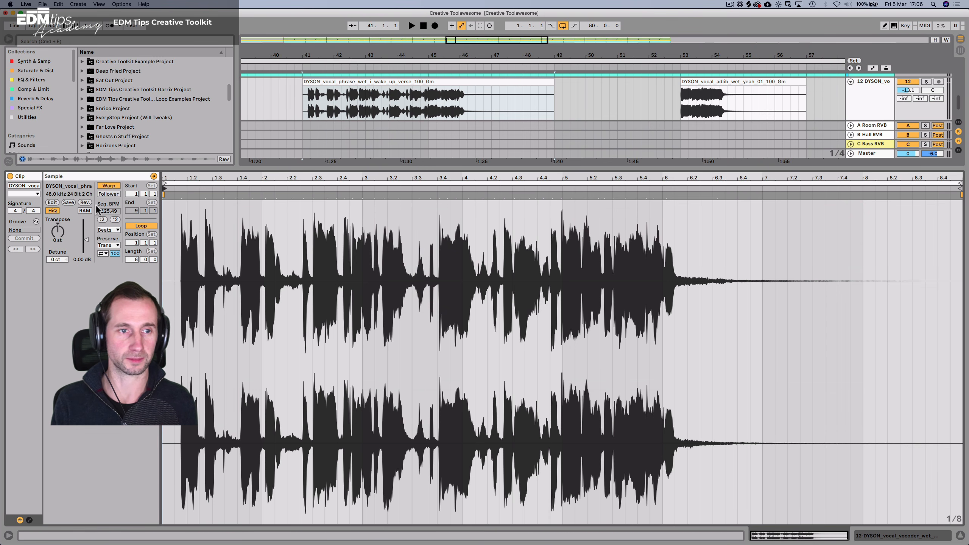
pyautogui.click(108, 186)
pyautogui.click(109, 186)
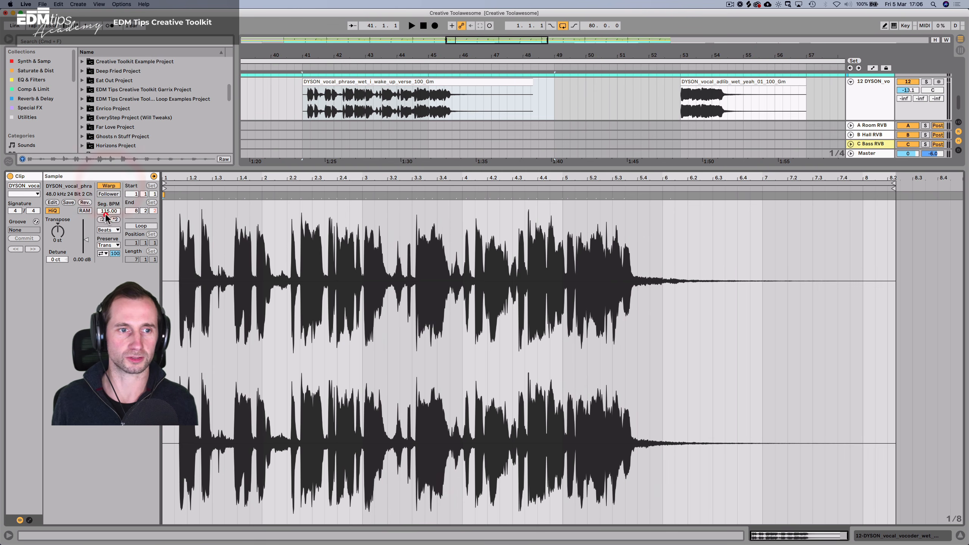
pyautogui.click(107, 210)
pyautogui.write('10')
pyautogui.click(108, 230)
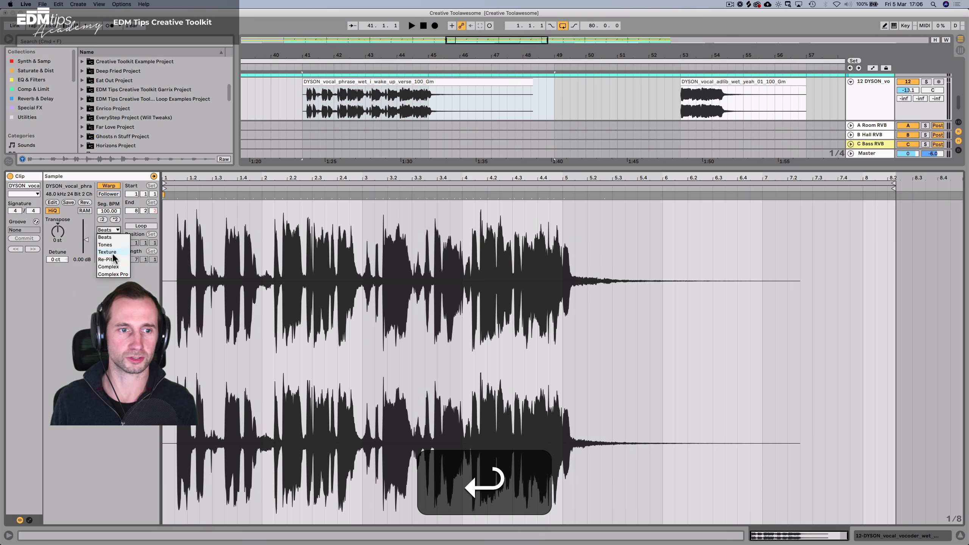
pyautogui.click(109, 270)
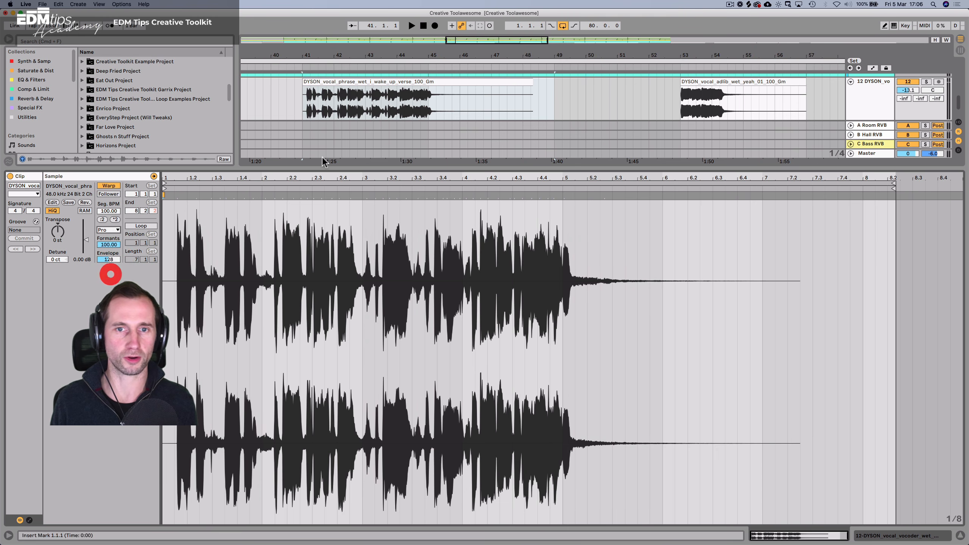
# Reset warping on the "yeah_01" adlib clip at bar 53 and set its segment BPM to 100.
pyautogui.click(773, 82)
pyautogui.click(108, 186)
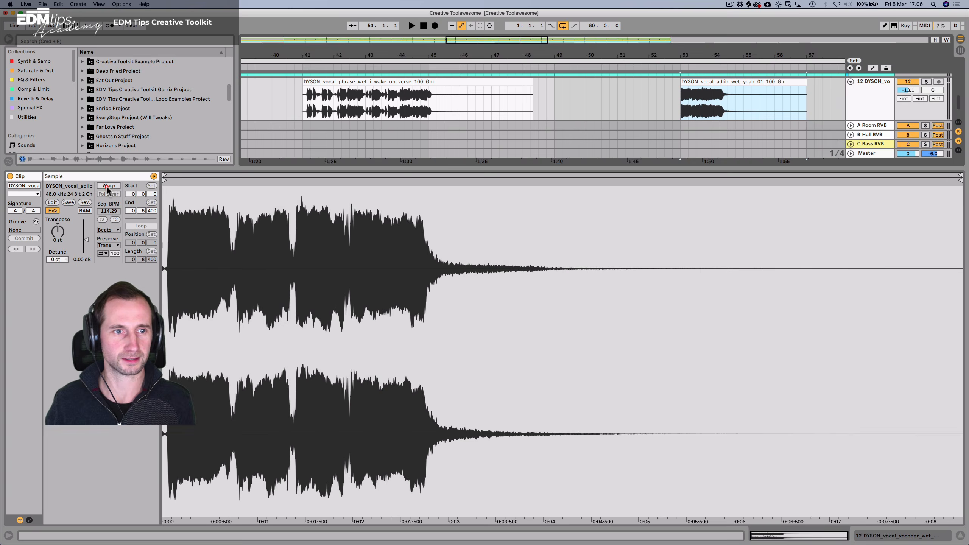
pyautogui.click(108, 187)
pyautogui.click(110, 211)
pyautogui.write('100')
pyautogui.press('Return')
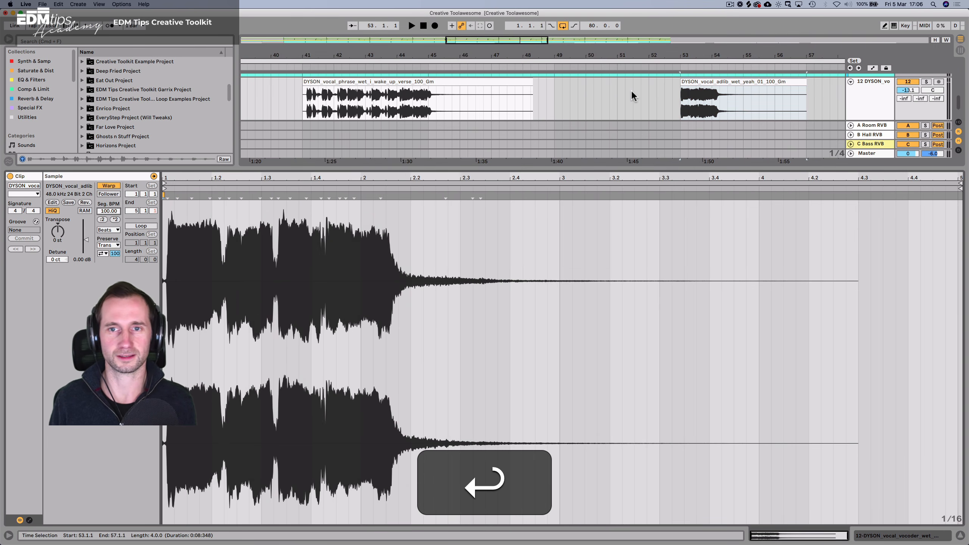
# Reset warping on the dry "secrets" vocoder clip at bar 63, set its segment BPM to 120 and use Complex Pro mode.
pyautogui.hscroll(10, 632, 90)
pyautogui.click(632, 90)
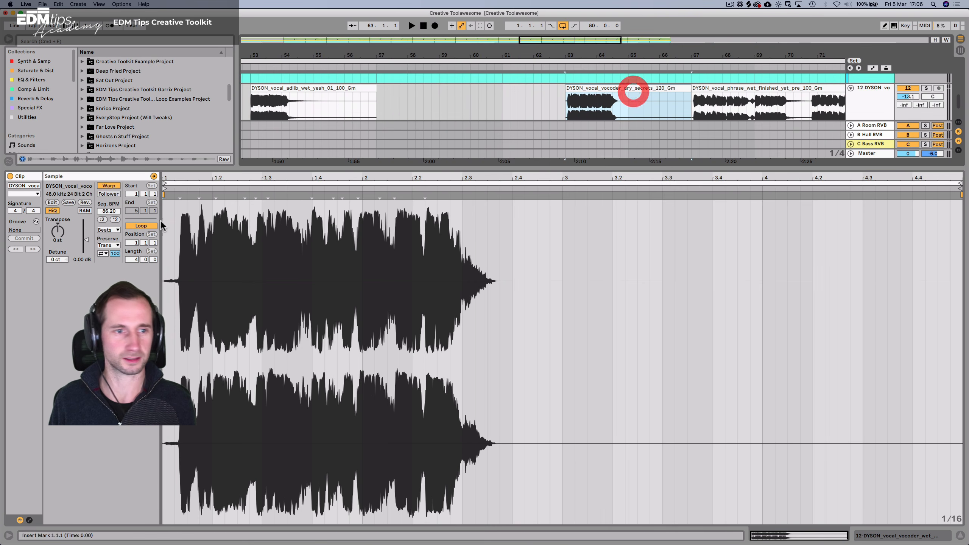
pyautogui.click(108, 186)
pyautogui.click(108, 186)
pyautogui.click(108, 211)
pyautogui.write('120')
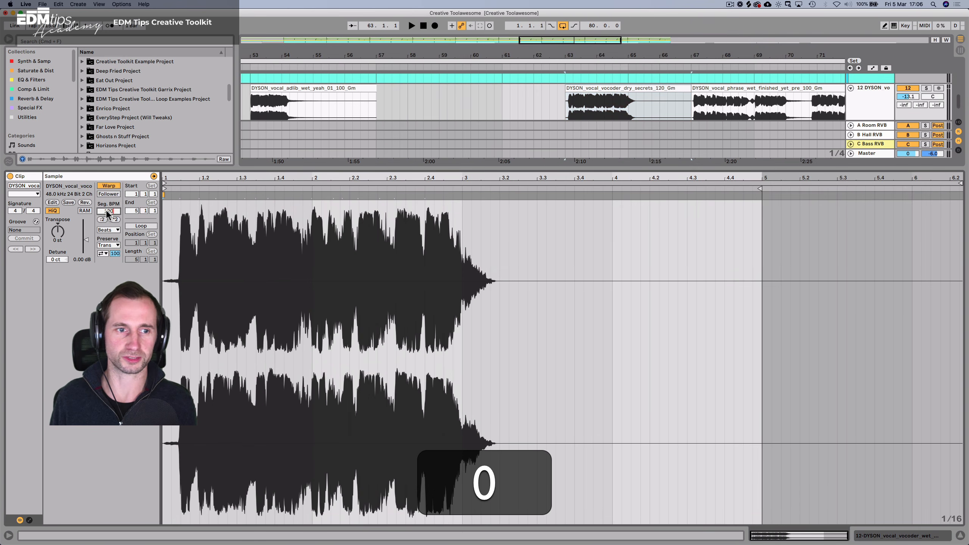
pyautogui.press('Return')
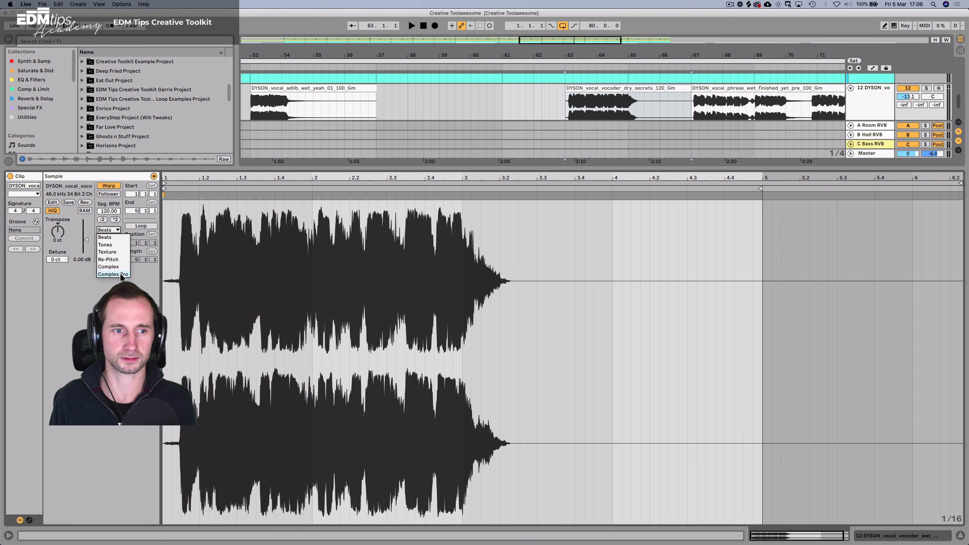
pyautogui.click(615, 88)
# Reset warping on the "finished yet pre" clip at bar 67, set its segment BPM to 100 and use Complex Pro mode.
pyautogui.scroll(2, 615, 96)
pyautogui.hscroll(5, 615, 97)
pyautogui.scroll(-2, 615, 96)
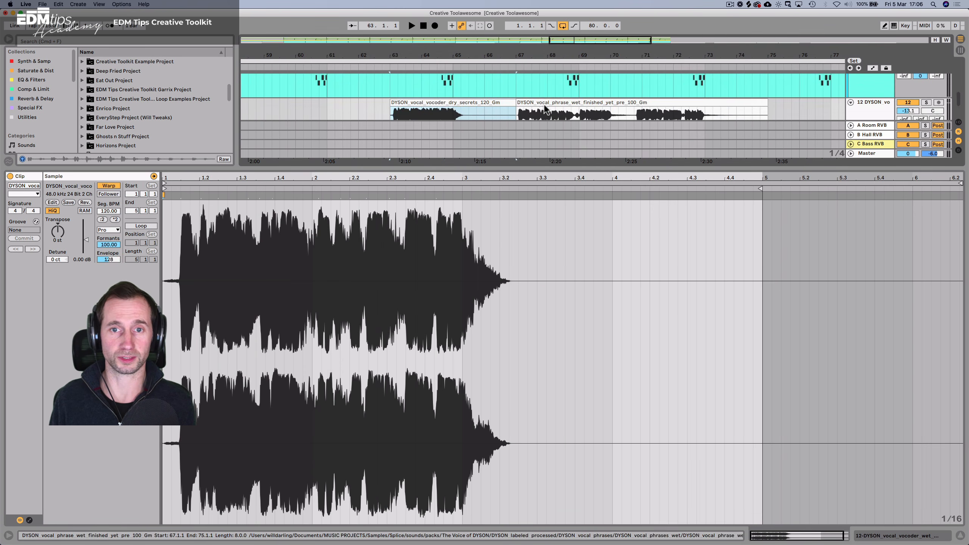
pyautogui.click(548, 95)
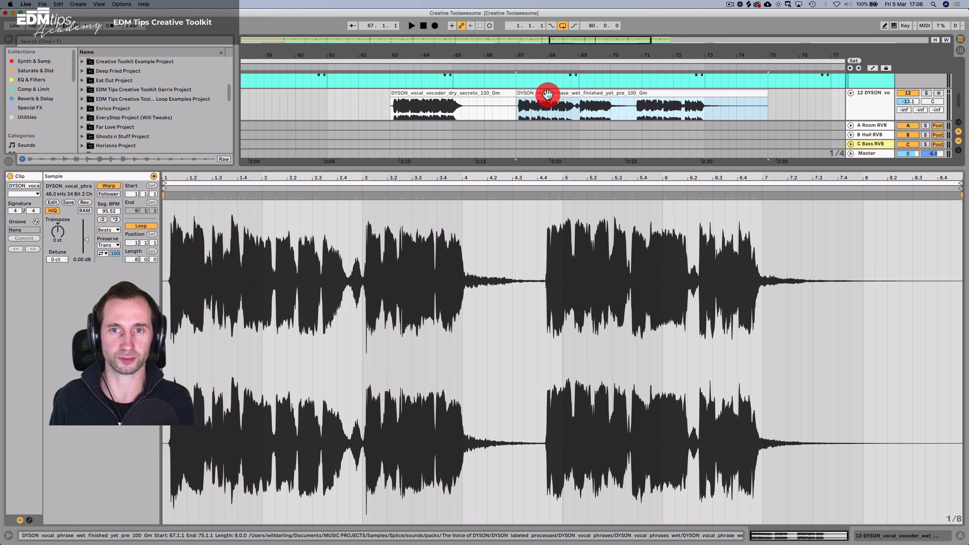
pyautogui.click(105, 186)
pyautogui.click(105, 185)
pyautogui.click(104, 210)
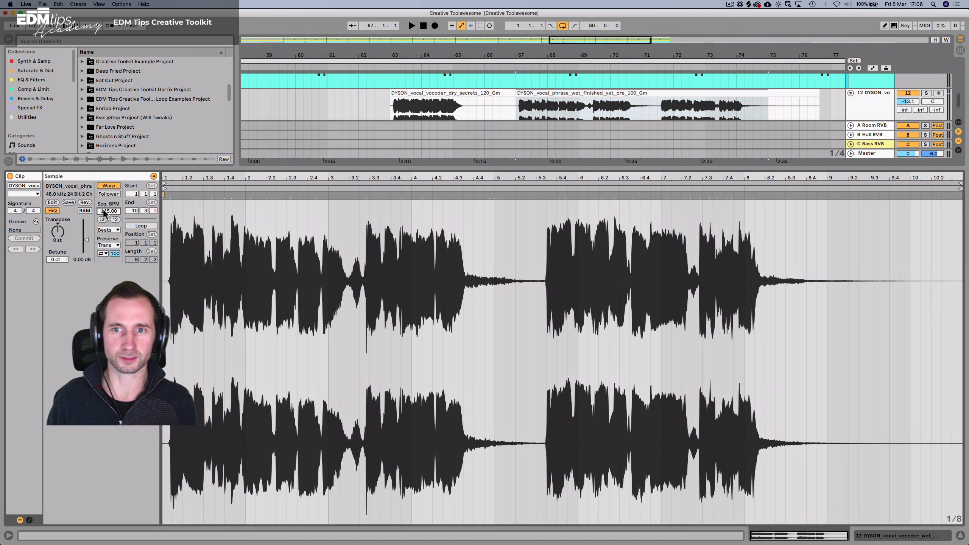
pyautogui.write('100')
pyautogui.press('Return')
pyautogui.click(109, 230)
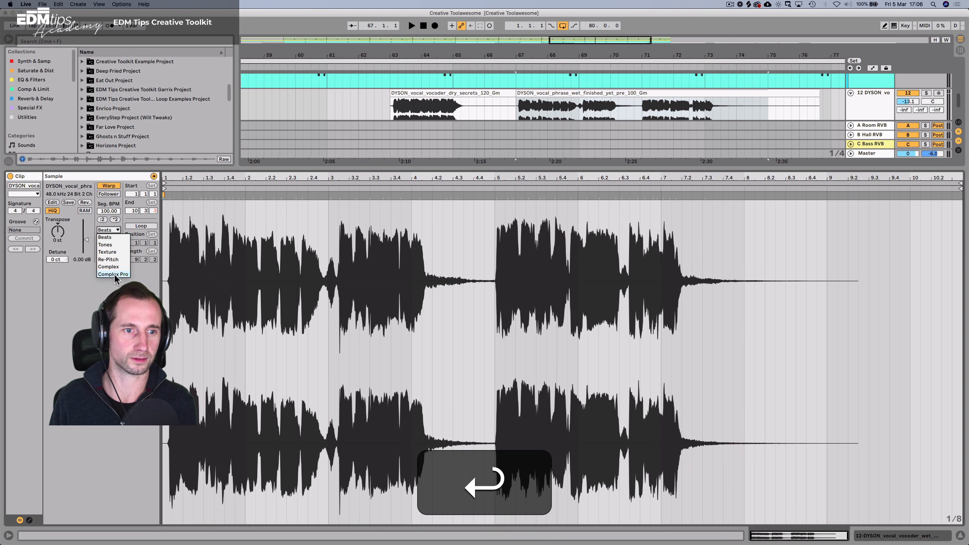
pyautogui.click(112, 274)
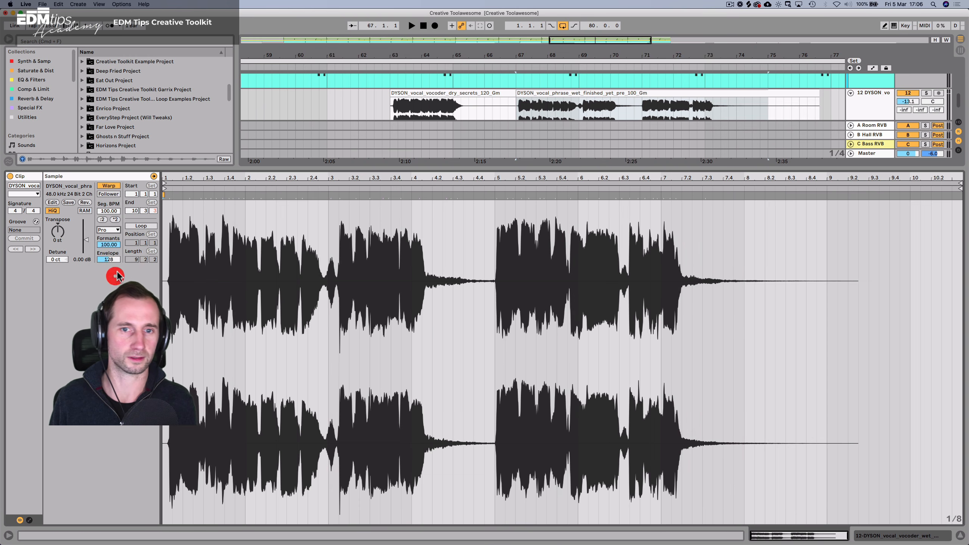
pyautogui.click(576, 103)
pyautogui.moveTo(570, 57); pyautogui.dragTo(578, 34)
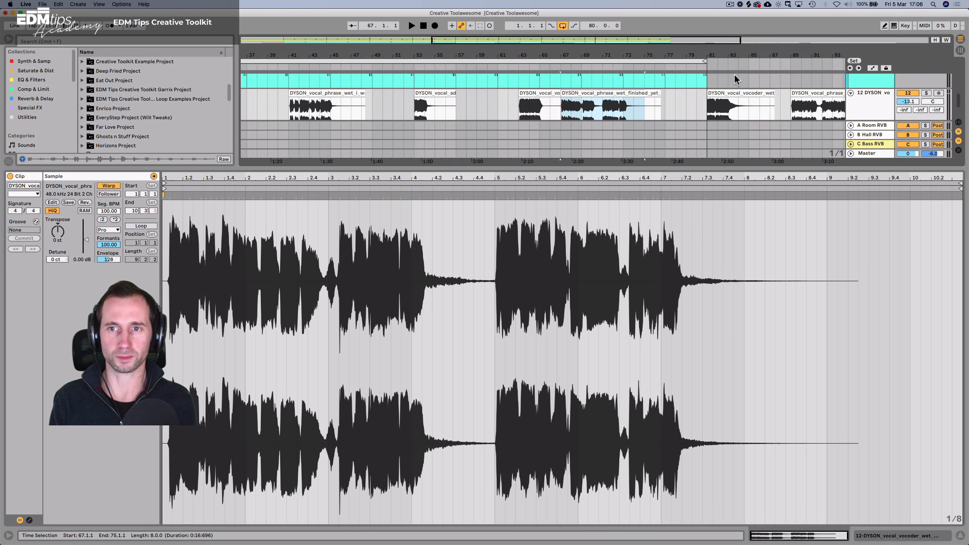
pyautogui.click(735, 91)
pyautogui.moveTo(753, 58); pyautogui.dragTo(570, 55)
pyautogui.keyDown('shift'); pyautogui.click(625, 93); pyautogui.keyUp('shift')
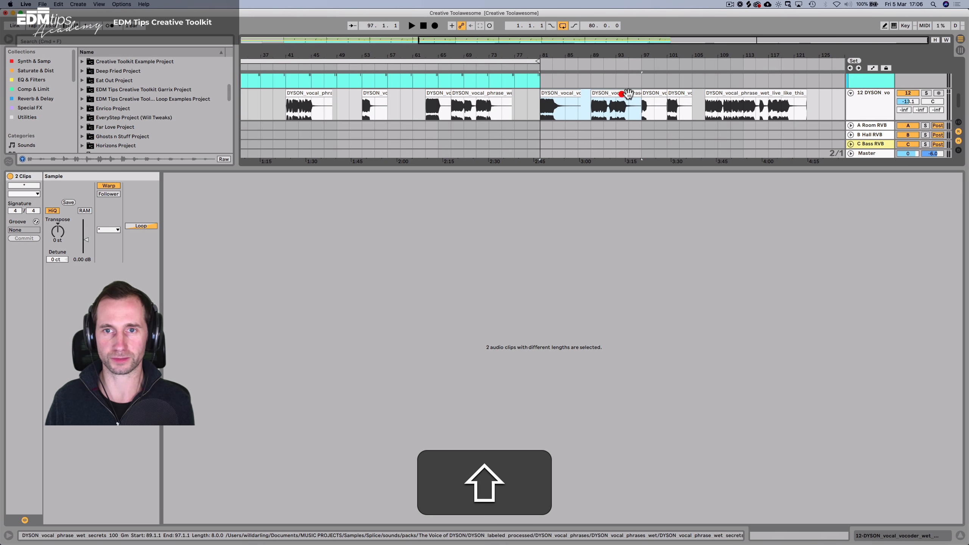
pyautogui.keyDown('shift'); pyautogui.click(655, 93); pyautogui.keyUp('shift')
pyautogui.keyDown('shift'); pyautogui.click(679, 93); pyautogui.keyUp('shift')
pyautogui.keyDown('shift'); pyautogui.click(716, 92); pyautogui.keyUp('shift')
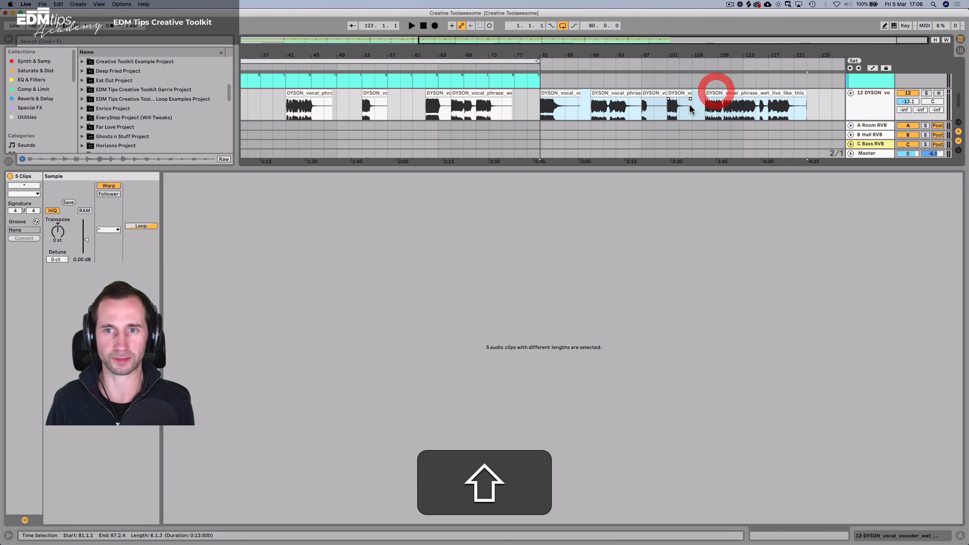
pyautogui.moveTo(641, 50); pyautogui.dragTo(122, 55)
pyautogui.moveTo(704, 55); pyautogui.dragTo(601, 107)
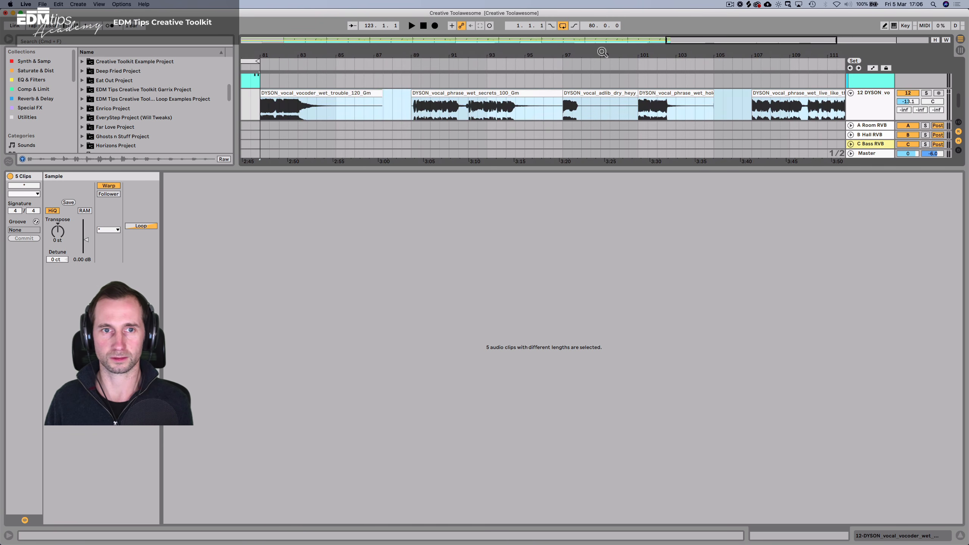
pyautogui.keyDown('shift'); pyautogui.keyDown('super'); pyautogui.click(373, 93); pyautogui.keyUp('super'); pyautogui.keyUp('shift')
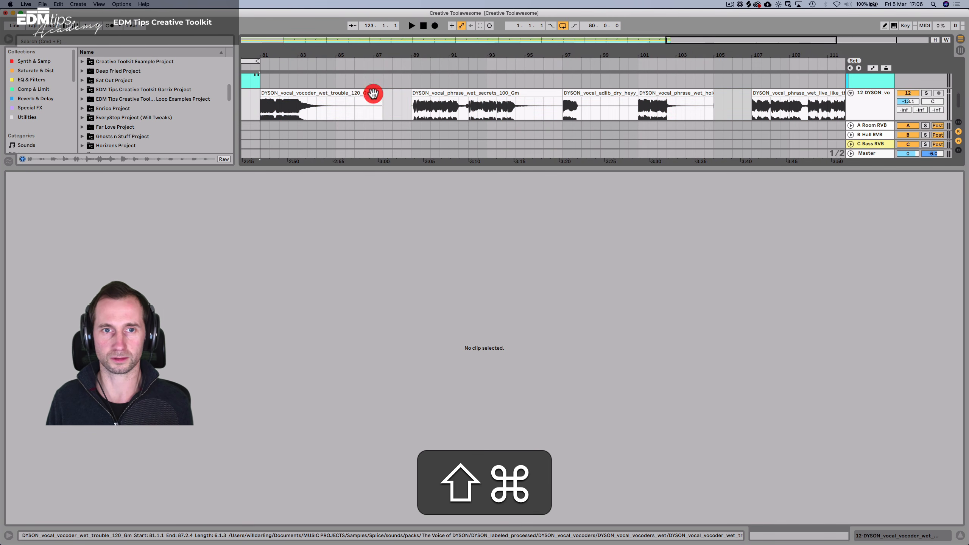
# Reset warping together on the four 100 BPM vocal clips from "secrets" at bar 89 through "live like this verse" at bar 107.
pyautogui.keyDown('super'); pyautogui.click(423, 92); pyautogui.keyUp('super')
pyautogui.hscroll(5, 464, 95)
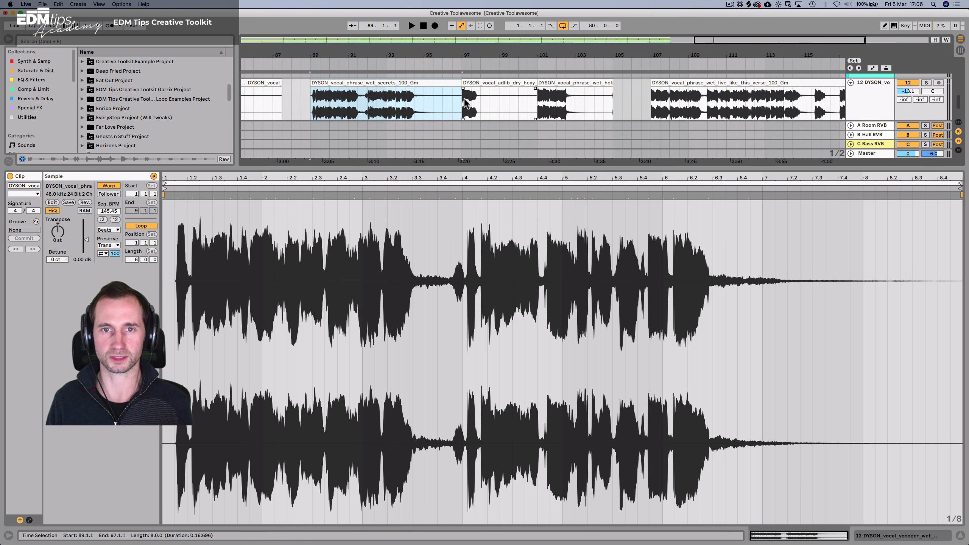
pyautogui.keyDown('shift'); pyautogui.click(503, 83); pyautogui.keyUp('shift')
pyautogui.keyDown('shift'); pyautogui.click(547, 83); pyautogui.keyUp('shift')
pyautogui.keyDown('shift'); pyautogui.click(675, 84); pyautogui.keyUp('shift')
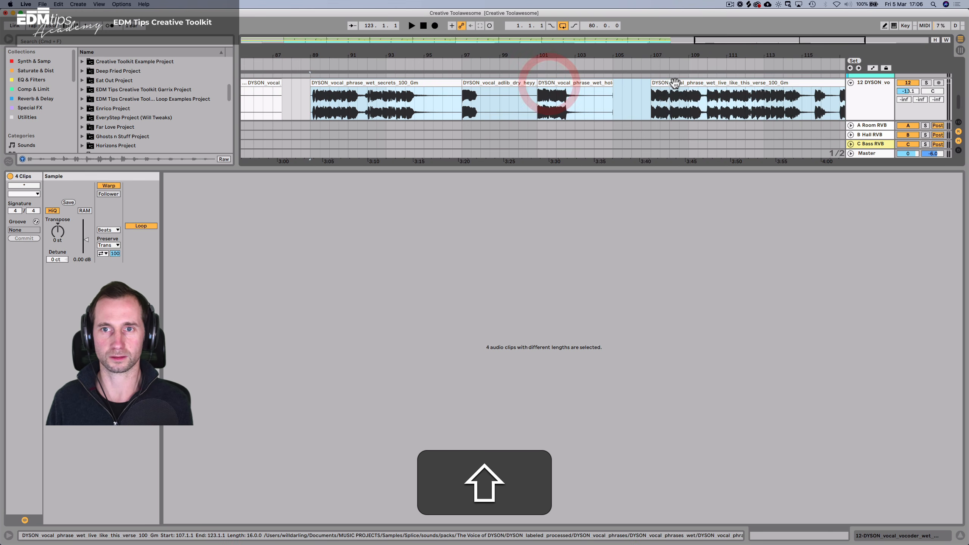
pyautogui.hscroll(8, 675, 100)
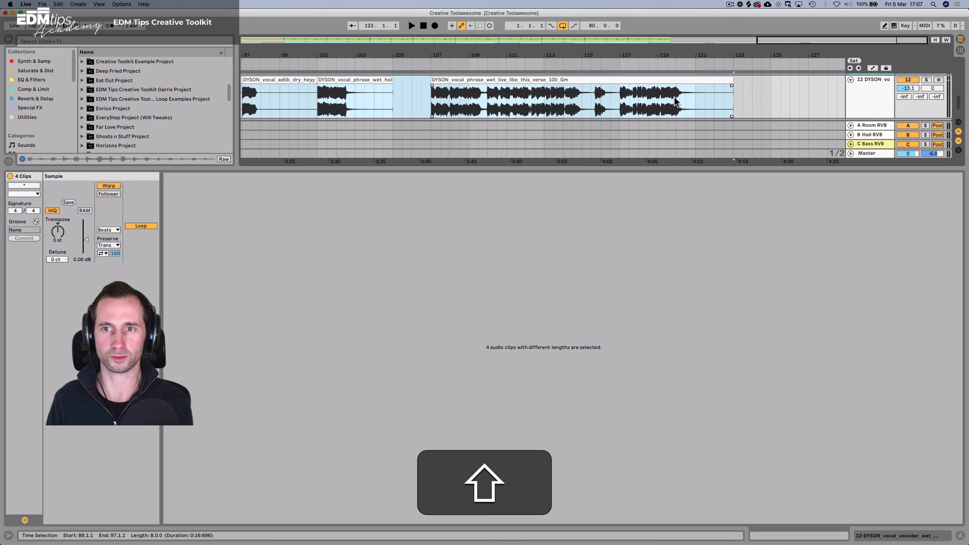
pyautogui.click(107, 186)
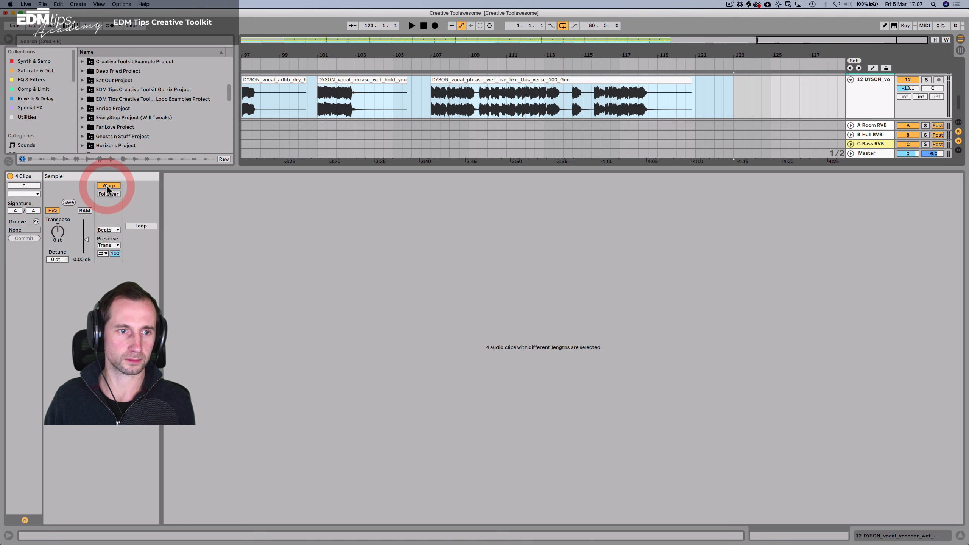
# Set the segment BPM of the "live like this verse" clip at bar 107 to 100 and use Complex Pro mode.
pyautogui.click(462, 81)
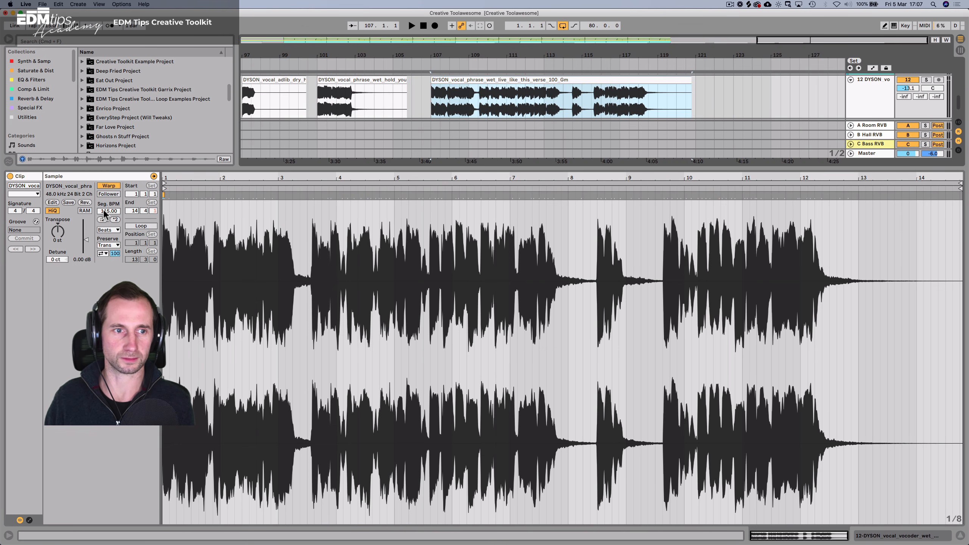
pyautogui.click(103, 211)
pyautogui.write('100')
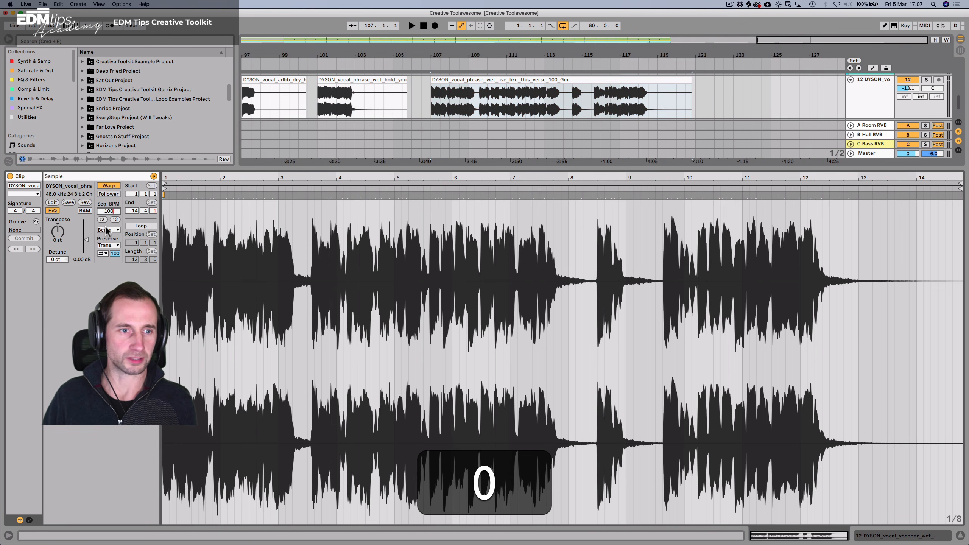
pyautogui.press('Return')
pyautogui.click(108, 230)
pyautogui.click(111, 275)
# Set the segment BPM of the "hold you now" clip at bar 101 to 100 and use Complex Pro mode.
pyautogui.click(341, 82)
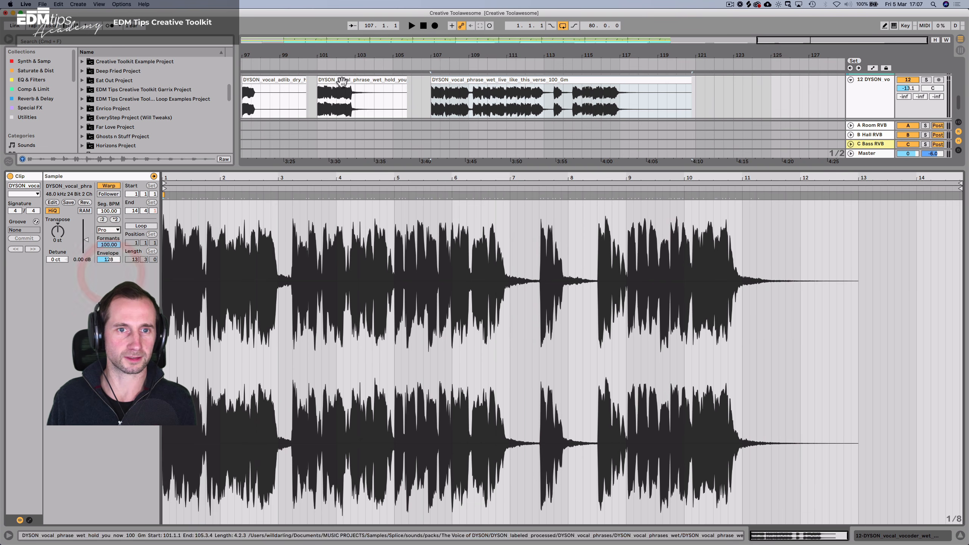
pyautogui.click(112, 211)
pyautogui.write('100')
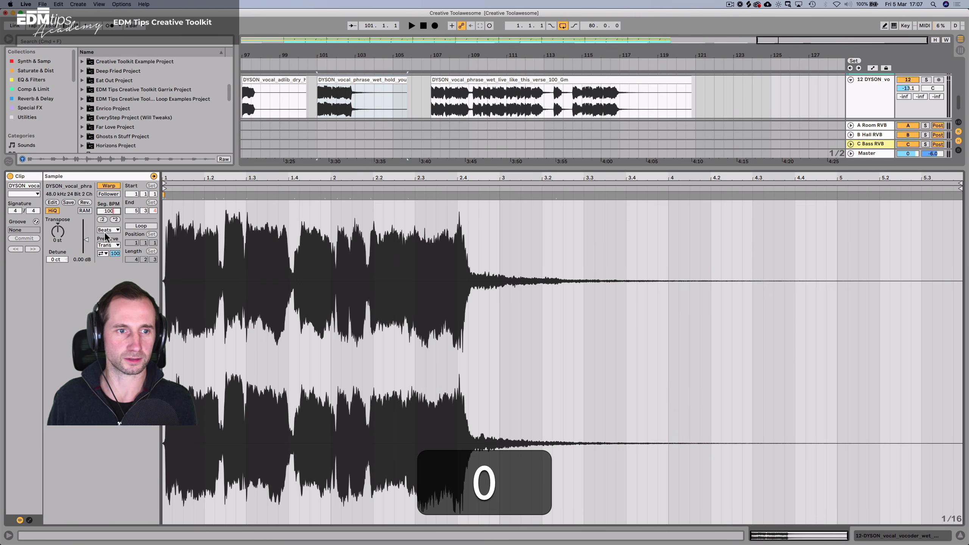
pyautogui.press('Return')
pyautogui.click(108, 230)
pyautogui.click(112, 274)
# Set the segment BPM of the dry adlib clip at bar 97 to 100 and use Complex Pro mode.
pyautogui.hscroll(-10, 469, 82)
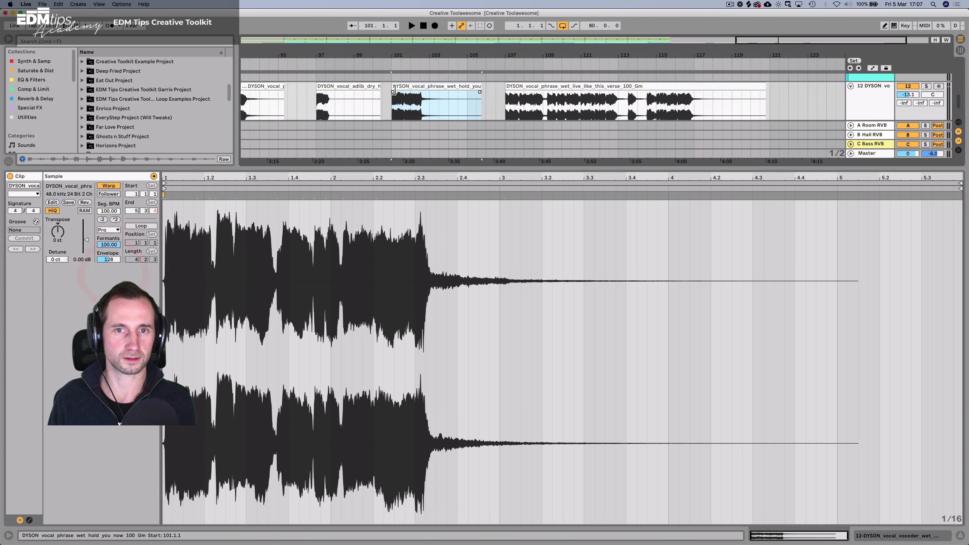
pyautogui.click(469, 82)
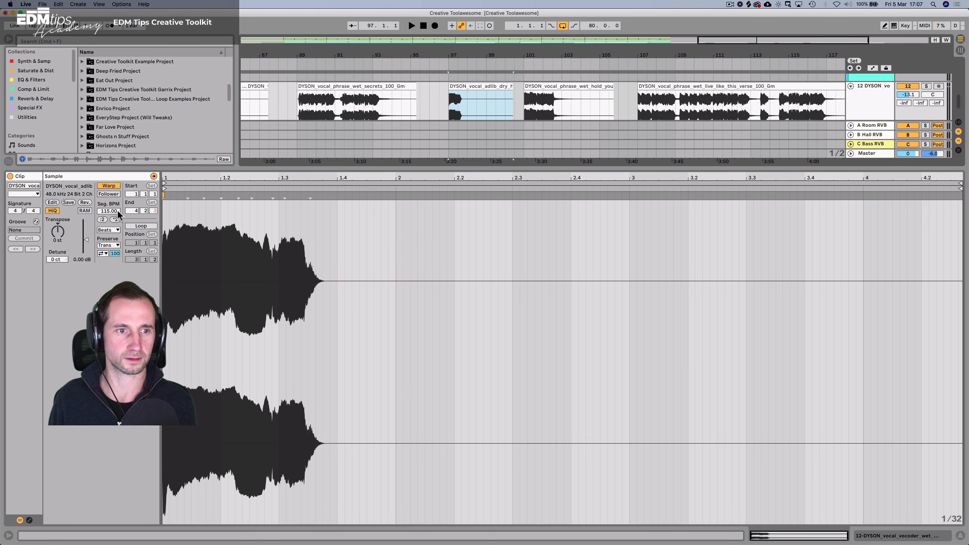
pyautogui.click(113, 212)
pyautogui.write('100')
pyautogui.press('Return')
pyautogui.click(108, 230)
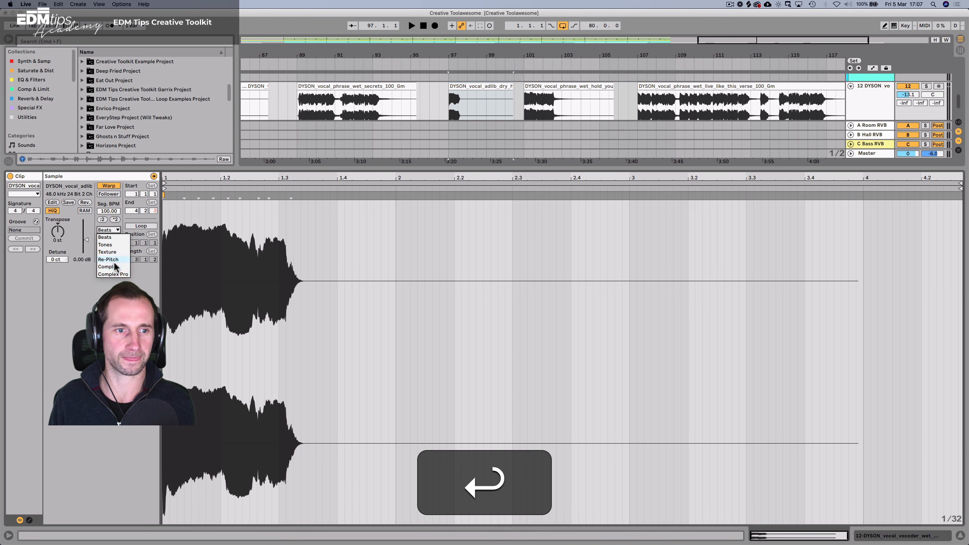
pyautogui.click(118, 274)
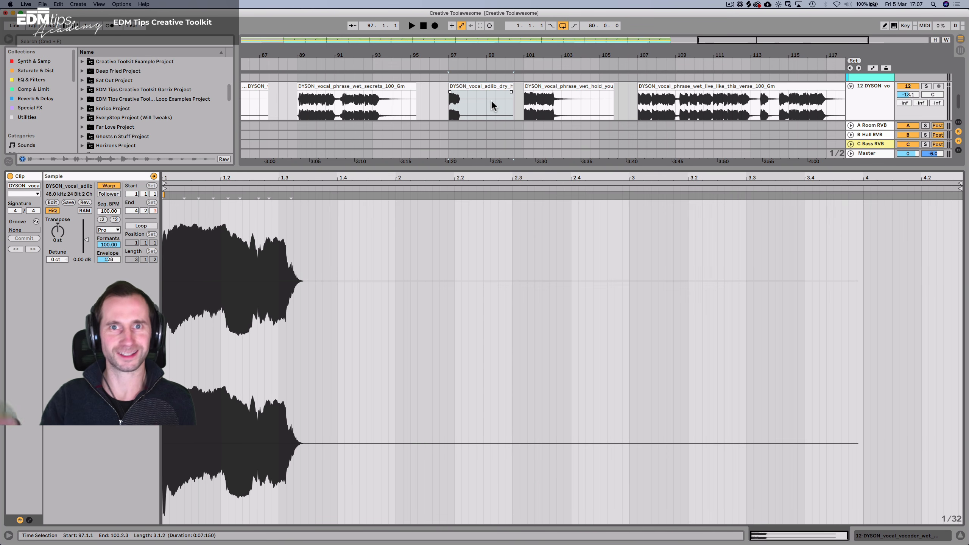
# Set the segment BPM of the "secrets" phrase clip at bar 89 to 100 and use Complex Pro mode.
pyautogui.hscroll(-8, 480, 100)
pyautogui.scroll(2, 482, 96)
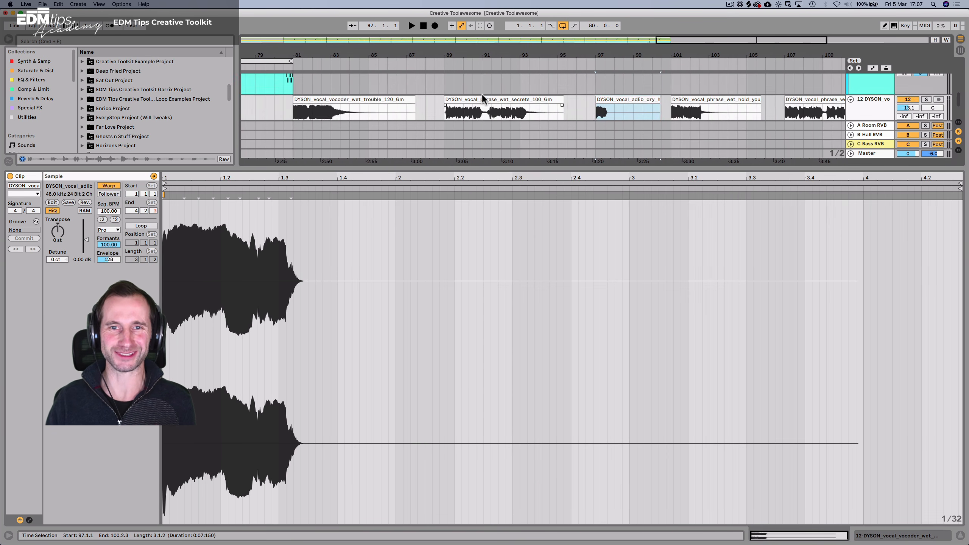
pyautogui.click(481, 94)
pyautogui.click(481, 98)
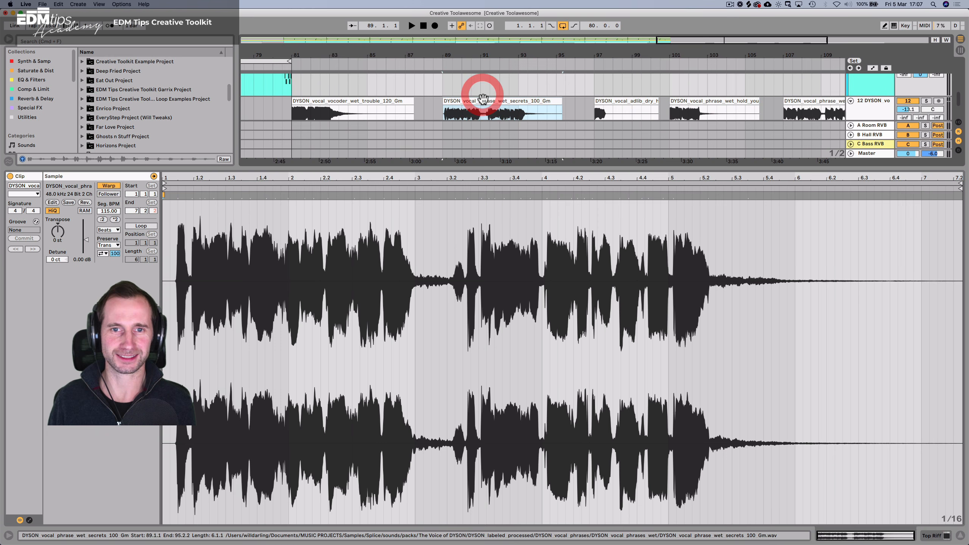
pyautogui.click(101, 212)
pyautogui.write('10')
pyautogui.press('Return')
pyautogui.click(110, 230)
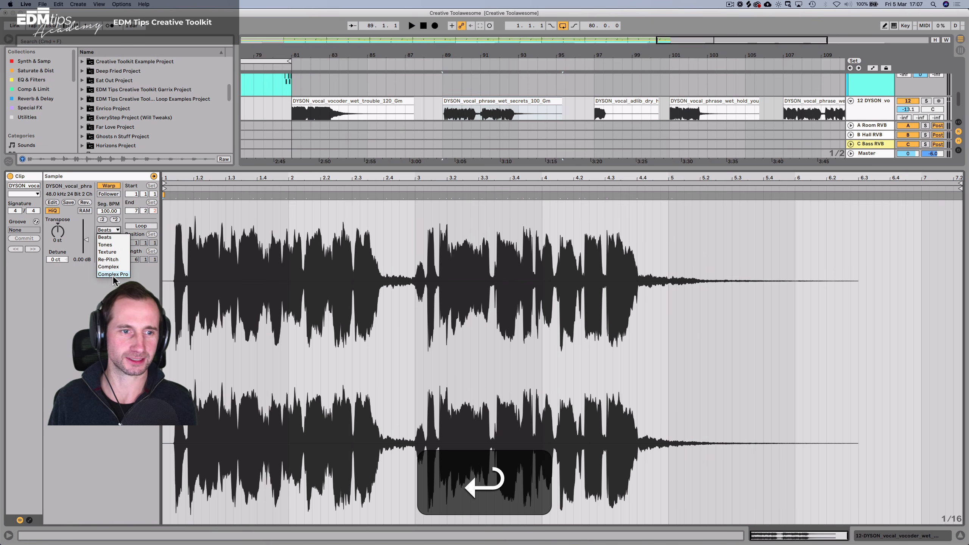
pyautogui.click(113, 274)
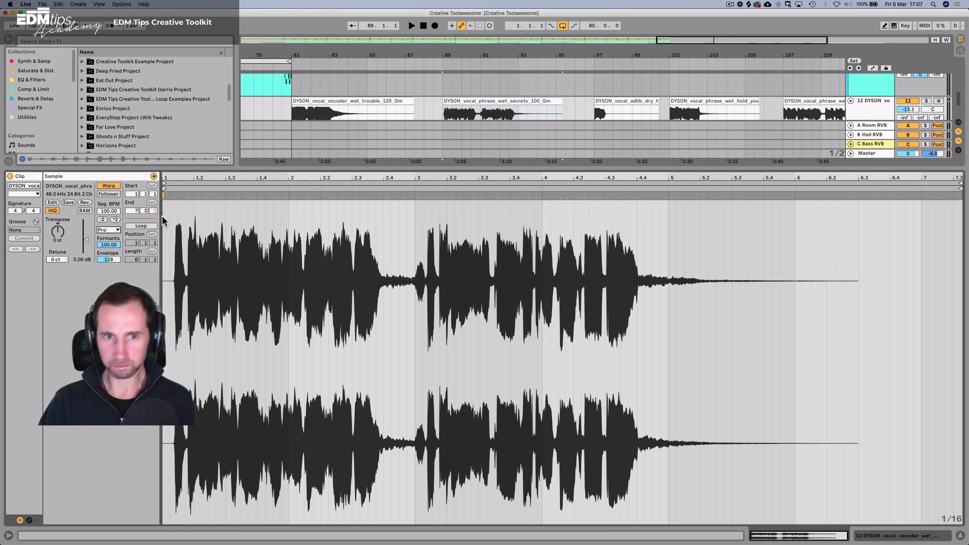
# Play the "trouble" vocoder clip at bar 81 to check its warping, and save the project.
pyautogui.click(313, 102)
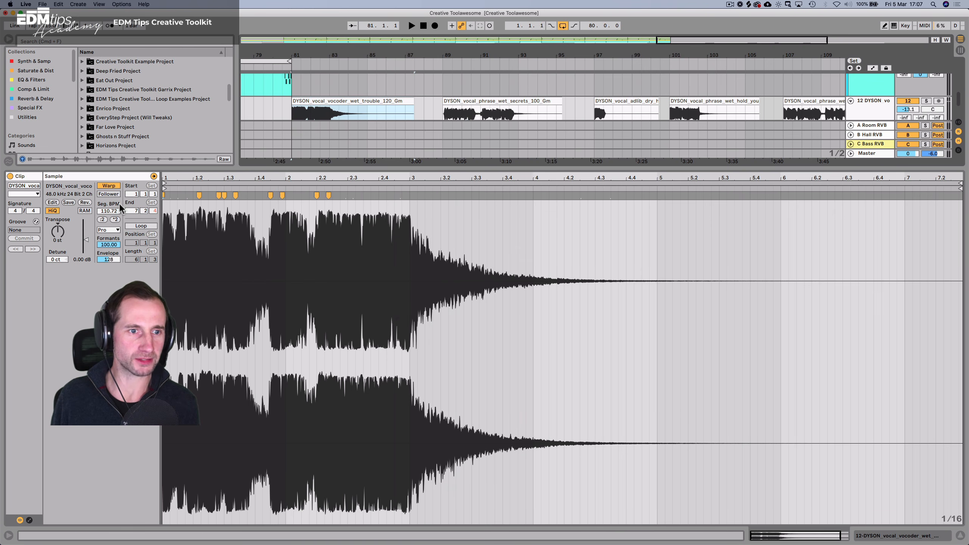
pyautogui.press('space')
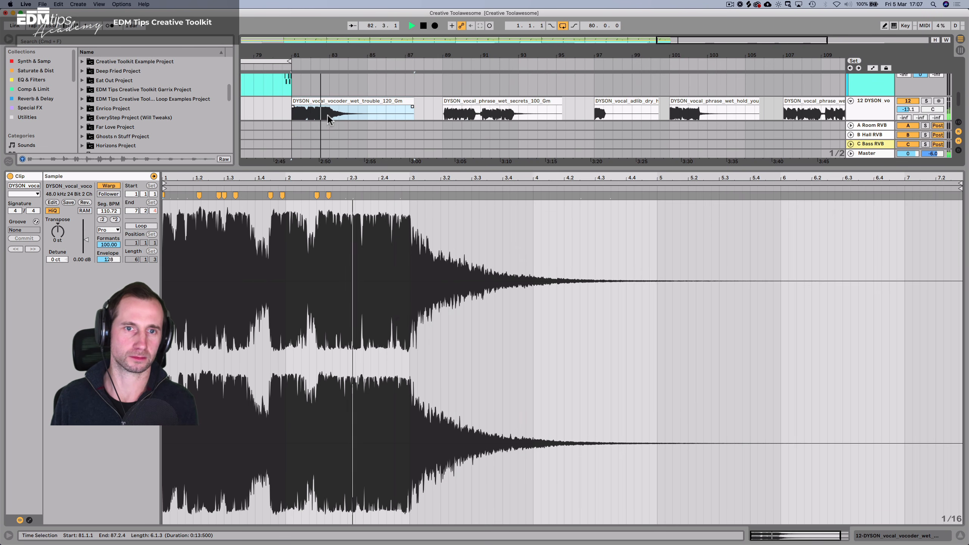
pyautogui.press('space')
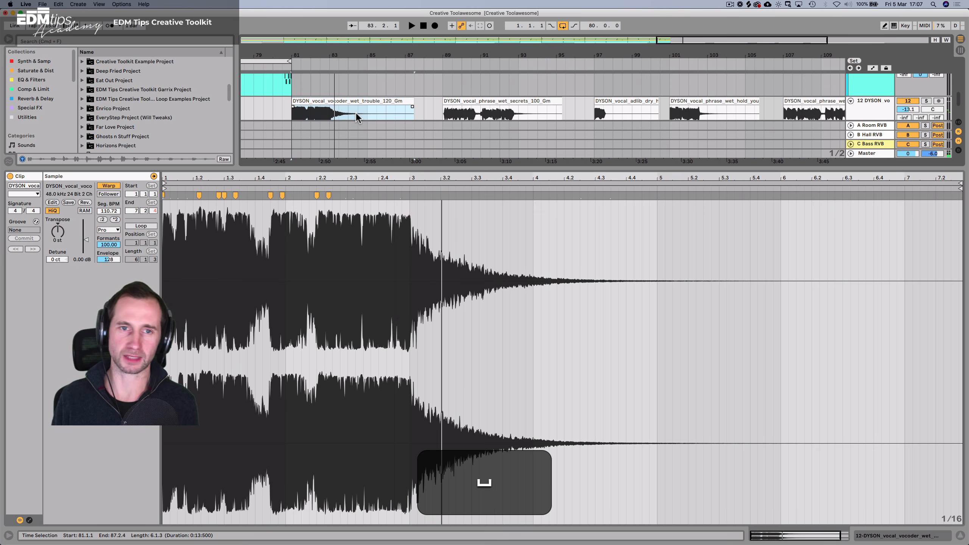
pyautogui.press('super+s')
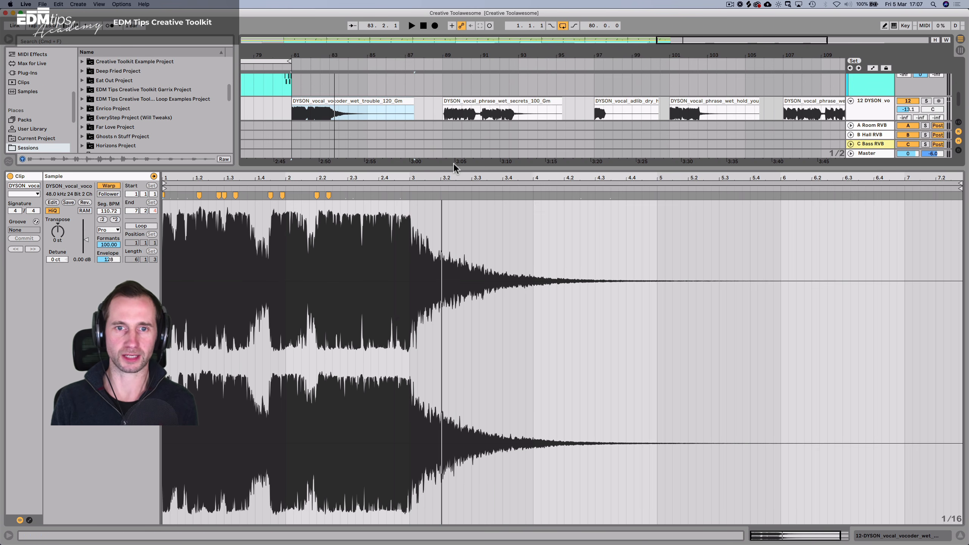
# Play the full arrangement from bar 1 to hear the opening vocal clip against the loop.
pyautogui.moveTo(453, 164); pyautogui.dragTo(472, 379)
pyautogui.hotkey('shift', 'Tab')
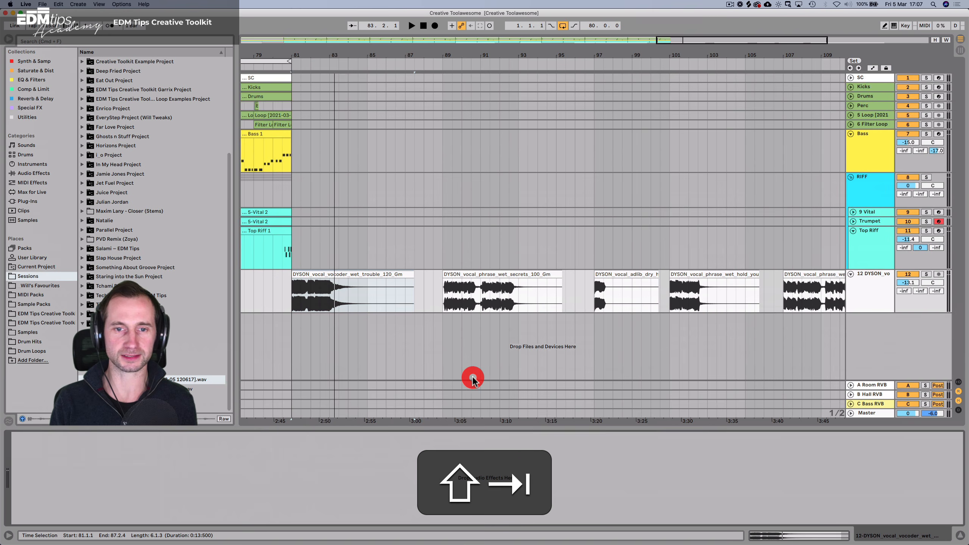
pyautogui.moveTo(351, 49); pyautogui.dragTo(351, 19)
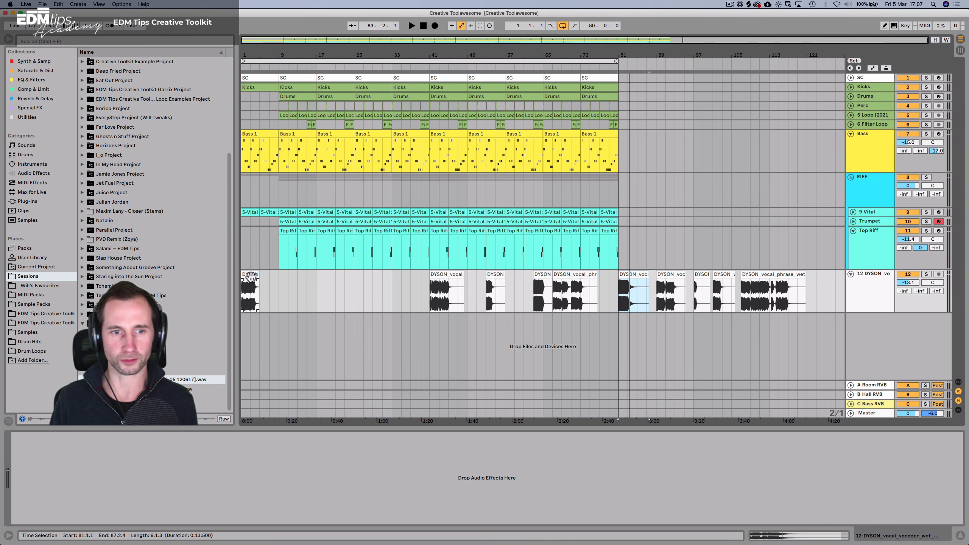
pyautogui.click(242, 292)
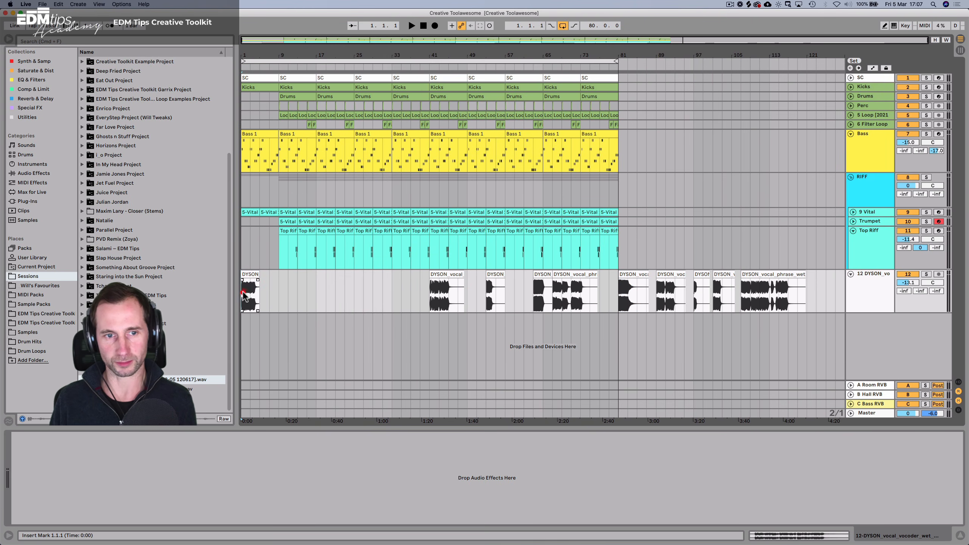
pyautogui.click(431, 292)
pyautogui.press('space')
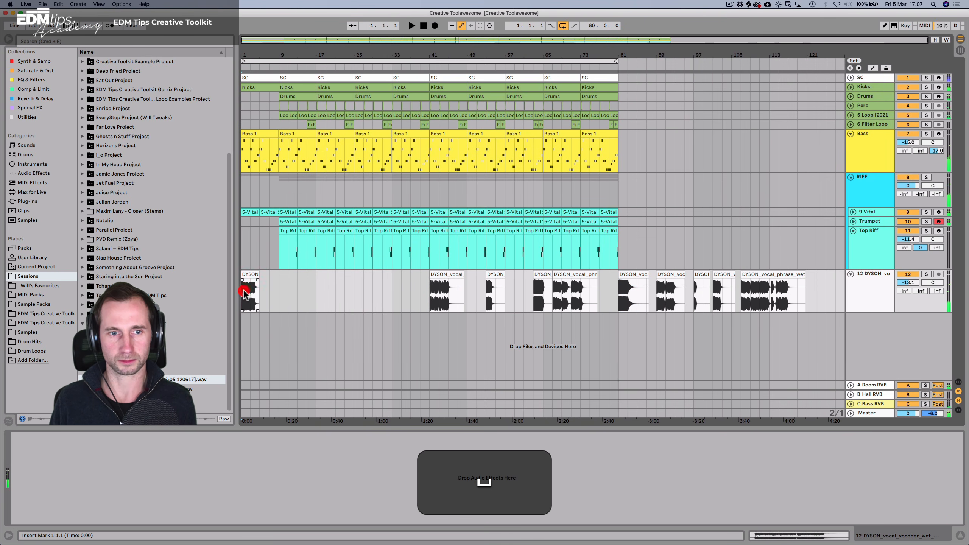
pyautogui.press('space')
pyautogui.click(564, 298)
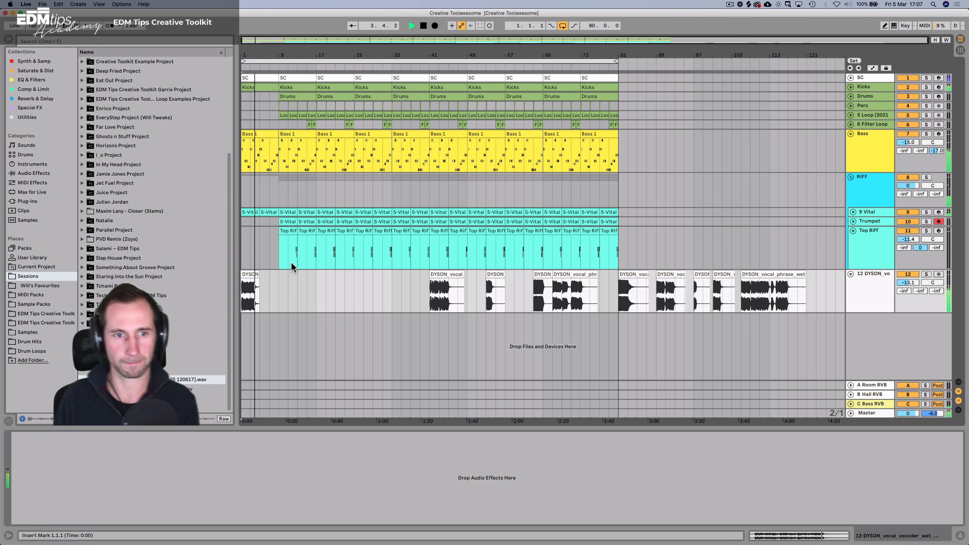
pyautogui.press('space')
# Move the opening vocal clip to bar 33 and place the "live like this verse" phrase at bar 1 instead.
pyautogui.moveTo(252, 290); pyautogui.dragTo(402, 286)
pyautogui.moveTo(791, 273); pyautogui.dragTo(275, 294)
# Play the "live like this verse" phrase from bar 1 up to about bar 9 with its waveform open.
pyautogui.press('space')
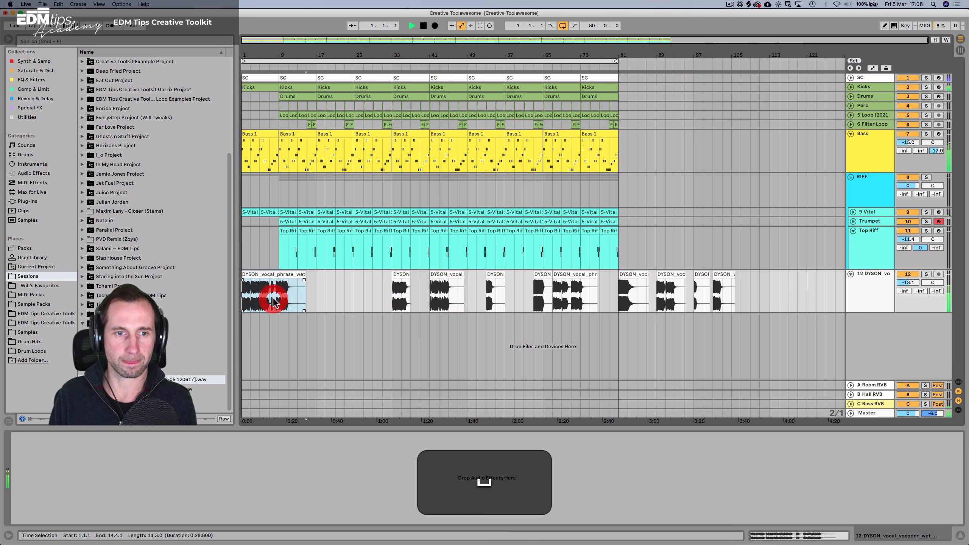
pyautogui.click(247, 273)
pyautogui.moveTo(171, 386); pyautogui.dragTo(172, 497)
pyautogui.press('space')
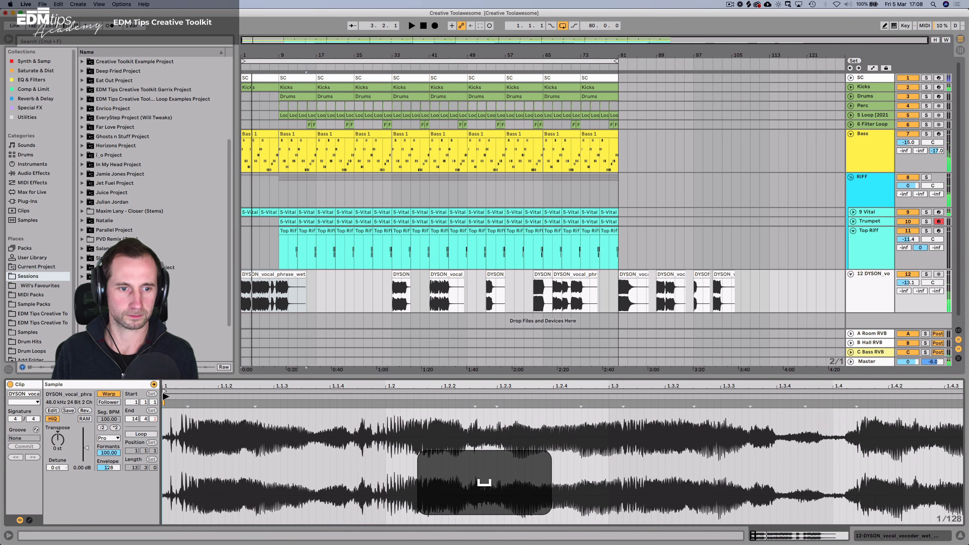
pyautogui.press('space')
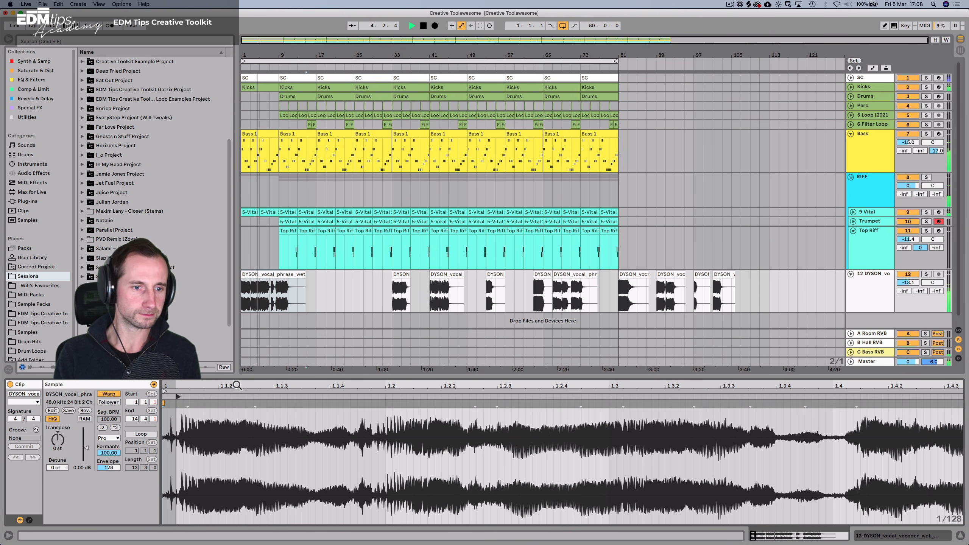
pyautogui.keyDown('shift'); pyautogui.click(249, 303); pyautogui.keyUp('shift')
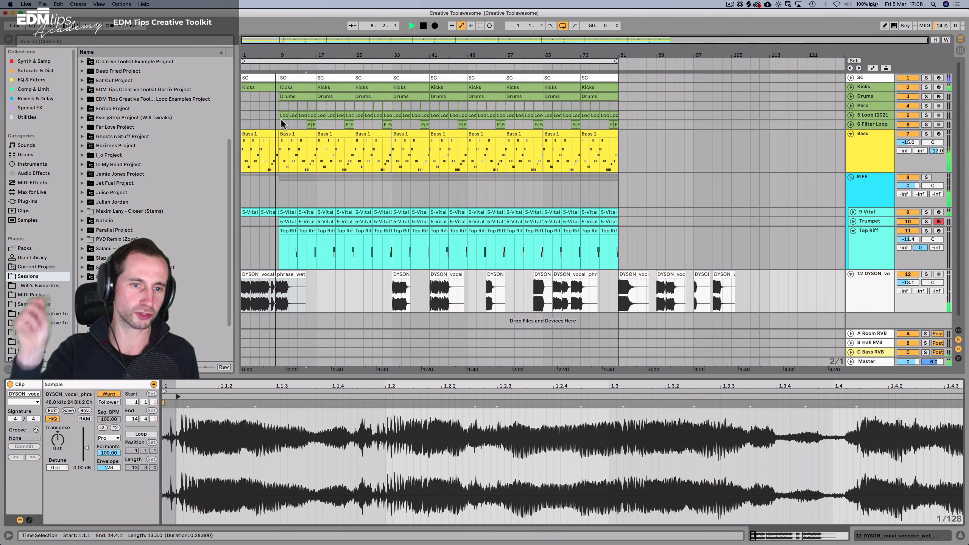
pyautogui.press('space')
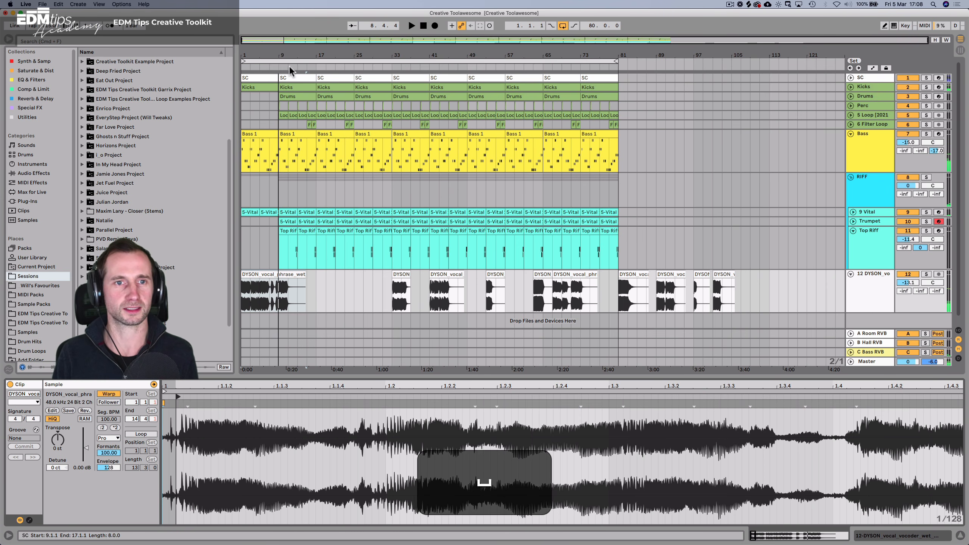
# Split the "live like this verse" clip at bar 9 and delete the part after the split.
pyautogui.moveTo(286, 55); pyautogui.dragTo(354, 339)
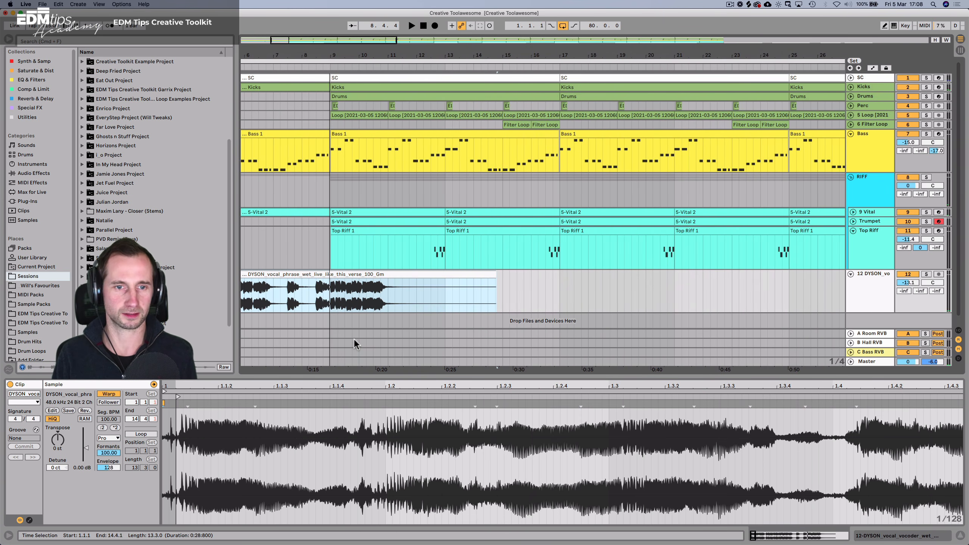
pyautogui.click(331, 304)
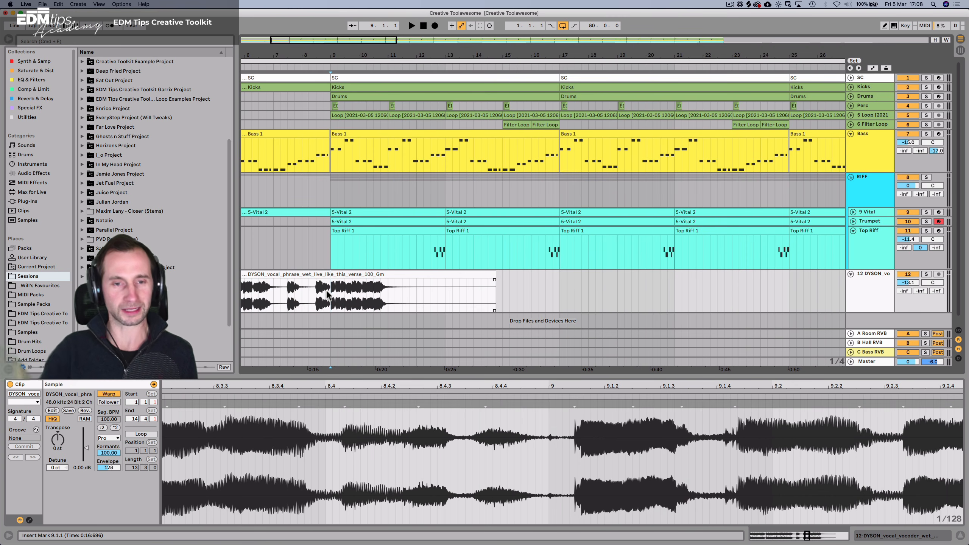
pyautogui.press('space')
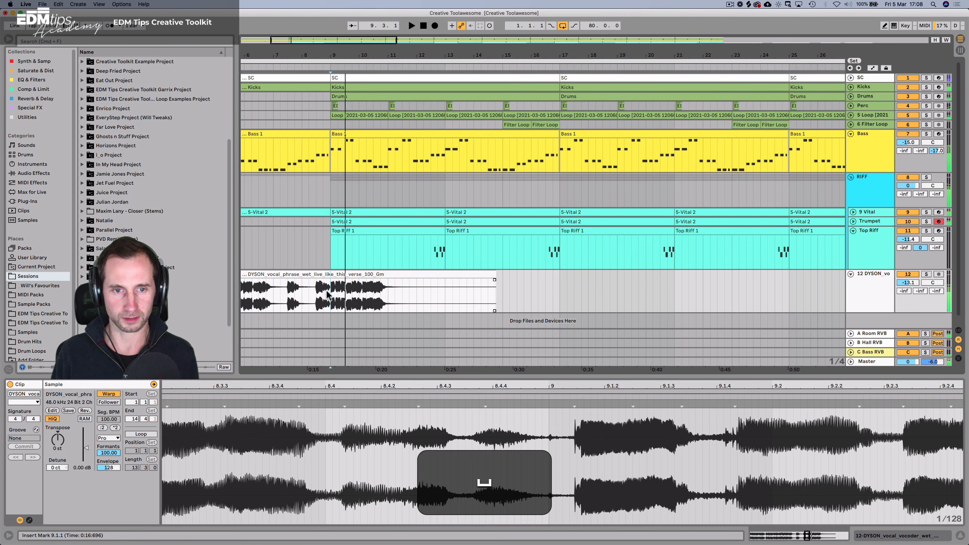
pyautogui.press('super+e')
pyautogui.press('BackSpace')
pyautogui.click(335, 277)
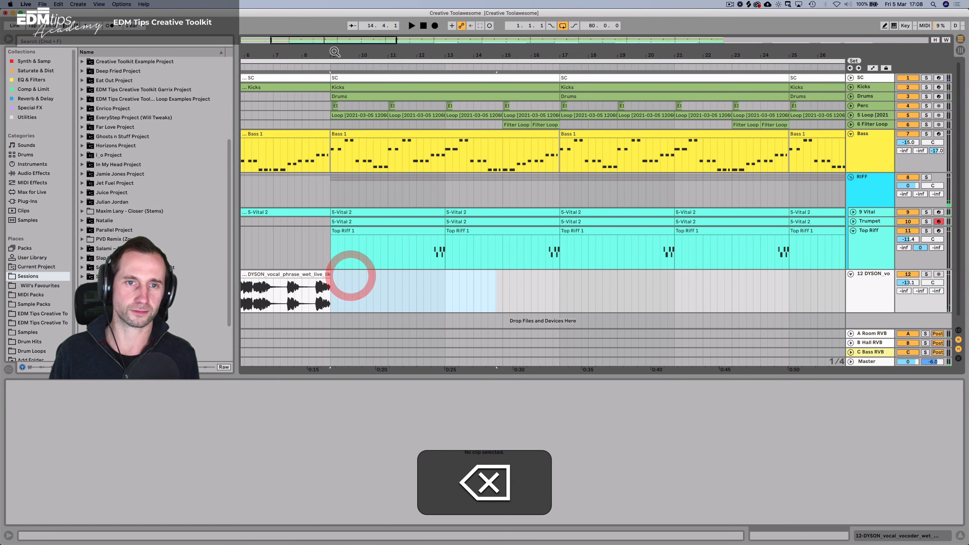
# Select the DYSON vocal track and save the project.
pyautogui.hscroll(-5, 542, 214)
pyautogui.scroll(-2, 543, 214)
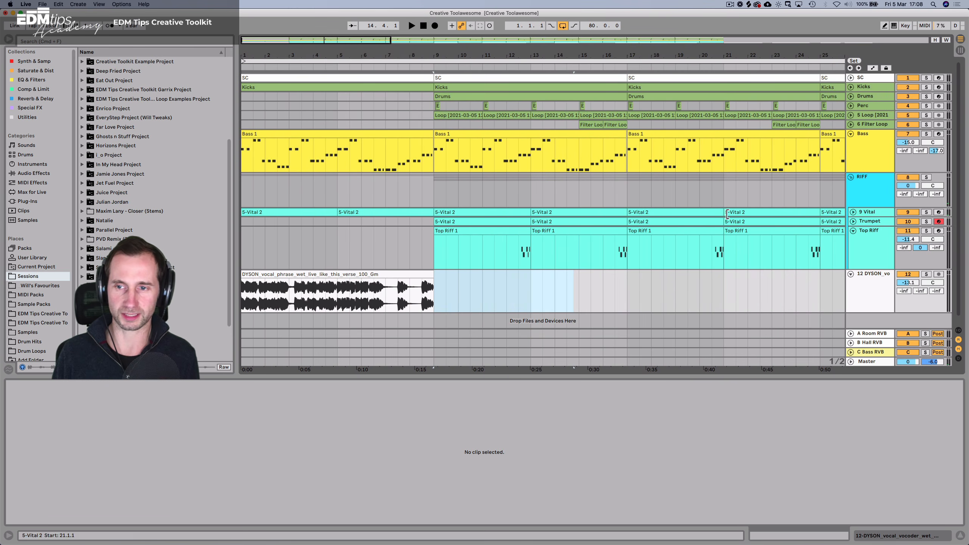
pyautogui.click(878, 282)
pyautogui.press('super+s')
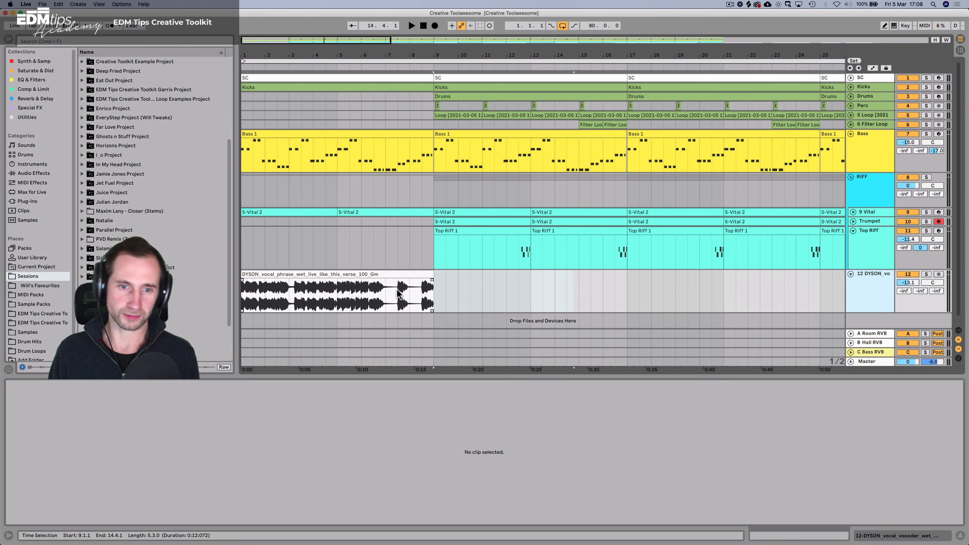
# Move the final vocal hit of the "live like this verse" phrase from 8.3.1 to 8.2.1 and play it back.
pyautogui.click(379, 286)
pyautogui.press('space')
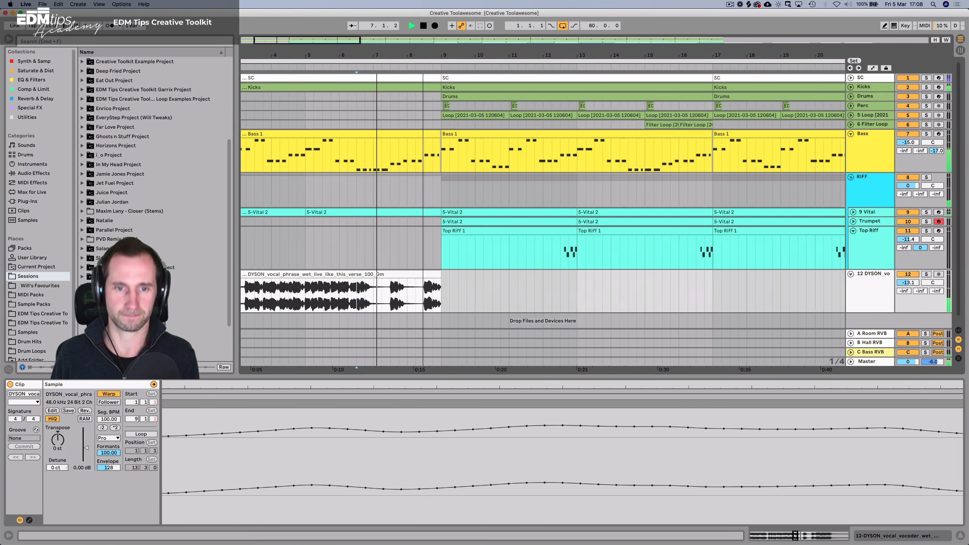
pyautogui.press('+')
pyautogui.press('+')
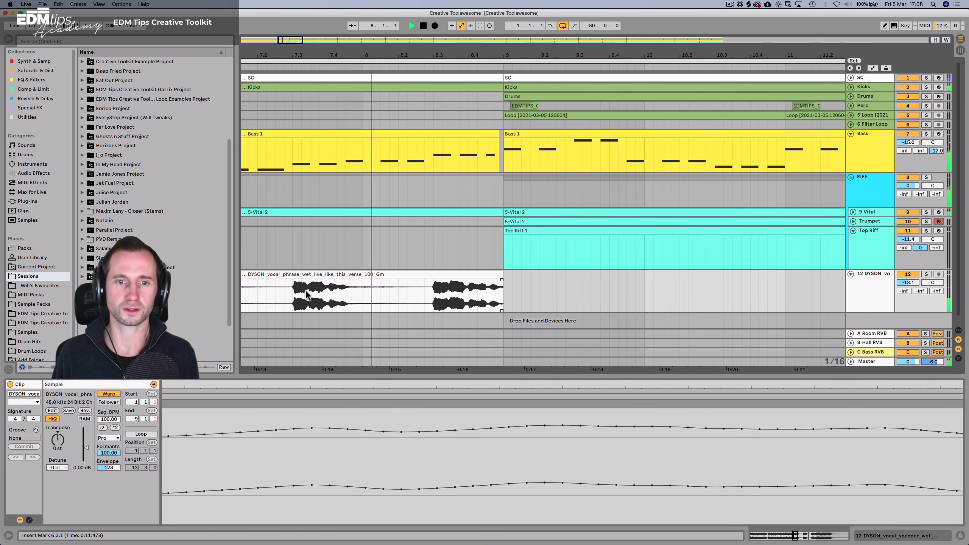
pyautogui.press('space')
pyautogui.moveTo(433, 294); pyautogui.dragTo(533, 292)
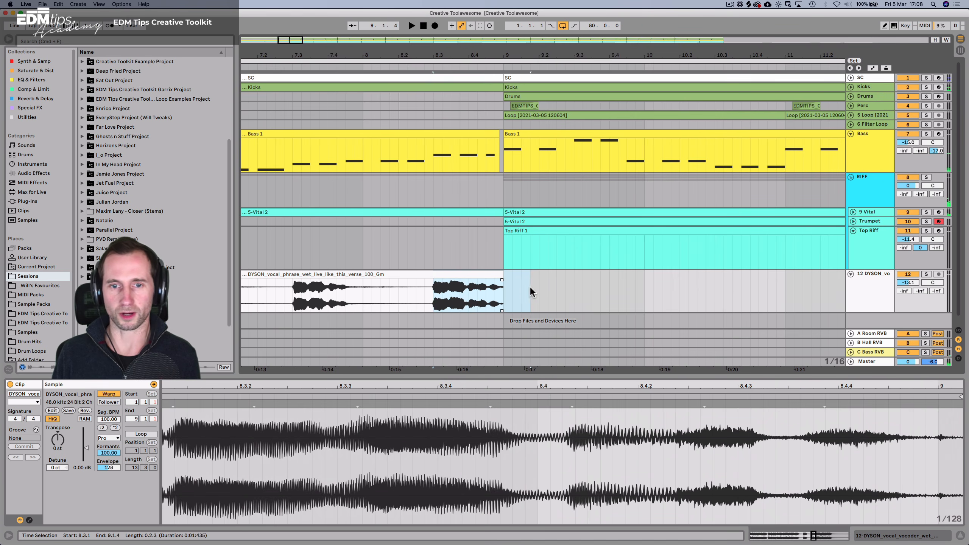
pyautogui.press('super+c')
pyautogui.press('BackSpace')
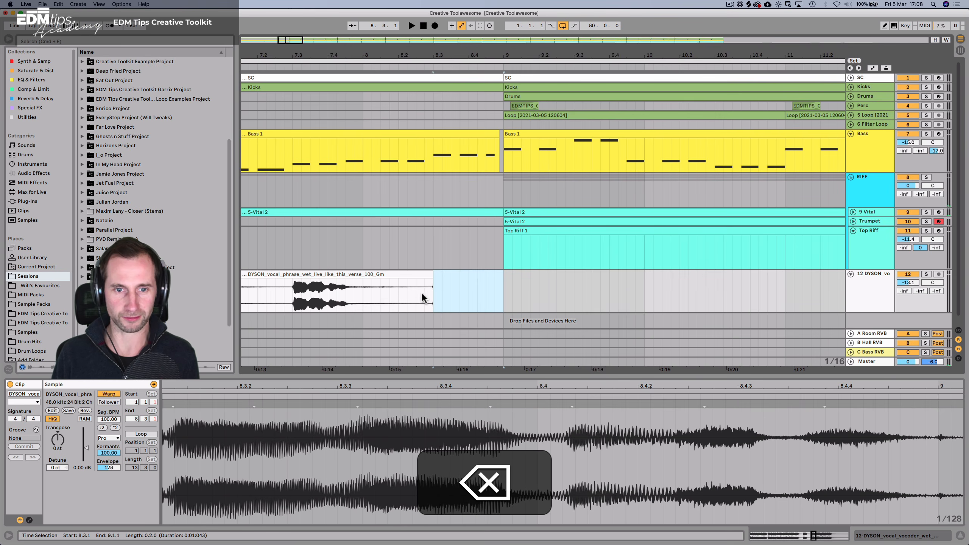
pyautogui.click(407, 286)
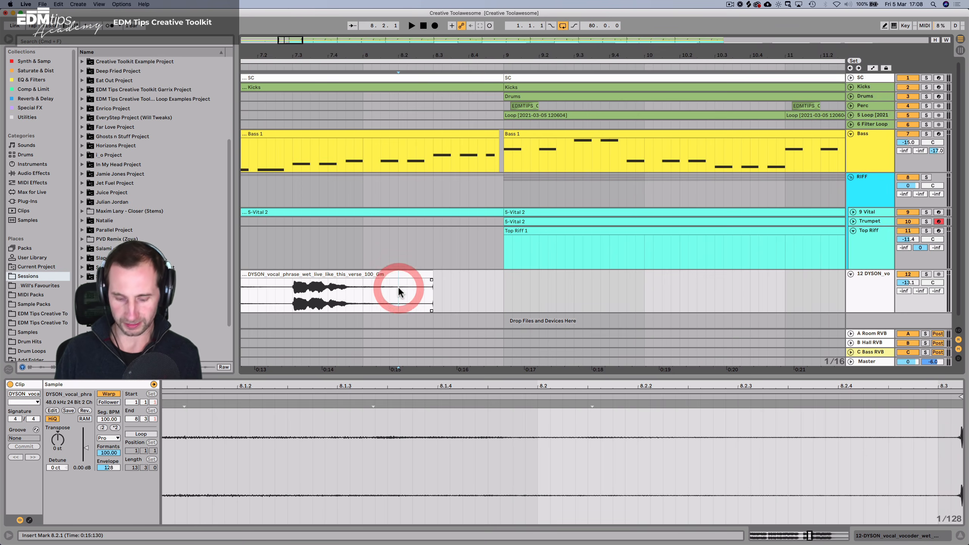
pyautogui.press('super+v')
pyautogui.moveTo(390, 54); pyautogui.dragTo(390, 23)
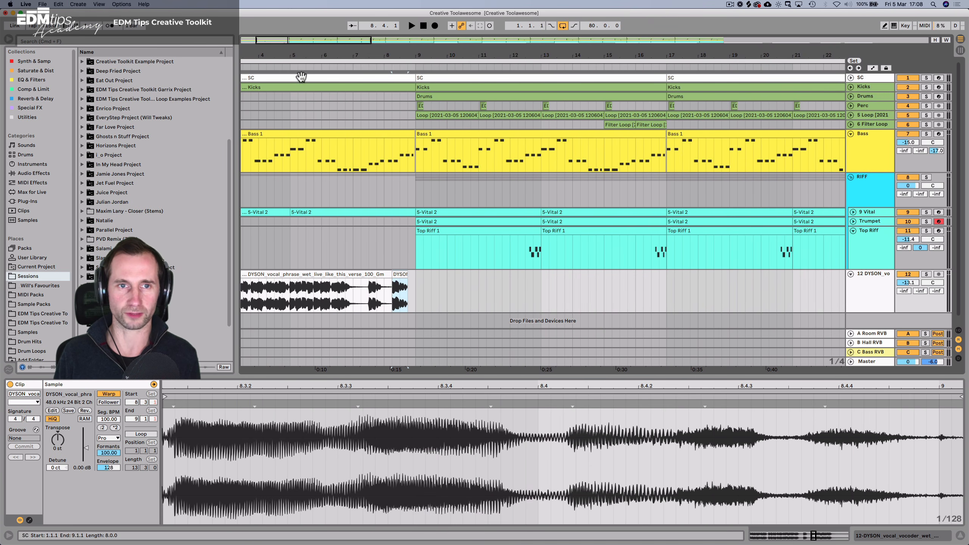
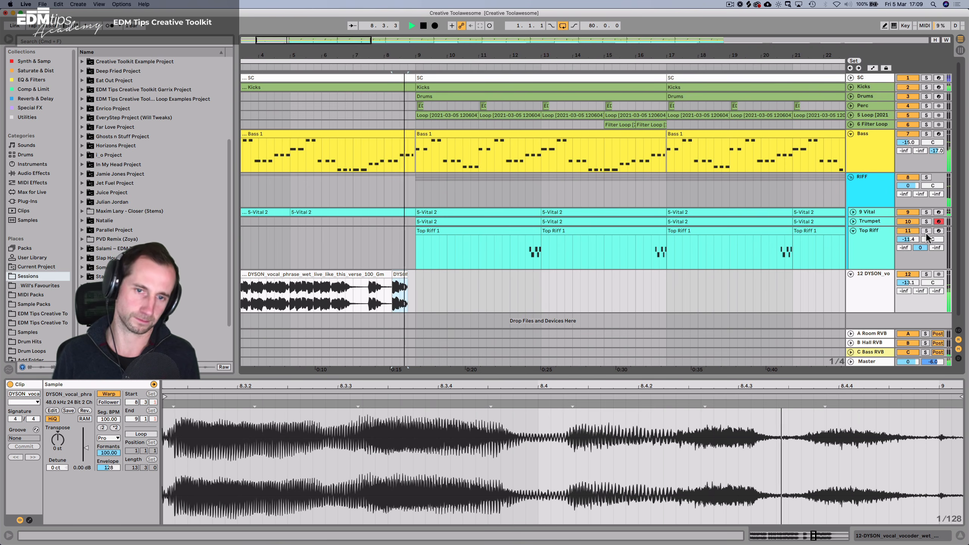
pyautogui.press('space')
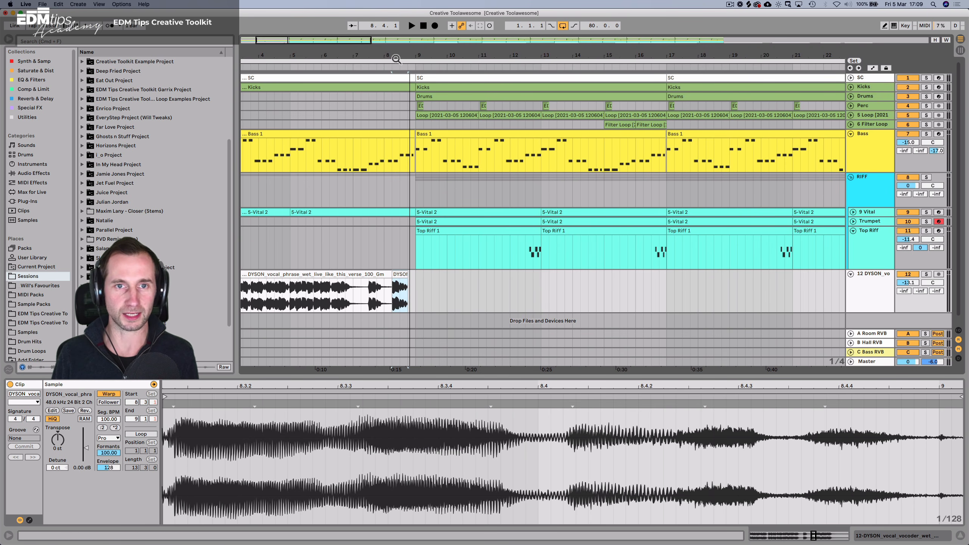
# Copy the opening sixteenth of the vocal hit at 8.2.1 and paste it at 8.1.3.
pyautogui.moveTo(396, 59); pyautogui.dragTo(396, 99)
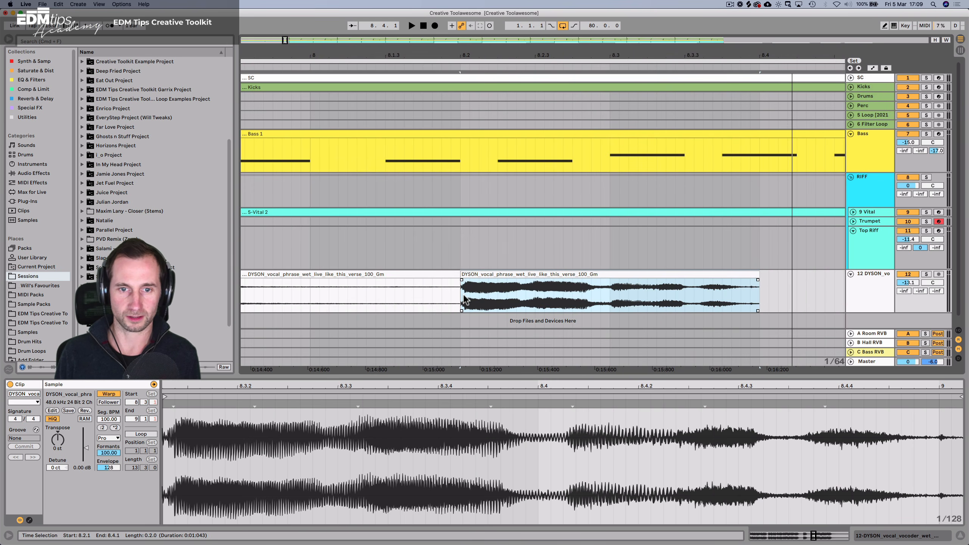
pyautogui.moveTo(465, 300); pyautogui.dragTo(504, 296)
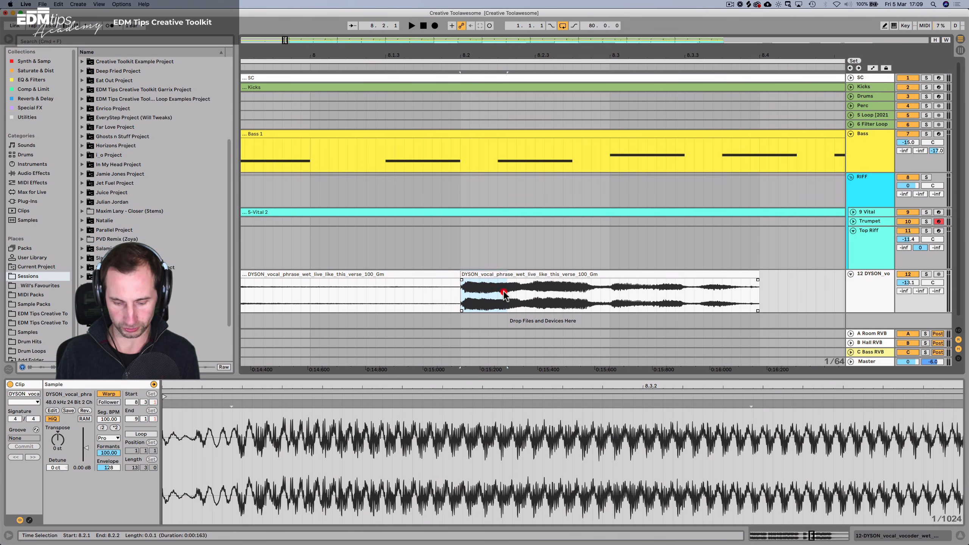
pyautogui.press('super+c')
pyautogui.click(303, 297)
pyautogui.press('space')
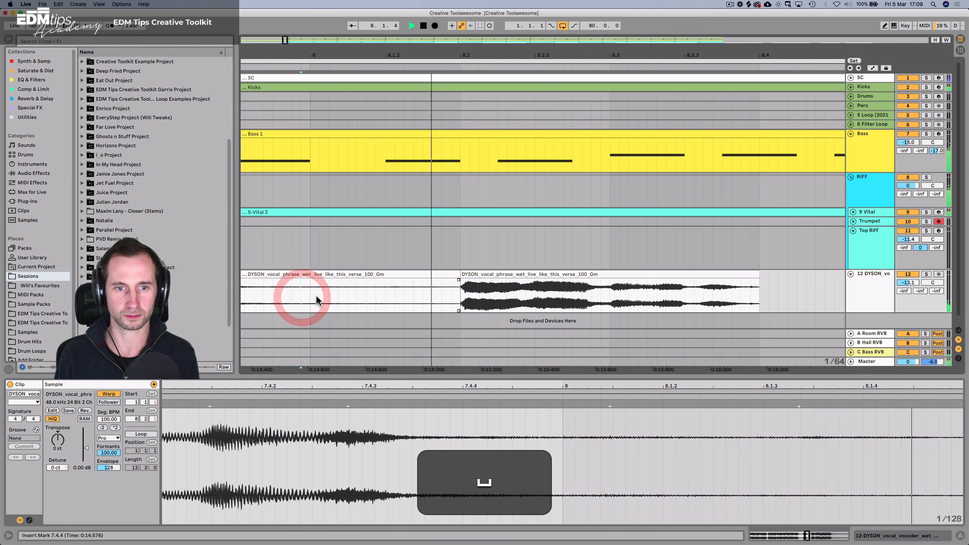
pyautogui.click(315, 293)
pyautogui.click(387, 294)
pyautogui.press('space')
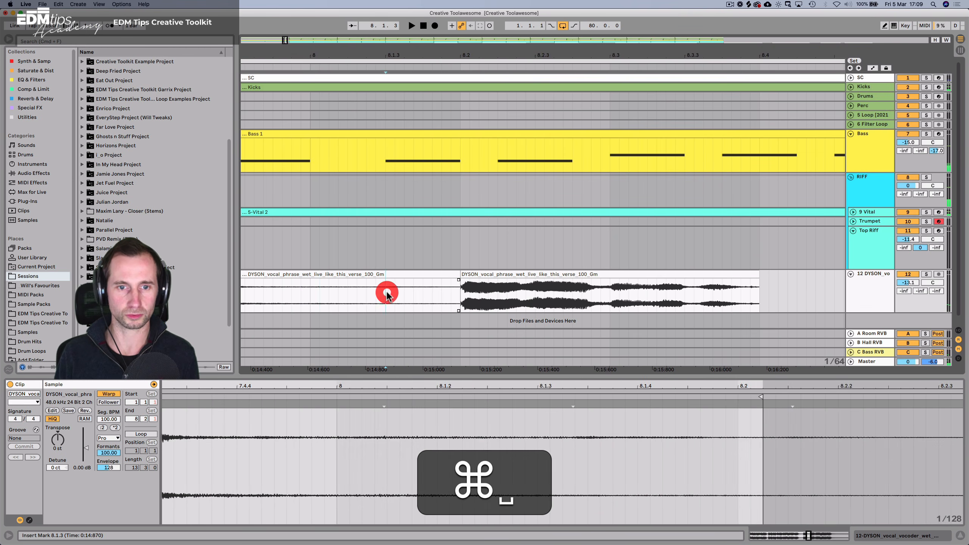
pyautogui.press('super+v')
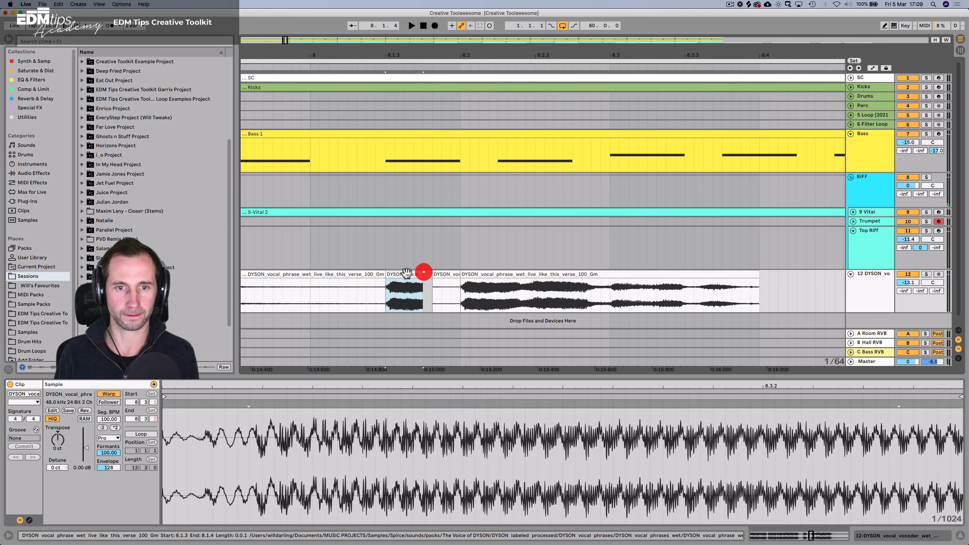
# Give the two short vocal slices at 8.1.3 and 8.1.4 fade-outs and lower their gain to -5.08 dB.
pyautogui.moveTo(408, 274)
pyautogui.mouseDown()
pyautogui.moveTo(444, 278)
pyautogui.moveTo(399, 281)
pyautogui.mouseUp()
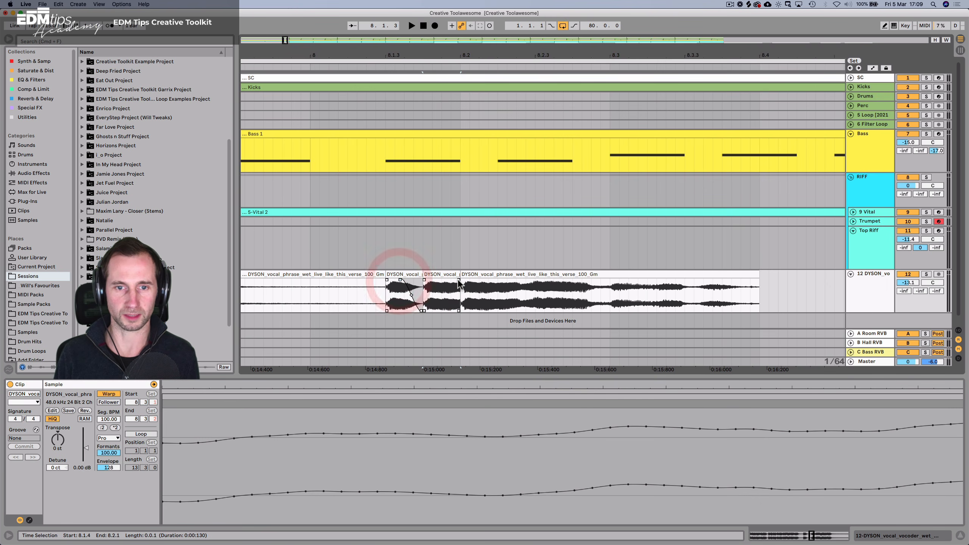
pyautogui.moveTo(458, 282); pyautogui.dragTo(436, 281)
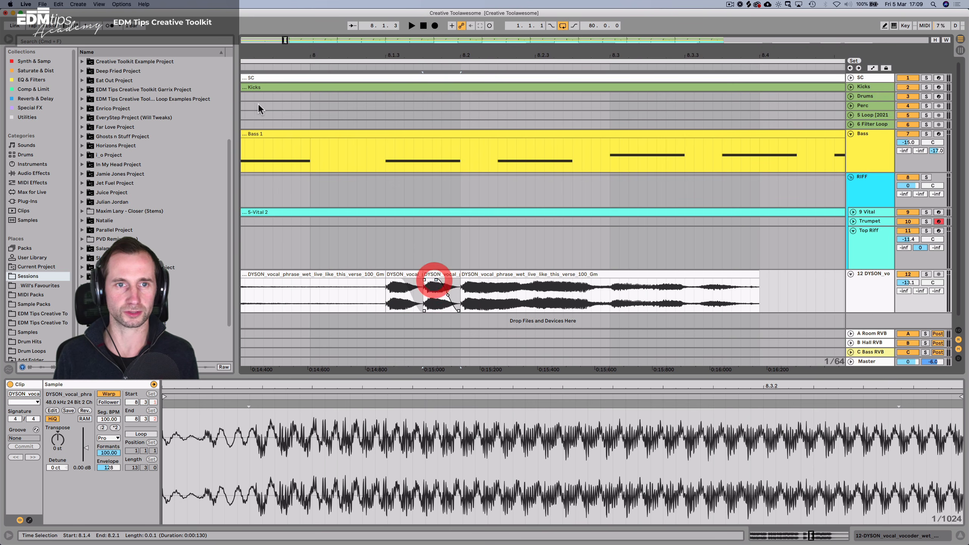
pyautogui.click(411, 275)
pyautogui.keyDown('shift'); pyautogui.click(433, 275); pyautogui.keyUp('shift')
pyautogui.moveTo(86, 447); pyautogui.dragTo(86, 451)
pyautogui.press('space')
pyautogui.press('space')
pyautogui.press('space')
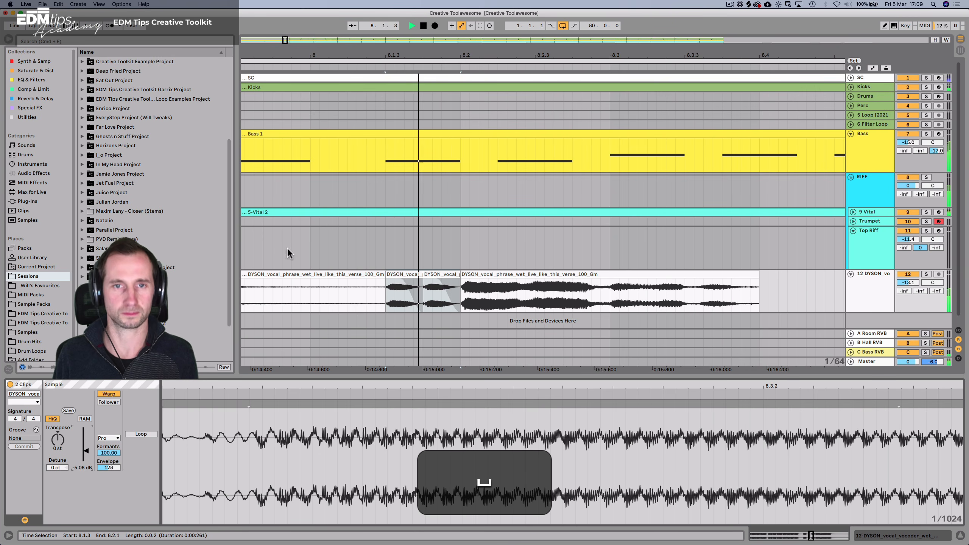
pyautogui.press('space')
# Split the long "live like this verse" clip at 7.3.1 to isolate its last vocal hit.
pyautogui.hotkey('shift', 'Tab')
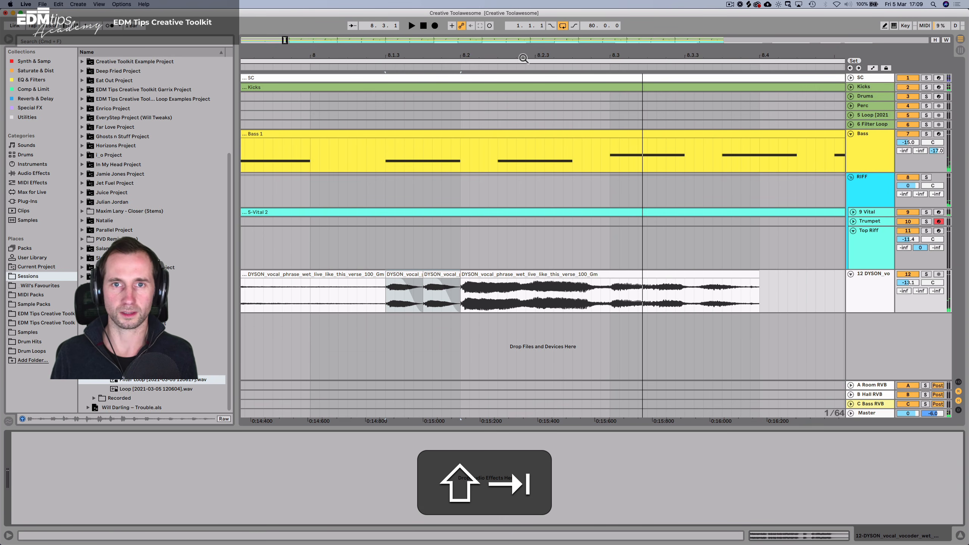
pyautogui.moveTo(525, 58); pyautogui.dragTo(525, 7)
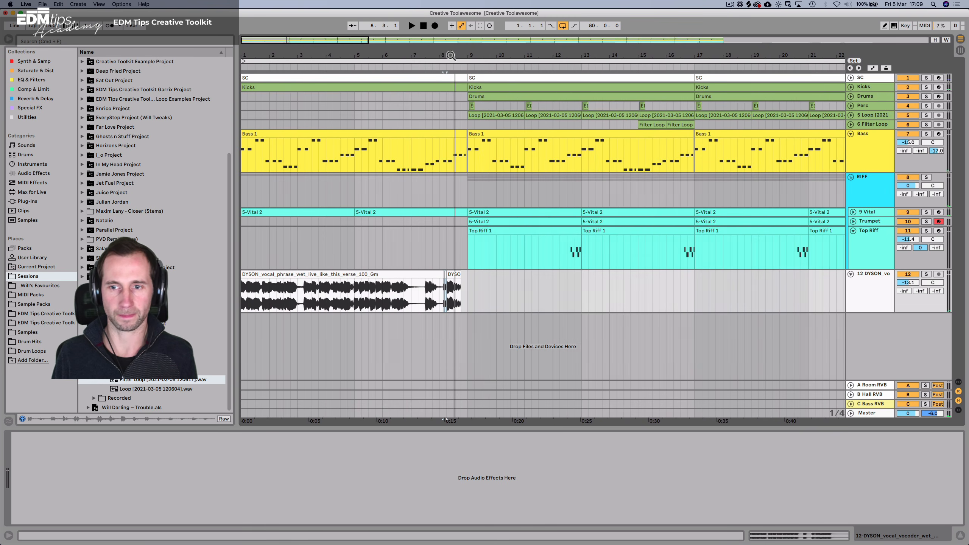
pyautogui.click(424, 293)
pyautogui.press('super+e')
pyautogui.click(431, 274)
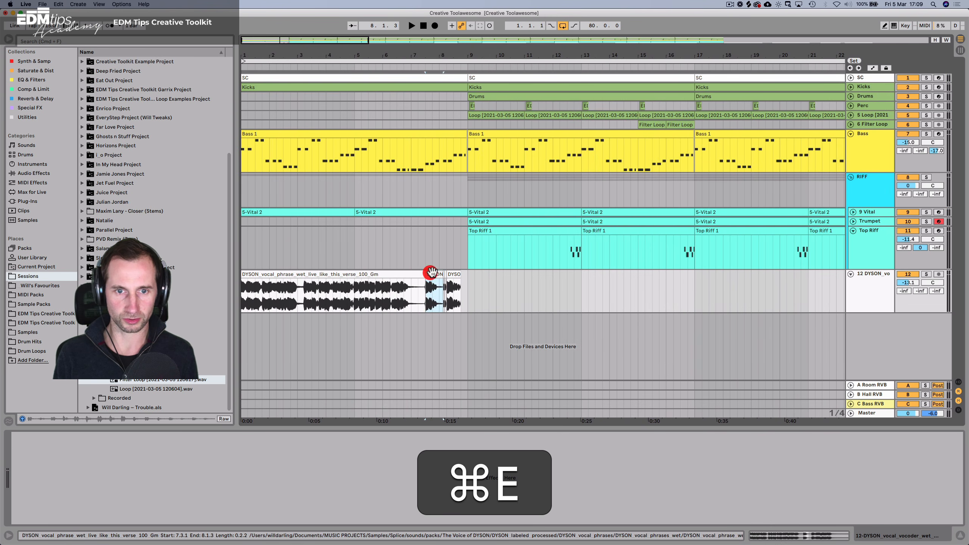
# Set the gain of the vocal clips starting at 8.2.1 and 7.3.1 to -2 dB each.
pyautogui.keyDown('shift'); pyautogui.doubleClick(456, 274); pyautogui.keyUp('shift')
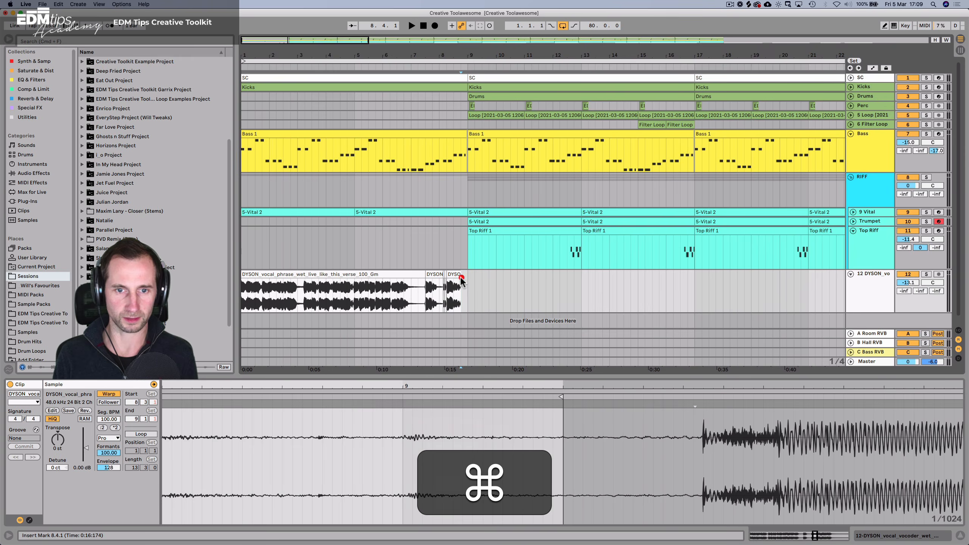
pyautogui.click(453, 275)
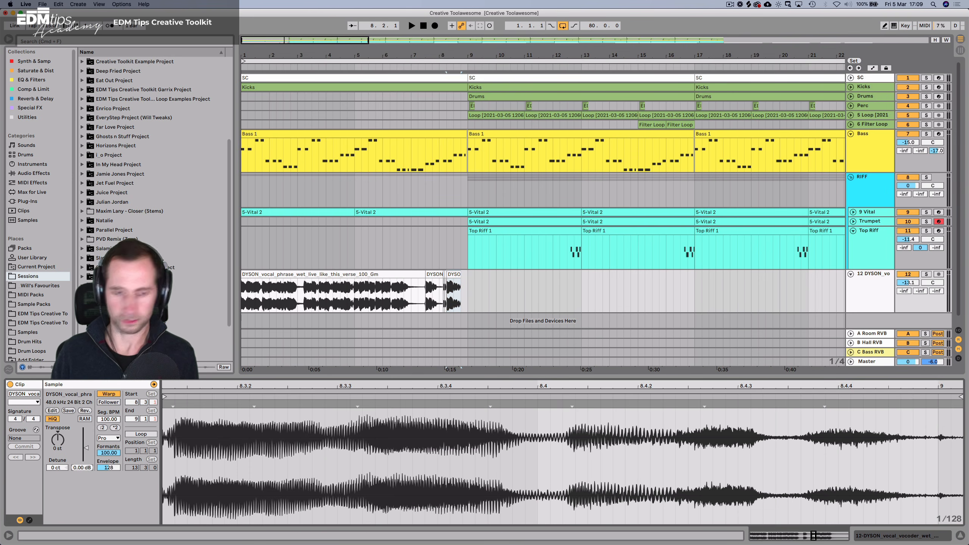
pyautogui.click(81, 467)
pyautogui.write('-2')
pyautogui.press('Return')
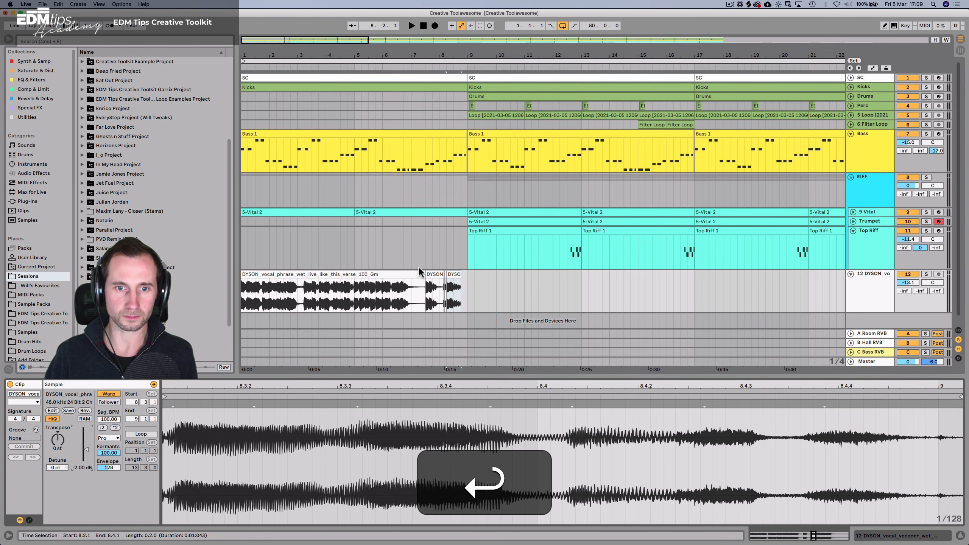
pyautogui.click(434, 275)
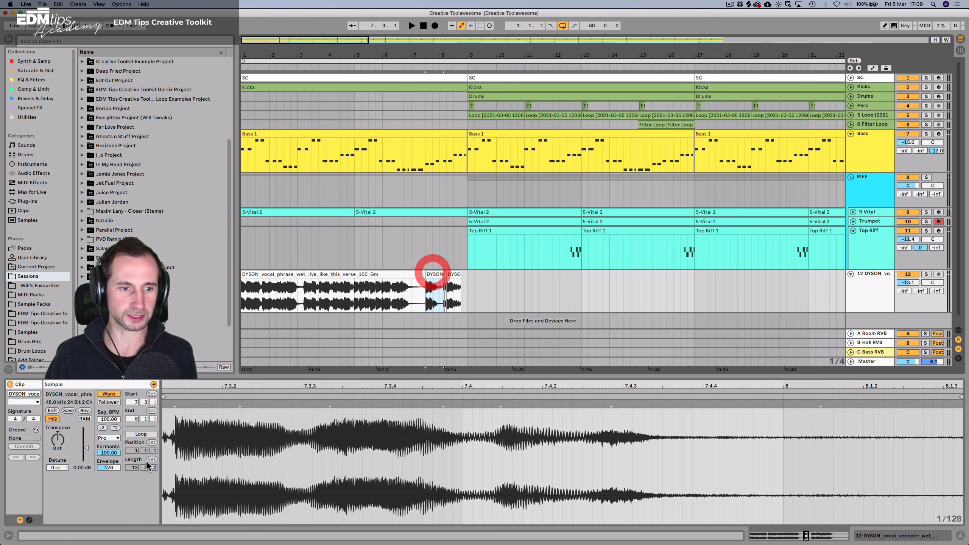
pyautogui.click(82, 466)
pyautogui.write('-2')
pyautogui.press('Return')
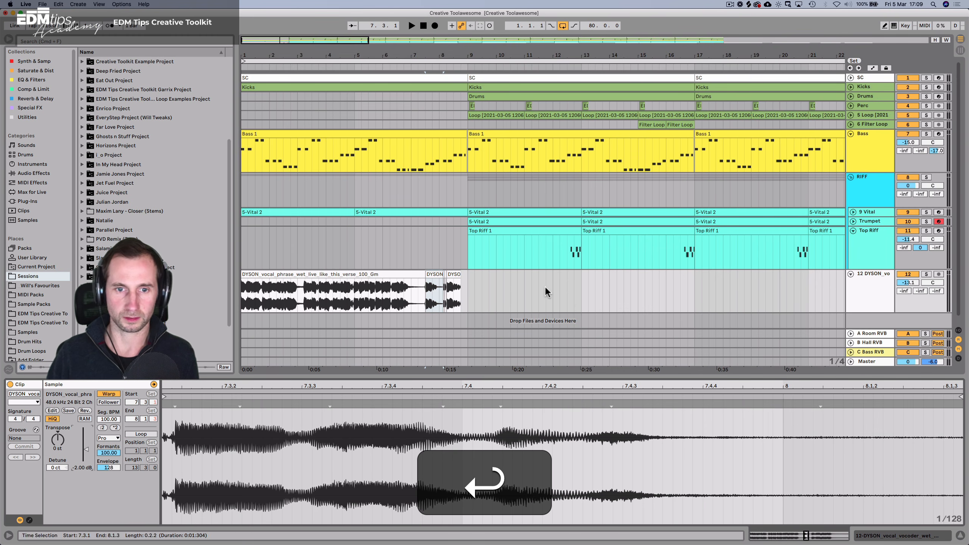
# Add a new audio track below the DYSON vocal and copy the vocal clip at 7.3.1 onto it.
pyautogui.click(873, 294)
pyautogui.press('super+t')
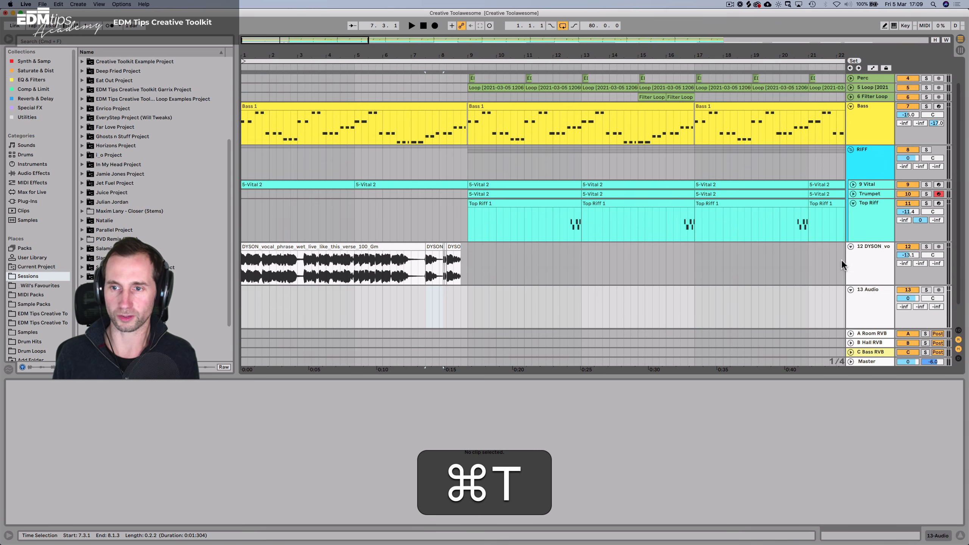
pyautogui.click(433, 239)
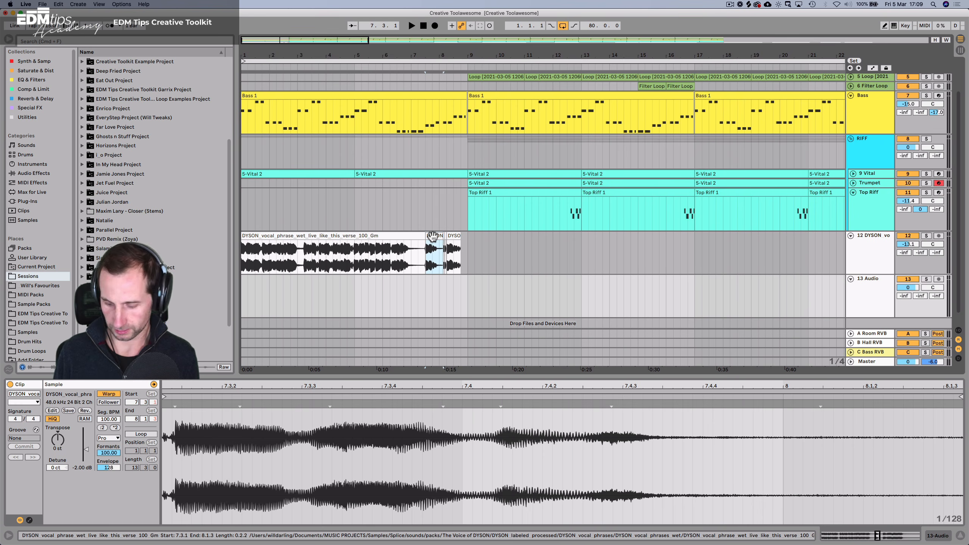
pyautogui.moveTo(433, 238); pyautogui.dragTo(432, 281)
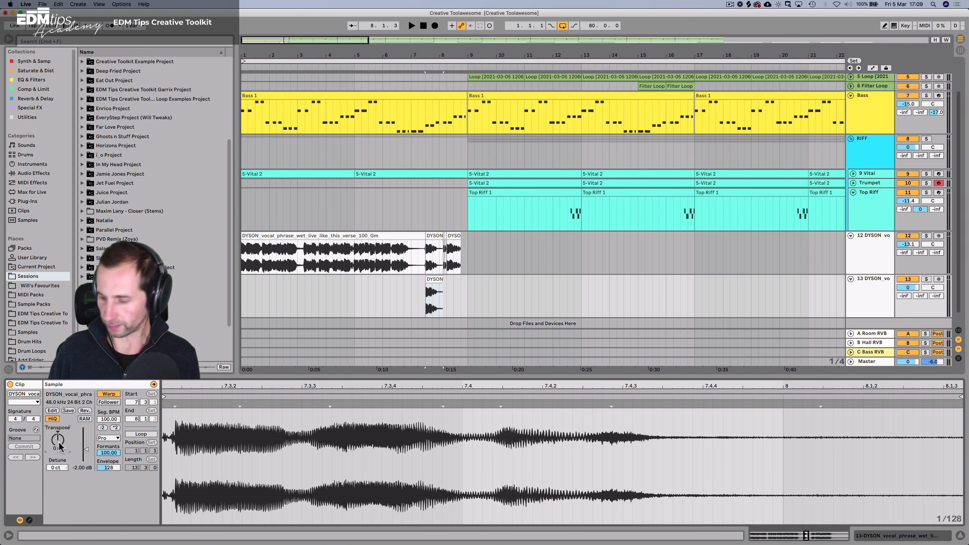
# Transpose the copied vocal clip by -12 semitones and set its formants to 0.
pyautogui.write('-12')
pyautogui.press('Return')
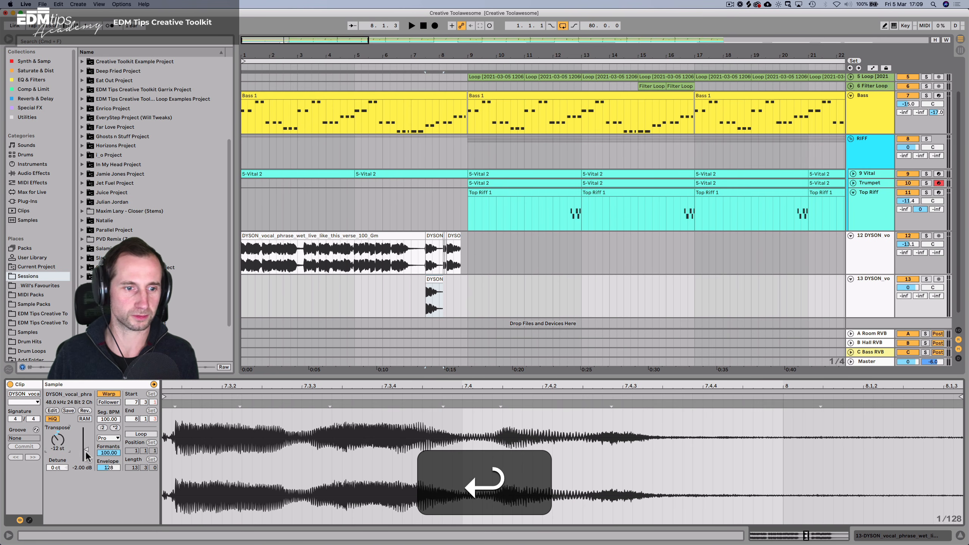
pyautogui.moveTo(107, 454); pyautogui.dragTo(107, 495)
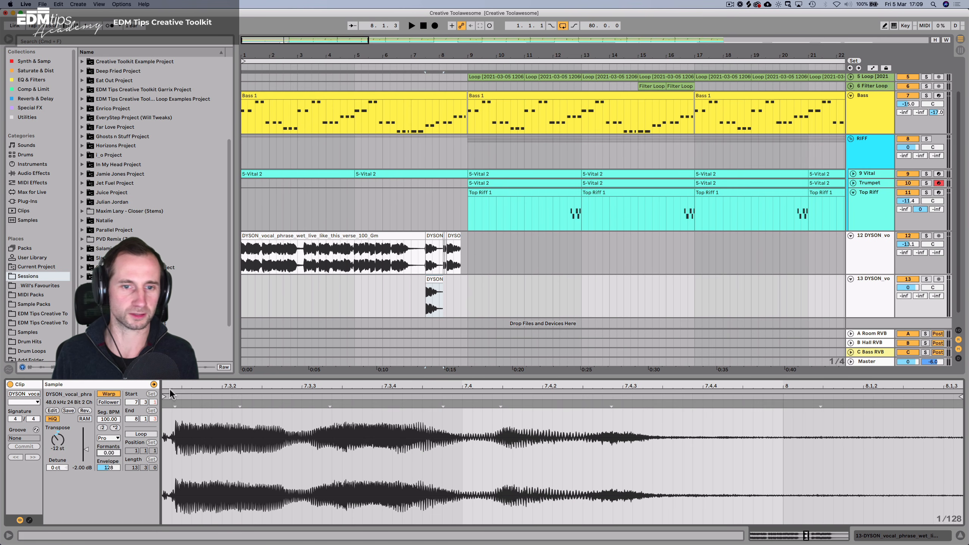
# Audition the transposed vocal track in solo and lower its track volume to -15.2 dB.
pyautogui.click(928, 280)
pyautogui.press('space')
pyautogui.click(928, 279)
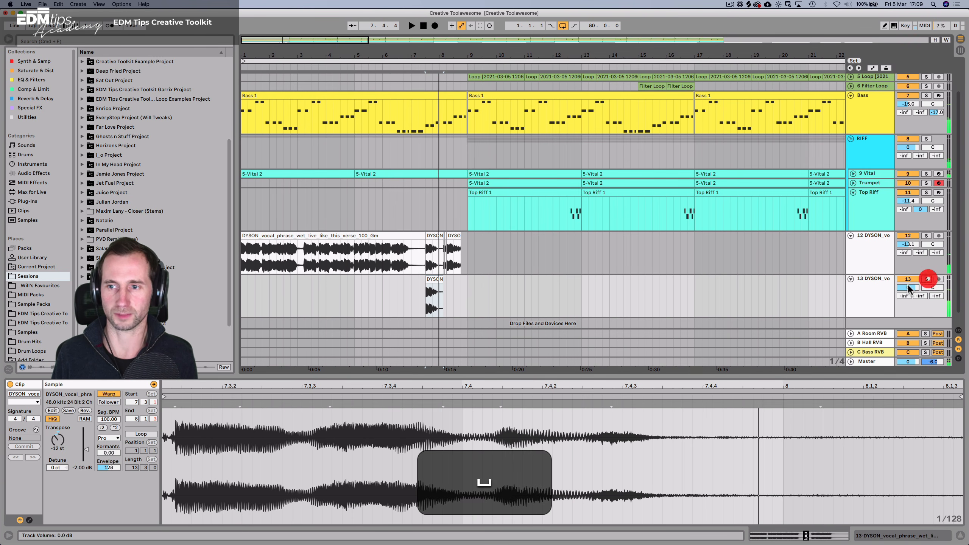
pyautogui.moveTo(909, 287); pyautogui.dragTo(908, 314)
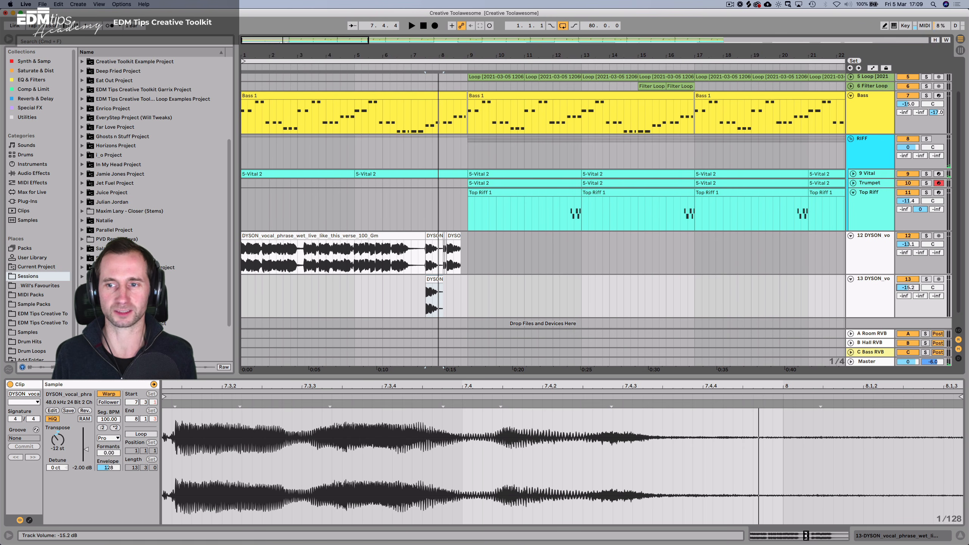
# Duplicate the transposed vocal clip to 8.2.1 on its track and play it under the final vocal hit.
pyautogui.click(390, 67)
pyautogui.moveTo(395, 57); pyautogui.dragTo(394, 82)
pyautogui.click(490, 279)
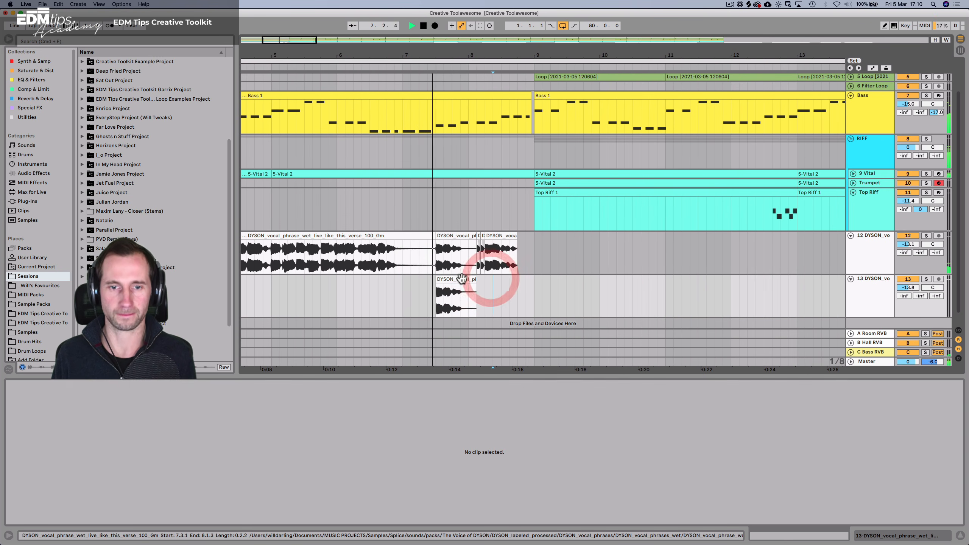
pyautogui.moveTo(460, 279); pyautogui.dragTo(521, 285)
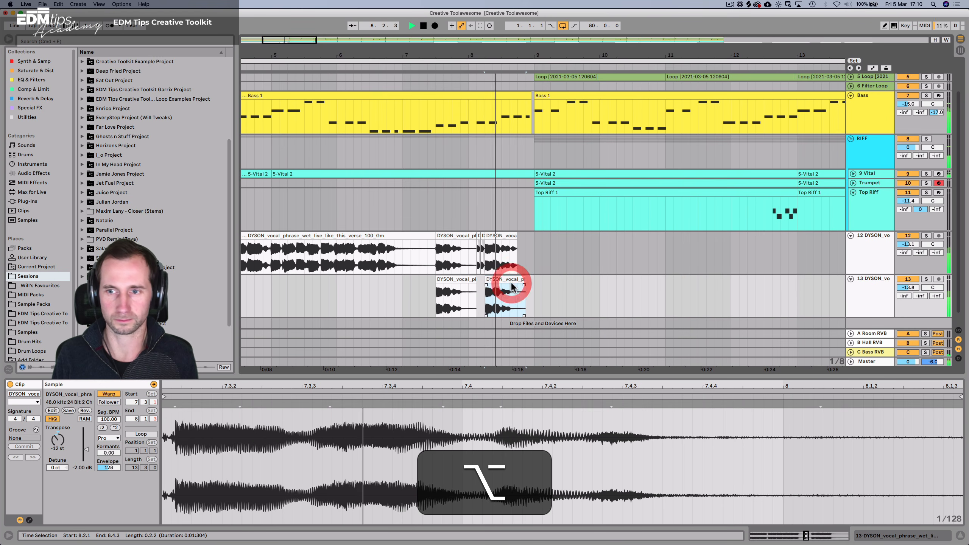
pyautogui.scroll(-2, 517, 152)
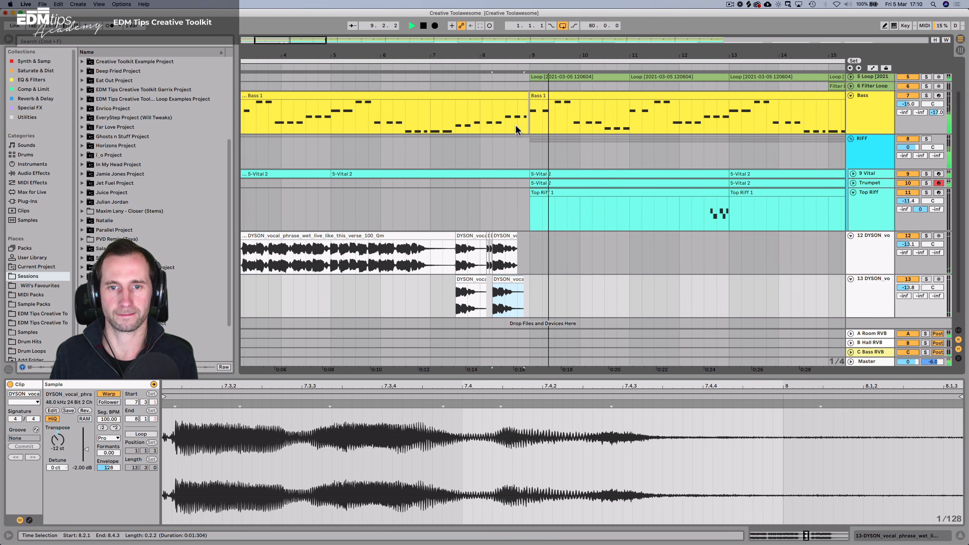
pyautogui.press('space')
pyautogui.click(515, 239)
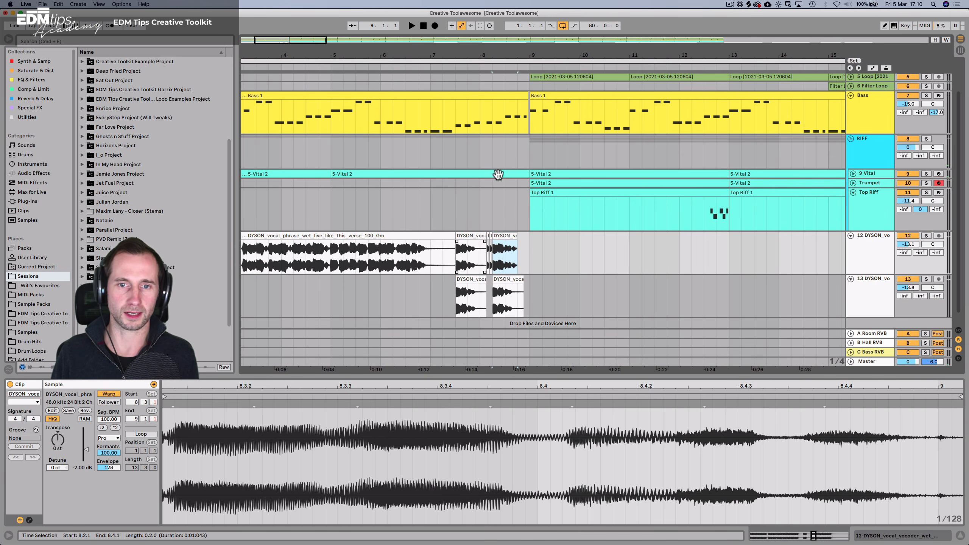
# Copy the DYSON vocal clip at 7.3.1 over the hit at 8.2.1, extend its end to bar 9 and audition it.
pyautogui.moveTo(490, 56); pyautogui.dragTo(489, 59)
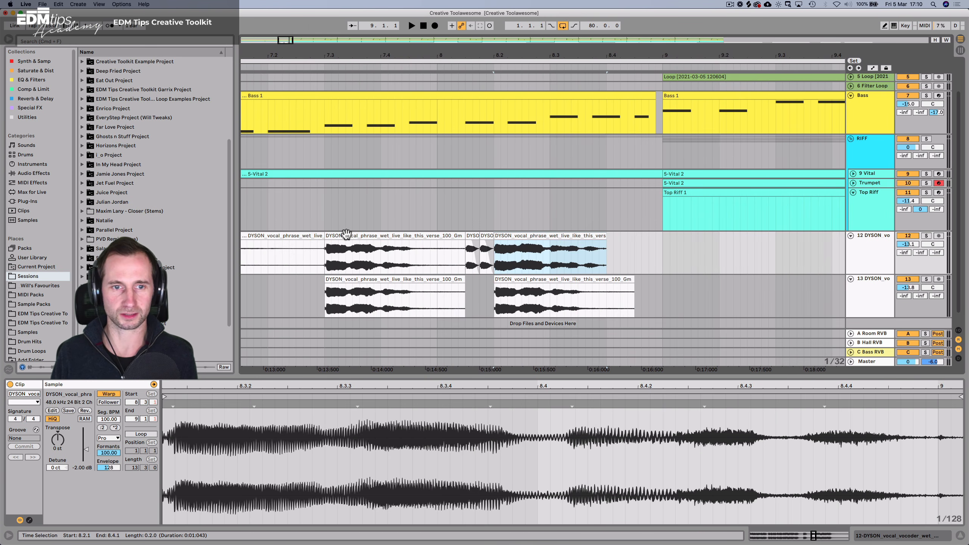
pyautogui.moveTo(346, 234); pyautogui.dragTo(519, 256)
pyautogui.press('alt')
pyautogui.moveTo(634, 235); pyautogui.dragTo(664, 241)
pyautogui.press('space')
# Save the project and play the full arrangement from its start.
pyautogui.moveTo(531, 57); pyautogui.dragTo(307, 53)
pyautogui.press('space')
pyautogui.click(423, 26)
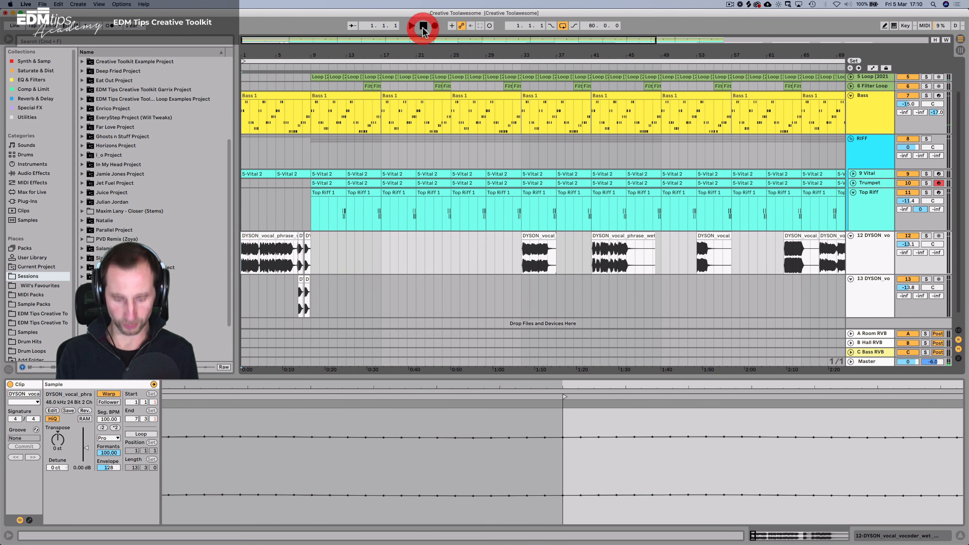
pyautogui.press('super+s')
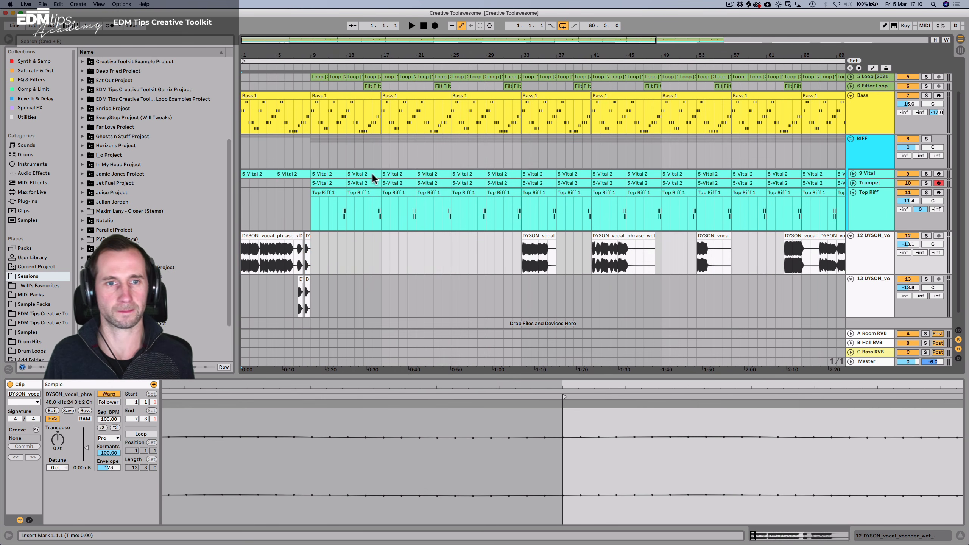
pyautogui.scroll(4, 359, 176)
pyautogui.press('space')
pyautogui.click(327, 95)
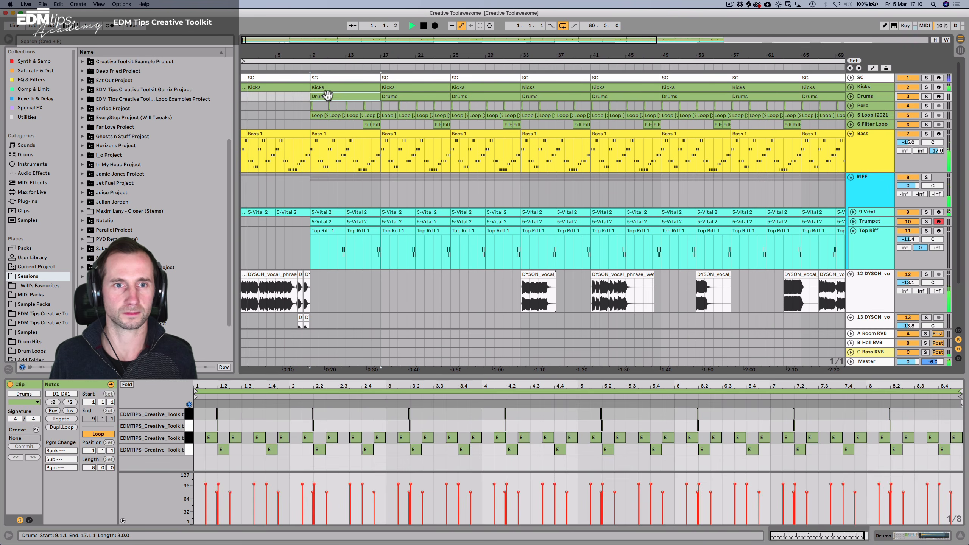
pyautogui.press('BackSpace')
pyautogui.press('super+z')
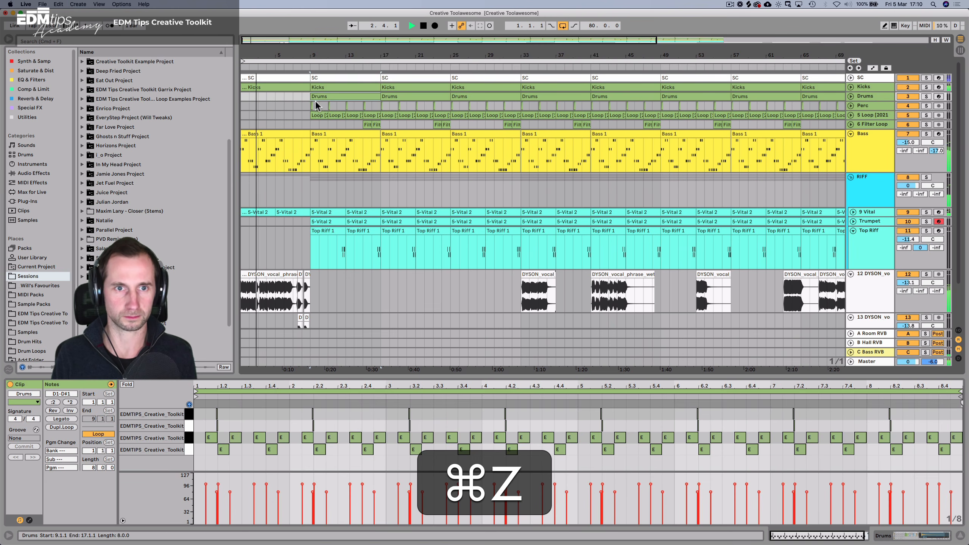
# Delete the percussion, Loop, Filter Loop and Kicks clips between bars 9 and 17.
pyautogui.moveTo(313, 103); pyautogui.dragTo(377, 126)
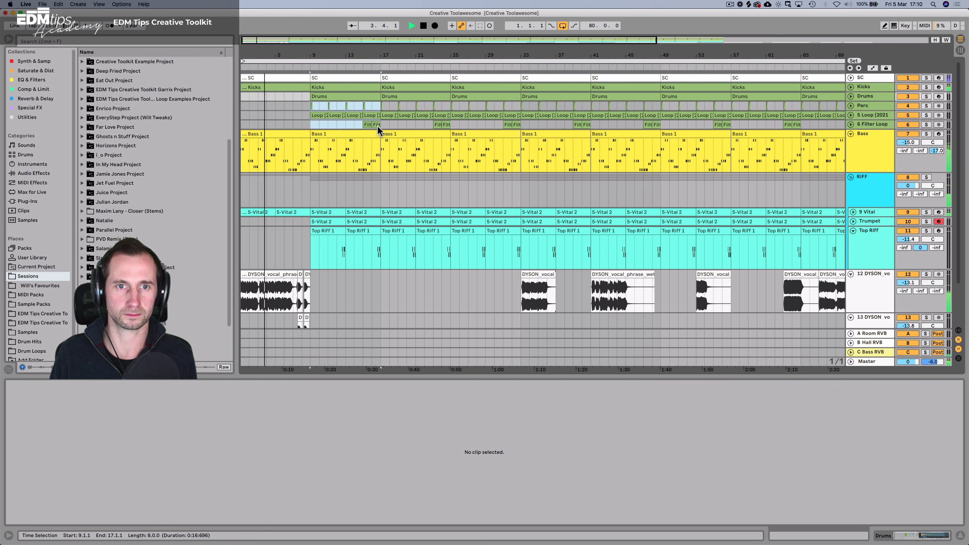
pyautogui.press('BackSpace')
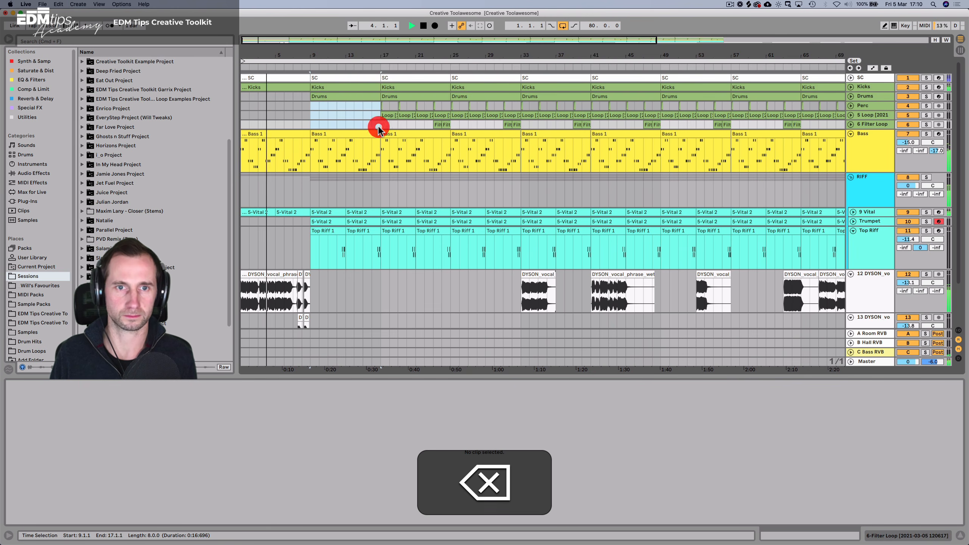
pyautogui.click(307, 251)
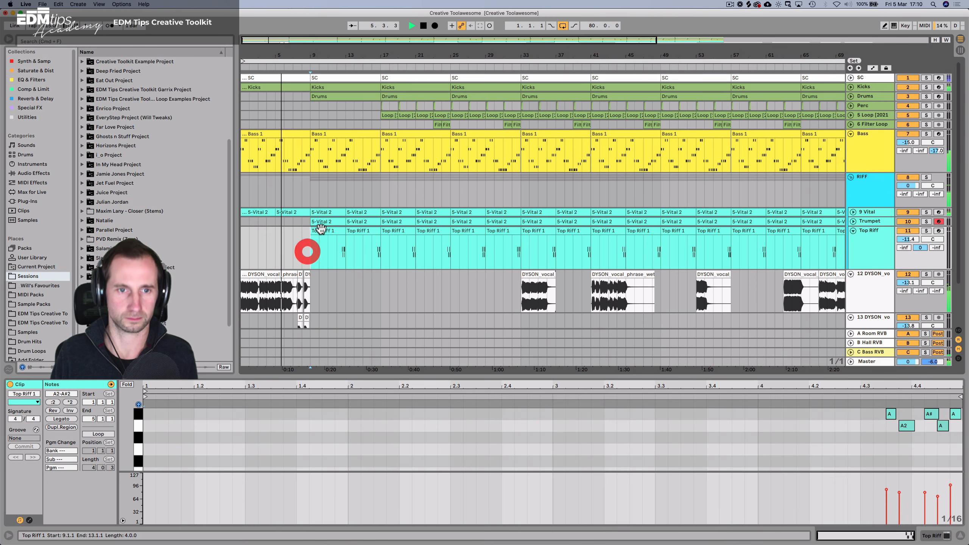
pyautogui.click(322, 222)
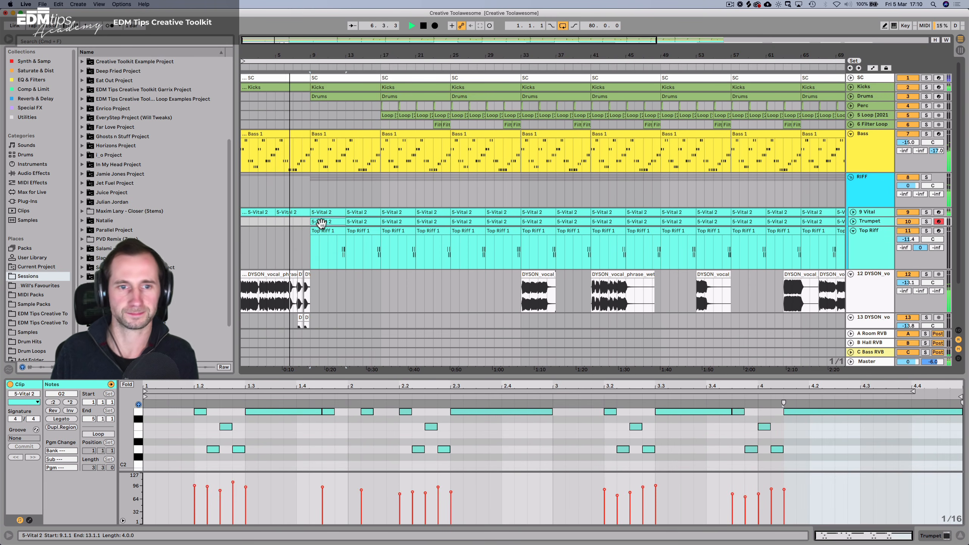
pyautogui.click(324, 87)
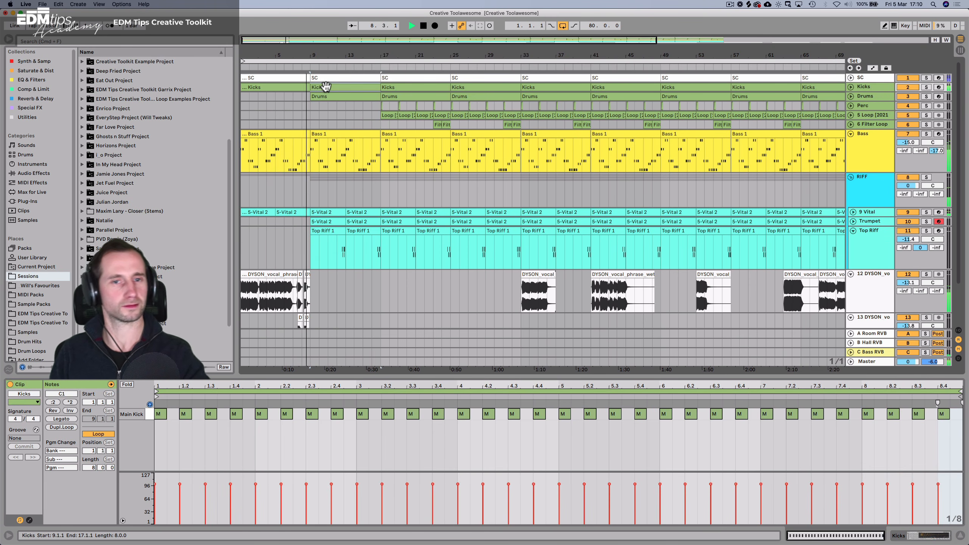
pyautogui.press('BackSpace')
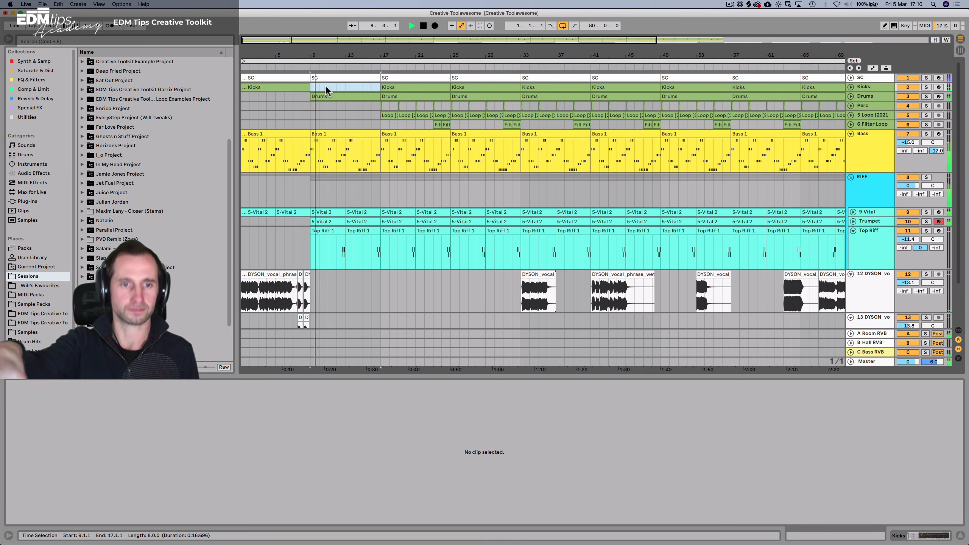
# Delete both Trumpet clips between bars 9 and 17.
pyautogui.click(325, 221)
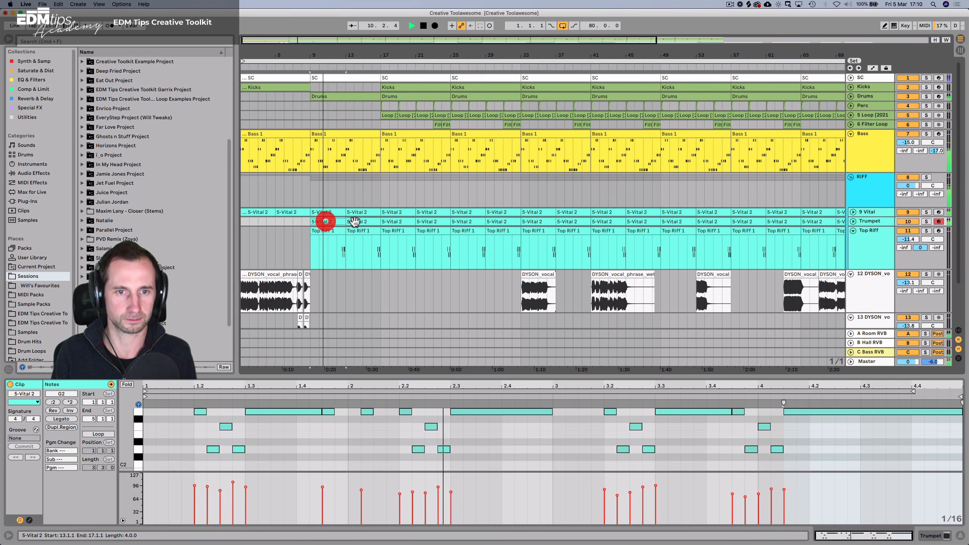
pyautogui.press('BackSpace')
pyautogui.click(355, 222)
pyautogui.press('BackSpace')
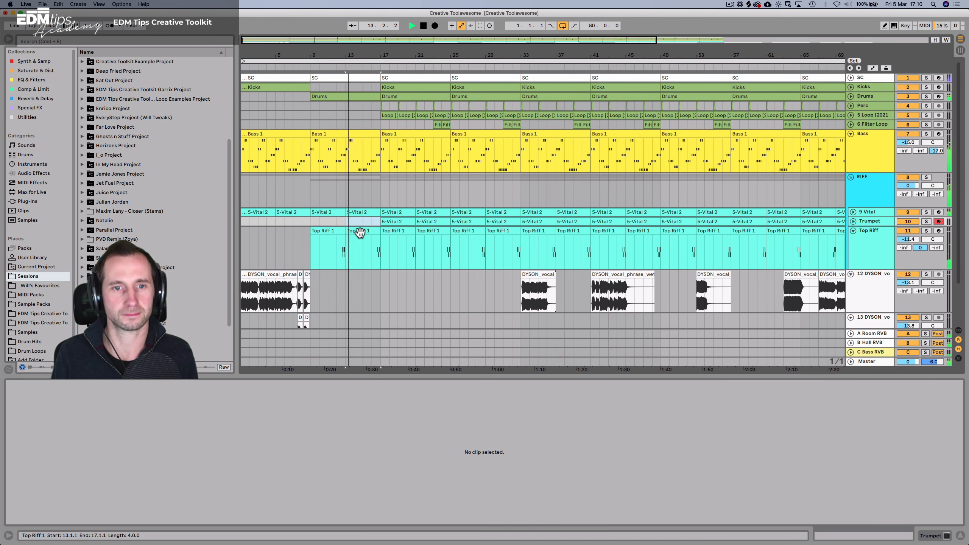
# Trim the Top Riff clip at bar 13 to end at 16.1.1, stop playback and save the project.
pyautogui.moveTo(376, 233); pyautogui.dragTo(372, 231)
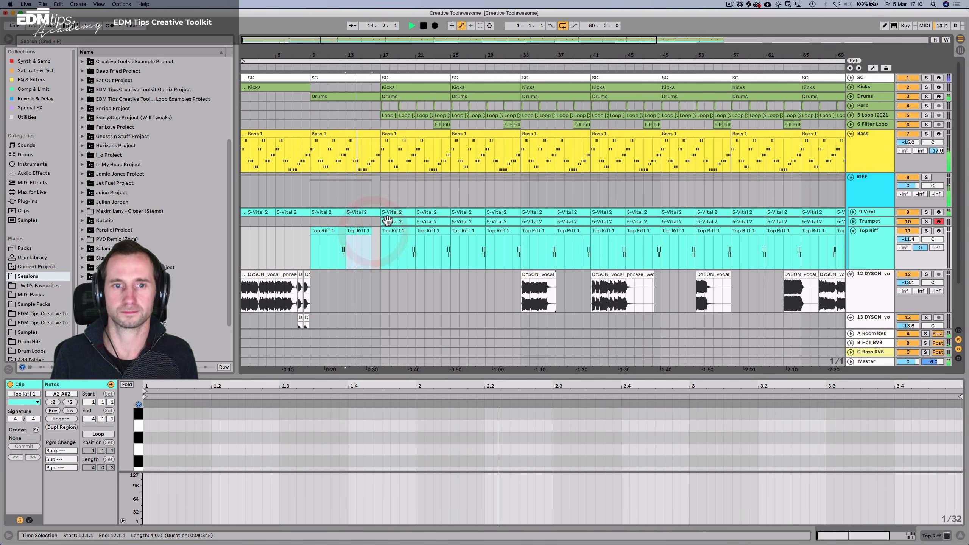
pyautogui.press('space')
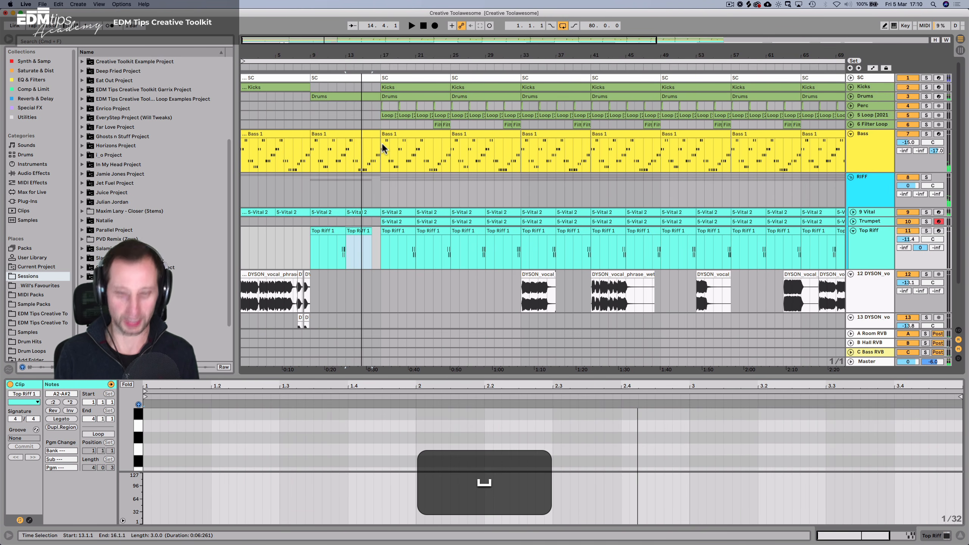
pyautogui.press('super+s')
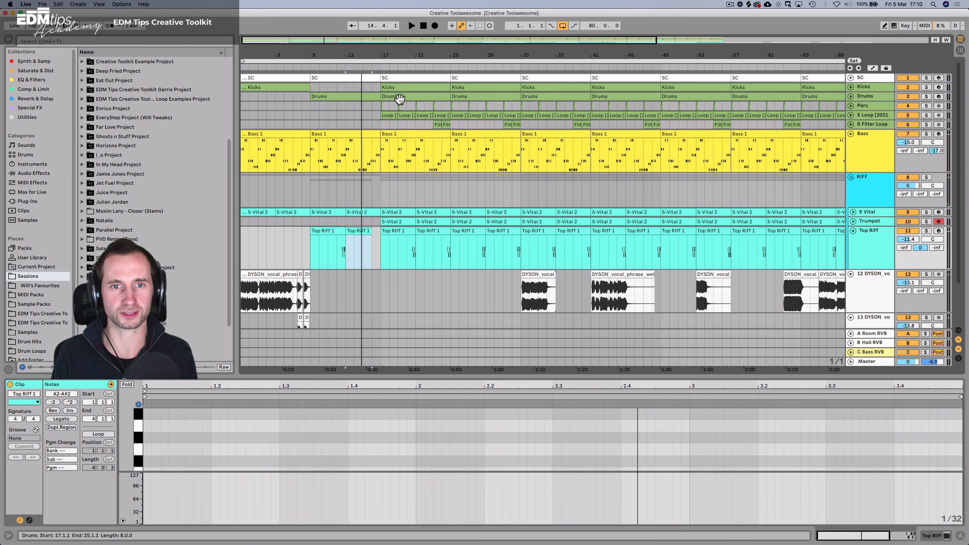
# Move the DYSON vocoder "trouble" clip from bar 81 to start at 16.3.1 on the vocal track.
pyautogui.moveTo(403, 56); pyautogui.dragTo(403, 43)
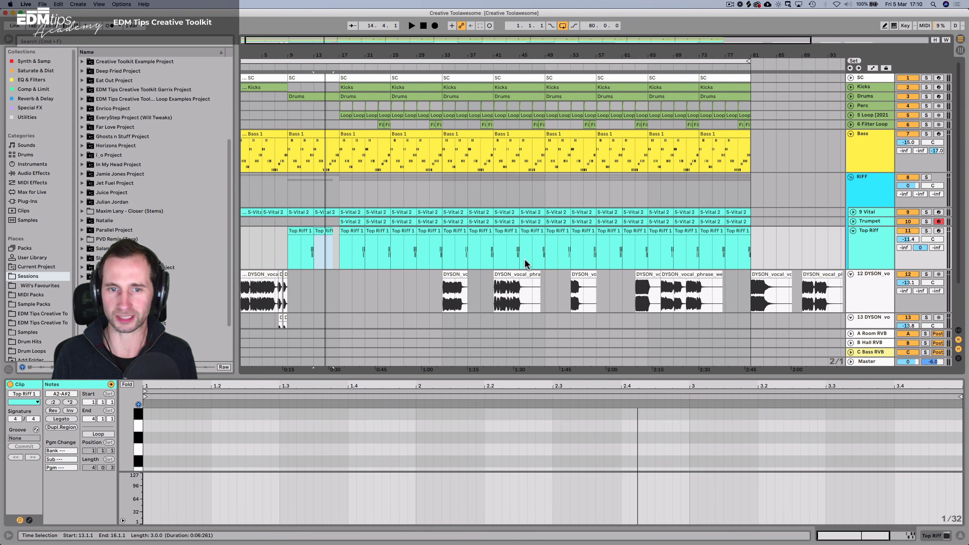
pyautogui.click(444, 298)
pyautogui.press('space')
pyautogui.click(758, 292)
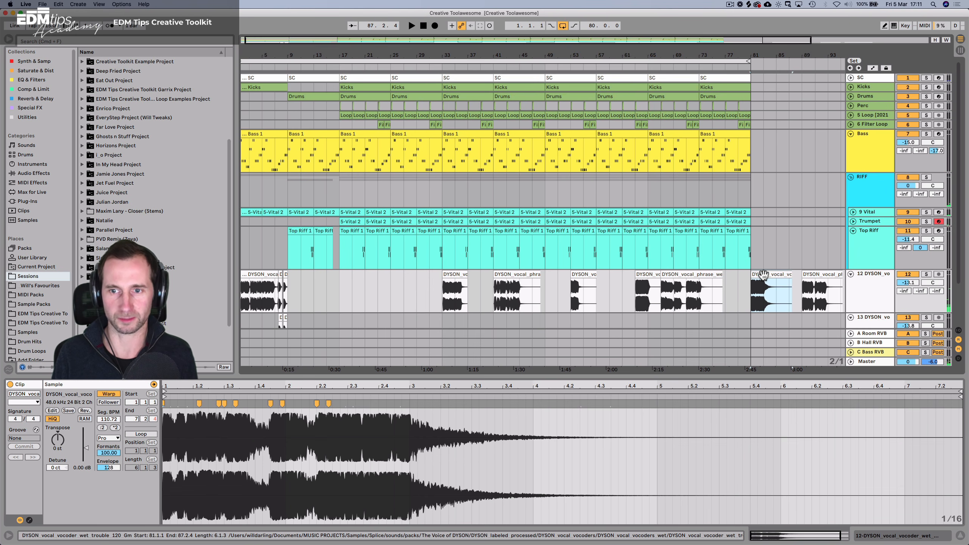
pyautogui.moveTo(763, 275); pyautogui.dragTo(338, 284)
pyautogui.moveTo(313, 55); pyautogui.dragTo(316, 103)
pyautogui.moveTo(383, 272); pyautogui.dragTo(412, 273)
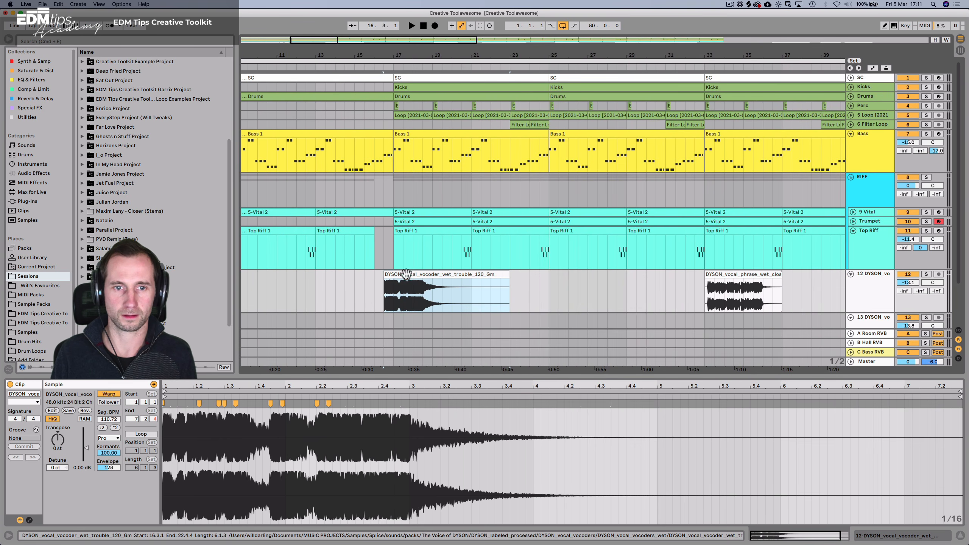
# Audition the vocoder "trouble" clip and lower its clip gain to -3.30 dB.
pyautogui.press('space')
pyautogui.press('space')
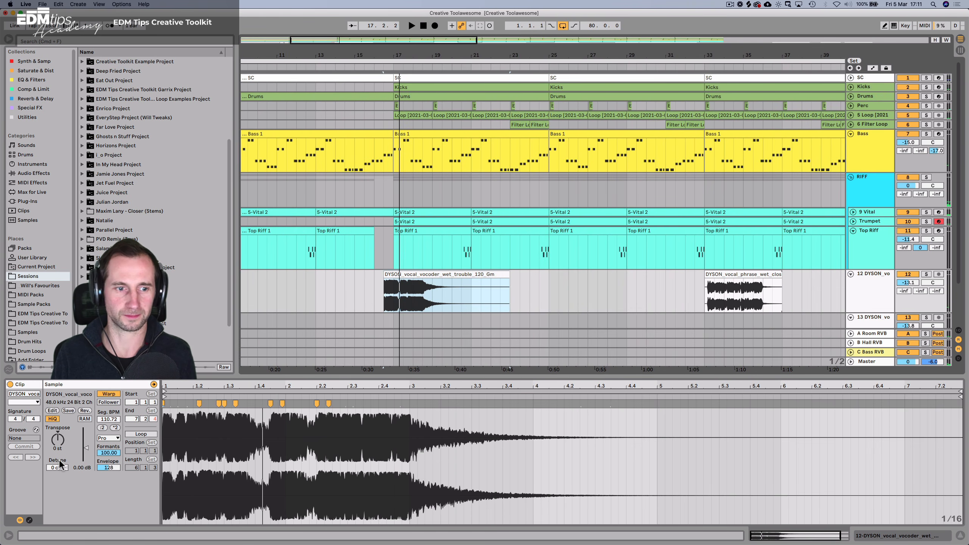
pyautogui.moveTo(91, 455); pyautogui.dragTo(86, 450)
pyautogui.press('space')
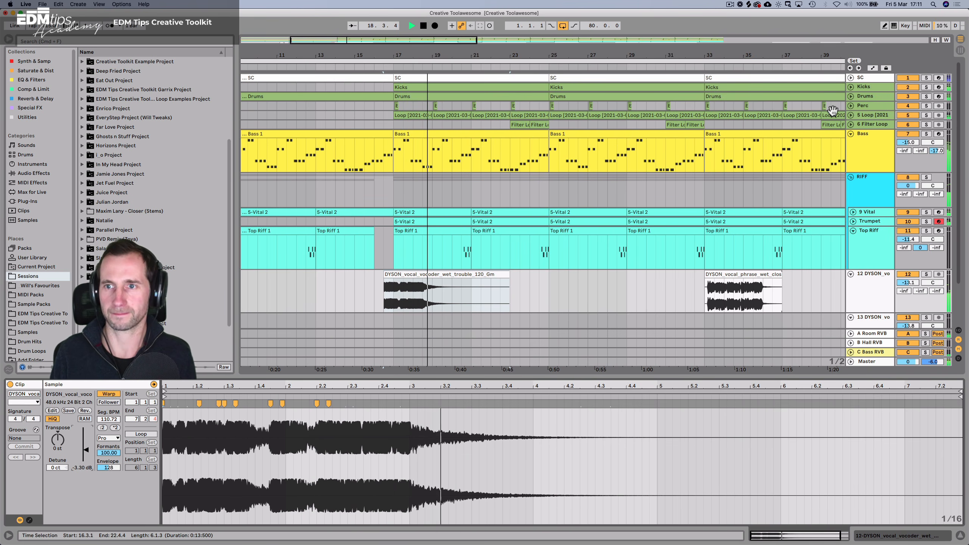
# Expand the Loop track, raise its volume to -15.0 dB and fold it again.
pyautogui.click(851, 115)
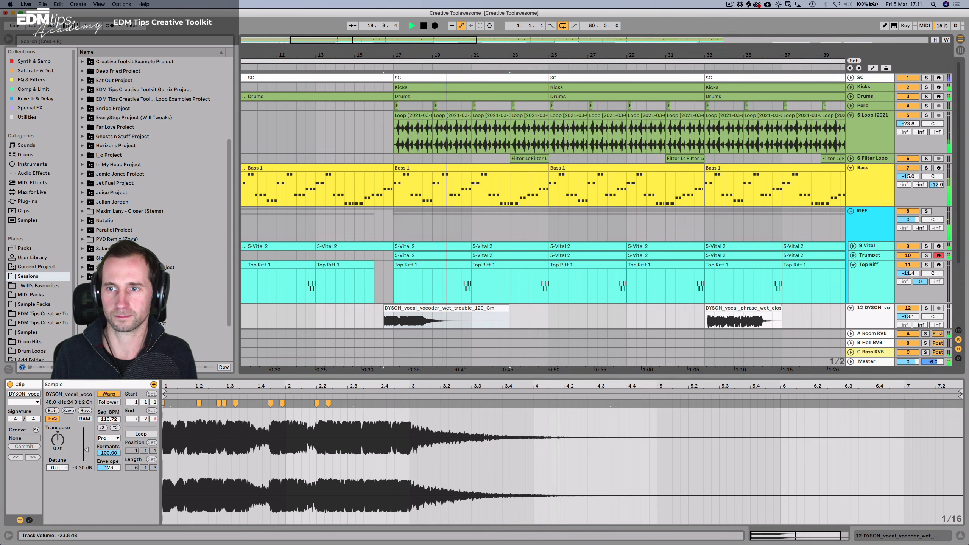
pyautogui.moveTo(908, 124); pyautogui.dragTo(908, 118)
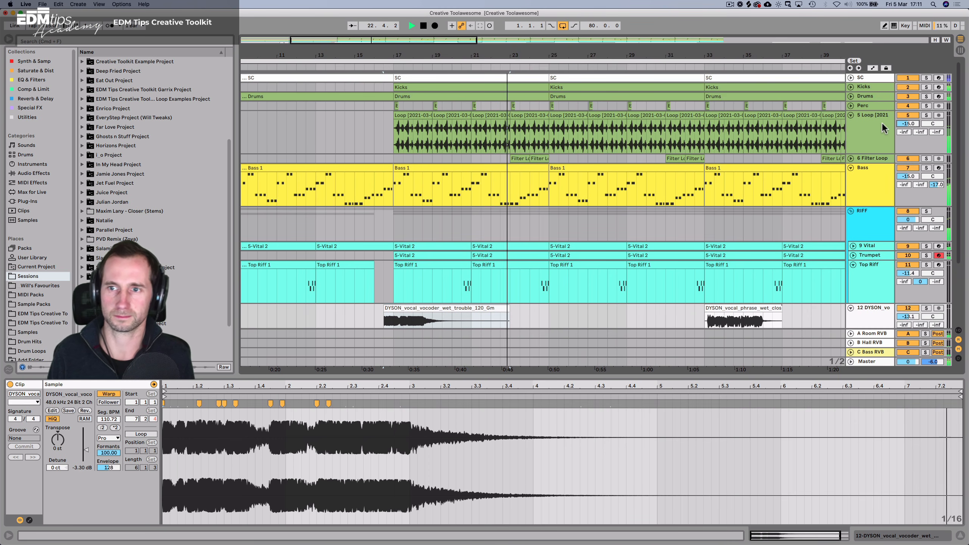
pyautogui.click(851, 116)
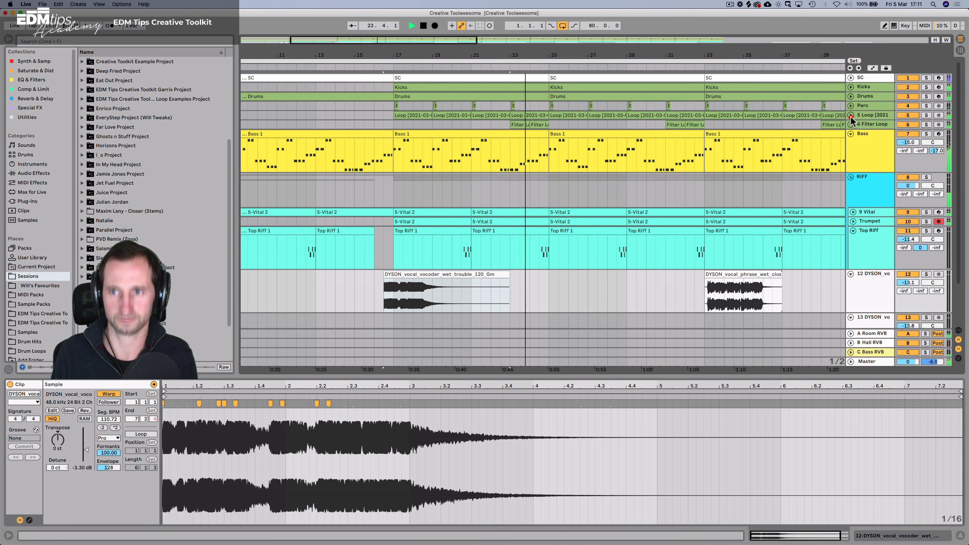
pyautogui.click(403, 275)
pyautogui.moveTo(403, 276); pyautogui.dragTo(553, 290)
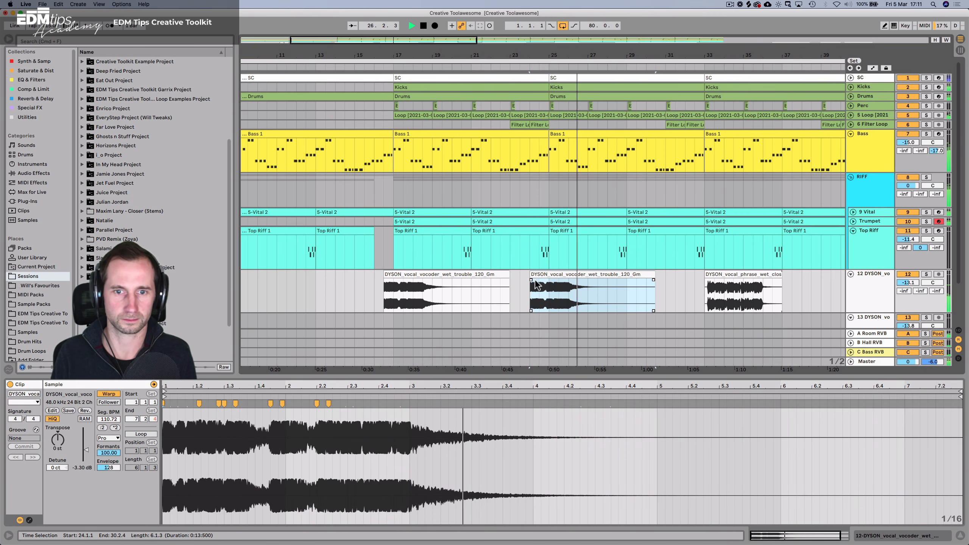
pyautogui.press('BackSpace')
# Play the vocoder vocal and duplicate its section from 17.1.1 to 21.1.1 so the copy starts at 21.1.1.
pyautogui.click(384, 288)
pyautogui.press('space')
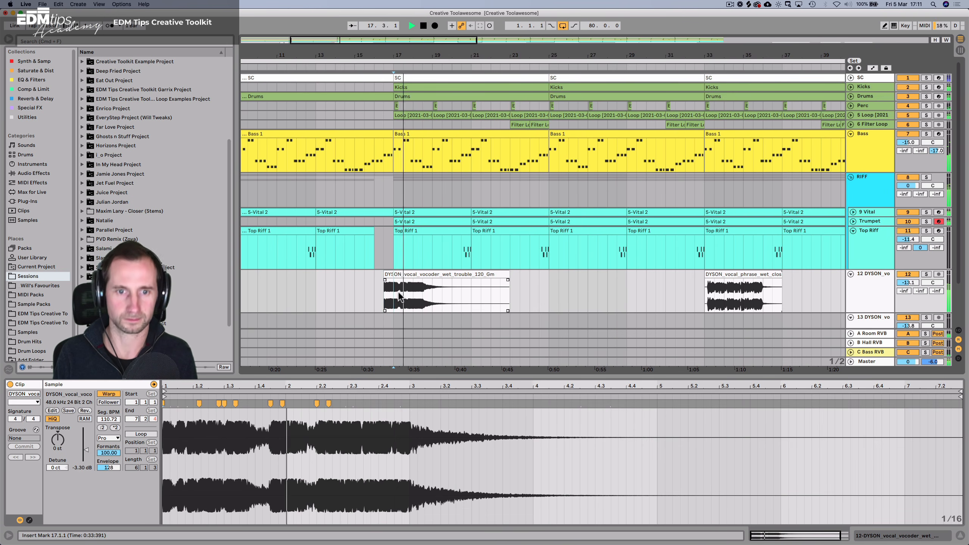
pyautogui.moveTo(399, 296); pyautogui.dragTo(470, 295)
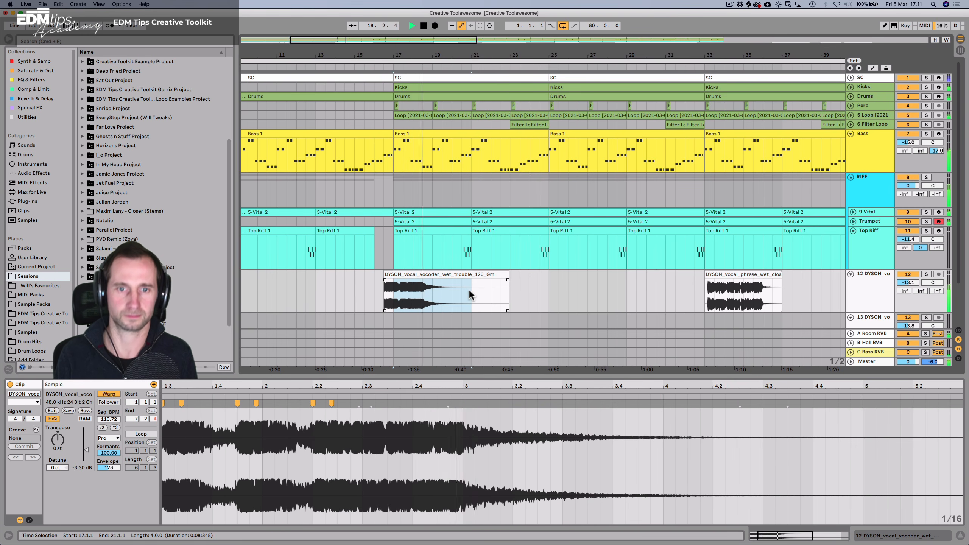
pyautogui.press('super+d')
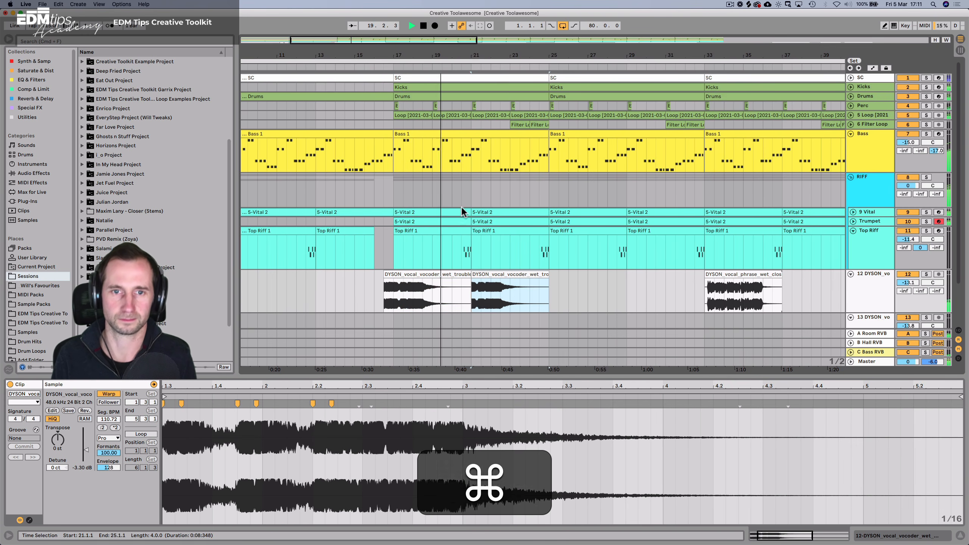
# Raise the Top Riff track volume to -9.8 dB, stop playback and save the project.
pyautogui.scroll(-3, 454, 208)
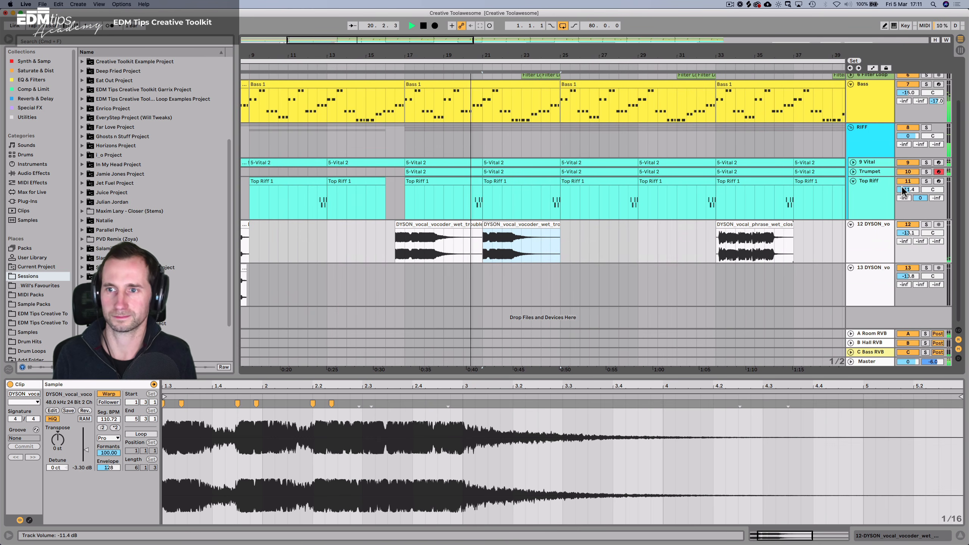
pyautogui.moveTo(903, 189); pyautogui.dragTo(903, 184)
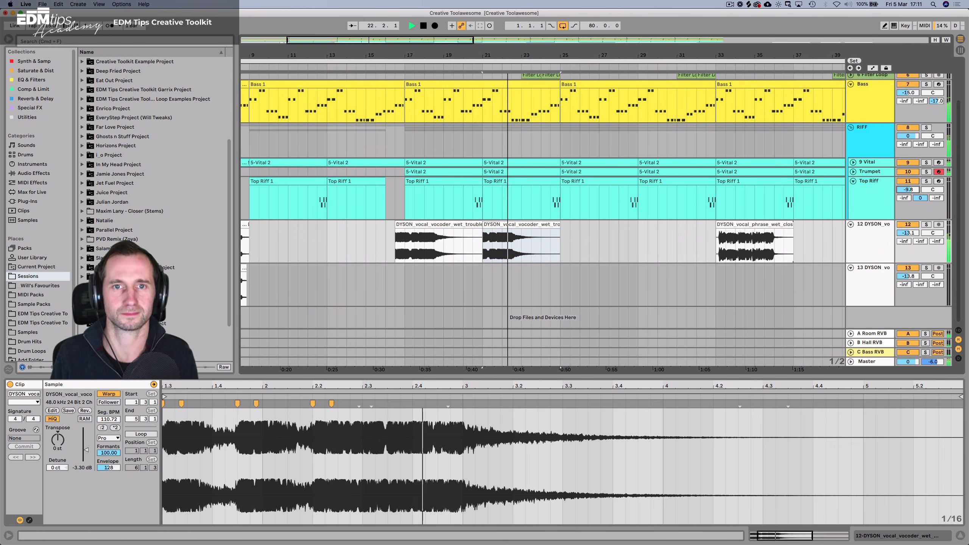
pyautogui.moveTo(534, 55); pyautogui.dragTo(534, 25)
pyautogui.press('super+space')
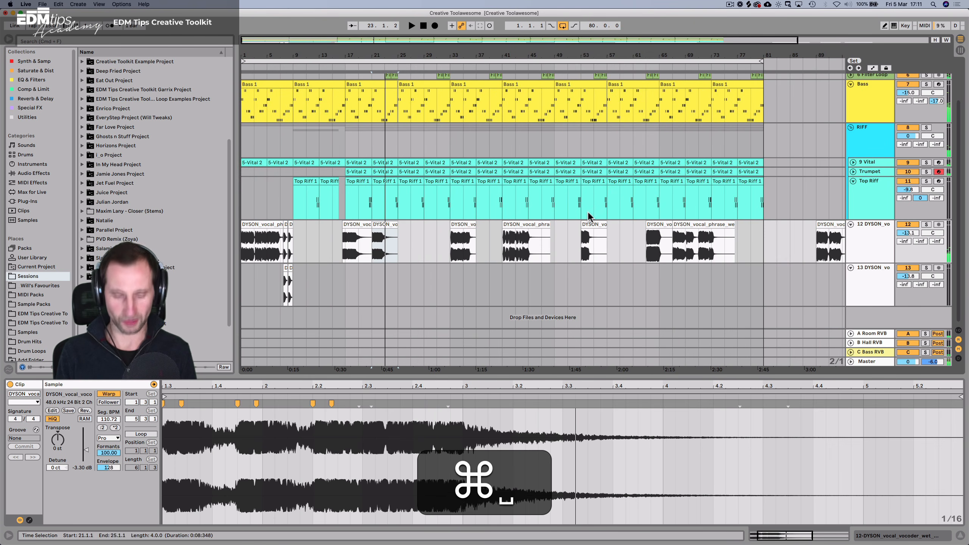
pyautogui.press('super+s')
# Switch to Splice and preview the recently added sample DYSON_vocal_phrase_wet_hold_you_now_100_Gm.wav.
pyautogui.hotkey('alt', 'space')
pyautogui.write('splice')
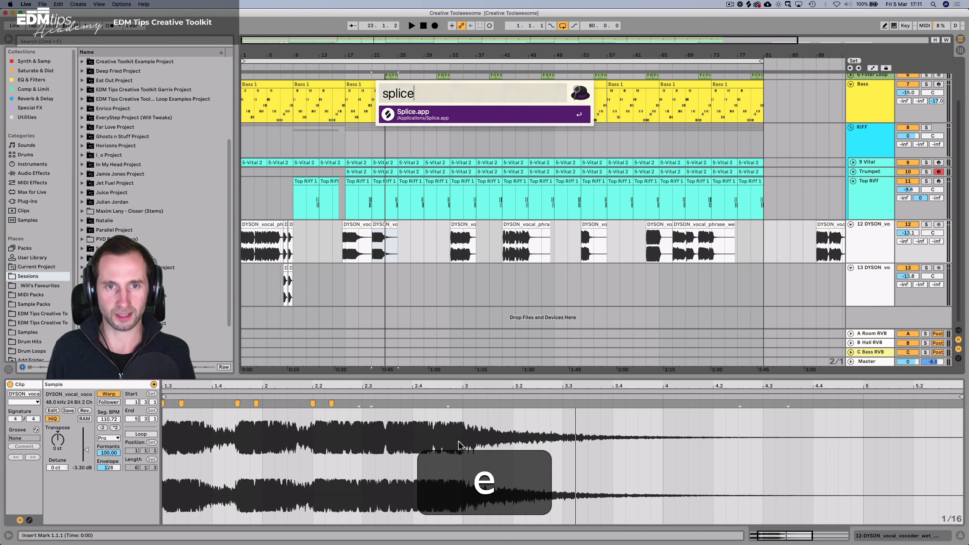
pyautogui.press('Return')
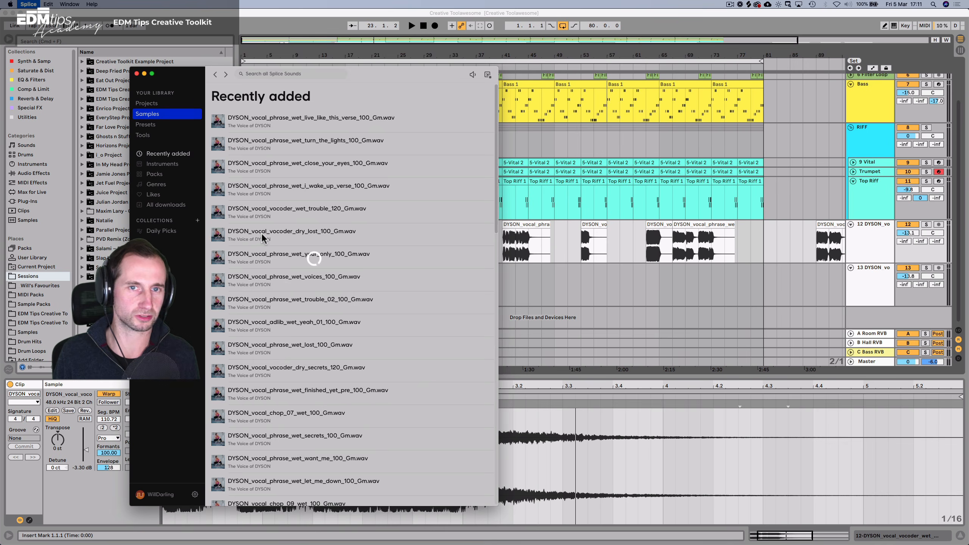
pyautogui.scroll(-3, 250, 386)
pyautogui.scroll(-2, 240, 397)
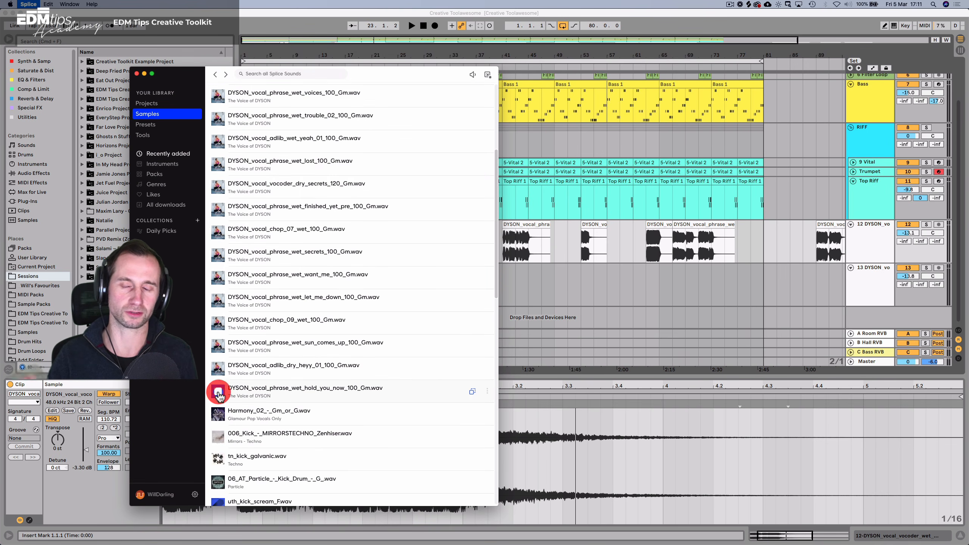
pyautogui.click(218, 392)
pyautogui.press('space')
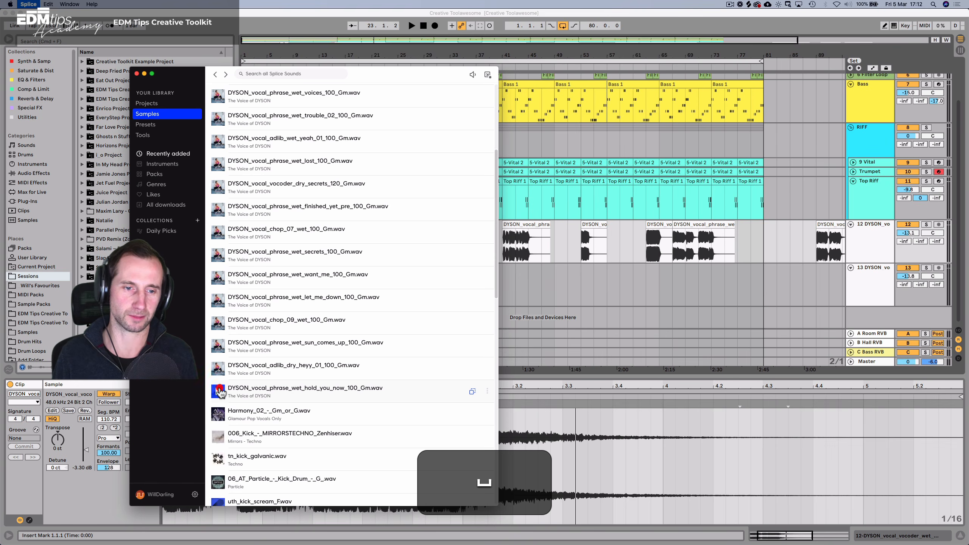
# Preview further DYSON samples in Splice and place DYSON_vocal_chop_07_wet_100_Gm.wav on track 13 at 53.1.1 in the Live arrangement.
pyautogui.click(220, 390)
pyautogui.press('space')
pyautogui.click(218, 368)
pyautogui.click(213, 343)
pyautogui.scroll(3, 218, 329)
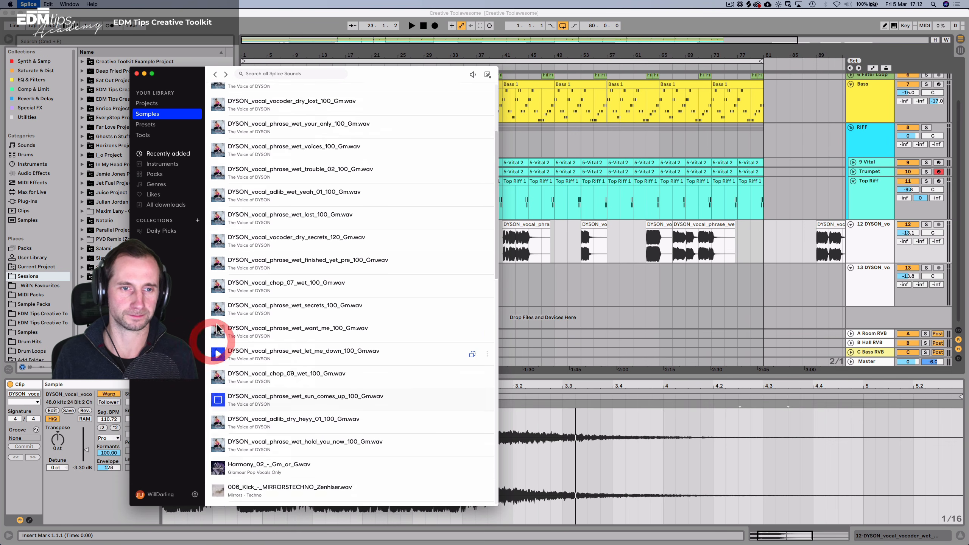
pyautogui.scroll(4, 218, 329)
pyautogui.scroll(-1, 221, 331)
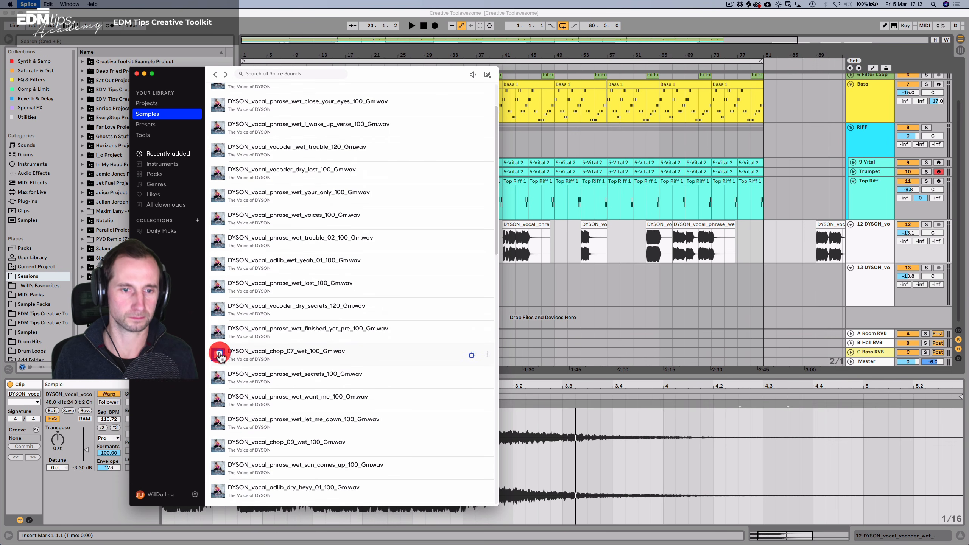
pyautogui.moveTo(261, 349); pyautogui.dragTo(583, 292)
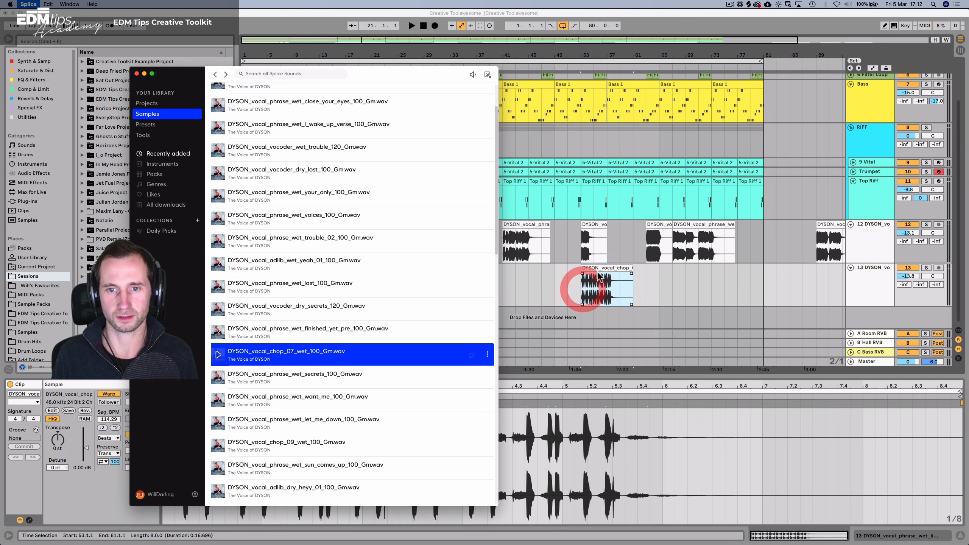
# Set the vocal chop clip's segment BPM to 100 and its warp mode to Complex Pro.
pyautogui.moveTo(599, 57); pyautogui.dragTo(600, 57)
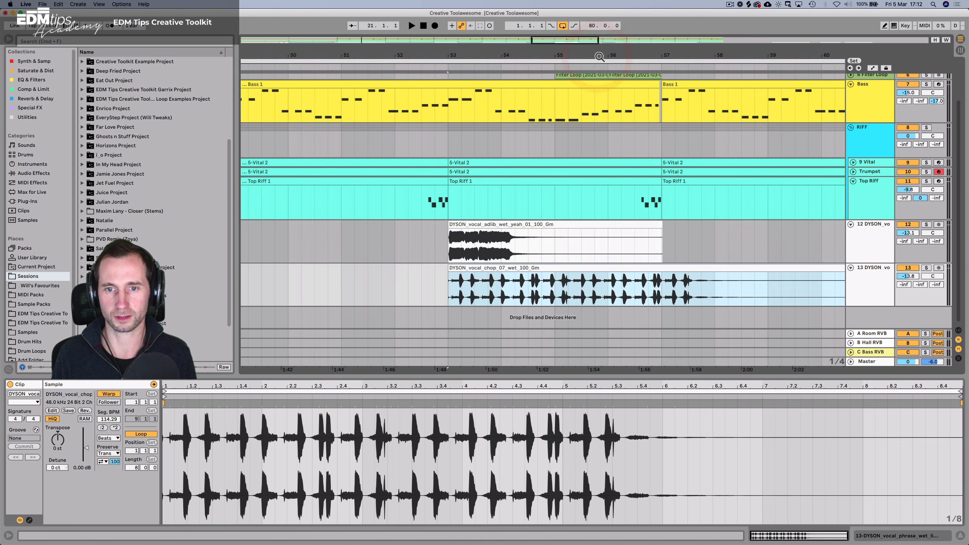
pyautogui.click(108, 393)
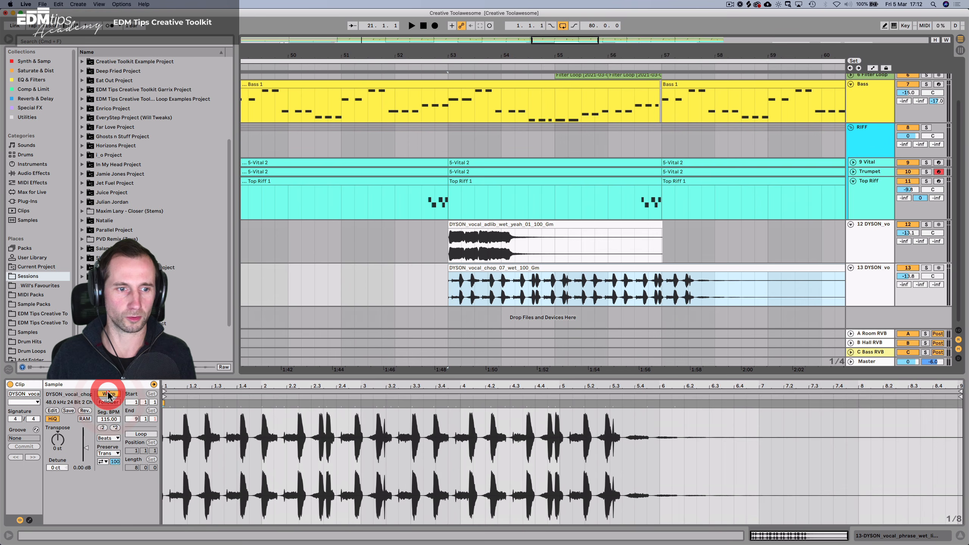
pyautogui.click(109, 419)
pyautogui.write('100')
pyautogui.press('Return')
pyautogui.click(108, 438)
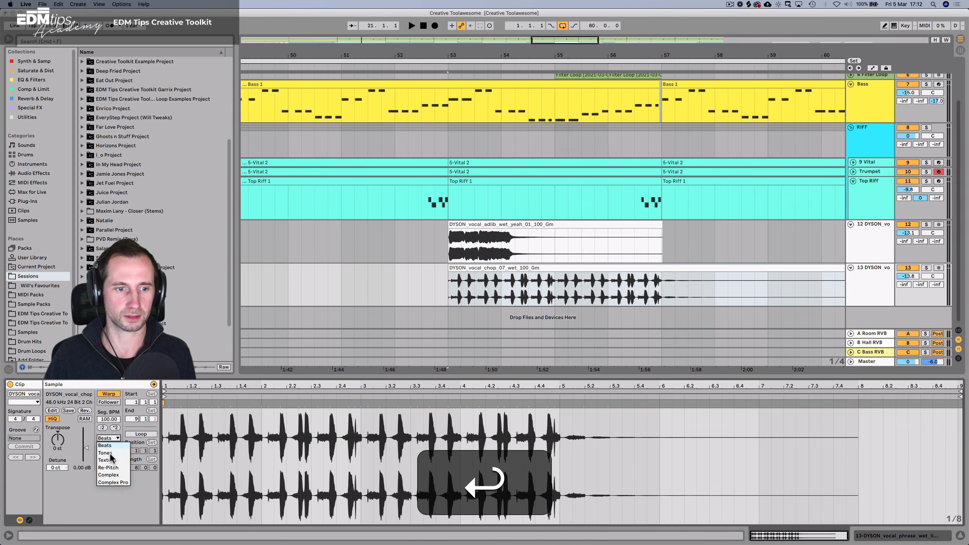
pyautogui.click(113, 483)
# Move the vocal chop clip on track 13 to start at 17.1.1.
pyautogui.moveTo(407, 55); pyautogui.dragTo(461, 19)
pyautogui.moveTo(416, 56); pyautogui.dragTo(499, 34)
pyautogui.click(483, 265)
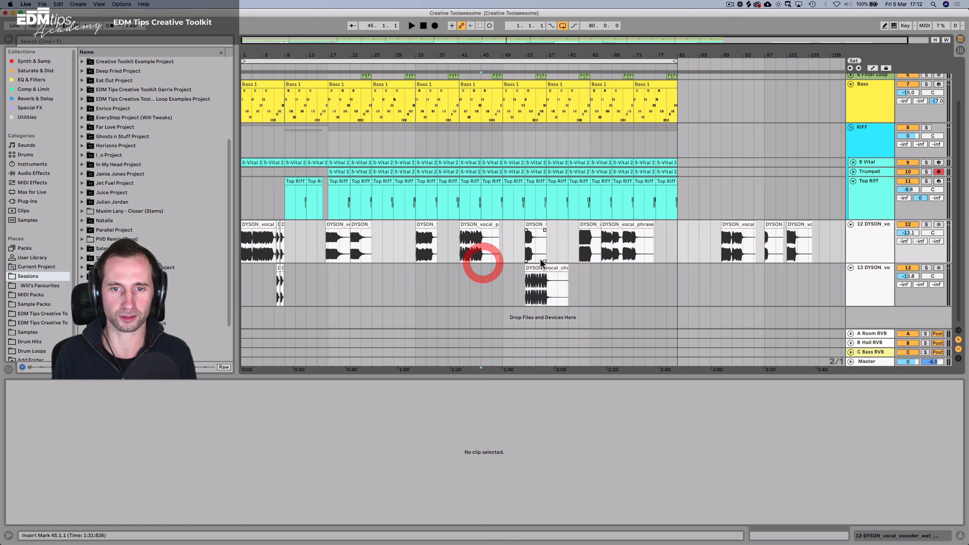
pyautogui.moveTo(537, 298); pyautogui.dragTo(340, 298)
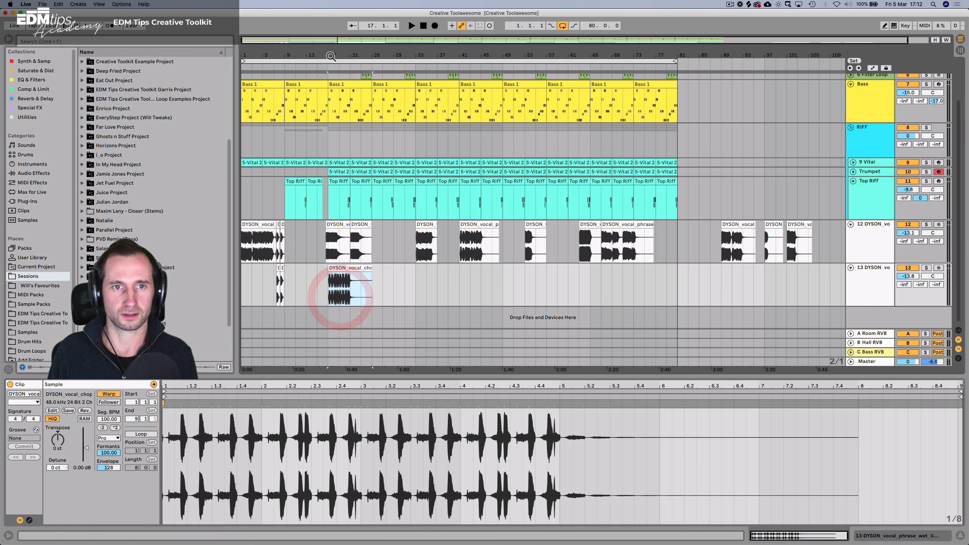
# Delete the vocal chop's tail from 21.1.1 to 25.1.1 and duplicate the remaining four bars to 21.1.1.
pyautogui.moveTo(329, 55); pyautogui.dragTo(327, 152)
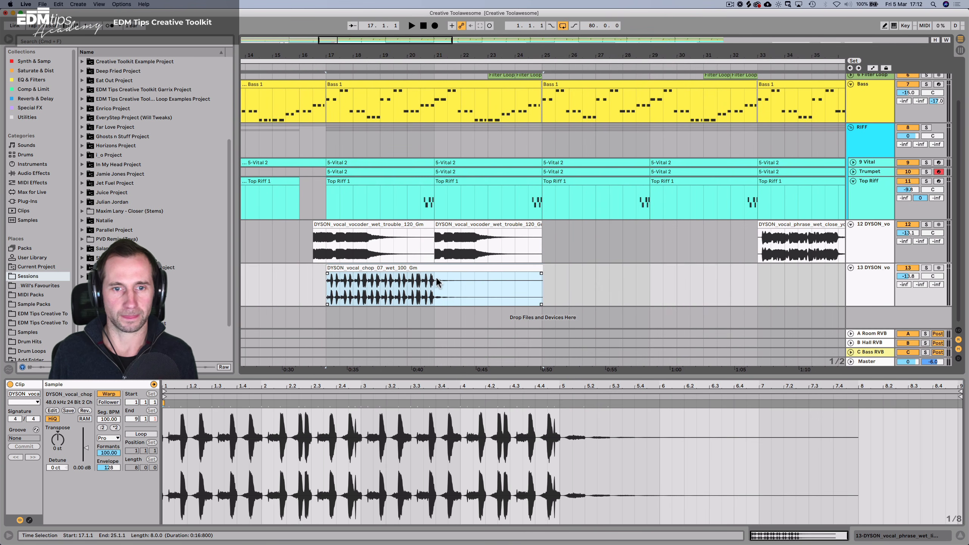
pyautogui.moveTo(434, 286); pyautogui.dragTo(543, 273)
pyautogui.press('BackSpace')
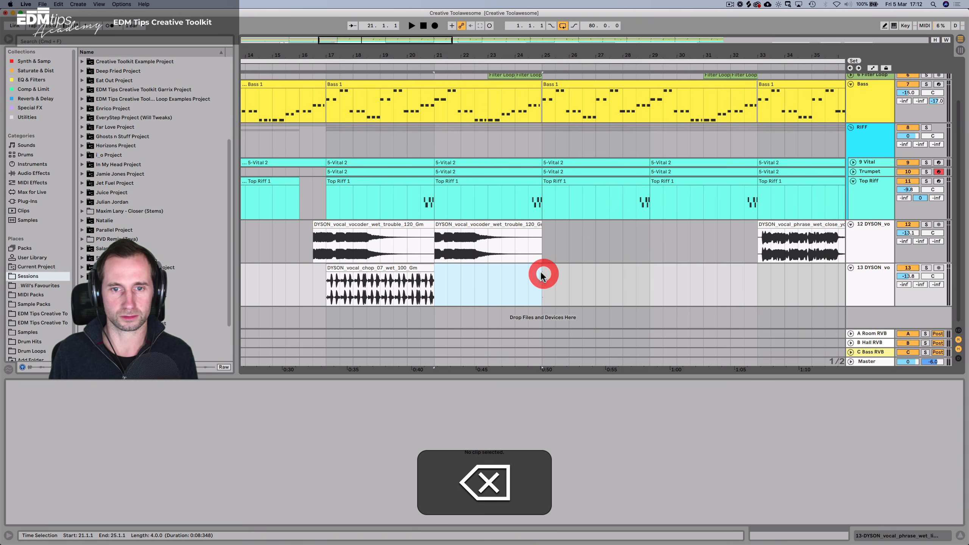
pyautogui.click(383, 267)
pyautogui.press('super+d')
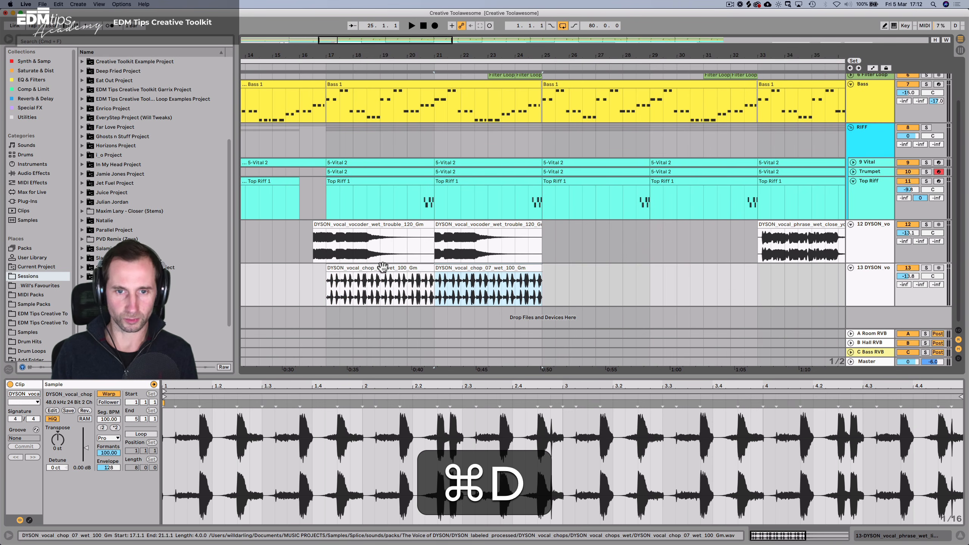
# Trim the first vocal chop clip's start to 18.1.1, play the section and lower track 13's volume to -18.0 dB.
pyautogui.click(331, 270)
pyautogui.moveTo(331, 270); pyautogui.dragTo(351, 271)
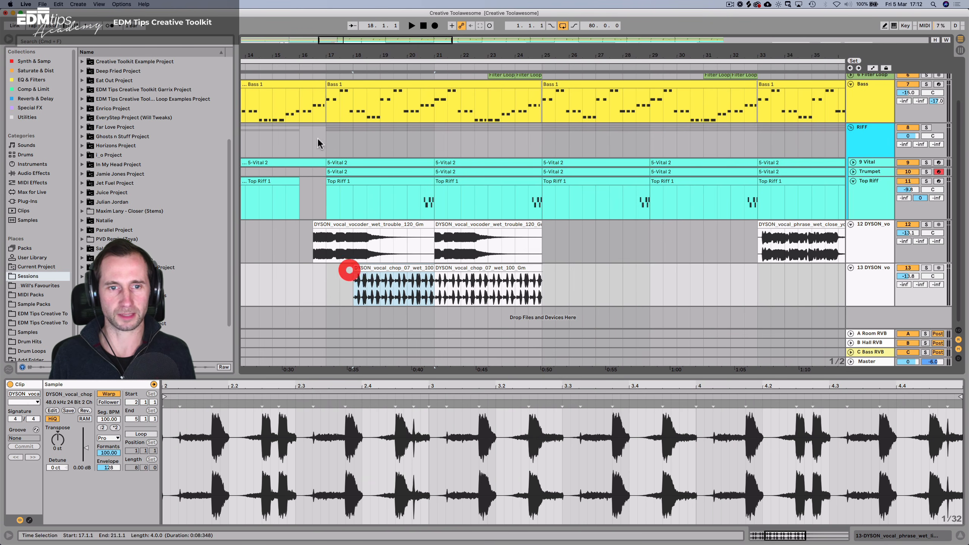
pyautogui.click(298, 66)
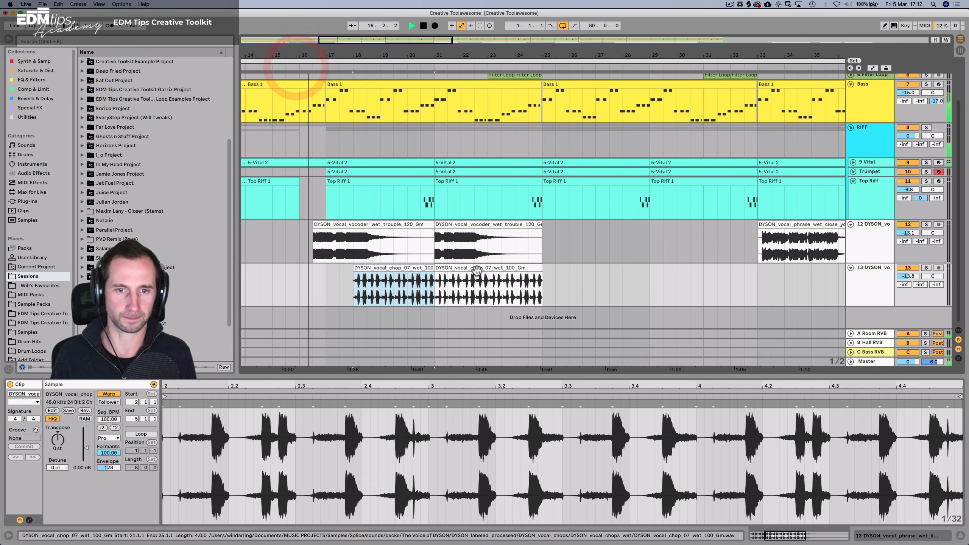
pyautogui.click(559, 280)
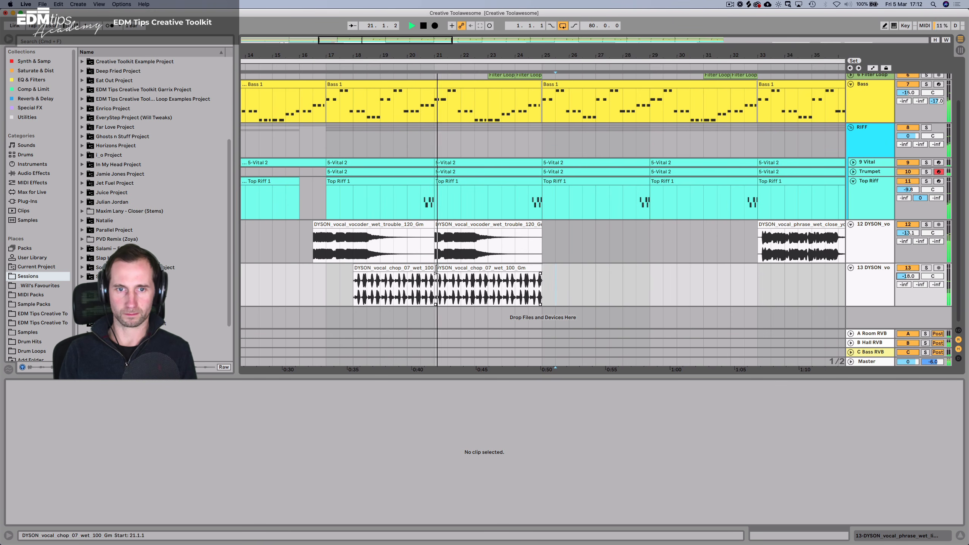
# Trim the second vocal chop clip's start to 22.1.1 and extend its end to 28.1.1.
pyautogui.moveTo(435, 269); pyautogui.dragTo(456, 269)
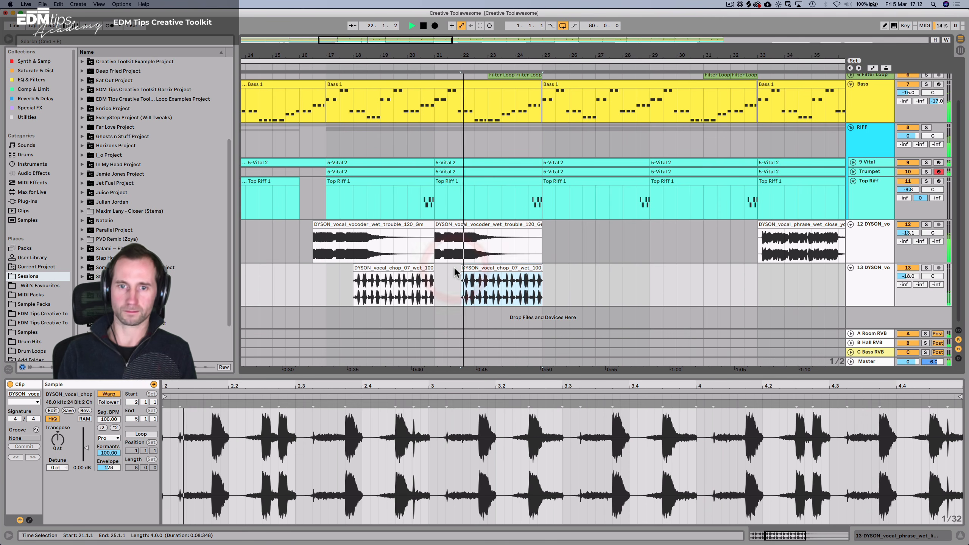
pyautogui.moveTo(539, 269); pyautogui.dragTo(623, 269)
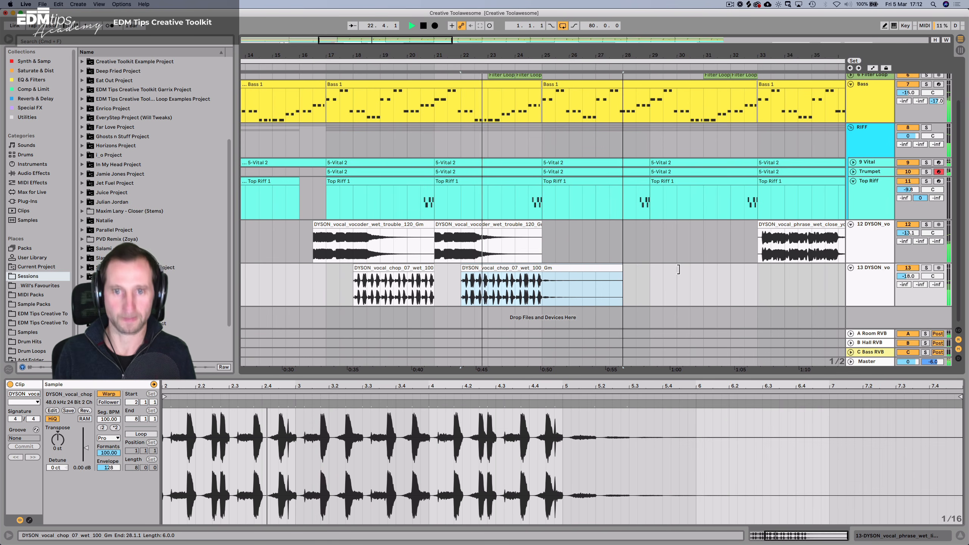
pyautogui.click(721, 278)
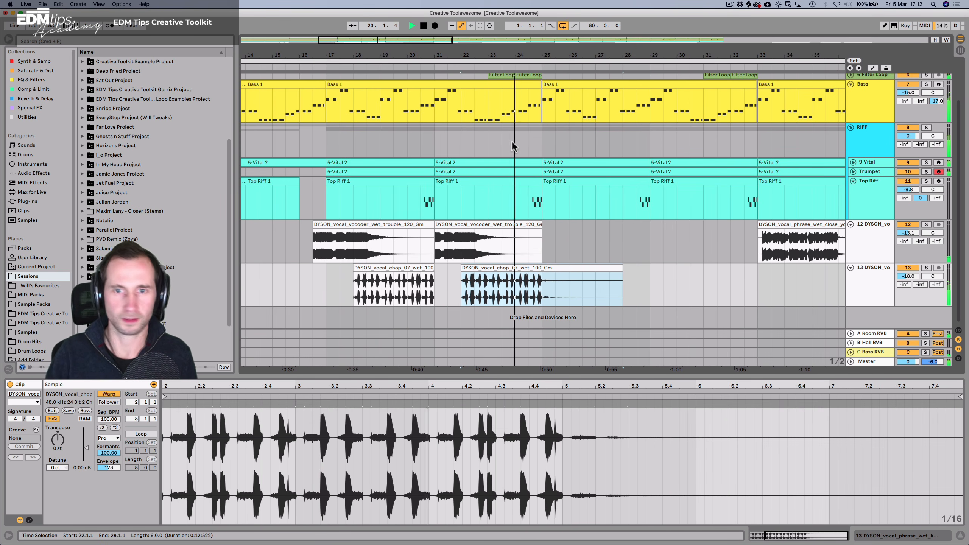
# Delete the Vital, Trumpet and Top Riff clips between 25.1.1 and 33.1.1.
pyautogui.scroll(3, 616, 165)
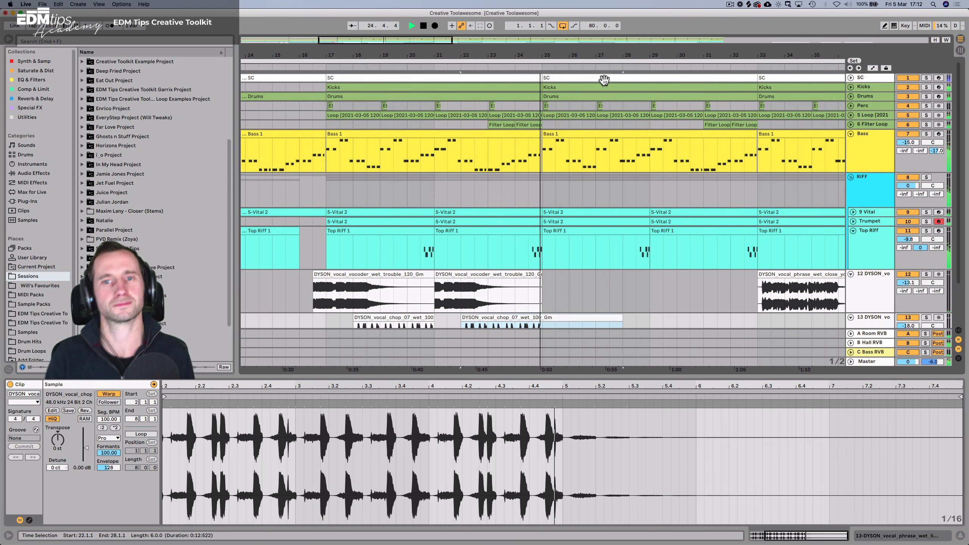
pyautogui.press('space')
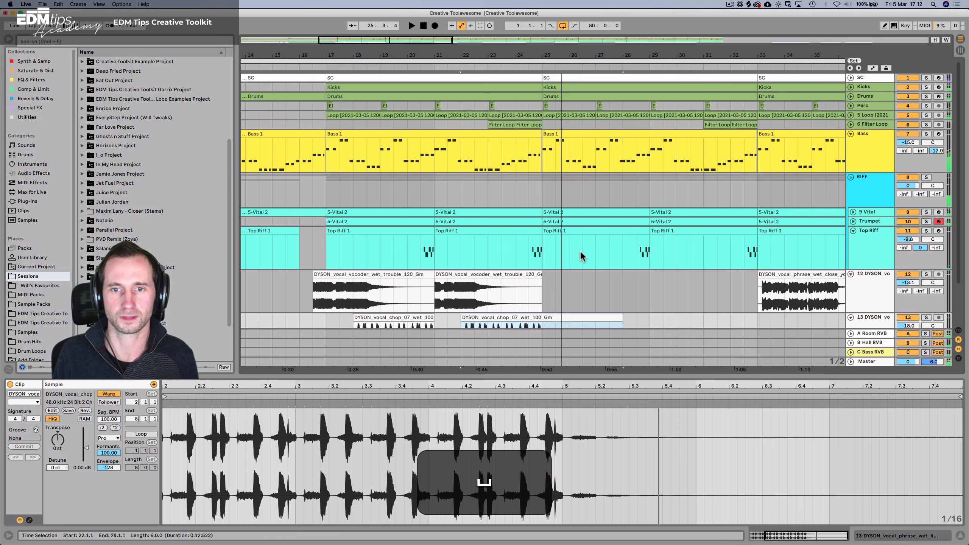
pyautogui.press('BackSpace')
pyautogui.press('space')
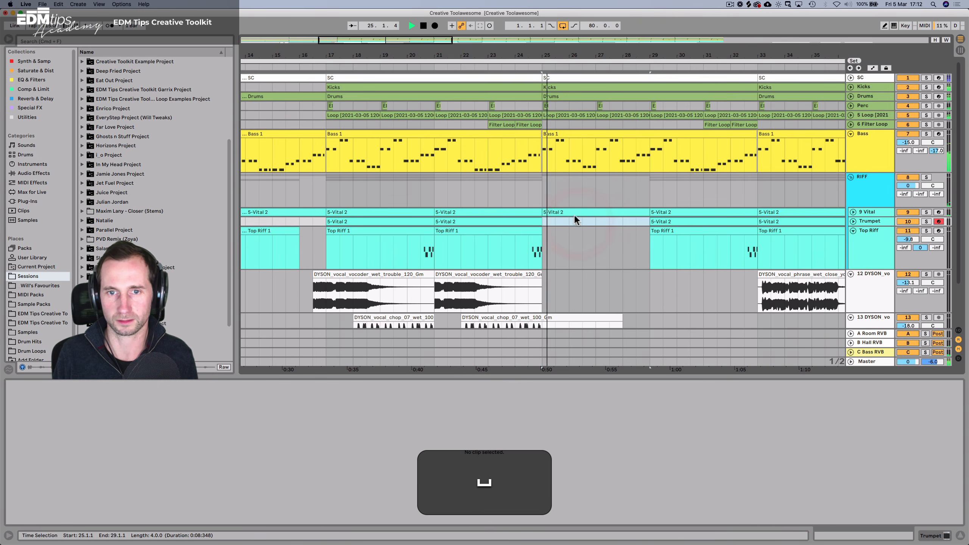
pyautogui.click(574, 211)
pyautogui.press('BackSpace')
pyautogui.click(663, 211)
pyautogui.press('BackSpace')
pyautogui.click(662, 223)
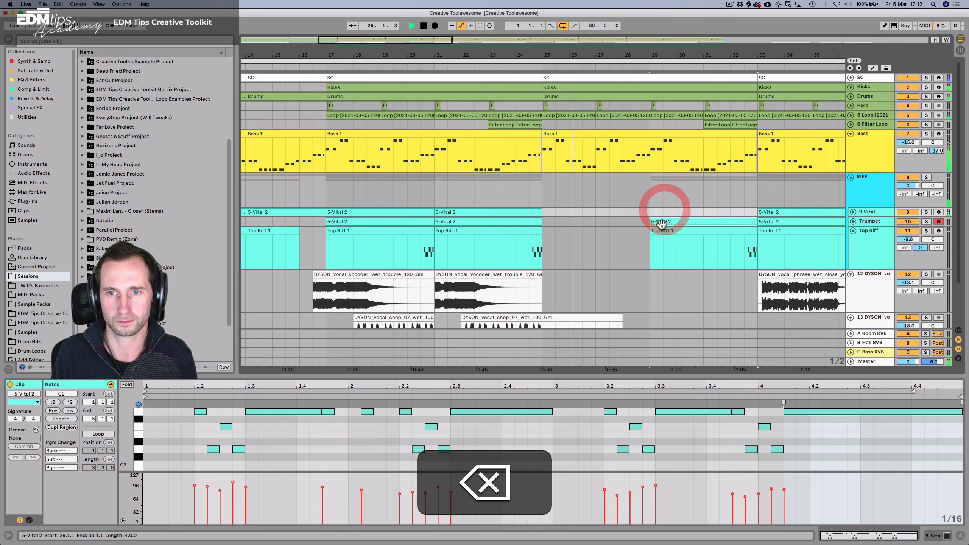
pyautogui.press('BackSpace')
pyautogui.press('BackSpace')
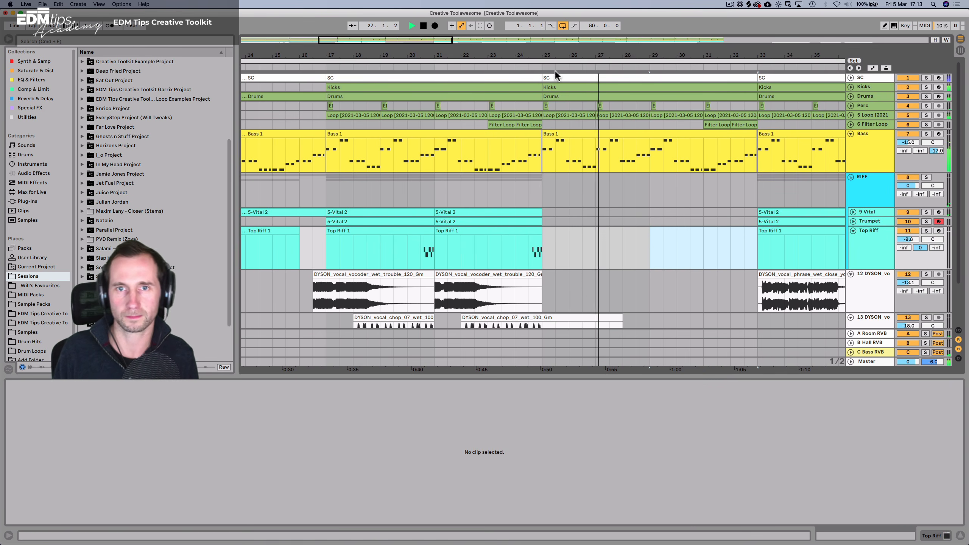
# Delete the Loop track's clips between 25.1.1 and 33.1.1, stop playback and save the project.
pyautogui.moveTo(550, 52); pyautogui.dragTo(550, 38)
pyautogui.click(557, 118)
pyautogui.press('BackSpace')
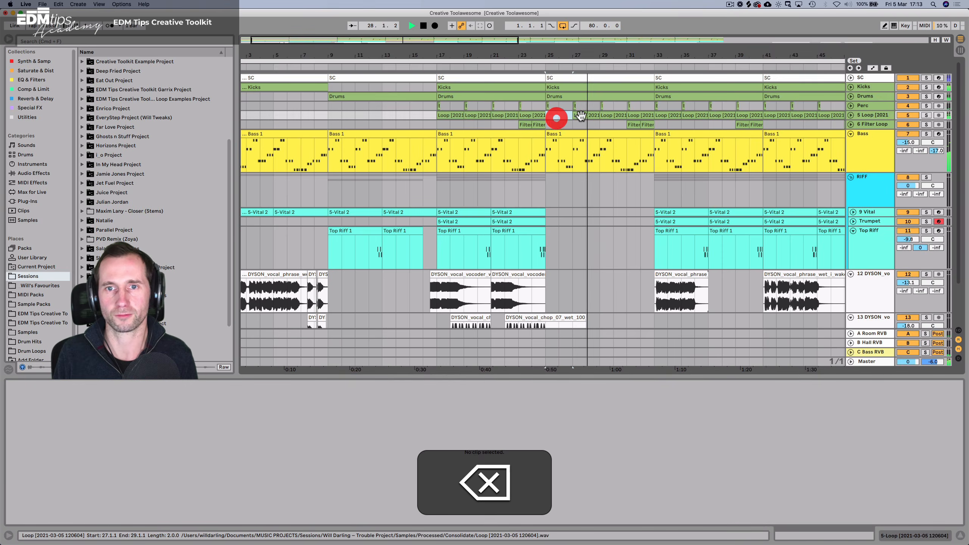
pyautogui.click(581, 116)
pyautogui.press('BackSpace')
pyautogui.click(611, 113)
pyautogui.press('BackSpace')
pyautogui.click(629, 113)
pyautogui.press('BackSpace')
pyautogui.press('space')
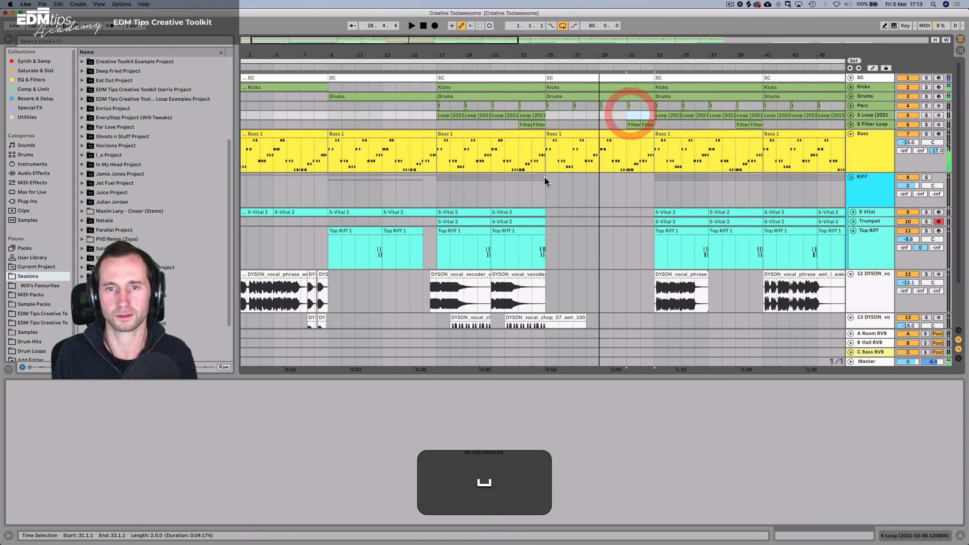
pyautogui.scroll(-3, 545, 160)
pyautogui.press('super+s')
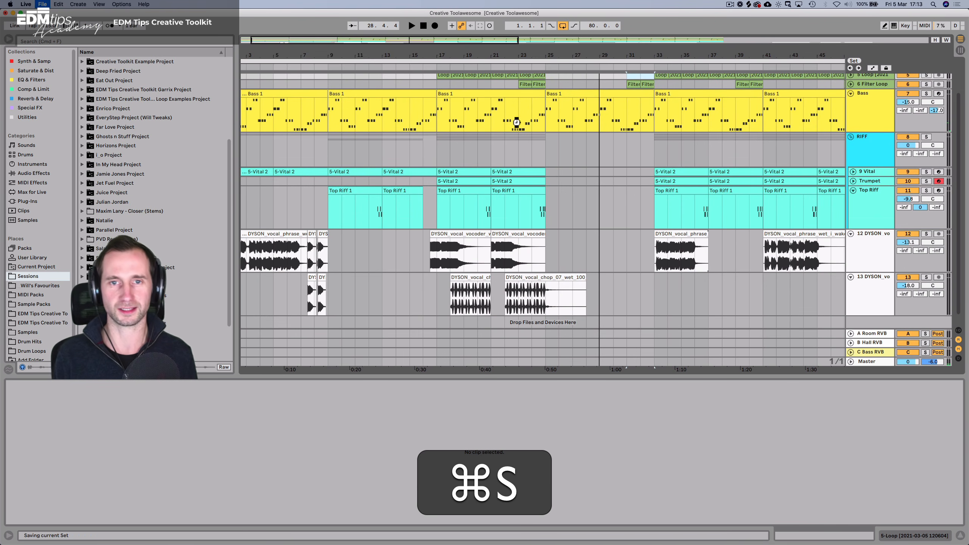
# Audition the vocal phrases near bars 8, 89 and 63 to choose one for reuse earlier in the song.
pyautogui.scroll(-8, 248, 295)
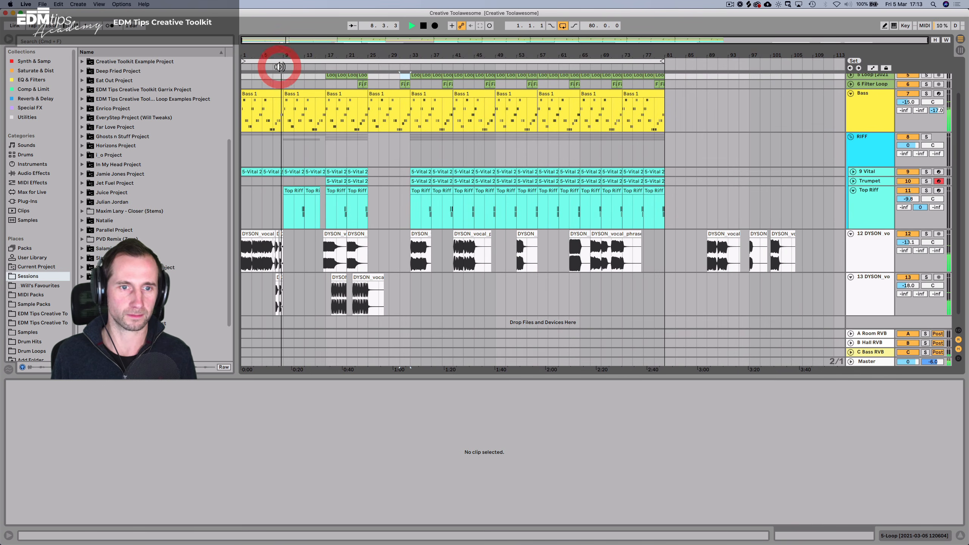
pyautogui.press('space')
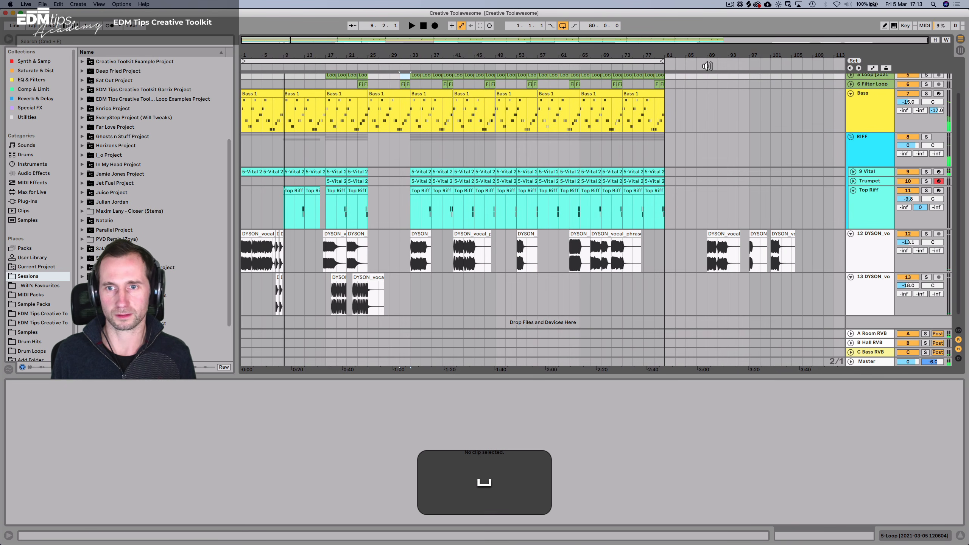
pyautogui.click(707, 65)
pyautogui.press('space')
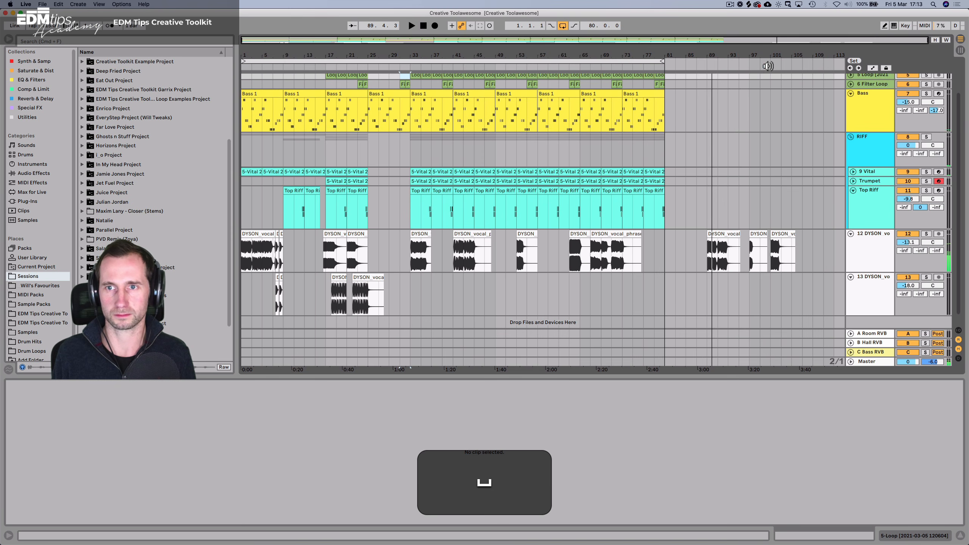
pyautogui.press('space')
pyautogui.click(573, 253)
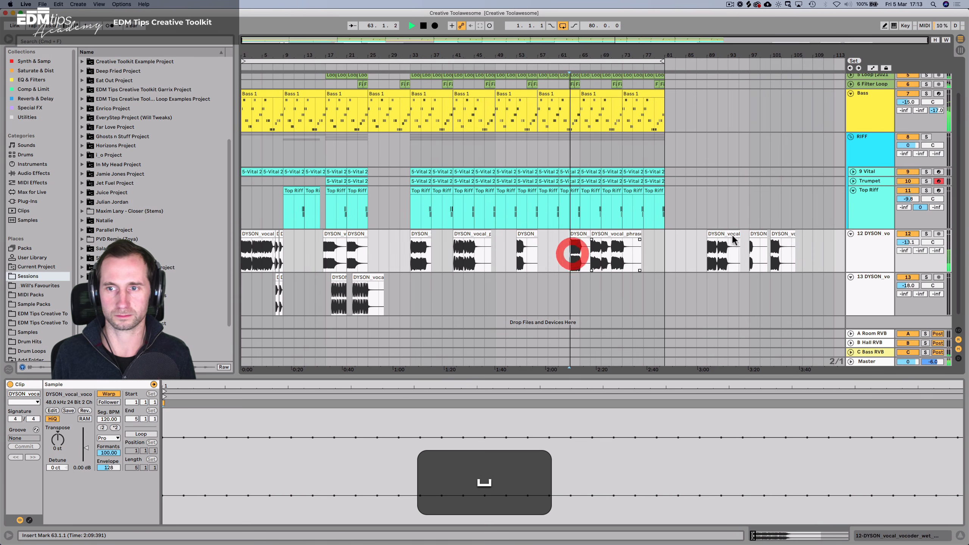
pyautogui.press('space')
pyautogui.click(578, 234)
pyautogui.press('space')
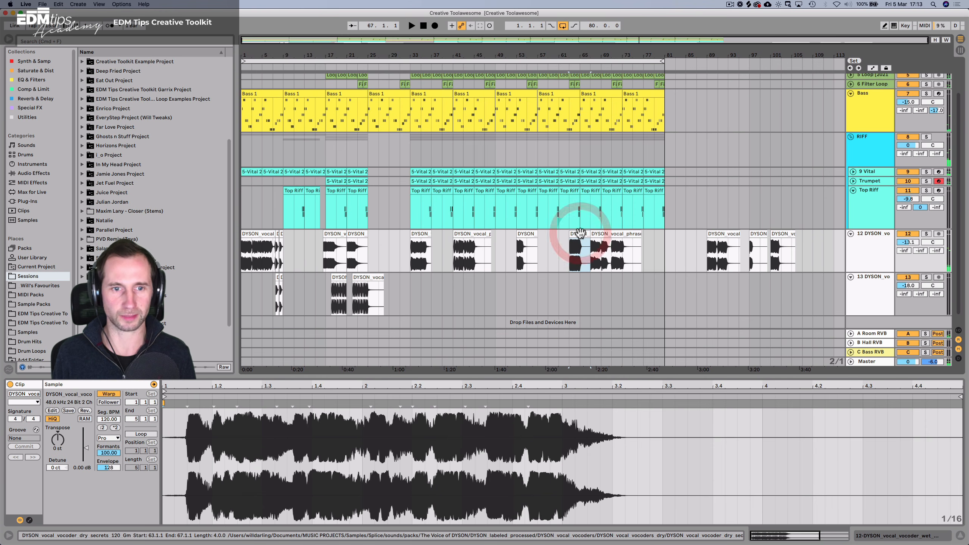
# Add an audio track below track 13 and move the DYSON_vocal_vocoder_dry_secrets clip from 63.1.1 onto it at 9.1.1.
pyautogui.click(863, 295)
pyautogui.hotkey('ctrl', 't')
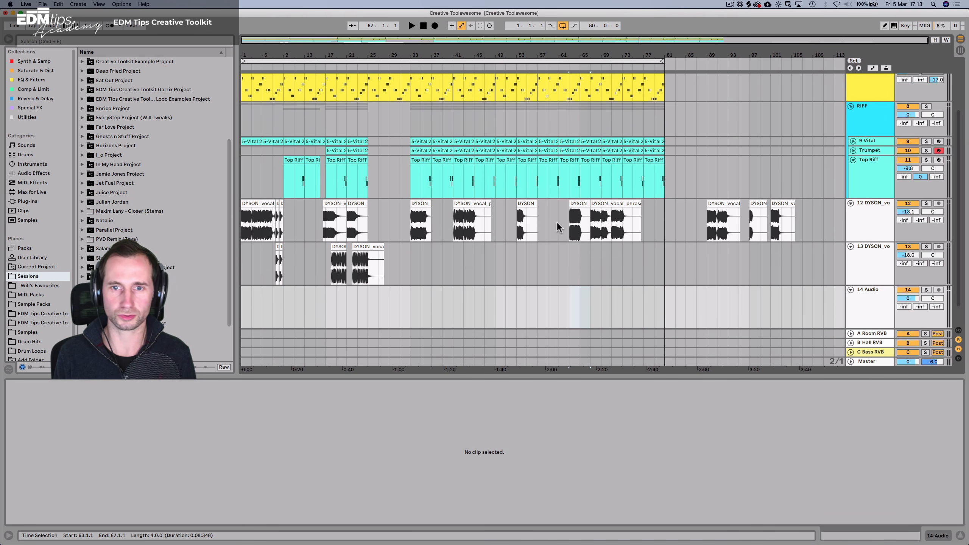
pyautogui.click(571, 228)
pyautogui.press('space')
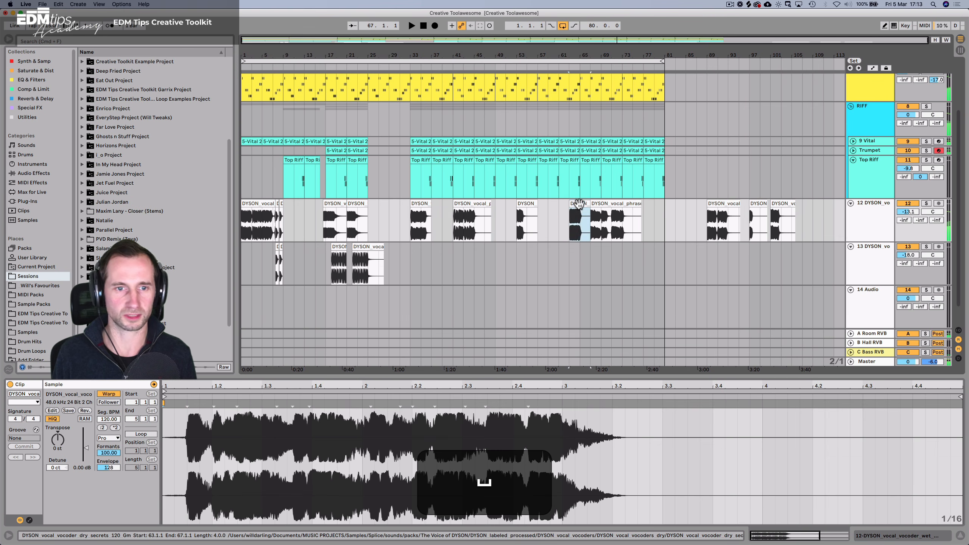
pyautogui.moveTo(579, 205); pyautogui.dragTo(292, 302)
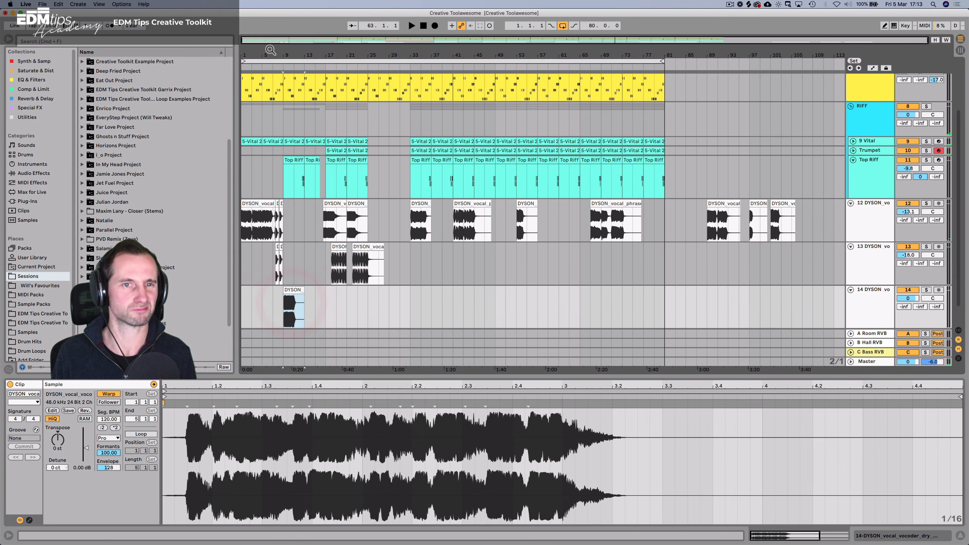
# Shift the dry secrets vocoder clip on track 14 earlier so it starts at 8.3.1.
pyautogui.moveTo(277, 54); pyautogui.dragTo(320, 53)
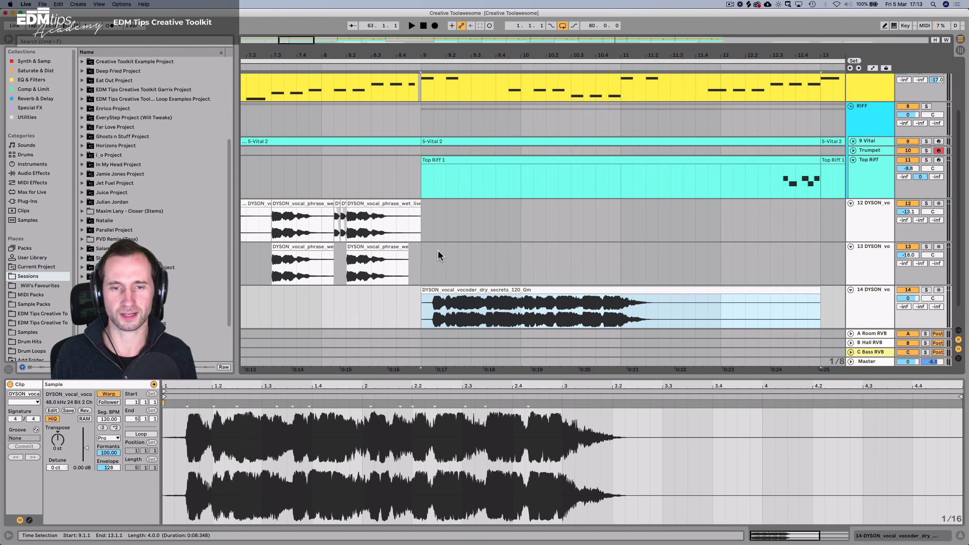
pyautogui.moveTo(445, 291); pyautogui.dragTo(393, 289)
pyautogui.moveTo(358, 56); pyautogui.dragTo(477, 54)
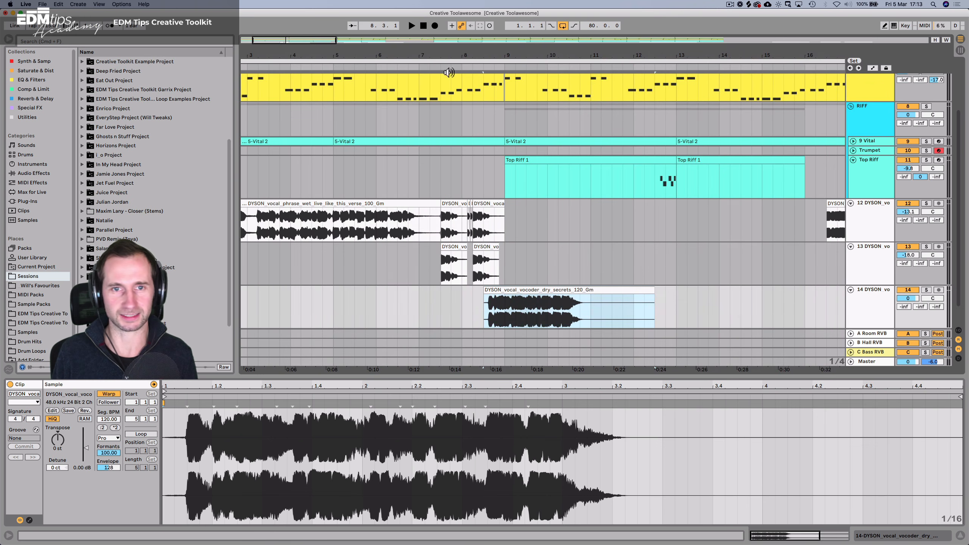
# Audition the dry secrets vocoder clip from bar 6 onward and lower track 14's volume to -14.8 dB.
pyautogui.click(376, 66)
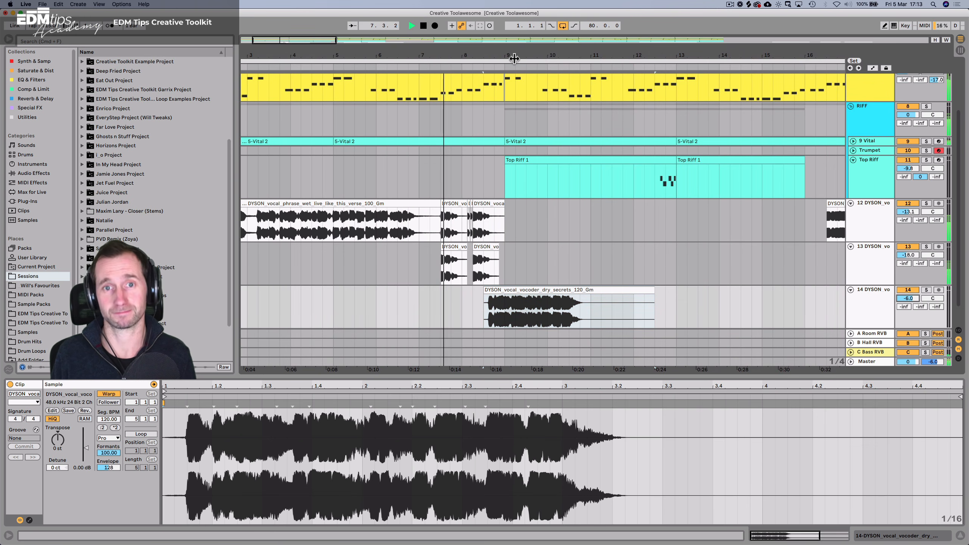
pyautogui.moveTo(487, 52); pyautogui.dragTo(489, 67)
pyautogui.press('space')
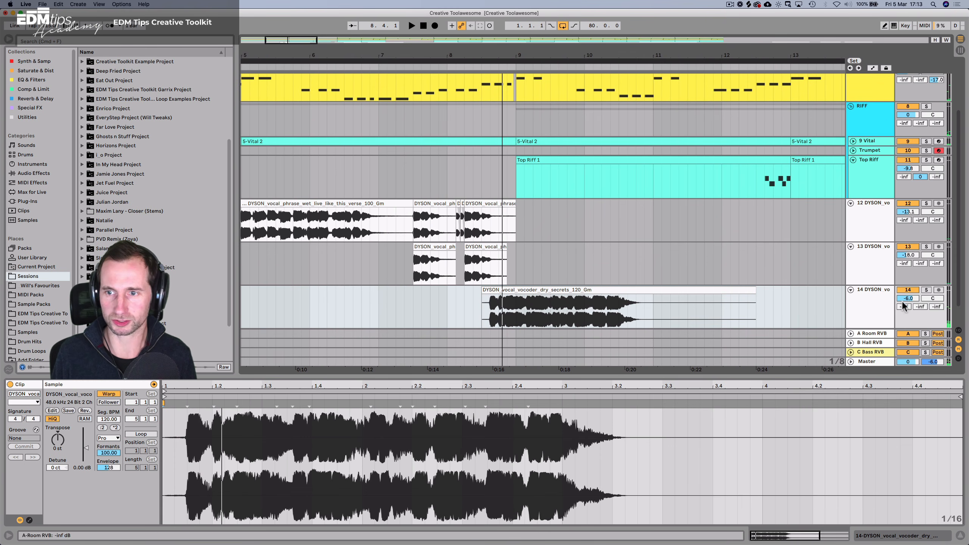
pyautogui.moveTo(908, 298); pyautogui.dragTo(908, 300)
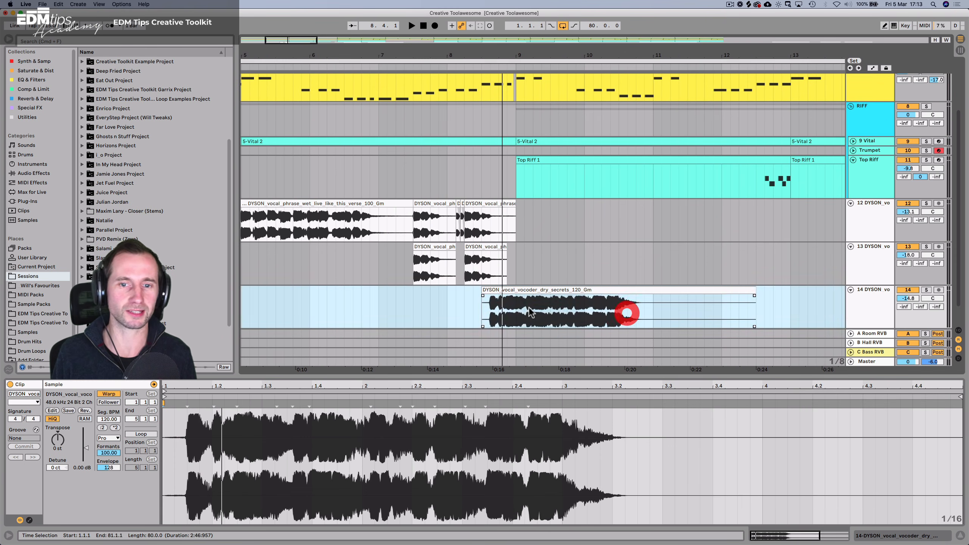
# Move the dry secrets vocoder clip on track 14 earlier so it starts at 8.1.3.
pyautogui.click(493, 308)
pyautogui.click(456, 308)
pyautogui.moveTo(496, 291); pyautogui.dragTo(472, 293)
pyautogui.click(353, 298)
pyautogui.click(479, 295)
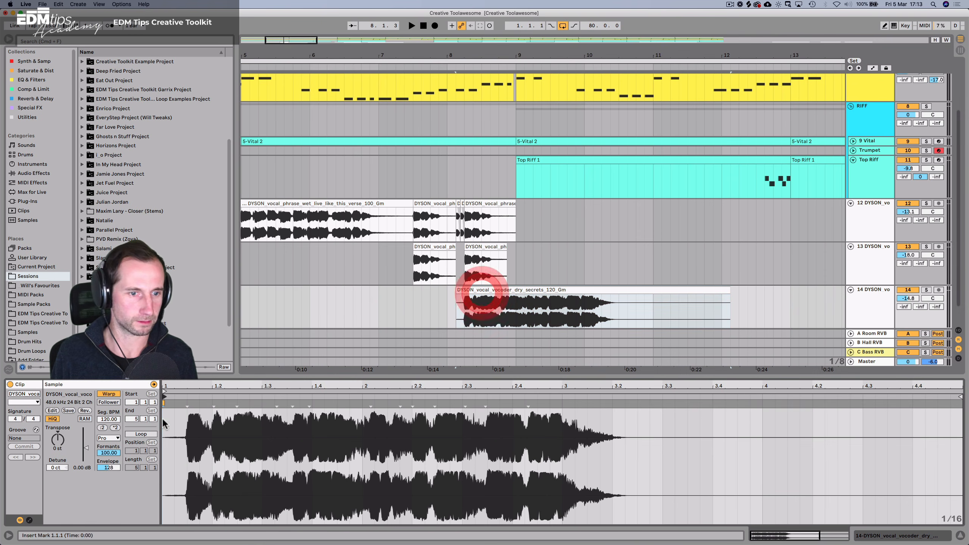
# Play track 14 from just before the vocoder clip and lower the track's volume to -18.9 dB.
pyautogui.click(441, 302)
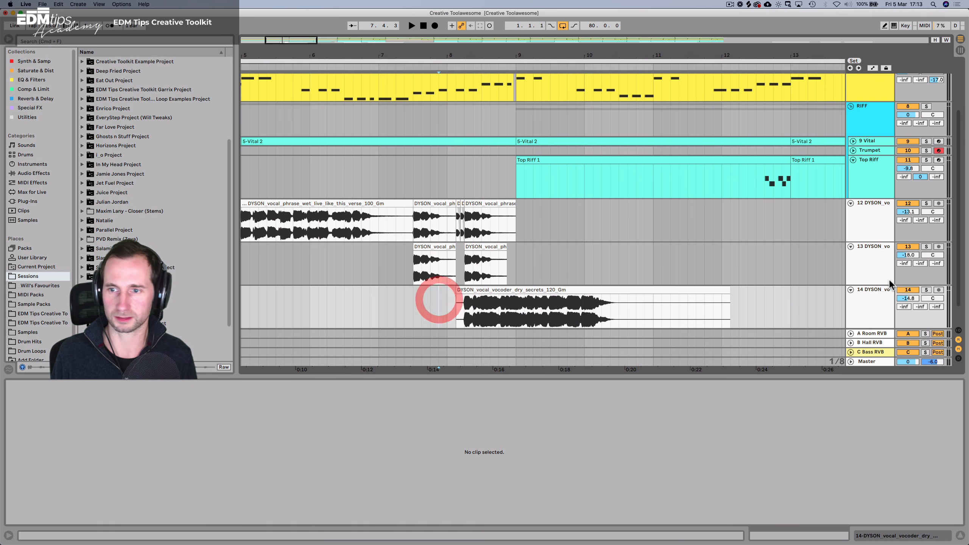
pyautogui.press('space')
pyautogui.moveTo(908, 299); pyautogui.dragTo(909, 301)
pyautogui.press('space')
# Shift the dry secrets vocoder clip to start at 8.2.3 and audition it with the preceding phrase.
pyautogui.moveTo(458, 320)
pyautogui.mouseDown()
pyautogui.moveTo(516, 300)
pyautogui.moveTo(487, 292)
pyautogui.mouseUp()
pyautogui.press('space')
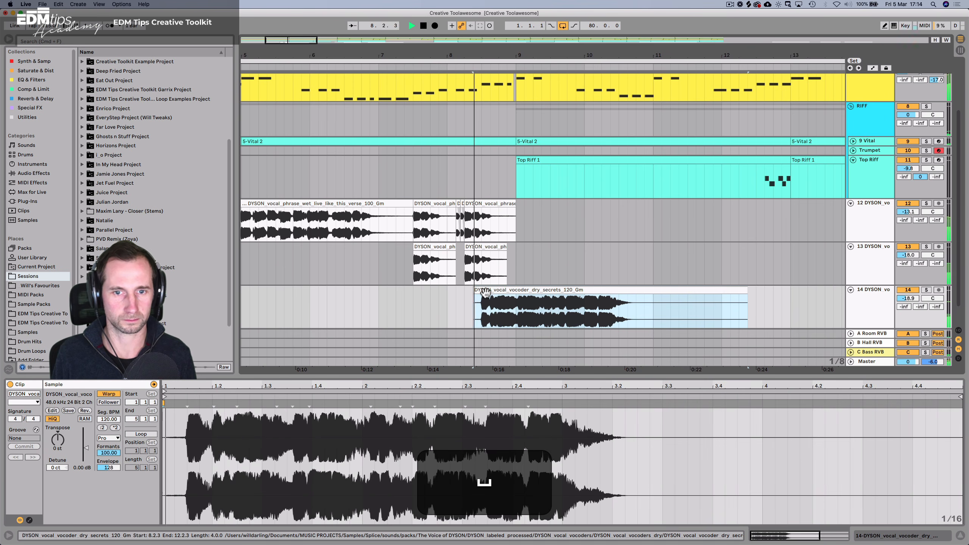
pyautogui.click(484, 292)
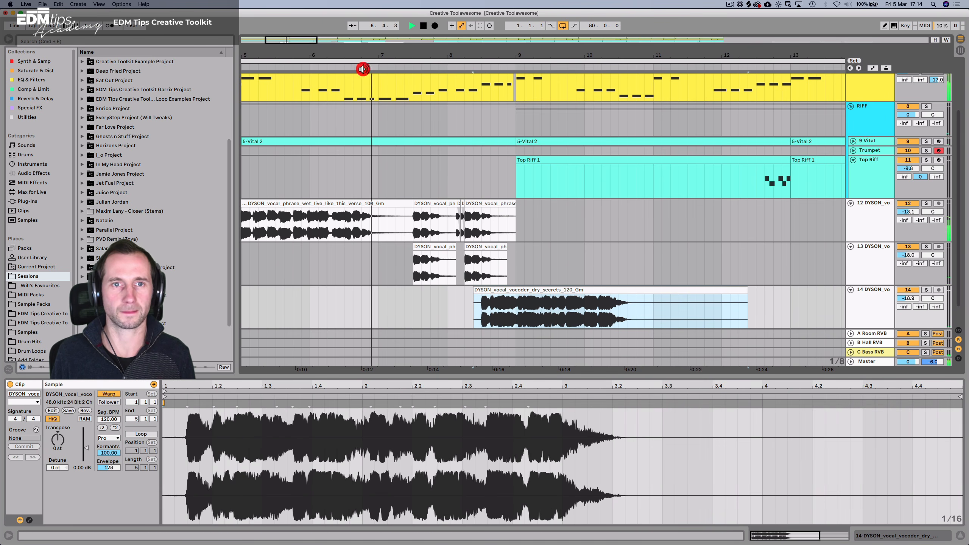
pyautogui.moveTo(363, 69); pyautogui.dragTo(345, 114)
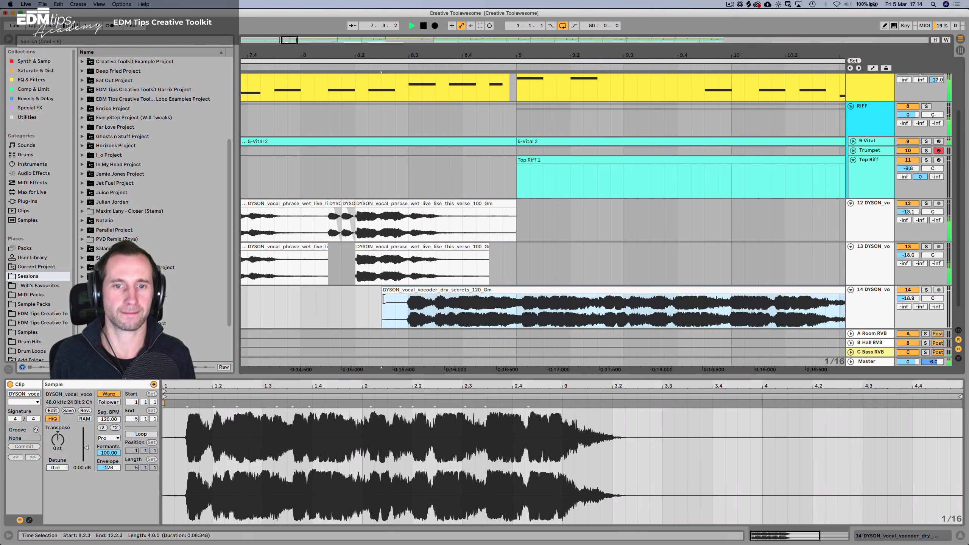
# Move the dry secrets vocoder clip two sixteenths later to 8.3.1 and listen to its timing.
pyautogui.click(353, 312)
pyautogui.moveTo(395, 291); pyautogui.dragTo(421, 293)
pyautogui.press('space')
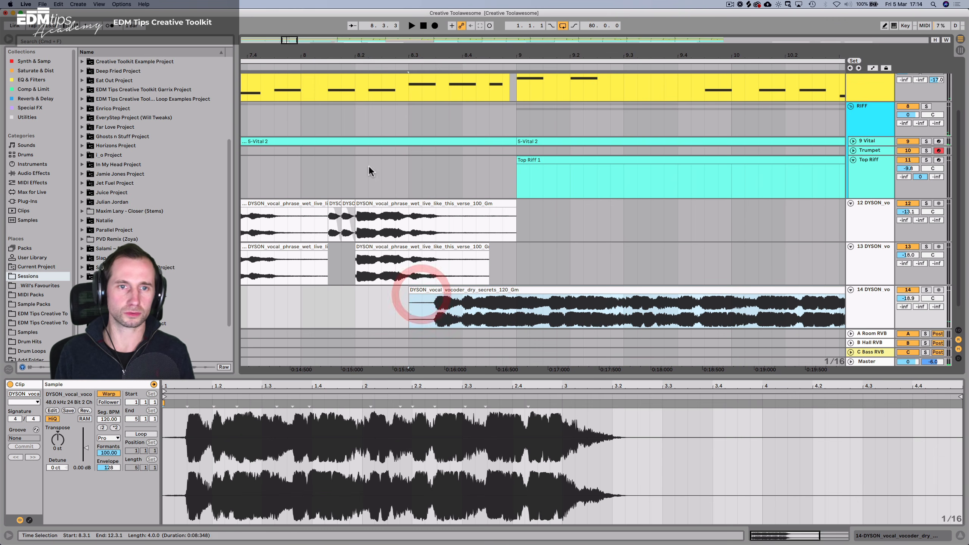
pyautogui.click(295, 69)
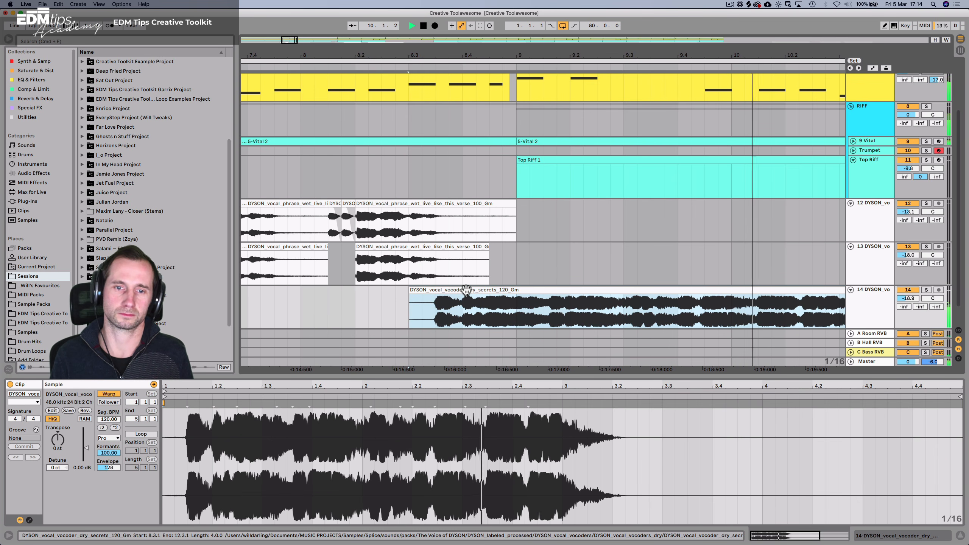
# Try the dry secrets vocoder clip at 8.2.1, aligned with the last live_like_this phrase, and play it back.
pyautogui.moveTo(467, 290); pyautogui.dragTo(415, 292)
pyautogui.press('space')
pyautogui.press('space')
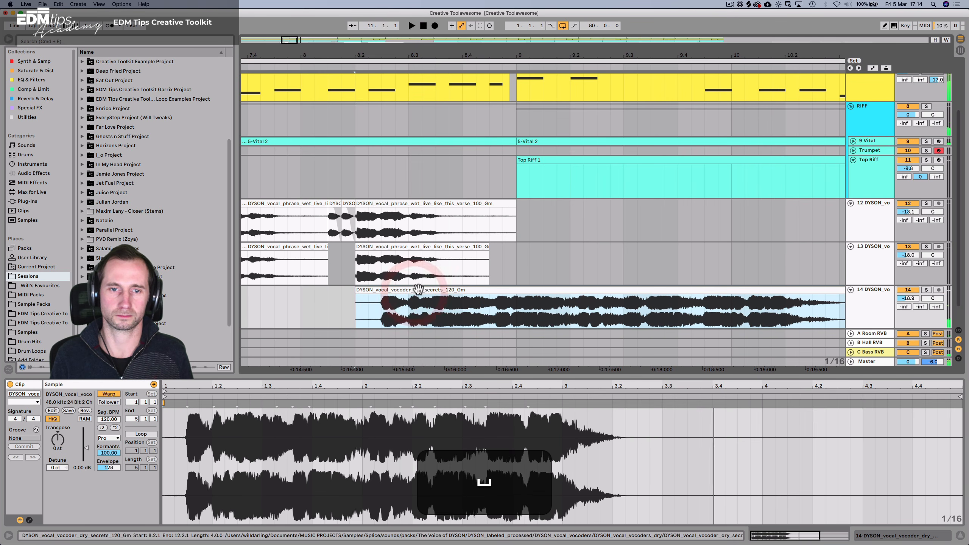
pyautogui.moveTo(405, 46); pyautogui.dragTo(408, 12)
pyautogui.press('space')
# Try the dry secrets vocoder clip at 9.1.1, where the Top Riff enters, and play it back.
pyautogui.moveTo(429, 290); pyautogui.dragTo(443, 287)
pyautogui.press('space')
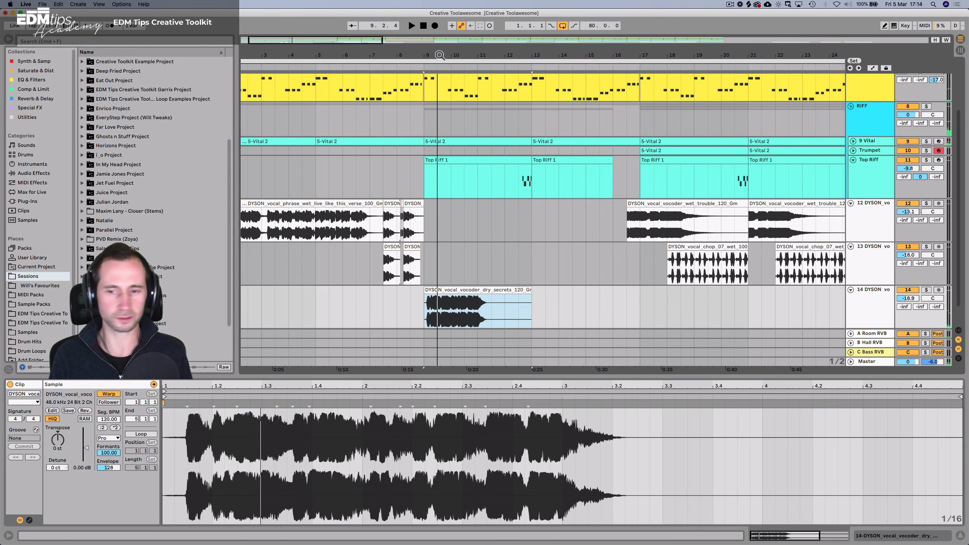
pyautogui.moveTo(440, 53); pyautogui.dragTo(404, 282)
pyautogui.press('space')
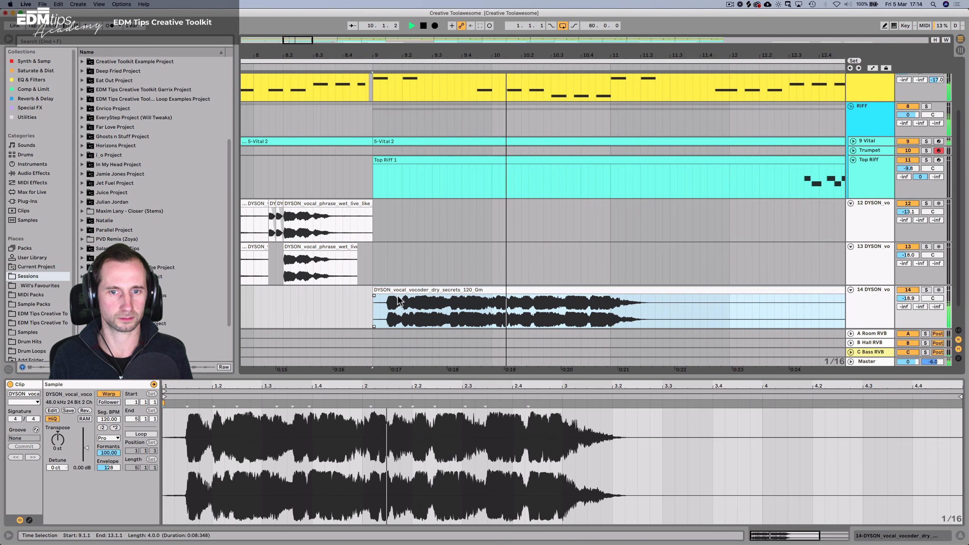
pyautogui.press('space')
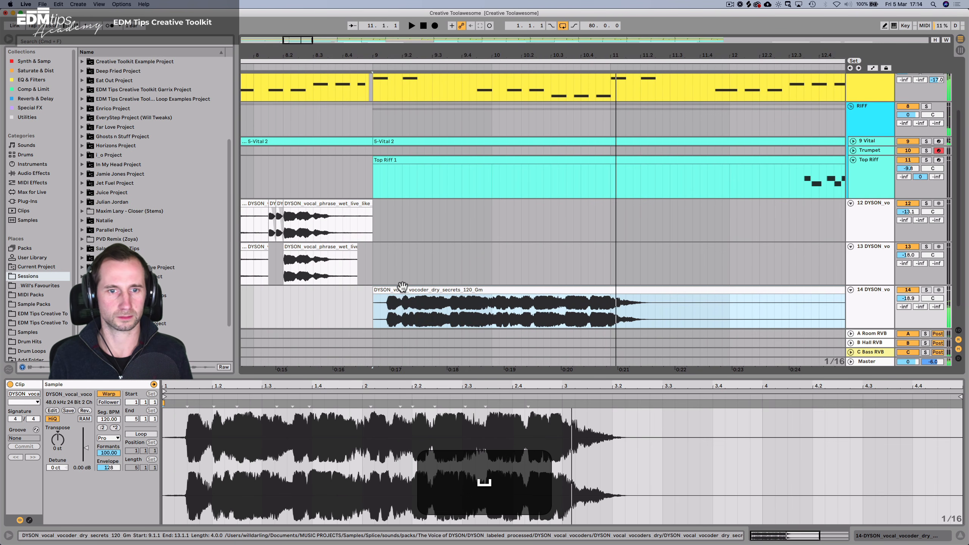
# Return the dry secrets vocoder clip to 8.2.3 and replay it to judge the fit.
pyautogui.moveTo(396, 290); pyautogui.dragTo(325, 286)
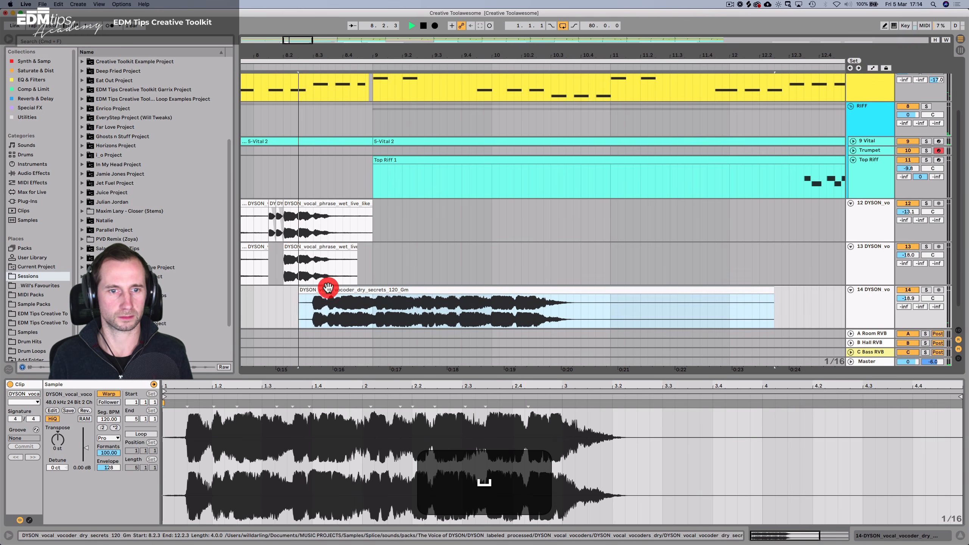
pyautogui.press('space')
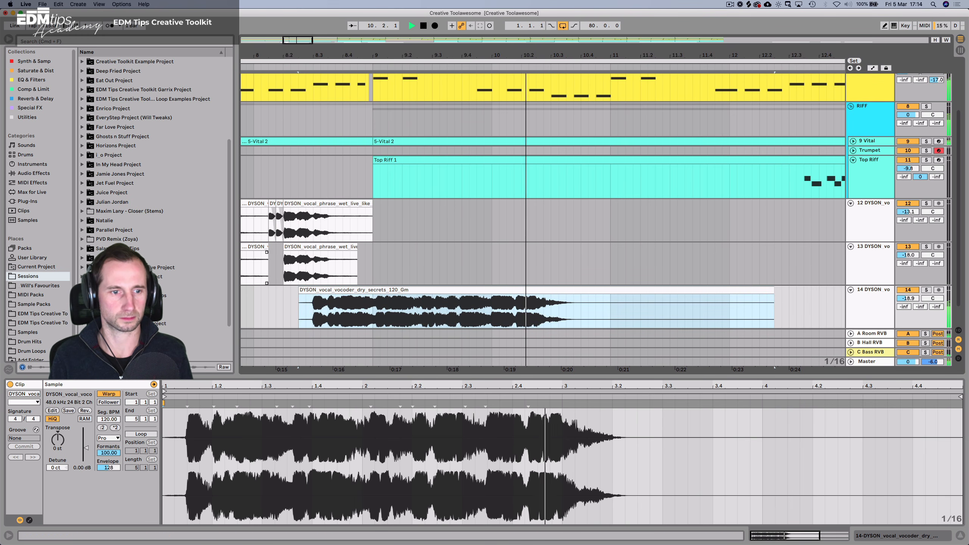
pyautogui.press('space')
pyautogui.press('space')
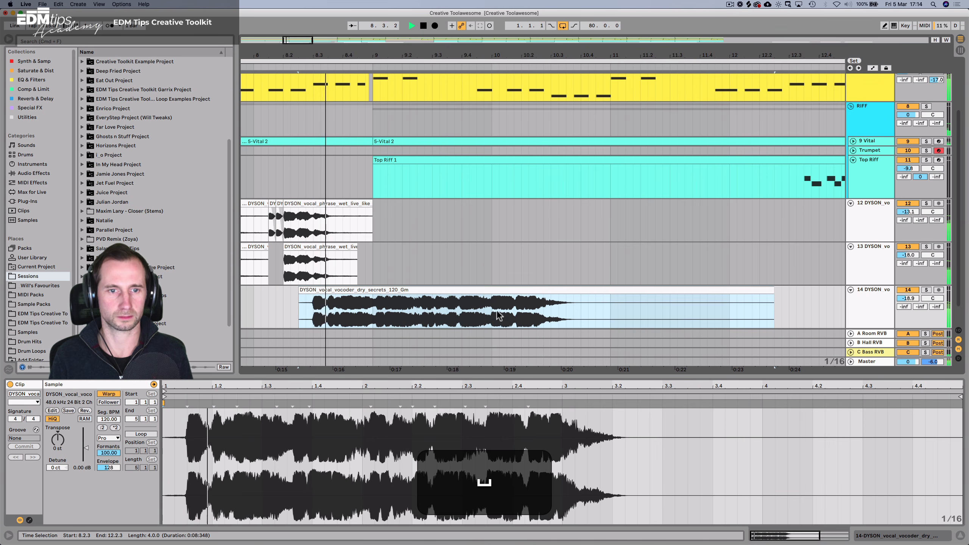
pyautogui.moveTo(397, 56); pyautogui.dragTo(421, 14)
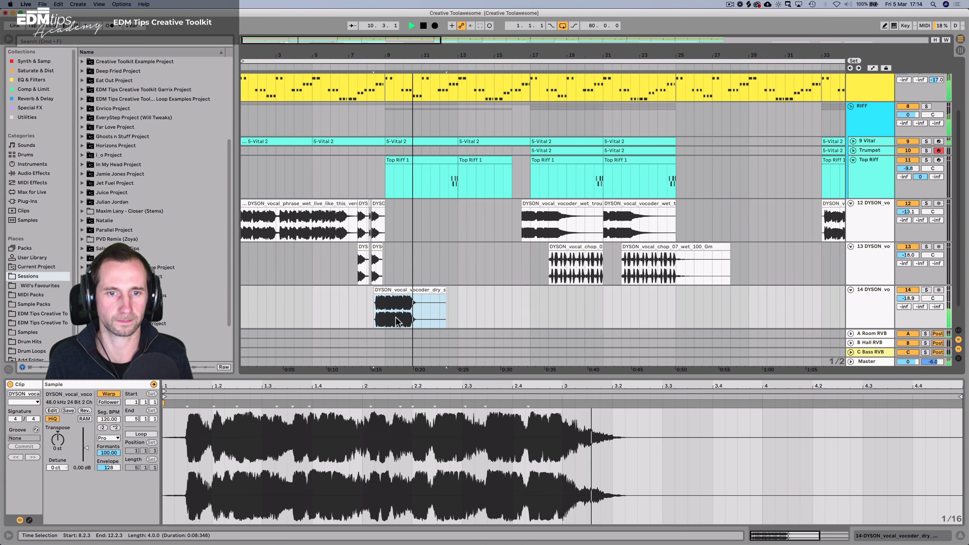
# Delete the dry secrets vocoder clip from track 14 and stop playback.
pyautogui.click(420, 287)
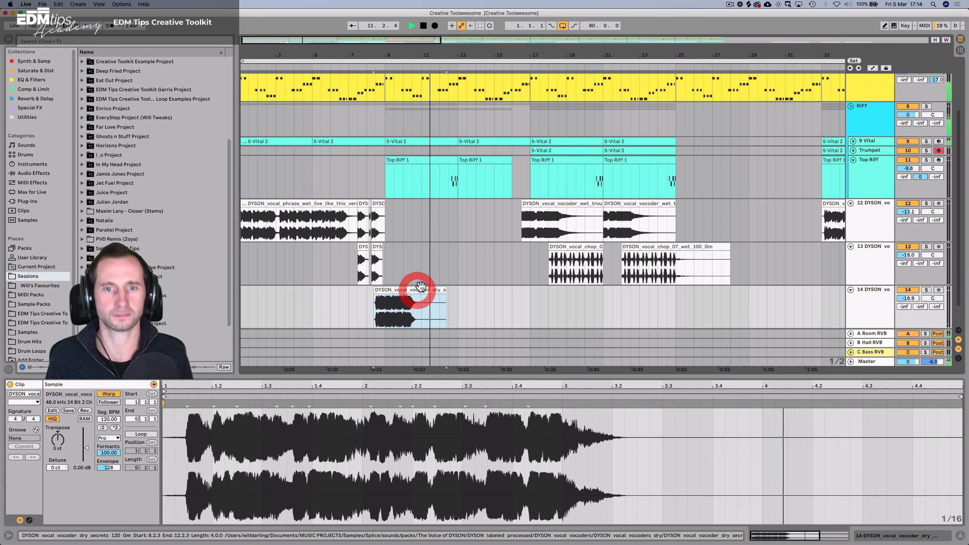
pyautogui.press('BackSpace')
pyautogui.scroll(-5, 414, 215)
pyautogui.press('space')
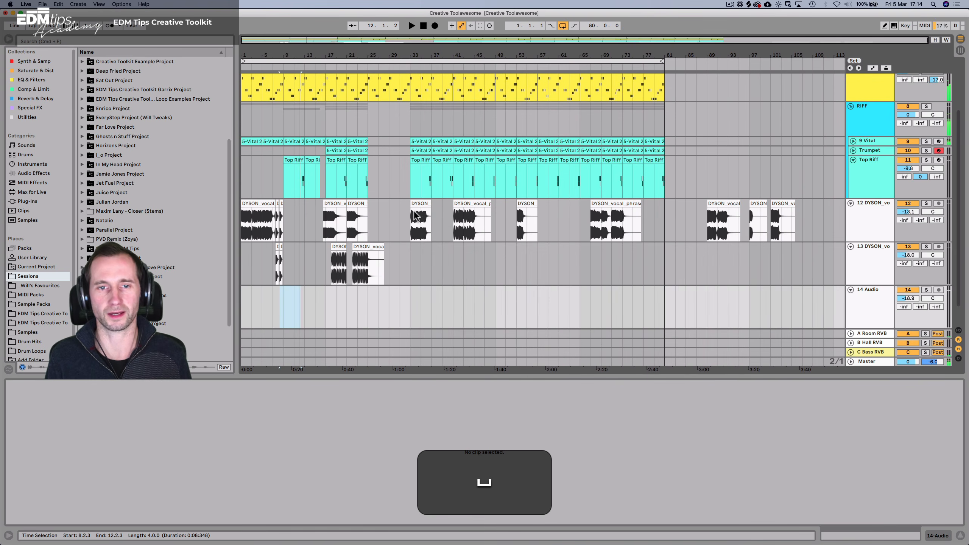
# Audition the DYSON i_wake_up_verse phrase at 41.1.1 and move it to 25.1.1 on track 12.
pyautogui.click(455, 217)
pyautogui.press('space')
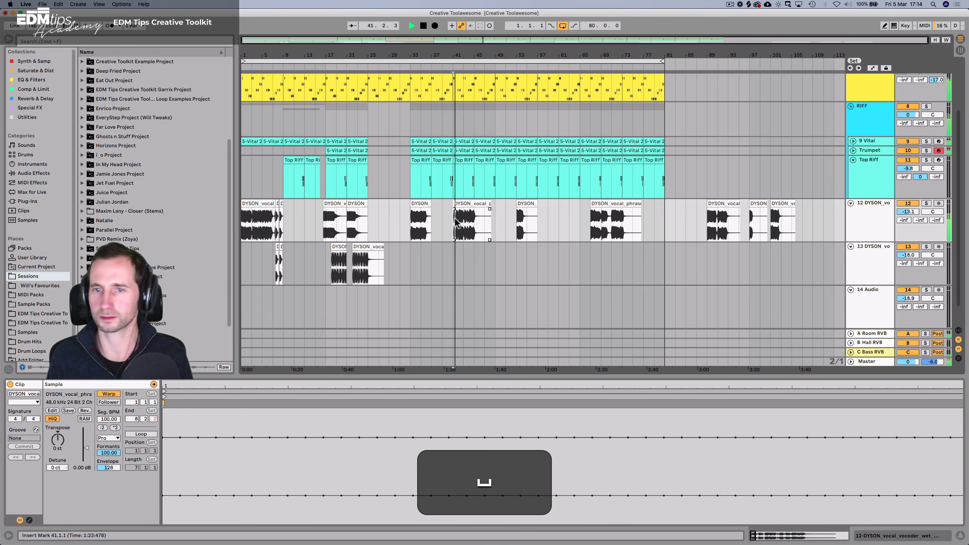
pyautogui.press('space')
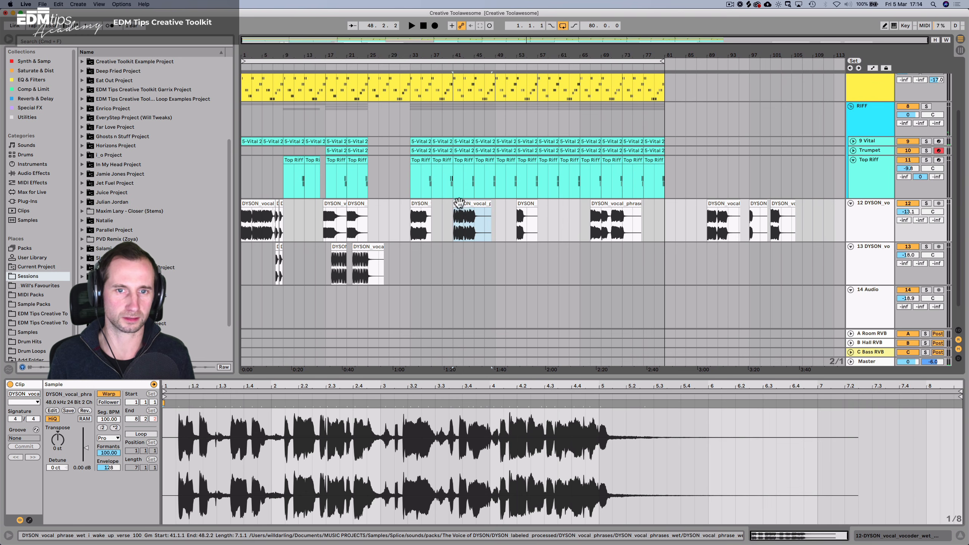
pyautogui.moveTo(459, 202); pyautogui.dragTo(379, 211)
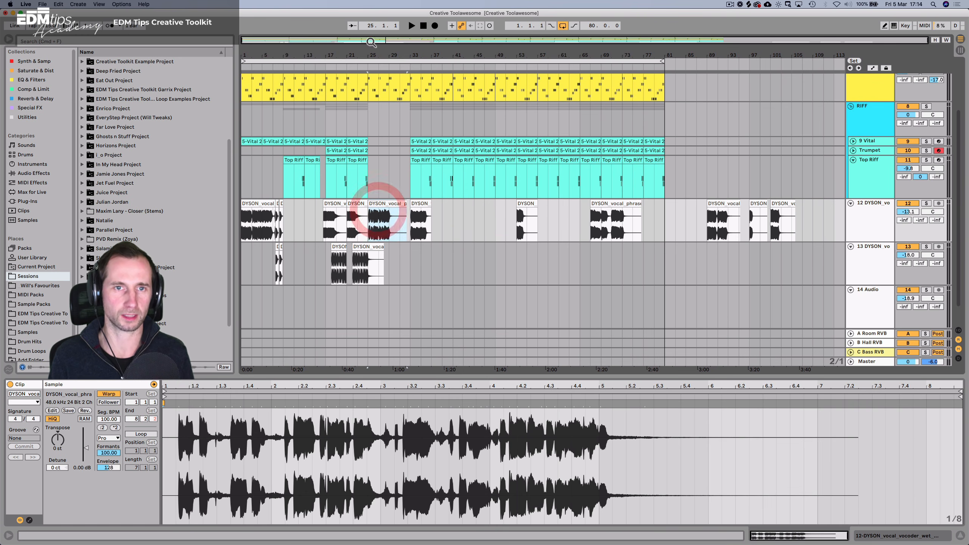
# Nudge the i_wake_up_verse clip off the grid to start slightly after 25.1.1, checking its timing with playback.
pyautogui.moveTo(369, 41); pyautogui.dragTo(373, 67)
pyautogui.press('space')
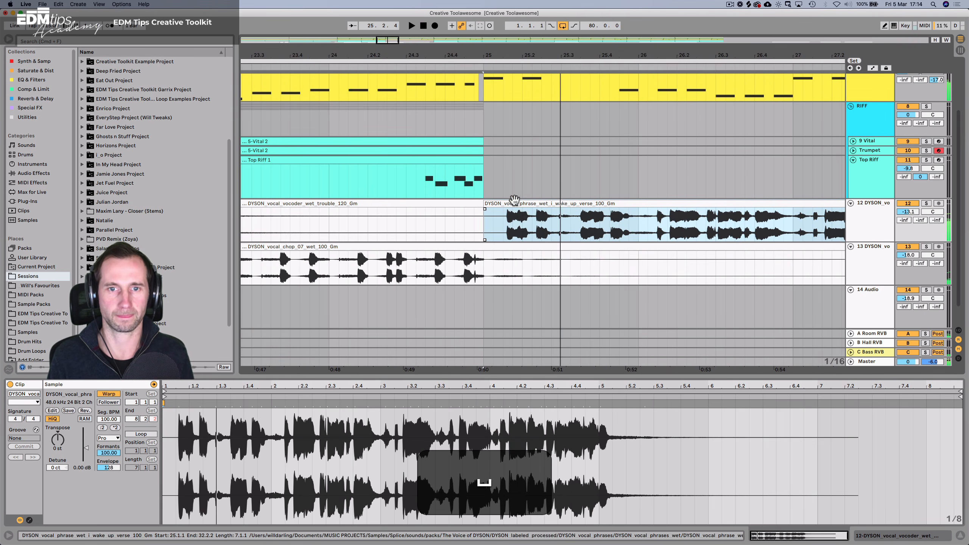
pyautogui.click(484, 230)
pyautogui.press('space')
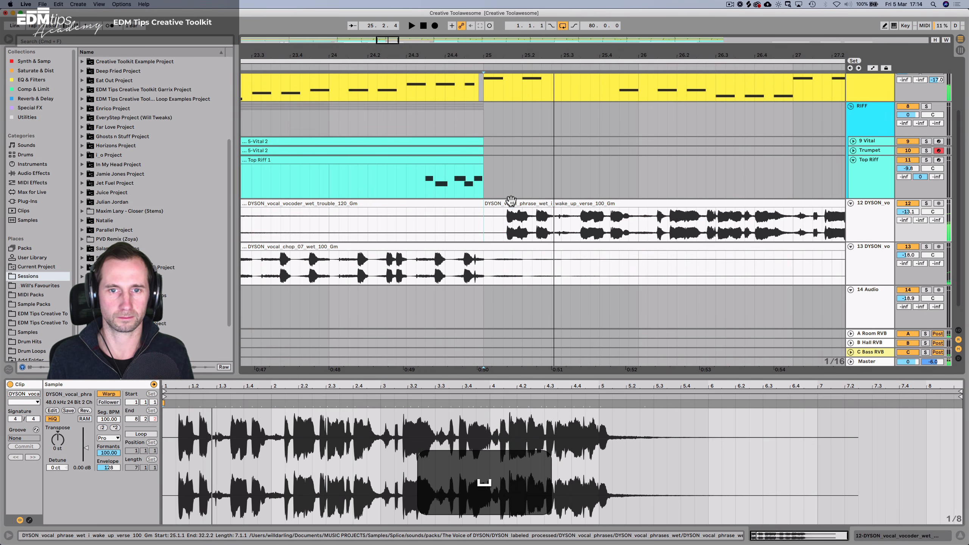
pyautogui.moveTo(512, 203); pyautogui.dragTo(515, 201)
pyautogui.press('space')
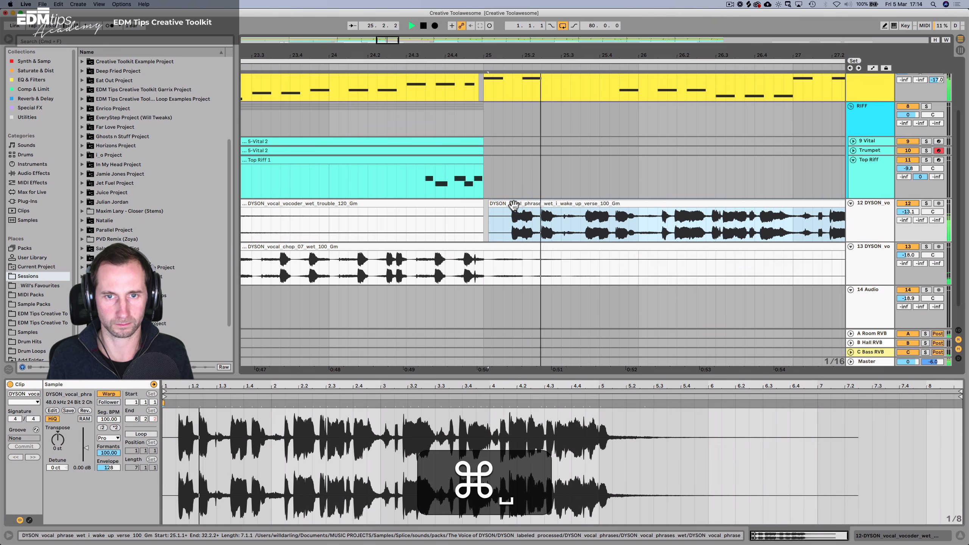
pyautogui.press('space')
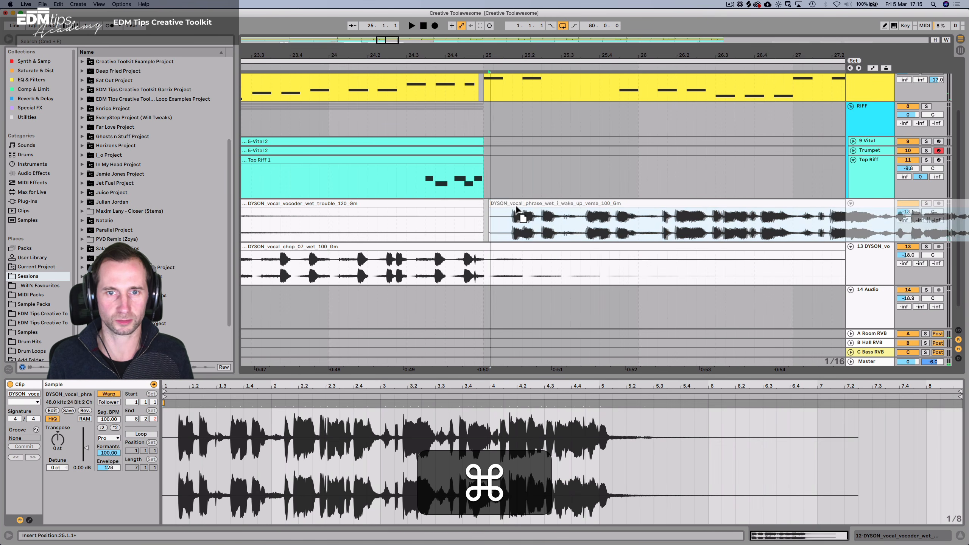
pyautogui.click(514, 205)
pyautogui.click(469, 220)
pyautogui.press('space')
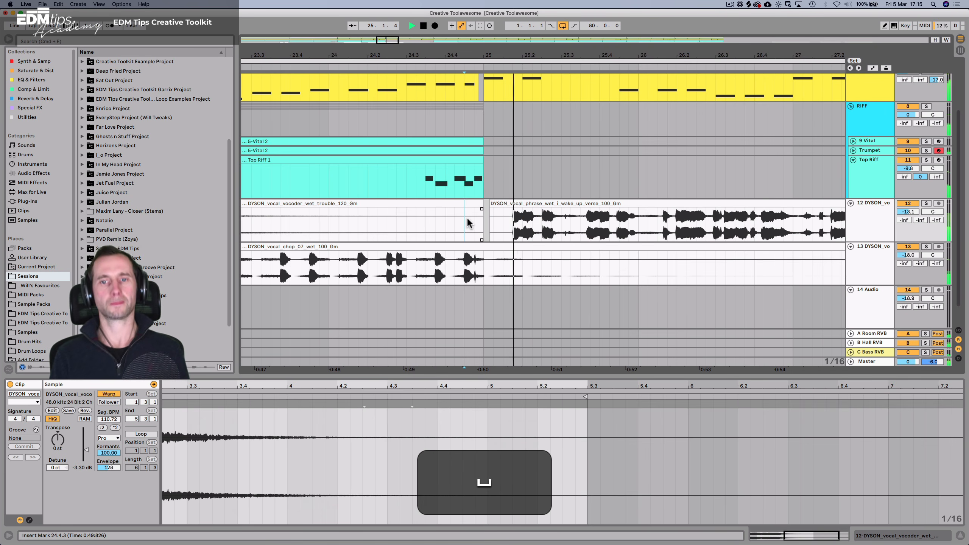
# Listen to the nudged i_wake_up_verse phrase from the end of bar 24 to check its timing against the beat.
pyautogui.moveTo(636, 57); pyautogui.dragTo(378, 57)
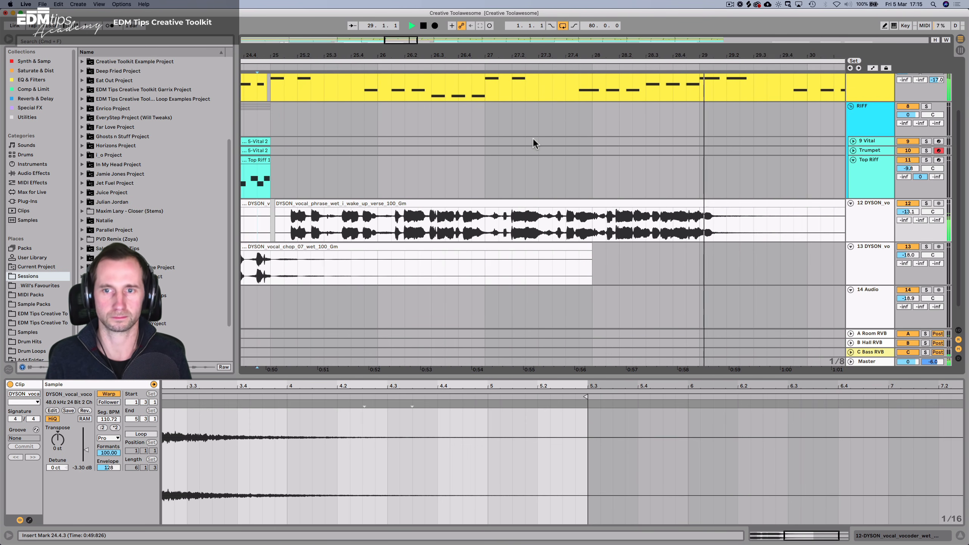
pyautogui.press('space')
pyautogui.moveTo(547, 56); pyautogui.dragTo(497, 56)
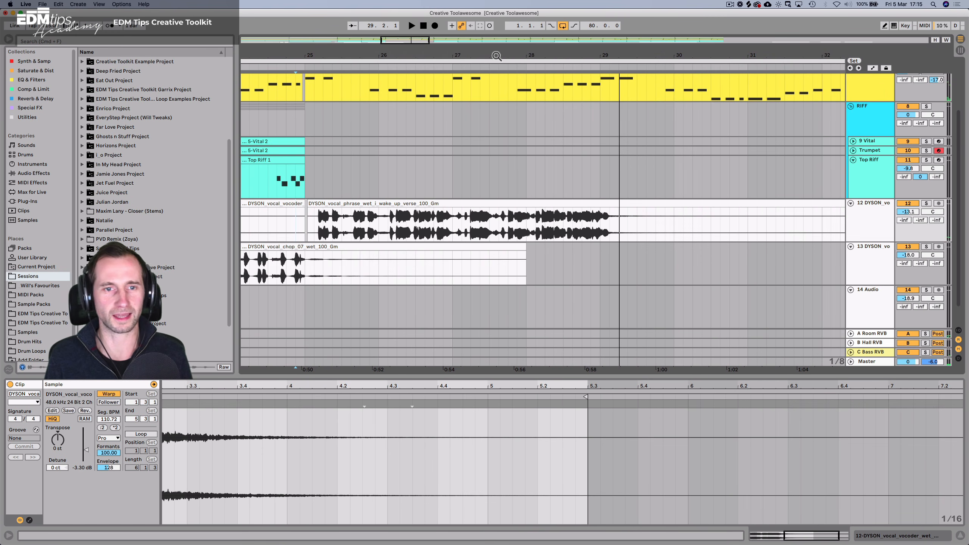
pyautogui.click(287, 64)
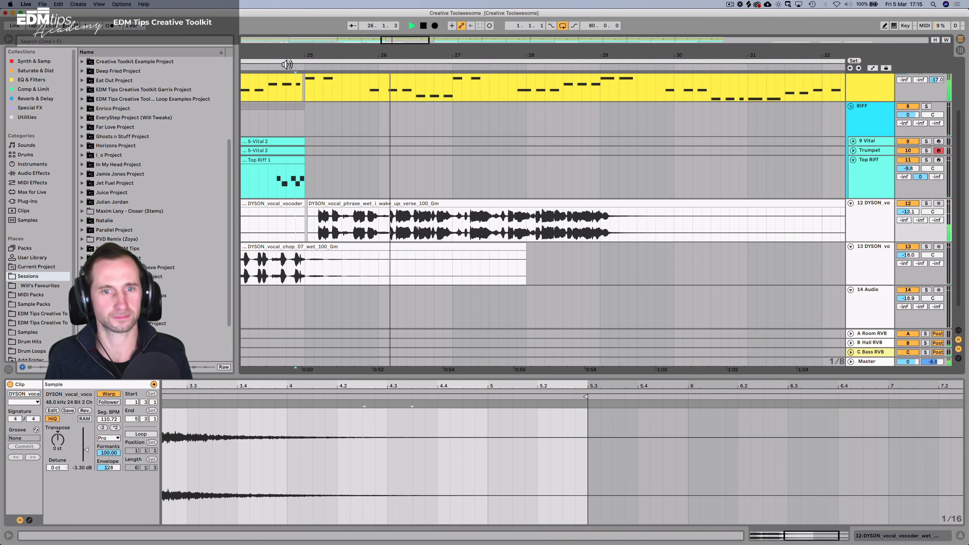
pyautogui.moveTo(312, 52); pyautogui.dragTo(325, 56)
pyautogui.press('space')
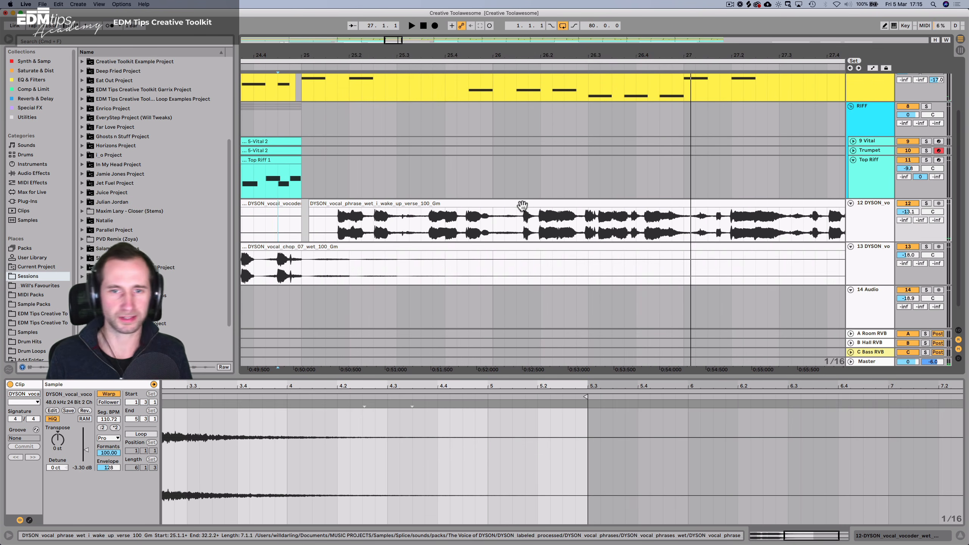
# Add warp markers around the second syllable of sample bar 2 in i_wake_up_verse and pull it slightly earlier, just before 2.1.4.
pyautogui.click(522, 207)
pyautogui.press('space')
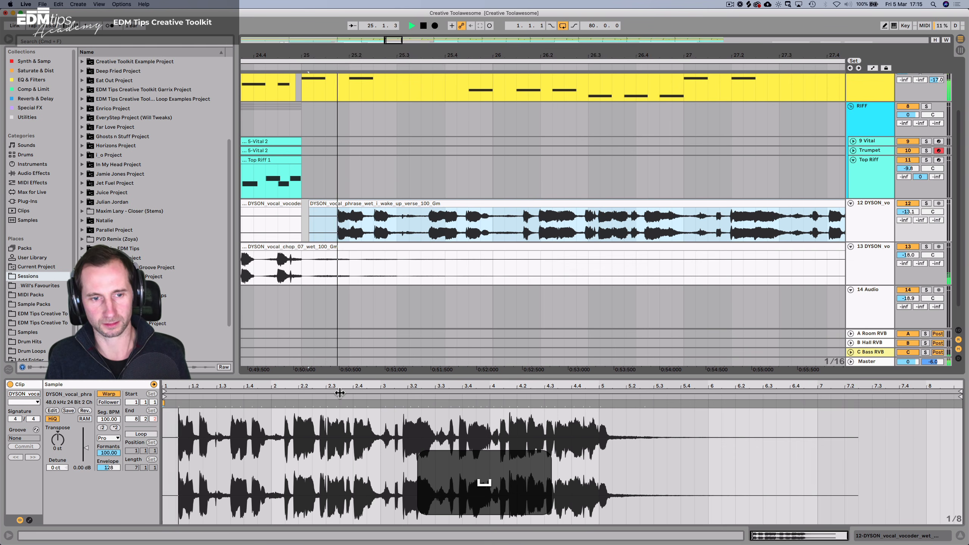
pyautogui.moveTo(290, 389); pyautogui.dragTo(296, 405)
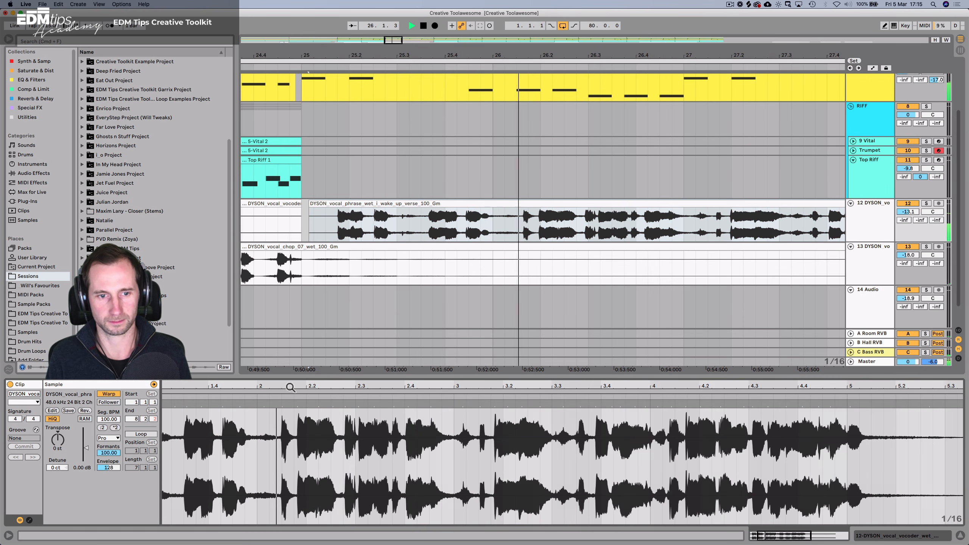
pyautogui.press('space')
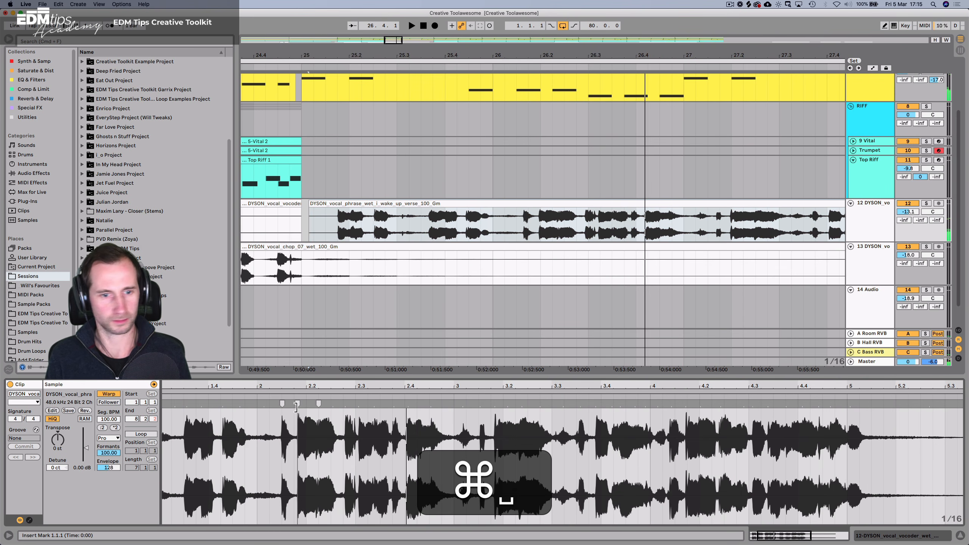
pyautogui.moveTo(296, 405); pyautogui.dragTo(293, 408)
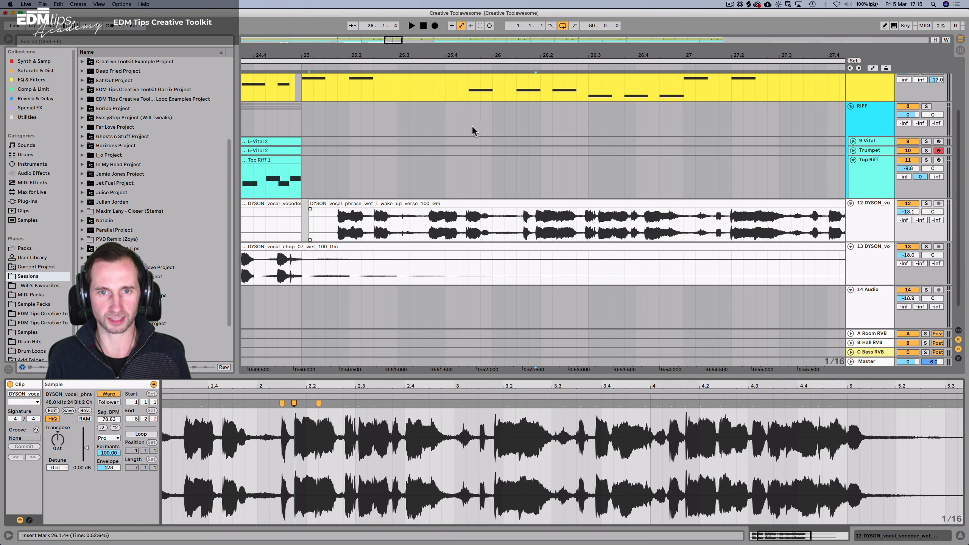
# Play the warped phrase from around 26.3 and add a warp marker just after 3.1.1 in the sample.
pyautogui.click(621, 66)
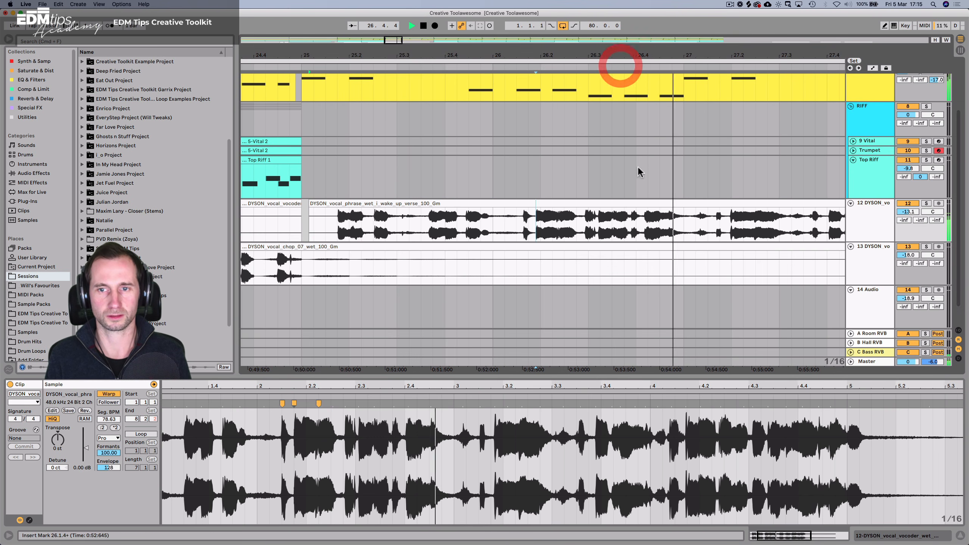
pyautogui.press('space')
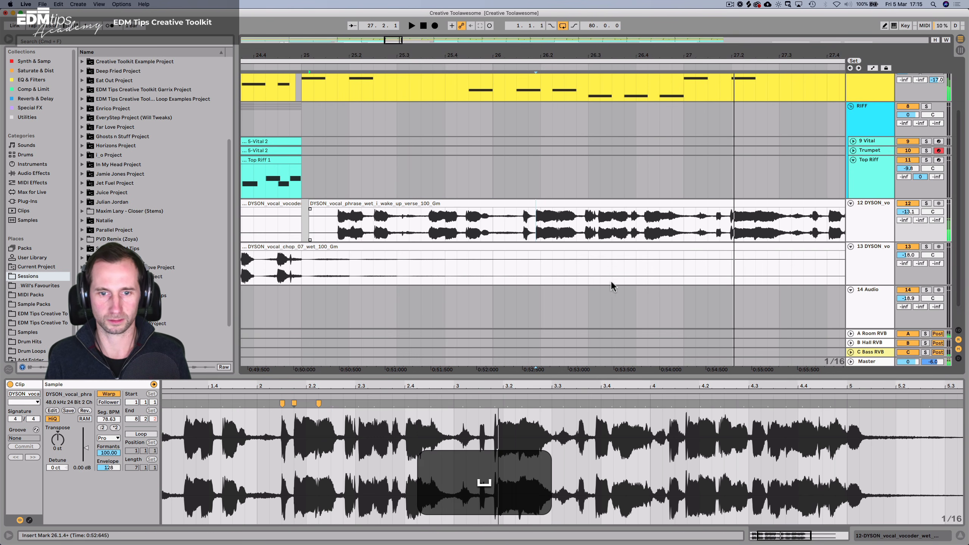
pyautogui.doubleClick(463, 404)
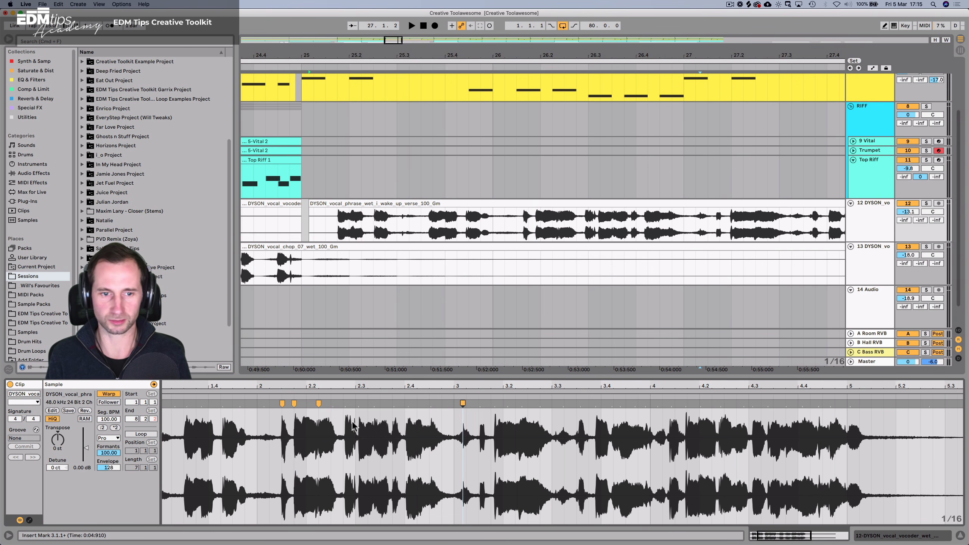
# Loop bar 26 from 26.1.1 to 27.1.1 and listen to the vocal's timing against the beat.
pyautogui.press('space')
pyautogui.moveTo(494, 221); pyautogui.dragTo(682, 219)
pyautogui.press('super+l')
pyautogui.press('super+space')
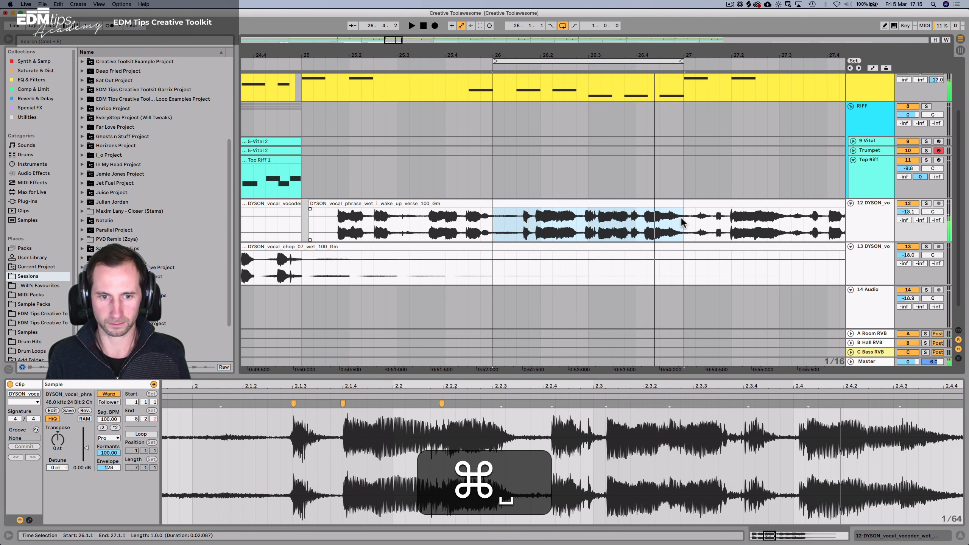
pyautogui.press('space')
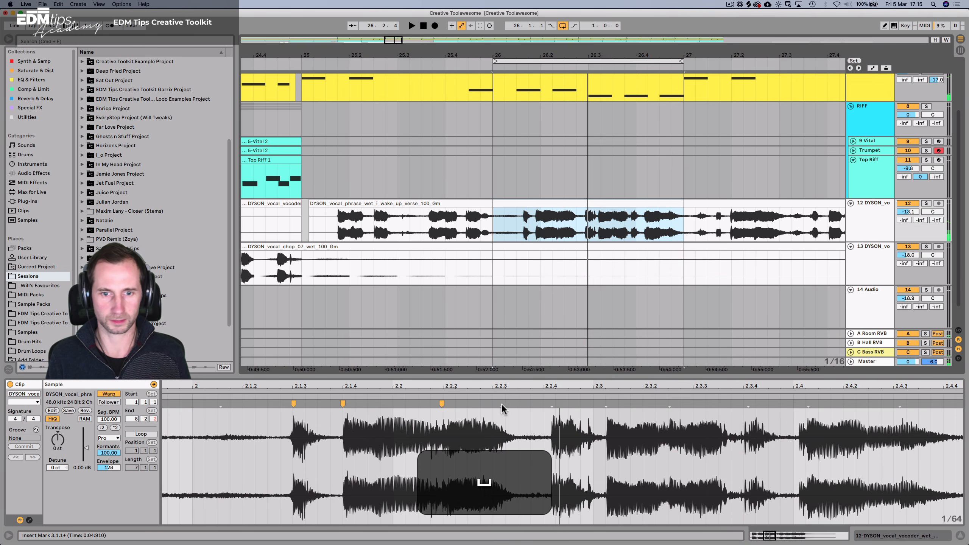
# Pull the warp marker just before 2.2.2 slightly earlier and check its timing with playback.
pyautogui.moveTo(440, 402); pyautogui.dragTo(428, 402)
pyautogui.press('space')
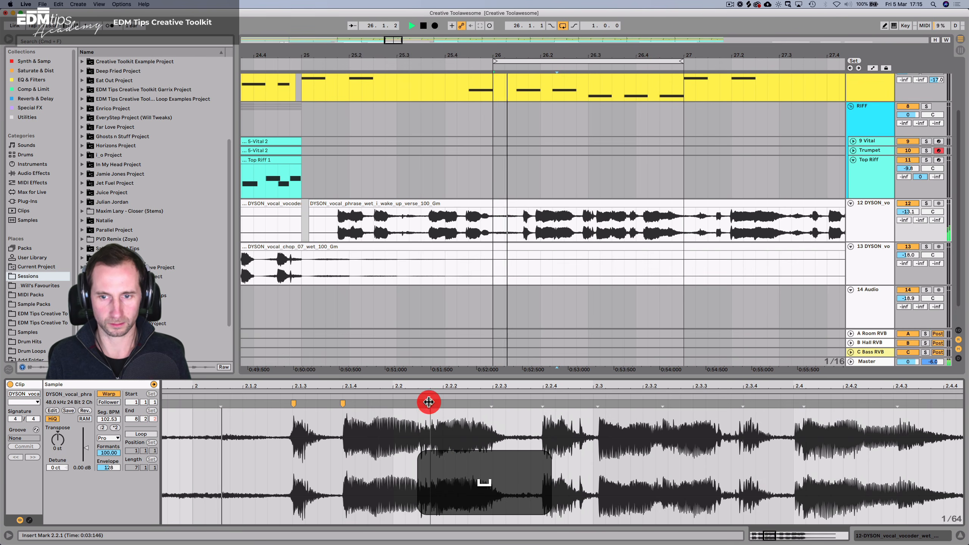
pyautogui.press('space')
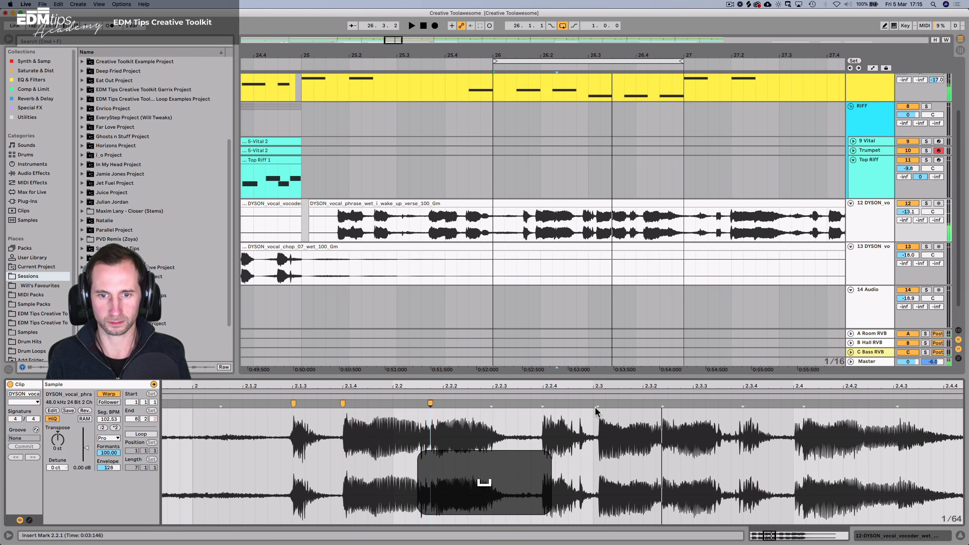
# Add a warp marker on the syllable near 2.2.4 and pull it earlier, between 2.2.3 and 2.2.4, checking it with playback.
pyautogui.doubleClick(542, 404)
pyautogui.press('space')
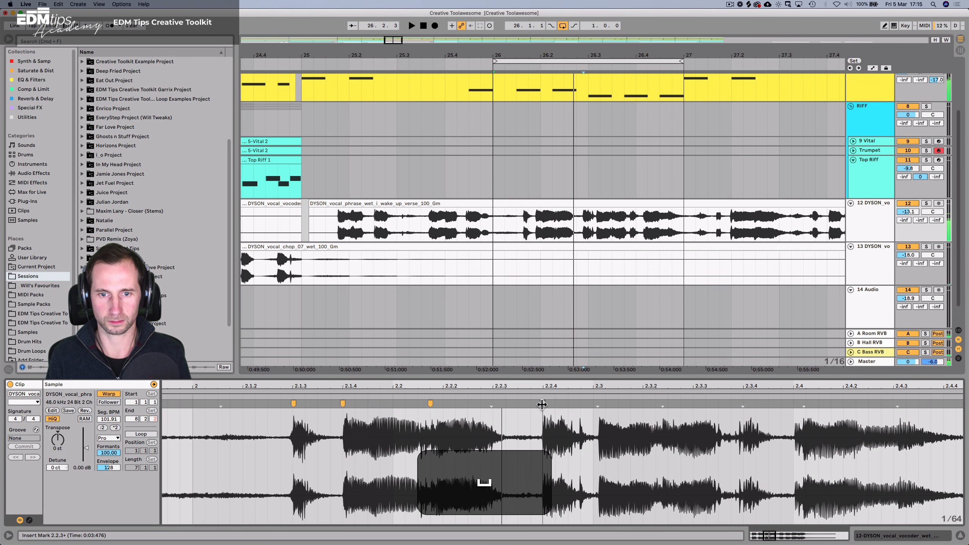
pyautogui.moveTo(543, 405); pyautogui.dragTo(519, 404)
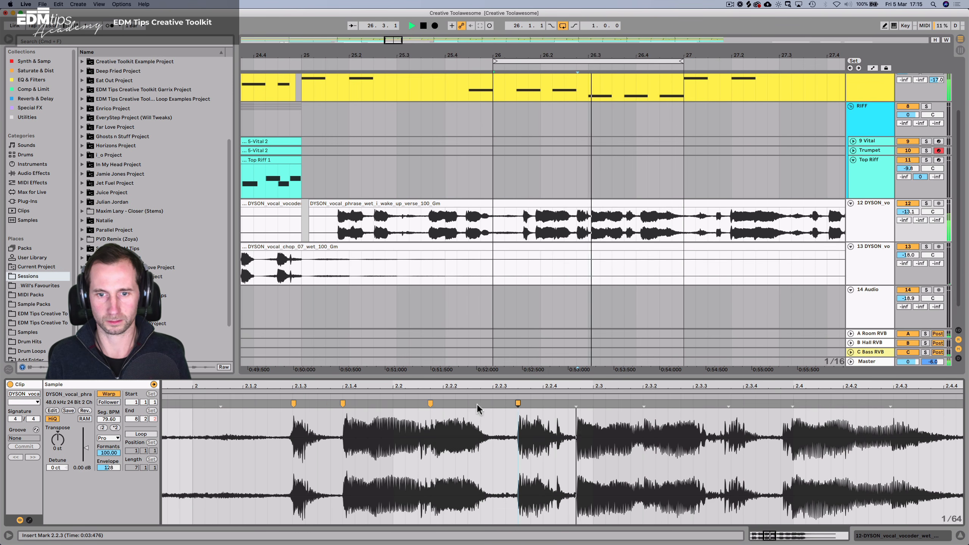
pyautogui.press('space')
pyautogui.press('space')
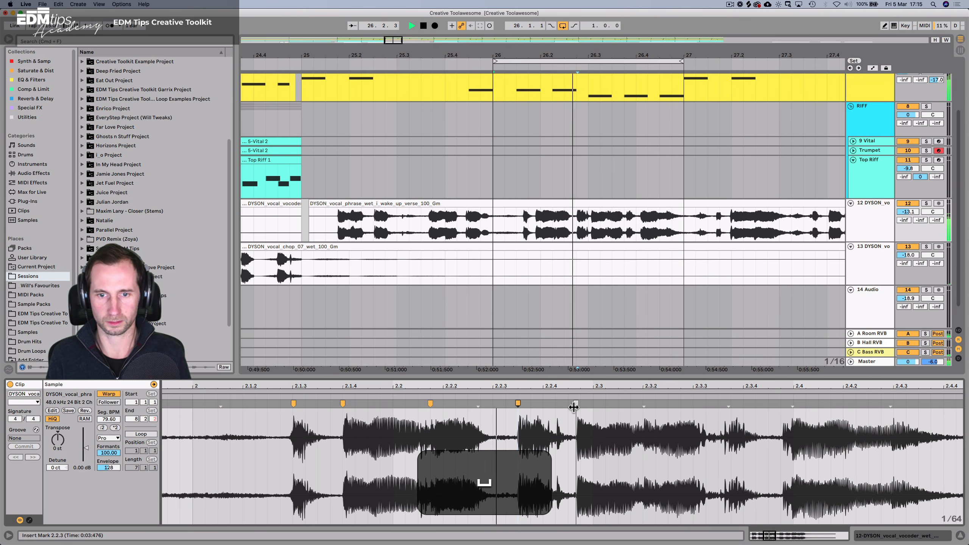
# Nudge the next syllable, between 2.2.4 and 2.3, slightly earlier with a warp marker and audition it.
pyautogui.moveTo(575, 406); pyautogui.dragTo(569, 405)
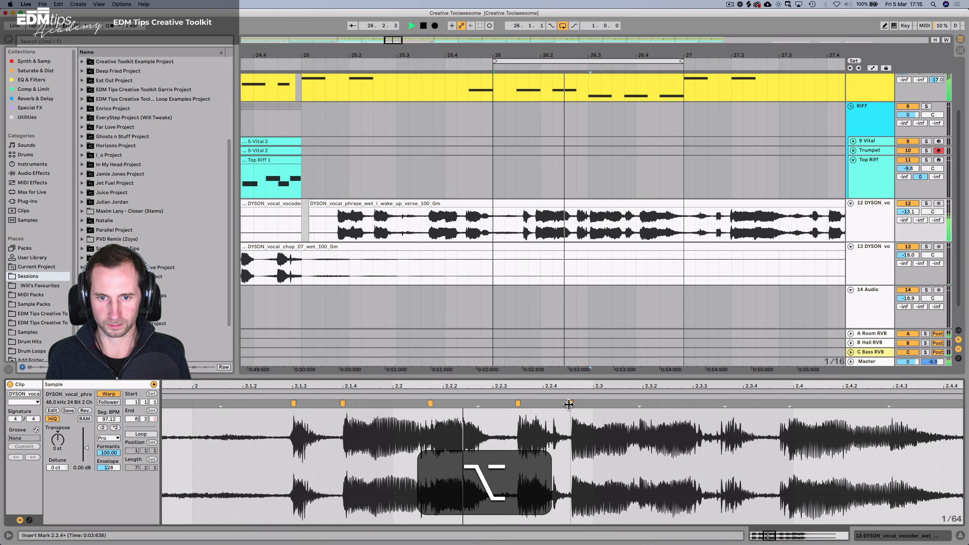
pyautogui.keyDown('alt'); pyautogui.click(569, 405); pyautogui.keyUp('alt')
pyautogui.hotkey('alt', 'space')
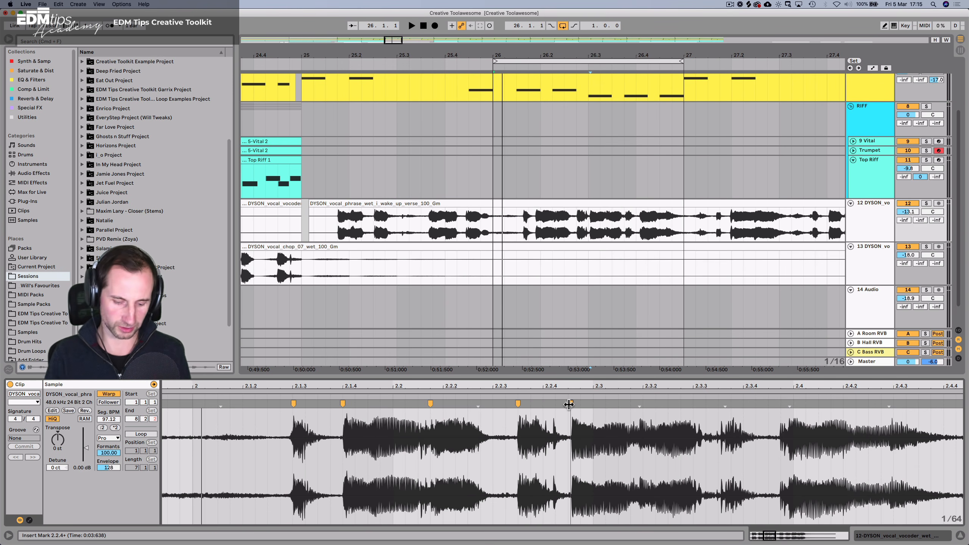
# Turn off looping and listen to the rest of the i_wake_up_verse phrase up to bar 28.
pyautogui.moveTo(481, 57); pyautogui.dragTo(482, 56)
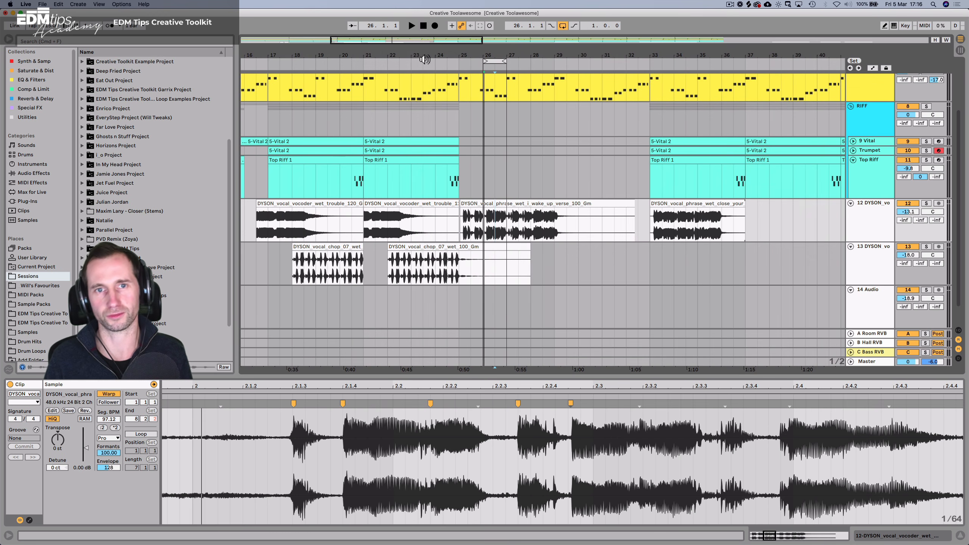
pyautogui.click(563, 25)
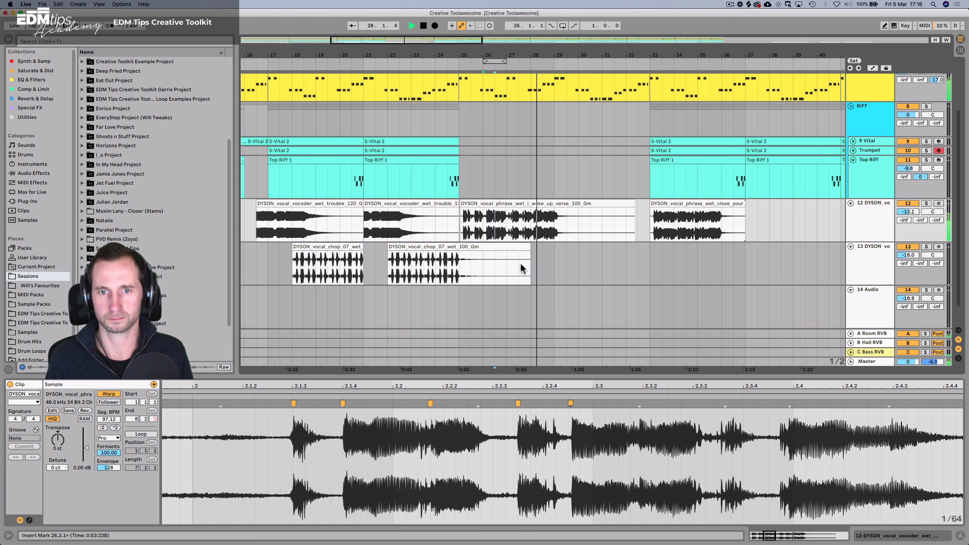
pyautogui.click(536, 220)
pyautogui.press('space')
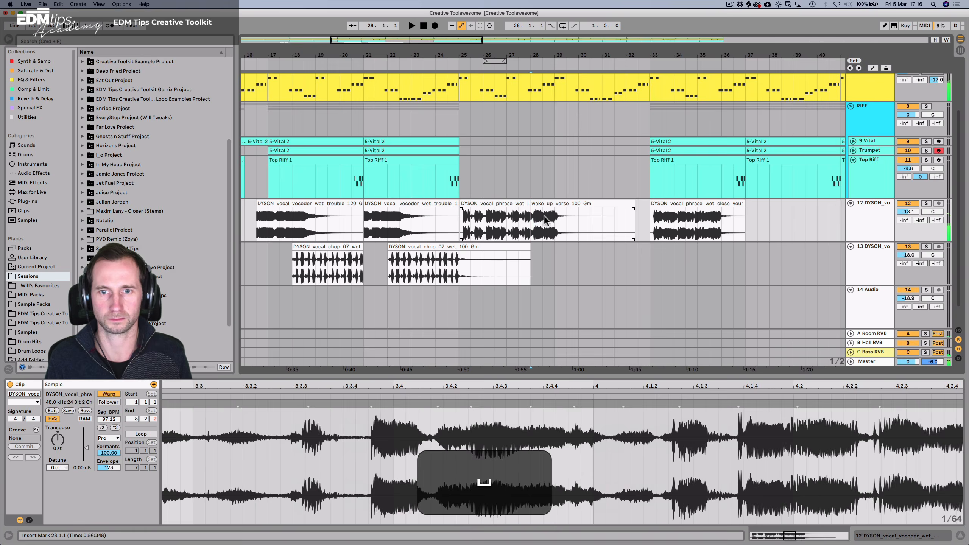
# Loop the end of the i_wake_up_verse phrase from 28.1.1 for a length of 1.2.0 and audition it.
pyautogui.moveTo(545, 216); pyautogui.dragTo(564, 216)
pyautogui.press('super+l')
pyautogui.click(559, 202)
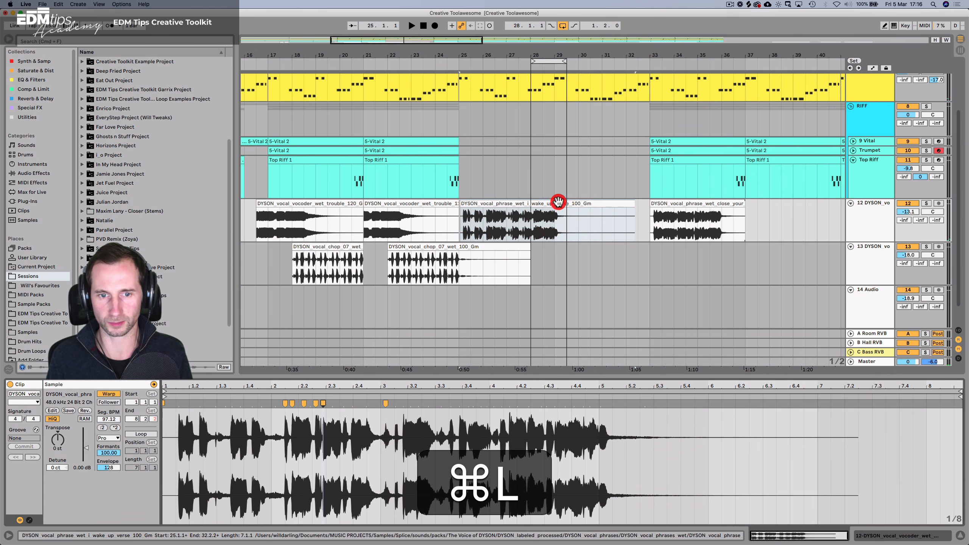
pyautogui.press('space')
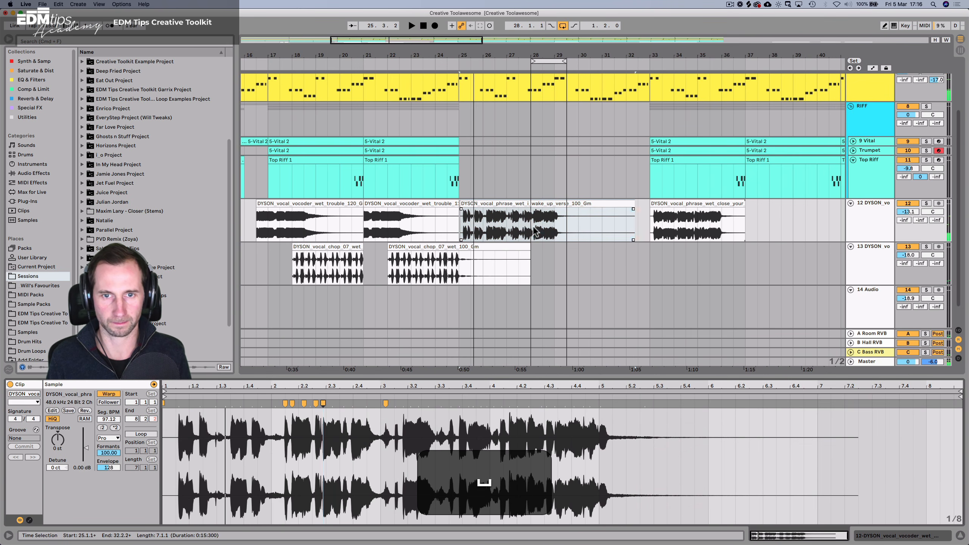
pyautogui.click(534, 231)
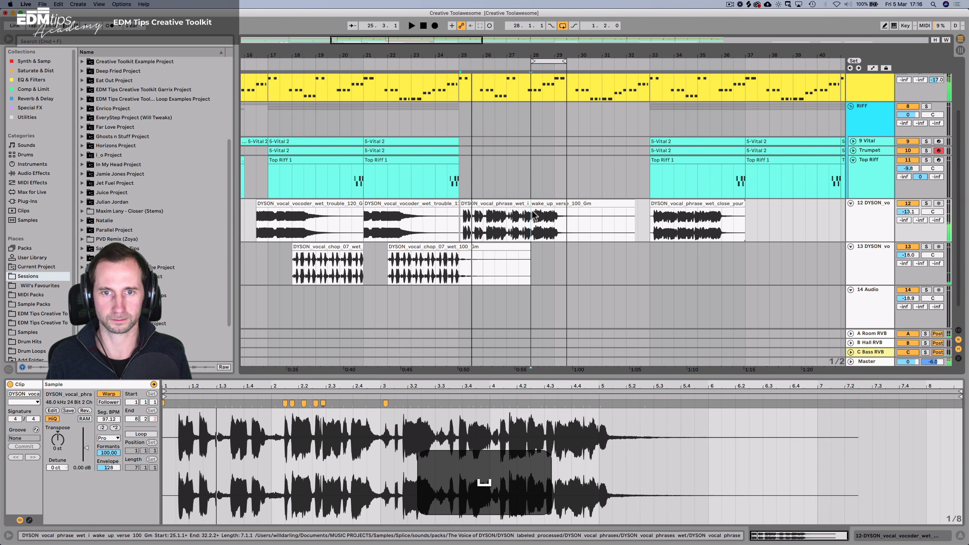
pyautogui.moveTo(533, 211); pyautogui.dragTo(564, 216)
pyautogui.press('space')
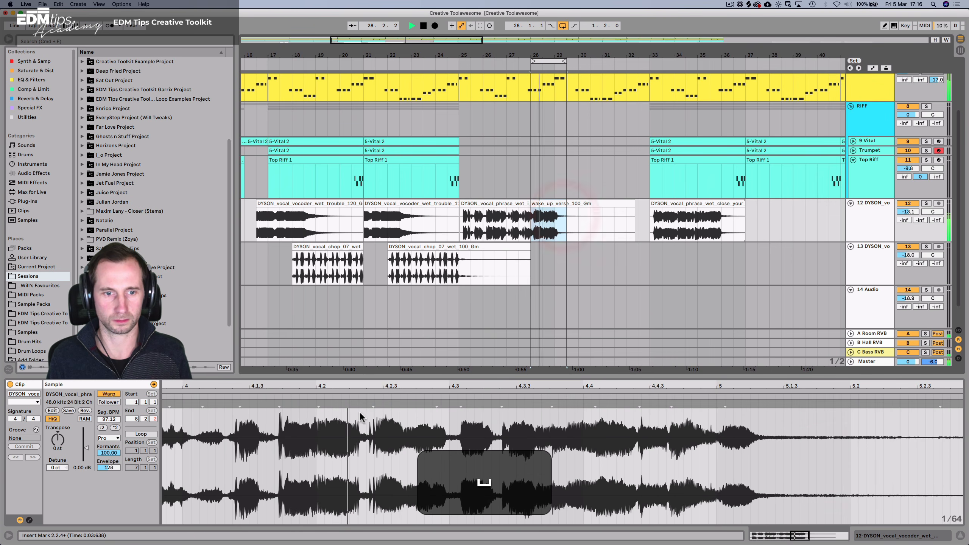
pyautogui.press('space')
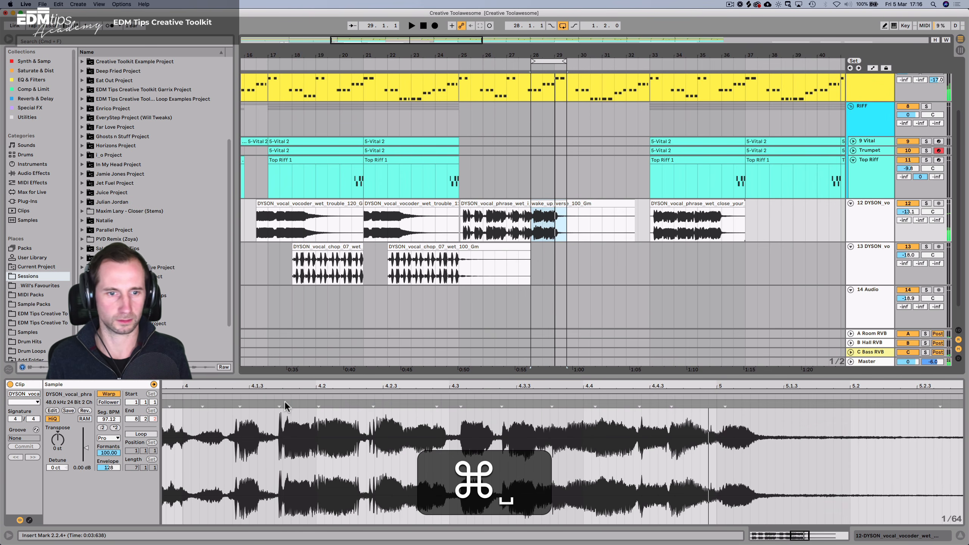
pyautogui.press('space')
# Warp the syllables at 4.1.3 and 4.2.2 of the sample slightly earlier, checking the timing with playback.
pyautogui.moveTo(281, 404); pyautogui.dragTo(278, 403)
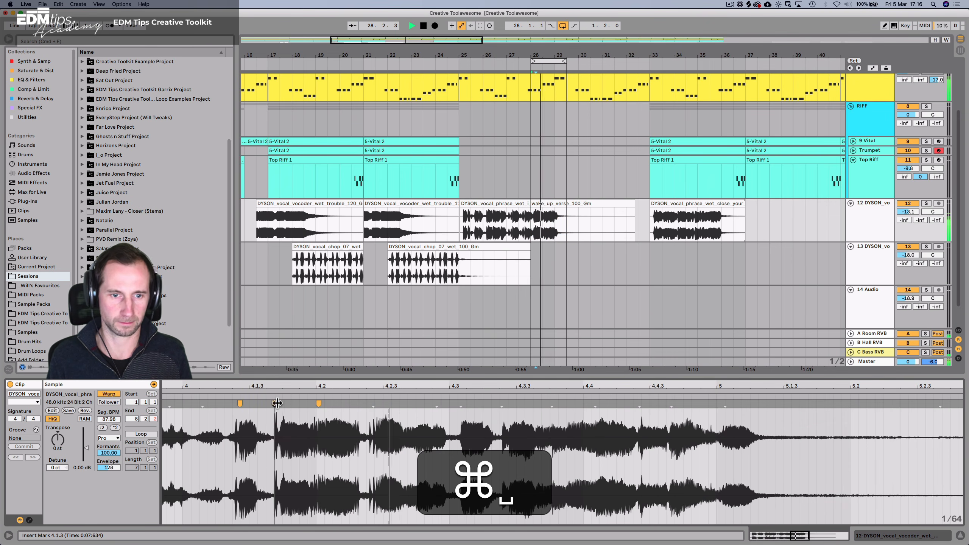
pyautogui.press('space')
pyautogui.moveTo(374, 403); pyautogui.dragTo(367, 404)
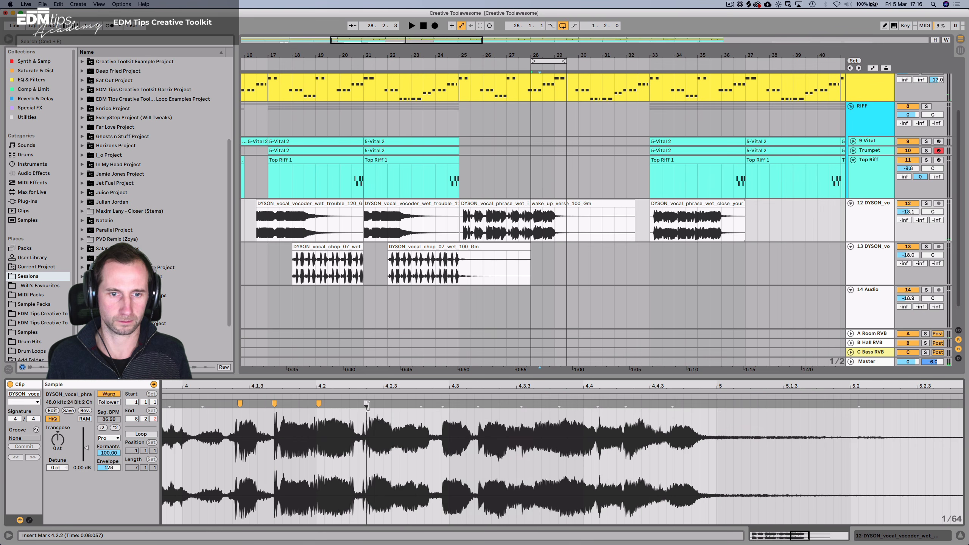
pyautogui.press('space')
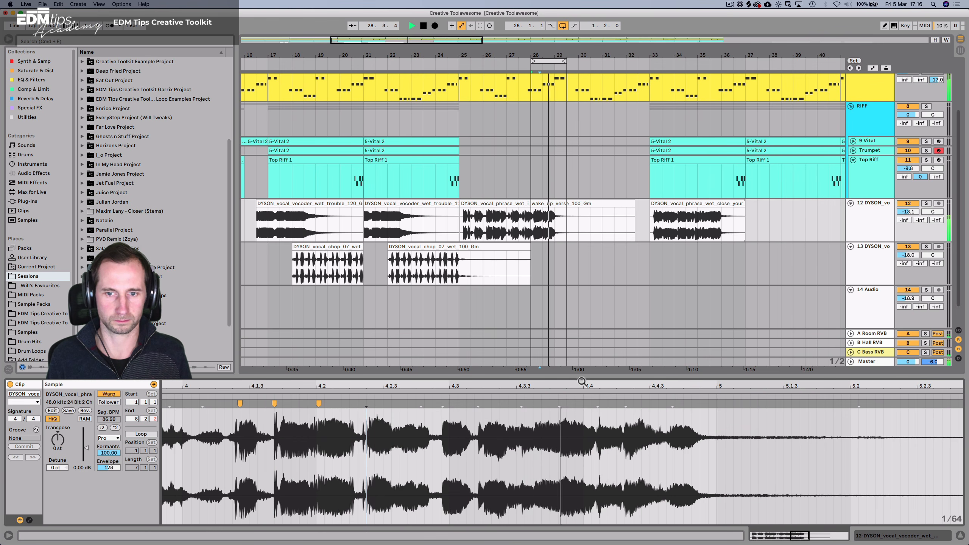
# Add warp markers around the phrase's last syllable and stretch it later, to just before sample bar 5.
pyautogui.press('space')
pyautogui.moveTo(672, 403); pyautogui.dragTo(709, 403)
pyautogui.press('space')
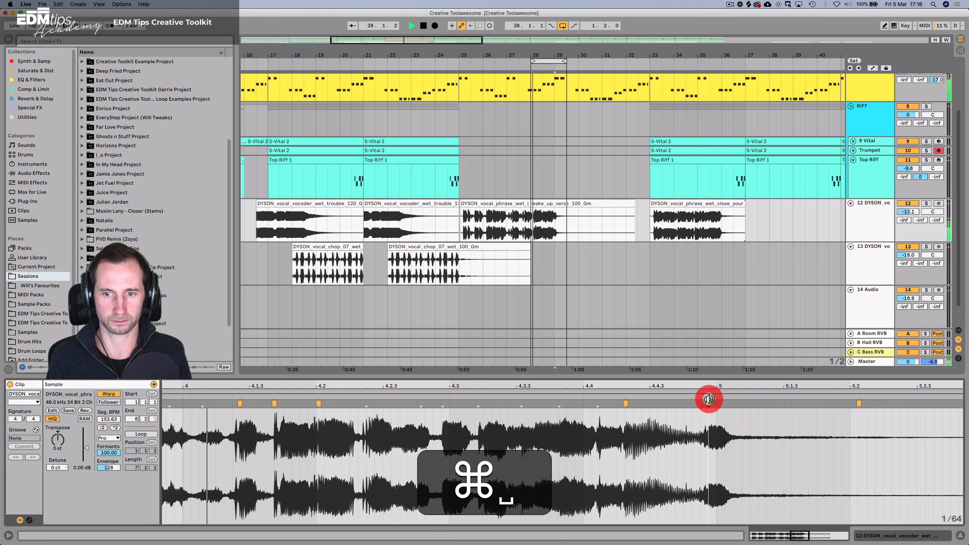
# Remove the warp marker before the last syllable, pull the final syllable's marker back to 4.4.4, and audition the loop.
pyautogui.doubleClick(627, 403)
pyautogui.press('space')
pyautogui.press('space')
pyautogui.moveTo(709, 403); pyautogui.dragTo(689, 407)
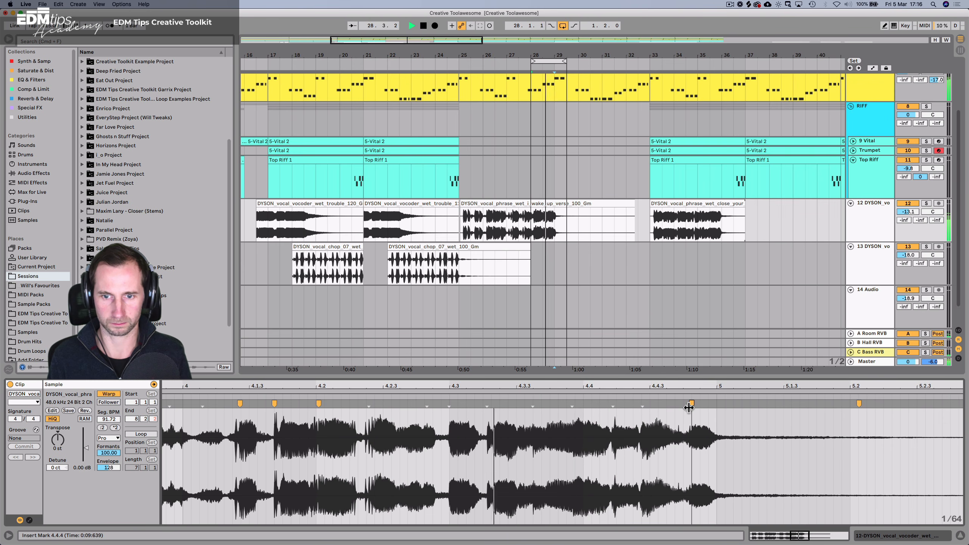
pyautogui.press('space')
pyautogui.press('space')
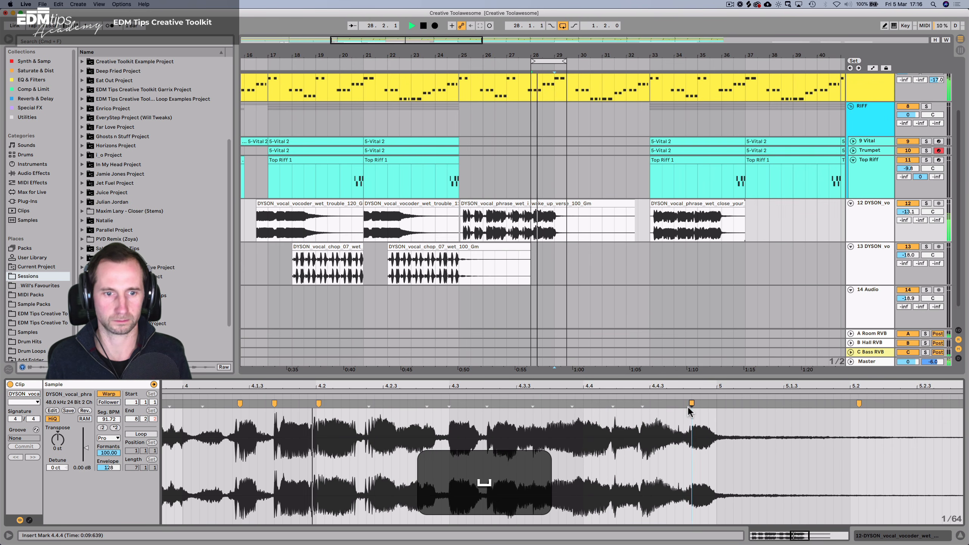
pyautogui.press('space')
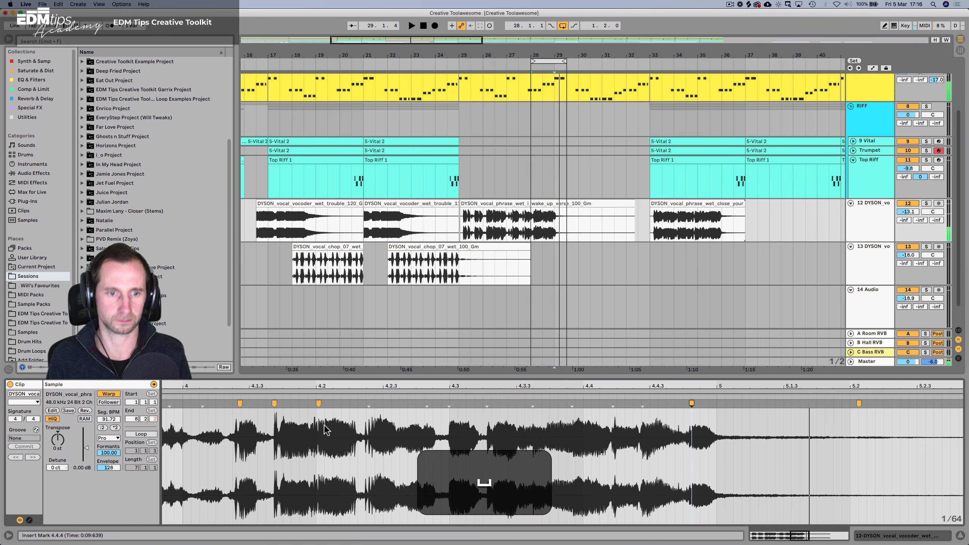
# Add warp markers on the transients around 4.1.1 and shift the syllable just after 4.1.2, checking it with playback.
pyautogui.keyDown('super'); pyautogui.doubleClick(240, 403); pyautogui.keyUp('super')
pyautogui.keyDown('super'); pyautogui.doubleClick(201, 404); pyautogui.keyUp('super')
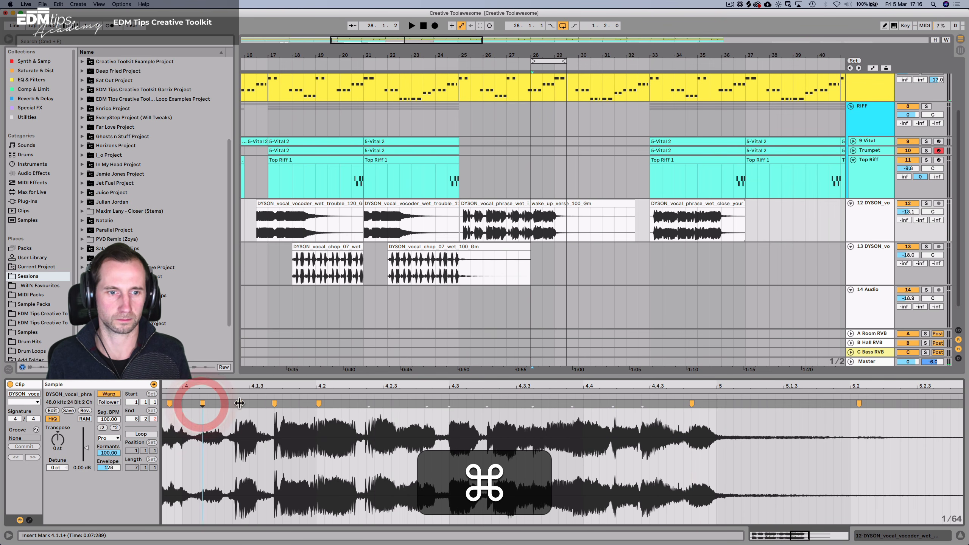
pyautogui.press('space')
pyautogui.moveTo(240, 403)
pyautogui.mouseDown()
pyautogui.moveTo(268, 404)
pyautogui.moveTo(259, 404)
pyautogui.mouseUp()
pyautogui.press('space')
pyautogui.press('space')
# Remove the warp marker near 4.2 and retime the 4.1.3 syllable to just after the 4.1.3 grid line, using playback.
pyautogui.click(275, 403)
pyautogui.doubleClick(317, 404)
pyautogui.press('space')
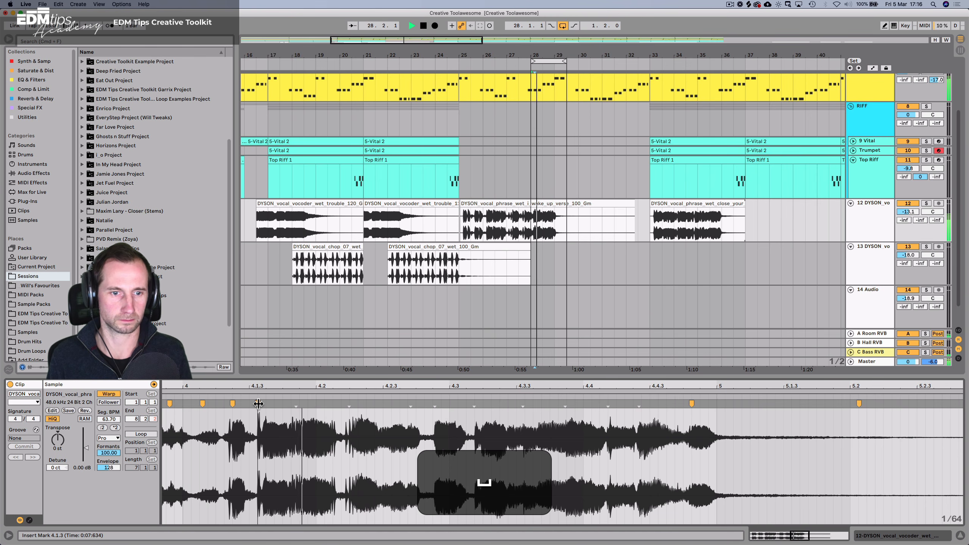
pyautogui.click(258, 403)
pyautogui.press('space')
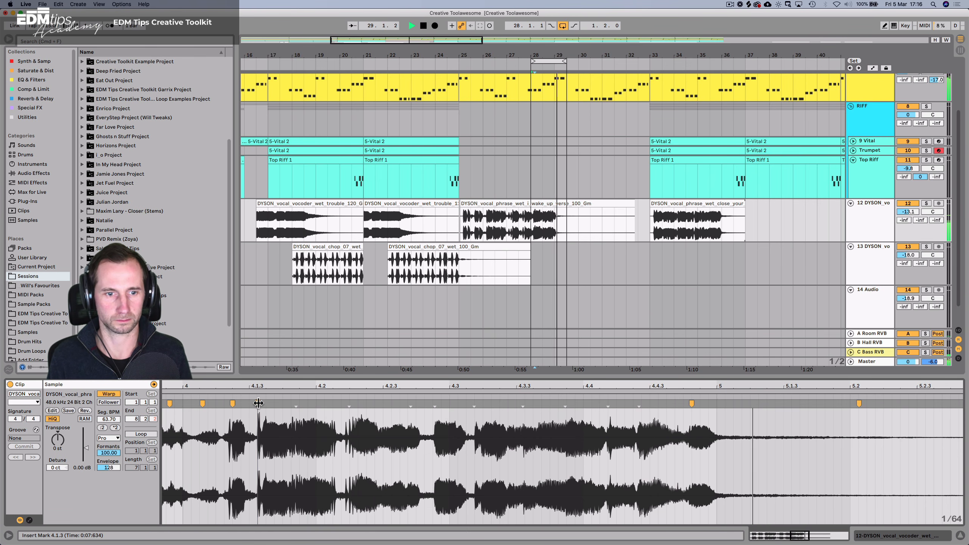
pyautogui.press('space')
pyautogui.moveTo(259, 404); pyautogui.dragTo(264, 403)
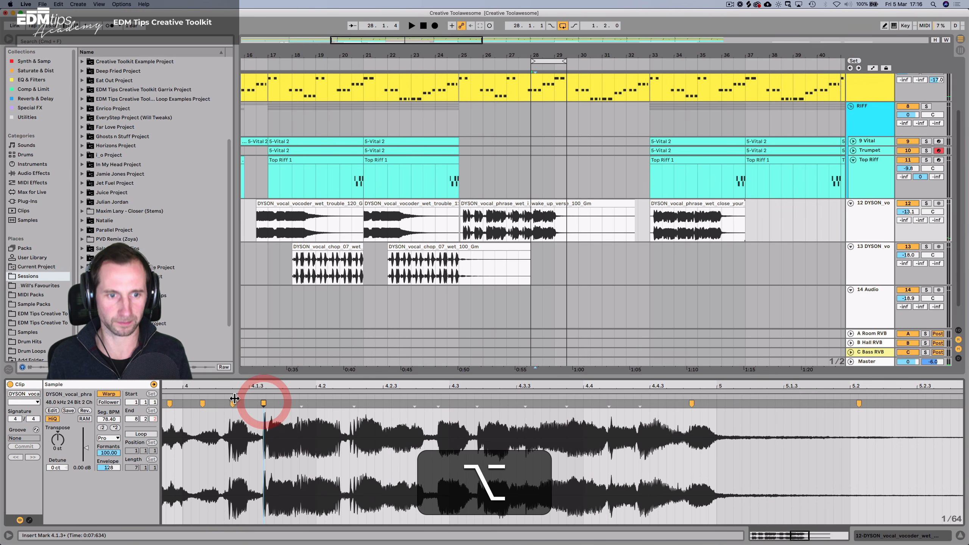
# Check the retimed phrase in the loop at bar 28, and audition the remaining DYSON vocal phrases on track 12 from bar 33 to bar 101.
pyautogui.press('space')
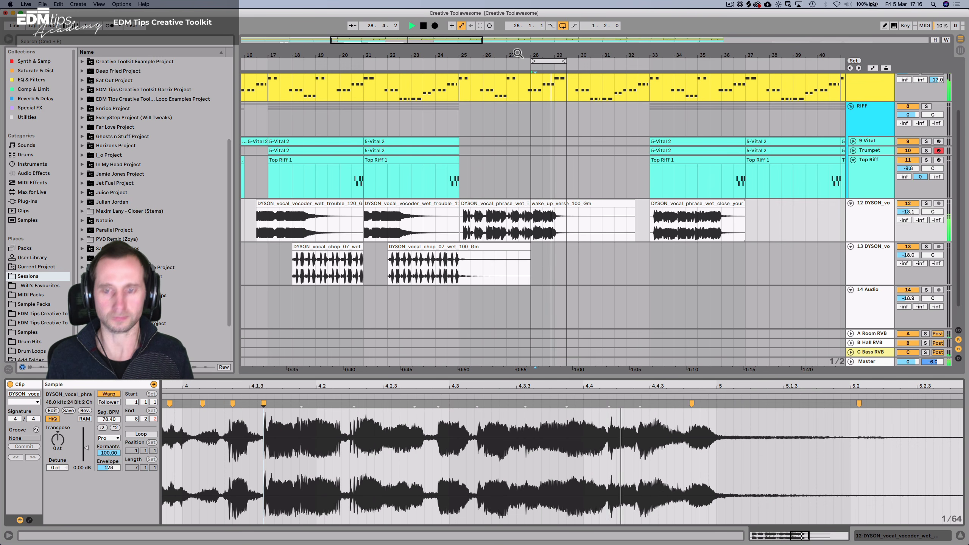
pyautogui.press('space')
pyautogui.moveTo(645, 55); pyautogui.dragTo(644, 15)
pyautogui.click(411, 219)
pyautogui.press('space')
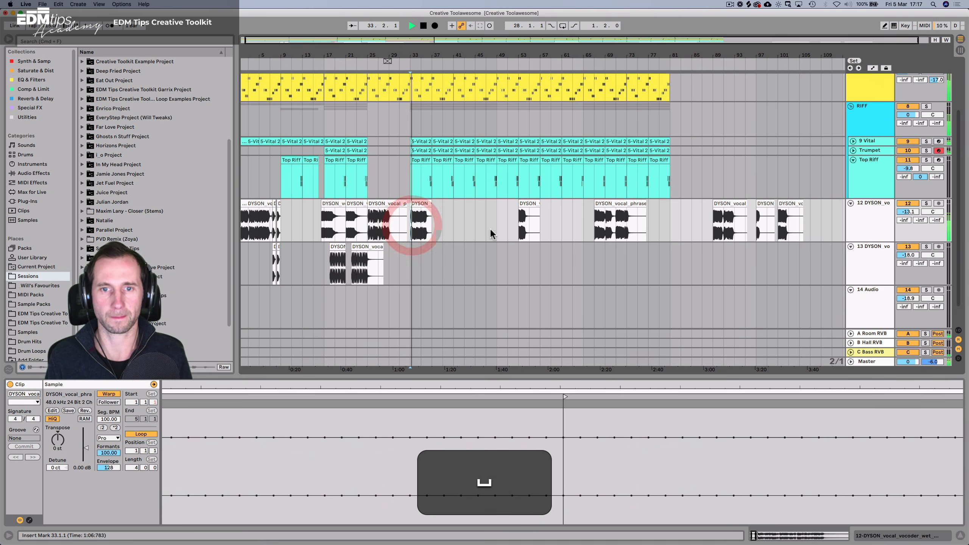
pyautogui.click(520, 224)
pyautogui.press('space')
pyautogui.press('space')
pyautogui.press('space')
pyautogui.click(595, 219)
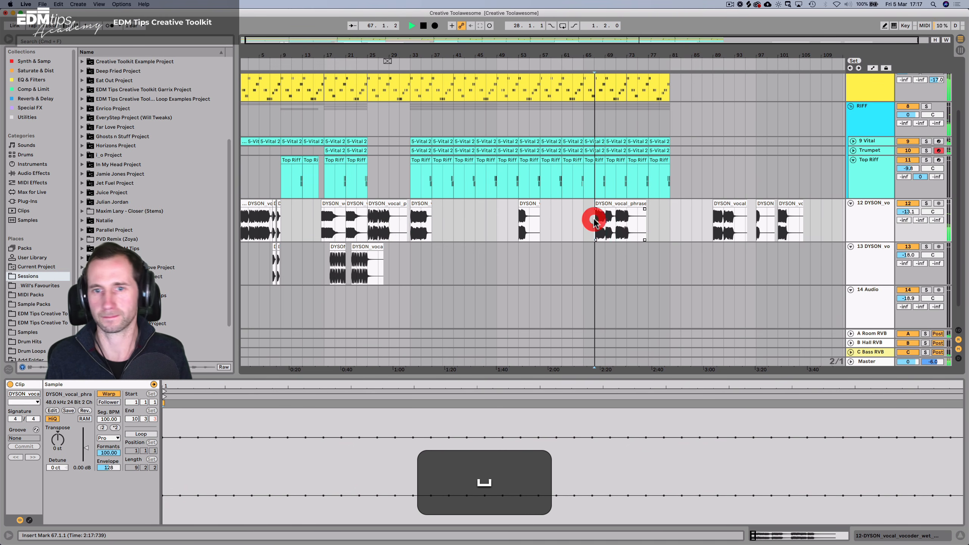
pyautogui.press('space')
pyautogui.press('space')
pyautogui.click(711, 223)
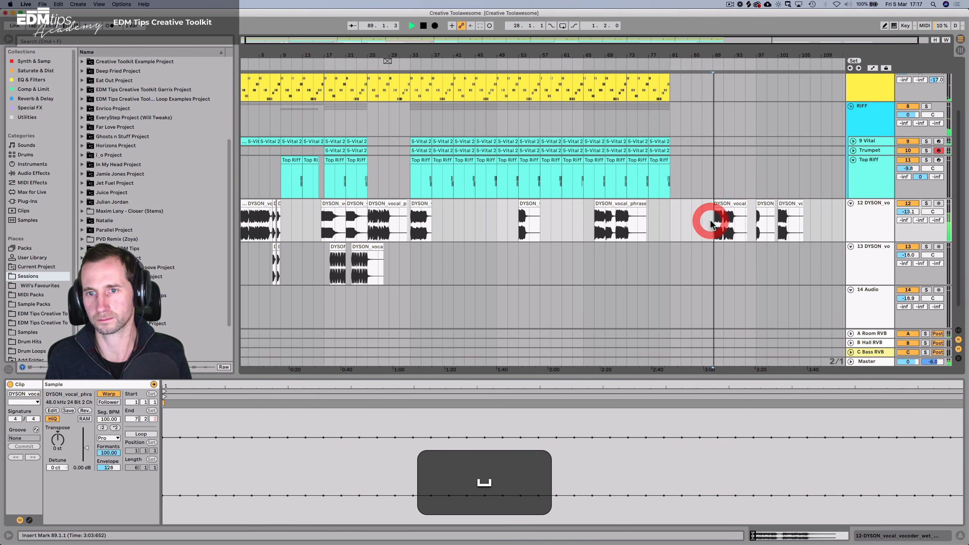
pyautogui.click(777, 219)
pyautogui.press('space')
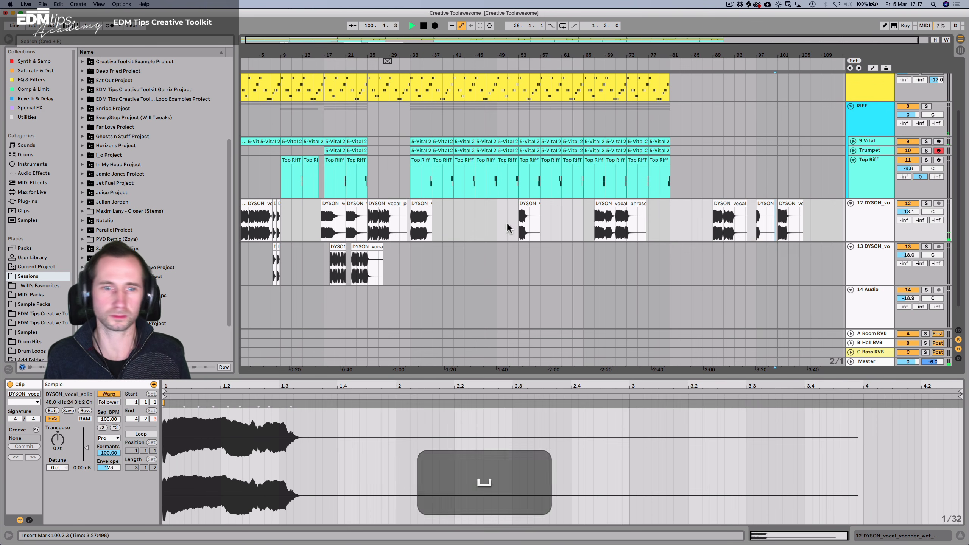
pyautogui.press('space')
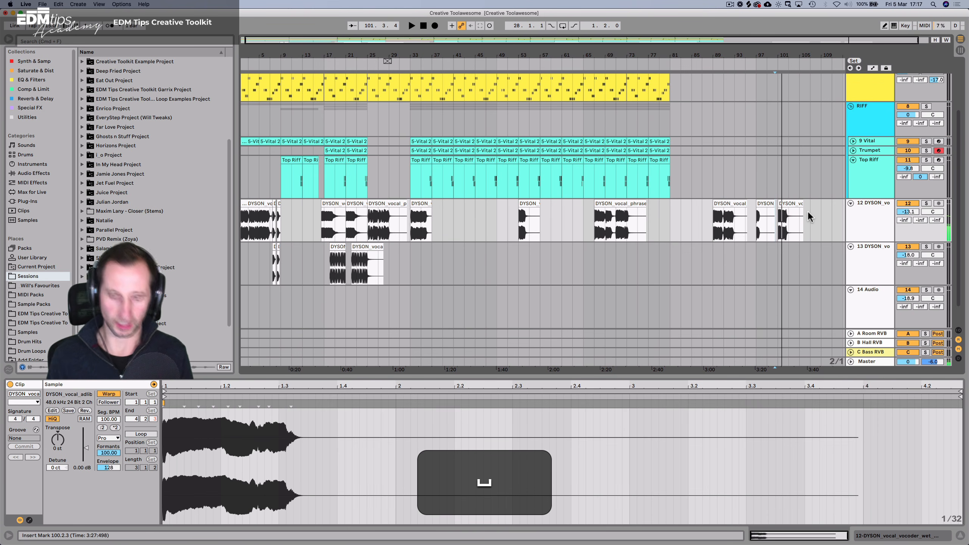
# Save the set, mark bar 107 on the vocal track, and switch to Splice.
pyautogui.press('super+s')
pyautogui.click(809, 215)
pyautogui.press('alt+super+space')
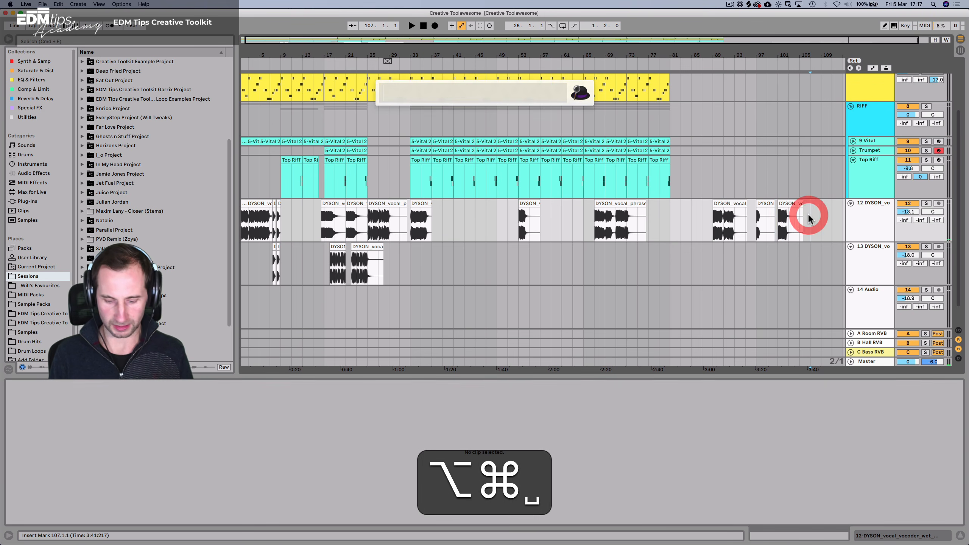
pyautogui.write('spli')
pyautogui.press('Return')
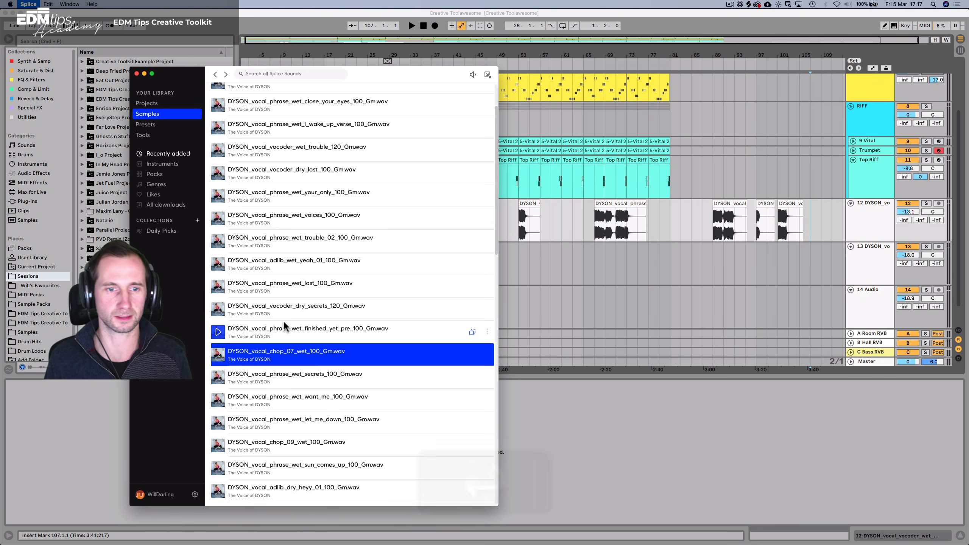
# Audition the recently added DYSON samples upward from DYSON_vocal_phrase_wet_finished_yet_pre_100_Gm.wav to DYSON_vocal_phrase_wet_live_like_this_verse_100_Gm.wav.
pyautogui.click(217, 332)
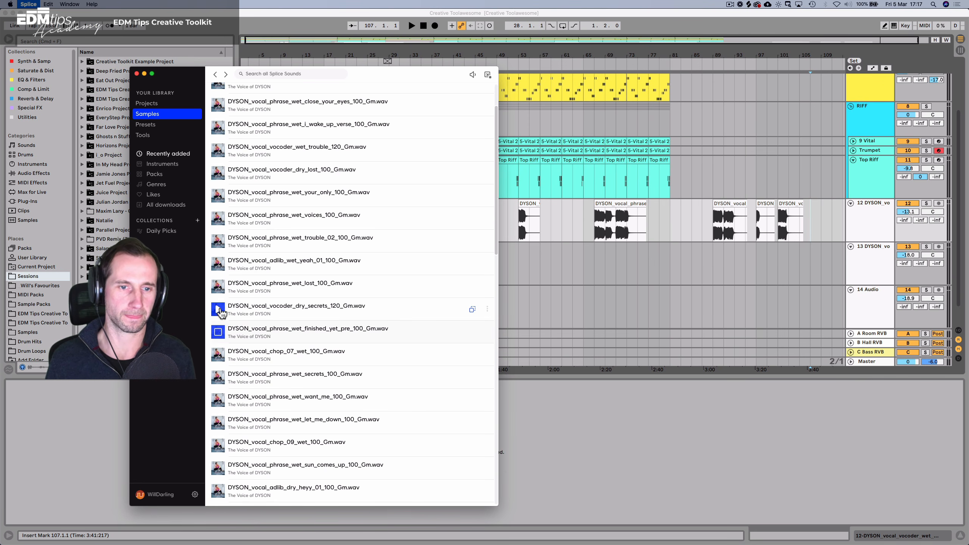
pyautogui.click(220, 306)
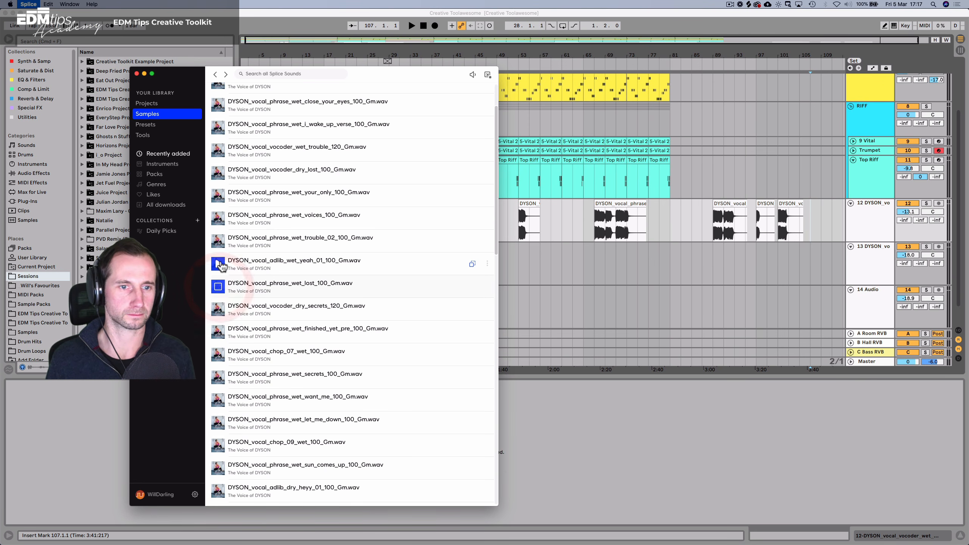
pyautogui.click(218, 240)
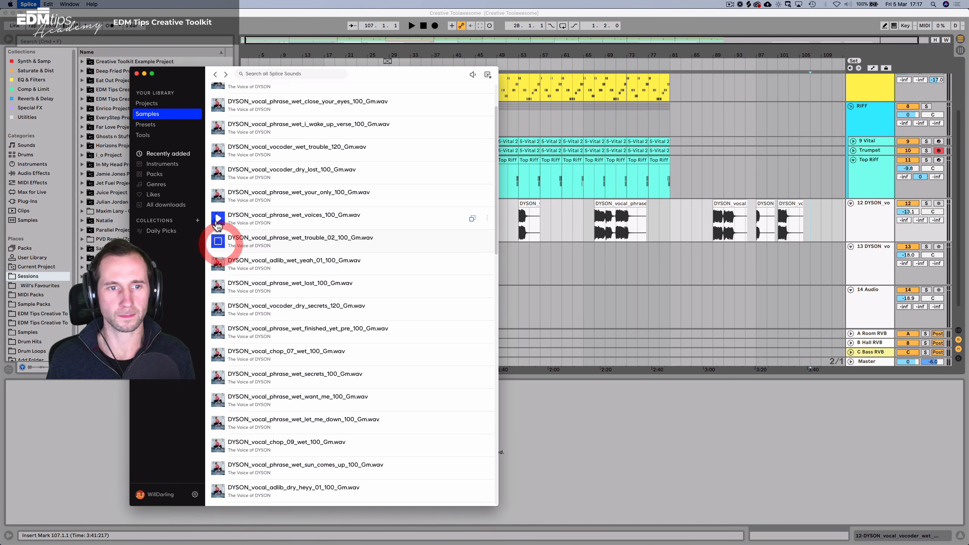
pyautogui.click(218, 220)
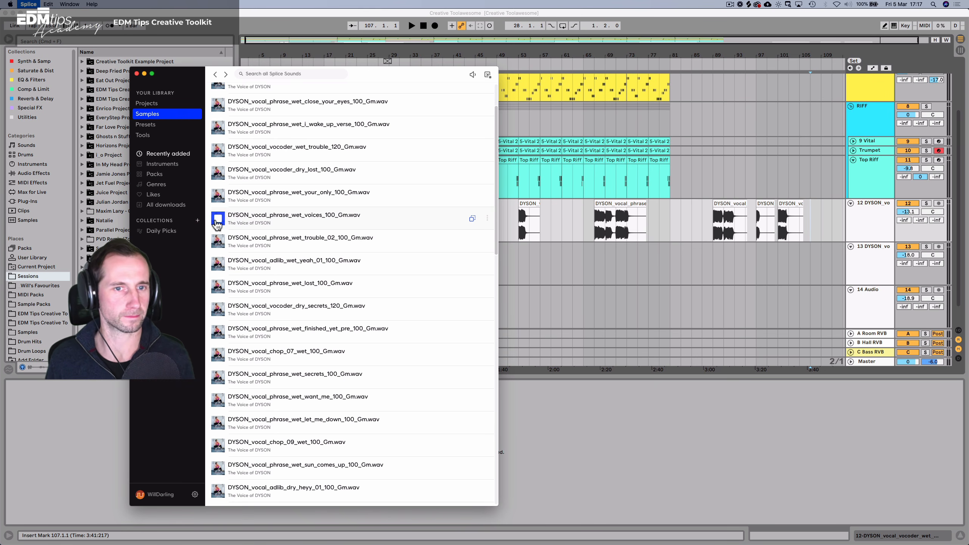
pyautogui.click(216, 198)
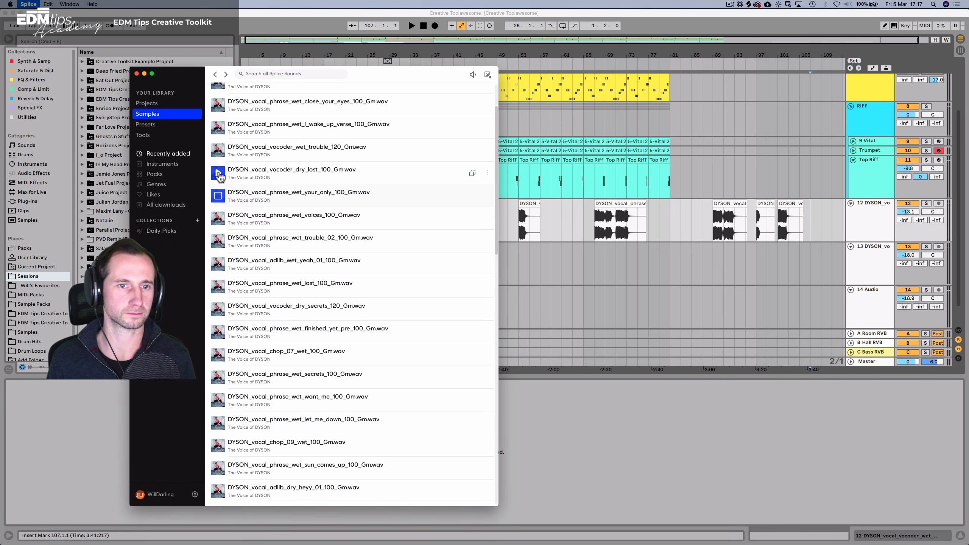
pyautogui.click(219, 150)
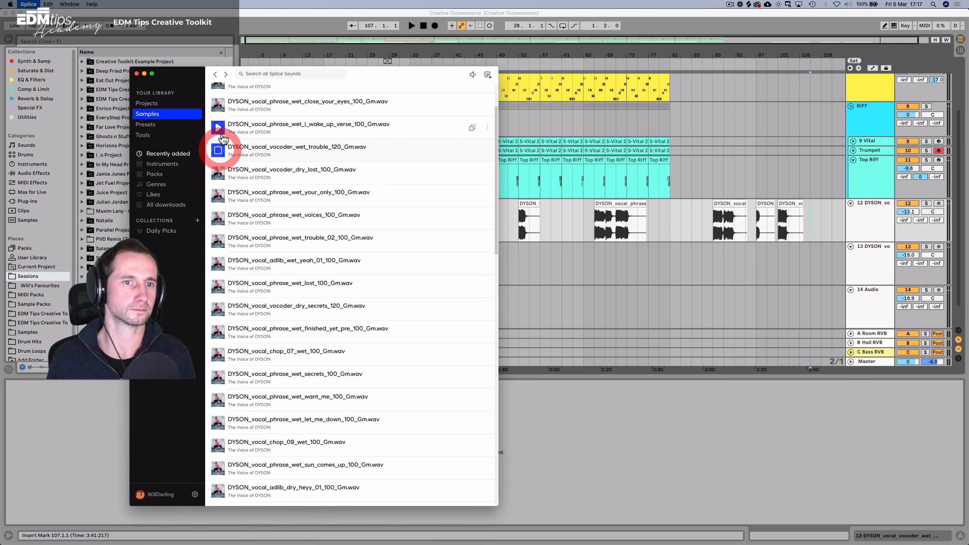
pyautogui.click(220, 132)
pyautogui.click(219, 104)
pyautogui.scroll(3, 222, 114)
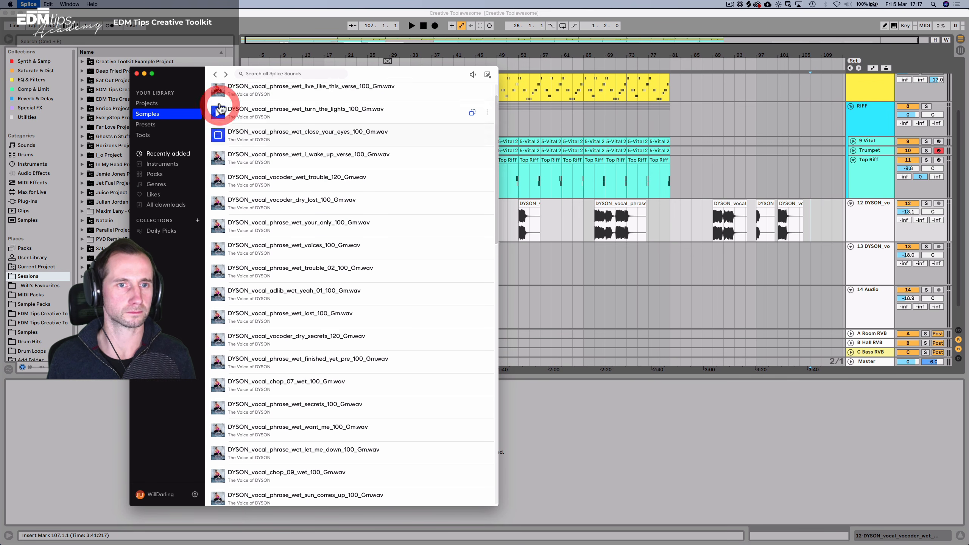
pyautogui.click(219, 144)
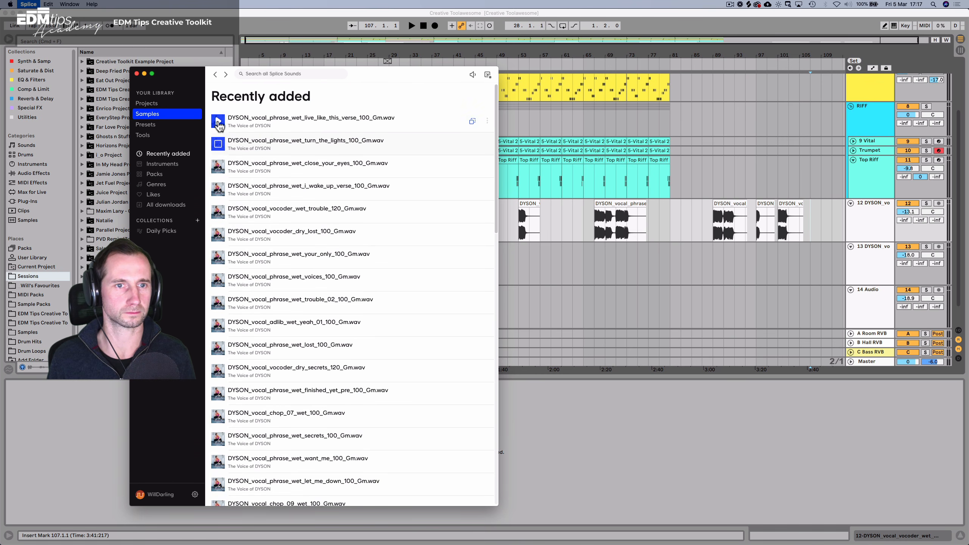
pyautogui.click(218, 122)
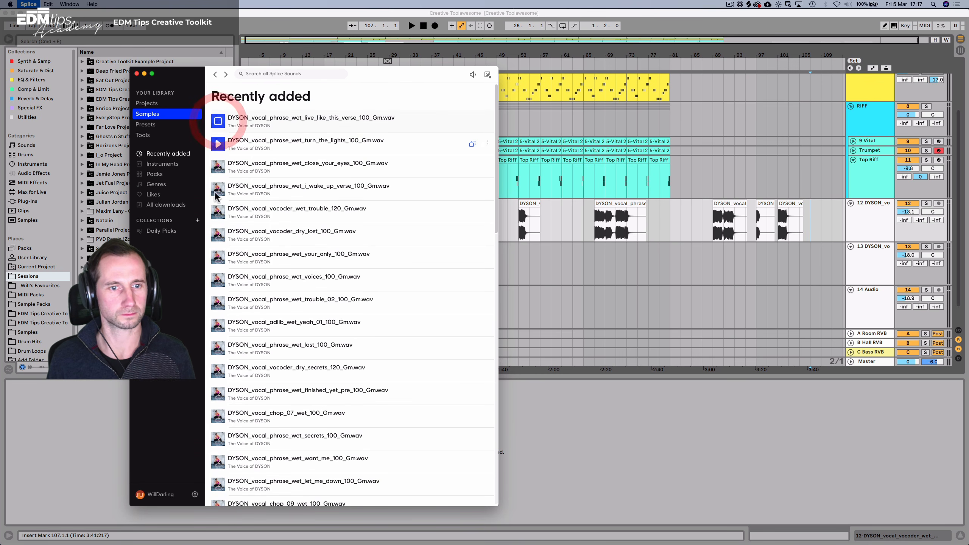
# Audition the DYSON samples downward from DYSON_vocal_phrase_wet_trouble_02_100_Gm.wav to DYSON_vocal_phrase_wet_hold_you_now_100_Gm.wav.
pyautogui.click(220, 306)
pyautogui.click(219, 325)
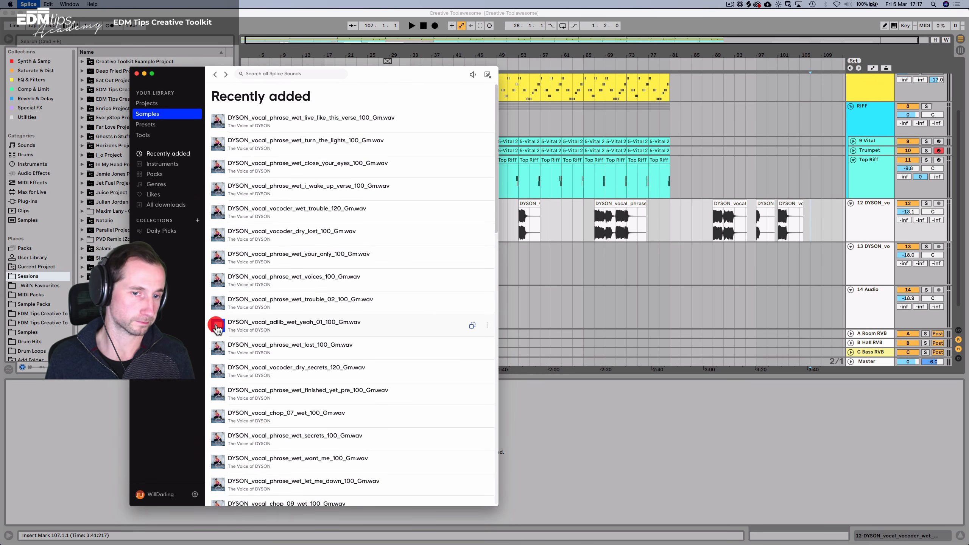
pyautogui.click(221, 349)
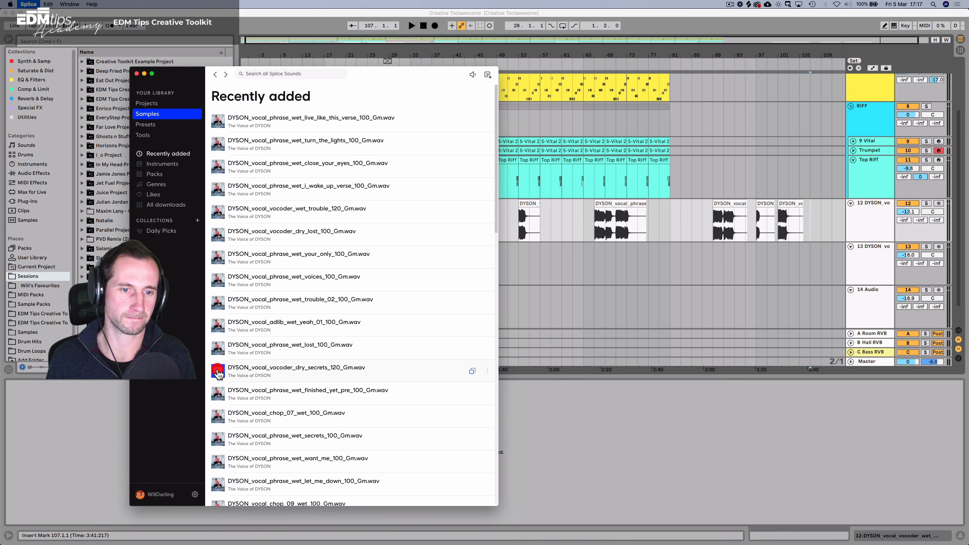
pyautogui.click(219, 371)
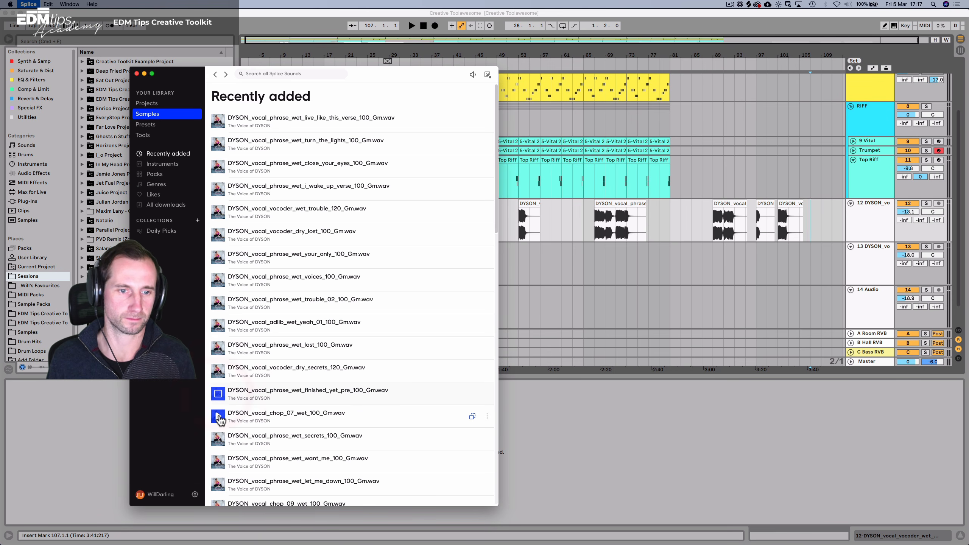
pyautogui.click(221, 419)
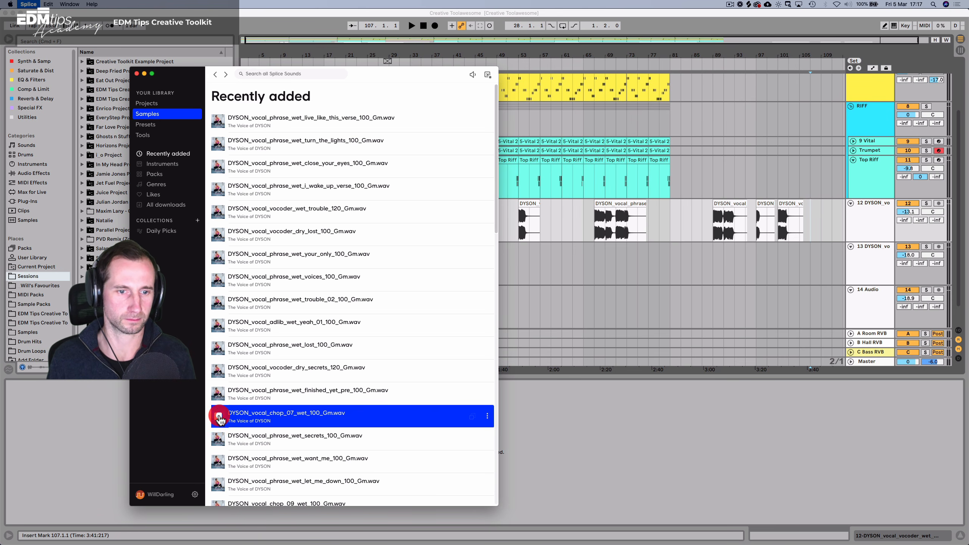
pyautogui.click(218, 439)
pyautogui.scroll(-2, 219, 441)
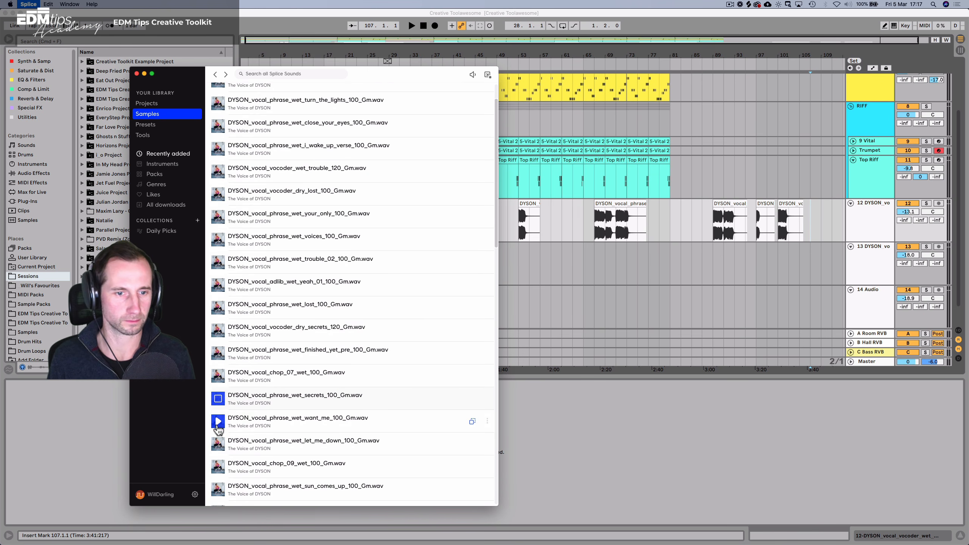
pyautogui.click(217, 422)
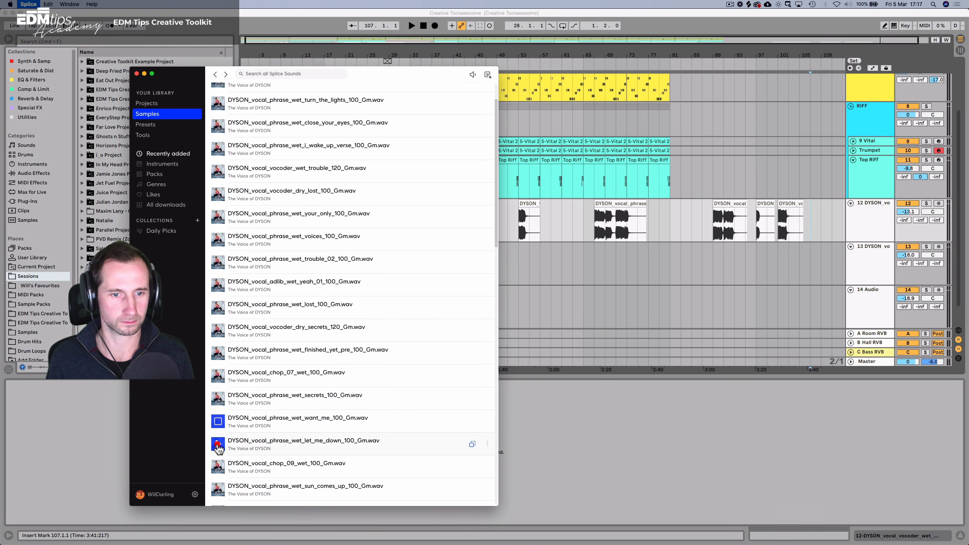
pyautogui.click(218, 444)
pyautogui.scroll(-3, 219, 440)
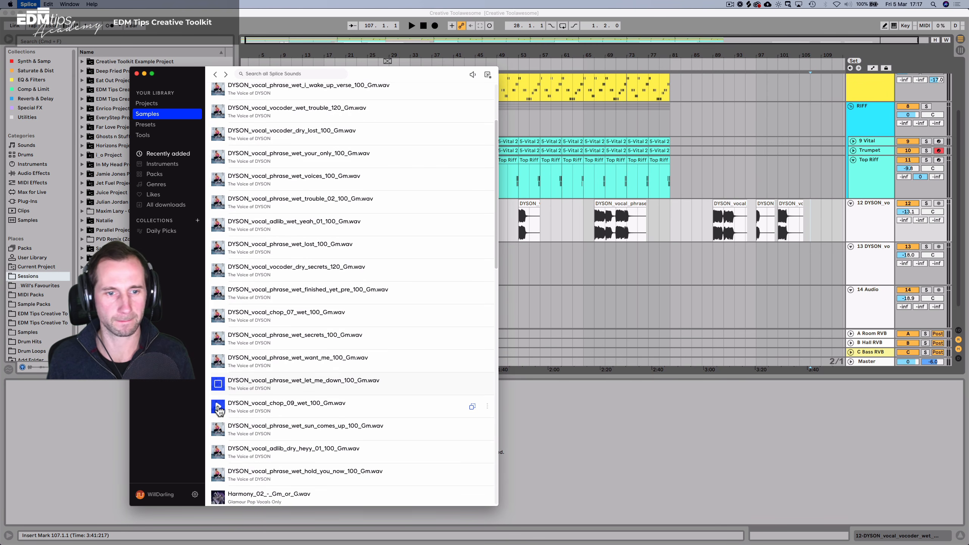
pyautogui.click(219, 453)
pyautogui.click(218, 474)
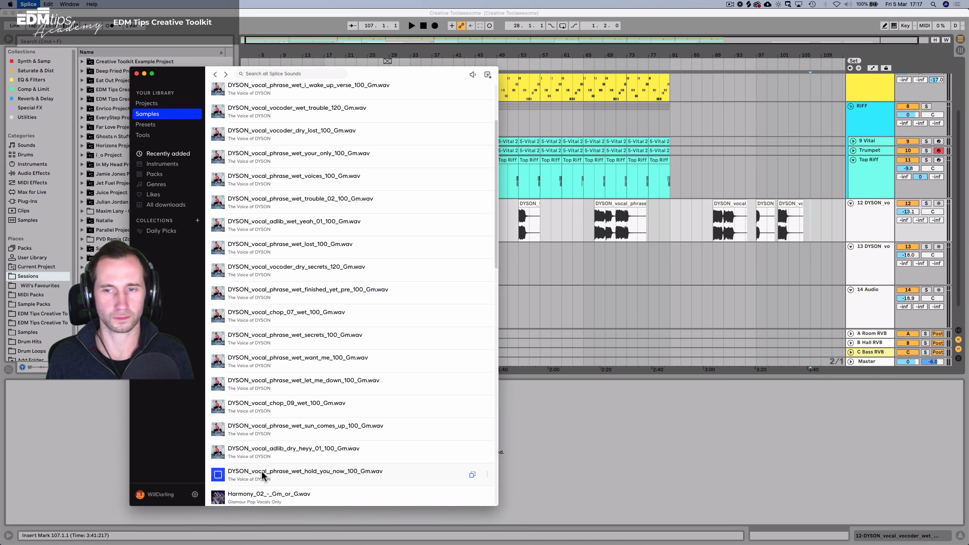
# Place DYSON_vocal_phrase_wet_hold_you_now_100_Gm.wav at bar 79 on vocal track 12 and close the Splice window.
pyautogui.moveTo(262, 476); pyautogui.dragTo(660, 225)
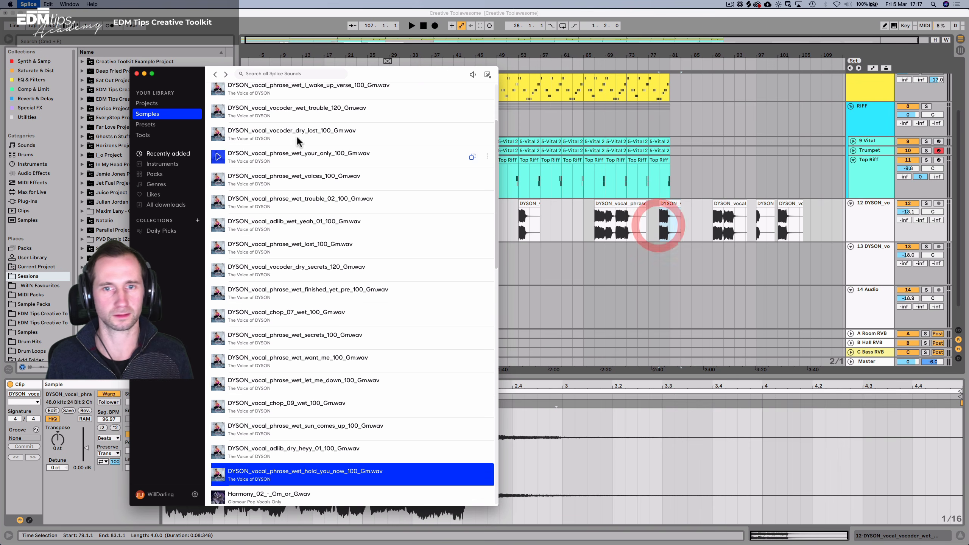
pyautogui.click(136, 74)
pyautogui.click(697, 225)
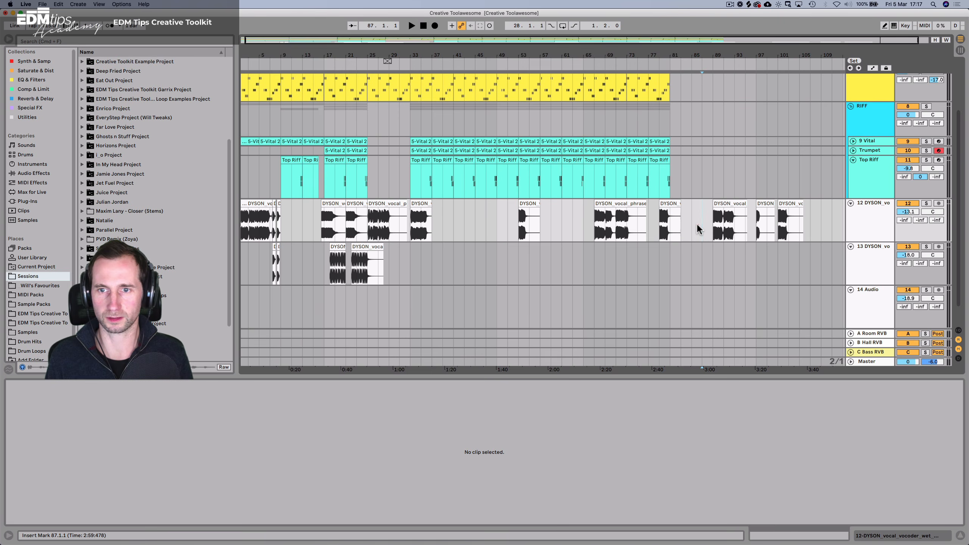
# Move the hold_you_now phrase from bar 101 on track 12 to bar 29 on track 13, checking the fit with playback.
pyautogui.click(777, 220)
pyautogui.press('space')
pyautogui.click(411, 63)
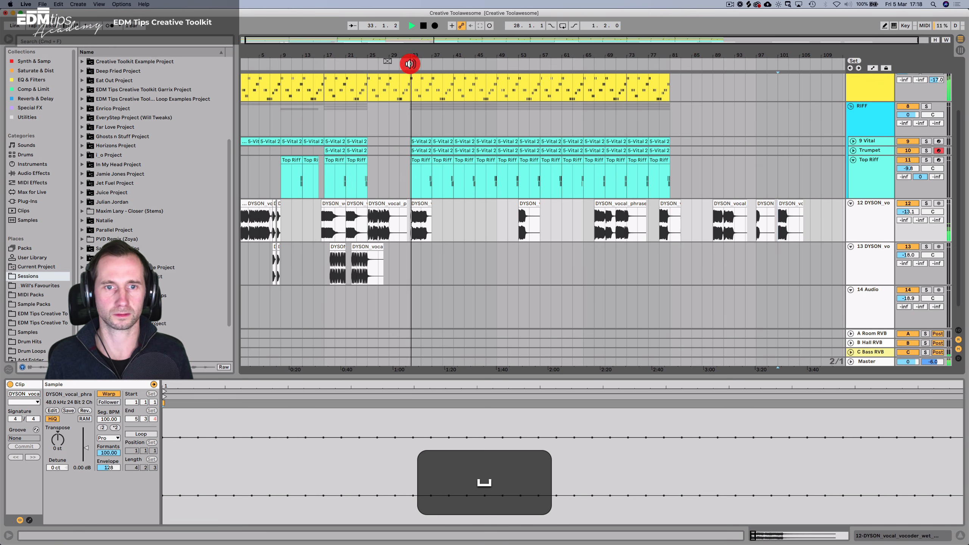
pyautogui.press('space')
pyautogui.click(382, 63)
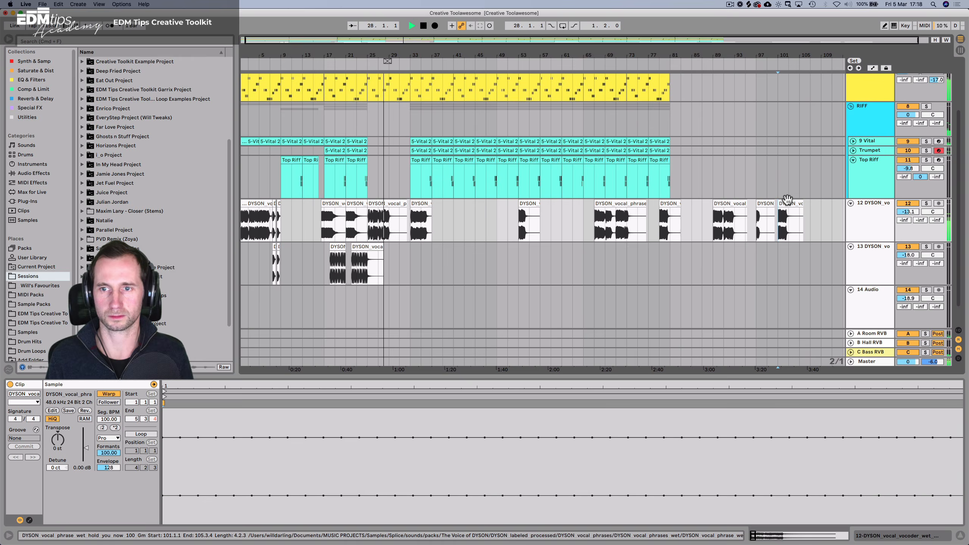
pyautogui.moveTo(785, 204); pyautogui.dragTo(401, 216)
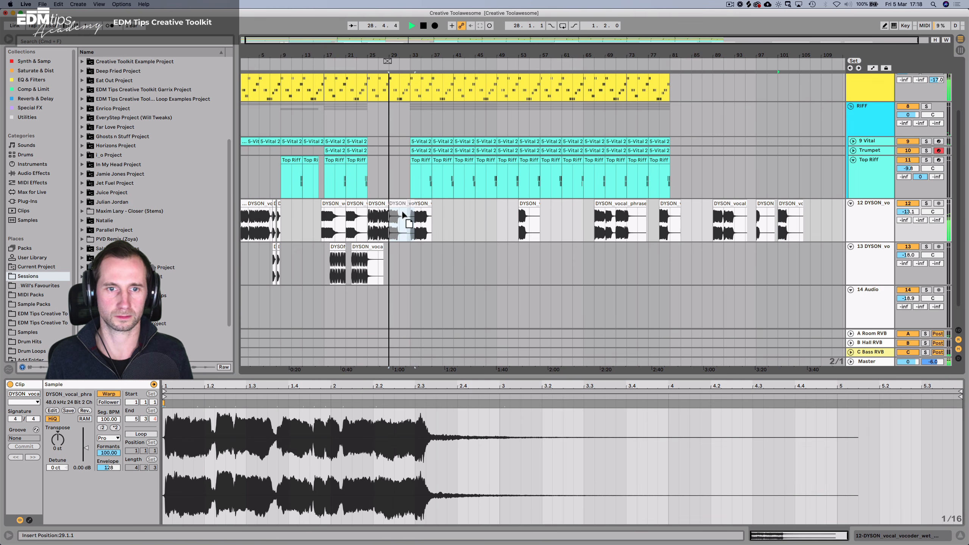
pyautogui.moveTo(403, 252); pyautogui.dragTo(400, 254)
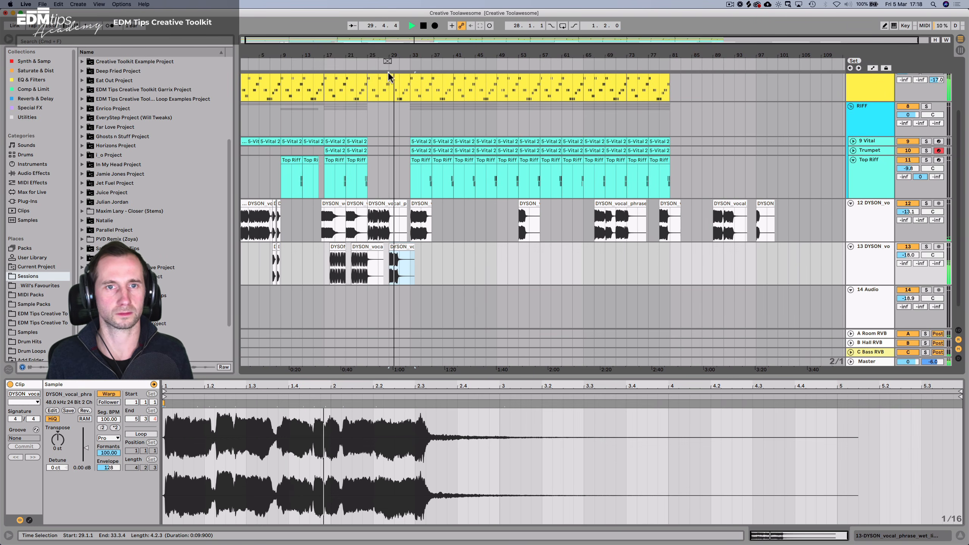
pyautogui.moveTo(389, 55); pyautogui.dragTo(540, 80)
pyautogui.press('space')
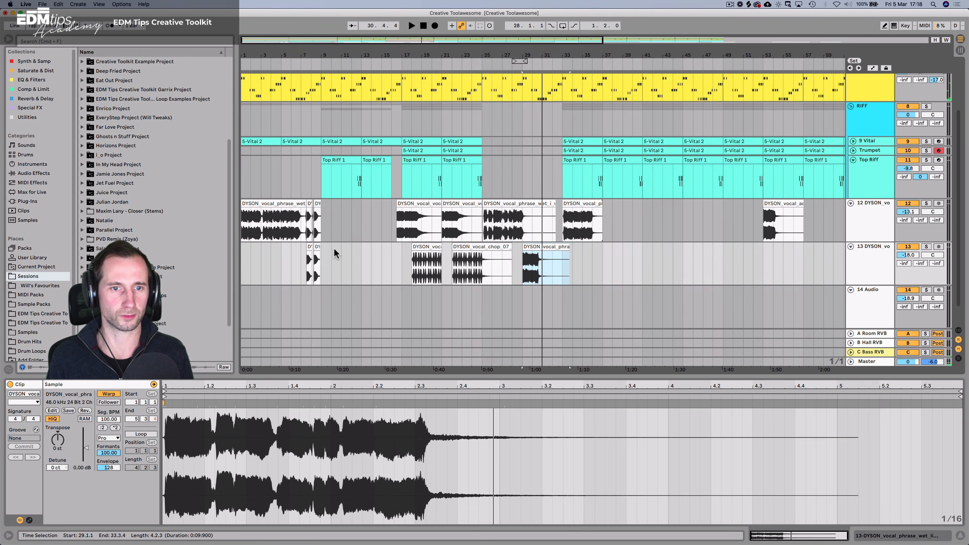
# Audition the opening vocal phrases and copy the material from bar 5 to bar 10 on tracks 12 and 13.
pyautogui.click(303, 227)
pyautogui.press('space')
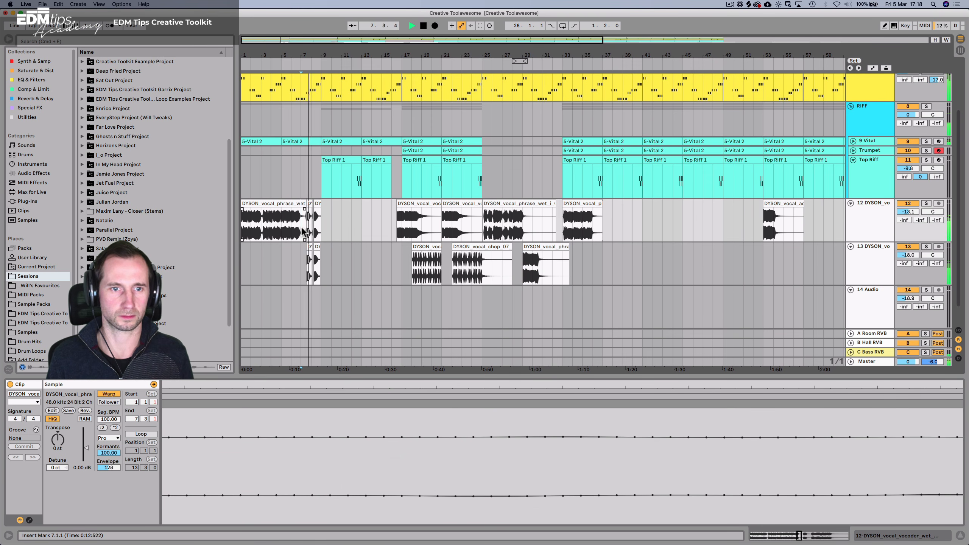
pyautogui.moveTo(302, 229); pyautogui.dragTo(324, 254)
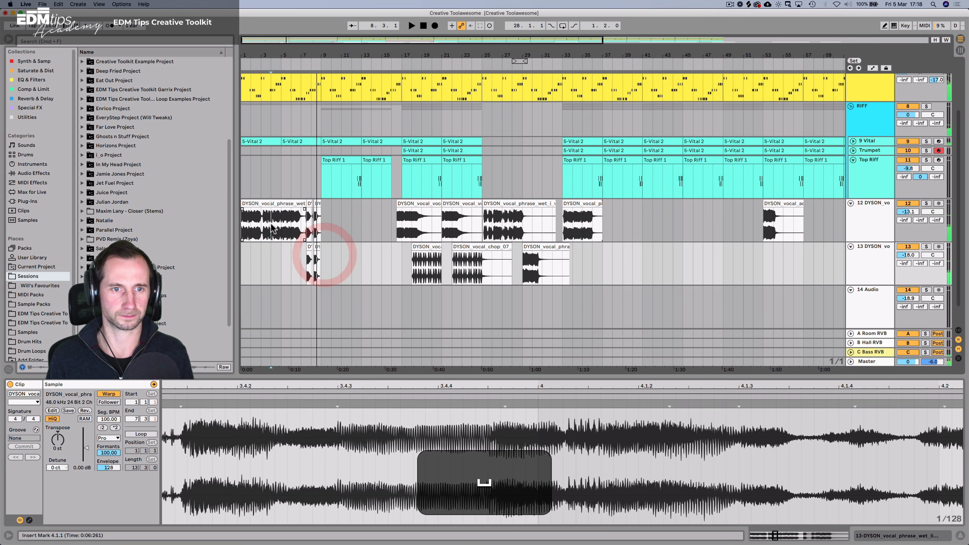
pyautogui.click(269, 217)
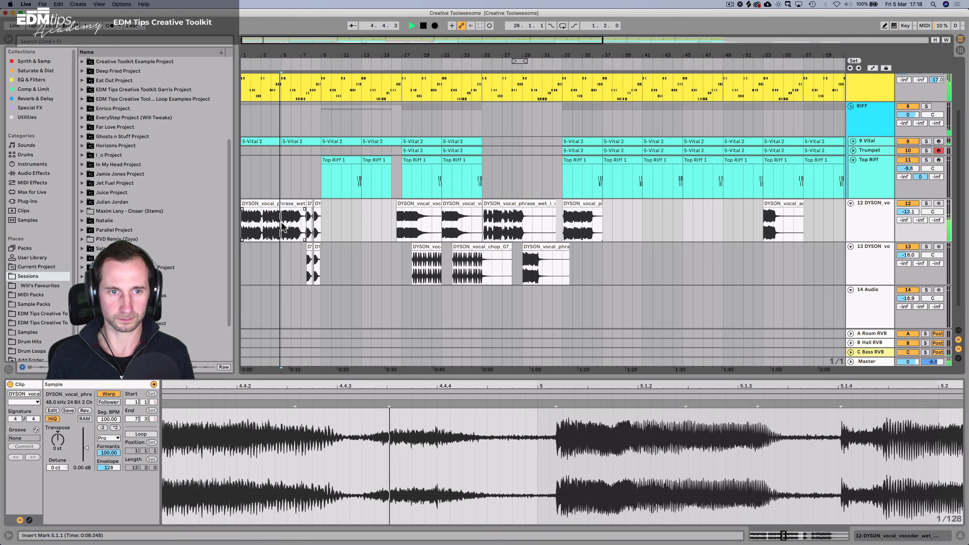
pyautogui.moveTo(283, 228); pyautogui.dragTo(326, 256)
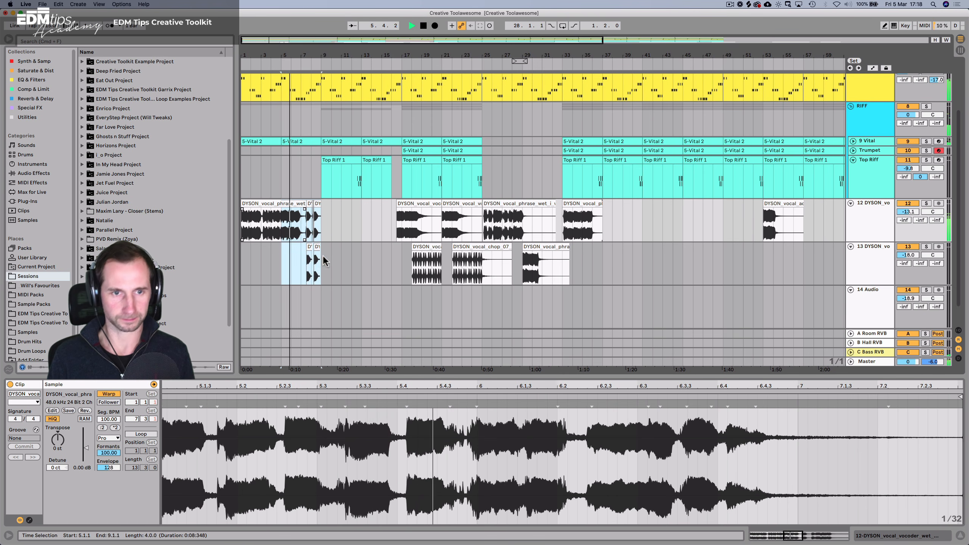
pyautogui.click(328, 257)
pyautogui.press('space')
pyautogui.press('super+c')
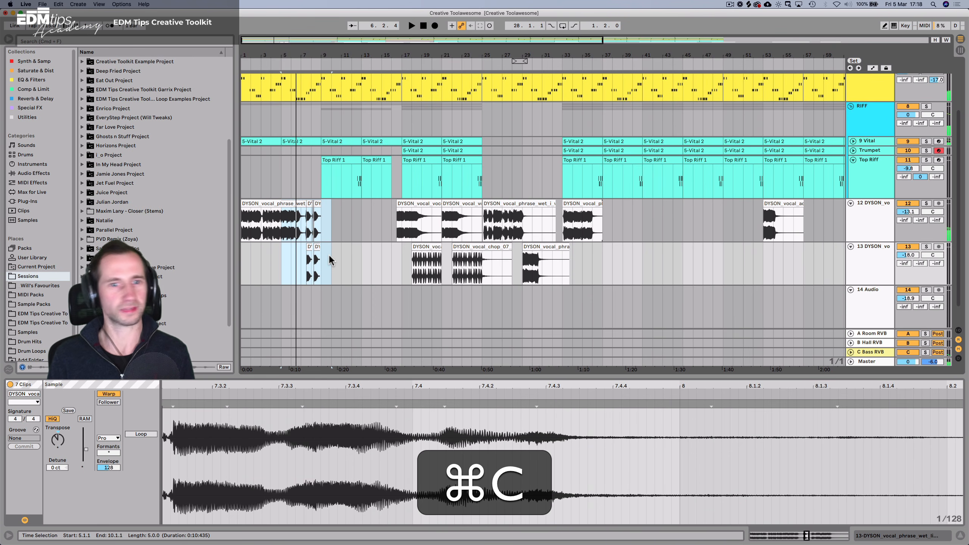
# Play from around bar 26 and delete the hold_you_now phrase at bar 29 on track 13.
pyautogui.click(493, 62)
pyautogui.click(527, 246)
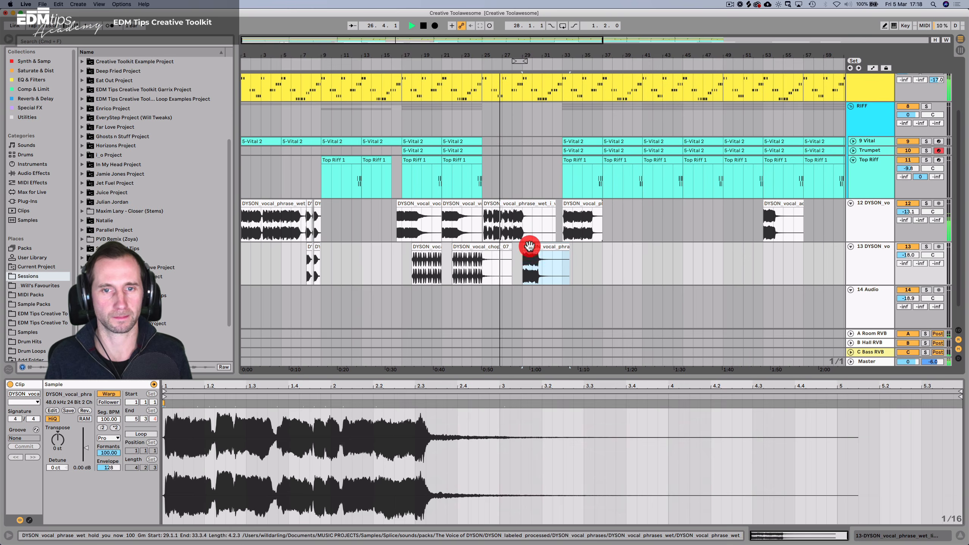
pyautogui.press('BackSpace')
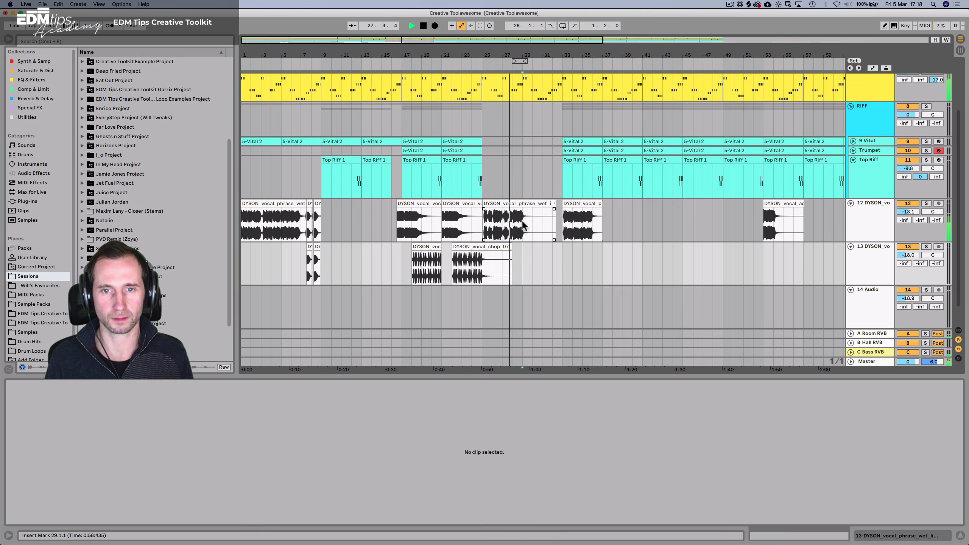
# Paste the copied vocal clips at bar 29 on the two vocal tracks and stop playback.
pyautogui.click(523, 223)
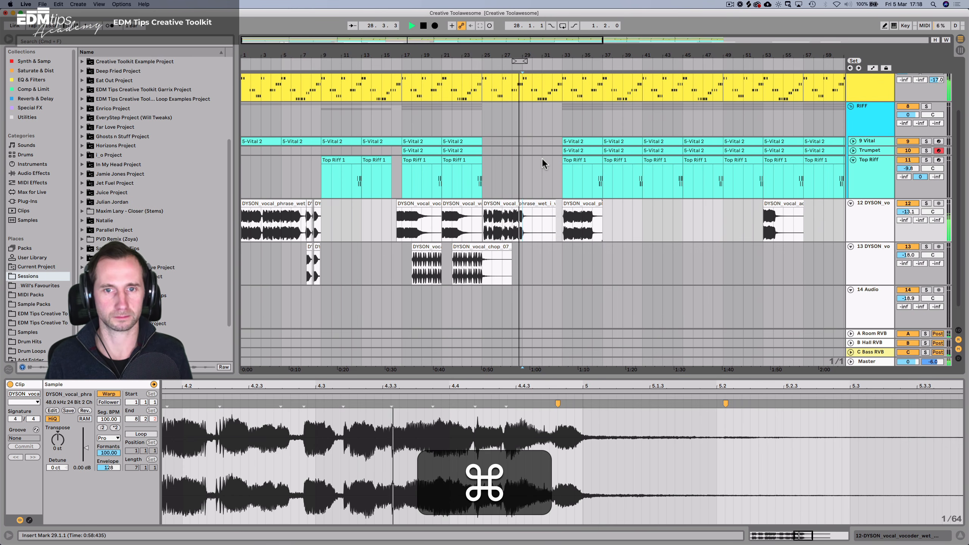
pyautogui.press('super+v')
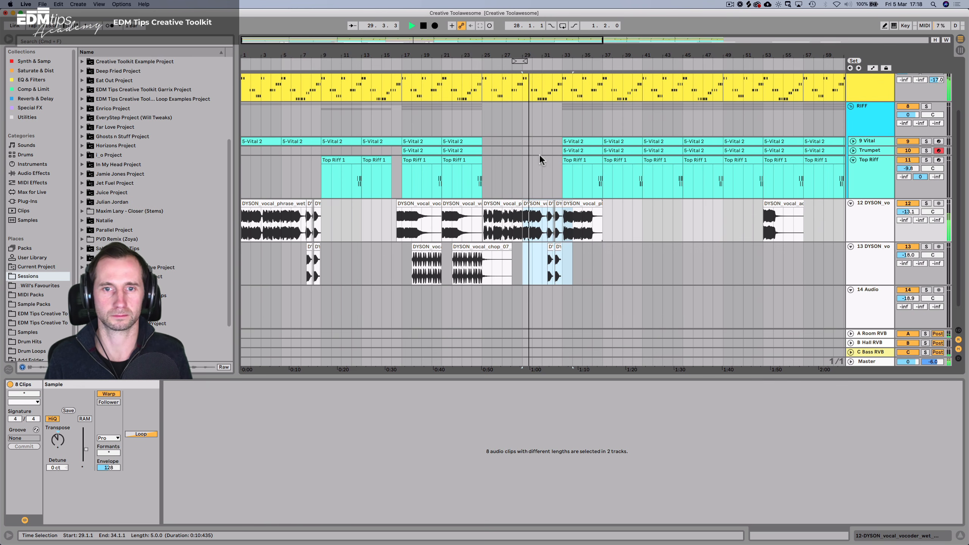
pyautogui.moveTo(522, 53); pyautogui.dragTo(496, 248)
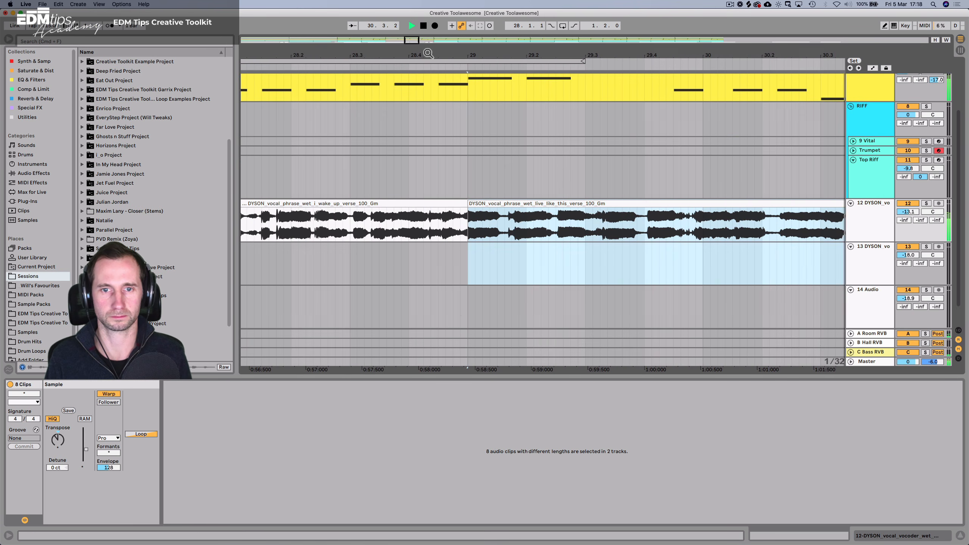
pyautogui.press('space')
pyautogui.click(458, 256)
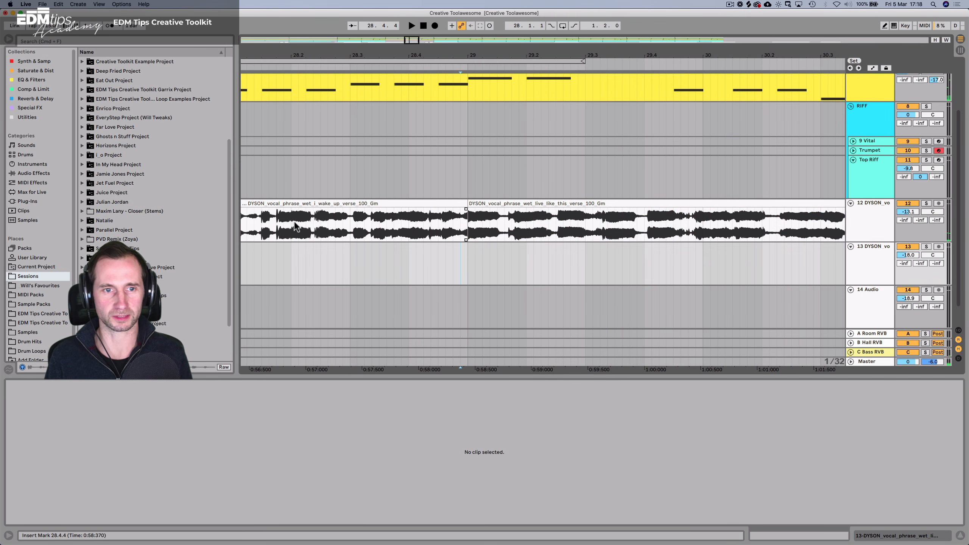
# Insert a new audio track directly below vocal track 12.
pyautogui.moveTo(358, 56); pyautogui.dragTo(417, 24)
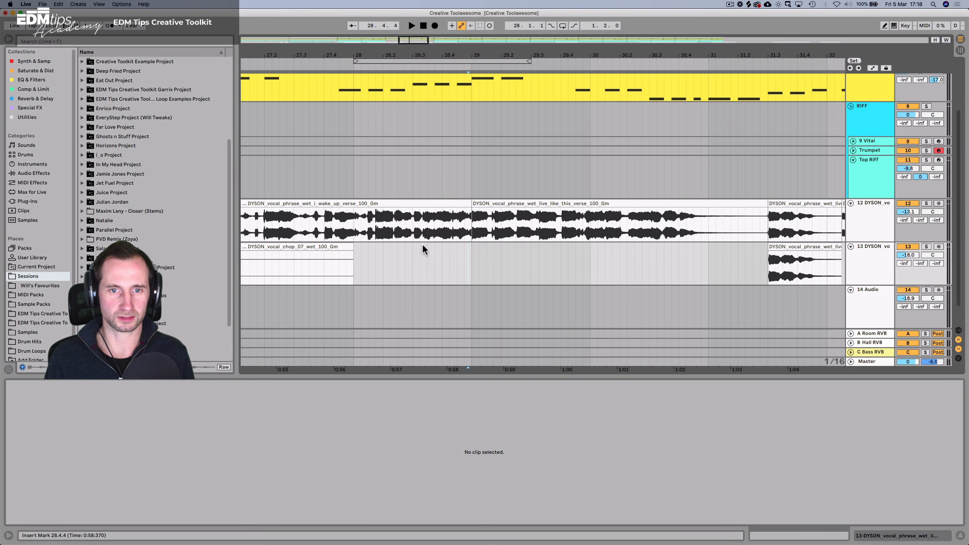
pyautogui.click(460, 231)
pyautogui.click(494, 222)
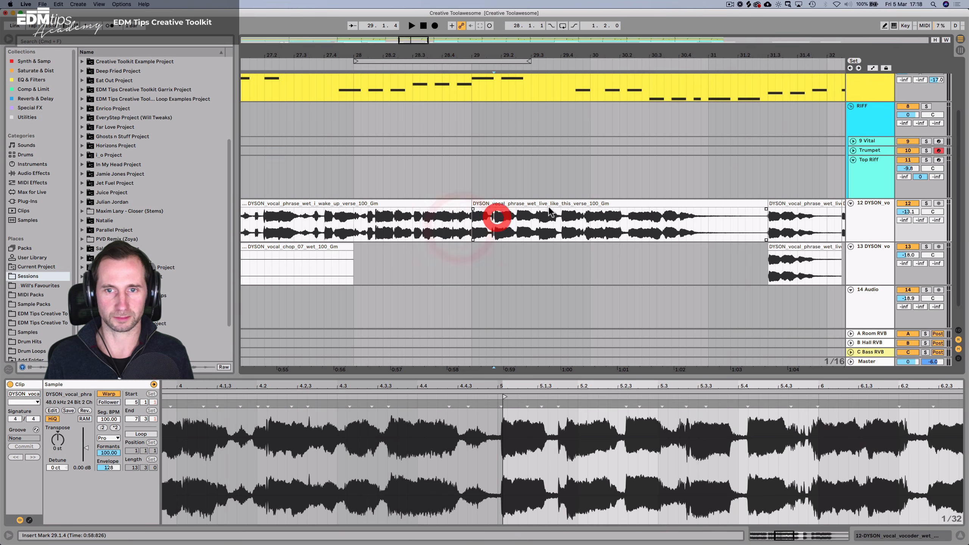
pyautogui.click(544, 201)
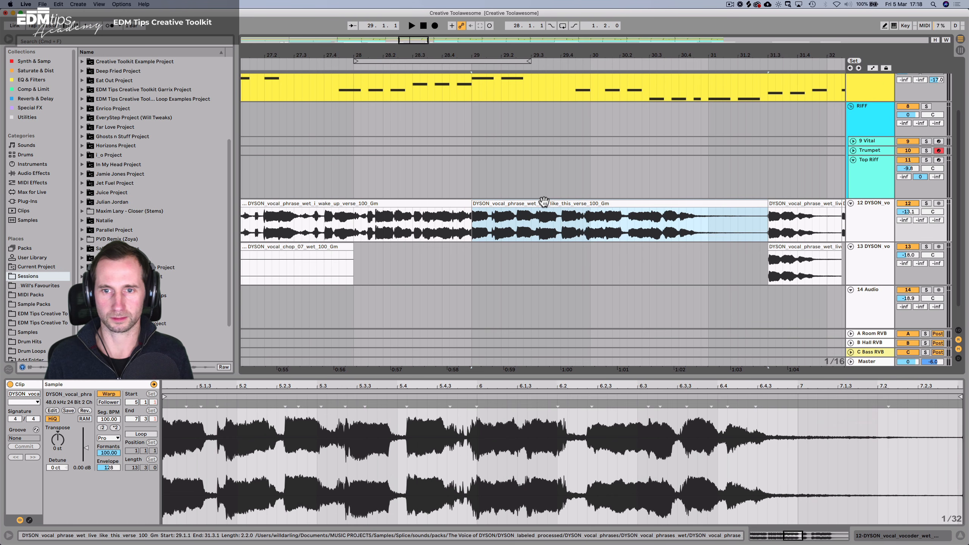
pyautogui.click(544, 201)
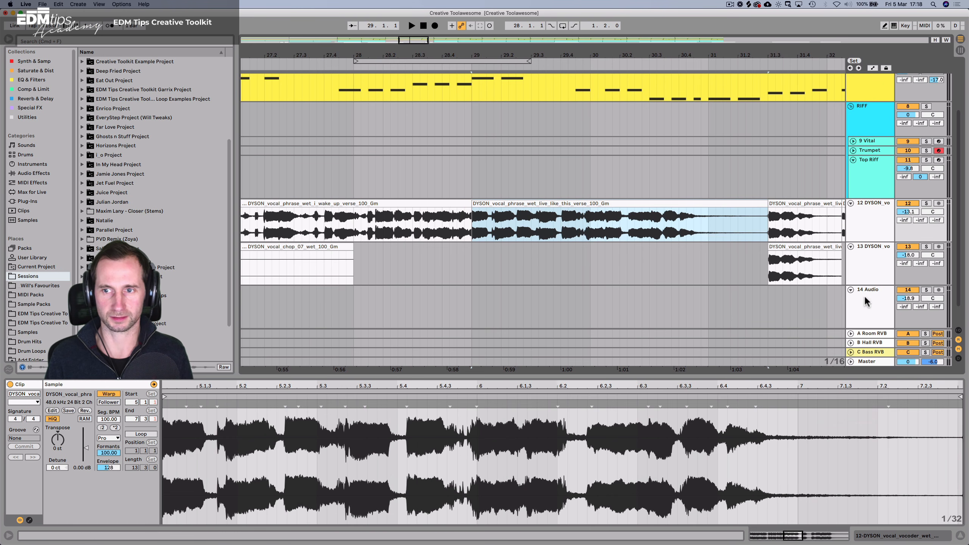
pyautogui.click(851, 217)
pyautogui.press('super+t')
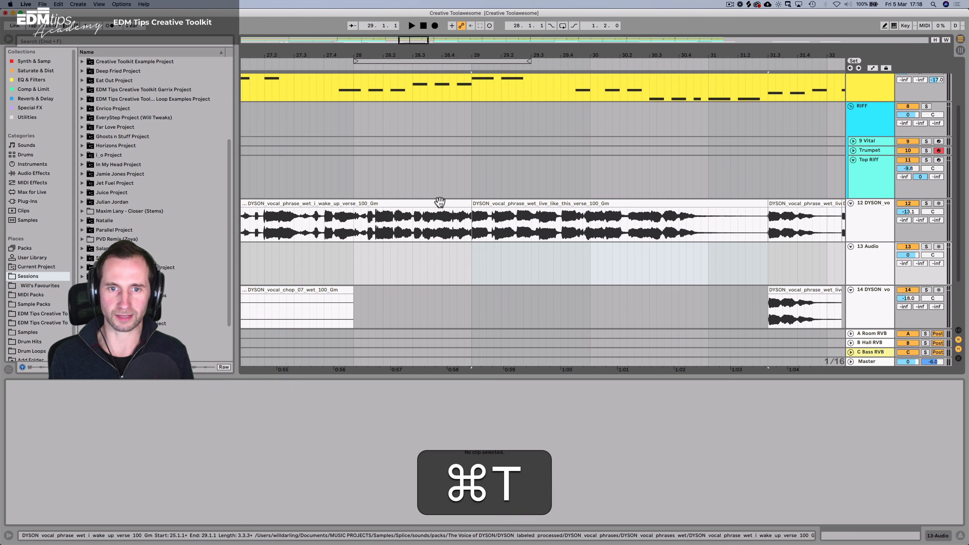
# Set the volume of the new empty audio track 13 to -13 dB.
pyautogui.click(520, 267)
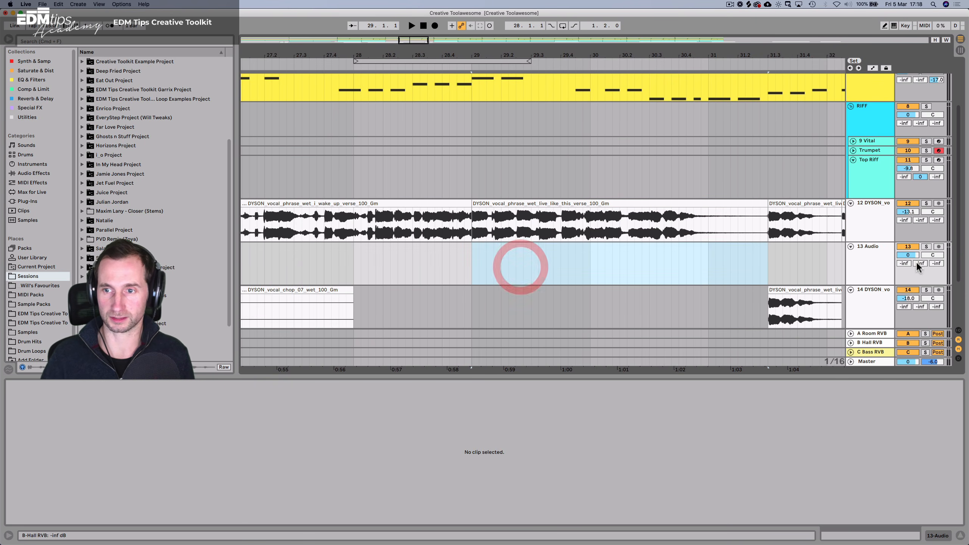
pyautogui.click(908, 256)
pyautogui.write('-13')
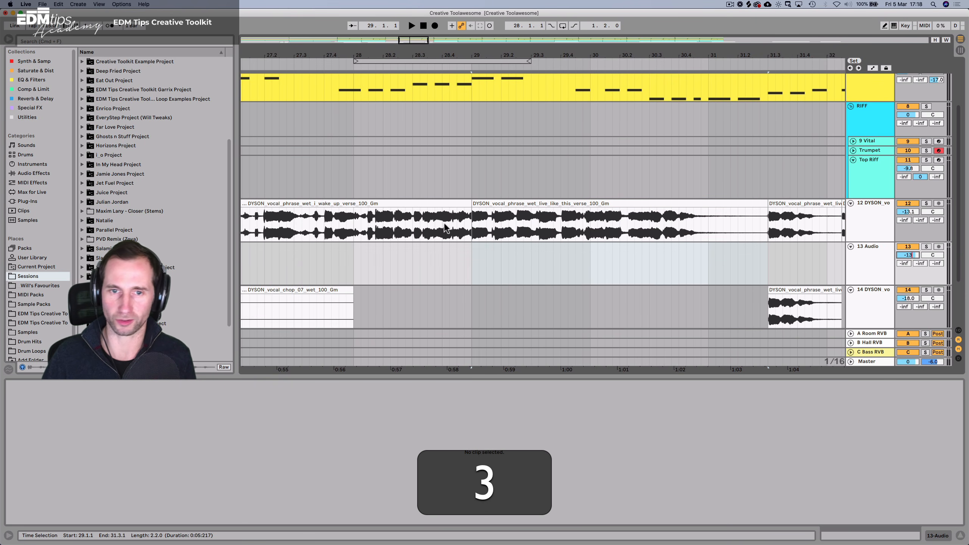
pyautogui.press('Return')
# Move the live_like_this phrase at bar 29 down to track 13 and extend the i_wake_up phrase on track 12 to 29.2.1.
pyautogui.click(504, 204)
pyautogui.moveTo(503, 204); pyautogui.dragTo(508, 252)
pyautogui.moveTo(472, 202); pyautogui.dragTo(501, 200)
# Play back the overlap between the i_wake_up and live_like_this vocal phrases from around bar 28.
pyautogui.click(410, 64)
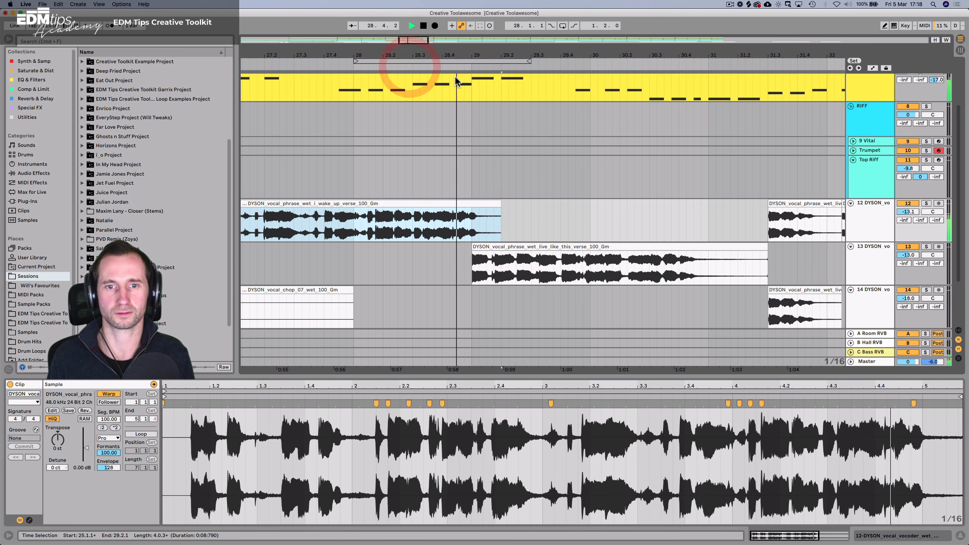
pyautogui.moveTo(469, 59); pyautogui.dragTo(504, 57)
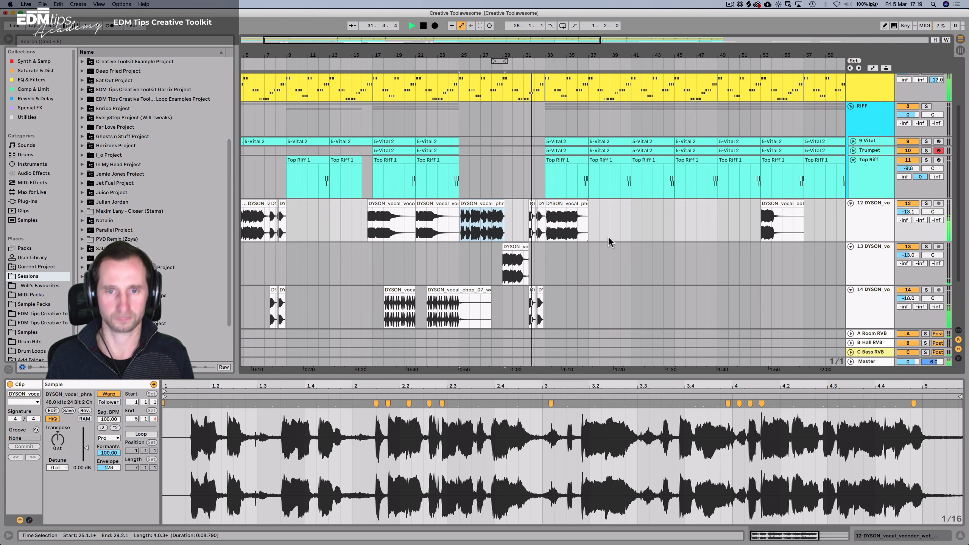
pyautogui.moveTo(520, 60); pyautogui.dragTo(470, 53)
pyautogui.press('space')
# Audition the arrangement from around bar 8, stop playback and save the project.
pyautogui.click(294, 62)
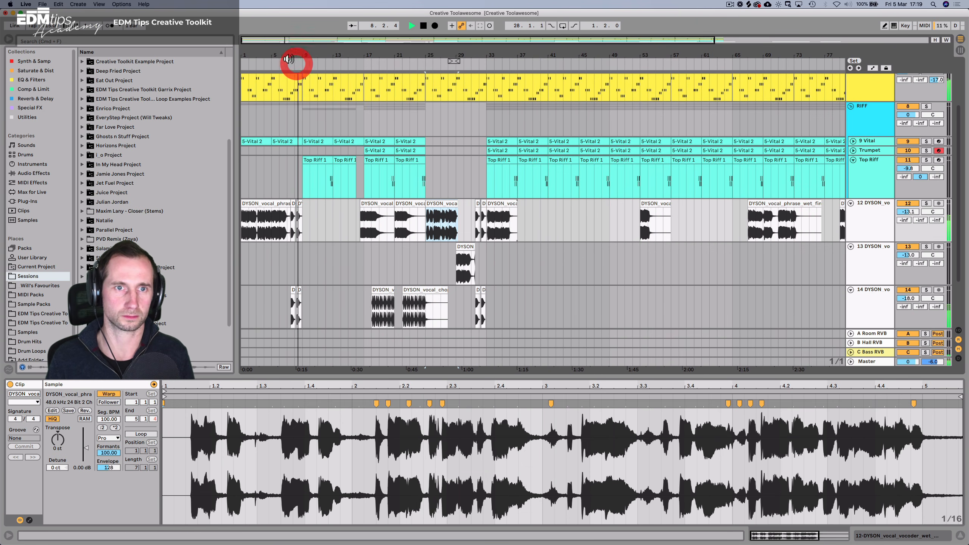
pyautogui.press('space')
pyautogui.scroll(-3, 429, 217)
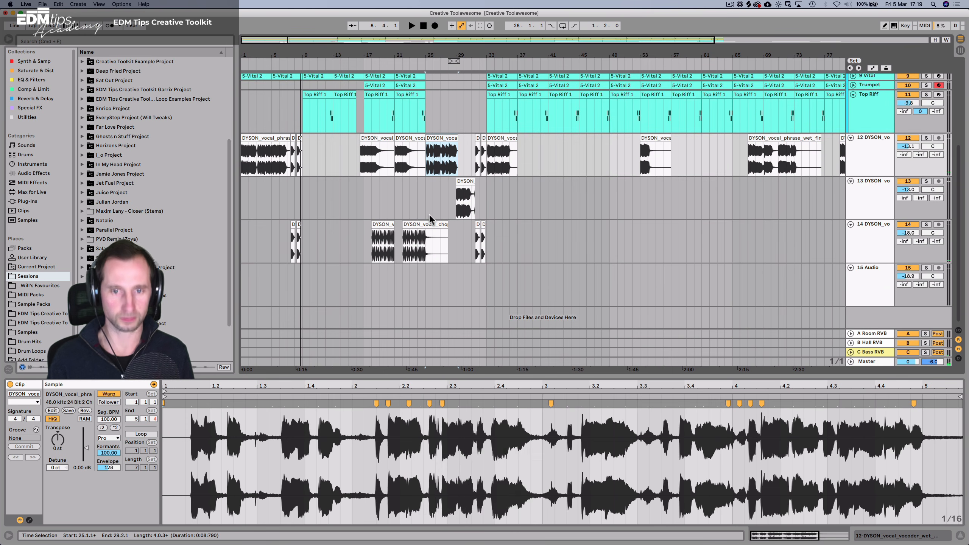
pyautogui.press('super+s')
# Audition the vocal phrases at bars 29, 79 and 66, stop playback and save the project.
pyautogui.click(461, 205)
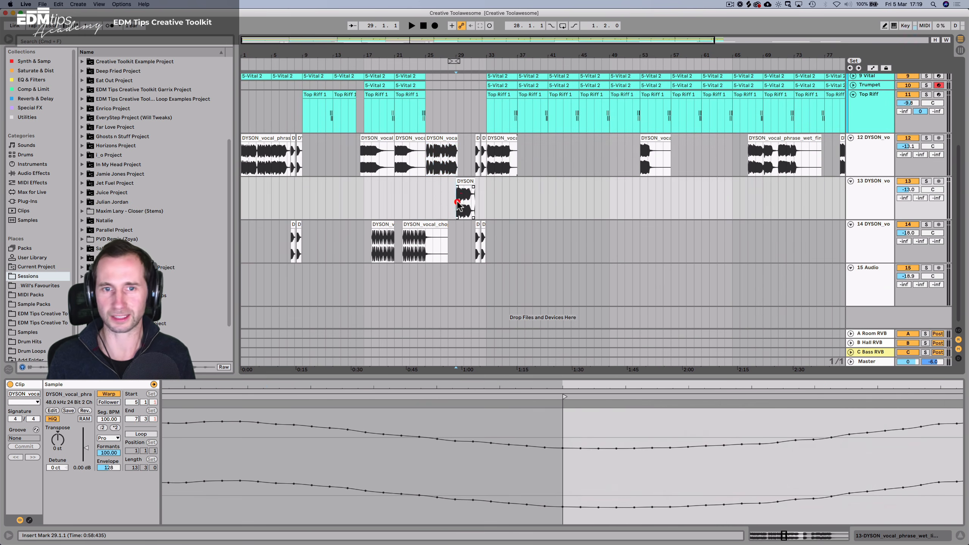
pyautogui.press('space')
pyautogui.hscroll(10, 704, 186)
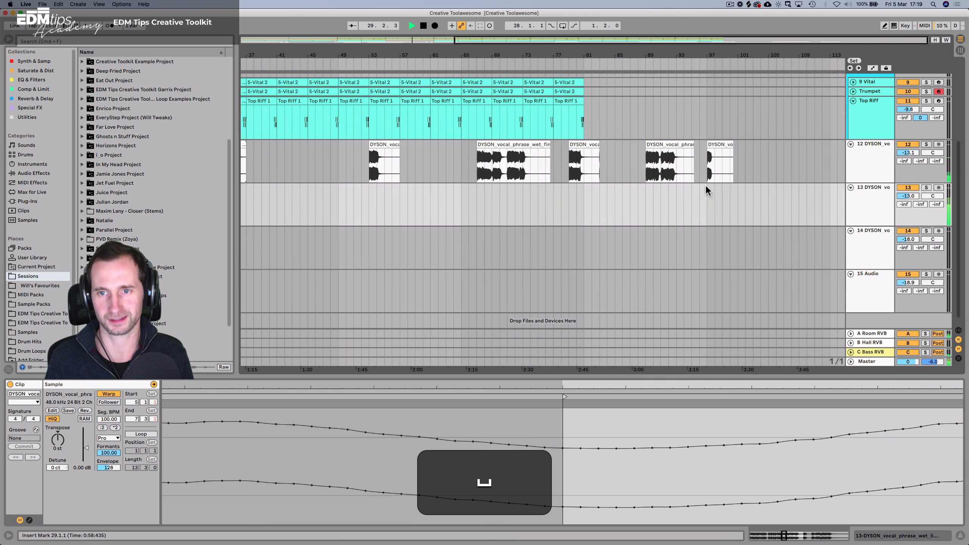
pyautogui.click(649, 162)
pyautogui.click(571, 164)
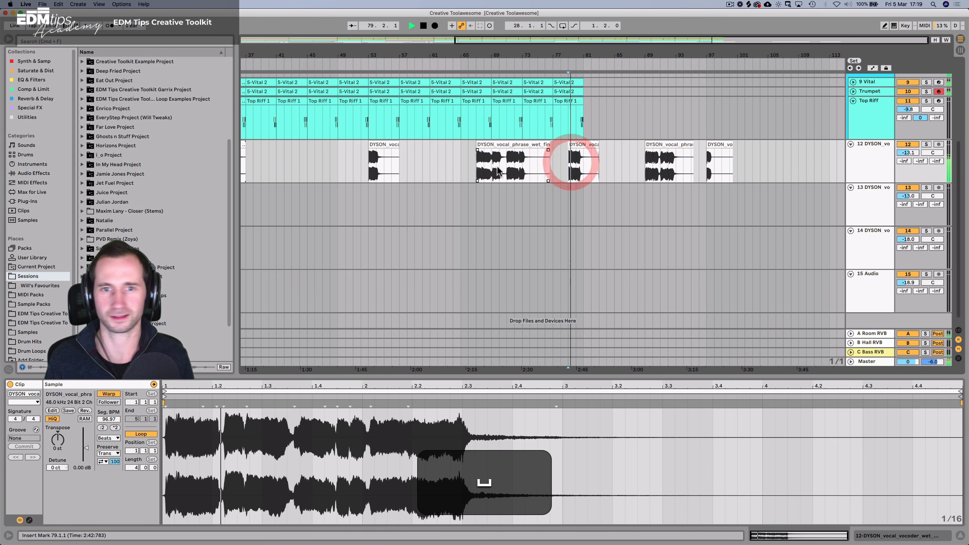
pyautogui.click(471, 158)
pyautogui.moveTo(259, 55); pyautogui.dragTo(442, 56)
pyautogui.press('space')
pyautogui.press('super+s')
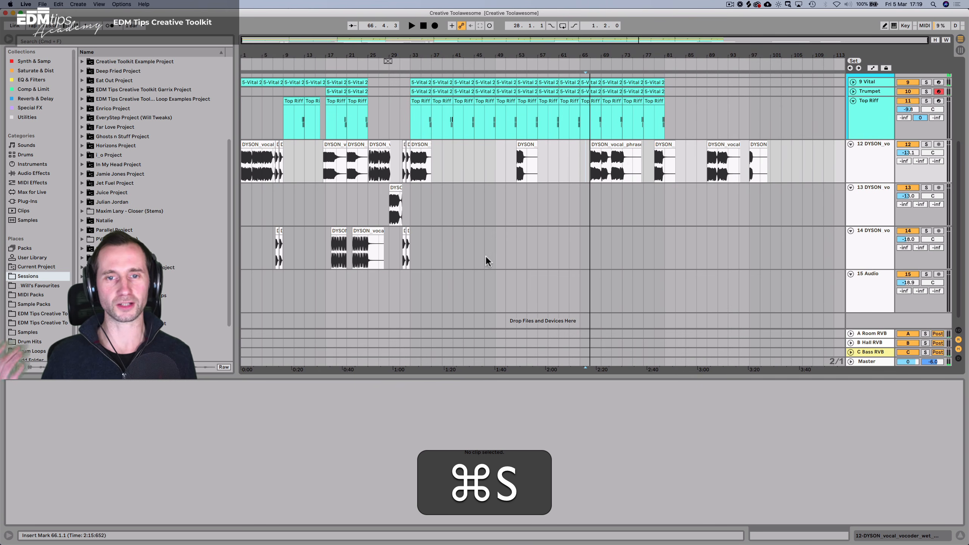
# Collapse vocal tracks 12, 13 and 14 and audio track 15, and save the project.
pyautogui.scroll(5, 493, 180)
pyautogui.scroll(-5, 839, 215)
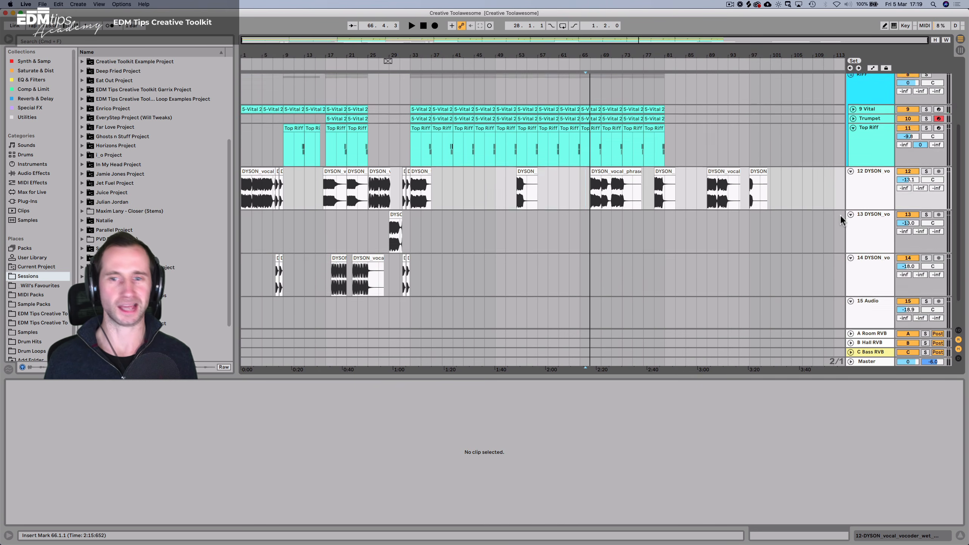
pyautogui.click(852, 185)
pyautogui.click(852, 194)
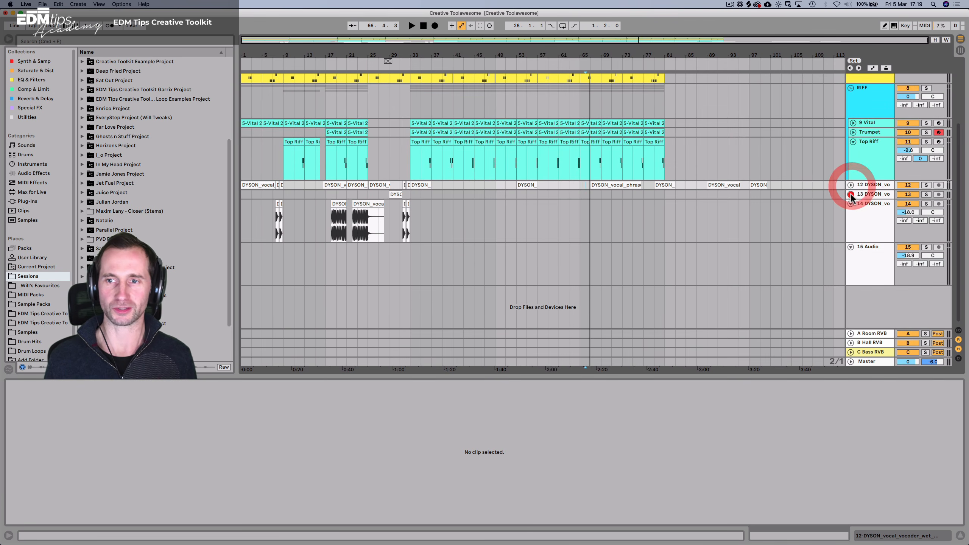
pyautogui.click(851, 203)
pyautogui.click(851, 213)
pyautogui.scroll(5, 357, 171)
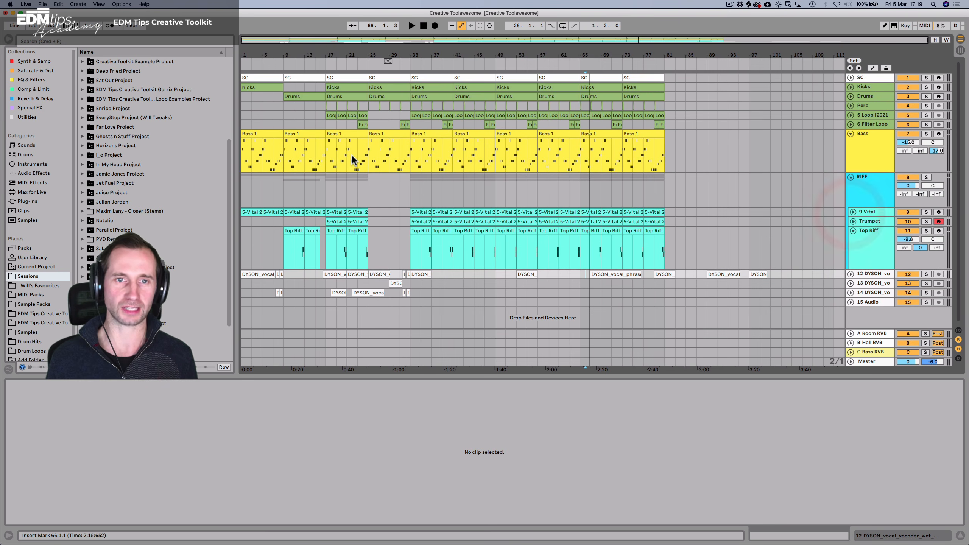
pyautogui.press('super+s')
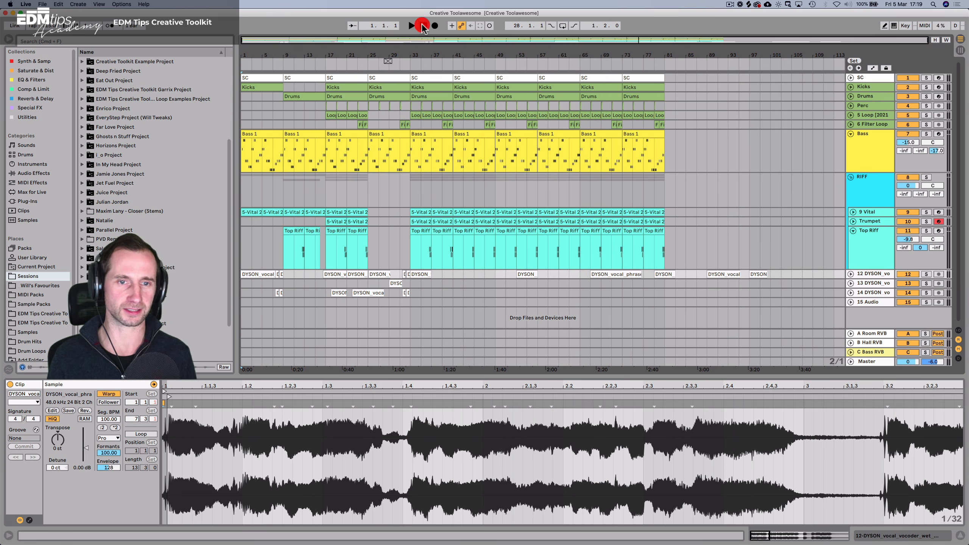
# Return the playhead to 1.1.1 and play the arrangement from the beginning.
pyautogui.click(423, 26)
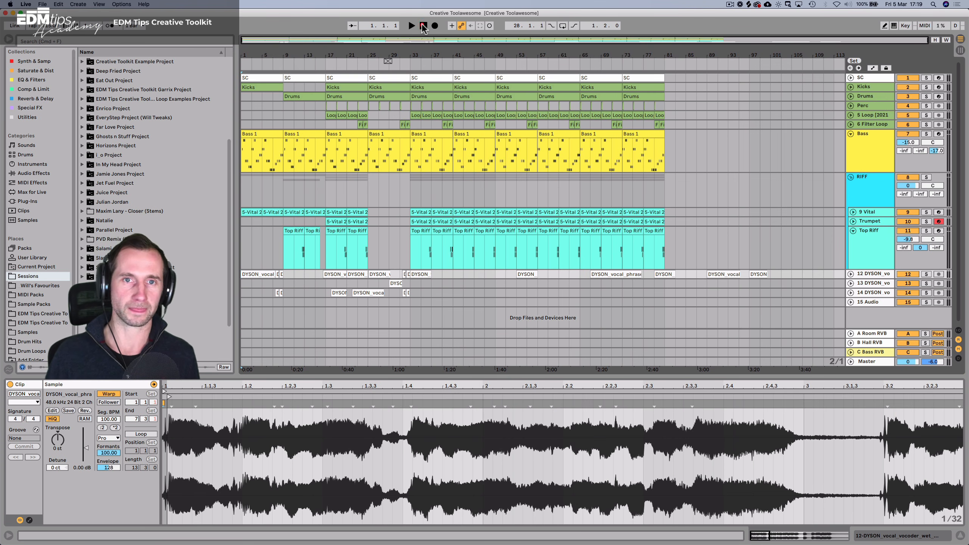
pyautogui.click(423, 26)
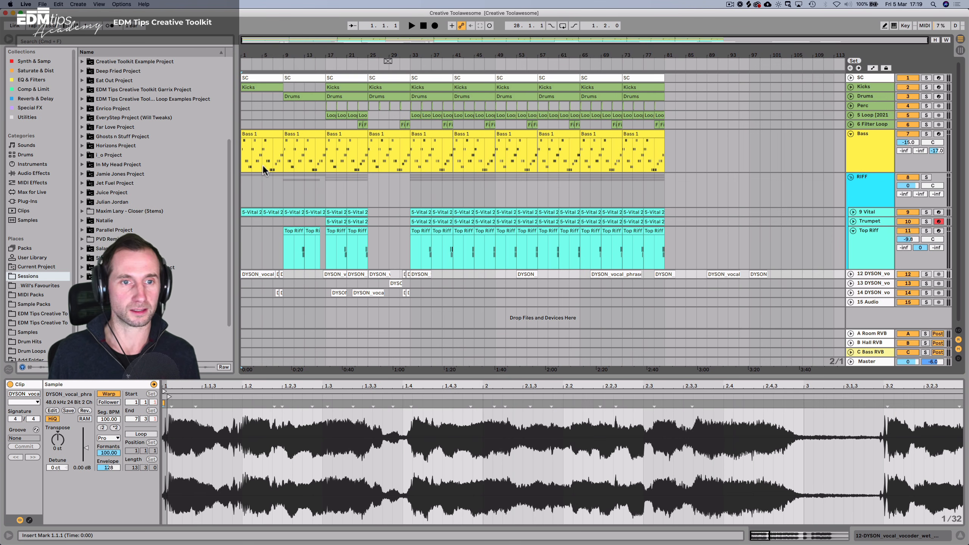
pyautogui.press('space')
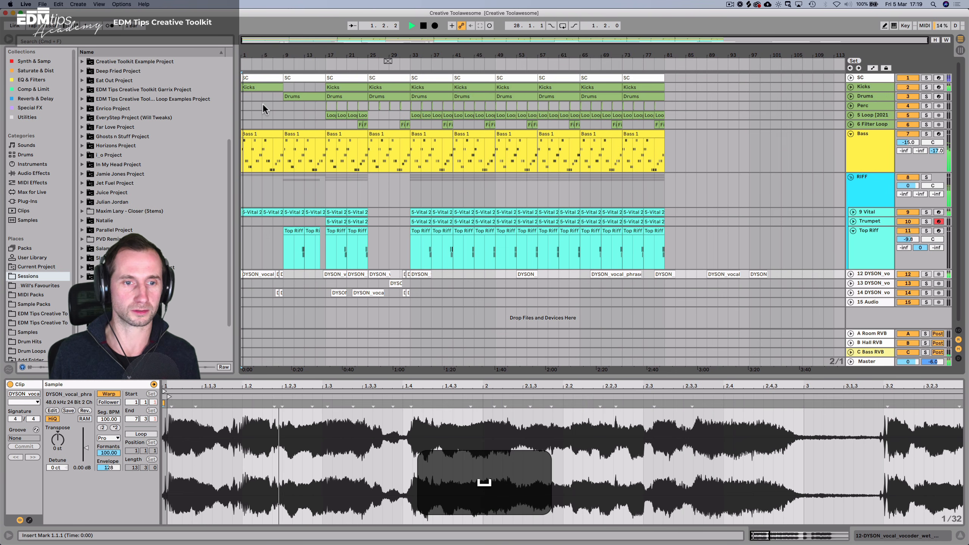
# Collapse the Bass track, fold the RIFF group and show the Bass track's device chain.
pyautogui.click(882, 146)
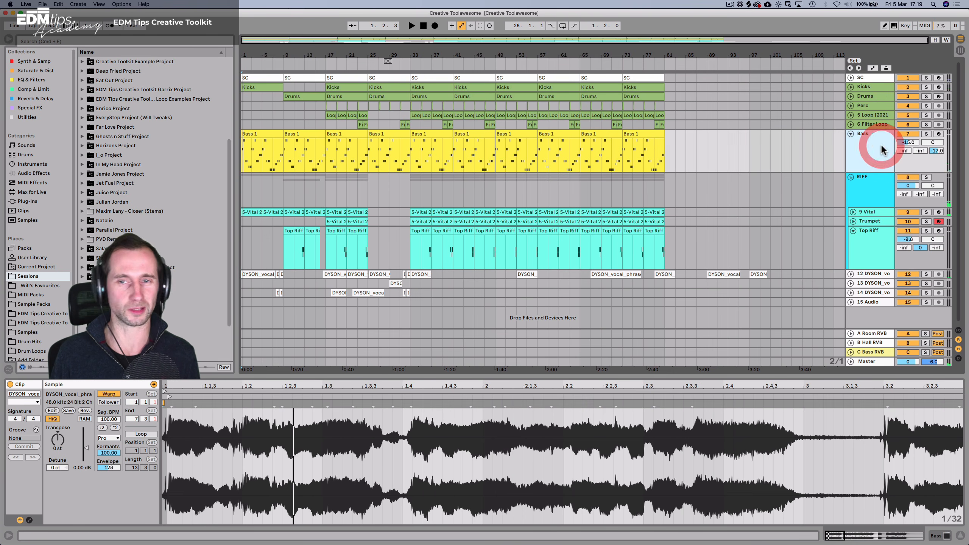
pyautogui.click(850, 134)
pyautogui.click(851, 144)
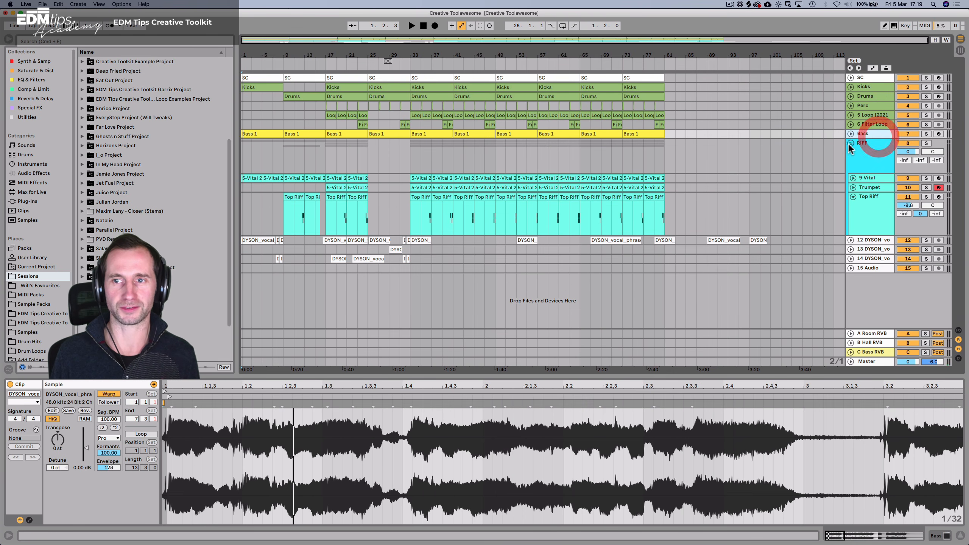
pyautogui.click(874, 135)
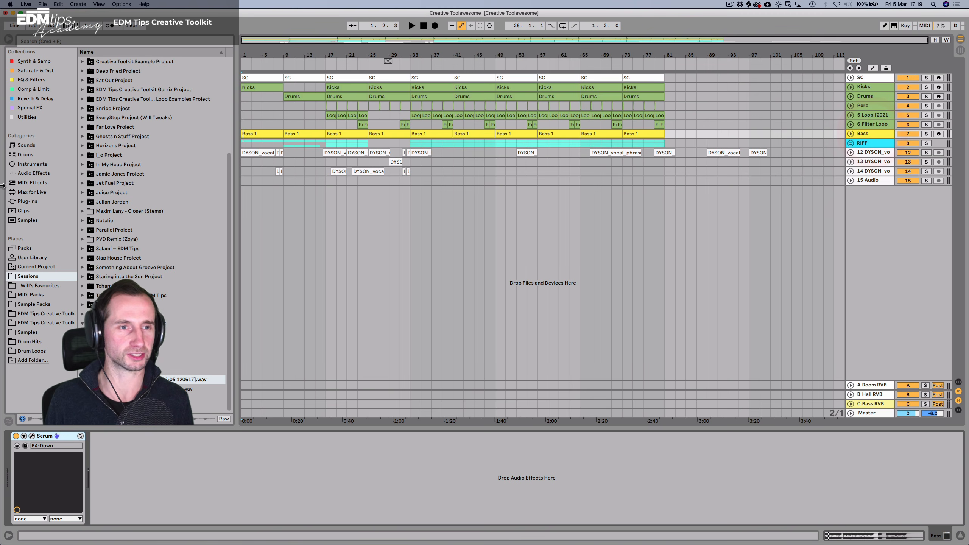
# Find the Compressor in the Comp & Limit collection and add it after Serum on the Bass track.
pyautogui.click(20, 116)
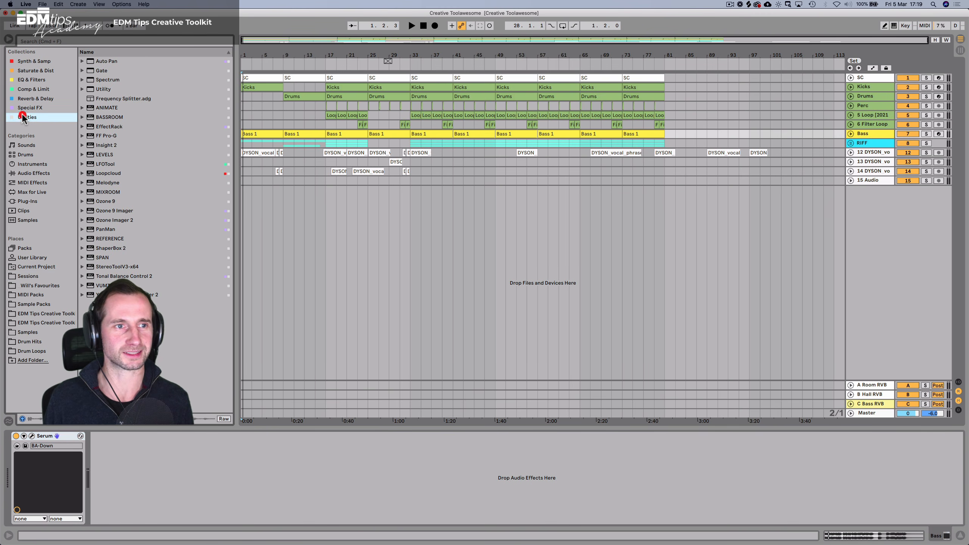
pyautogui.click(34, 61)
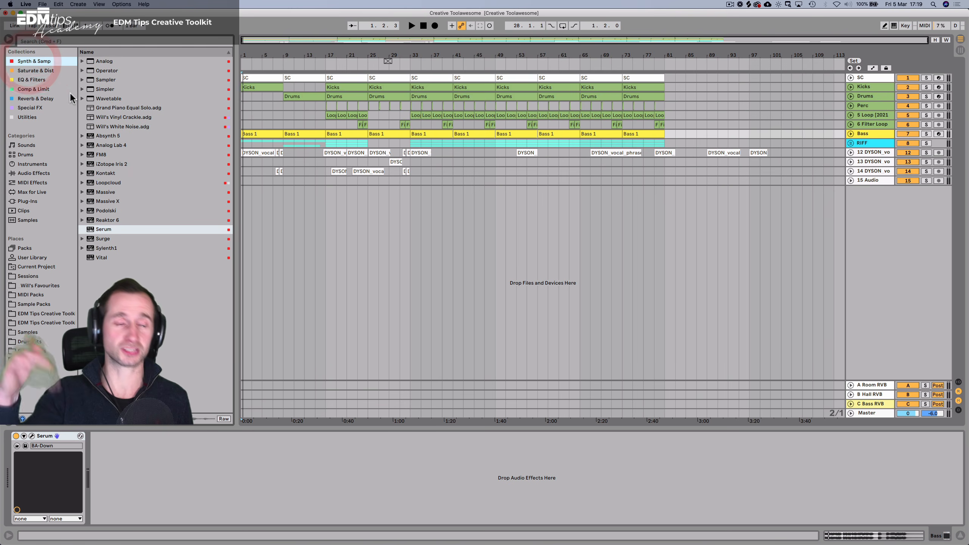
pyautogui.click(36, 70)
pyautogui.click(33, 89)
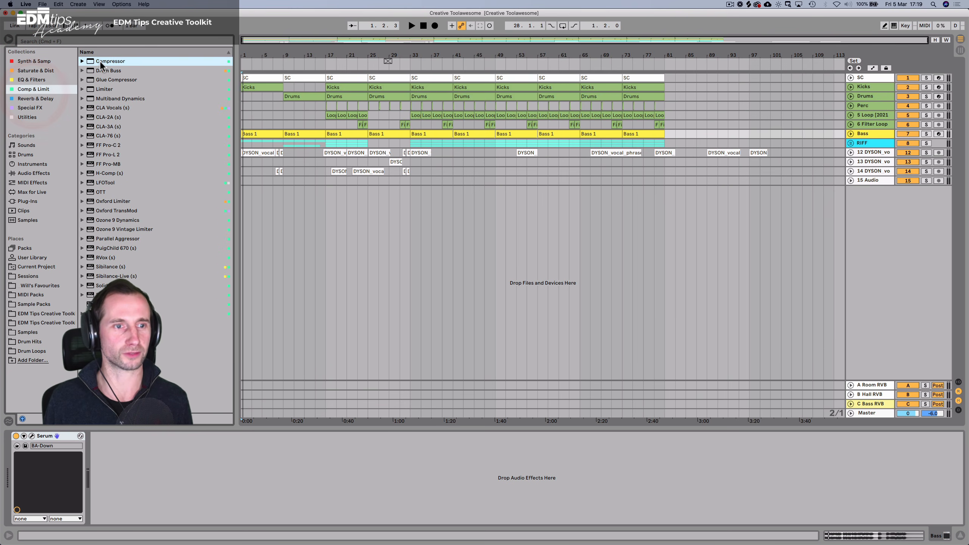
pyautogui.moveTo(121, 464); pyautogui.dragTo(123, 478)
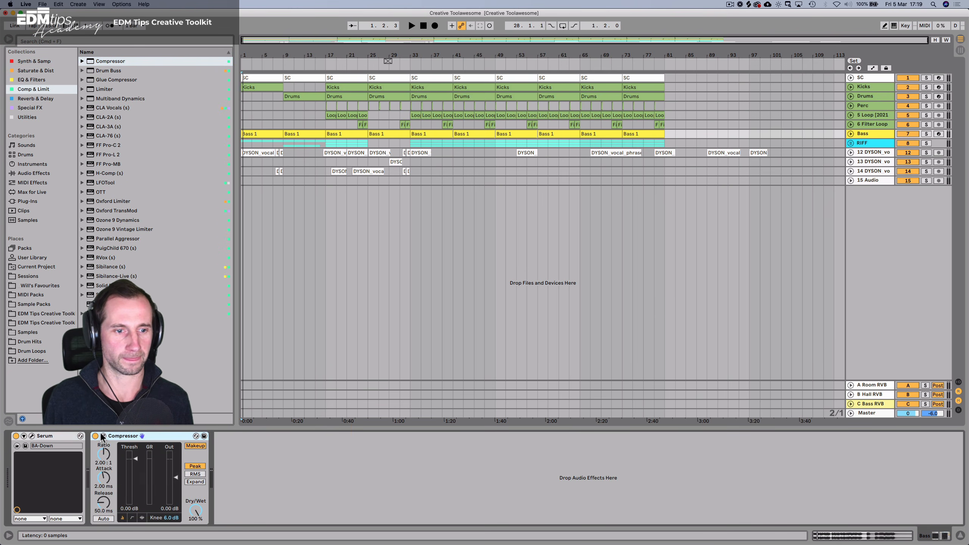
# Enable sidechain on the Bass track's Compressor and set its audio source to the SC track.
pyautogui.click(102, 438)
pyautogui.click(110, 460)
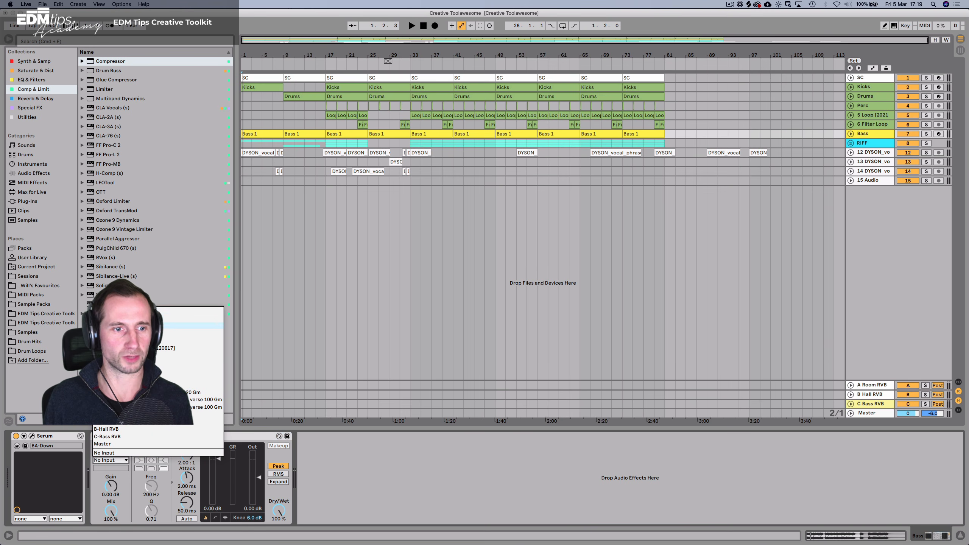
pyautogui.click(204, 310)
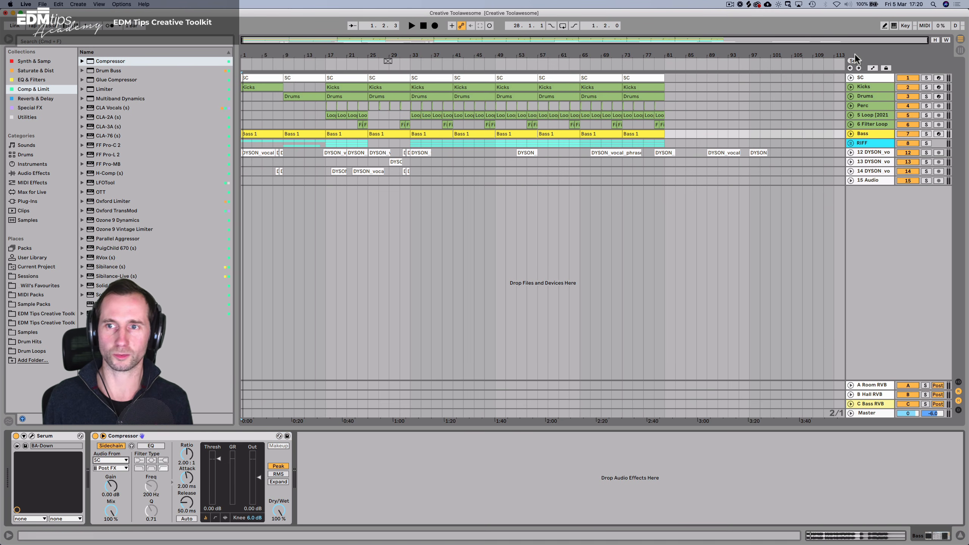
# Review the SC track's MIDI clip, Rim-808 instrument and Sends Only output routing.
pyautogui.click(851, 79)
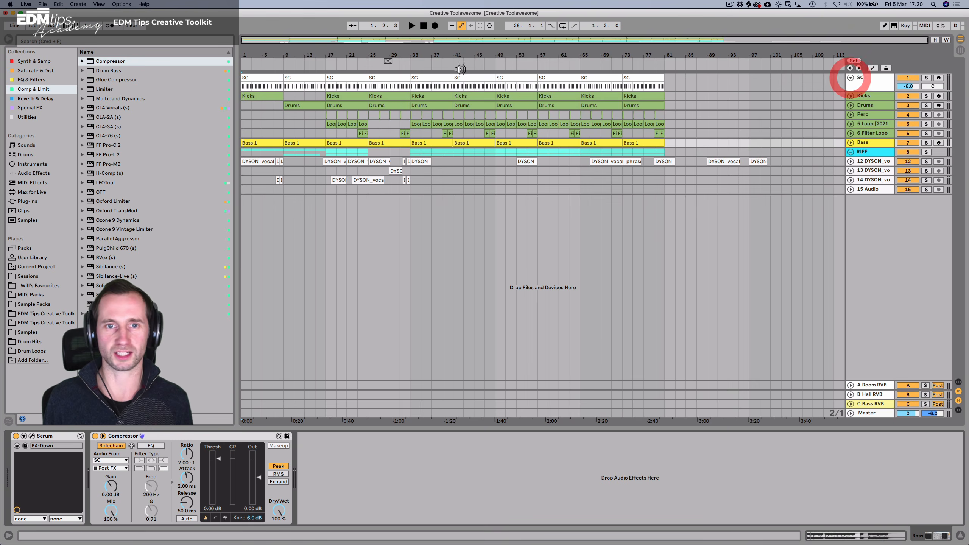
pyautogui.click(439, 79)
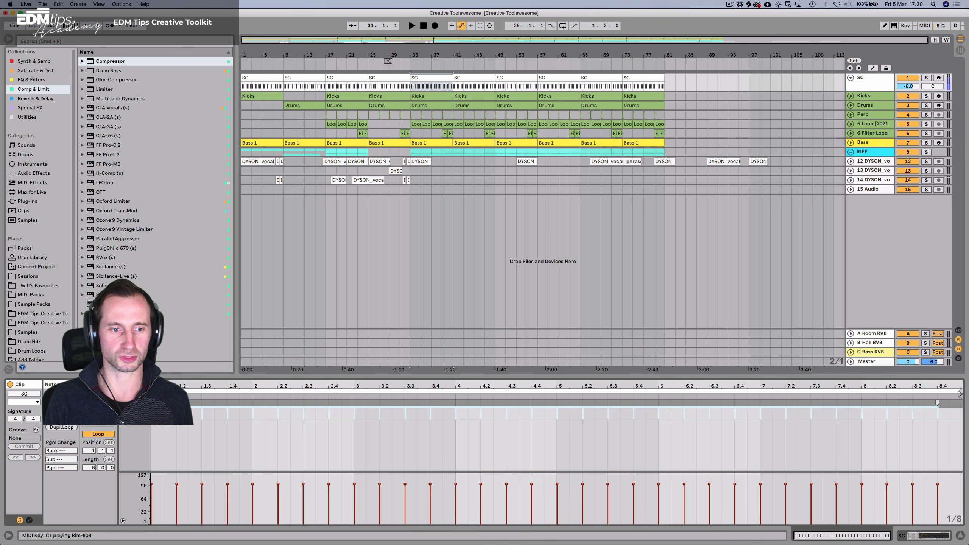
pyautogui.hotkey('shift', 'Tab')
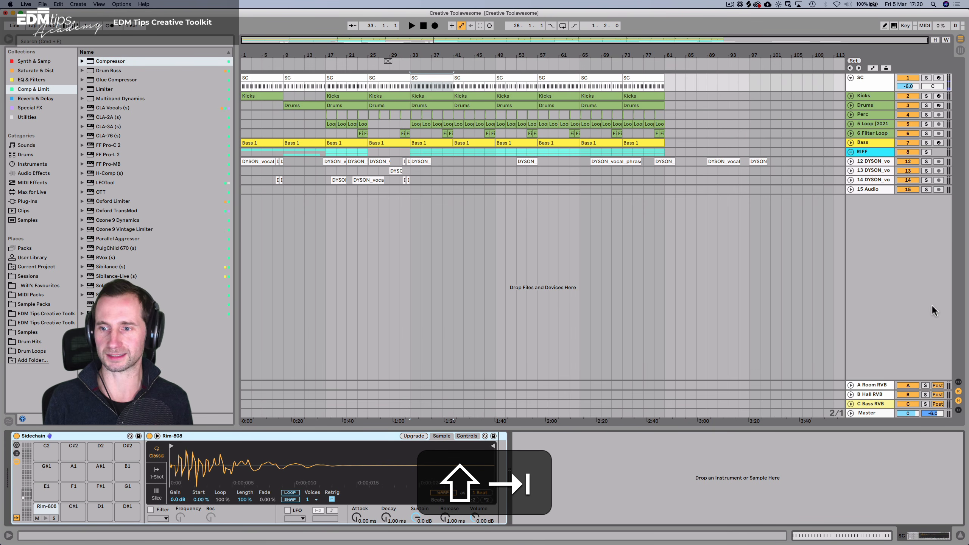
pyautogui.click(959, 382)
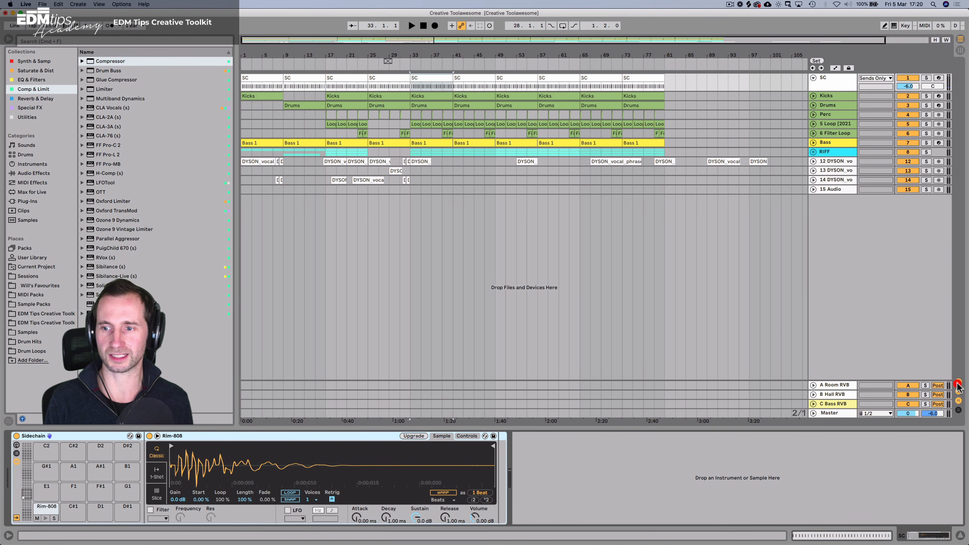
pyautogui.click(872, 78)
pyautogui.click(871, 80)
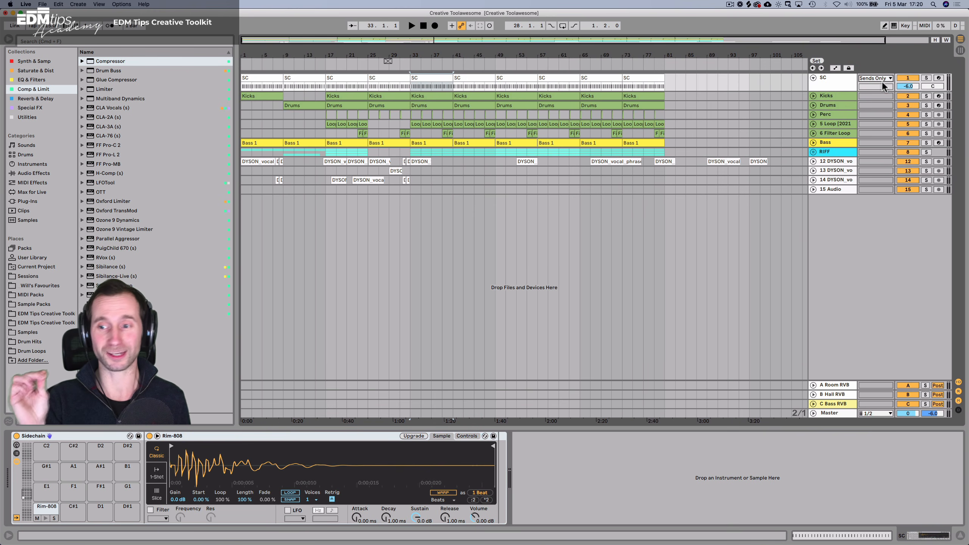
pyautogui.click(812, 78)
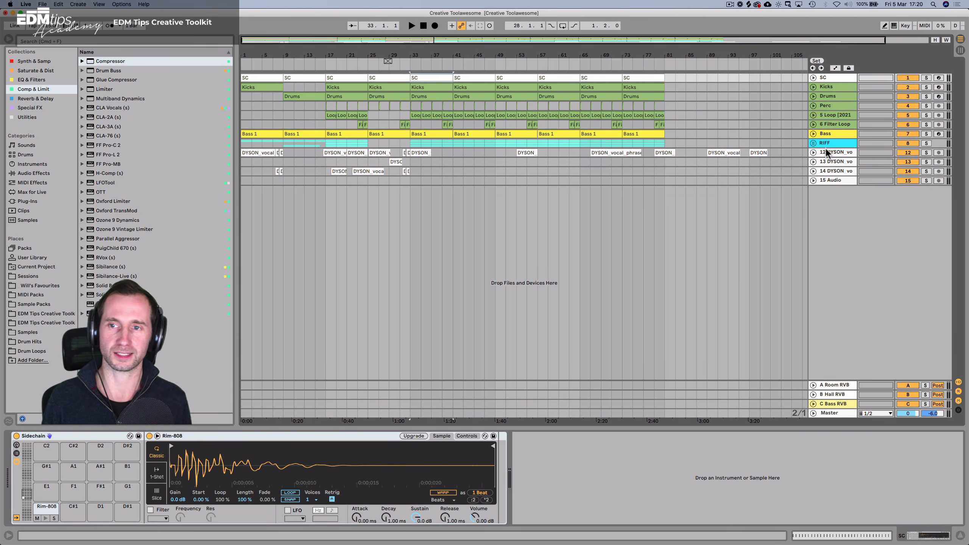
# Solo the Bass track, play it from bar 33 and lower its Compressor threshold to -inf dB.
pyautogui.click(832, 134)
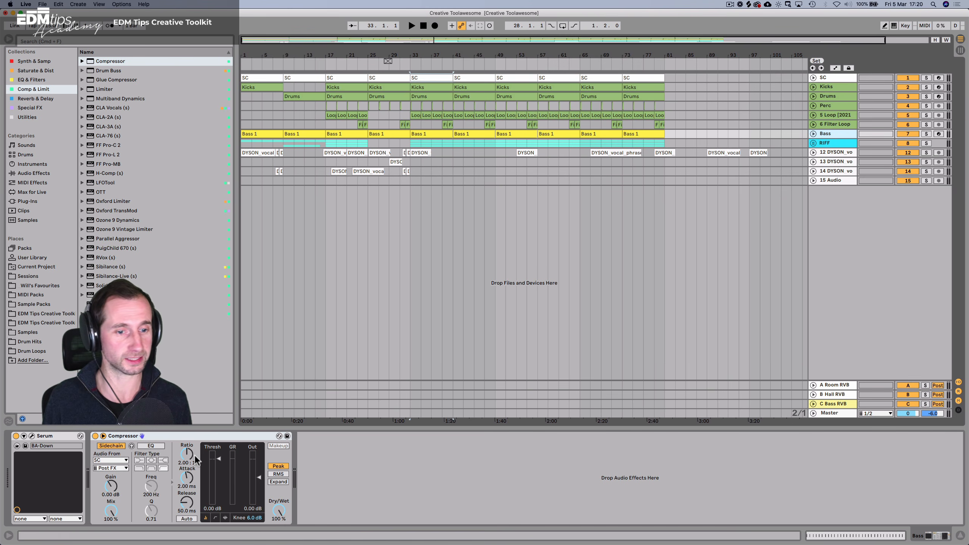
pyautogui.press('space')
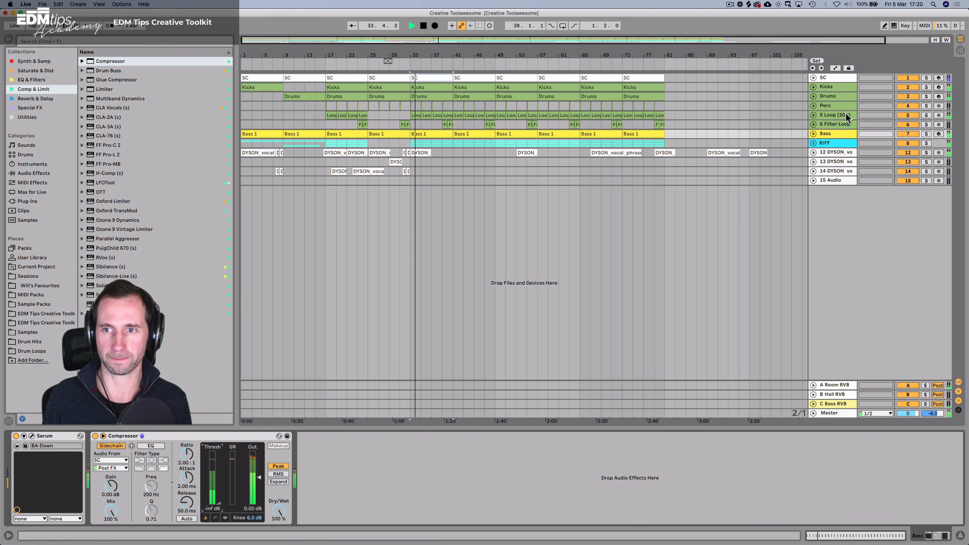
pyautogui.press('space')
pyautogui.click(926, 133)
pyautogui.press('space')
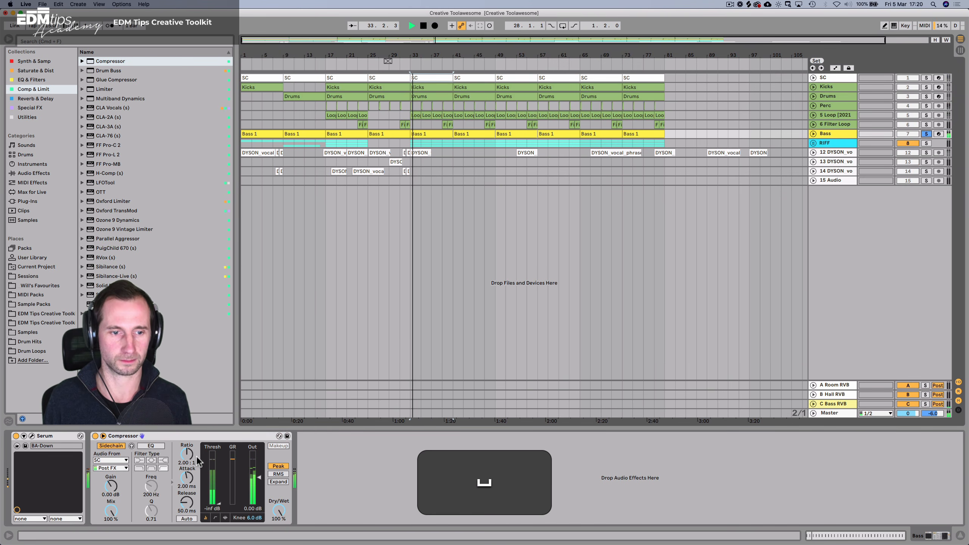
# Set the Bass Compressor's attack to 0.01 ms, release to 73.9 ms and ratio to about 1.16:1, comparing with the effect bypassed.
pyautogui.moveTo(187, 477); pyautogui.dragTo(187, 512)
pyautogui.click(95, 436)
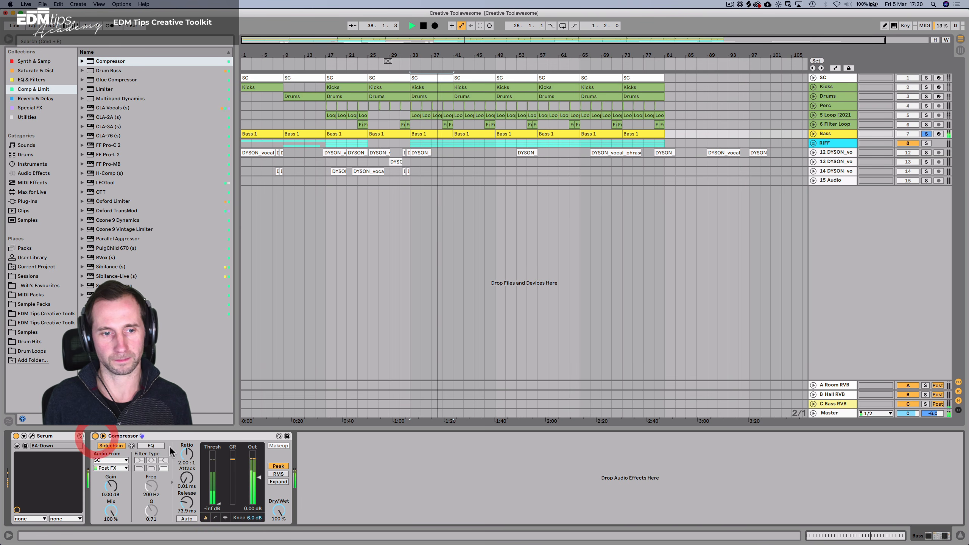
pyautogui.click(96, 436)
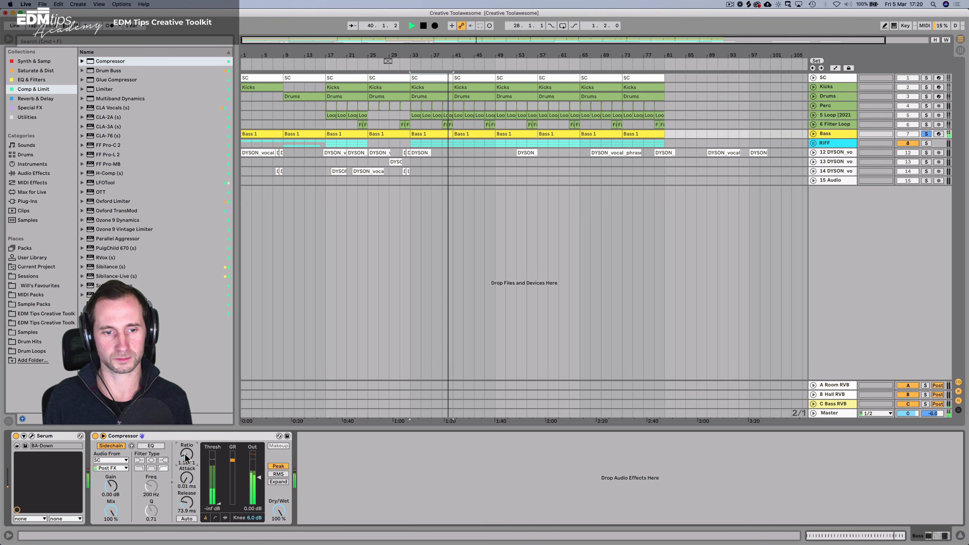
# Unsolo the Bass track and play the full arrangement from 1.1.1.
pyautogui.click(927, 133)
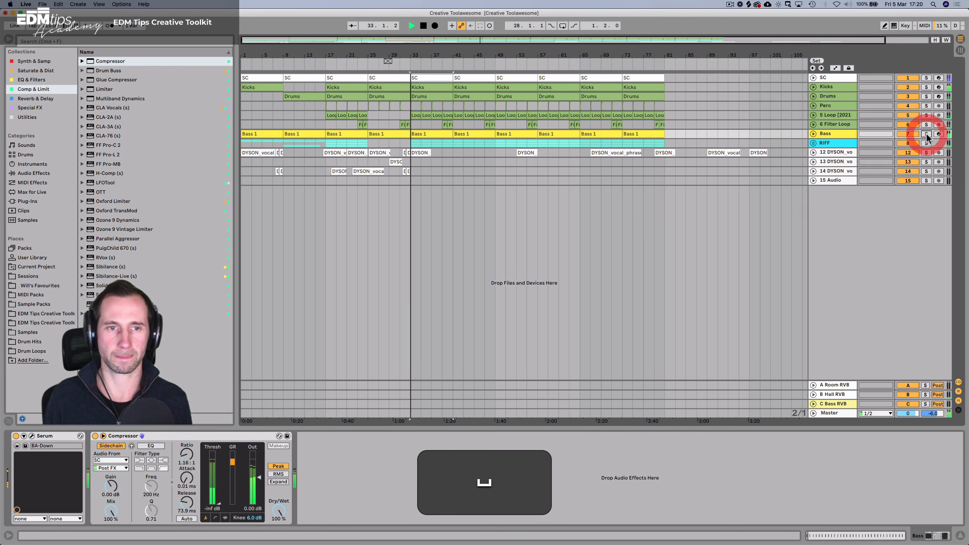
pyautogui.press('space')
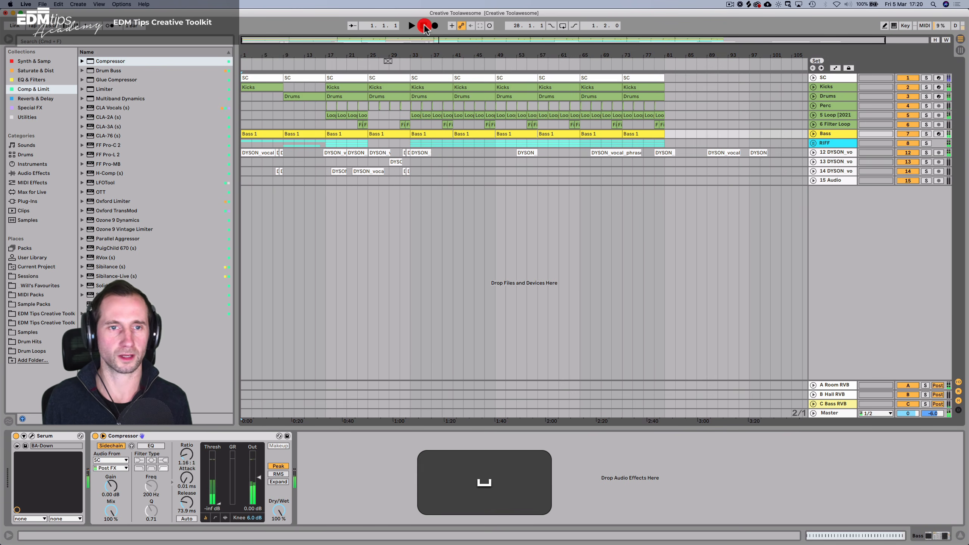
pyautogui.click(424, 26)
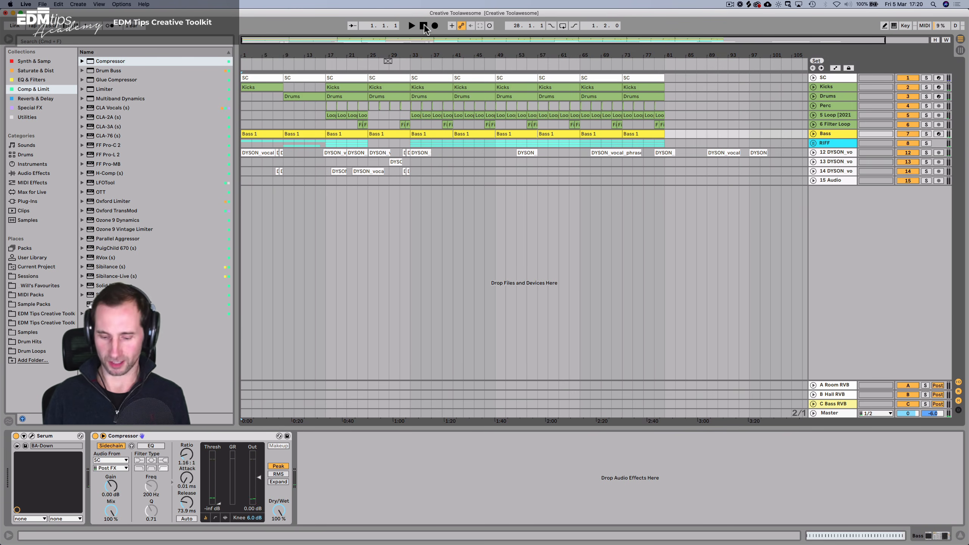
pyautogui.press('space')
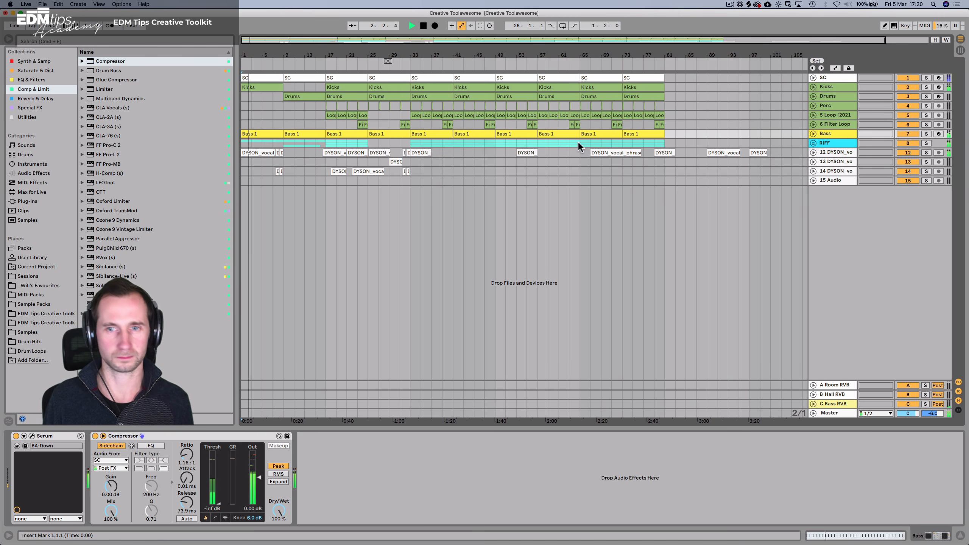
# Stop playback and group the Bass and Kicks tracks.
pyautogui.keyDown('super'); pyautogui.click(843, 131); pyautogui.keyUp('super')
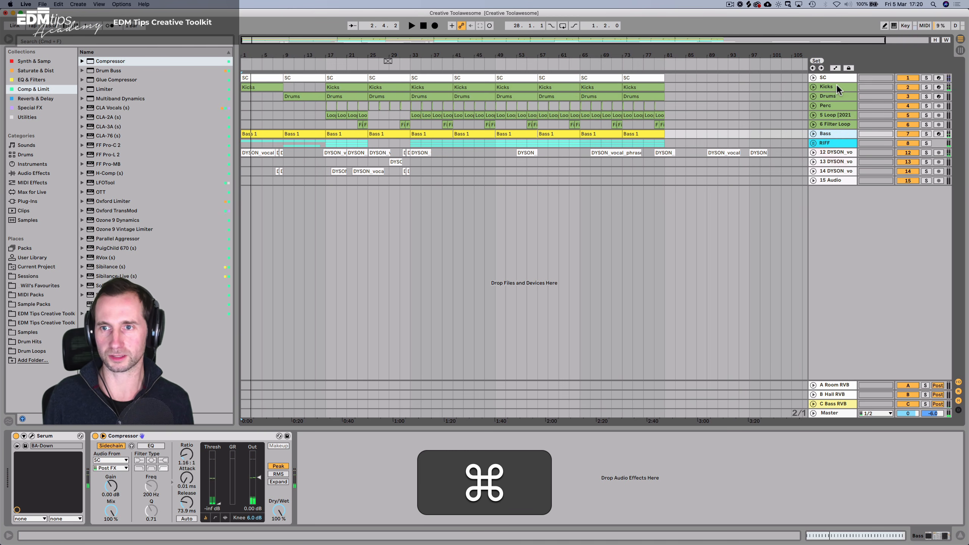
pyautogui.press('super+space')
pyautogui.keyDown('super'); pyautogui.click(838, 88); pyautogui.keyUp('super')
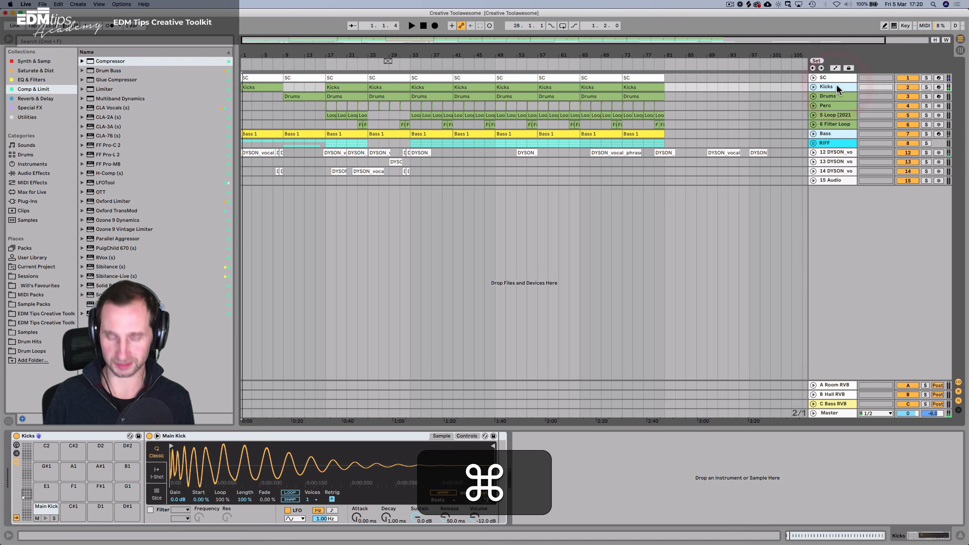
pyautogui.press('super+g')
# Rename the Kicks and Bass group to K + B and colour it red.
pyautogui.click(838, 90)
pyautogui.press('super+r')
pyautogui.write('K')
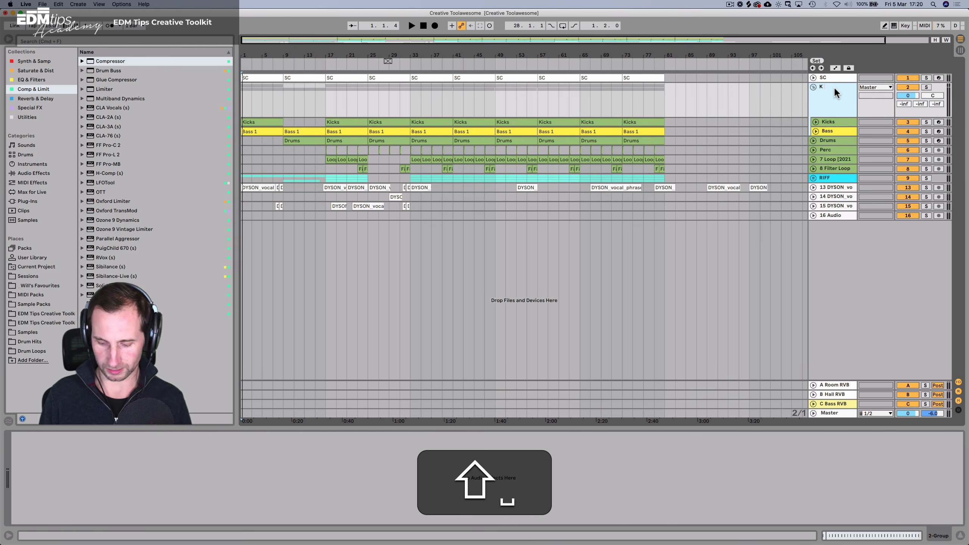
pyautogui.write('+B')
pyautogui.press('Return')
pyautogui.rightClick(834, 90)
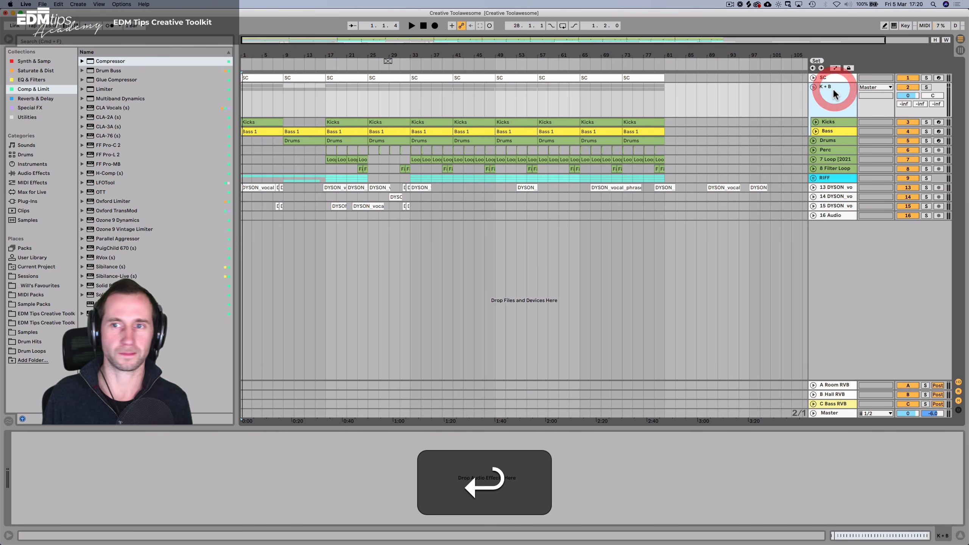
pyautogui.click(842, 212)
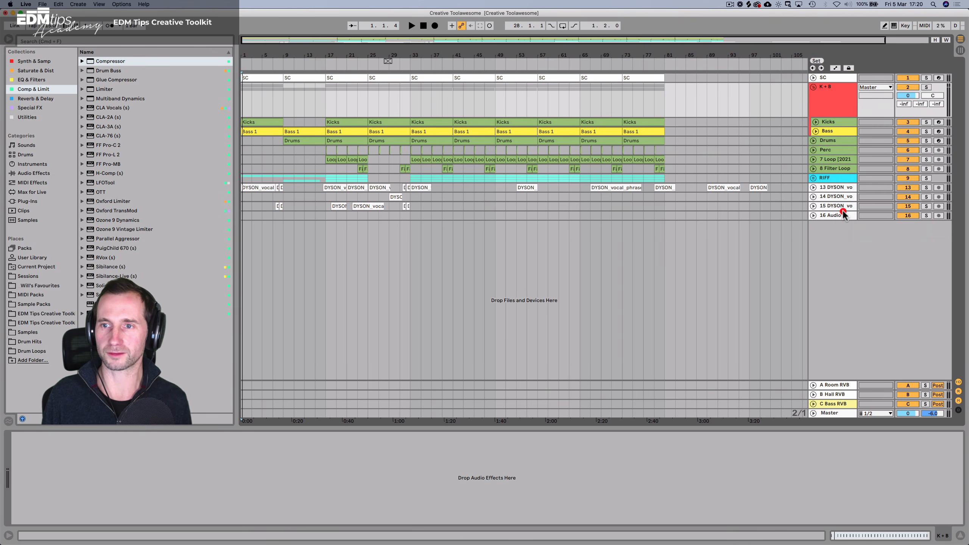
# Add an Auto Filter from the EQ & Filters collection to the K + B group and rename the device LP.
pyautogui.click(837, 98)
pyautogui.click(35, 80)
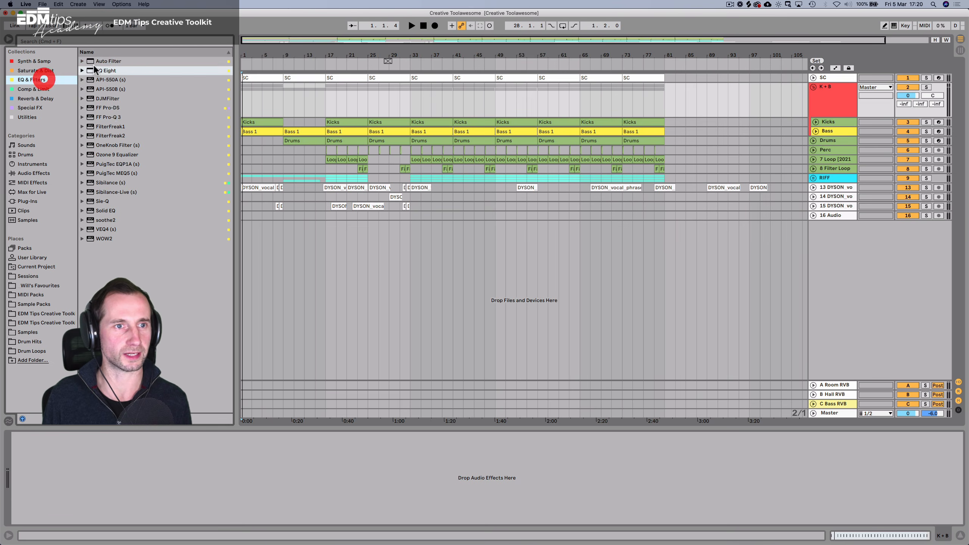
pyautogui.moveTo(100, 64); pyautogui.dragTo(93, 464)
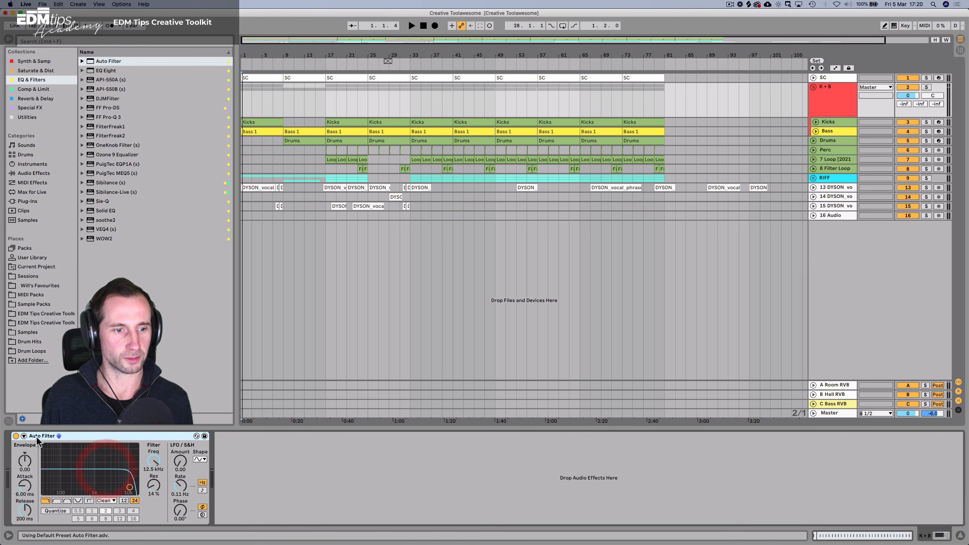
pyautogui.press('cmd+r')
pyautogui.write('LP')
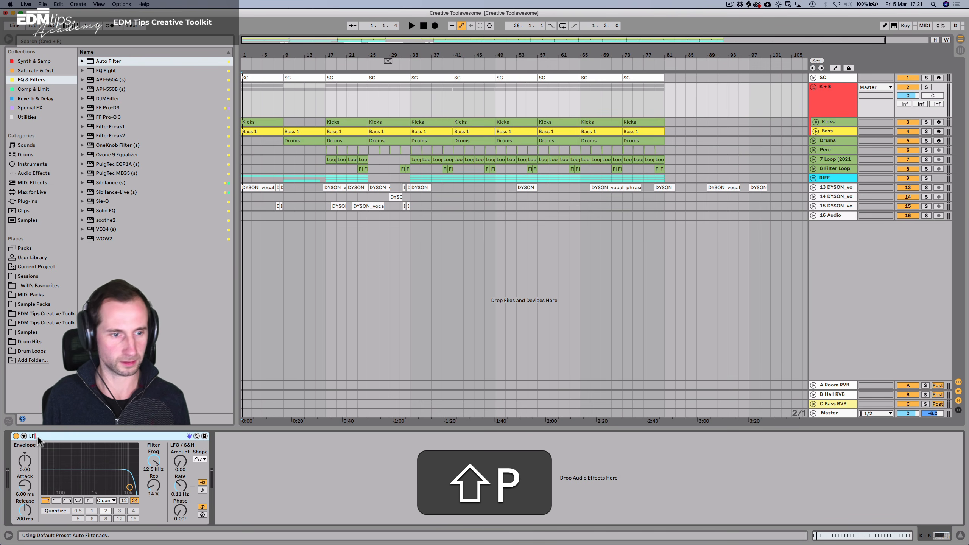
pyautogui.hotkey('shift', 'Return')
# Add a second Auto Filter after LP, rename it HP and switch it to the high-pass filter type.
pyautogui.moveTo(48, 441); pyautogui.dragTo(256, 311)
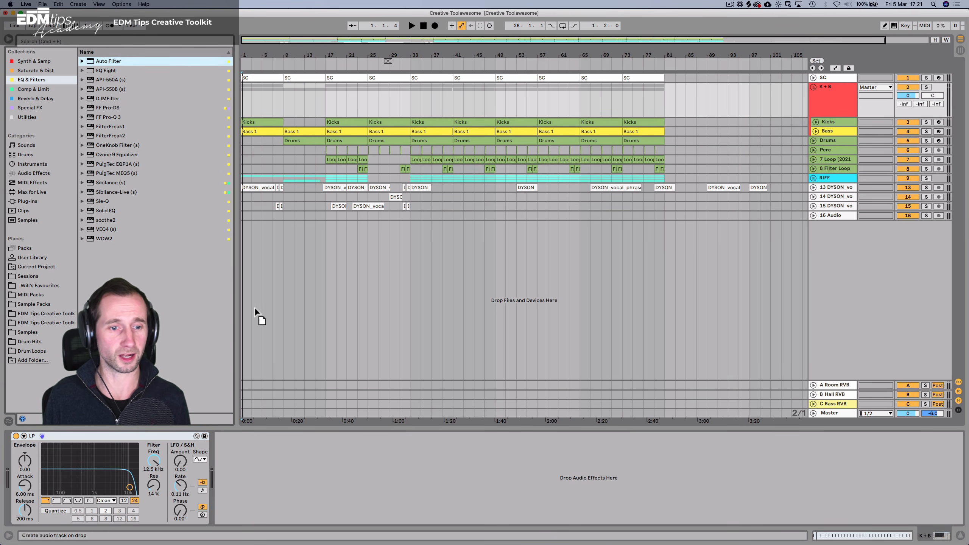
pyautogui.moveTo(284, 511); pyautogui.dragTo(284, 511)
pyautogui.click(249, 437)
pyautogui.press('cmd+r')
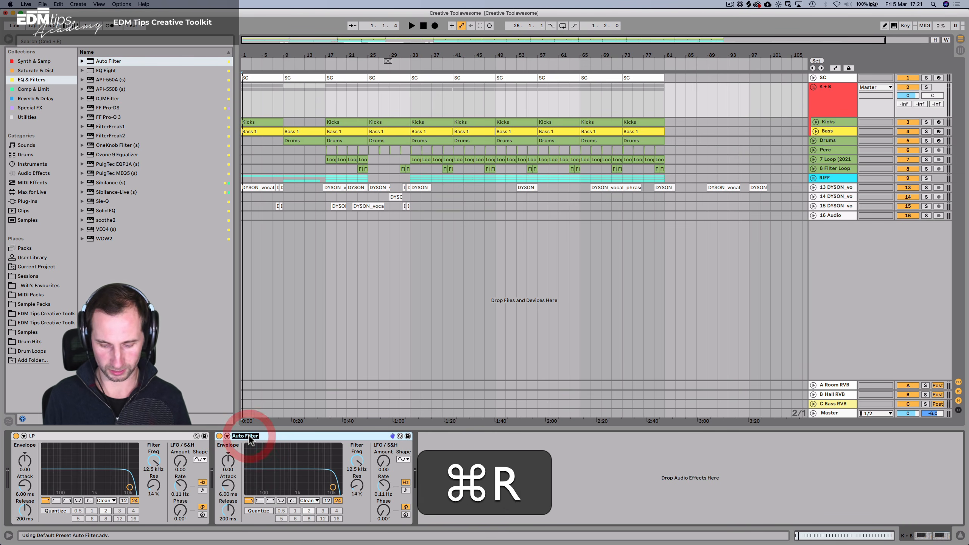
pyautogui.write('HP')
pyautogui.hotkey('shift', 'Return')
pyautogui.click(259, 501)
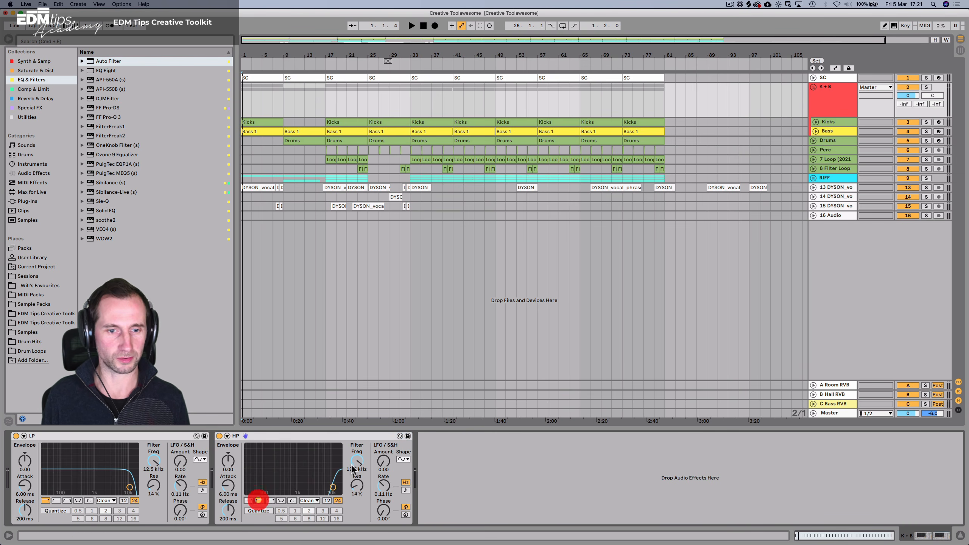
# Set HP's frequency to 26 Hz and automate LP's frequency in a new lane from 225 Hz at bar 1 to 19.9 kHz at bar 9.
pyautogui.press('space')
pyautogui.moveTo(154, 460); pyautogui.dragTo(155, 489)
pyautogui.rightClick(154, 460)
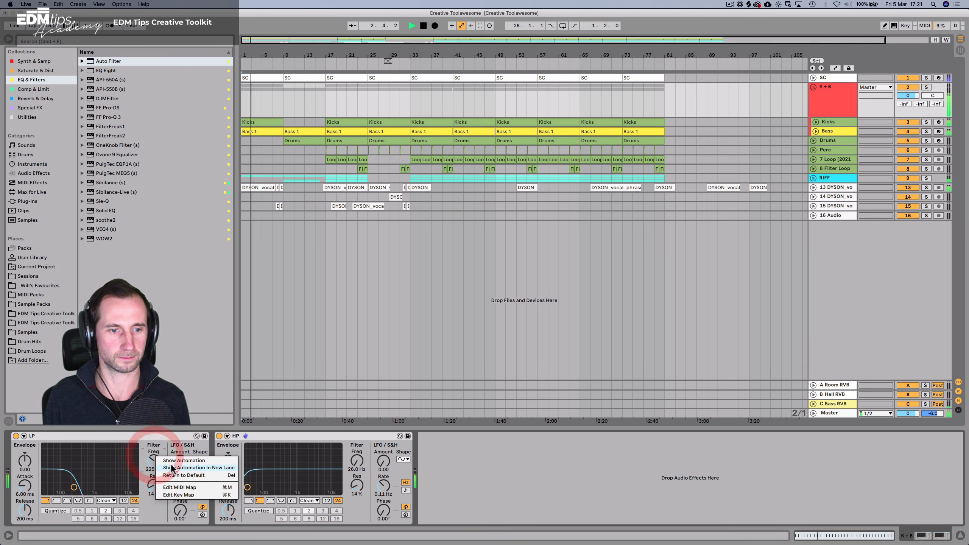
pyautogui.click(171, 468)
pyautogui.click(241, 133)
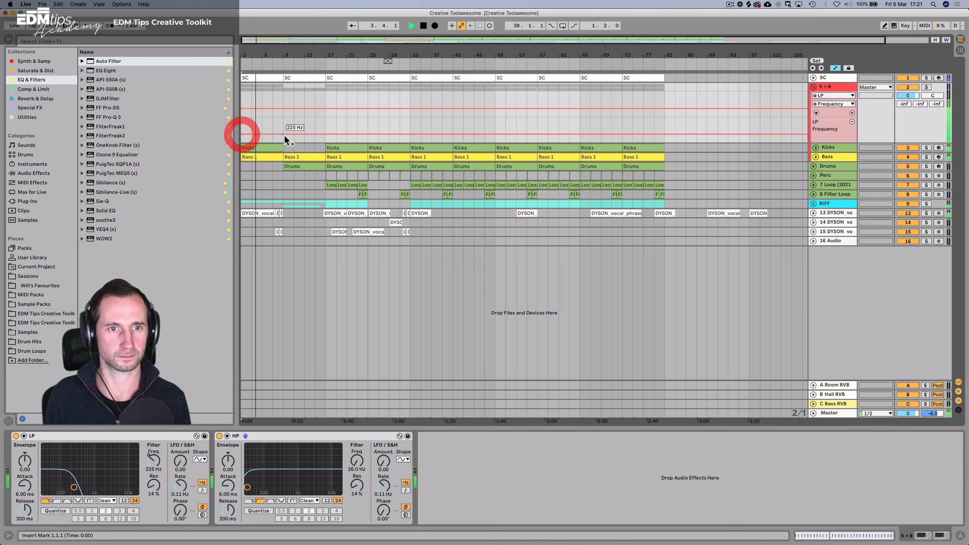
pyautogui.moveTo(284, 134)
pyautogui.mouseDown()
pyautogui.moveTo(293, 118)
pyautogui.moveTo(283, 118)
pyautogui.mouseUp()
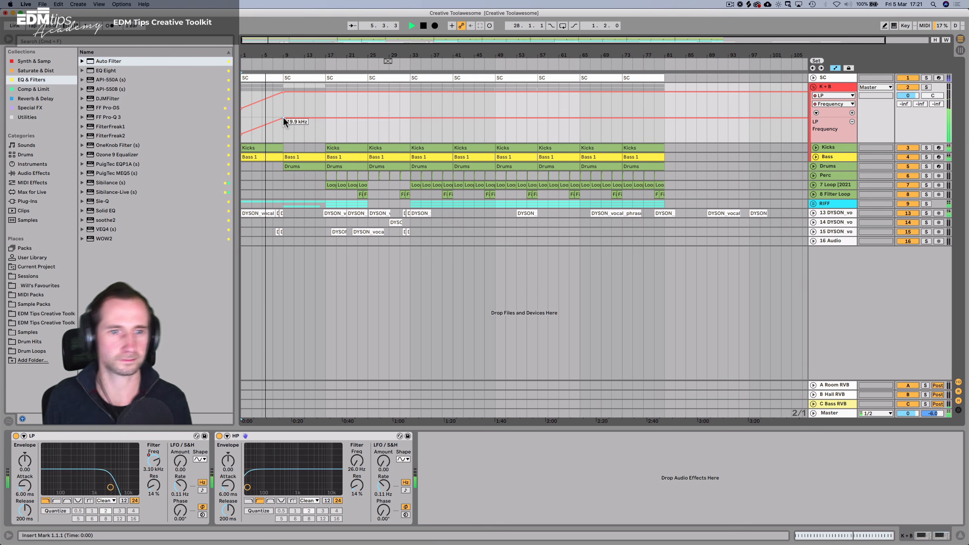
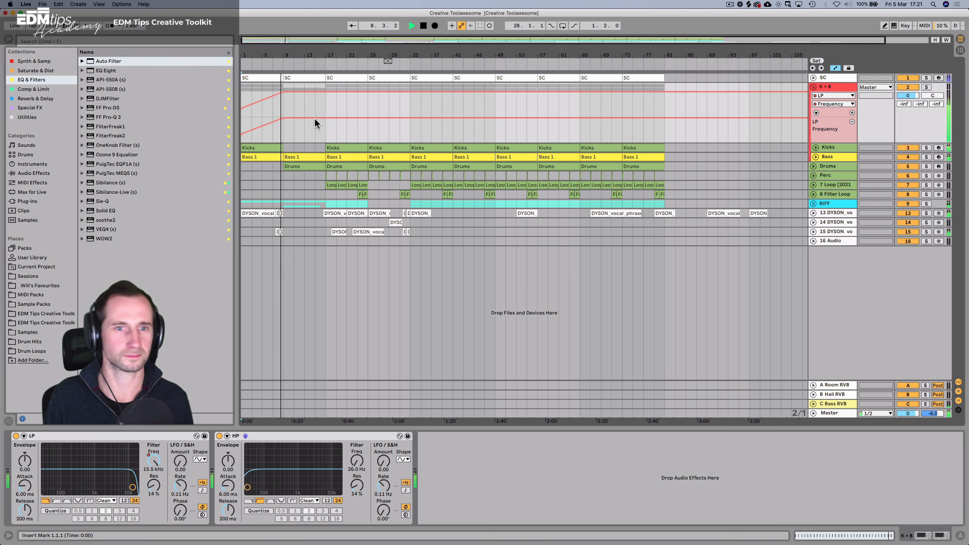
# Automate HP's frequency in a new lane, rising from 26 Hz at bar 9 until bar 17 and dropping back to 26 Hz there.
pyautogui.rightClick(353, 463)
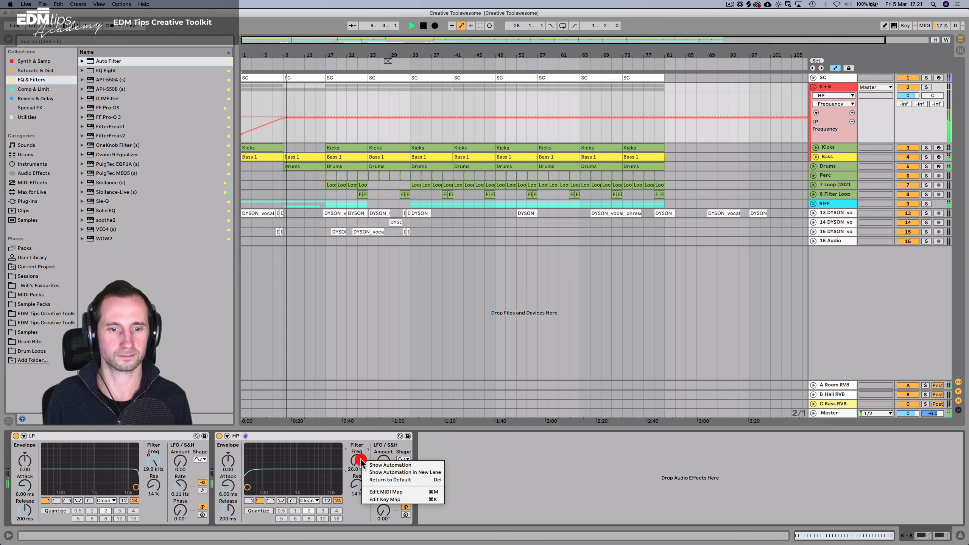
pyautogui.click(371, 469)
pyautogui.click(280, 116)
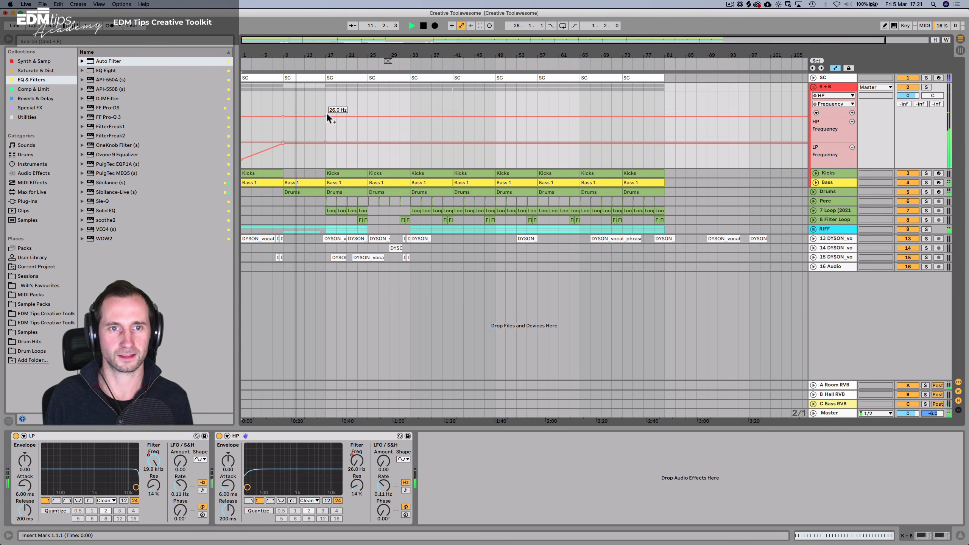
pyautogui.moveTo(327, 115); pyautogui.dragTo(326, 108)
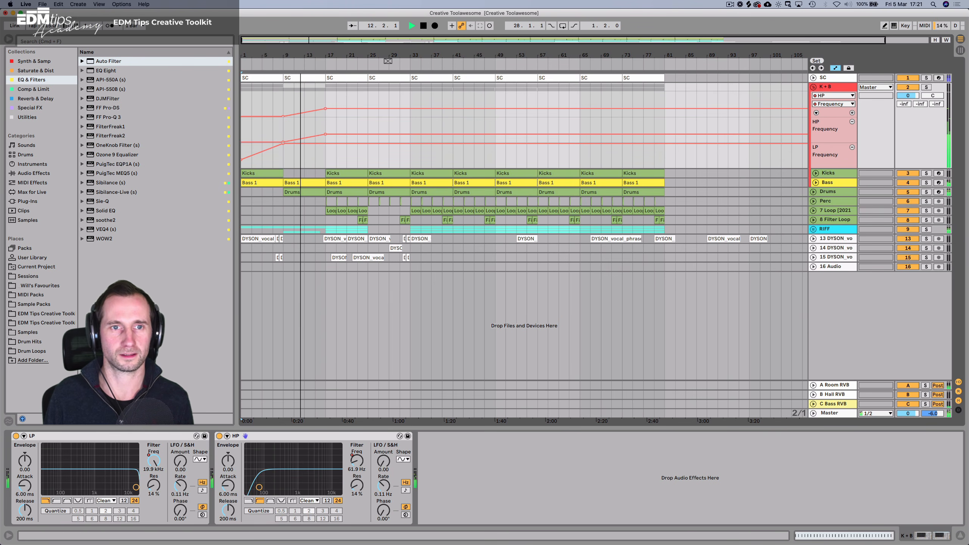
pyautogui.moveTo(303, 52); pyautogui.dragTo(365, 51)
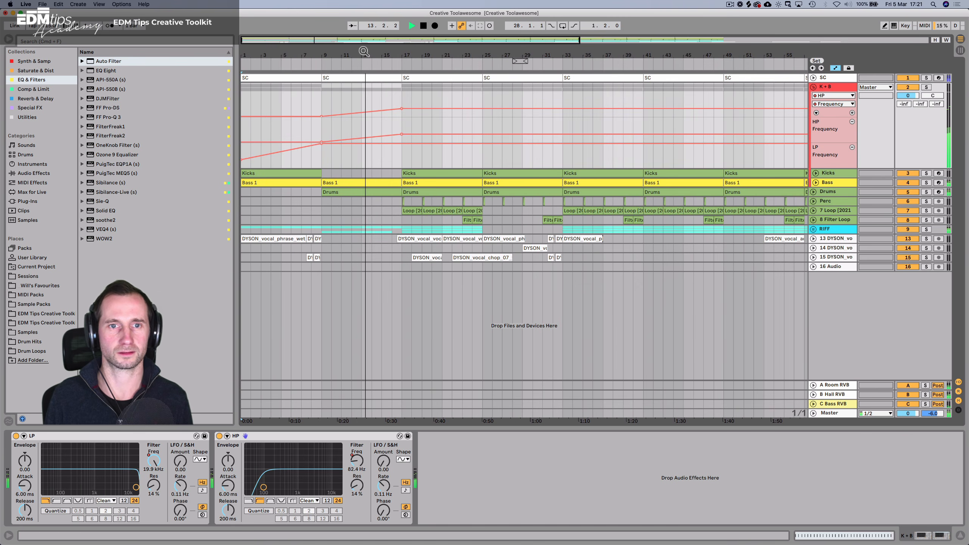
pyautogui.moveTo(399, 109); pyautogui.dragTo(402, 116)
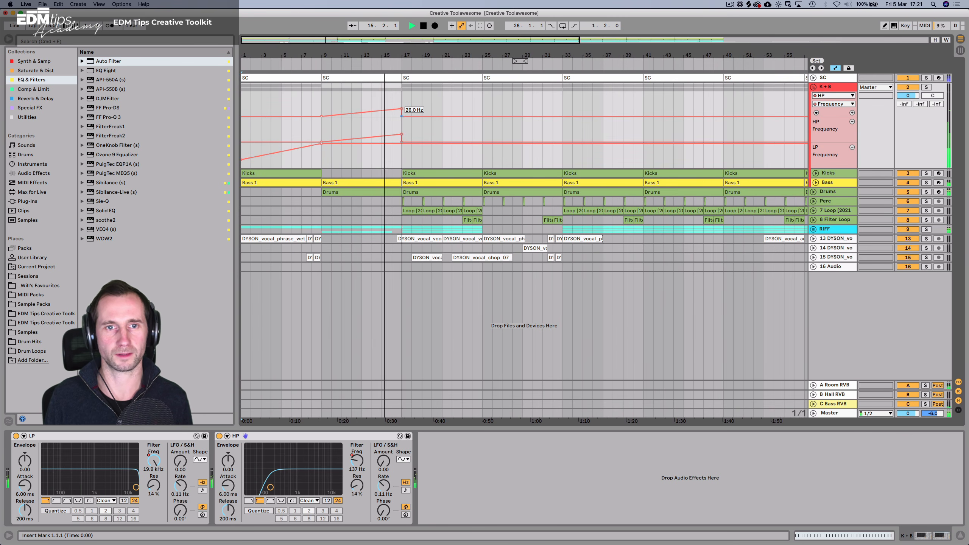
# Shorten the second Bass 1 clip to end at about 16.3, leaving a gap before bar 17, and play the transition.
pyautogui.click(396, 183)
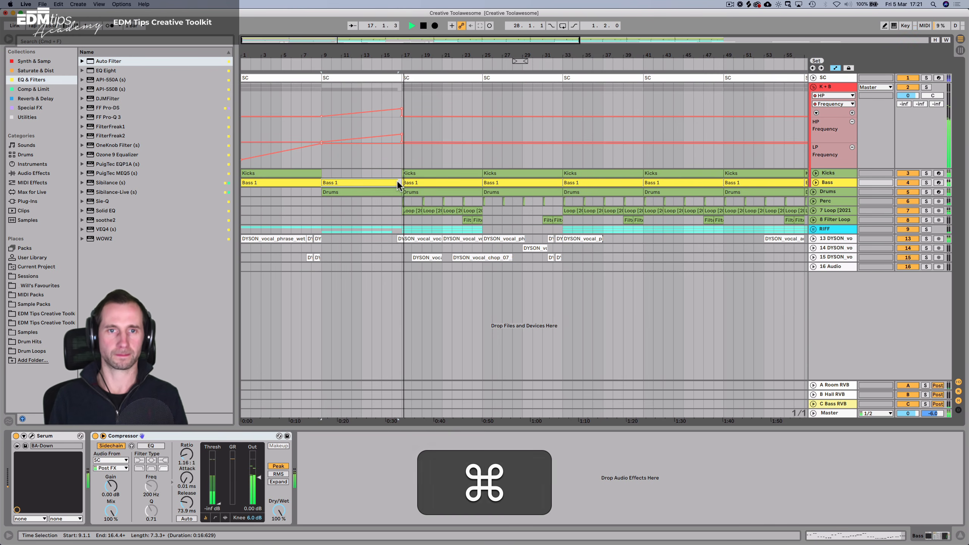
pyautogui.moveTo(402, 48); pyautogui.dragTo(388, 77)
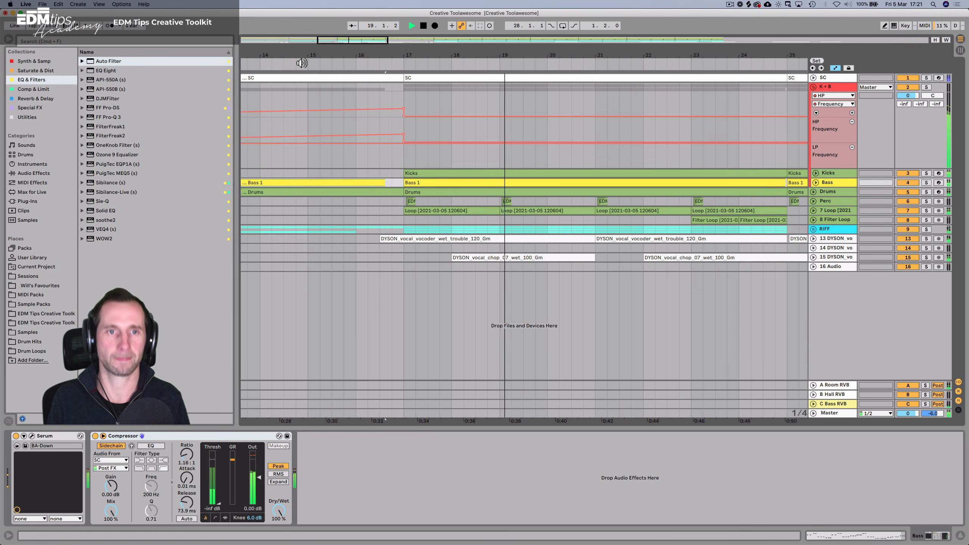
pyautogui.click(299, 61)
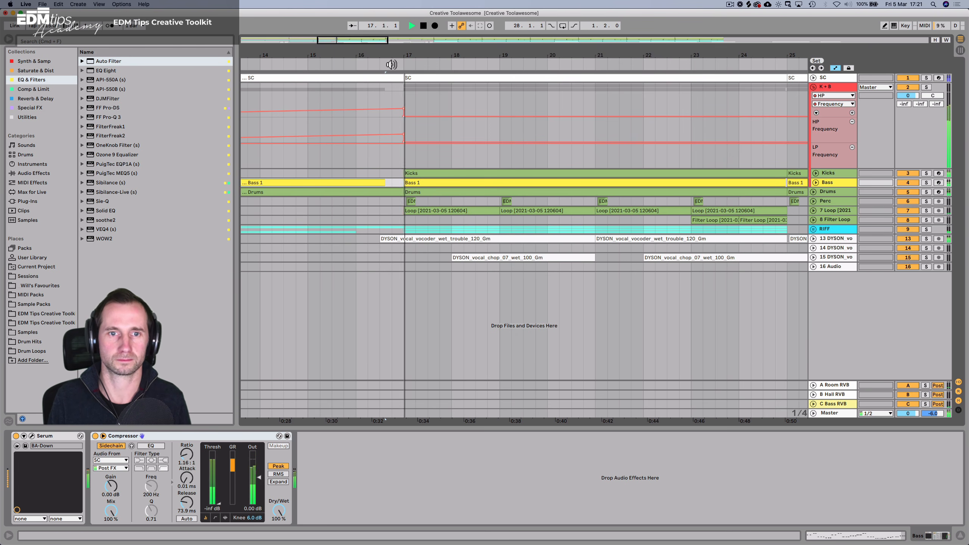
pyautogui.moveTo(403, 56); pyautogui.dragTo(327, 56)
pyautogui.press('space')
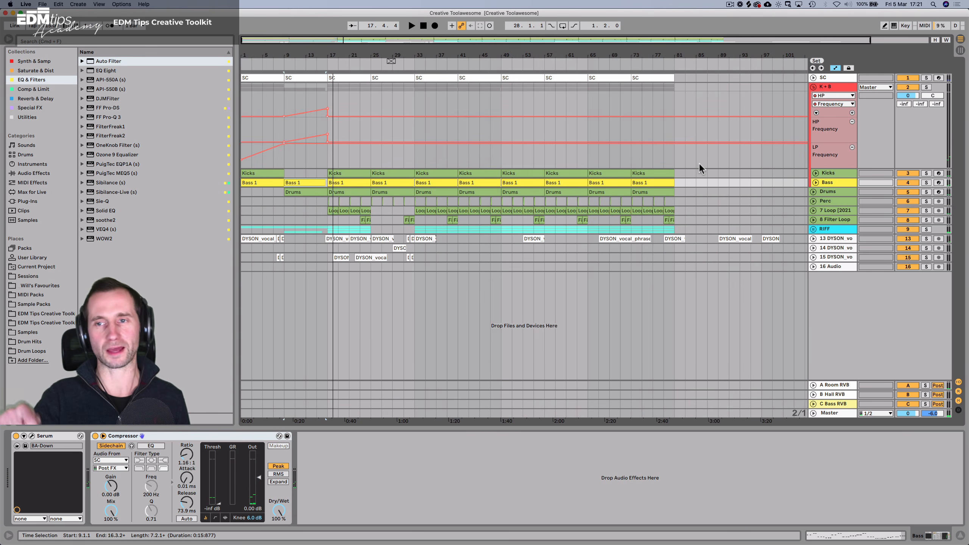
# Fold the K + B group, insert a MIDI track below the 16 Audio track and rename it Pad.
pyautogui.click(813, 88)
pyautogui.click(826, 172)
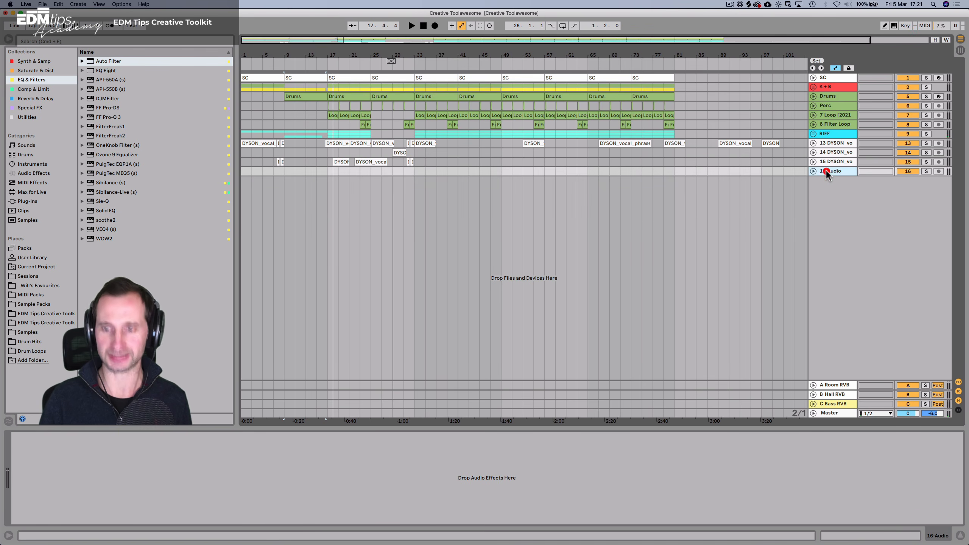
pyautogui.press('shift+super+t')
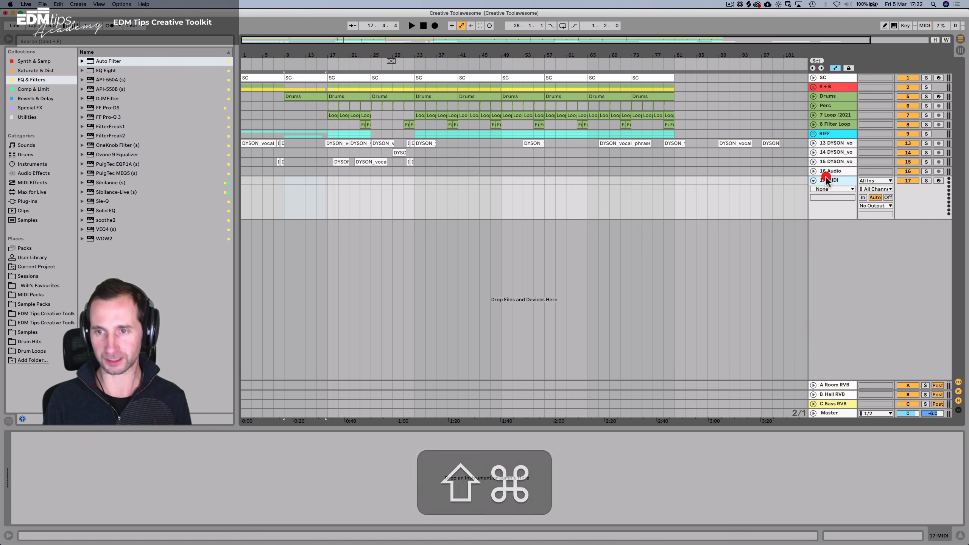
pyautogui.click(827, 180)
pyautogui.press('super+r')
pyautogui.press('shift')
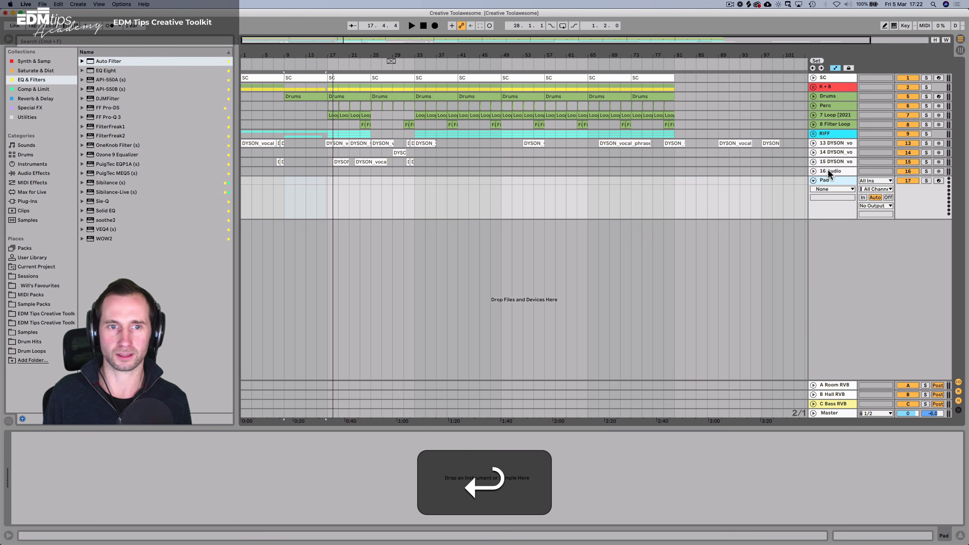
# Delete the empty 16 Audio track above Pad.
pyautogui.click(828, 171)
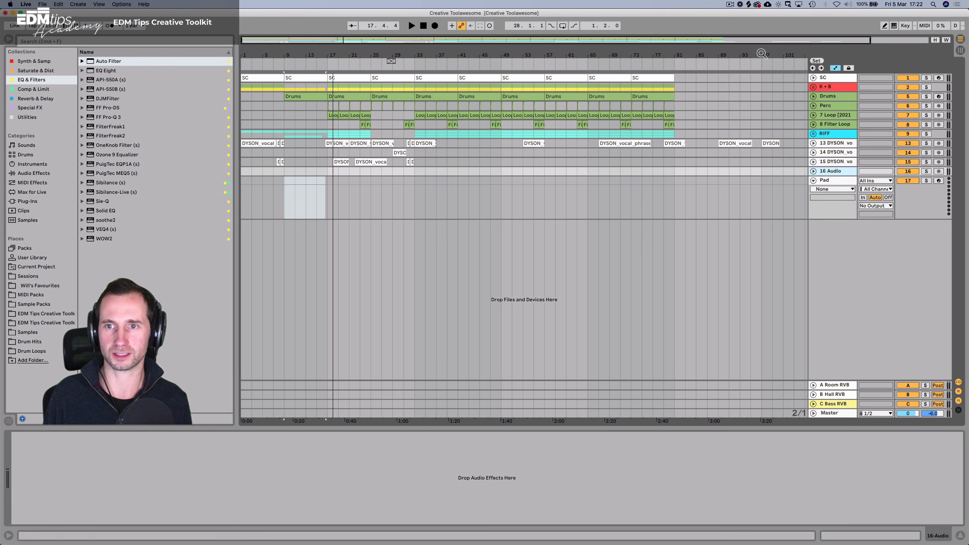
pyautogui.scroll(-2, 762, 54)
pyautogui.press('BackSpace')
# Select the three DYSON vocal tracks and give them a light purple track color.
pyautogui.click(834, 161)
pyautogui.keyDown('shift'); pyautogui.click(833, 144); pyautogui.keyUp('shift')
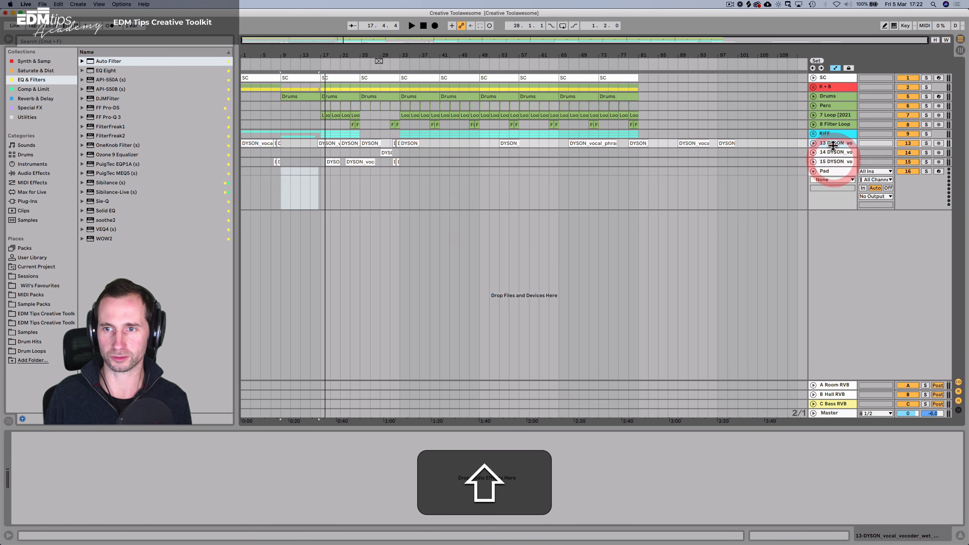
pyautogui.rightClick(833, 146)
pyautogui.click(830, 152)
pyautogui.click(827, 161)
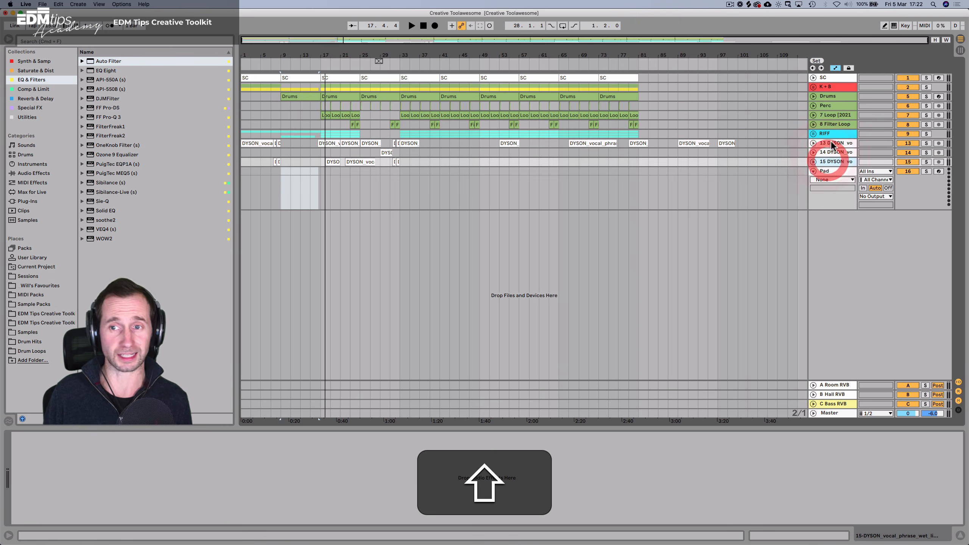
pyautogui.keyDown('shift'); pyautogui.click(833, 145); pyautogui.keyUp('shift')
pyautogui.rightClick(833, 145)
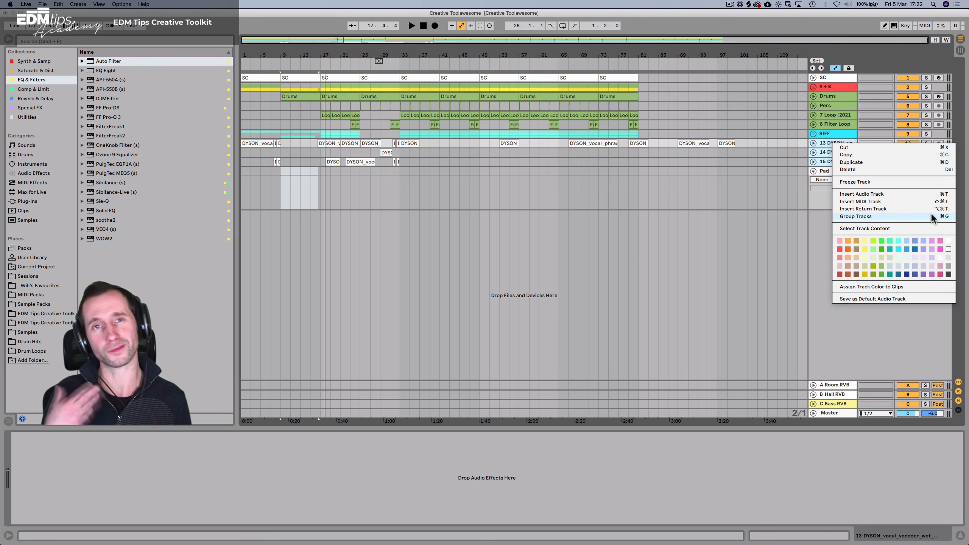
pyautogui.click(932, 241)
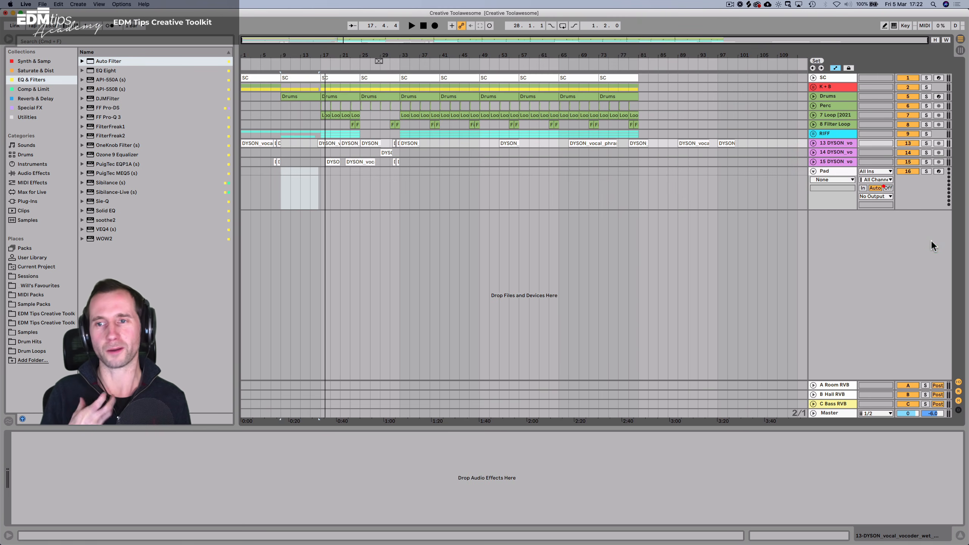
# Assign the track color of the three DYSON vocal tracks to their clips.
pyautogui.keyDown('shift'); pyautogui.click(839, 144); pyautogui.keyUp('shift')
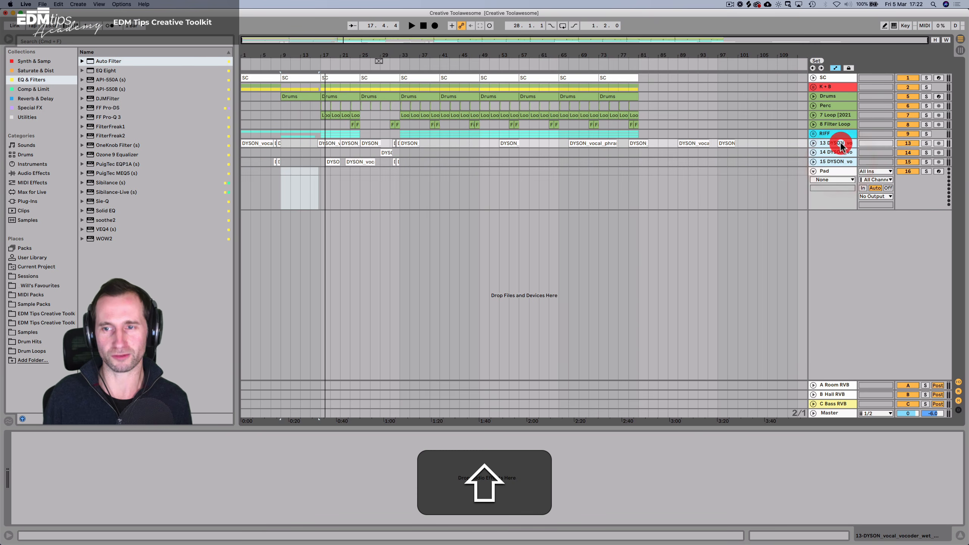
pyautogui.rightClick(841, 143)
pyautogui.click(878, 288)
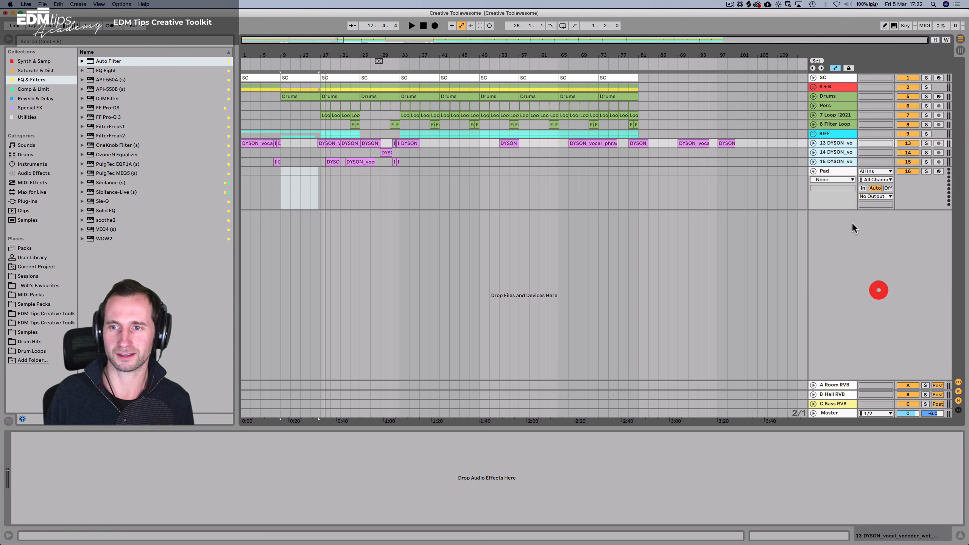
# Group the three DYSON vocal tracks and rename the group VOX.
pyautogui.click(833, 161)
pyautogui.keyDown('shift'); pyautogui.click(830, 143); pyautogui.keyUp('shift')
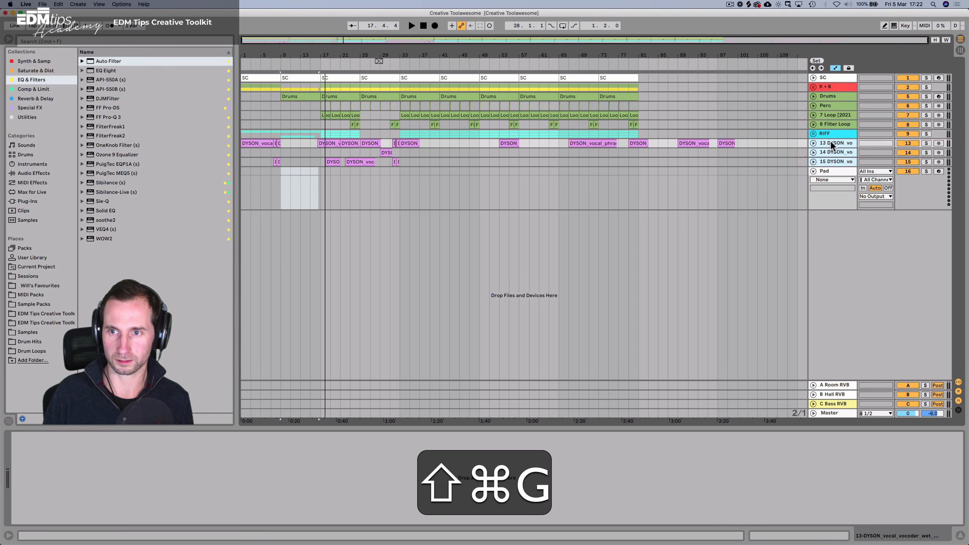
pyautogui.press('super+g')
pyautogui.press('shift+super+r')
pyautogui.write('VOX')
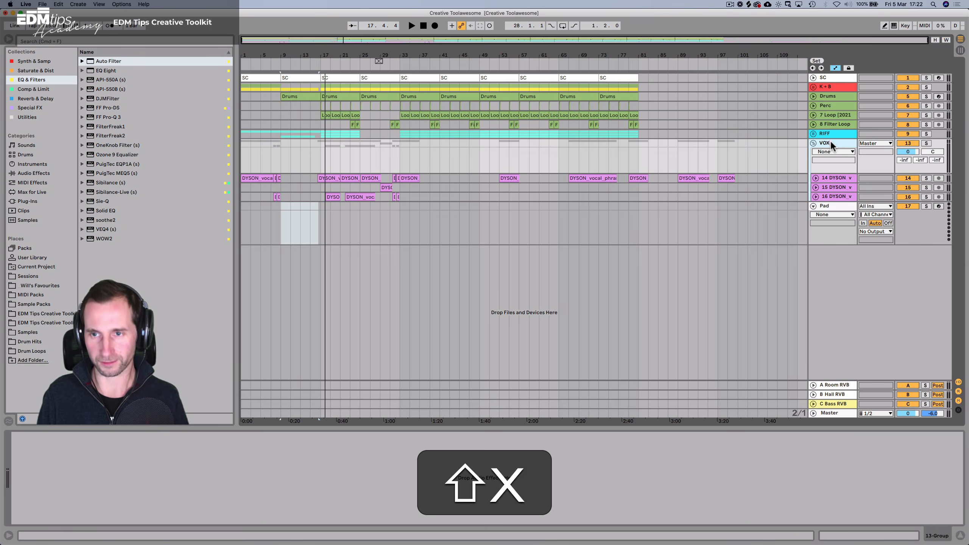
pyautogui.hotkey('shift', 'Return')
# Color the VOX group bright pink, fold it and play the arrangement from bar 9.
pyautogui.rightClick(831, 146)
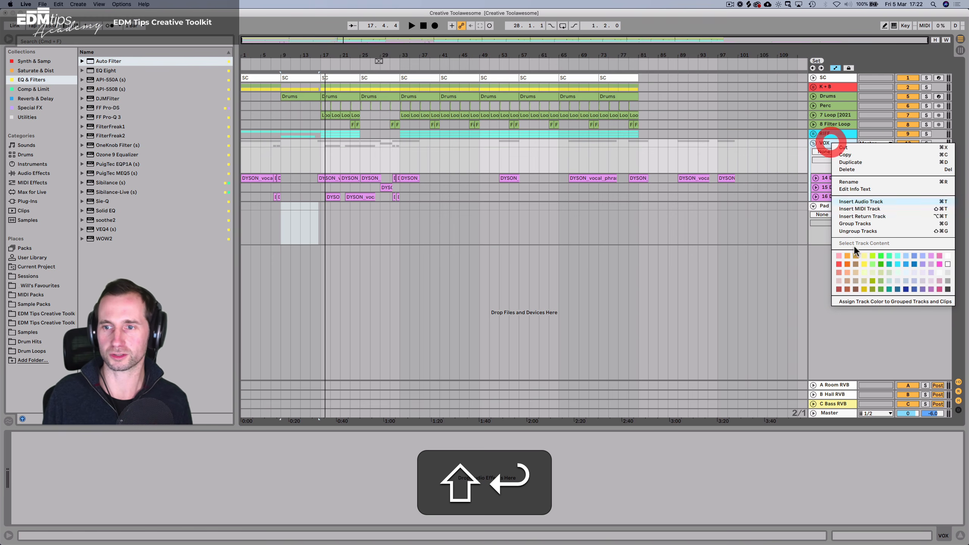
pyautogui.click(940, 263)
pyautogui.click(814, 143)
pyautogui.press('space')
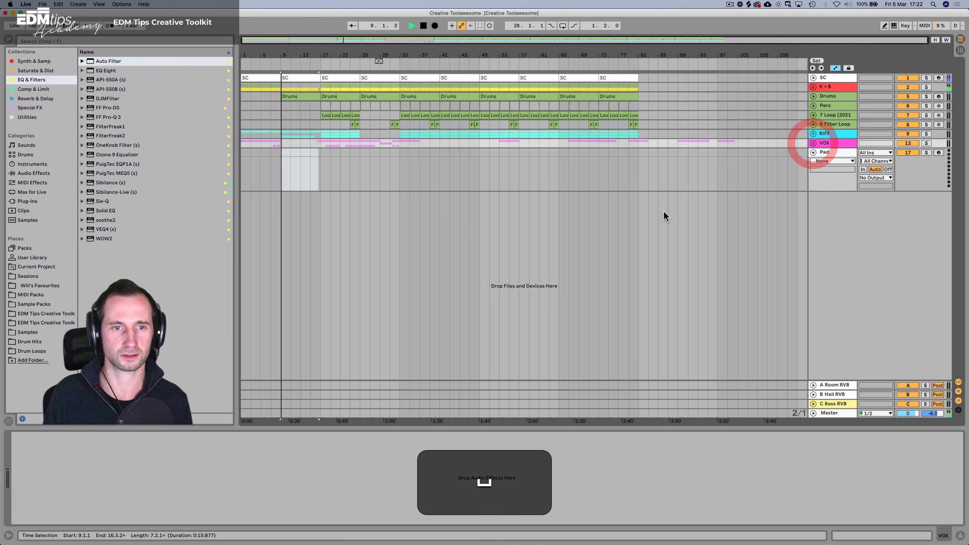
# Color the Pad track light blue and arm it for recording.
pyautogui.rightClick(826, 154)
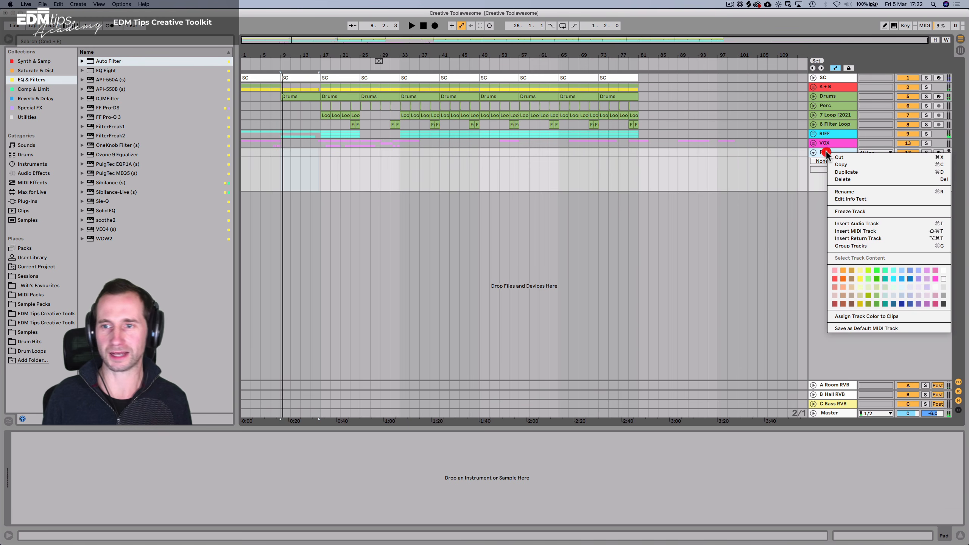
pyautogui.click(903, 270)
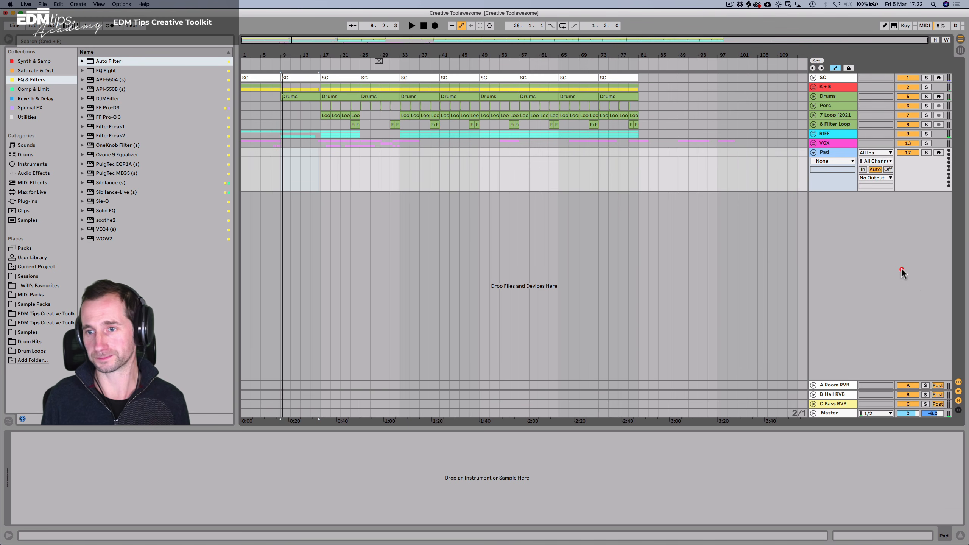
pyautogui.click(939, 153)
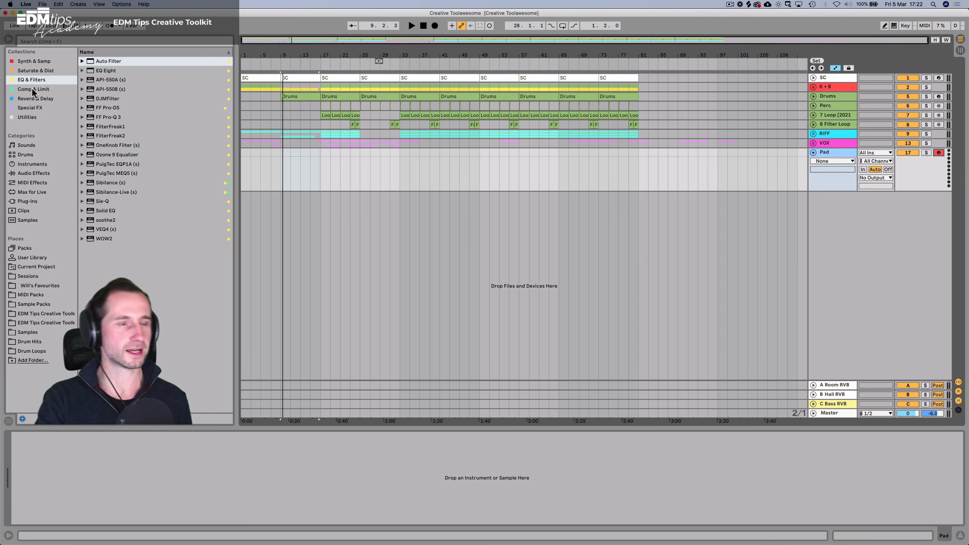
# Load Vital from the Synth & Samp collection onto the Pad track and choose the PD-Lush preset from the EDMTIPS preset folder.
pyautogui.click(30, 62)
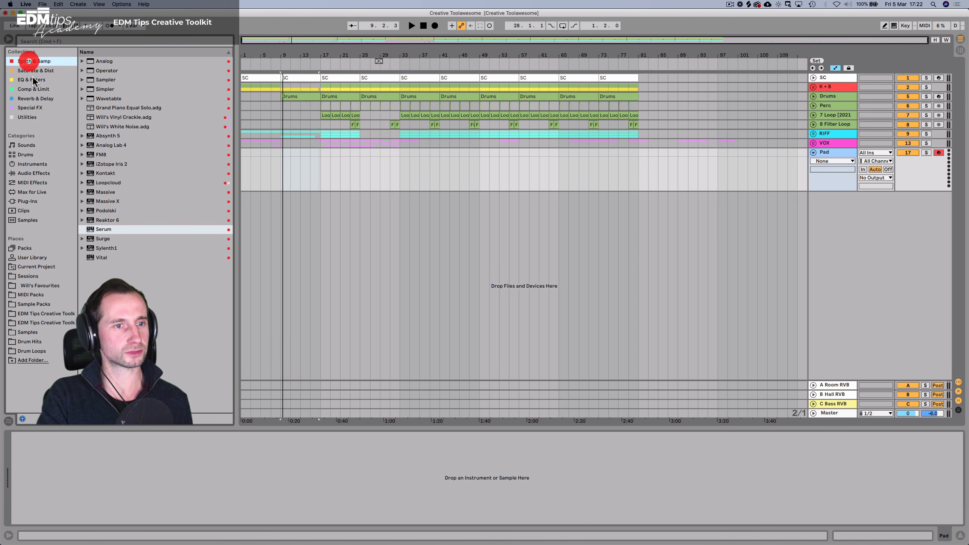
pyautogui.moveTo(100, 258); pyautogui.dragTo(286, 175)
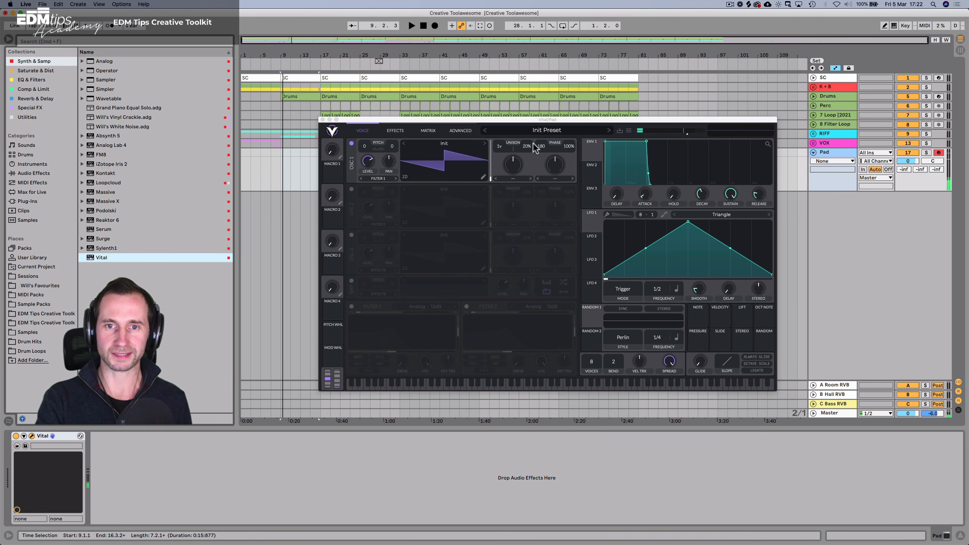
pyautogui.click(533, 131)
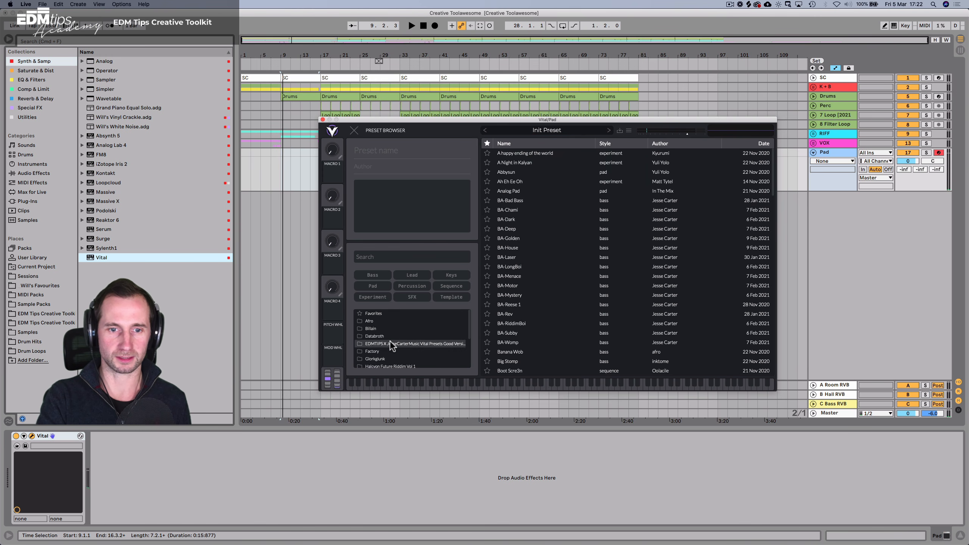
pyautogui.click(391, 343)
pyautogui.scroll(-5, 523, 260)
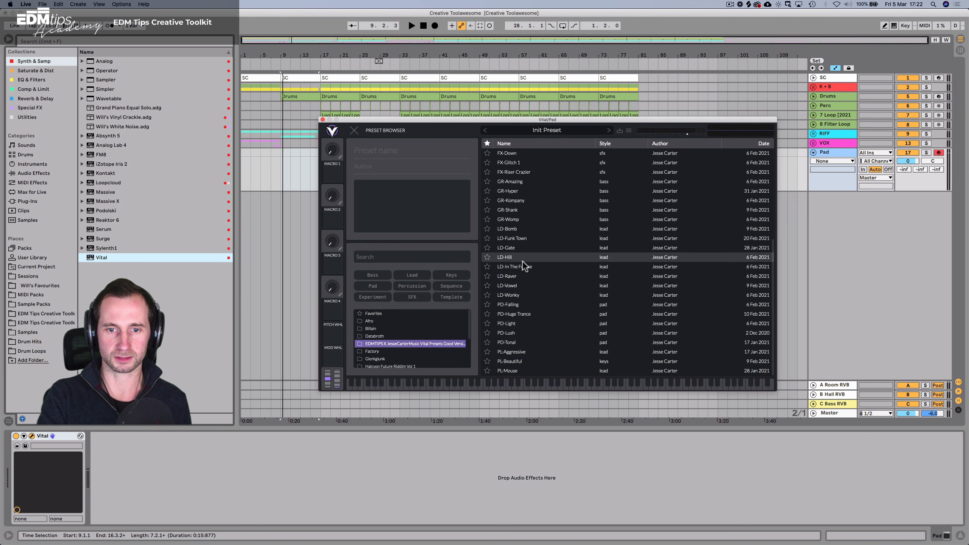
pyautogui.click(514, 331)
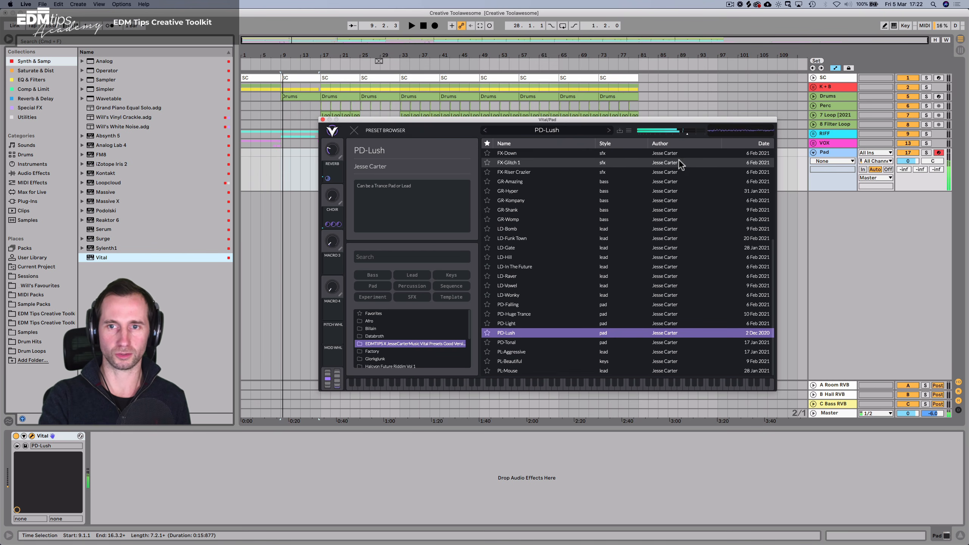
pyautogui.click(323, 120)
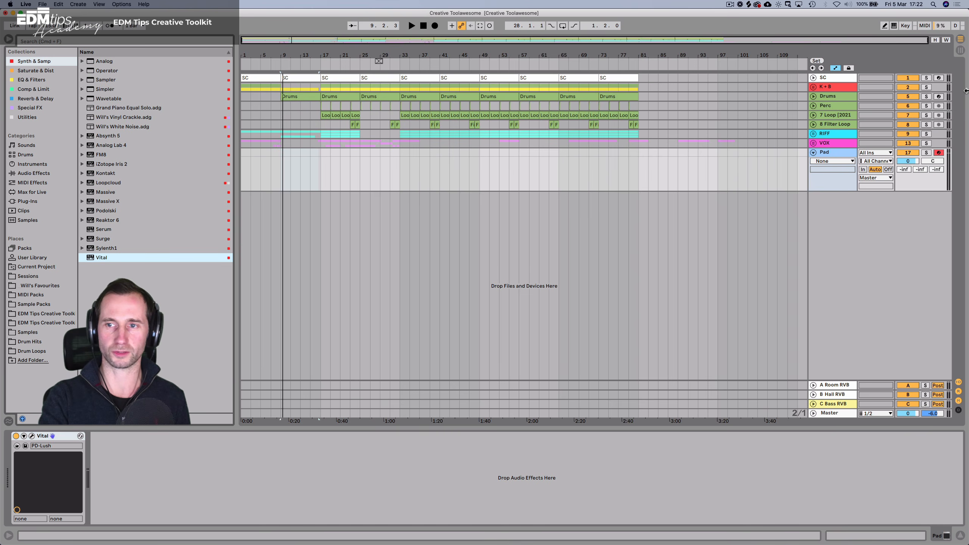
# Lower the Pad track's volume to -17.4 dB.
pyautogui.press('a')
pyautogui.moveTo(908, 161); pyautogui.dragTo(904, 165)
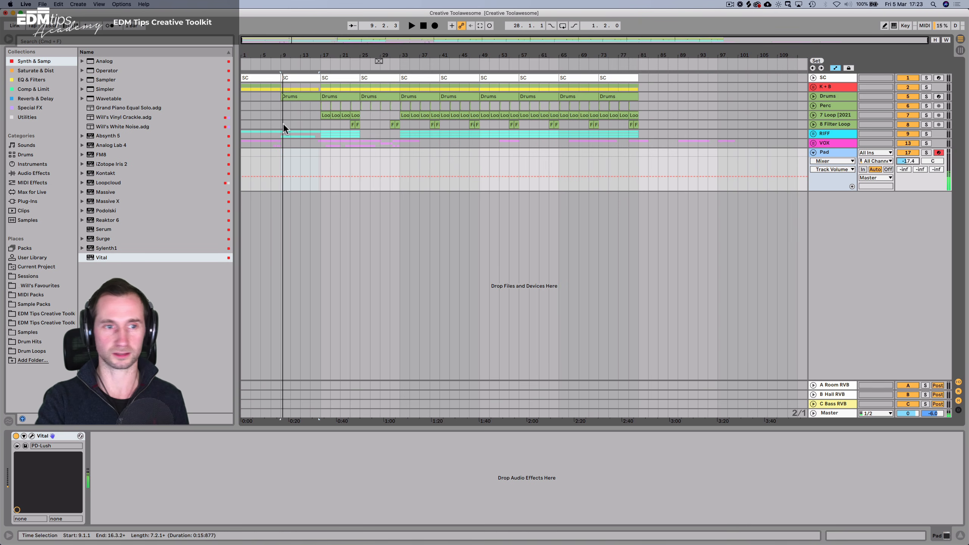
# Add an Auto Filter after Vital on the Pad track, rename it LP and set its frequency to 6.94 kHz.
pyautogui.click(32, 80)
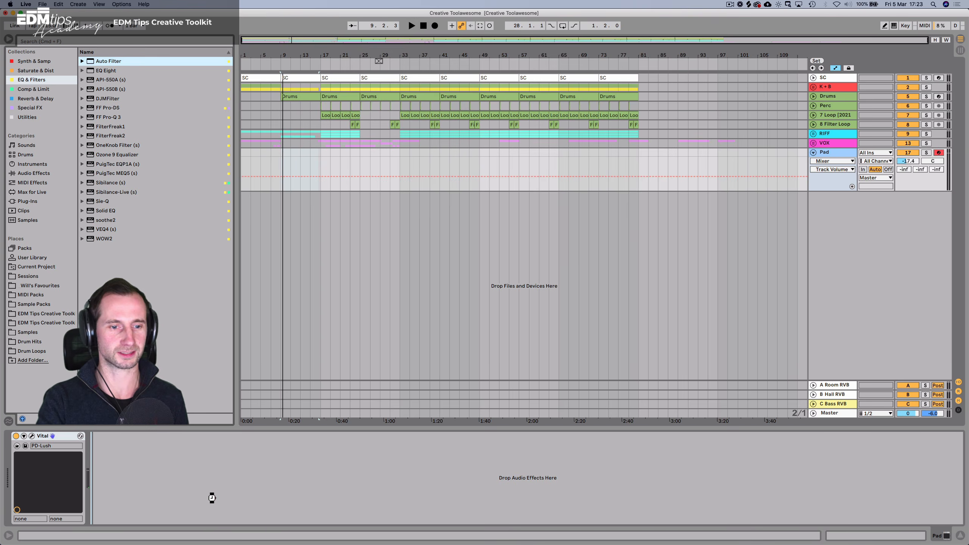
pyautogui.moveTo(212, 498); pyautogui.dragTo(210, 497)
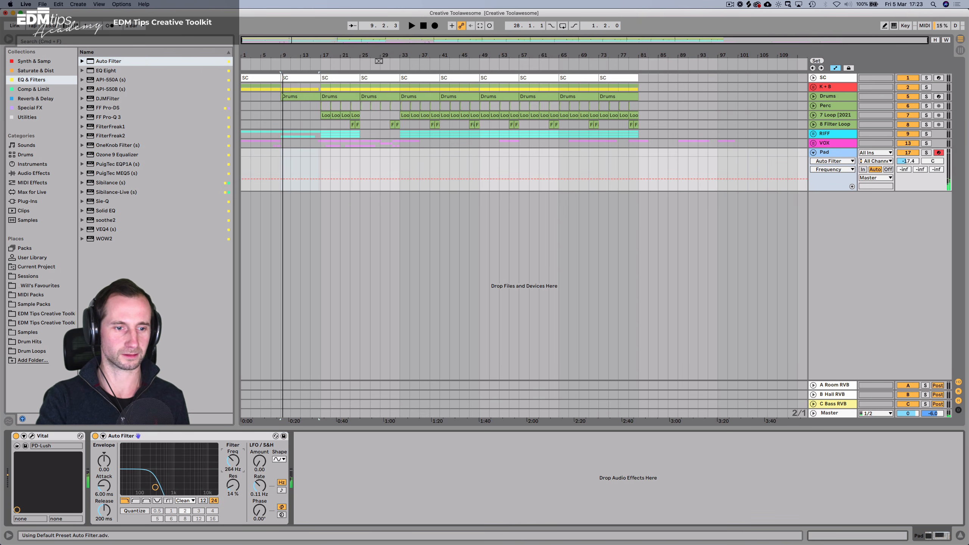
pyautogui.click(126, 435)
pyautogui.press('super+r')
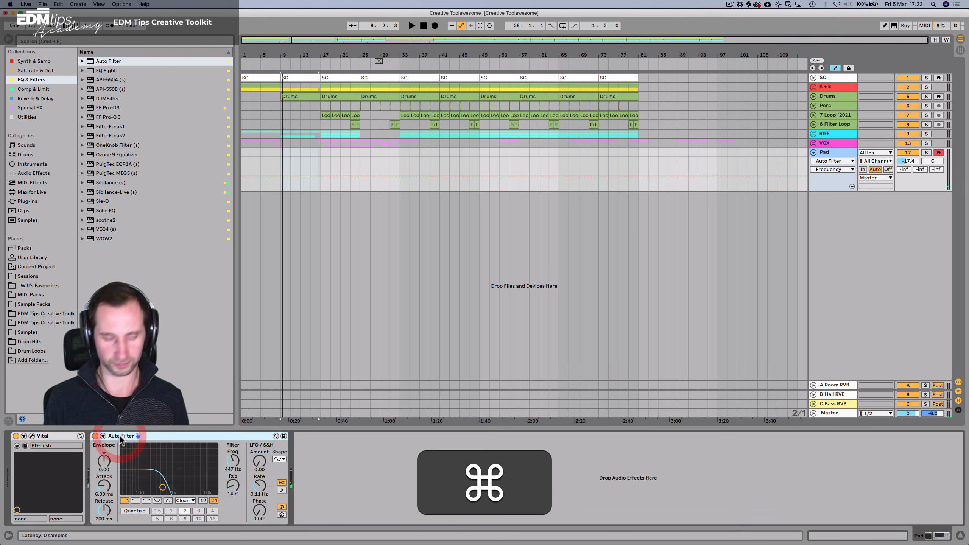
pyautogui.write('LP')
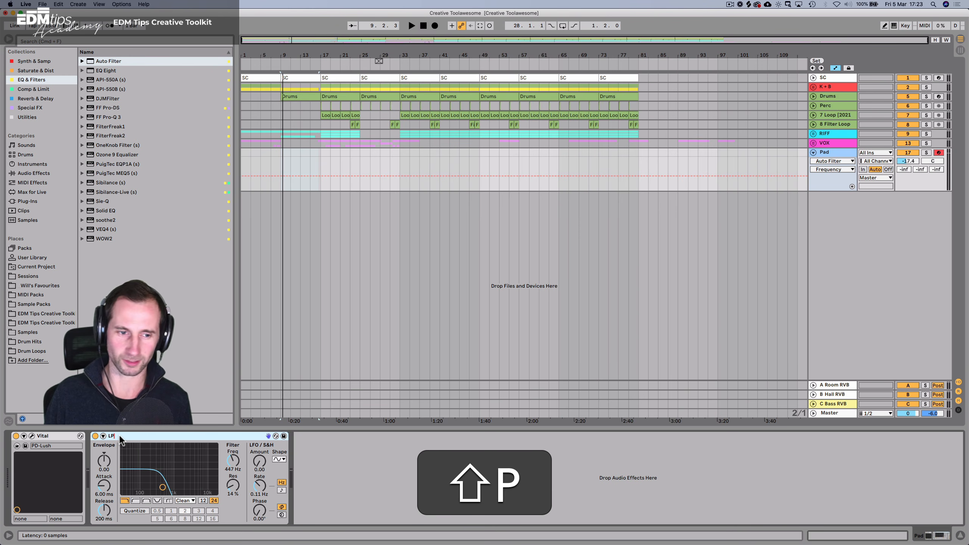
pyautogui.hotkey('shift', 'Return')
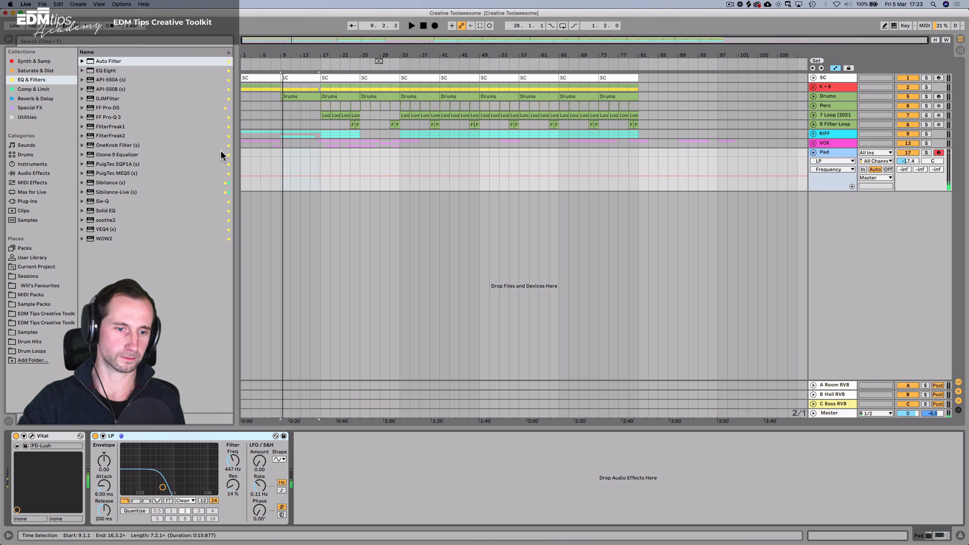
pyautogui.moveTo(234, 457); pyautogui.dragTo(234, 412)
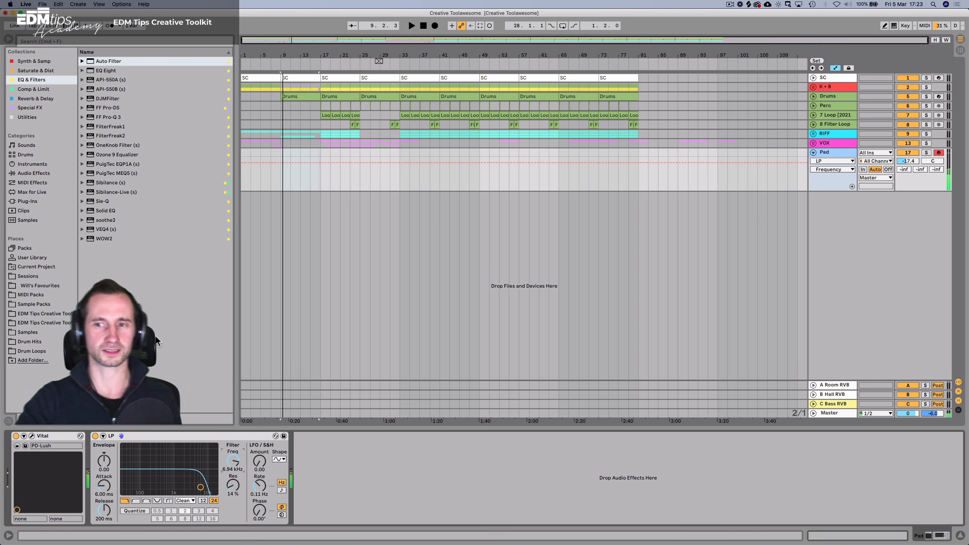
# Lengthen the attack and release of Envelope 1 in the Pad track's Vital synth.
pyautogui.click(33, 437)
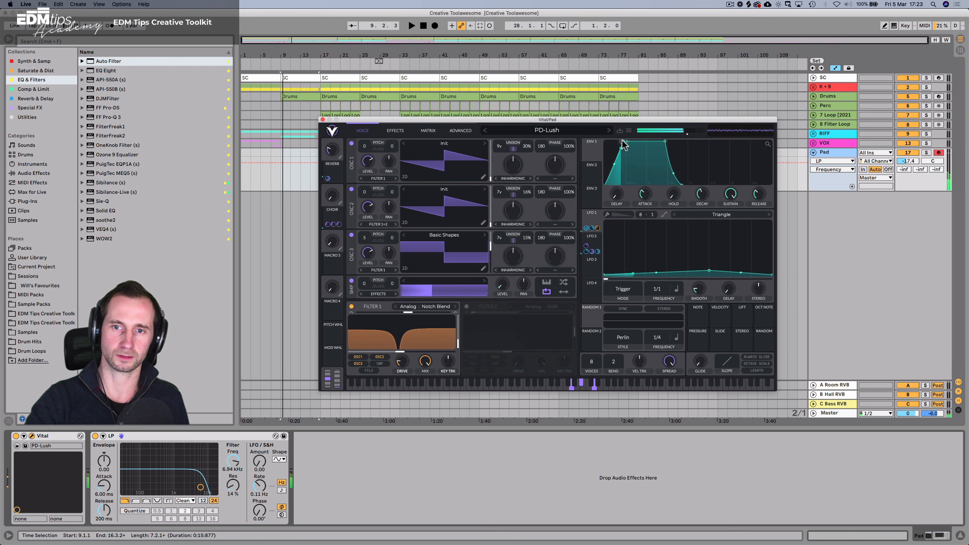
pyautogui.moveTo(607, 142); pyautogui.dragTo(624, 142)
pyautogui.click(758, 194)
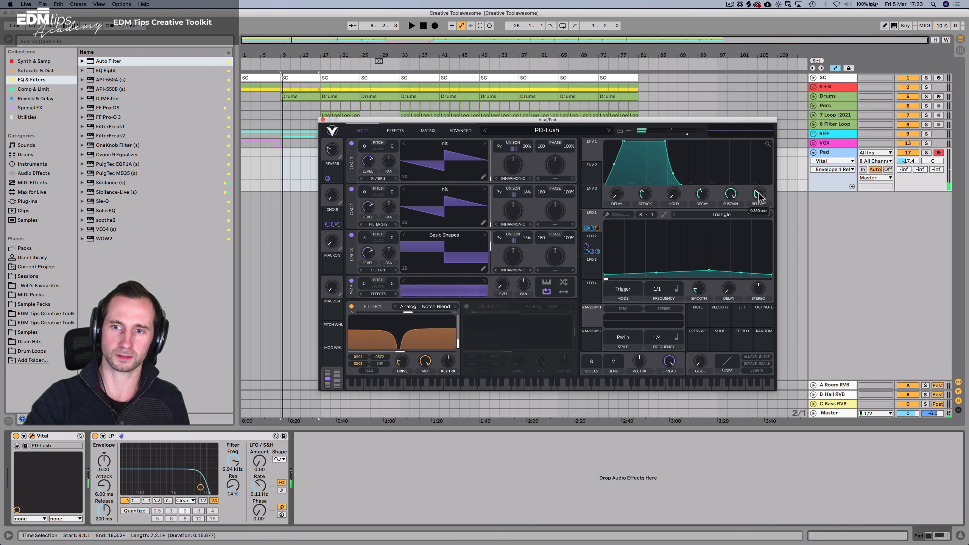
pyautogui.click(759, 191)
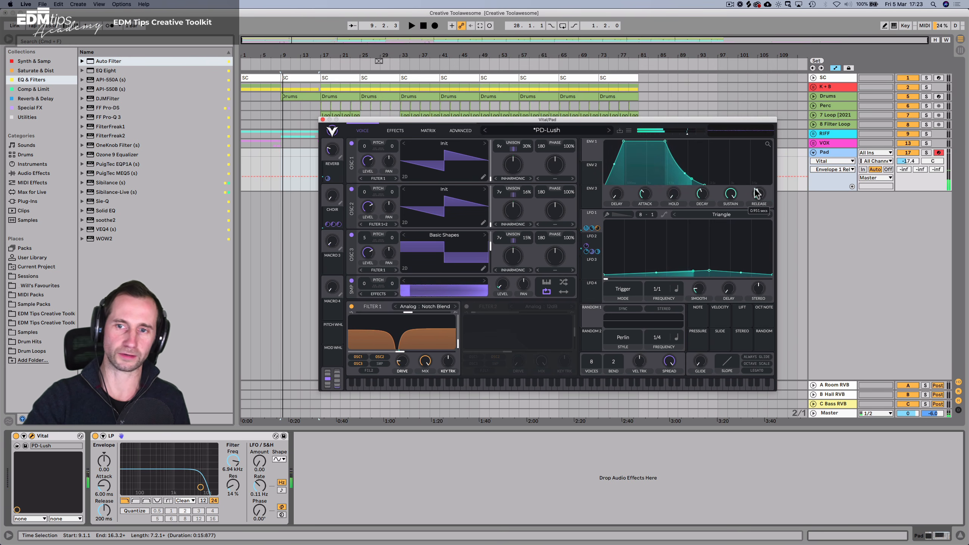
pyautogui.click(758, 192)
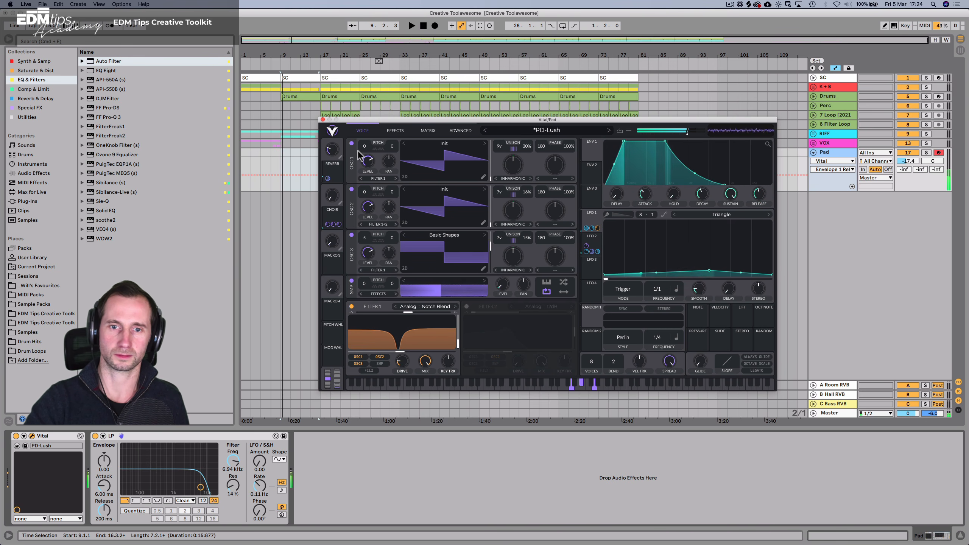
pyautogui.click(322, 120)
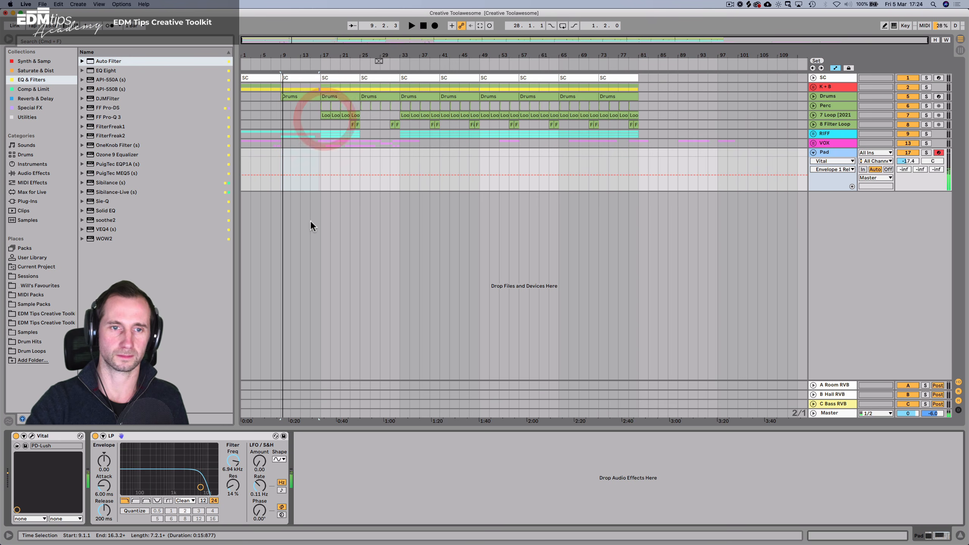
# Add an EQ Eight after LP on the Pad track and cut the lows with band 2 at 539 Hz and -7.56 dB.
pyautogui.moveTo(102, 72); pyautogui.dragTo(365, 248)
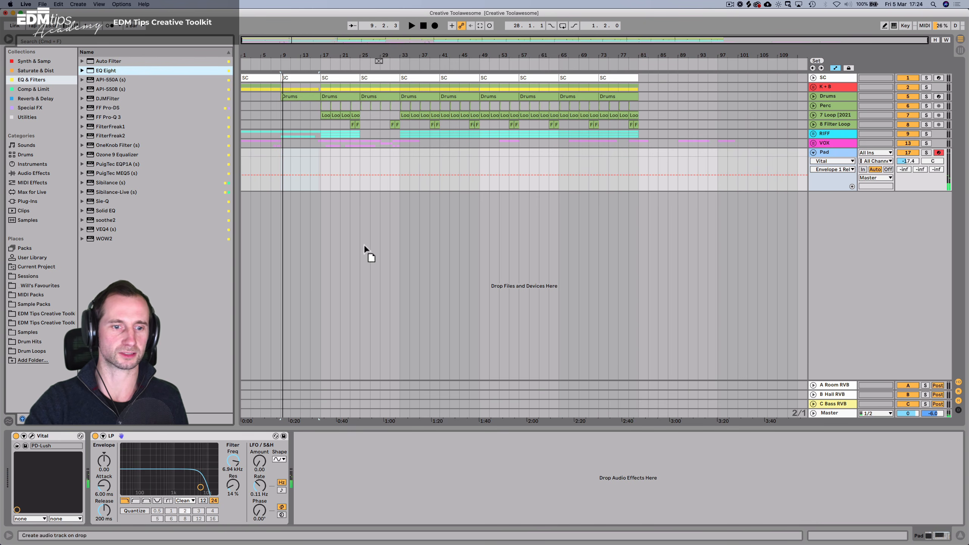
pyautogui.moveTo(332, 450); pyautogui.dragTo(305, 453)
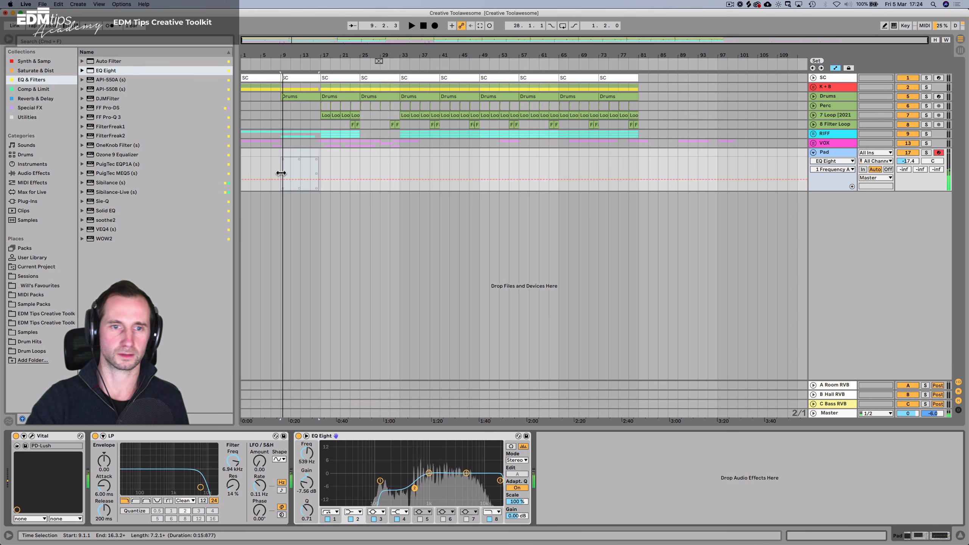
# Create an empty eight-bar MIDI clip on the Pad track from bar 9 to bar 17 and enlarge its note editor.
pyautogui.moveTo(281, 168); pyautogui.dragTo(319, 174)
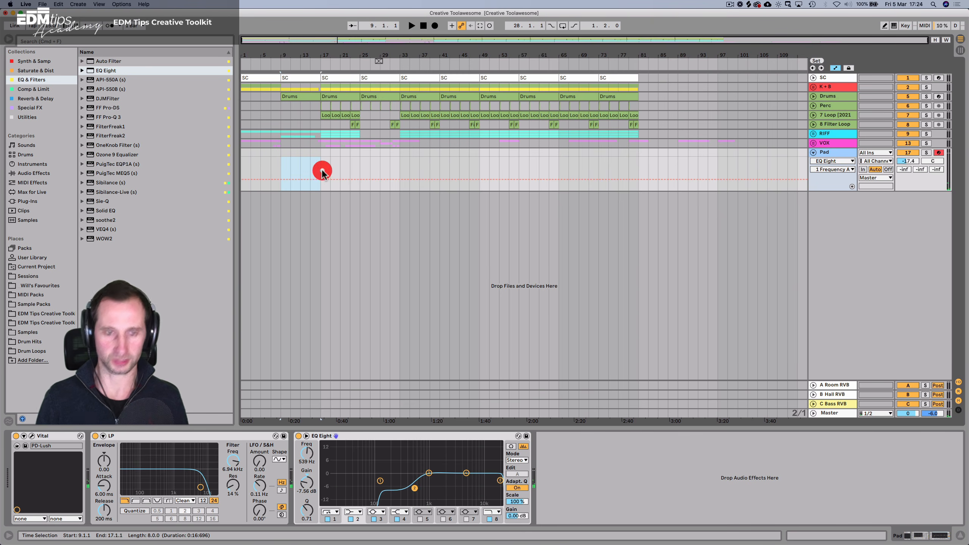
pyautogui.press('shift+super+m')
pyautogui.press('shift+super+grave')
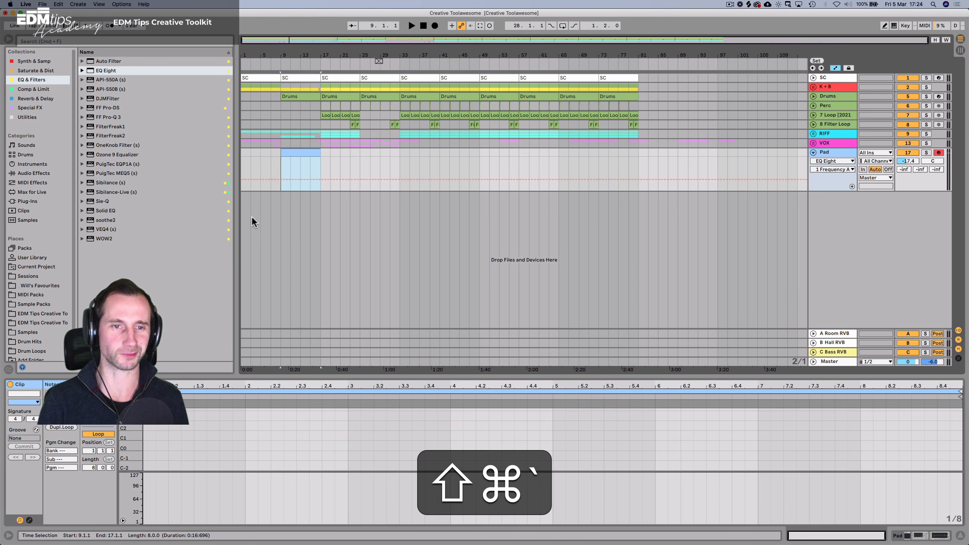
pyautogui.moveTo(289, 378); pyautogui.dragTo(290, 160)
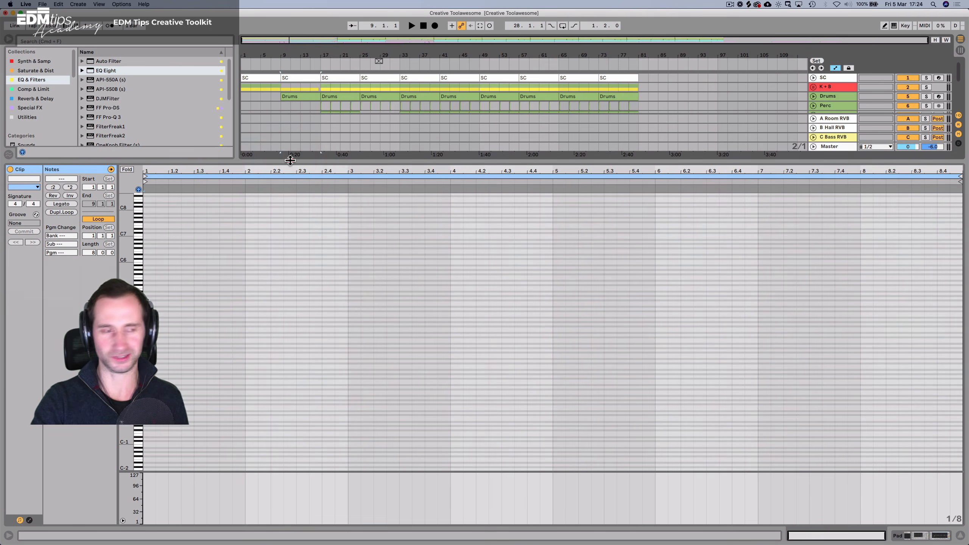
# Enter a G3, A#3 and D4 chord at the start of the Pad clip, one bar long, and audition it.
pyautogui.moveTo(127, 323); pyautogui.dragTo(156, 355)
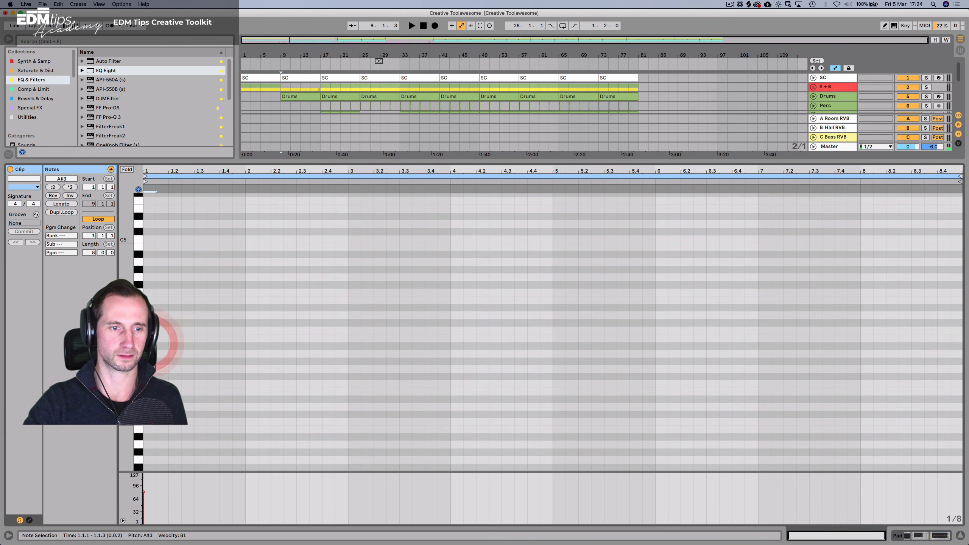
pyautogui.press('super+a')
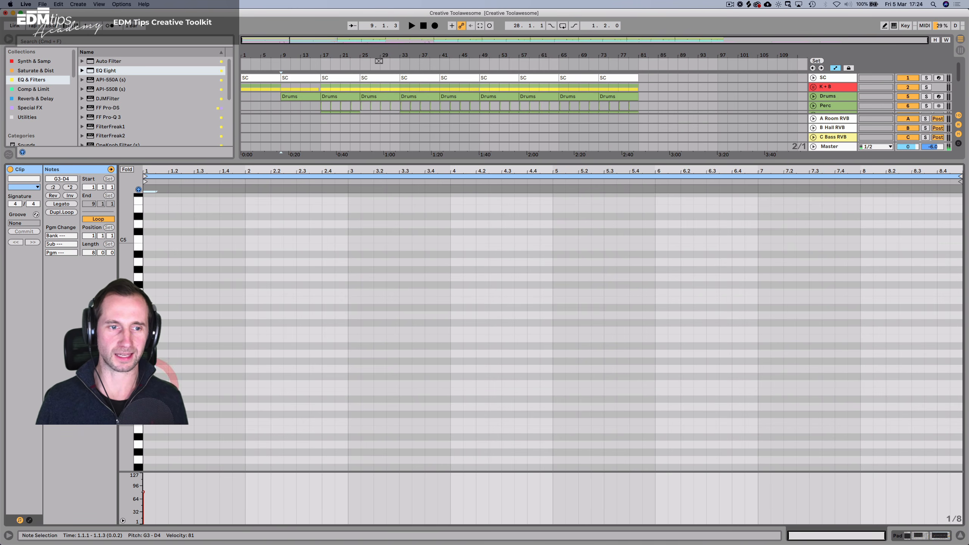
pyautogui.press('Right')
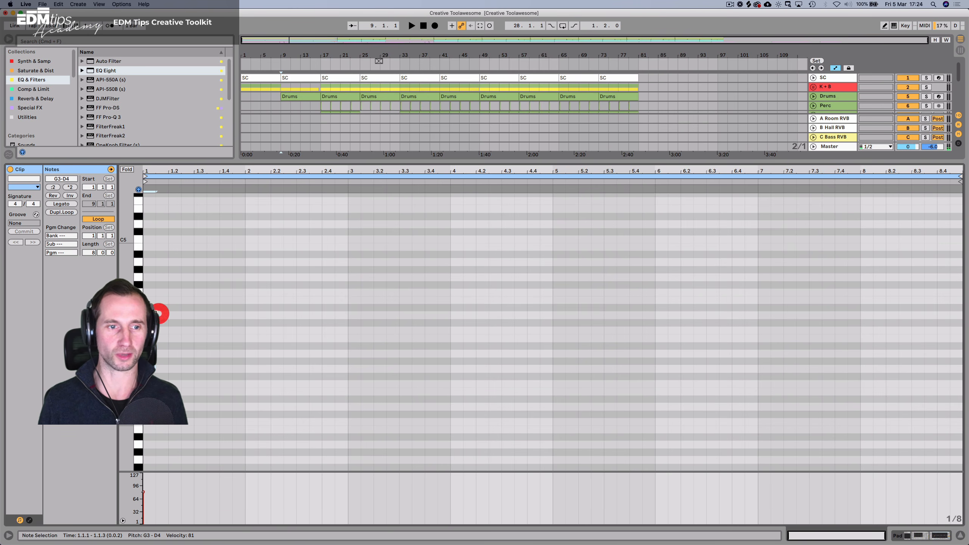
pyautogui.moveTo(156, 317); pyautogui.dragTo(346, 316)
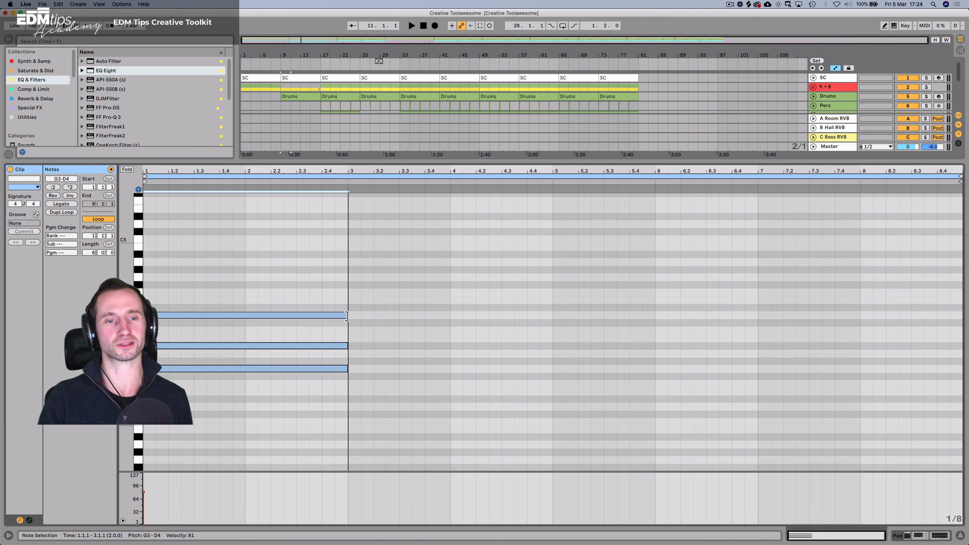
pyautogui.moveTo(347, 317); pyautogui.dragTo(244, 335)
pyautogui.press('space')
pyautogui.press('space')
pyautogui.press('space')
pyautogui.press('space')
pyautogui.click(194, 333)
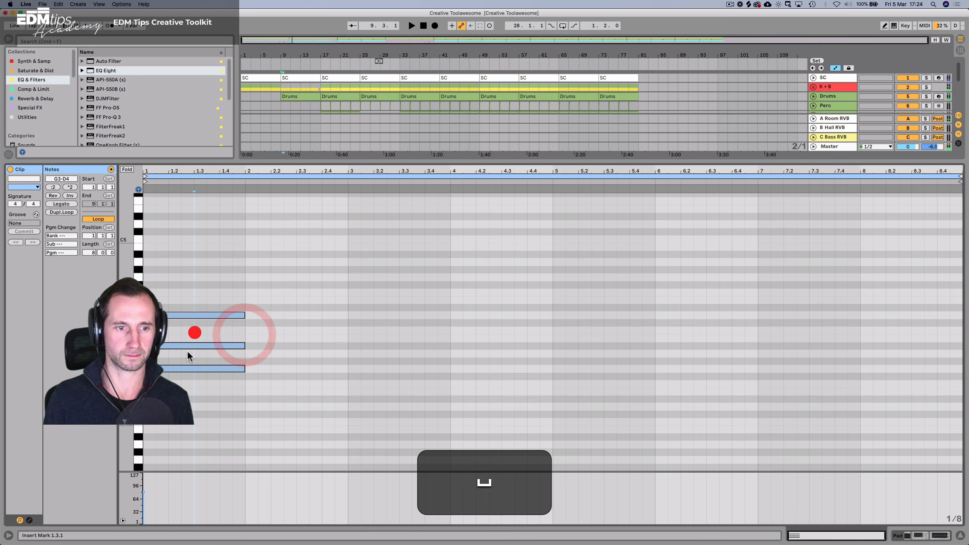
pyautogui.click(180, 369)
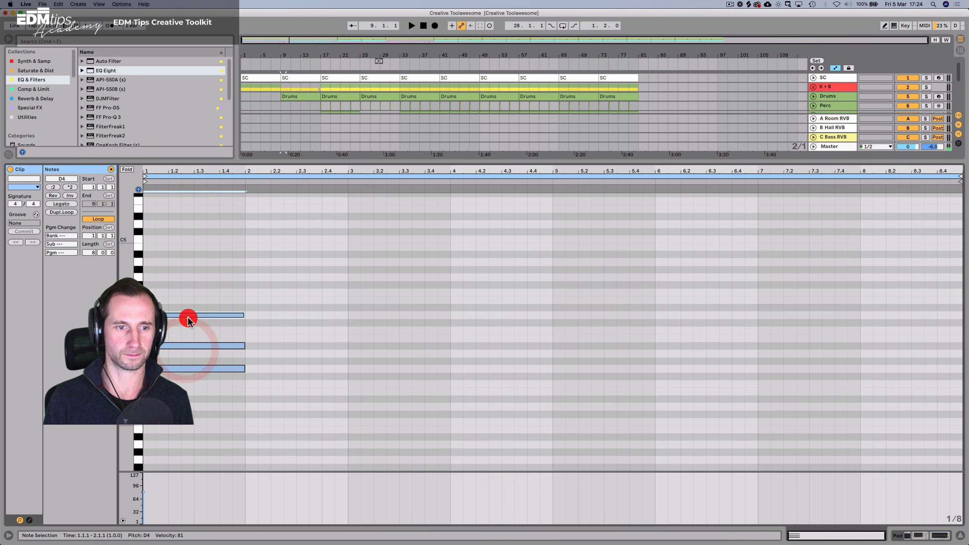
# Lower the pitch transposition of Oscillator 3 in the Pad track's Vital synth.
pyautogui.hotkey('shift', 'Tab')
pyautogui.click(31, 436)
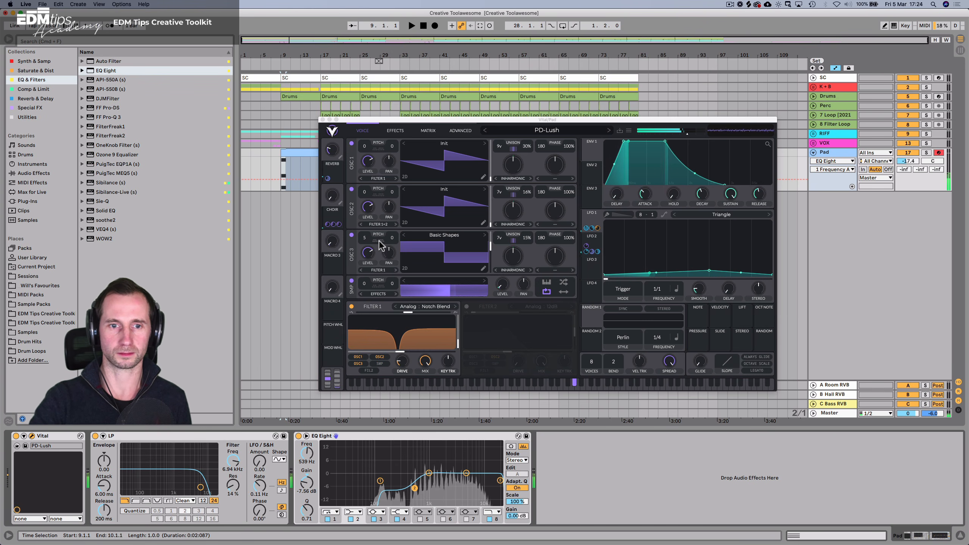
pyautogui.moveTo(367, 245); pyautogui.dragTo(365, 262)
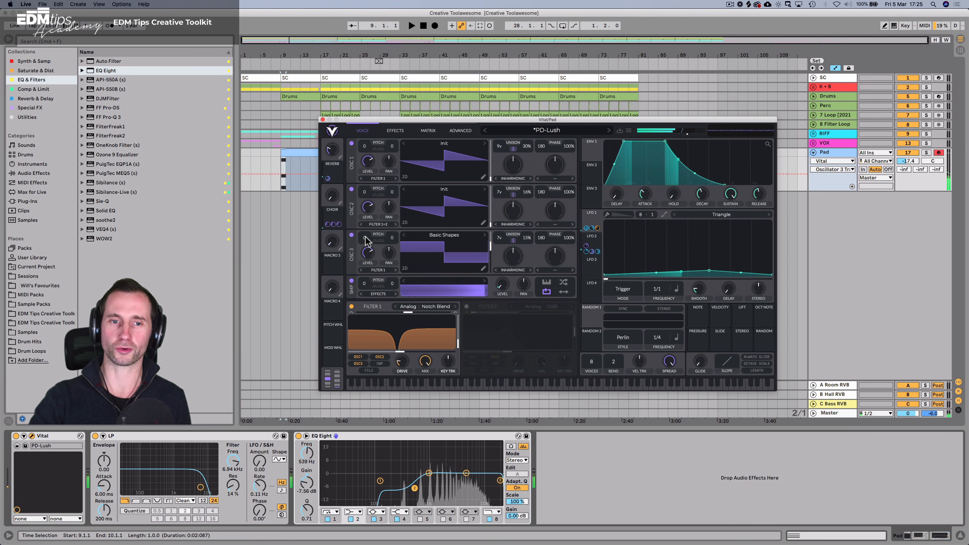
pyautogui.click(323, 120)
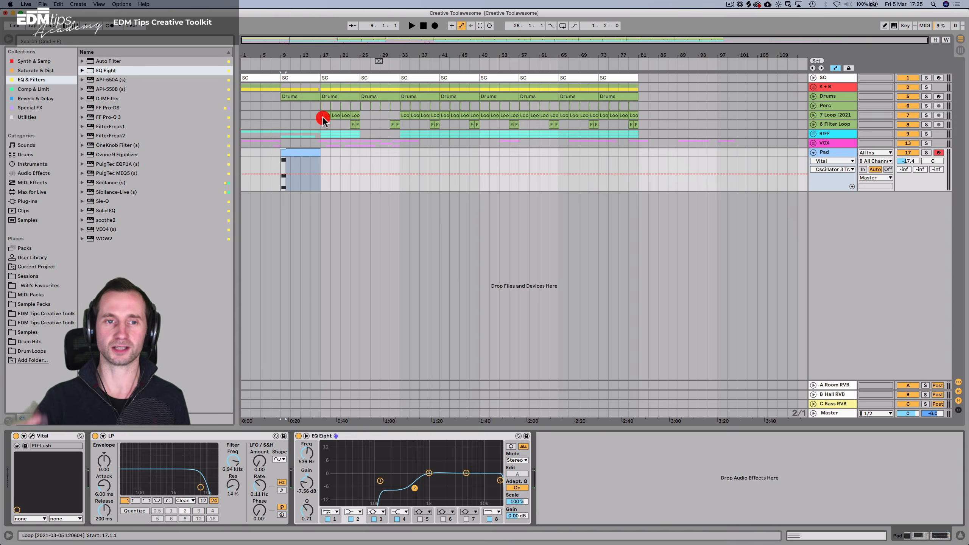
# Split the Pad clip's top note into a half-bar D4 followed by a half-bar C4 from 1.3, and play it back.
pyautogui.click(287, 153)
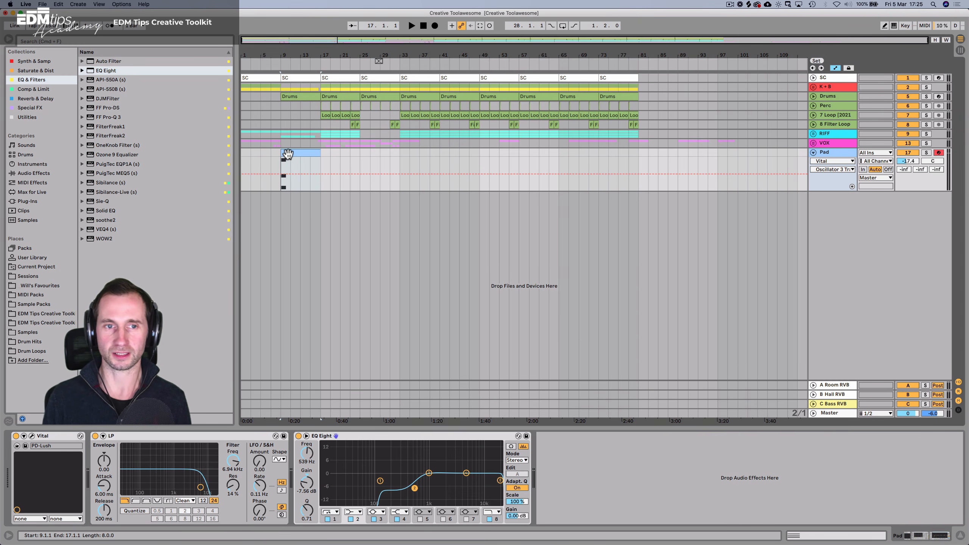
pyautogui.press('space')
pyautogui.doubleClick(288, 153)
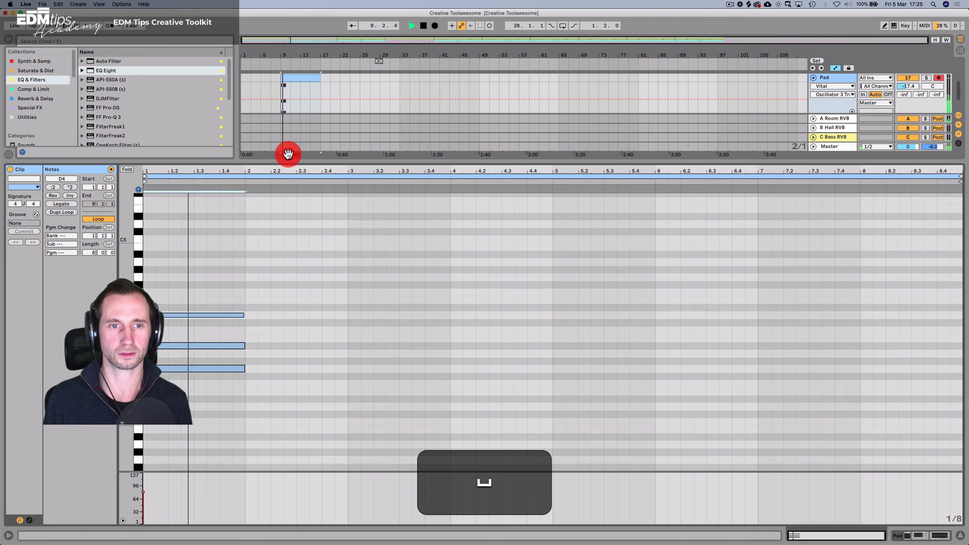
pyautogui.click(199, 311)
pyautogui.moveTo(244, 316)
pyautogui.mouseDown()
pyautogui.moveTo(183, 315)
pyautogui.moveTo(253, 329)
pyautogui.moveTo(236, 332)
pyautogui.mouseUp()
pyautogui.press('space')
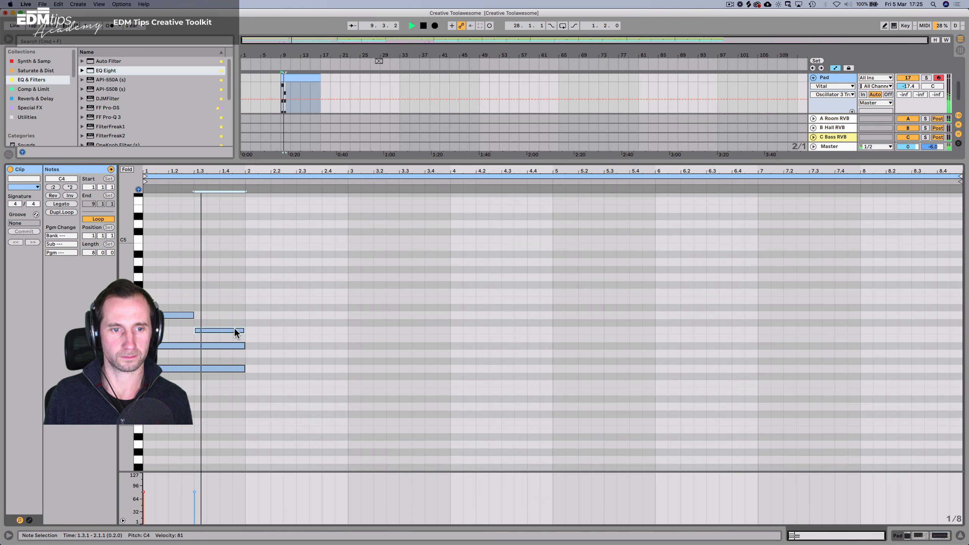
pyautogui.press('space')
pyautogui.press('space')
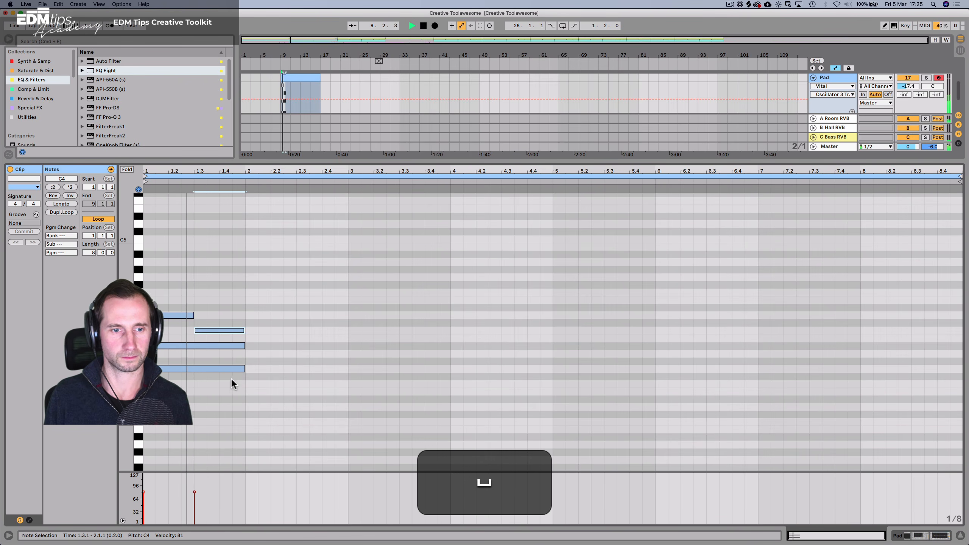
# Extend the G3 and A#3 notes across the full eight bars of the Pad clip and play it back.
pyautogui.moveTo(233, 379); pyautogui.dragTo(967, 267)
pyautogui.press('space')
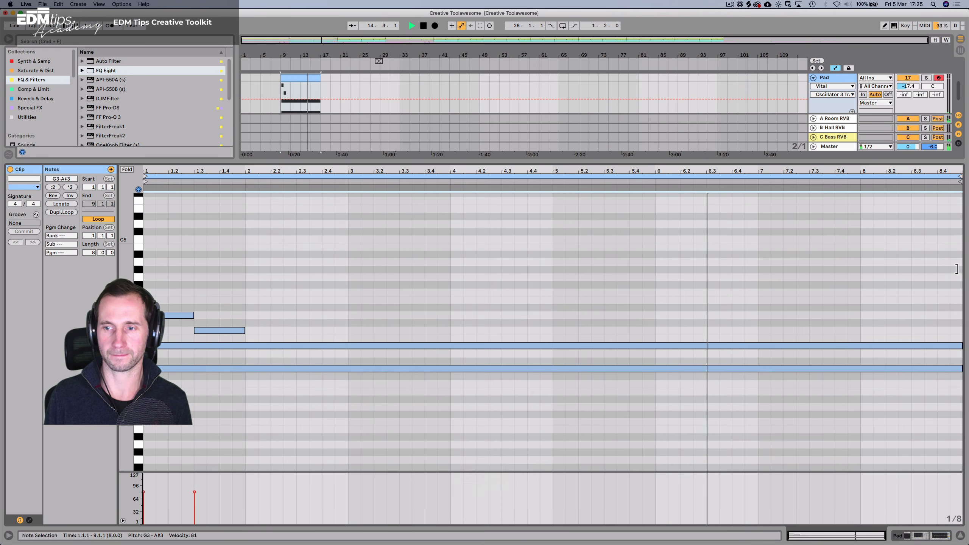
pyautogui.press('space')
pyautogui.press('space')
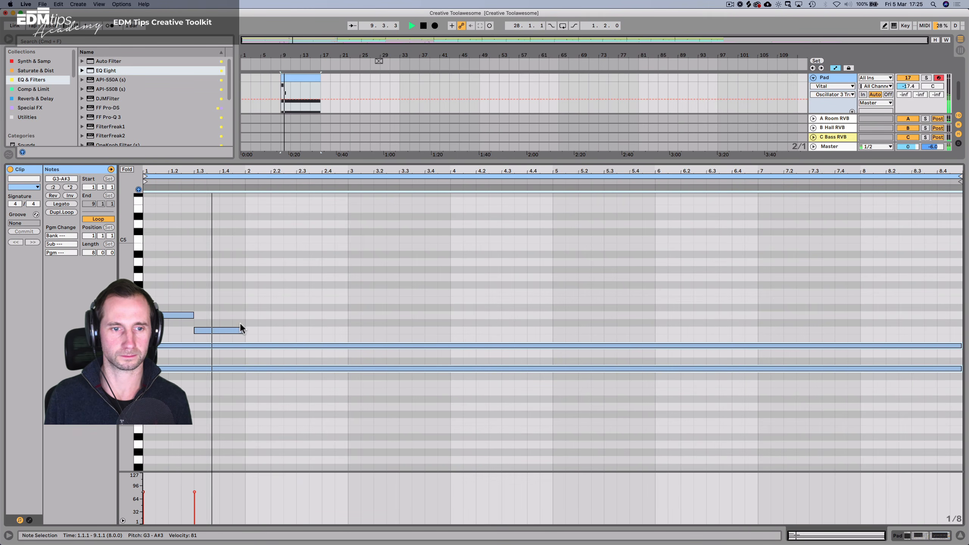
# Shorten the C4 note to end at 1.4.3 and copy the half-bar D4 to start there.
pyautogui.press('space')
pyautogui.moveTo(245, 331); pyautogui.dragTo(232, 331)
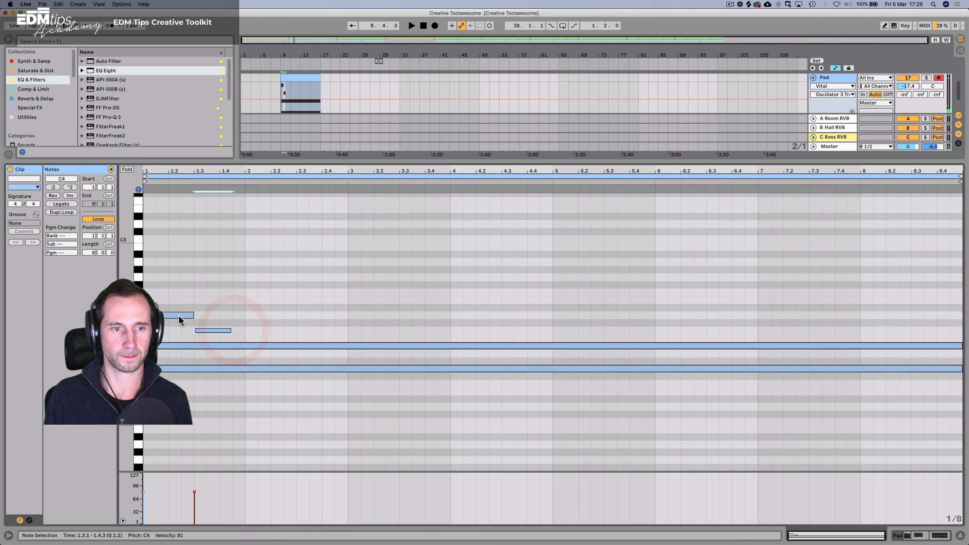
pyautogui.moveTo(178, 316); pyautogui.dragTo(269, 312)
pyautogui.press('Down')
pyautogui.press('Left')
pyautogui.press('space')
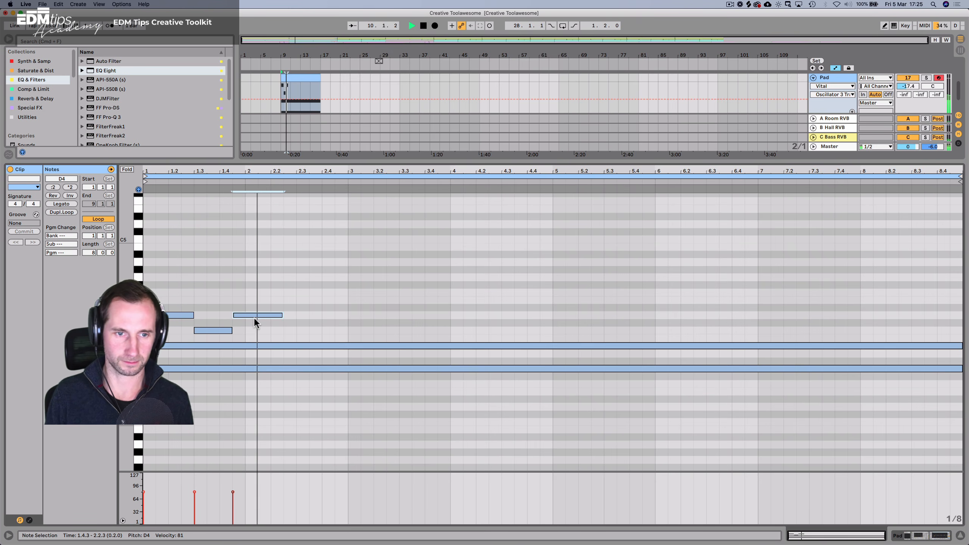
# Copy the C4 note to 2.3, extend it to bar 3, and lengthen the second D4 to meet it.
pyautogui.hotkey('alt', 'space')
pyautogui.moveTo(217, 331); pyautogui.dragTo(347, 330)
pyautogui.hotkey('alt', 'Right')
pyautogui.press('Right')
pyautogui.press('space')
pyautogui.moveTo(281, 316); pyautogui.dragTo(297, 317)
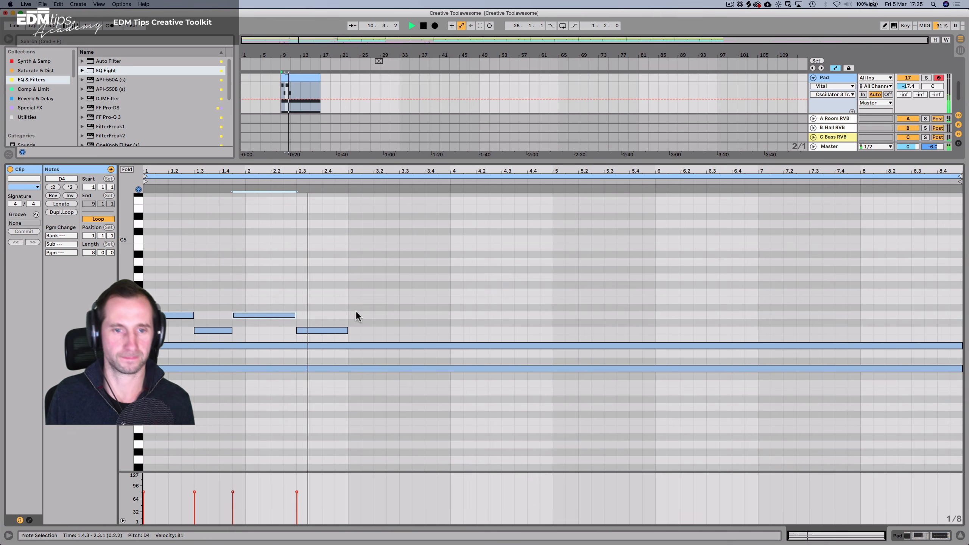
pyautogui.click(345, 304)
pyautogui.press('space')
# Duplicate the two-bar D4 and C4 melody to fill the eight-bar Pad clip and play it back.
pyautogui.moveTo(345, 305); pyautogui.dragTo(164, 336)
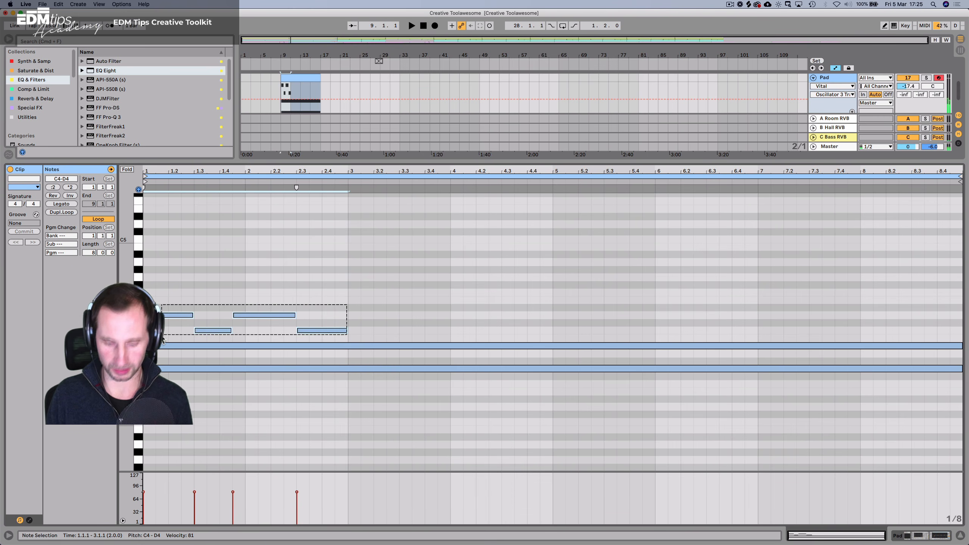
pyautogui.press('super+d')
pyautogui.press('super+d')
pyautogui.press('space')
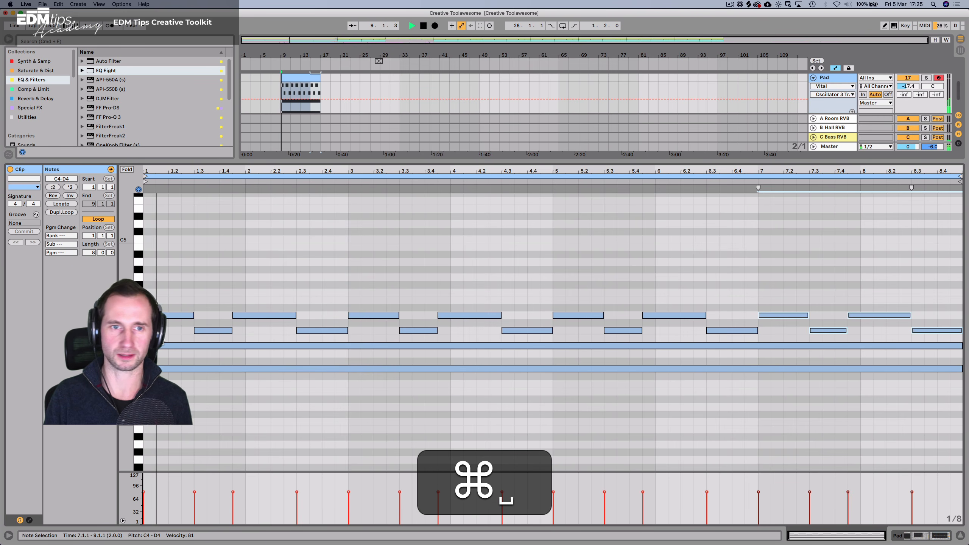
# Set the Pad track's LP filter frequency to 524 Hz and EQ Eight band 2 to 250 Hz and -6.82 dB.
pyautogui.hotkey('shift', 'Tab')
pyautogui.moveTo(234, 460); pyautogui.dragTo(234, 501)
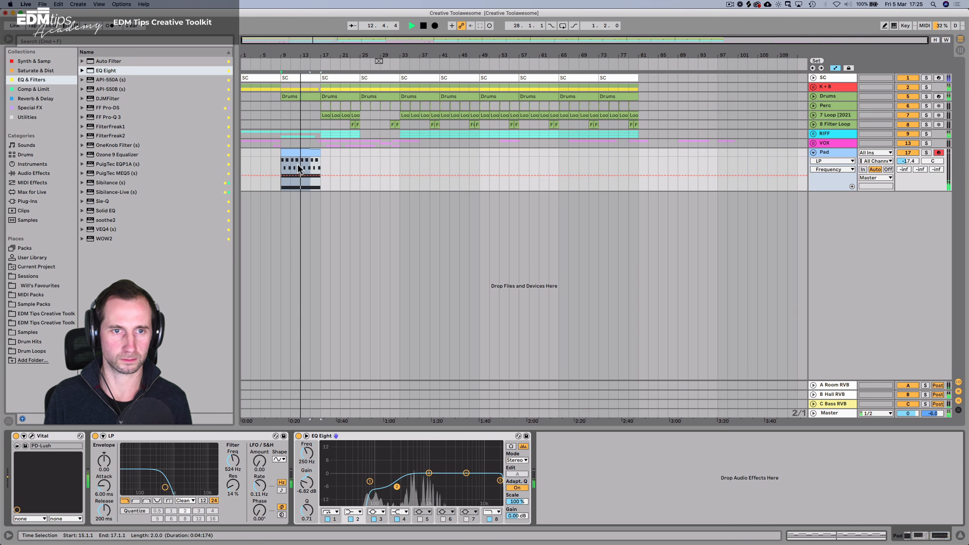
pyautogui.press('space')
# Transpose all notes in the Pad clip down one octave and play the result.
pyautogui.doubleClick(299, 152)
pyautogui.click(286, 261)
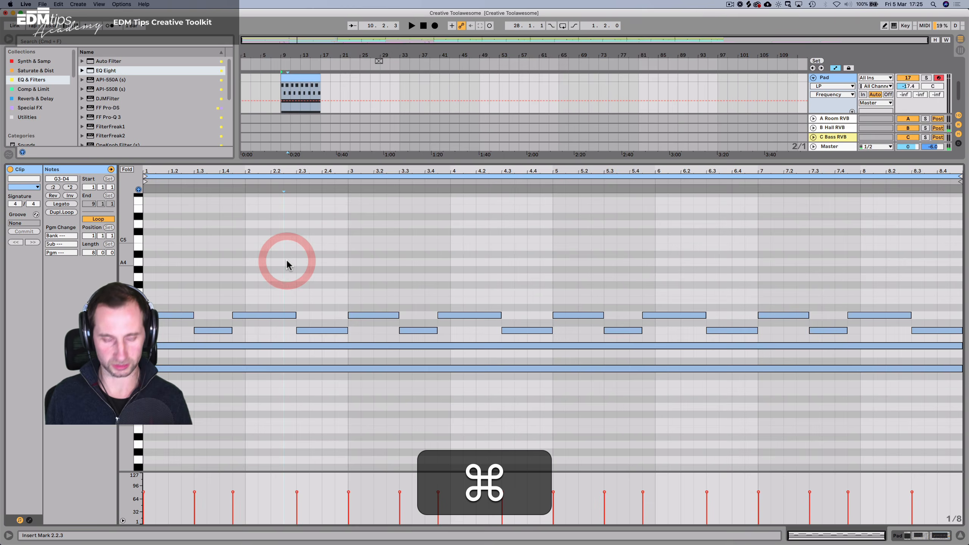
pyautogui.press('super+a')
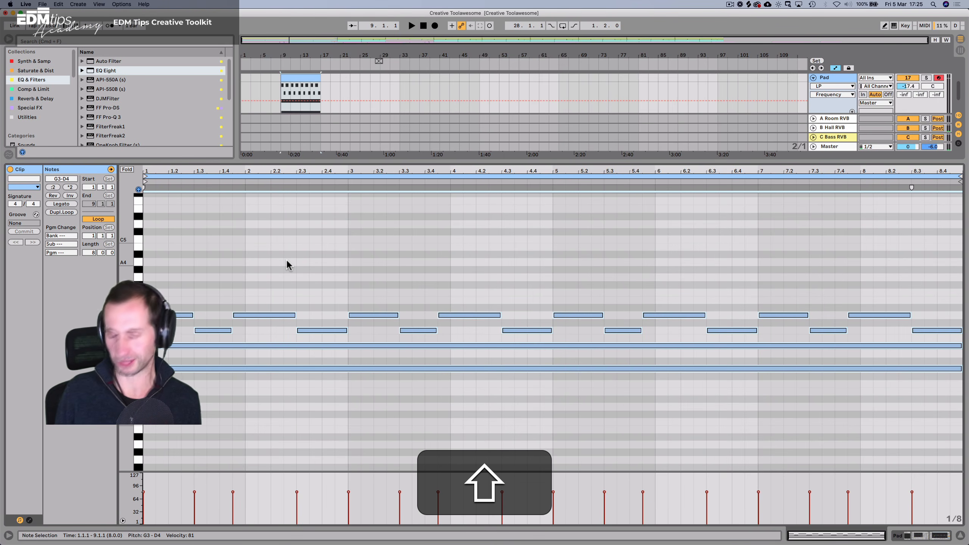
pyautogui.hotkey('shift', 'Down')
pyautogui.hotkey('shift', 'space')
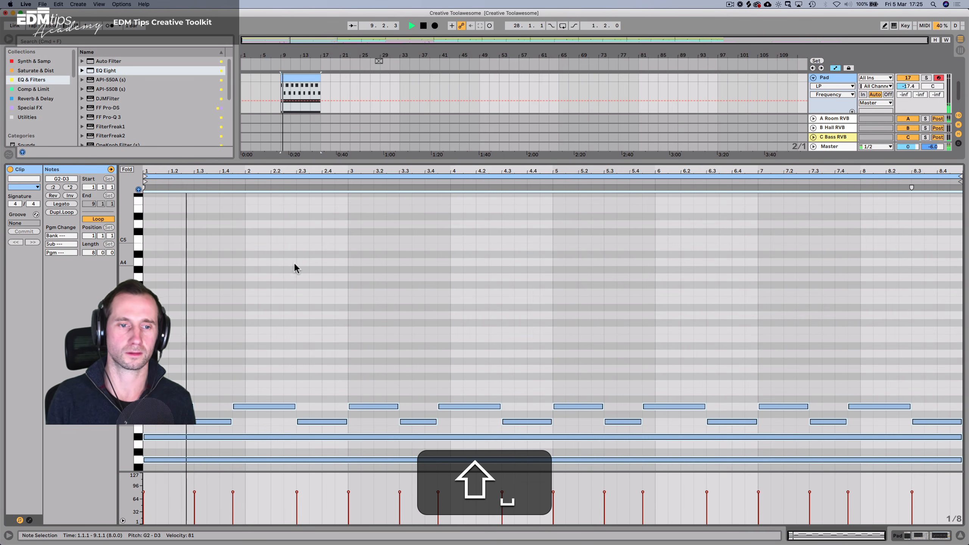
pyautogui.hotkey('shift', 'Tab')
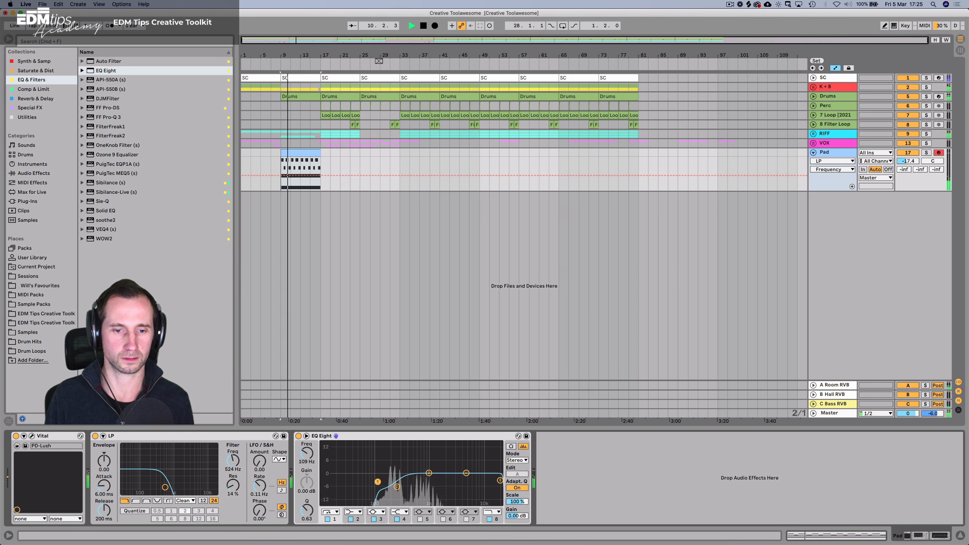
# Set the Pad track's volume to -12.3 dB and automate its LP frequency rising from 524 Hz at bar 9 to about 2.03 kHz at bar 17.
pyautogui.moveTo(908, 162); pyautogui.dragTo(908, 151)
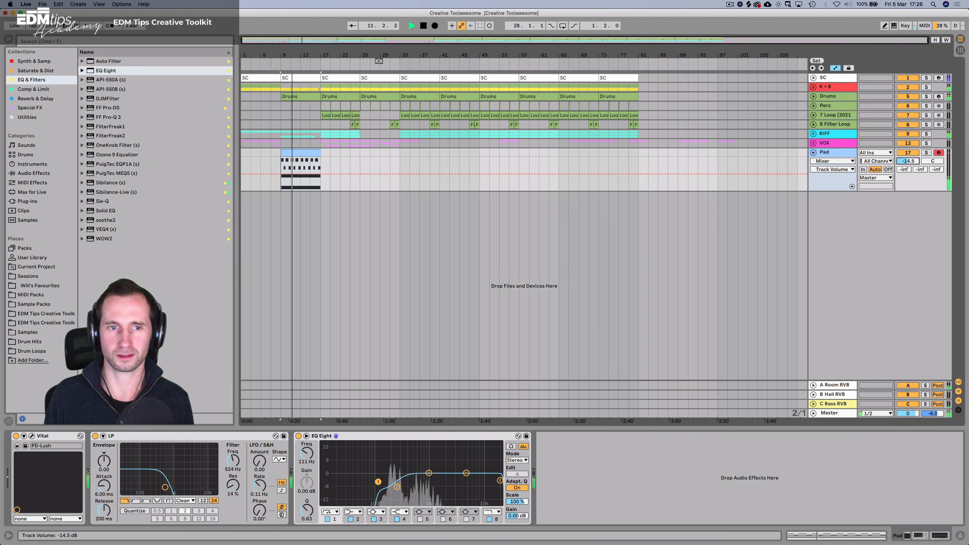
pyautogui.rightClick(232, 462)
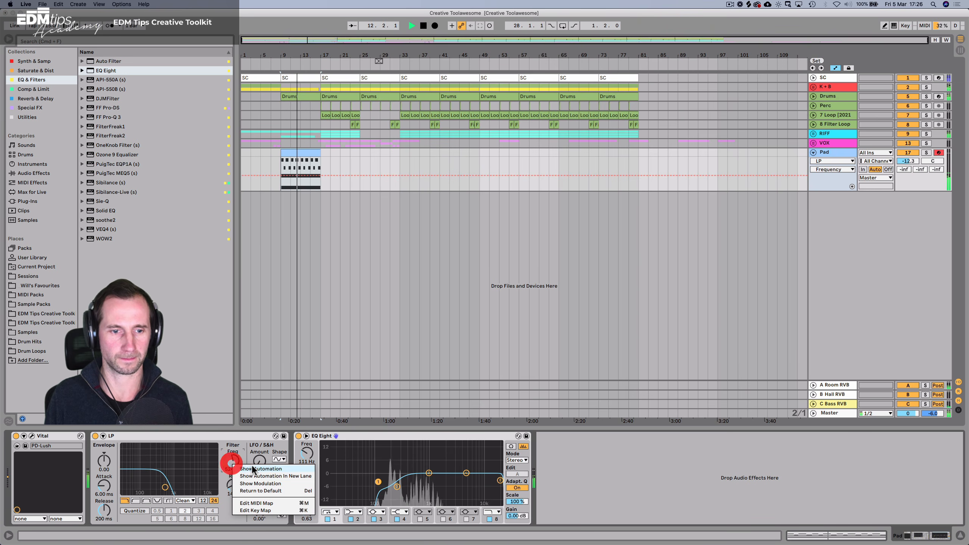
pyautogui.click(260, 469)
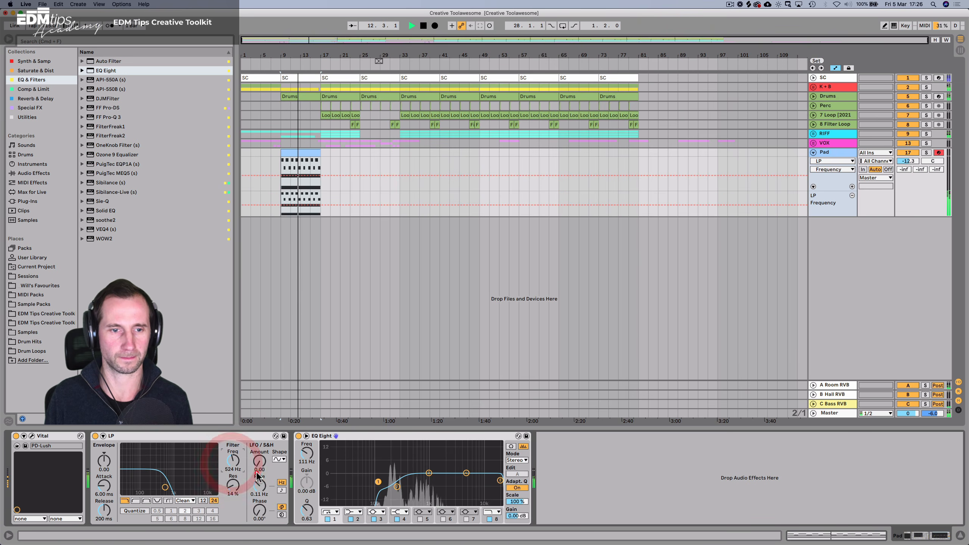
pyautogui.click(282, 205)
pyautogui.moveTo(320, 206); pyautogui.dragTo(320, 200)
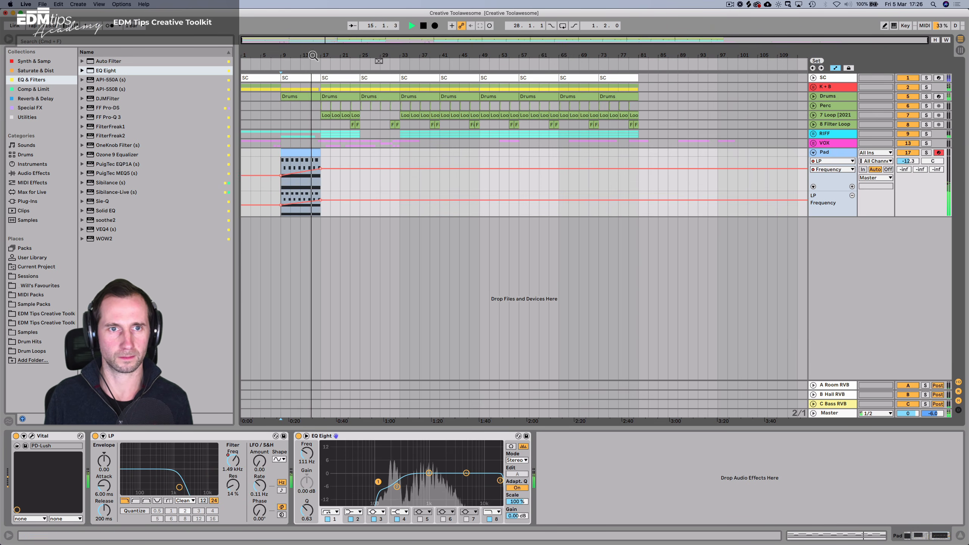
# Shorten the Pad clip to end at 16.3.1, stop playback, and hide the automation.
pyautogui.moveTo(311, 58); pyautogui.dragTo(353, 152)
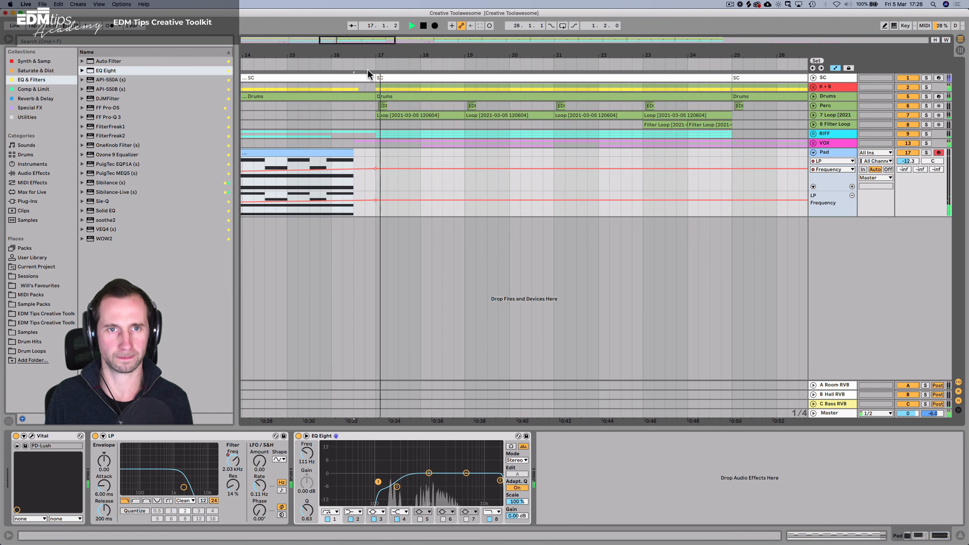
pyautogui.moveTo(378, 53); pyautogui.dragTo(315, 60)
pyautogui.press('space')
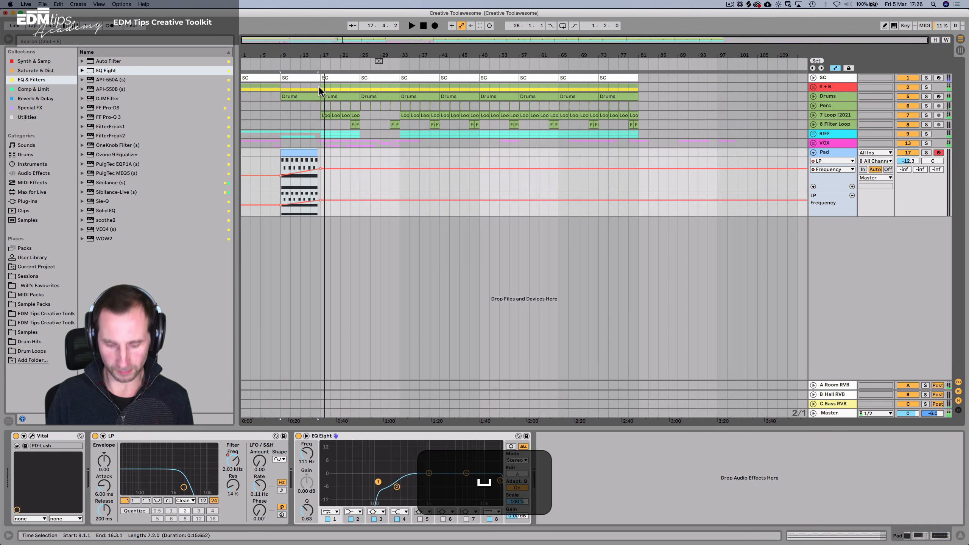
pyautogui.press('a')
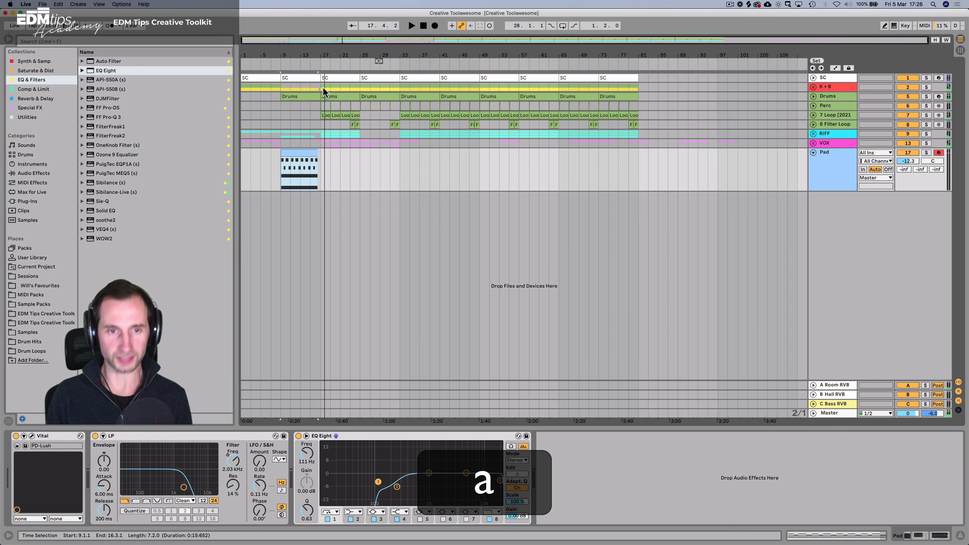
# Save the set and add an empty audio track at the end of the unfolded VOX group.
pyautogui.click(812, 146)
pyautogui.press('super+s')
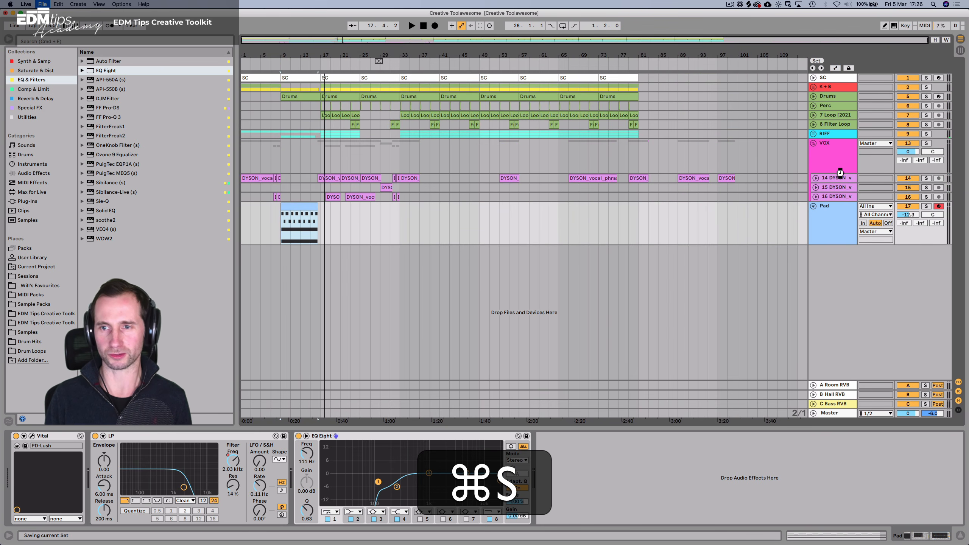
pyautogui.click(831, 194)
pyautogui.press('alt+super+t')
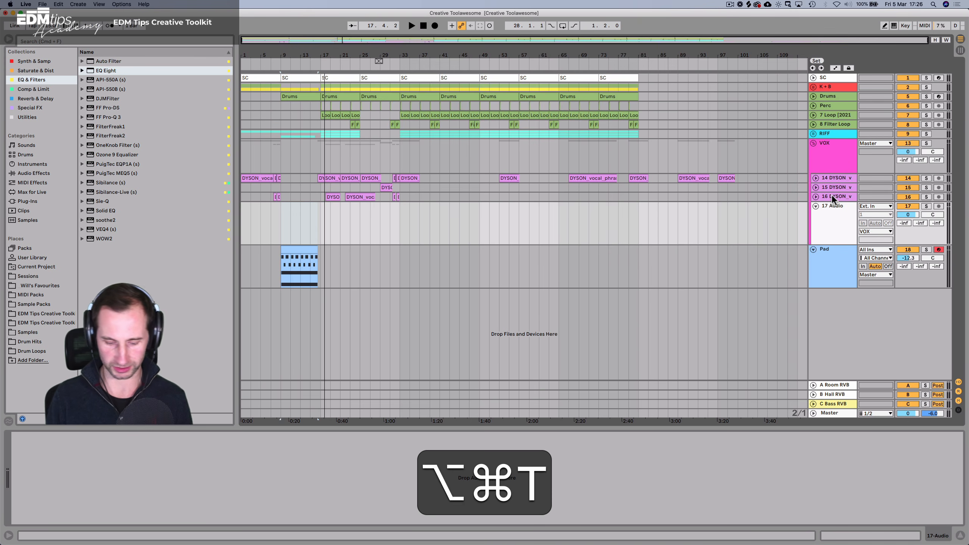
# Switch to Splice and preview recently added DYSON vocals, including wet_trouble_02 and vocoder_dry_secrets_120.
pyautogui.hotkey('alt', 'space')
pyautogui.write('spol')
pyautogui.press('BackSpace')
pyautogui.press('BackSpace')
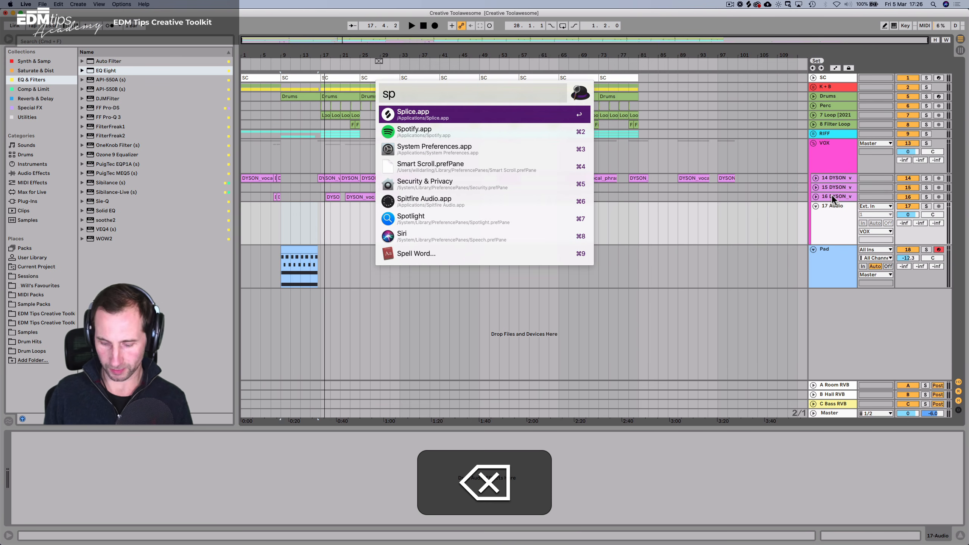
pyautogui.write('lice')
pyautogui.press('Return')
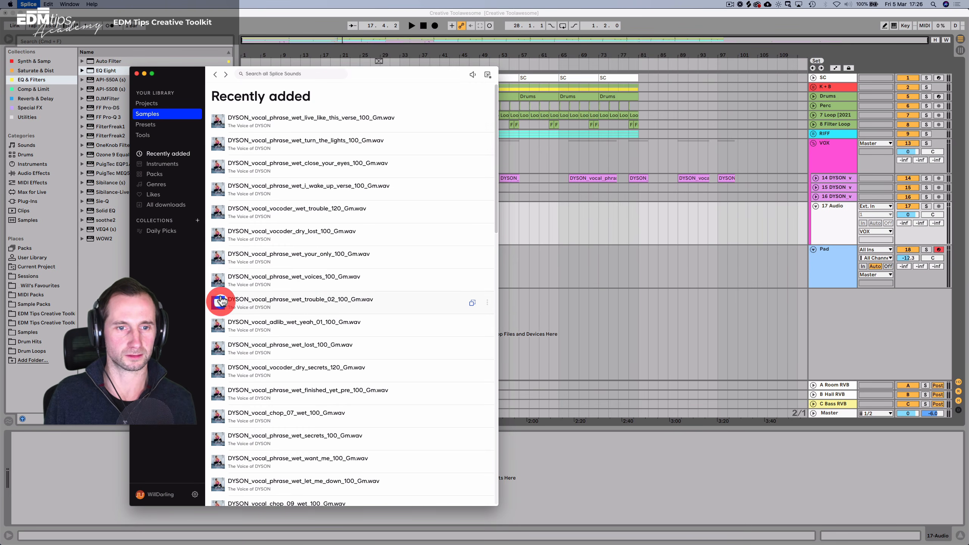
pyautogui.click(221, 301)
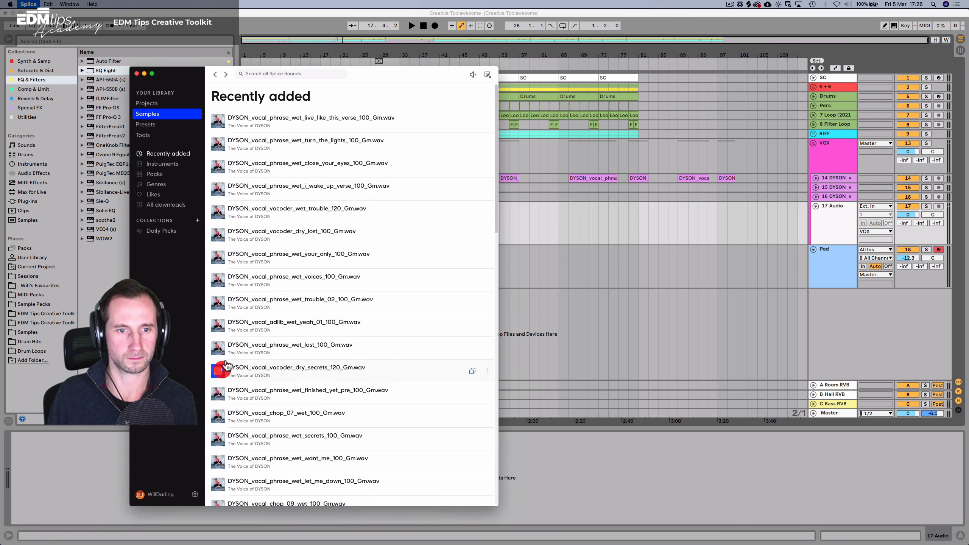
# Import DYSON_vocal_vocoder_dry_secrets_120_Gm.wav from Splice onto the new audio track and close the Splice window.
pyautogui.scroll(-3, 229, 359)
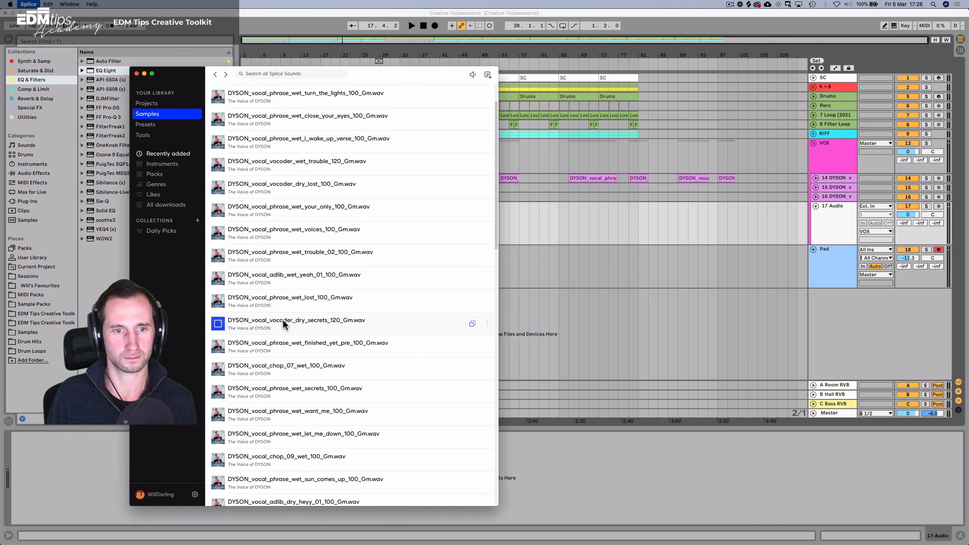
pyautogui.moveTo(284, 324); pyautogui.dragTo(670, 221)
pyautogui.click(136, 74)
pyautogui.click(658, 239)
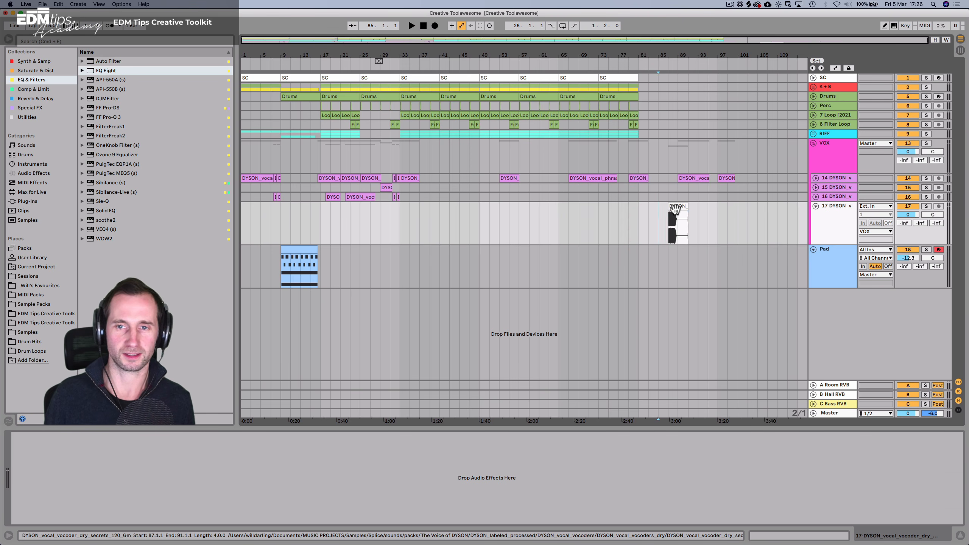
# Move the vocoder vocal clip so it starts at 8.3.1, shortly before the Pad part.
pyautogui.moveTo(675, 207); pyautogui.dragTo(283, 216)
pyautogui.press('z')
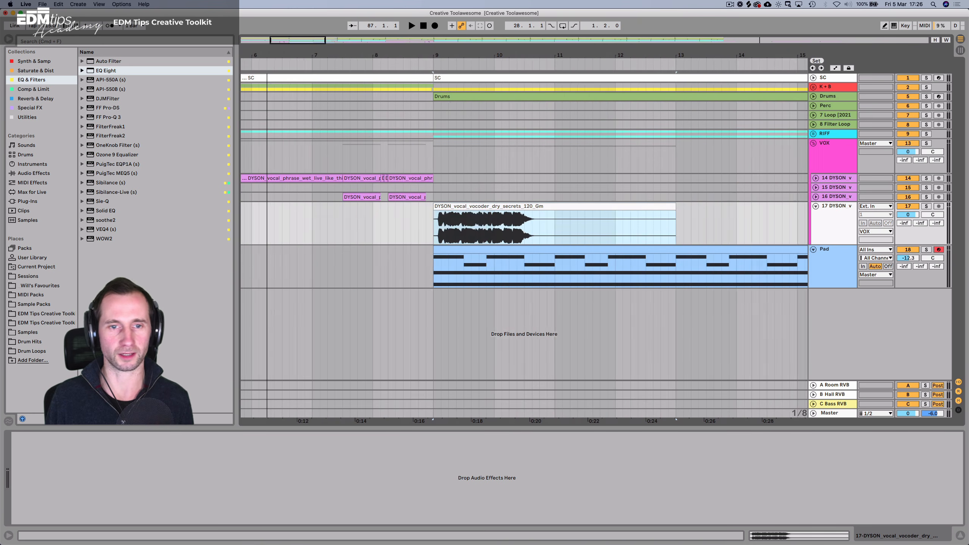
pyautogui.moveTo(493, 209); pyautogui.dragTo(449, 207)
# Set the vocoder clip's segment BPM to 120 and its warp mode to Complex Pro, with looping off.
pyautogui.doubleClick(450, 206)
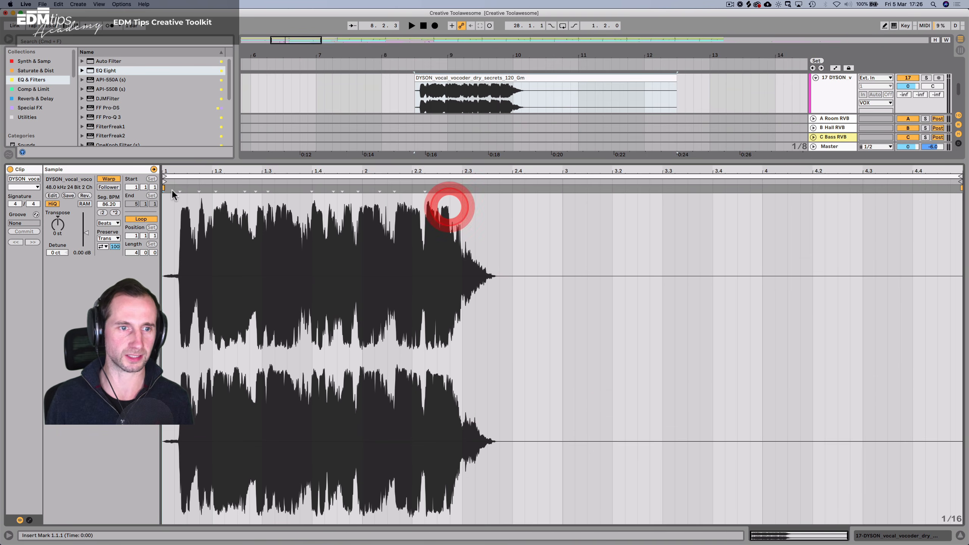
pyautogui.click(109, 178)
pyautogui.write('120')
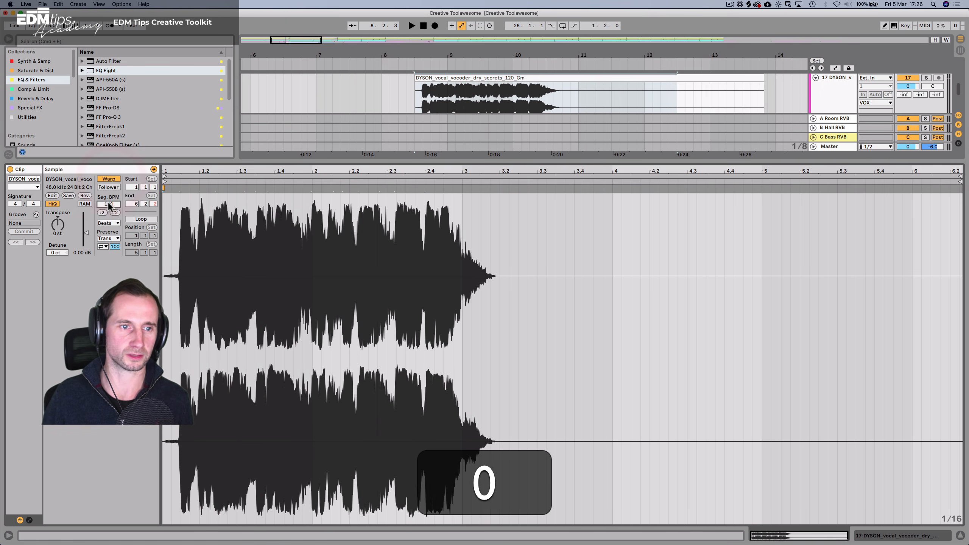
pyautogui.press('Return')
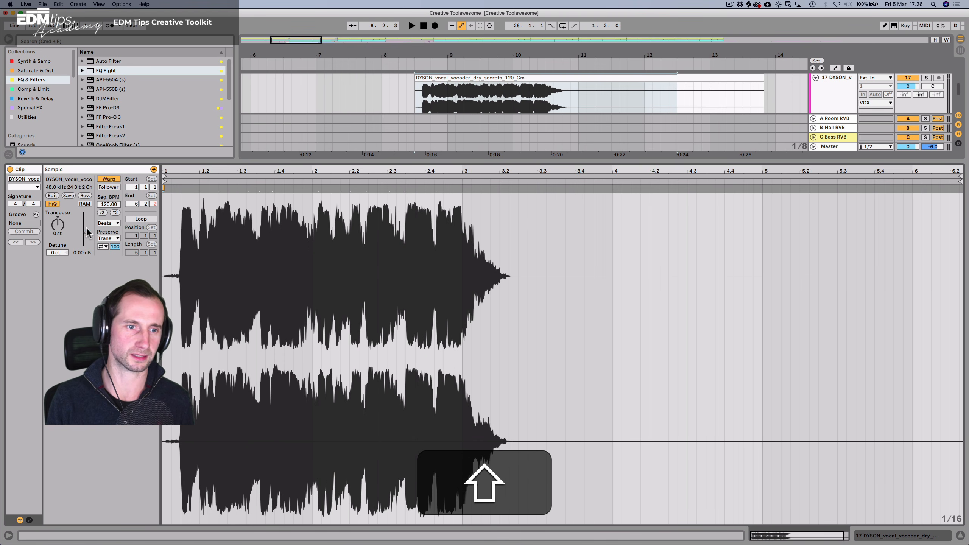
pyautogui.hotkey('shift', 'Tab')
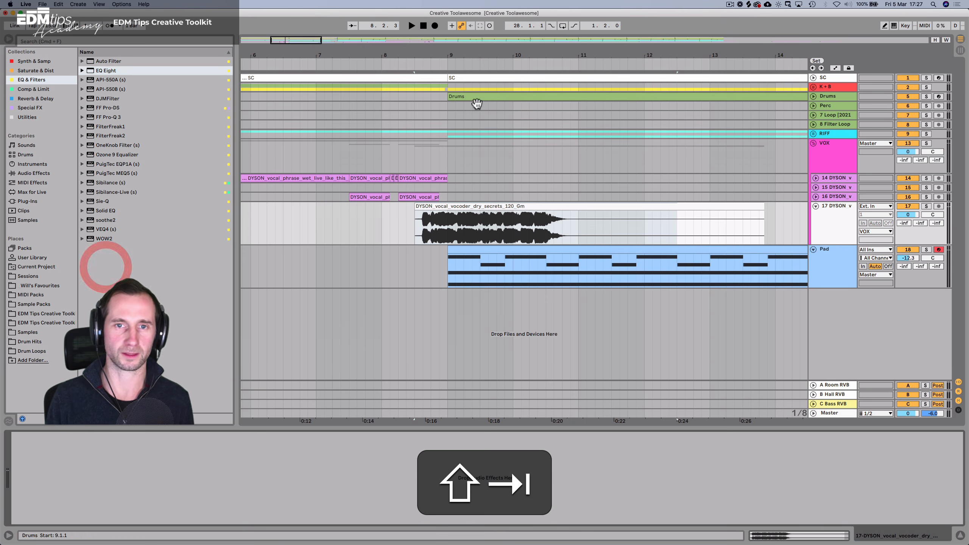
# Play the arrangement from bar 8 and lower the vocoder vocal track's volume to -31.7 dB.
pyautogui.click(382, 226)
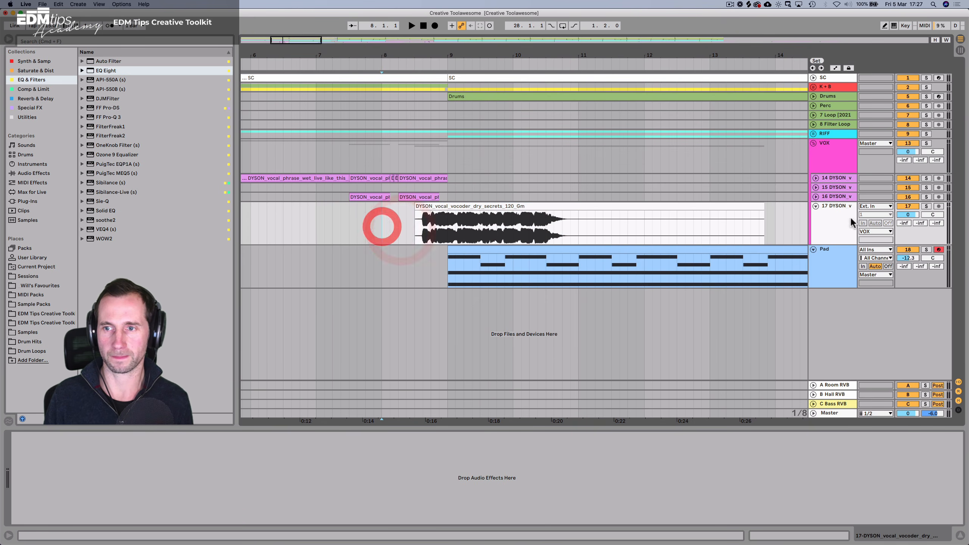
pyautogui.press('space')
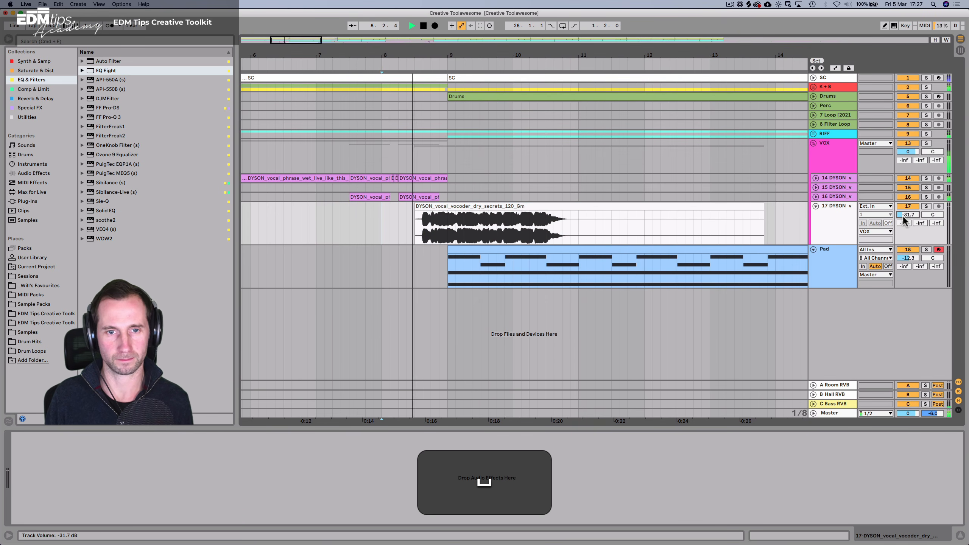
pyautogui.press('space')
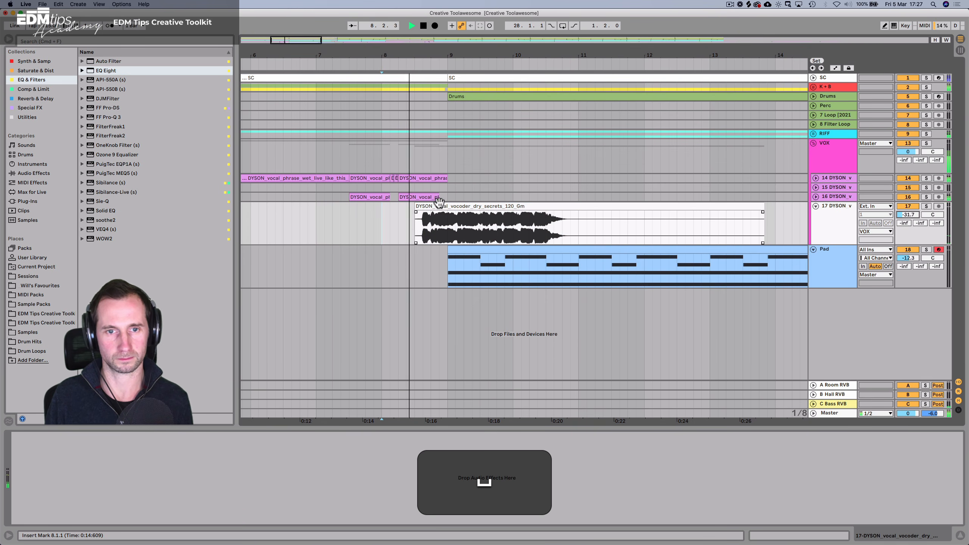
pyautogui.press('space')
pyautogui.press('space')
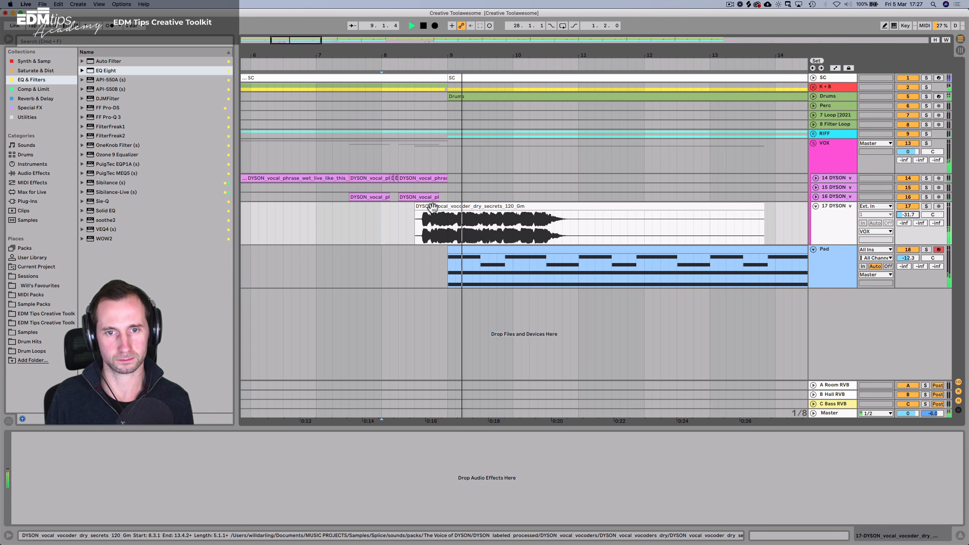
# Try the vocoder clip at 8.2.3 with playback and return it to 8.3.1.
pyautogui.press('space')
pyautogui.moveTo(431, 206); pyautogui.dragTo(424, 207)
pyautogui.press('space')
pyautogui.press('space')
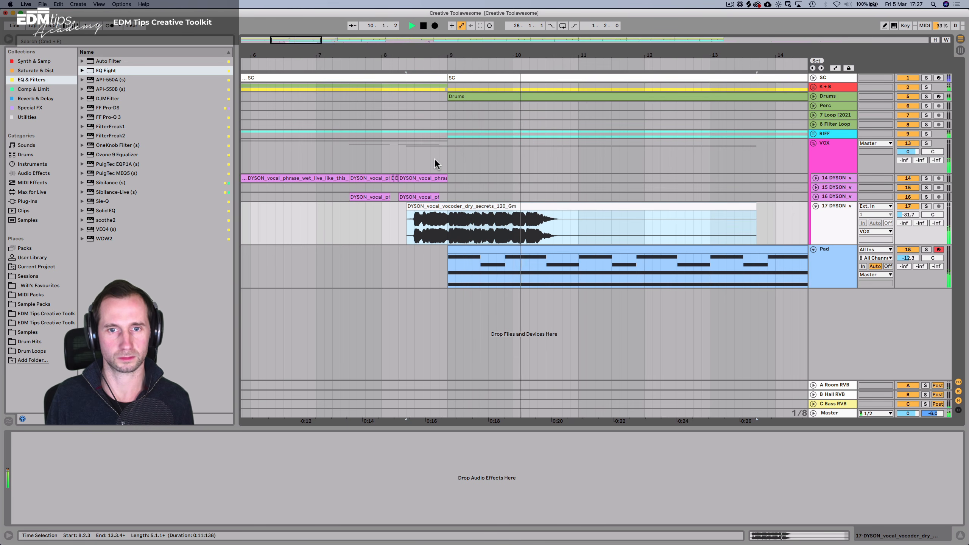
pyautogui.press('space')
pyautogui.moveTo(456, 204); pyautogui.dragTo(466, 205)
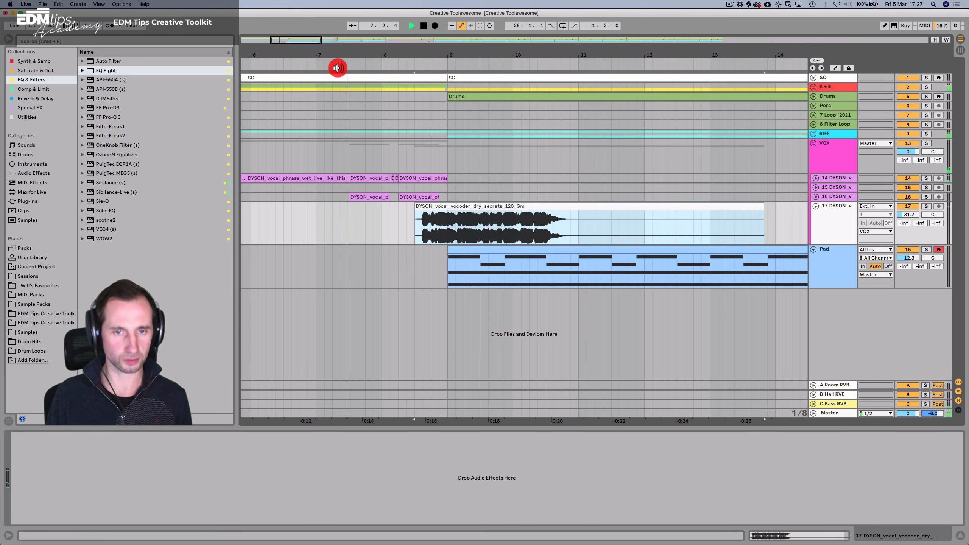
# Add a warp marker on the vocoder clip's second transient, pull it slightly earlier to 1.2.1, and play the result.
pyautogui.doubleClick(439, 207)
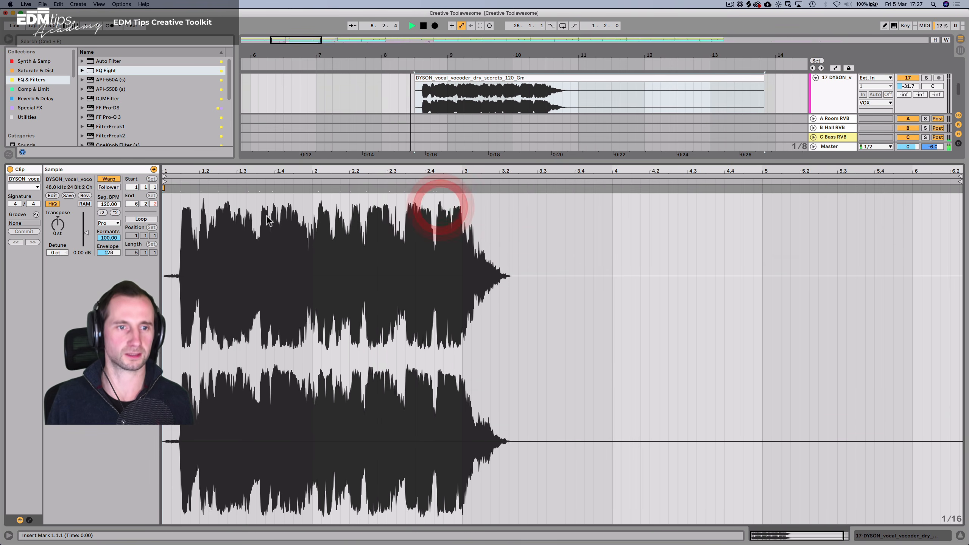
pyautogui.press('space')
pyautogui.scroll(5, 195, 174)
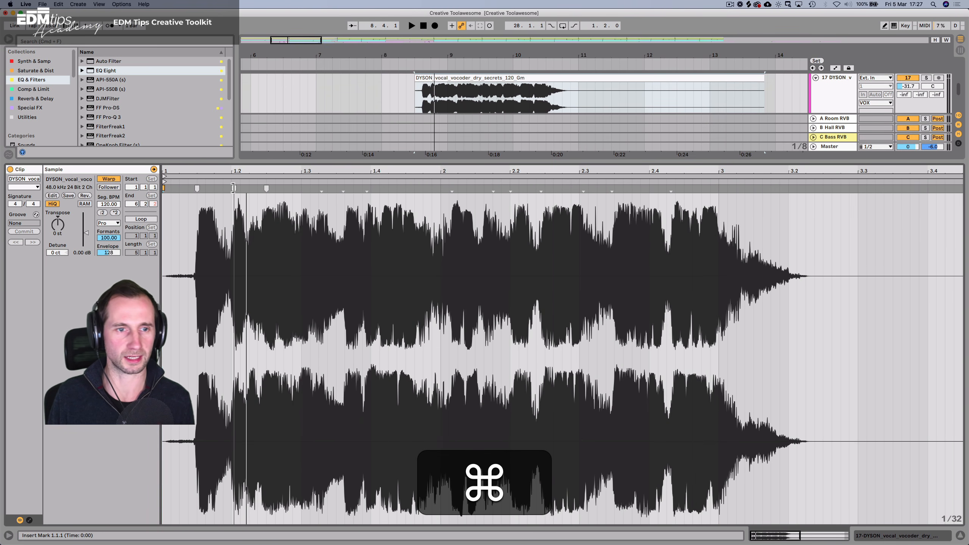
pyautogui.moveTo(234, 188); pyautogui.dragTo(230, 188)
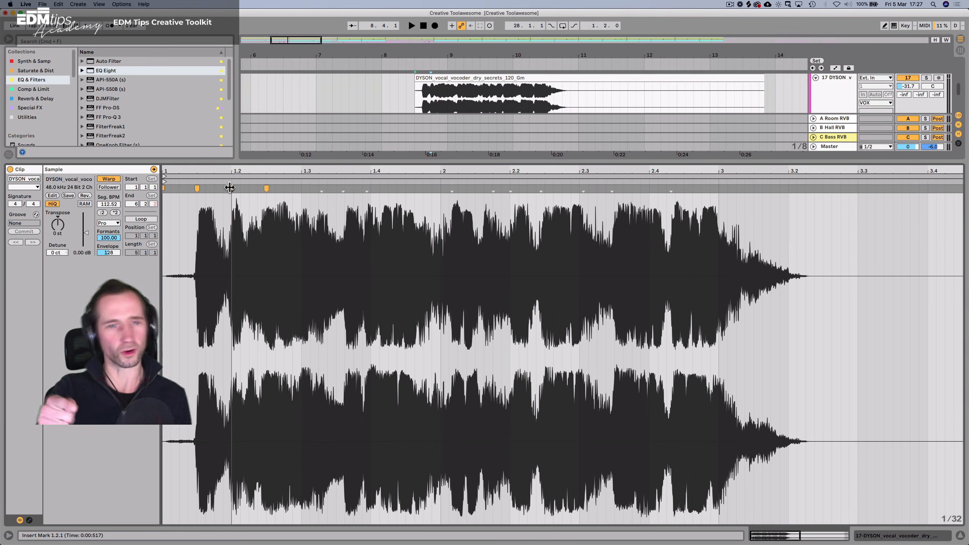
pyautogui.press('space')
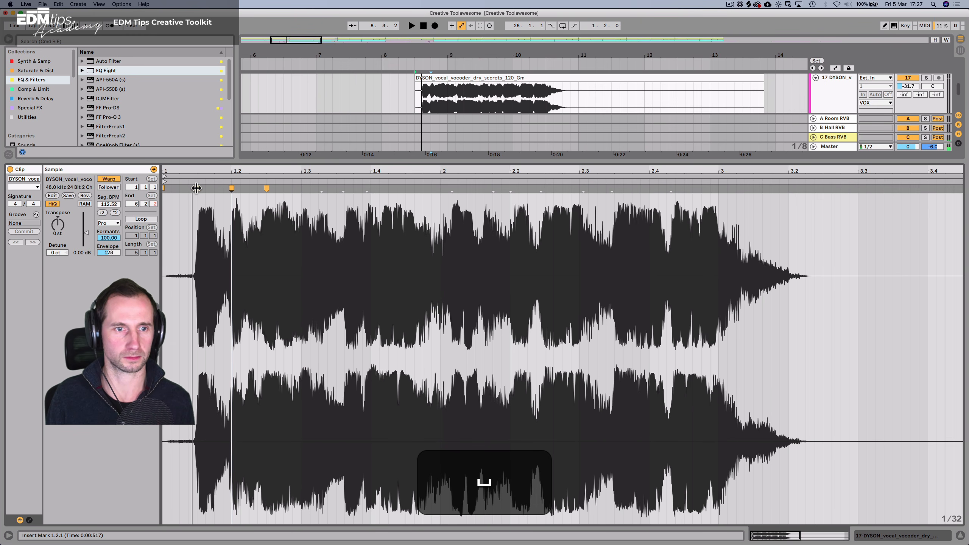
# Shift the vocoder clip's first three transient warp markers slightly earlier, the third to about 1.2.2, and check the timing by playback.
pyautogui.moveTo(196, 188); pyautogui.dragTo(257, 188)
pyautogui.hotkey('alt', 'space')
pyautogui.press('space')
pyautogui.hotkey('alt', 'space')
pyautogui.press('space')
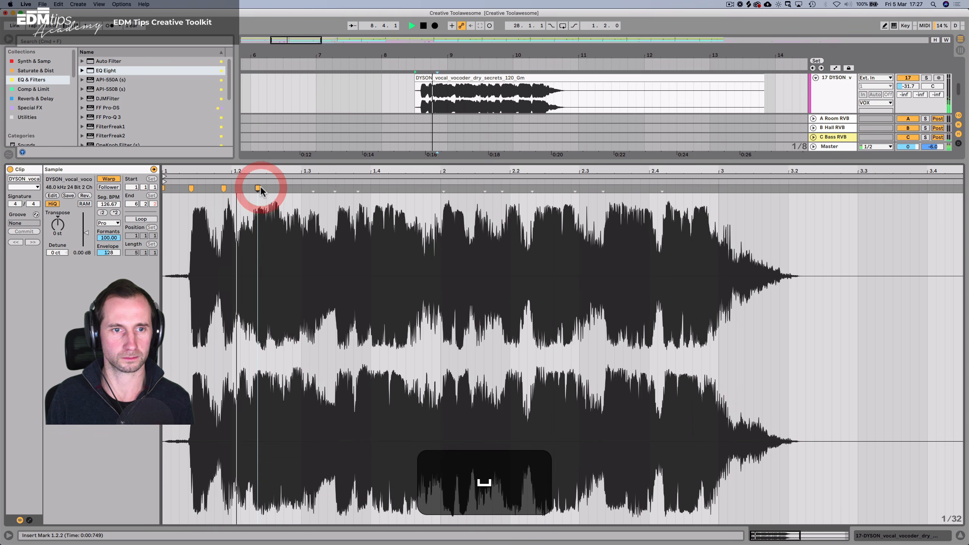
pyautogui.press('space')
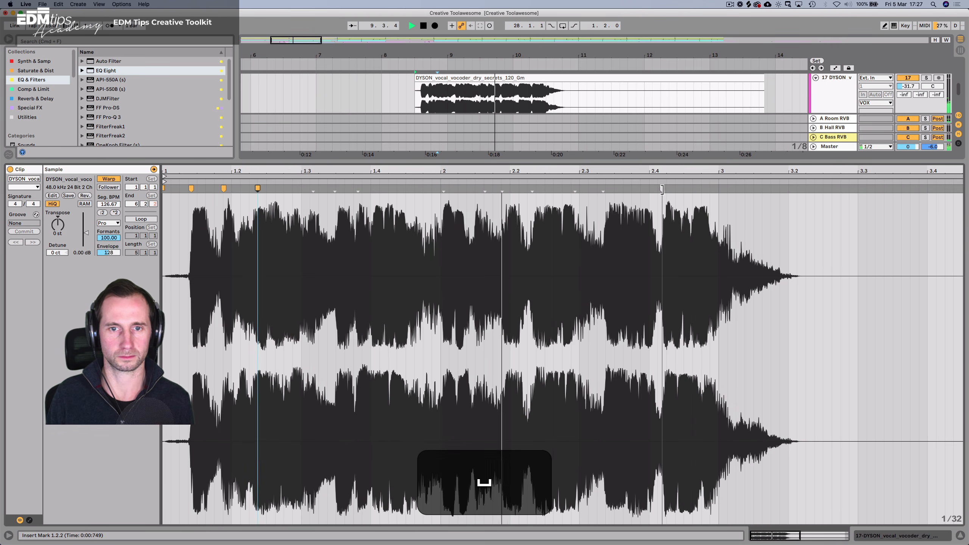
# Pull the vocoder clip's last phrase transient earlier from just after 2.4 to about 2.3.2 and play the result.
pyautogui.moveTo(662, 190)
pyautogui.mouseDown()
pyautogui.moveTo(579, 191)
pyautogui.moveTo(615, 191)
pyautogui.moveTo(604, 191)
pyautogui.mouseUp()
pyautogui.press('space')
pyautogui.press('space')
pyautogui.press('space')
pyautogui.press('space')
pyautogui.press('space')
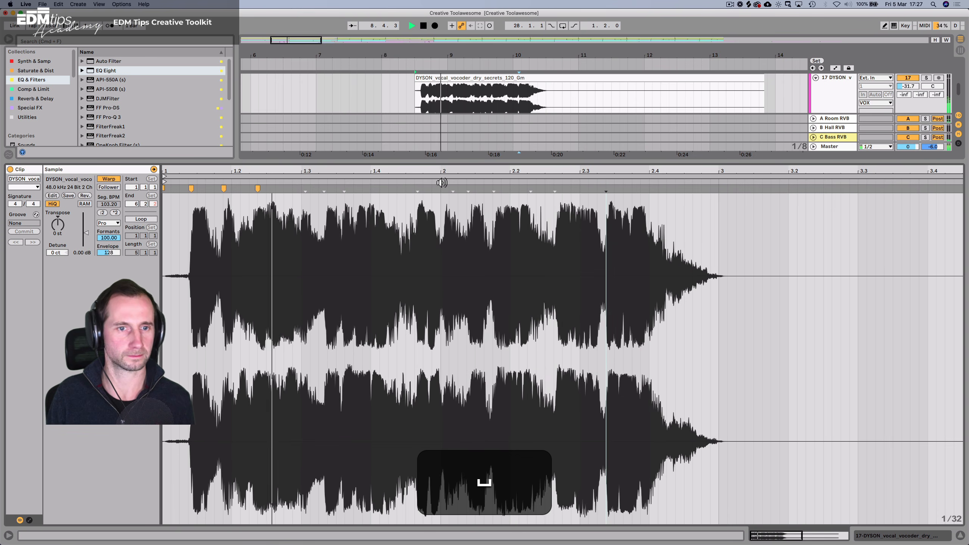
pyautogui.press('space')
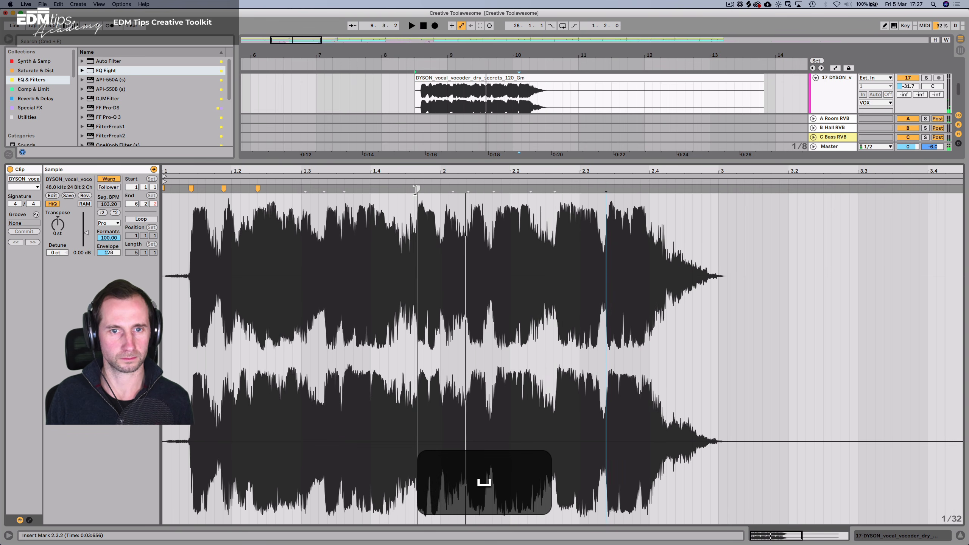
# Undo the first adjustment of the transient before beat 2 and re-warp it with a marker at 1.4.3.
pyautogui.click(416, 189)
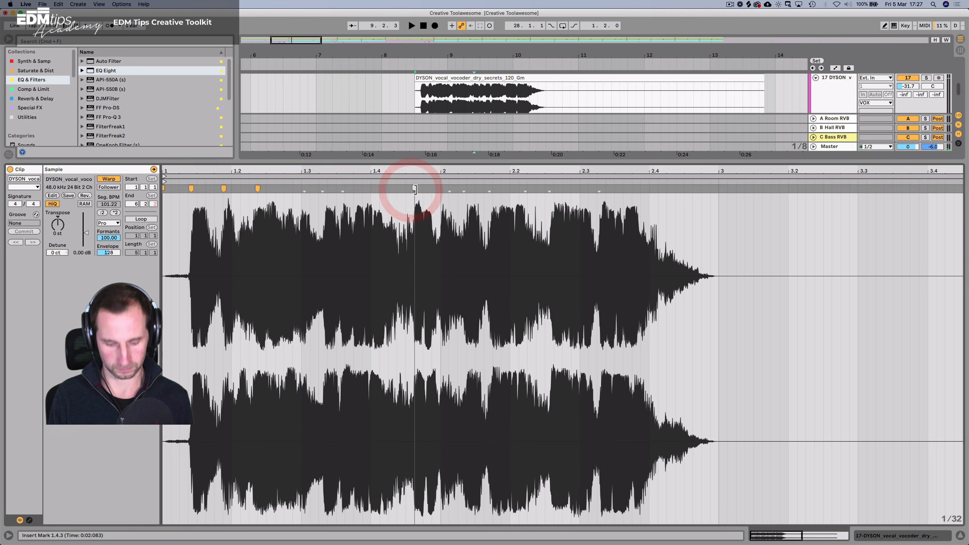
pyautogui.press('super+z')
pyautogui.moveTo(417, 189); pyautogui.dragTo(406, 189)
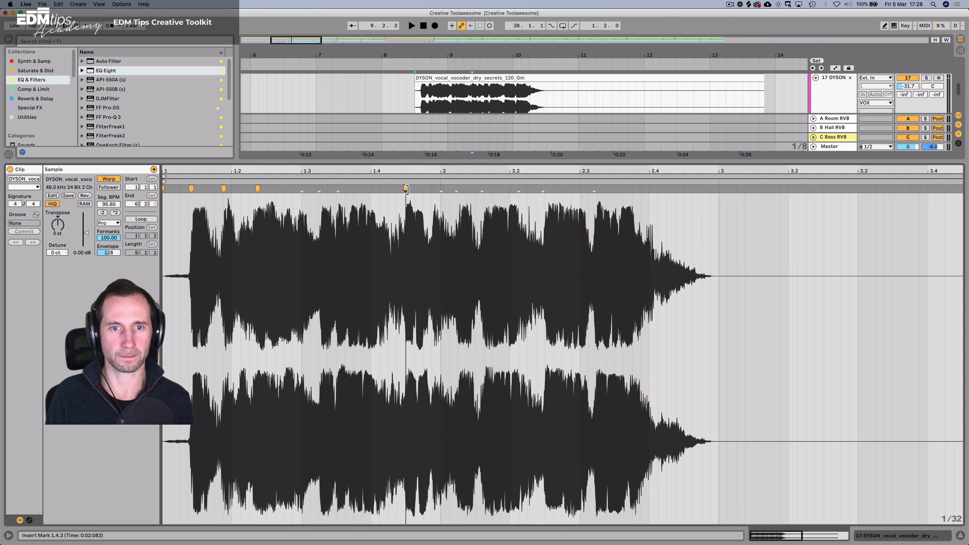
# Remove the vocoder clip's warp markers on the second and third transients, keeping the one at 1.4.3, and check the timing by playback.
pyautogui.click(406, 188)
pyautogui.press('space')
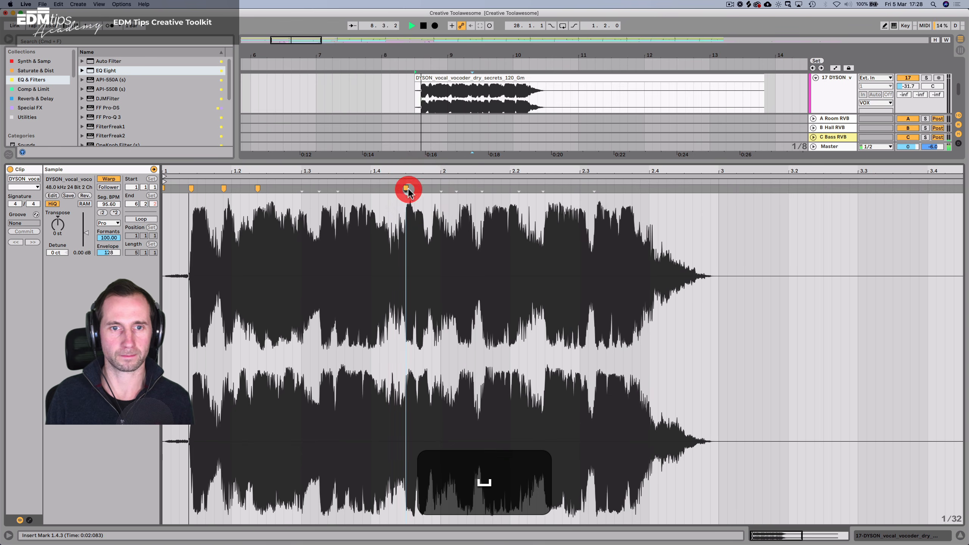
pyautogui.press('space')
pyautogui.doubleClick(258, 188)
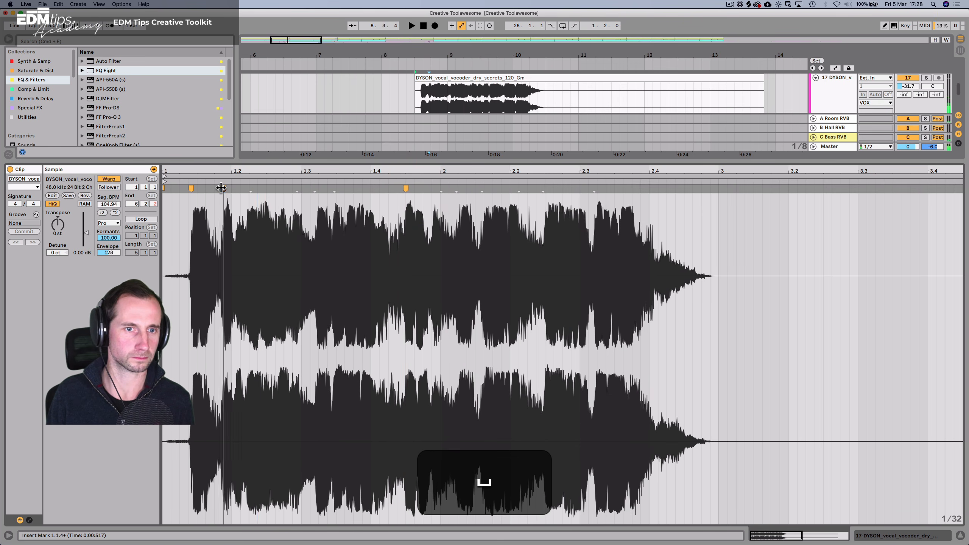
pyautogui.doubleClick(222, 188)
pyautogui.press('space')
pyautogui.press('space')
# Pull the vocoder clip's first transient marker slightly earlier to about 1.1.2 and play the result.
pyautogui.click(191, 188)
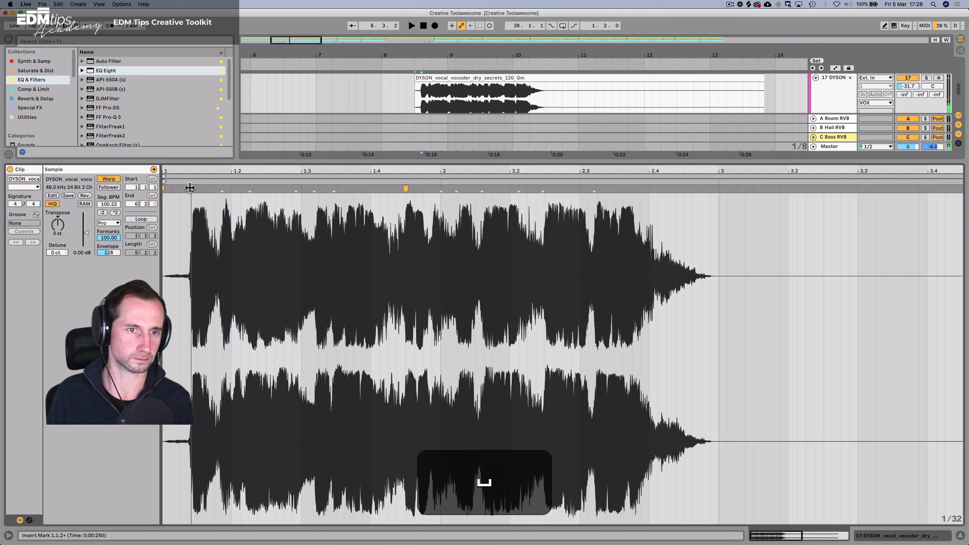
pyautogui.moveTo(190, 188); pyautogui.dragTo(188, 188)
pyautogui.press('space')
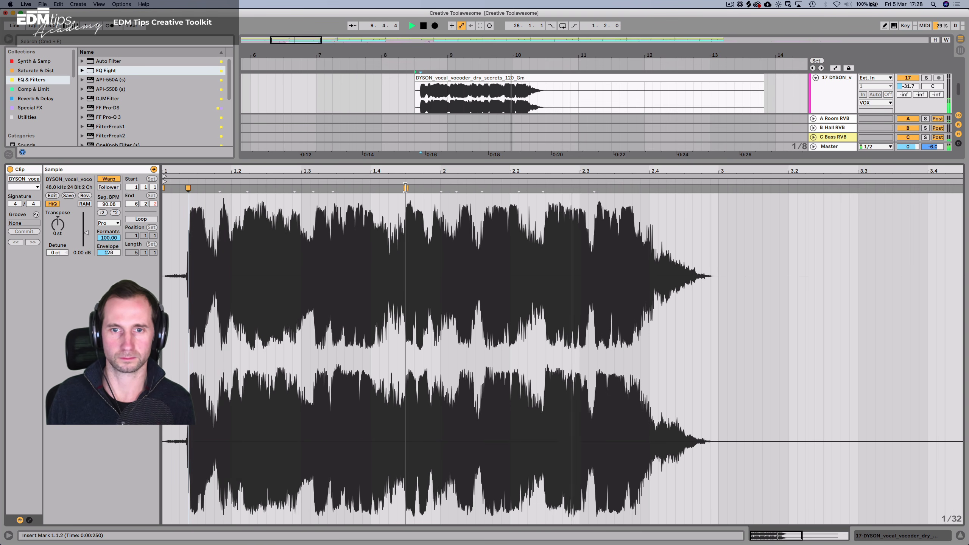
pyautogui.press('space')
# Raise the vocoder track's volume to -20.1 dB and check the level by playback.
pyautogui.hotkey('shift', 'Tab')
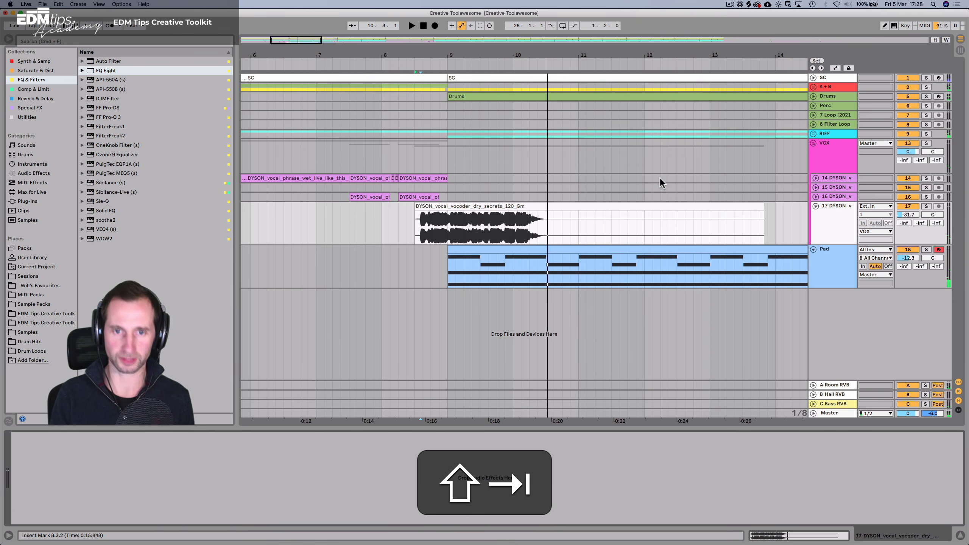
pyautogui.moveTo(916, 216)
pyautogui.mouseDown()
pyautogui.moveTo(916, 206)
pyautogui.moveTo(909, 218)
pyautogui.mouseUp()
pyautogui.press('space')
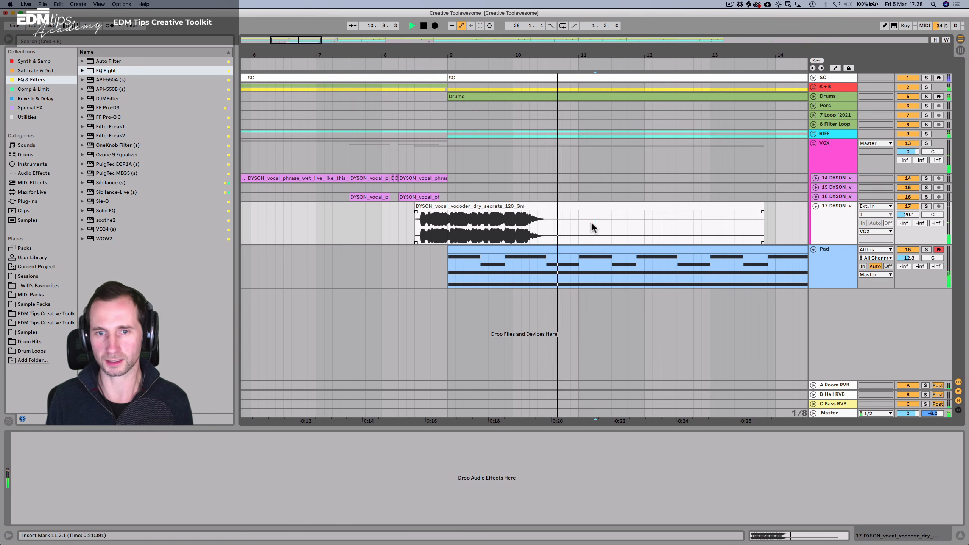
pyautogui.click(571, 225)
pyautogui.press('space')
# Show the mixer and add a fourth return track after C Bass RVB.
pyautogui.click(837, 216)
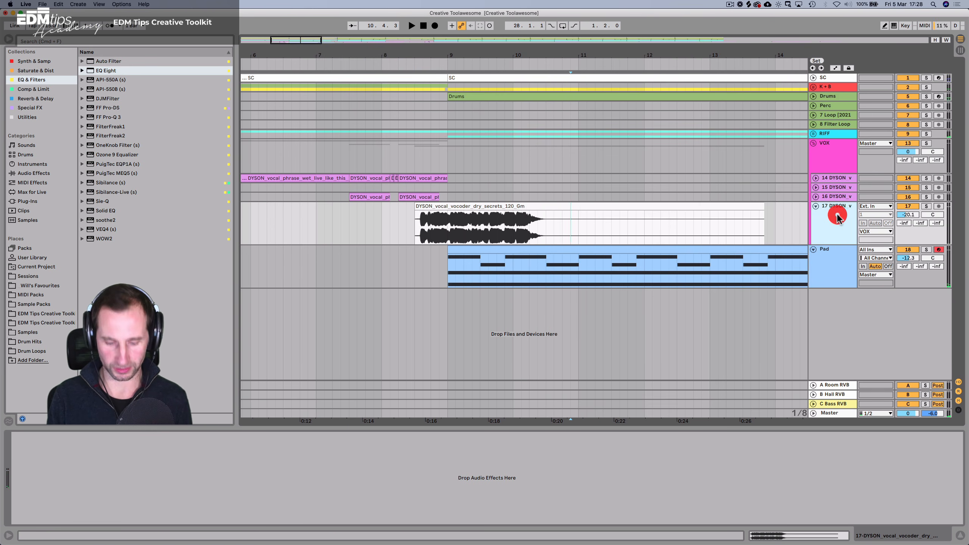
pyautogui.press('Tab')
pyautogui.click(884, 38)
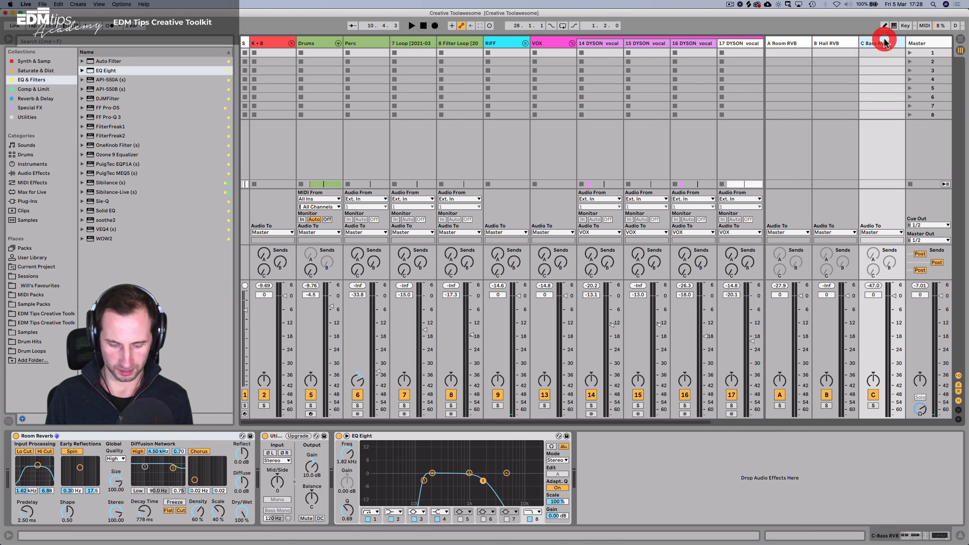
pyautogui.press('alt+super+t')
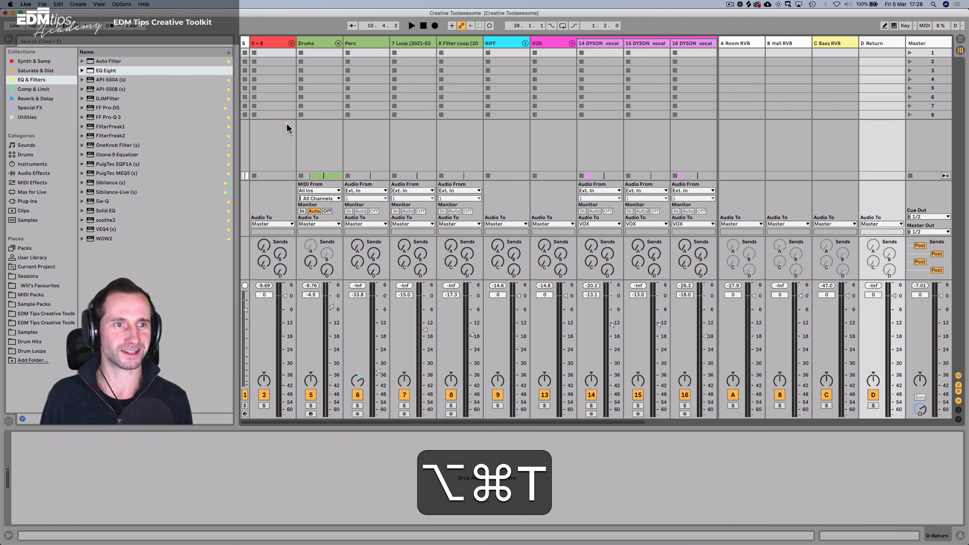
# Load Echo from the Reverb & Delay collection onto return D, set its dry/wet to 100%, and play the track.
pyautogui.click(35, 71)
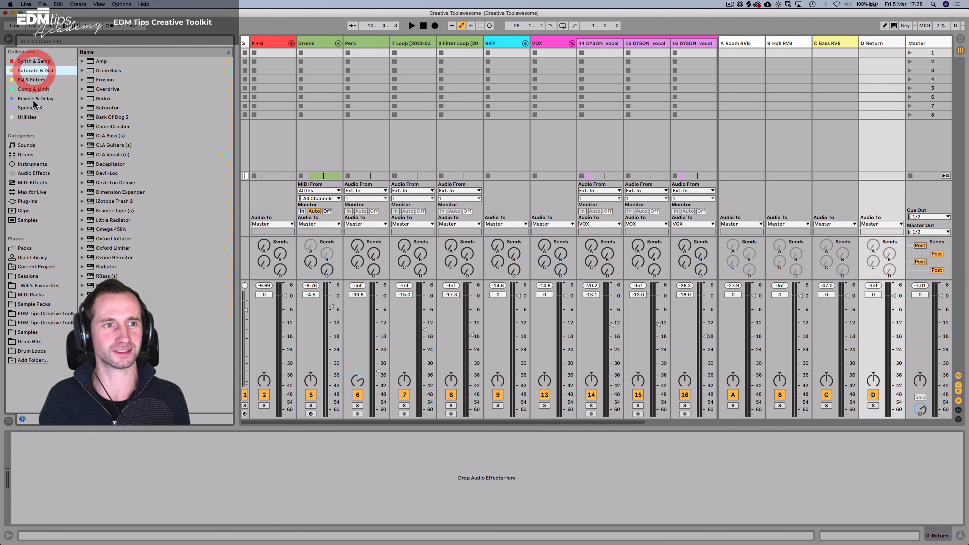
pyautogui.click(34, 99)
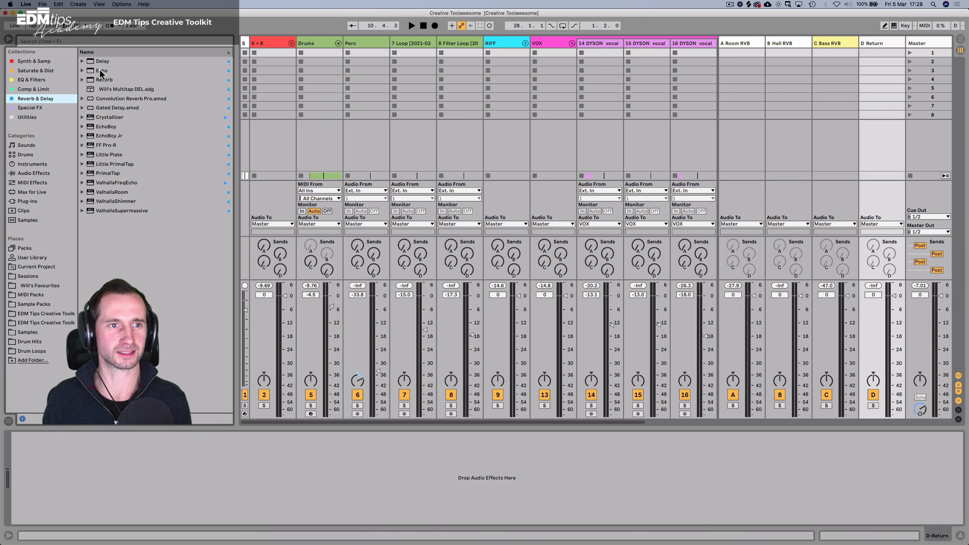
pyautogui.click(101, 71)
pyautogui.click(875, 46)
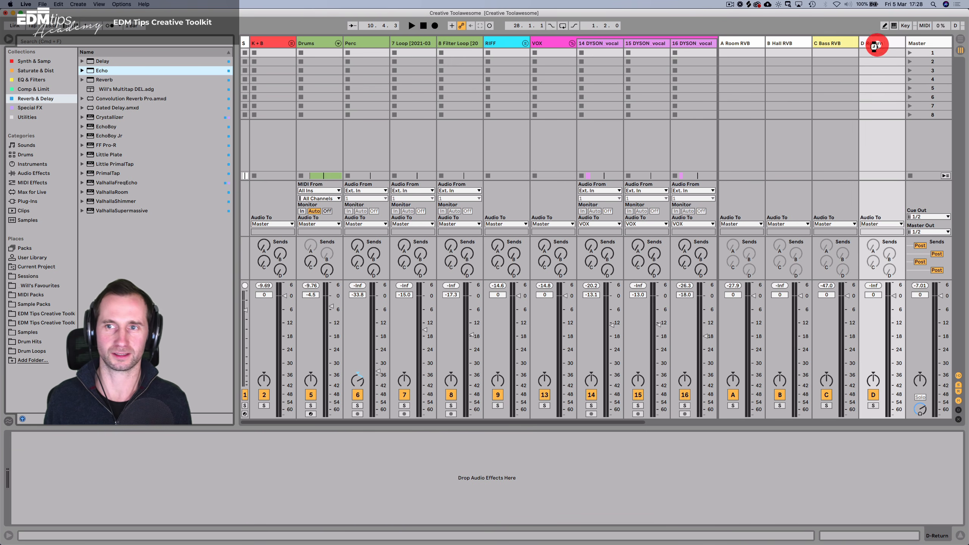
pyautogui.press('Return')
pyautogui.moveTo(256, 514); pyautogui.dragTo(256, 502)
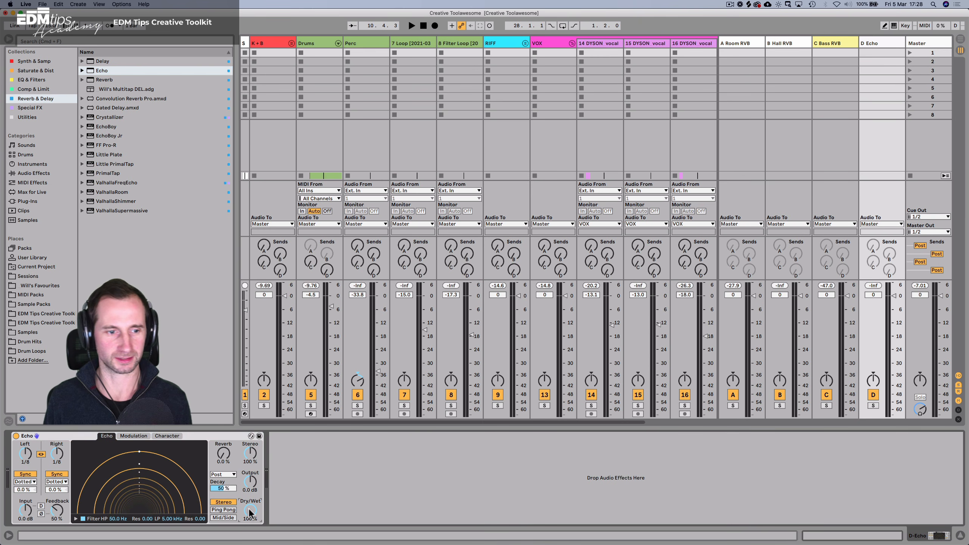
pyautogui.press('space')
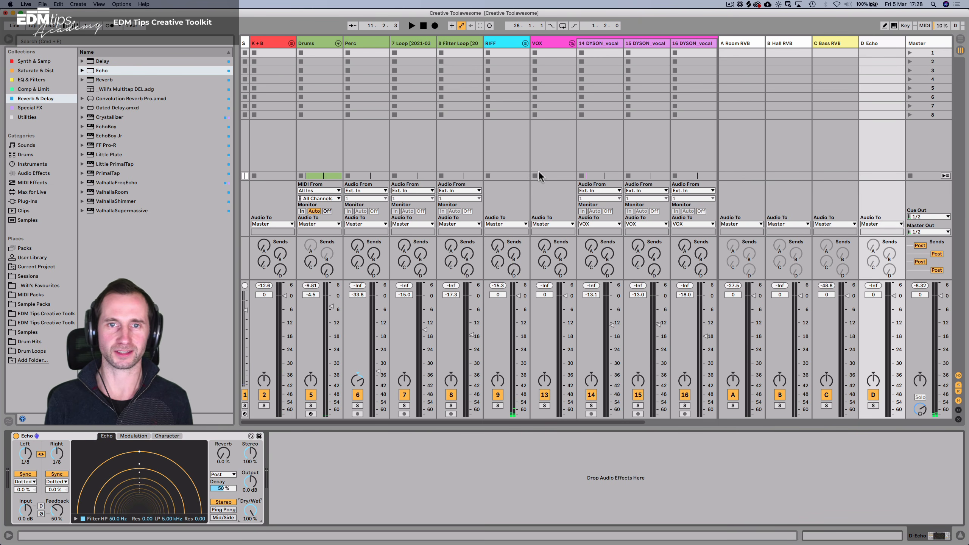
# Show the vocoder track's D-Echo send automation in a new lane, add a rise to 0 dB near bar 10, and play it.
pyautogui.press('Tab')
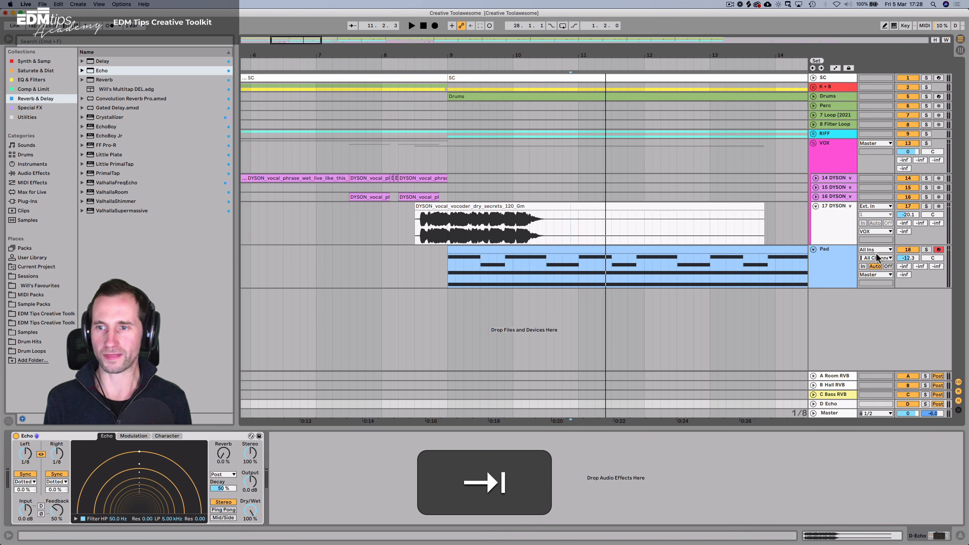
pyautogui.rightClick(905, 231)
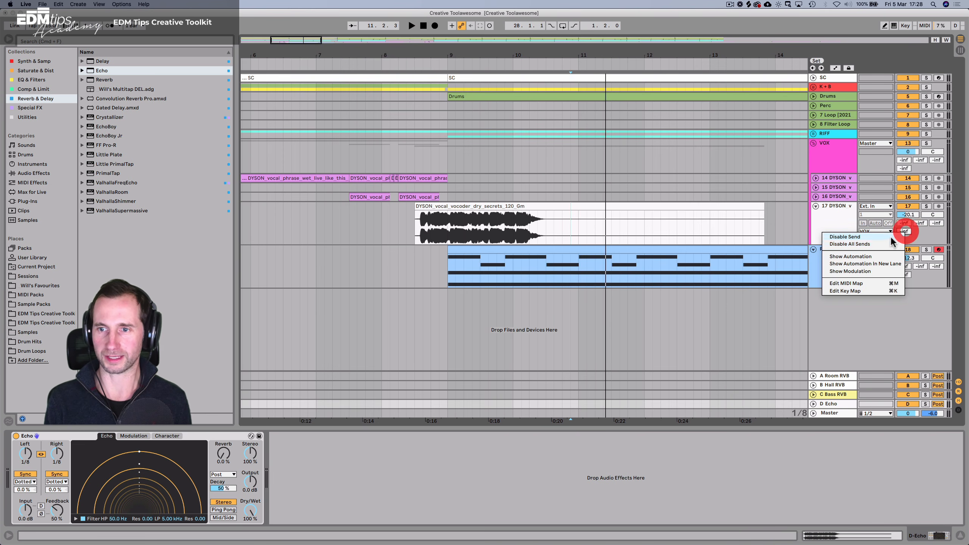
pyautogui.click(874, 264)
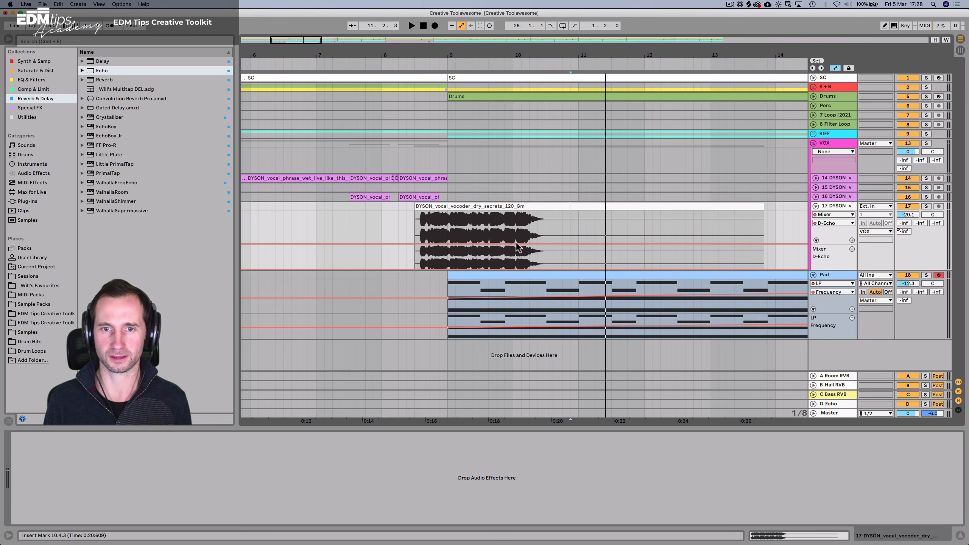
pyautogui.moveTo(521, 243); pyautogui.dragTo(522, 211)
pyautogui.press('space')
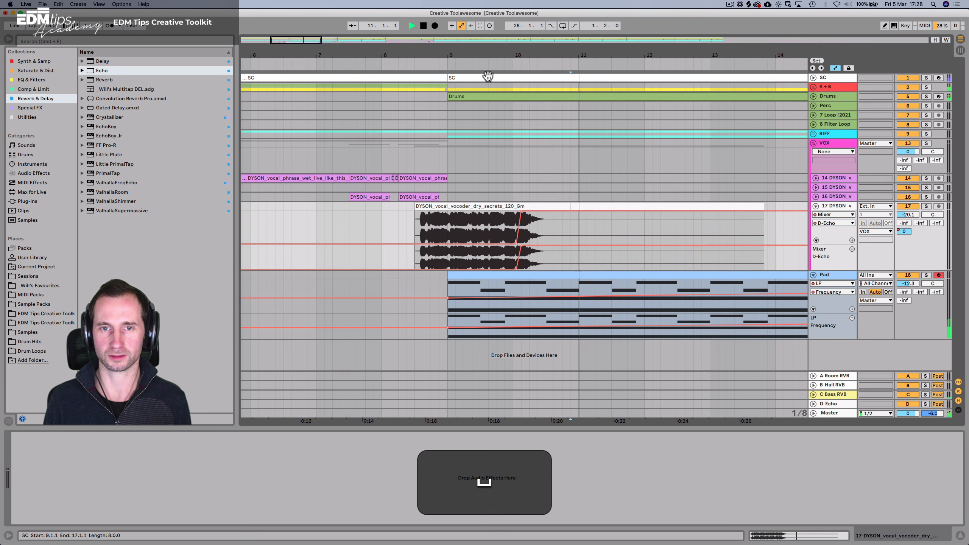
pyautogui.click(486, 61)
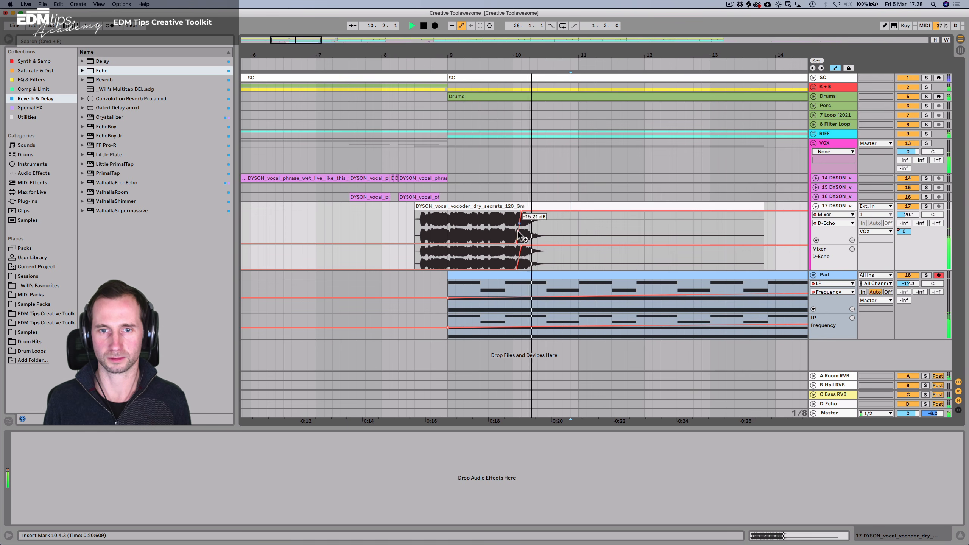
pyautogui.press('space')
# Shift the start of the vocoder's D-Echo send rise earlier, to just before bar 10, and check it by playback.
pyautogui.moveTo(517, 243); pyautogui.dragTo(513, 244)
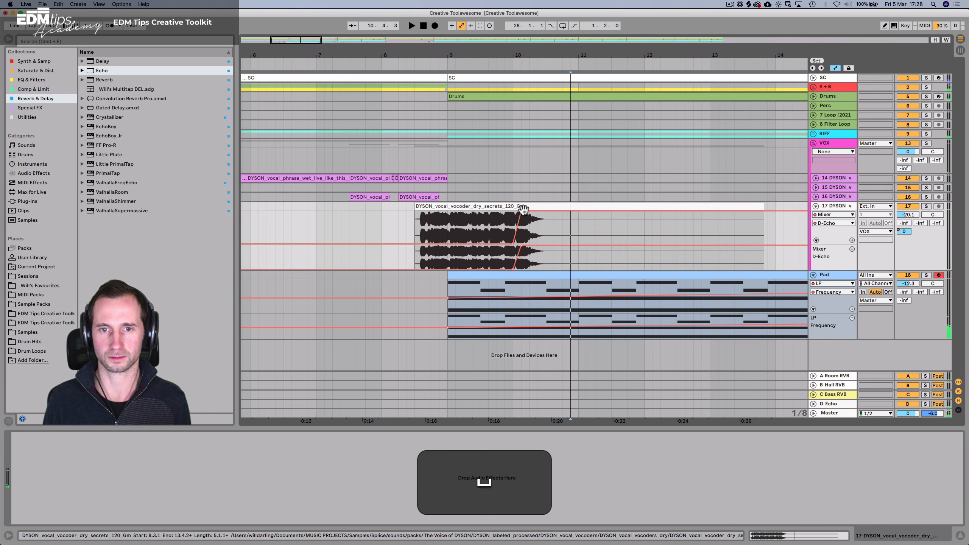
pyautogui.press('space')
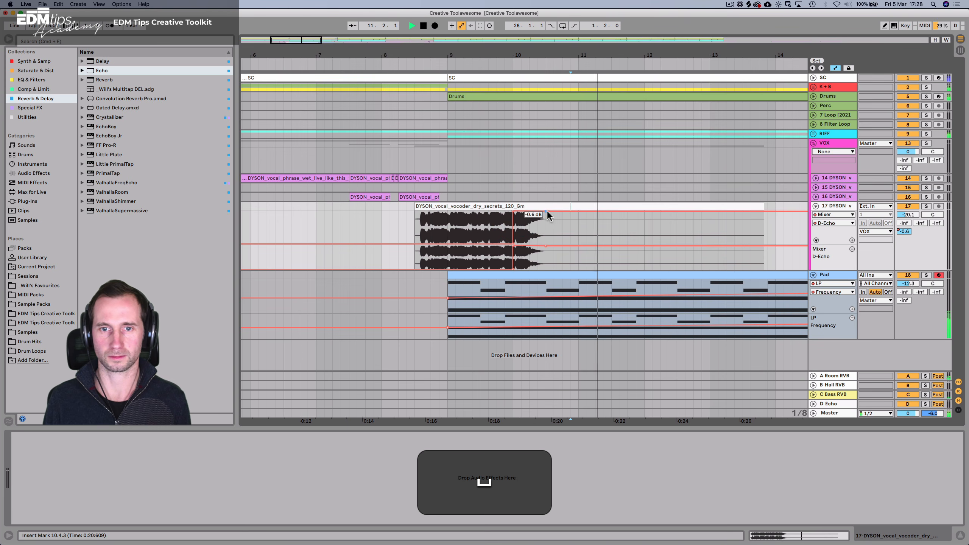
pyautogui.moveTo(513, 244); pyautogui.dragTo(505, 243)
pyautogui.press('space')
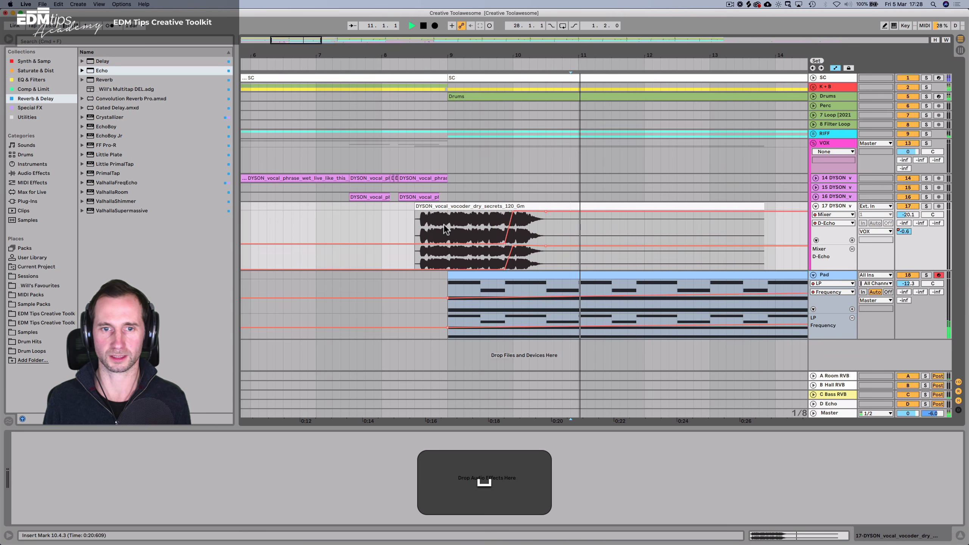
pyautogui.click(422, 230)
pyautogui.press('space')
pyautogui.press('space')
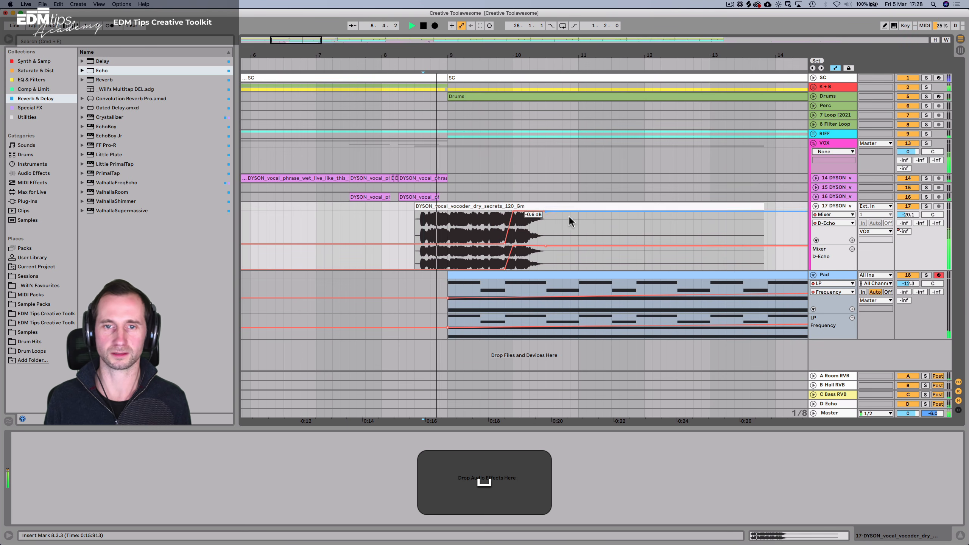
# Fade the D-Echo send automation down to -inf dB by bar 11 and shift its rise slightly later, to about bar 10.
pyautogui.moveTo(576, 211); pyautogui.dragTo(577, 243)
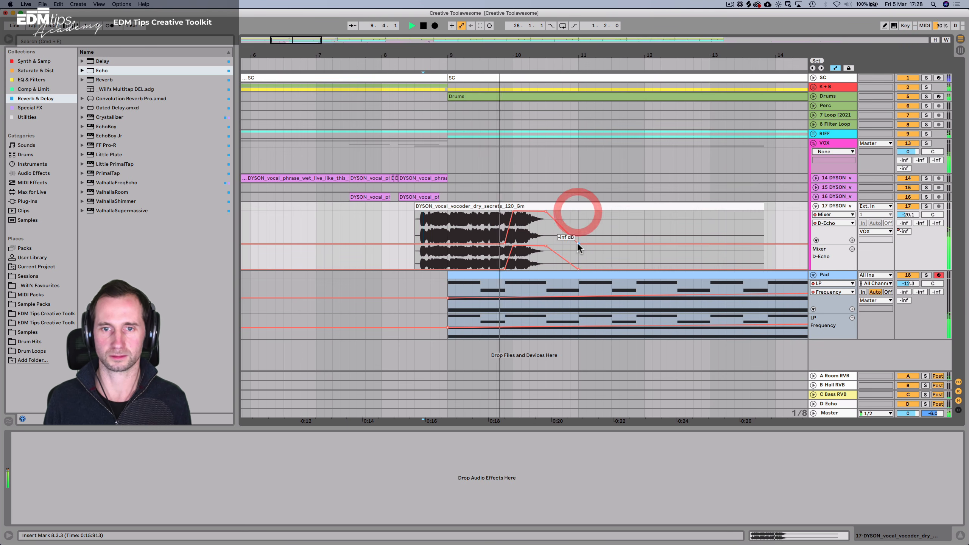
pyautogui.press('space')
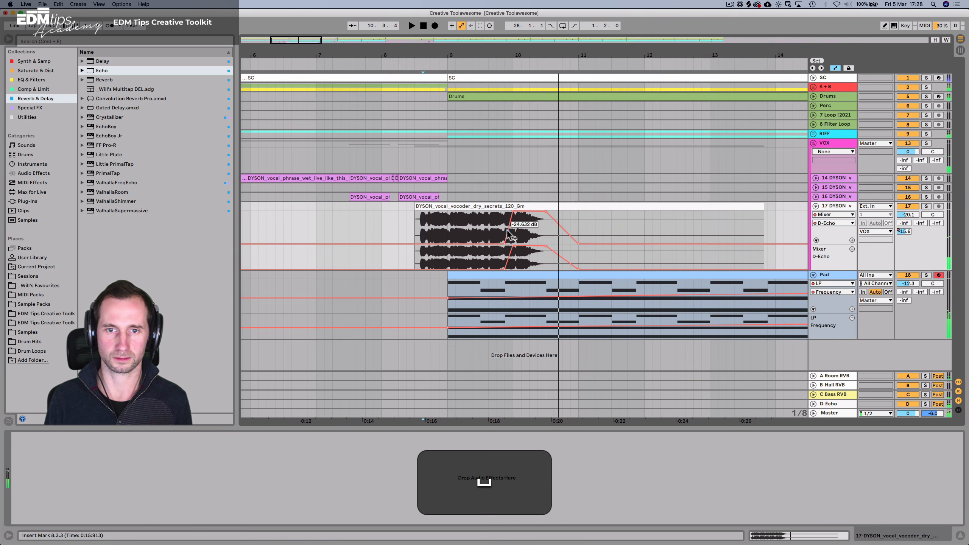
pyautogui.moveTo(509, 242); pyautogui.dragTo(516, 211)
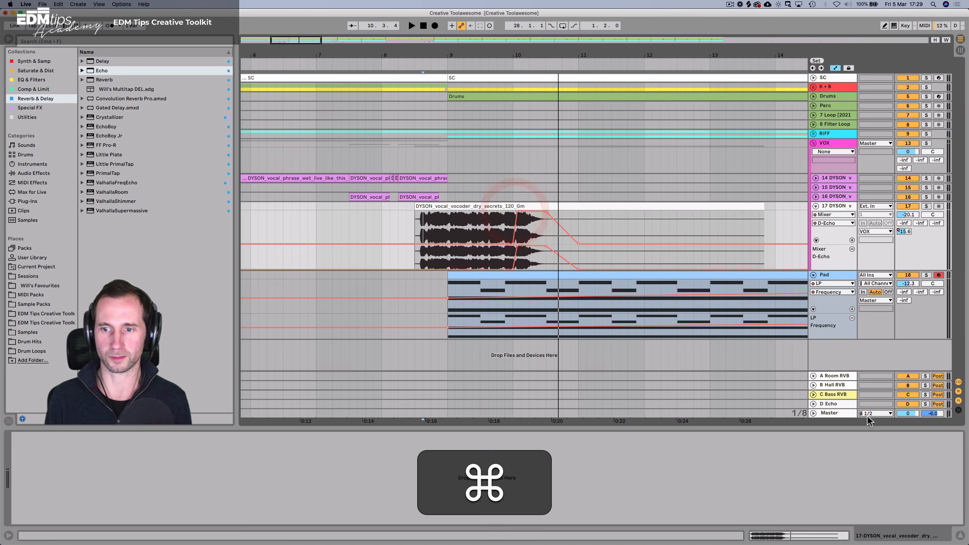
# Set return D's Echo to Ping Pong with 1/16 Notes delay times and 74% feedback, and play the vocal.
pyautogui.click(852, 405)
pyautogui.click(225, 509)
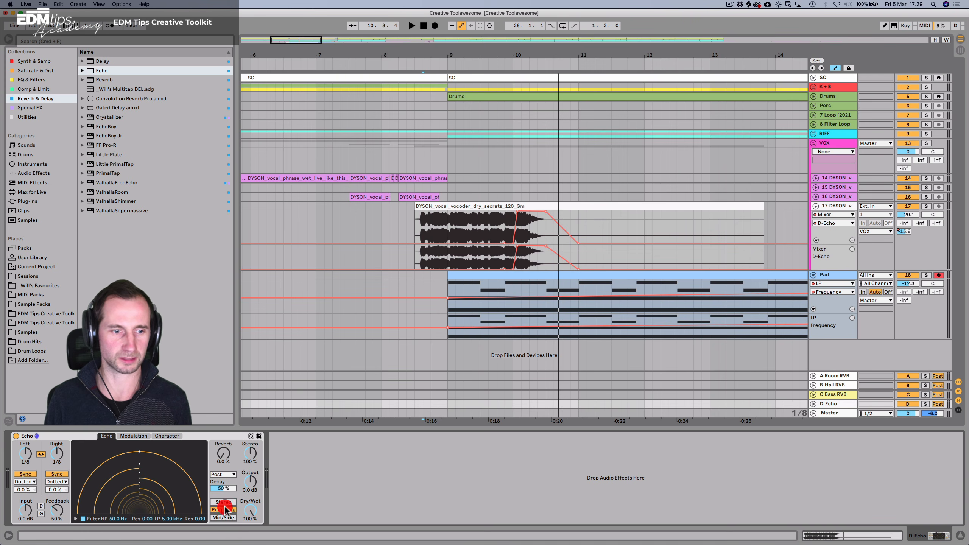
pyautogui.moveTo(58, 455); pyautogui.dragTo(65, 495)
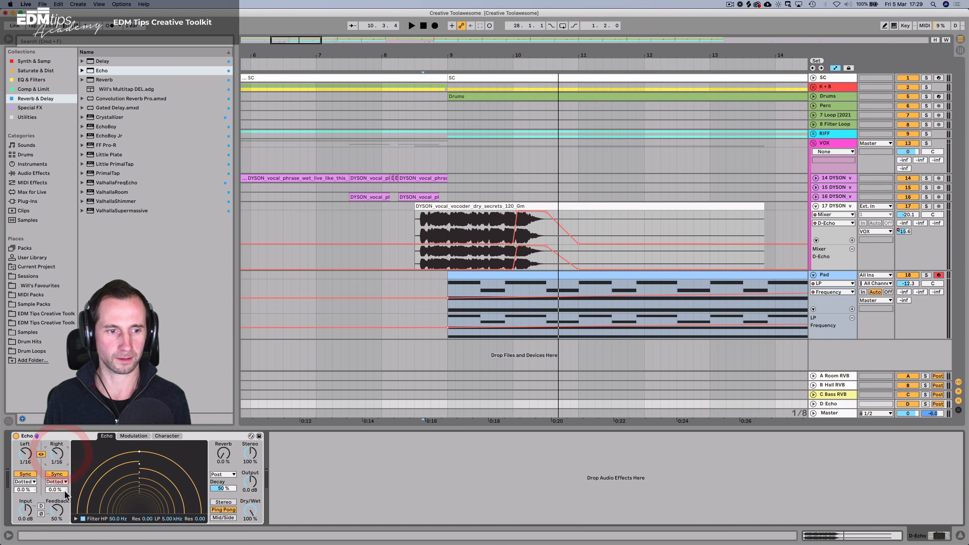
pyautogui.click(58, 489)
pyautogui.press('space')
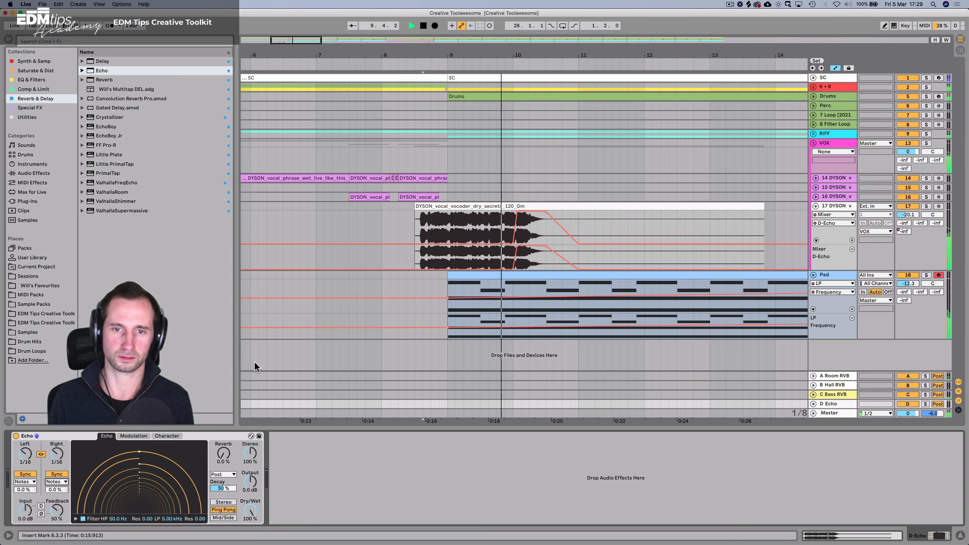
pyautogui.press('space')
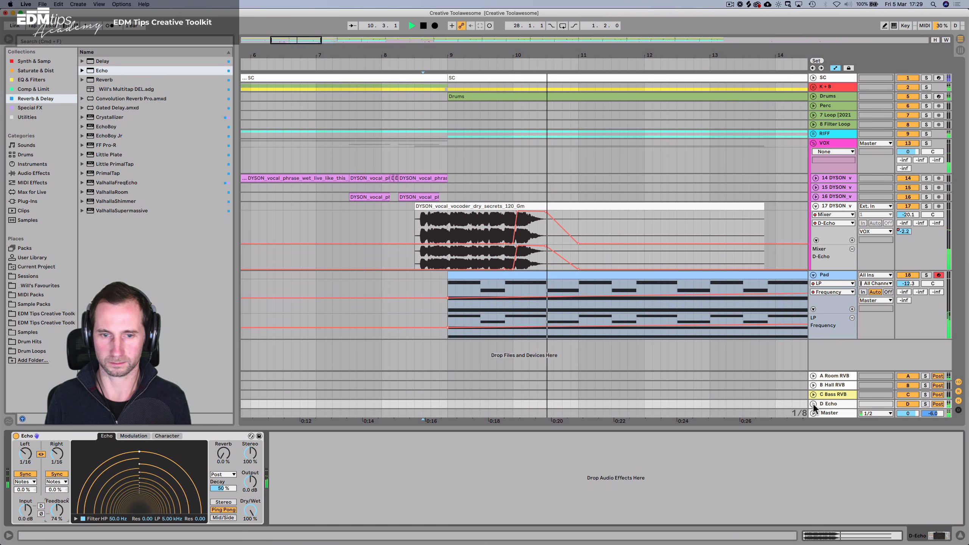
# Unfold the D Echo return, lower its volume to -5.7 dB, raise Echo's feedback to 82% and show its filter curve.
pyautogui.click(813, 404)
pyautogui.press('space')
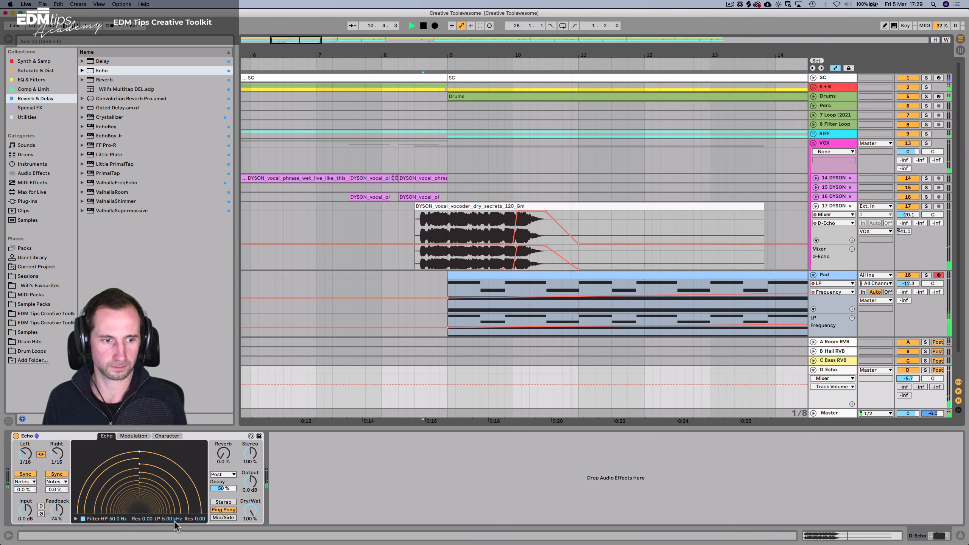
pyautogui.press('space')
pyautogui.moveTo(54, 513); pyautogui.dragTo(53, 509)
pyautogui.click(77, 518)
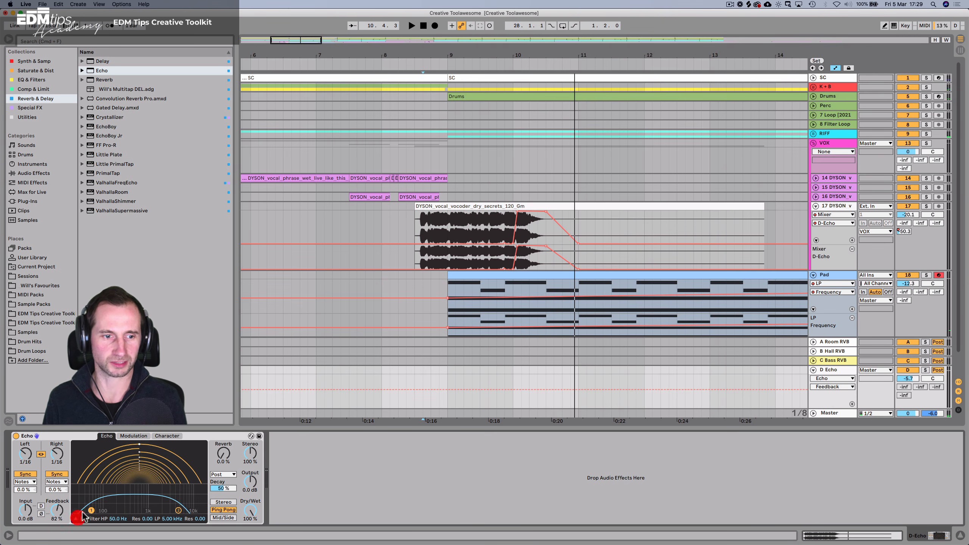
# Adjust the Echo's linked delay division and play the vocoder vocal's tail from 9.4.1.
pyautogui.click(56, 454)
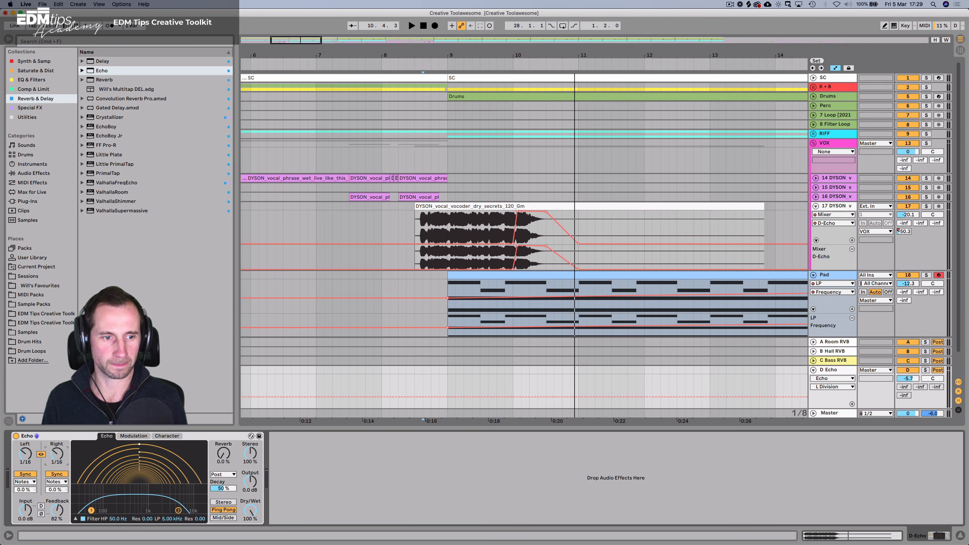
pyautogui.moveTo(52, 456); pyautogui.dragTo(51, 451)
pyautogui.click(500, 229)
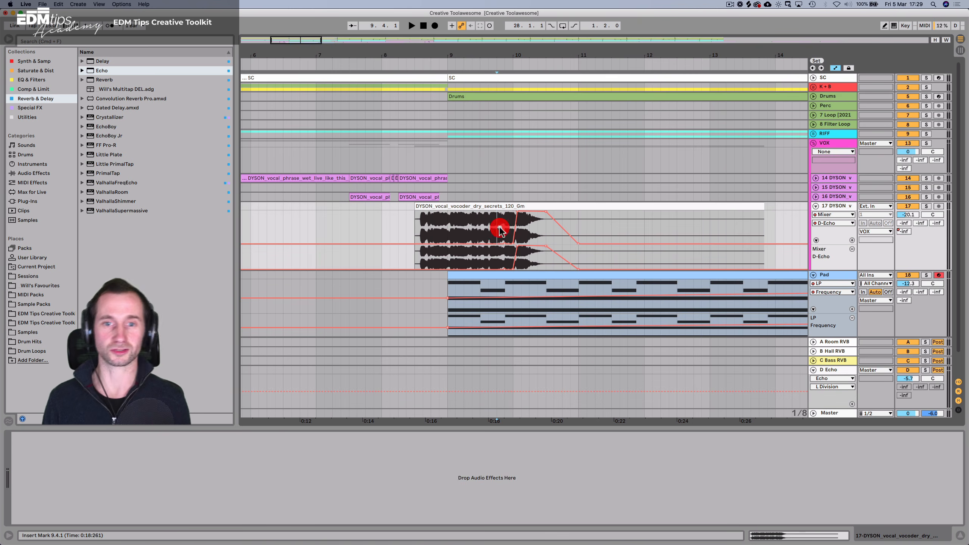
pyautogui.press('space')
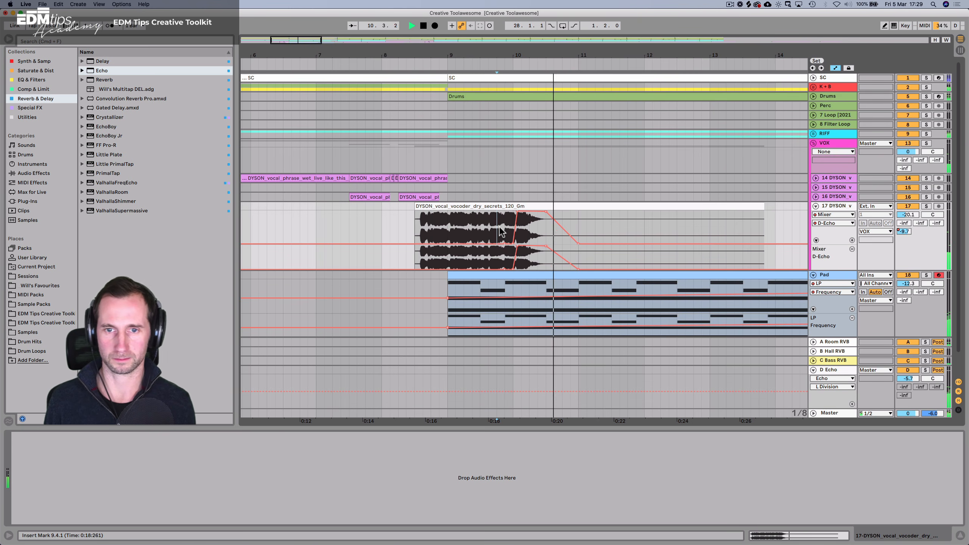
# Hide the arrangement's automation lanes and play the section from 8.1.1.
pyautogui.moveTo(578, 50); pyautogui.dragTo(417, 26)
pyautogui.press('a')
pyautogui.press('space')
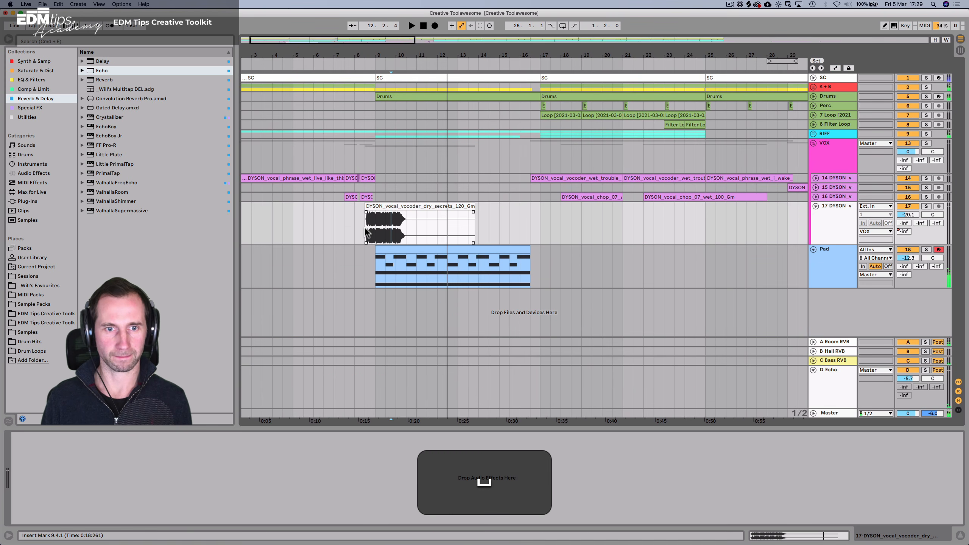
pyautogui.click(357, 226)
pyautogui.press('space')
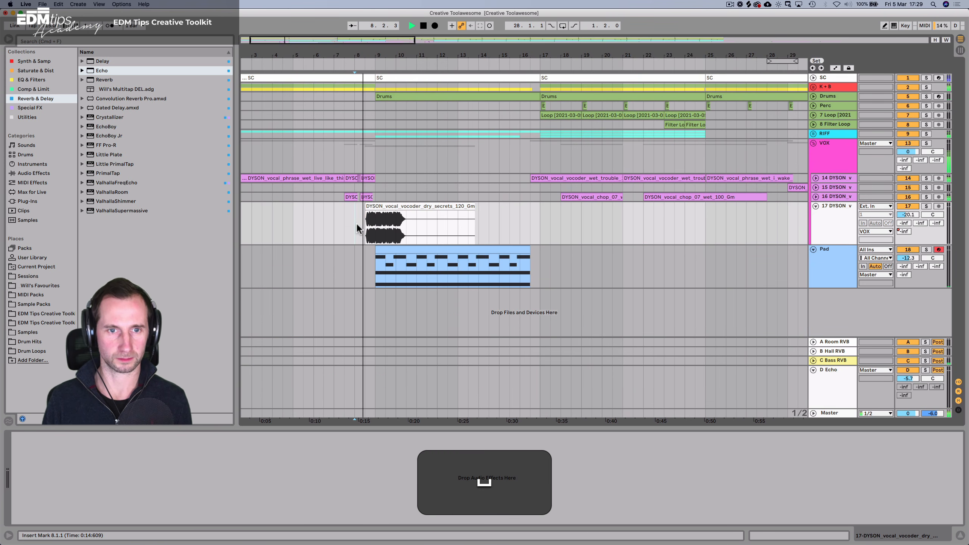
# Duplicate the vocoder vocal on track 17, move the copy to start at about 10.3, and delete the leftover fragment from 13.1.1.
pyautogui.keyDown('shift'); pyautogui.click(405, 224); pyautogui.keyUp('shift')
pyautogui.press('super+d')
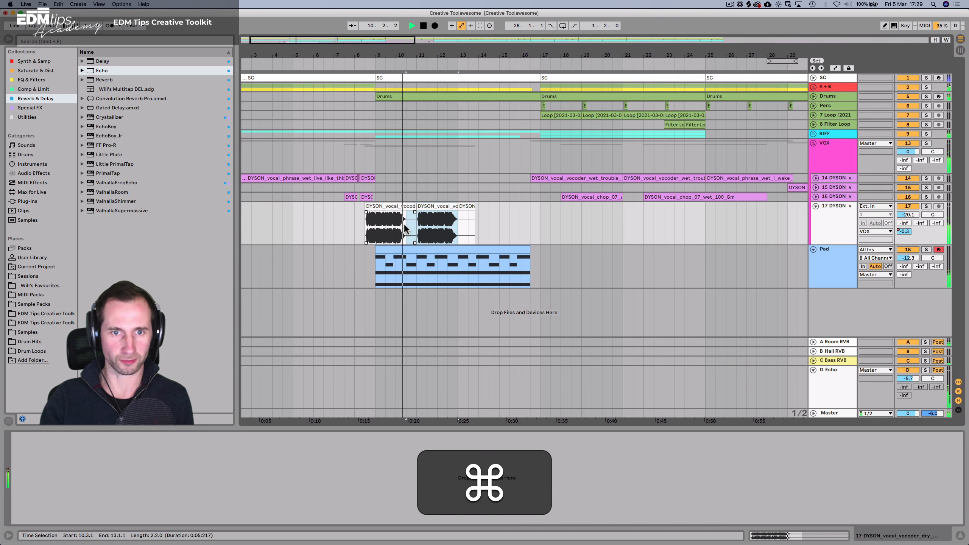
pyautogui.click(434, 206)
pyautogui.moveTo(434, 206); pyautogui.dragTo(456, 206)
pyautogui.click(465, 206)
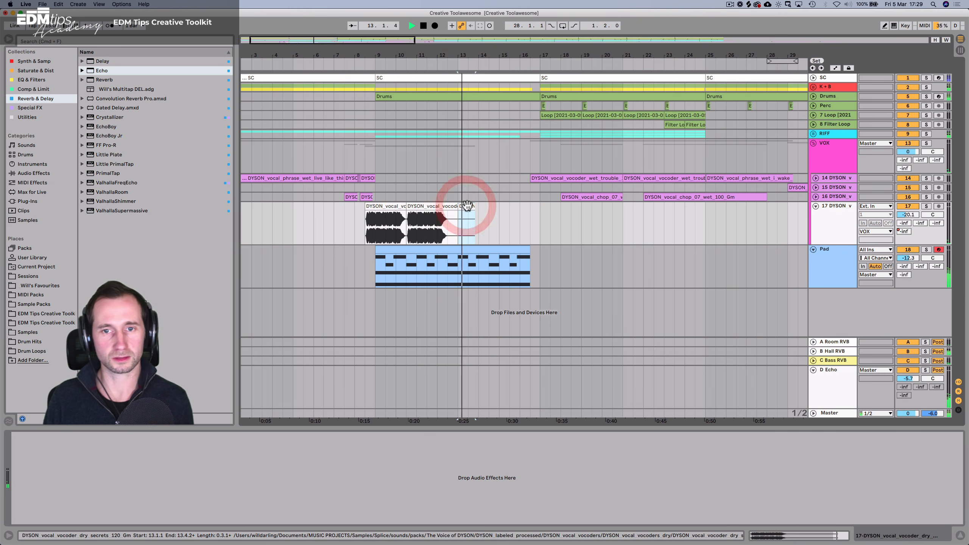
pyautogui.press('BackSpace')
# Copy the vocal clips on tracks 14 to 16 from 5.1.1 to the start of bar 8 and paste them at 13.1.1.
pyautogui.click(295, 187)
pyautogui.press('space')
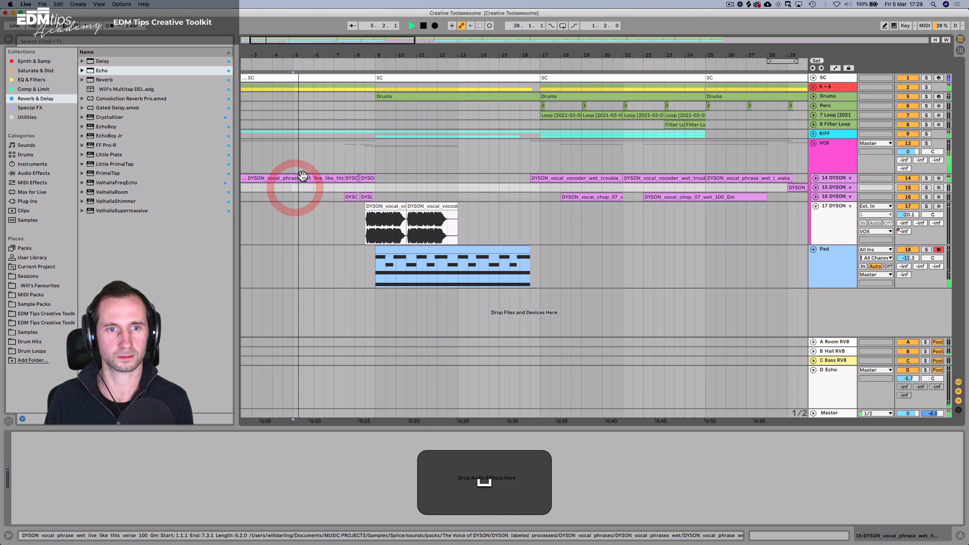
pyautogui.click(815, 178)
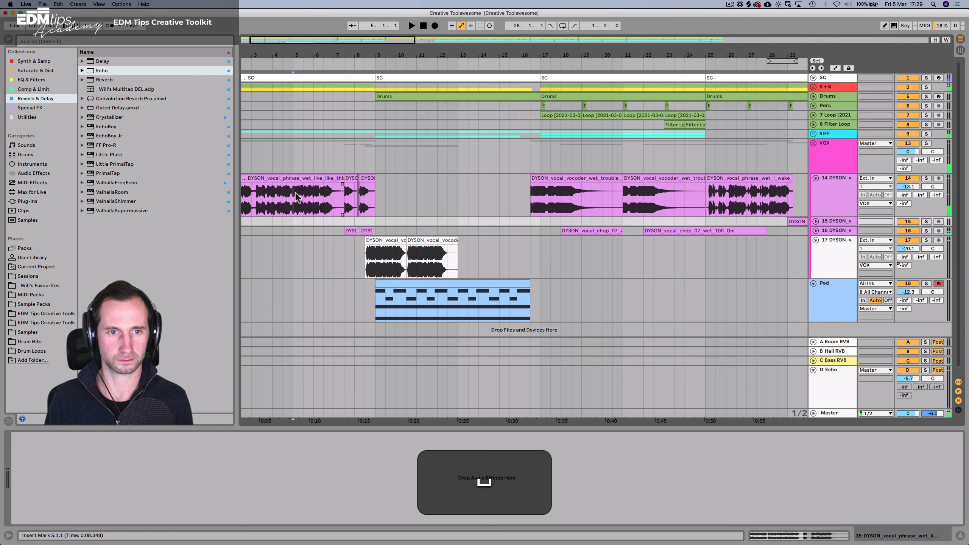
pyautogui.moveTo(297, 197); pyautogui.dragTo(352, 200)
pyautogui.press('space')
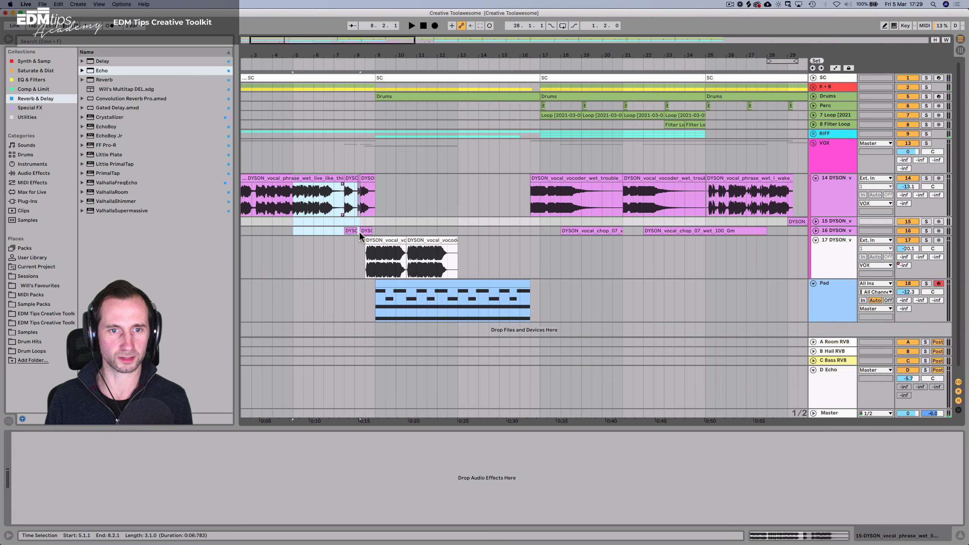
pyautogui.click(359, 232)
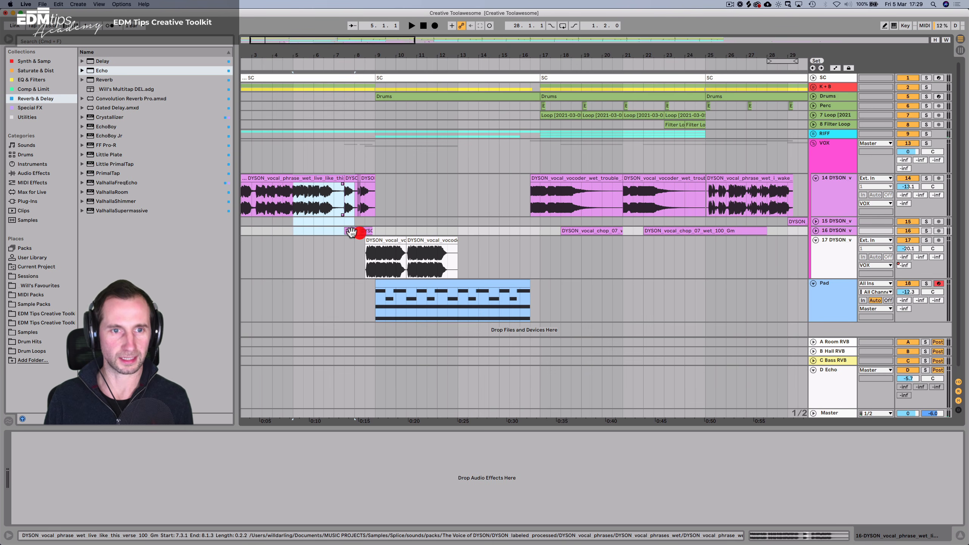
pyautogui.press('super+c')
pyautogui.click(459, 199)
pyautogui.press('super+v')
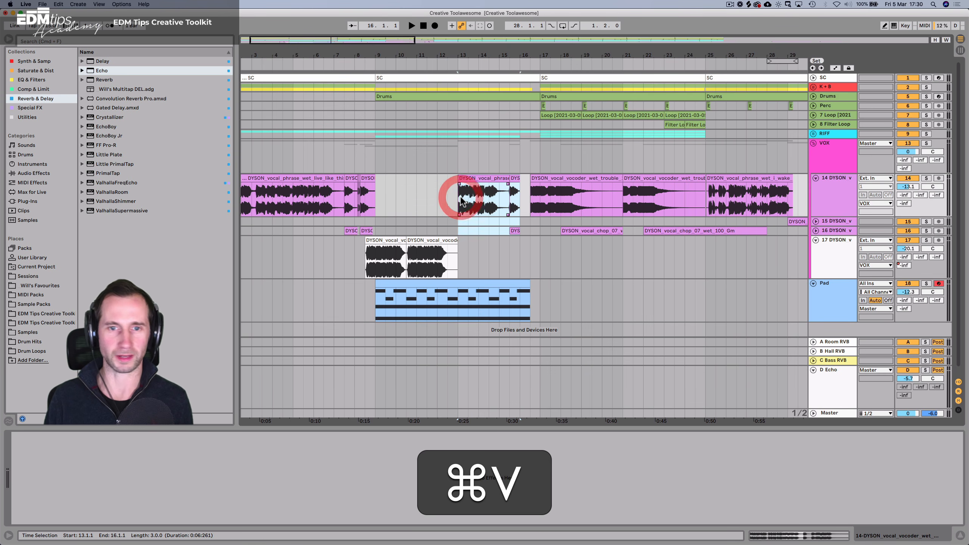
# Play the extended vocal section from about 8.3 and recolour vocal track 17 purple.
pyautogui.press('super+space')
pyautogui.click(364, 64)
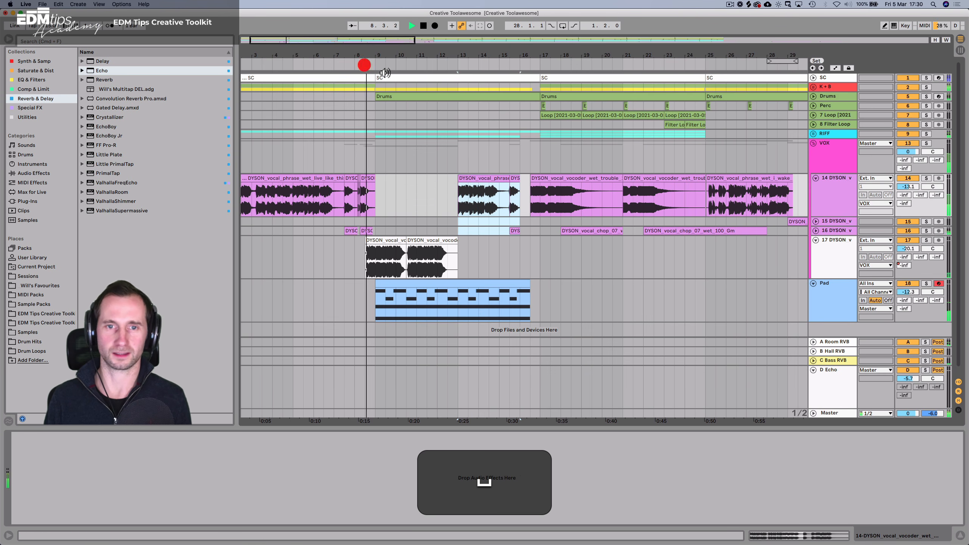
pyautogui.click(437, 168)
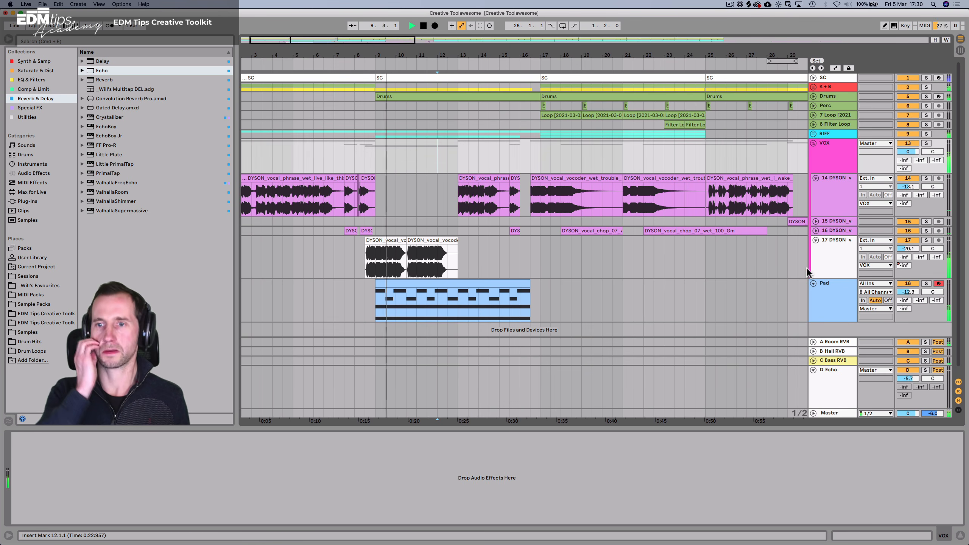
pyautogui.click(853, 254)
pyautogui.rightClick(852, 255)
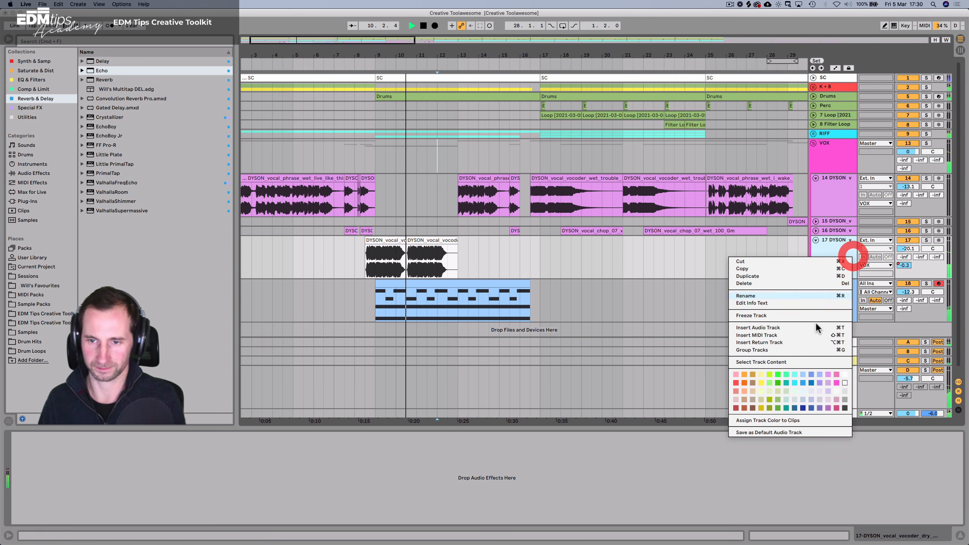
pyautogui.click(828, 382)
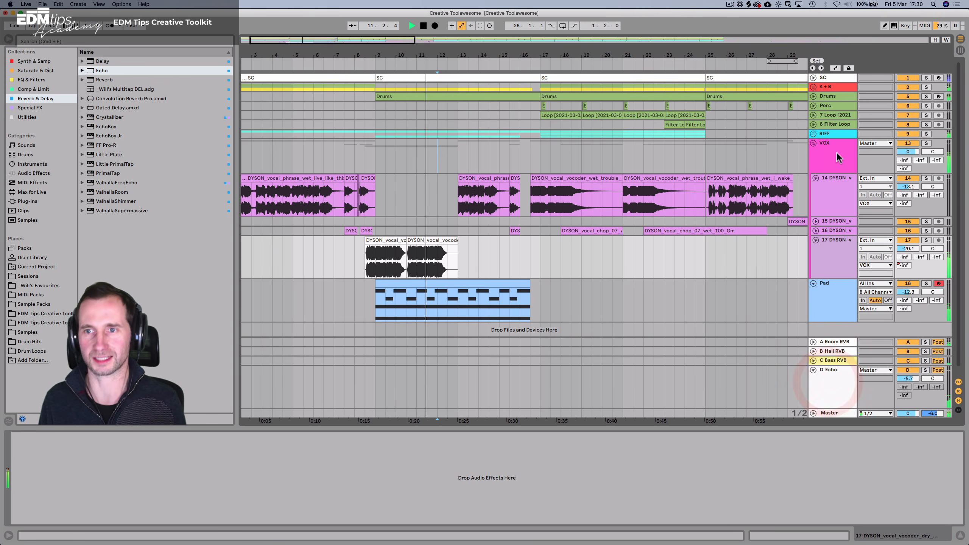
# Insert a new audio track directly below the 8 Filter Loop track.
pyautogui.click(830, 121)
pyautogui.press('super+t')
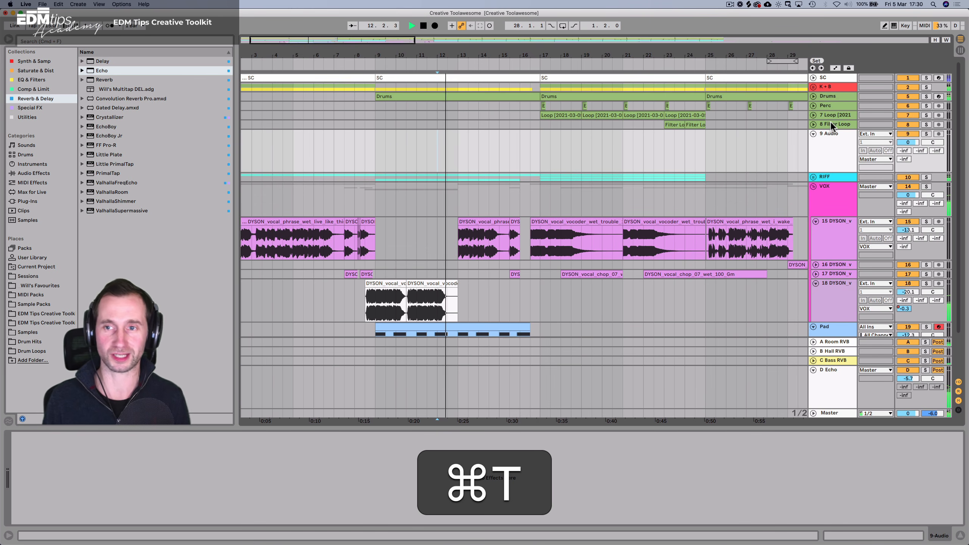
pyautogui.click(830, 142)
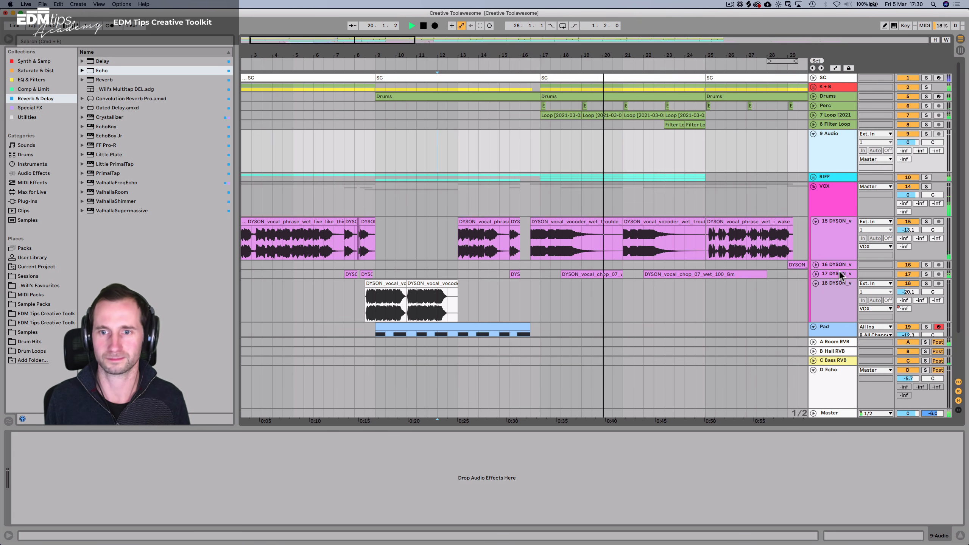
# Unfold the vocal chop track 17, set its volume to -20 dB, and save the set.
pyautogui.click(816, 273)
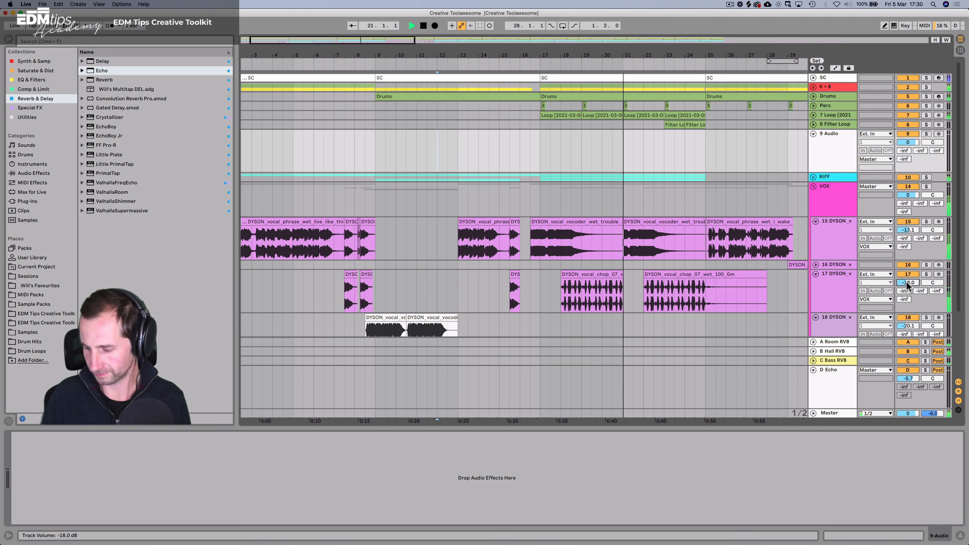
pyautogui.write('-20')
pyautogui.press('Return')
pyautogui.press('space')
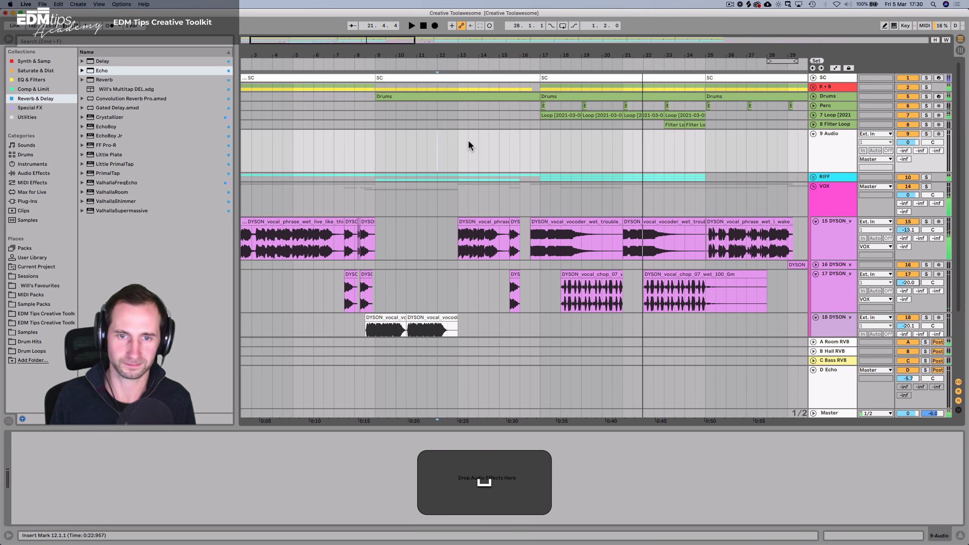
pyautogui.click(468, 139)
pyautogui.press('super+s')
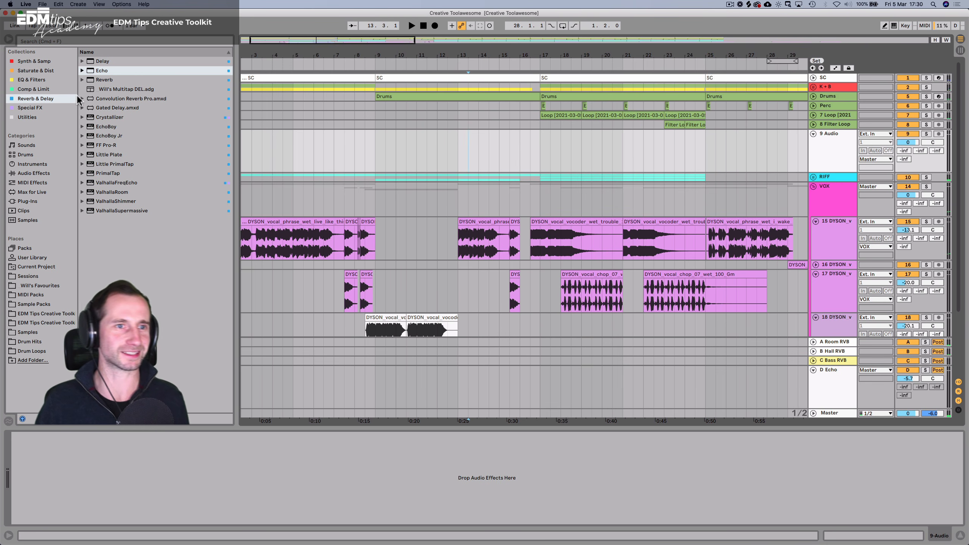
# Open the Drums Fills folder in the EDM Tips Creative Toolkit samples and audition Fills 1 to 4.
pyautogui.click(34, 324)
pyautogui.click(109, 89)
pyautogui.press('Down')
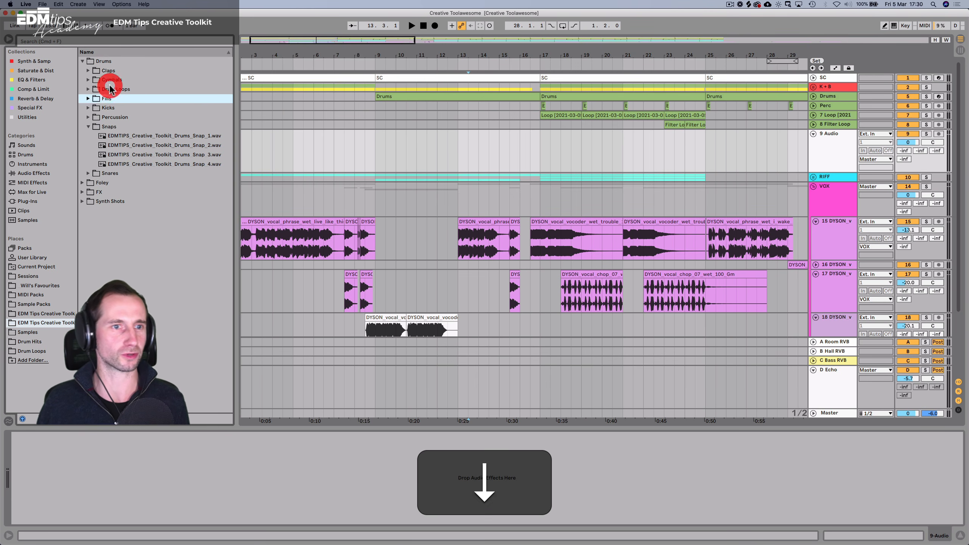
pyautogui.press('Right')
pyautogui.press('Down')
pyautogui.press('Down')
pyautogui.press('Down')
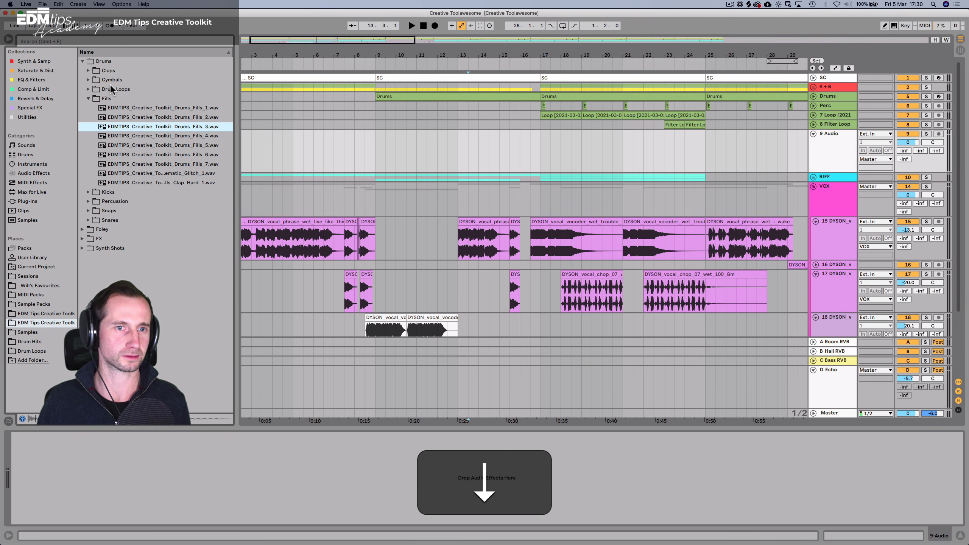
pyautogui.press('Down')
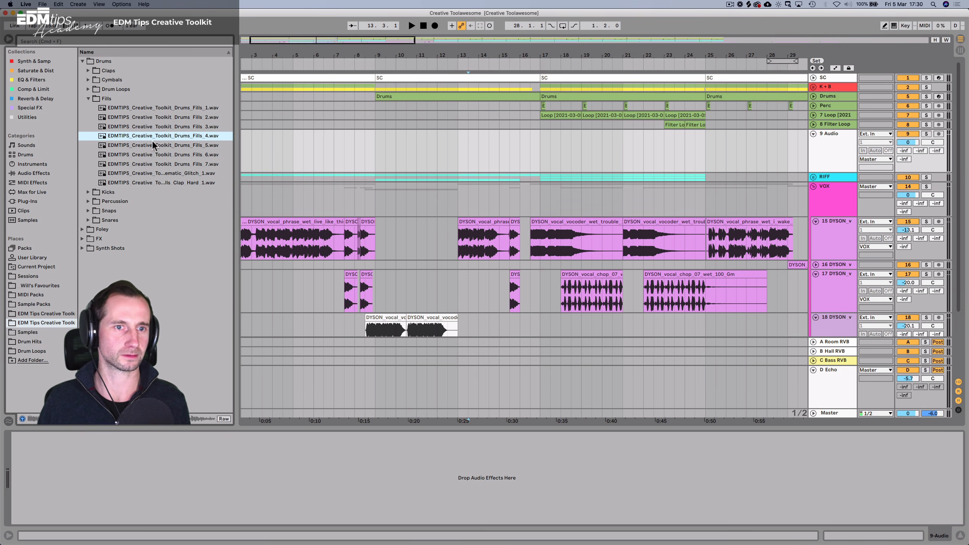
# Place Drums_Fills_4.wav on audio track 9 at bar 16, lower the track volume to -27.5 dB, and play the transition.
pyautogui.moveTo(155, 135); pyautogui.dragTo(522, 158)
pyautogui.moveTo(913, 143)
pyautogui.mouseDown()
pyautogui.moveTo(913, 176)
pyautogui.moveTo(912, 133)
pyautogui.mouseUp()
pyautogui.press('space')
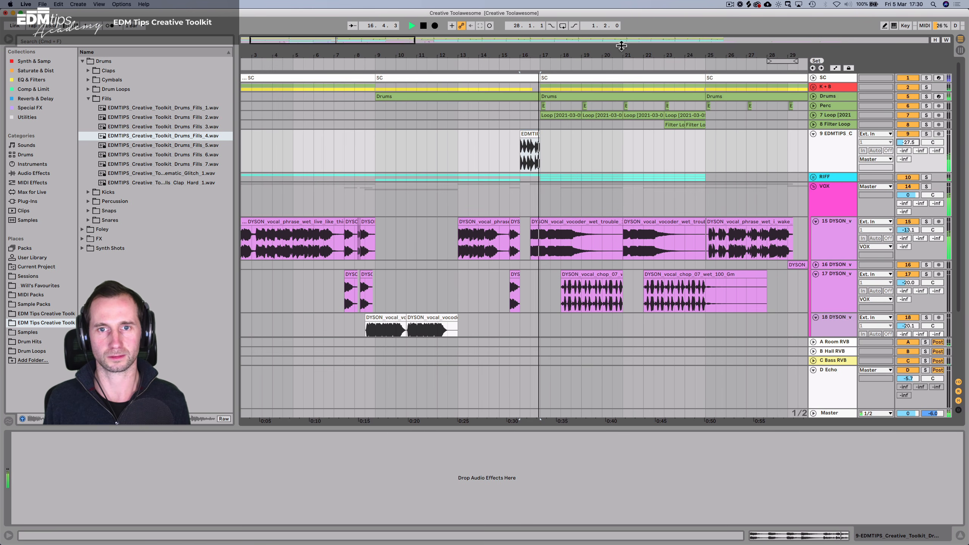
pyautogui.press('space')
pyautogui.press('space')
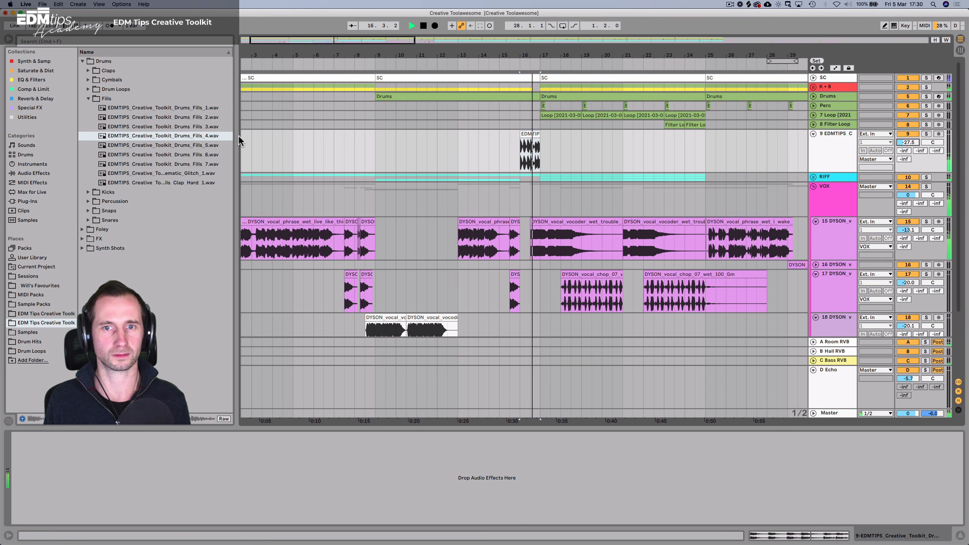
pyautogui.press('space')
pyautogui.click(472, 68)
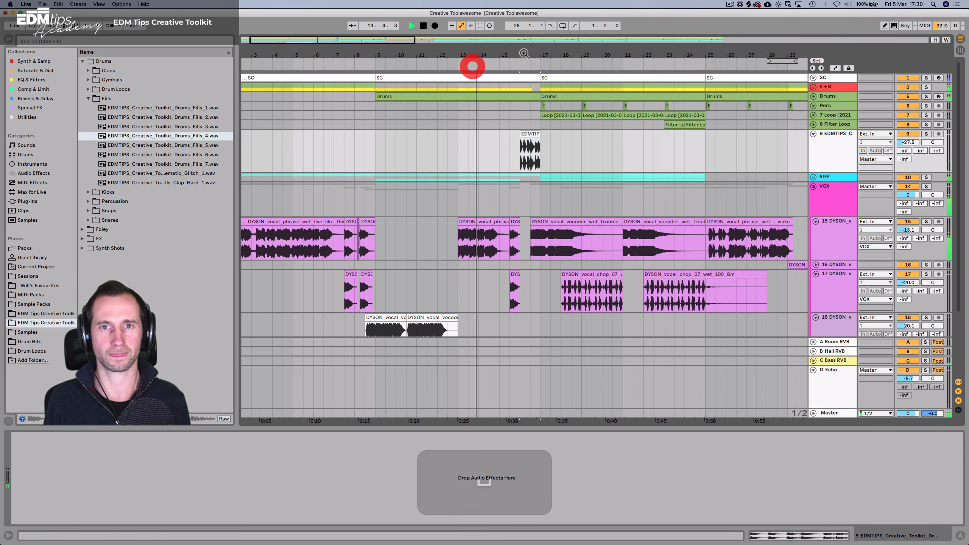
# Trim the Drums clip to end at 16.1.1 and raise the fill track's volume to -16.4 dB.
pyautogui.scroll(5, 526, 80)
pyautogui.moveTo(578, 94); pyautogui.dragTo(513, 96)
pyautogui.moveTo(911, 141); pyautogui.dragTo(911, 126)
pyautogui.press('space')
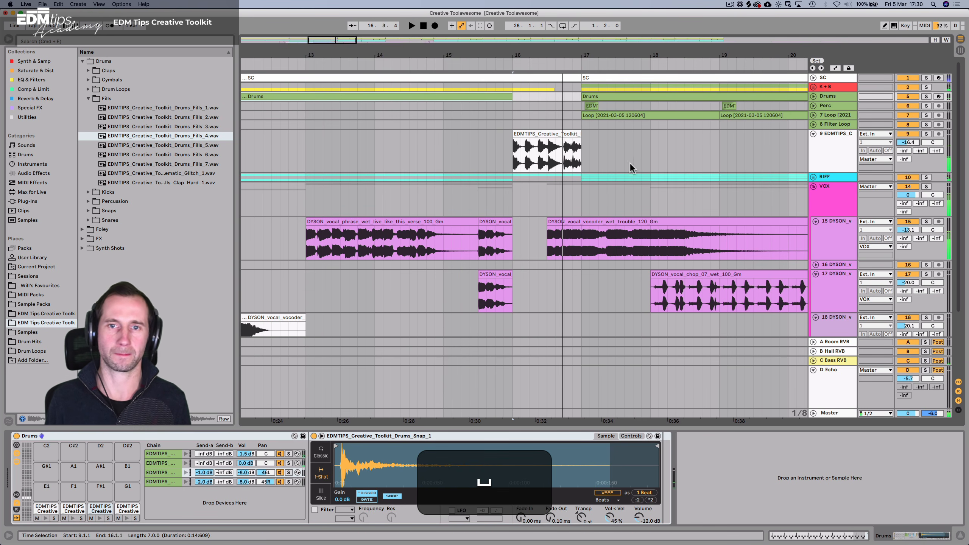
# Warp the fill clip's fourth hit back onto 1.3.1, keeping its neighbouring hits anchored, and play the result.
pyautogui.doubleClick(564, 133)
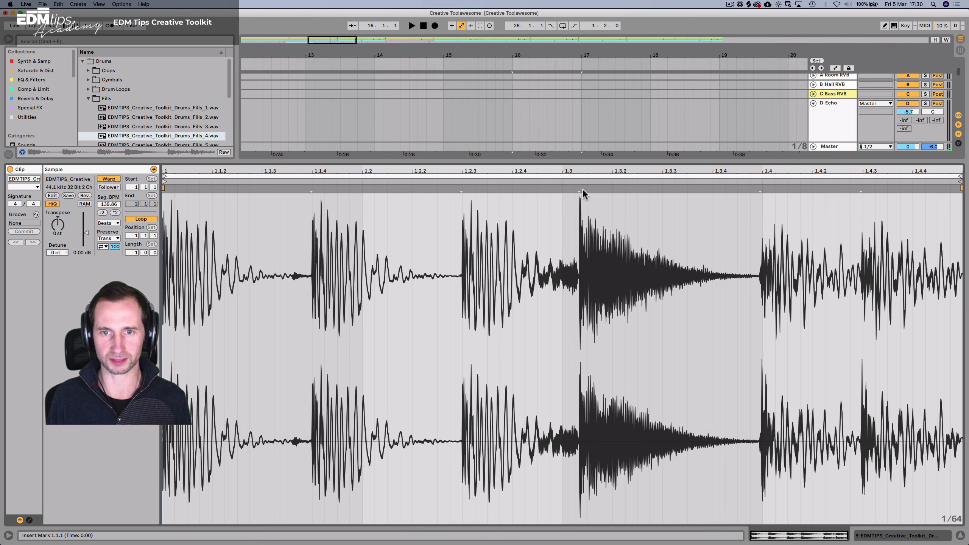
pyautogui.press('super')
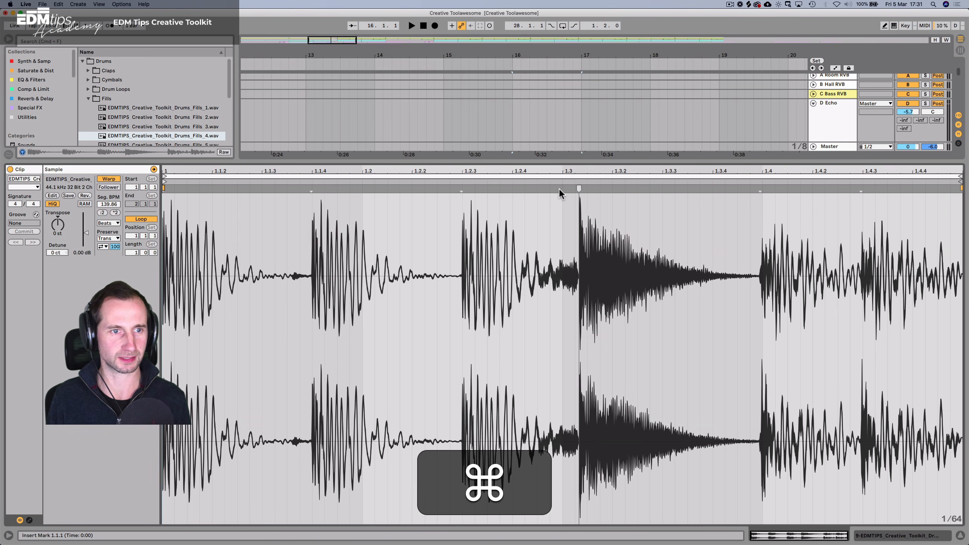
pyautogui.moveTo(579, 188); pyautogui.dragTo(561, 188)
pyautogui.press('space')
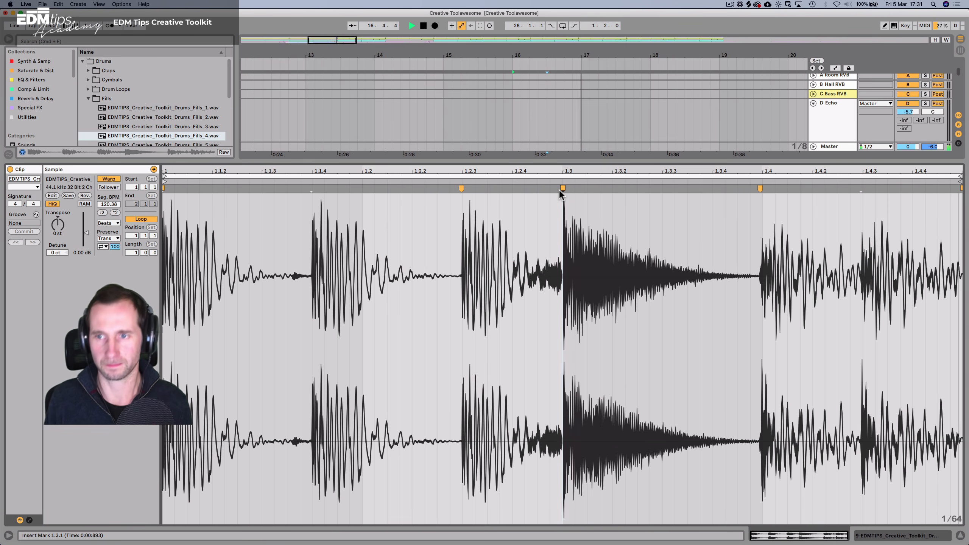
pyautogui.hotkey('shift', 'Tab')
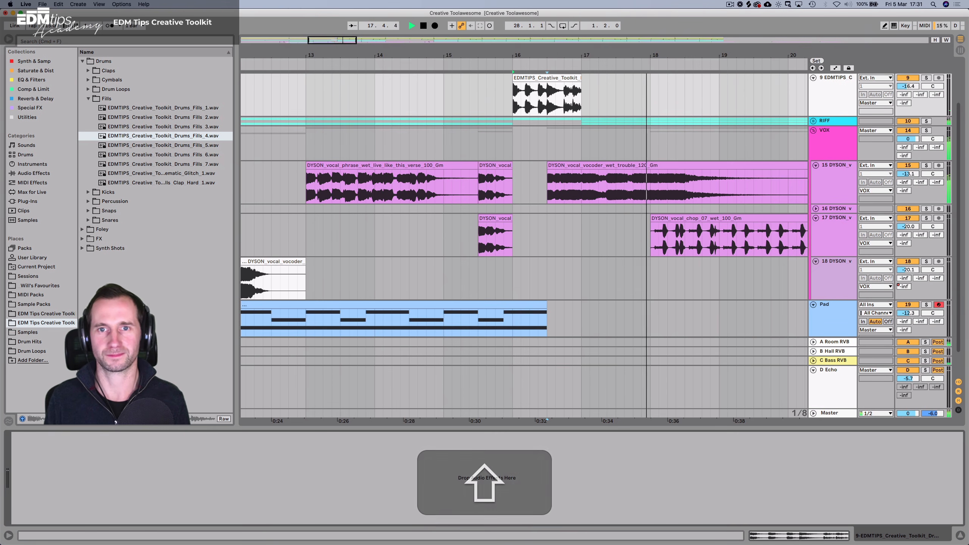
# Stop playback and insert another audio track between 8 Filter Loop and the drum fill track.
pyautogui.moveTo(551, 57); pyautogui.dragTo(494, 62)
pyautogui.press('space')
pyautogui.scroll(3, 532, 100)
pyautogui.click(821, 125)
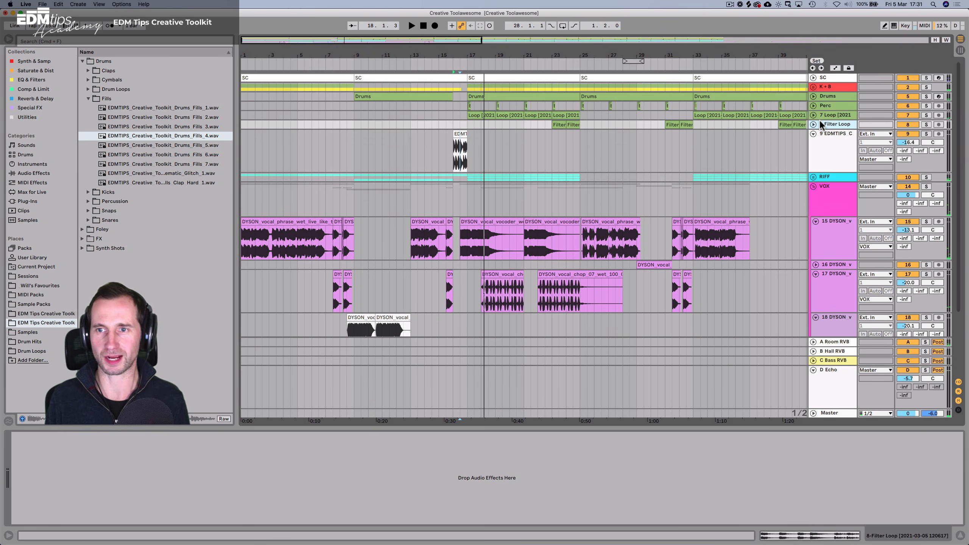
pyautogui.press('super+t')
# Collapse the Fills samples, expand Cymbals and its Crashes folder, and audition the first crash samples.
pyautogui.click(109, 100)
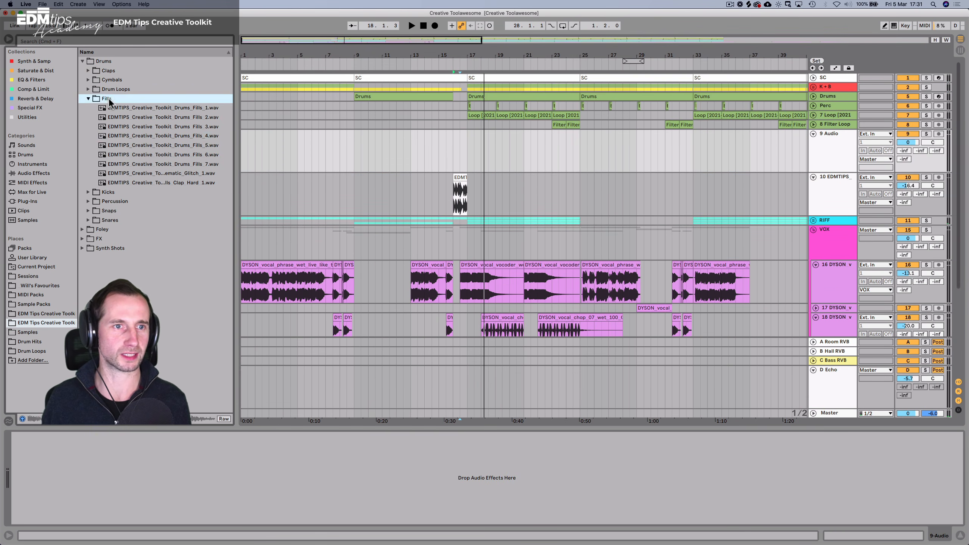
pyautogui.press('Left')
pyautogui.press('Up')
pyautogui.press('Up')
pyautogui.press('Right')
pyautogui.press('Down')
pyautogui.press('Right')
pyautogui.press('Down')
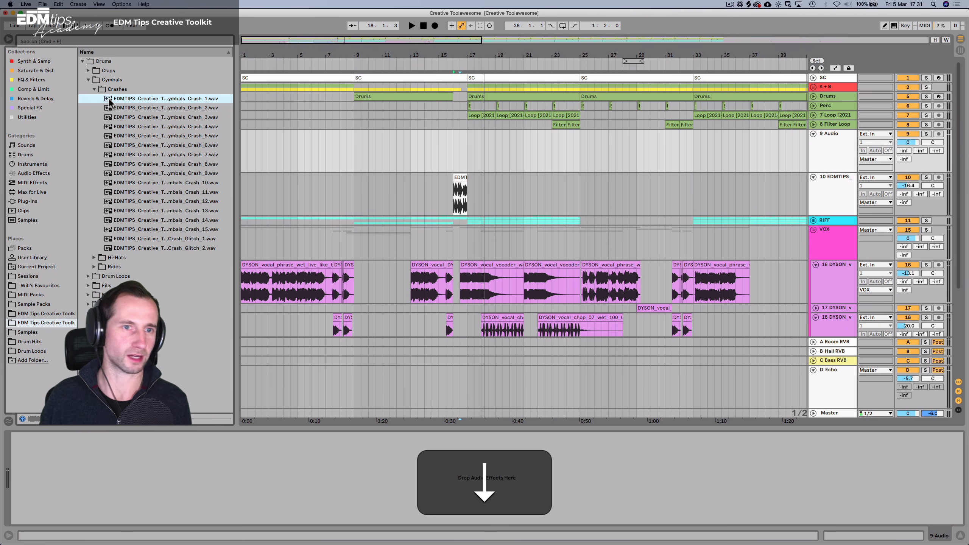
pyautogui.press('Down')
# Audition and compare the Crash Glitch 1, Crash Glitch 2 and Crash 15 samples.
pyautogui.click(141, 237)
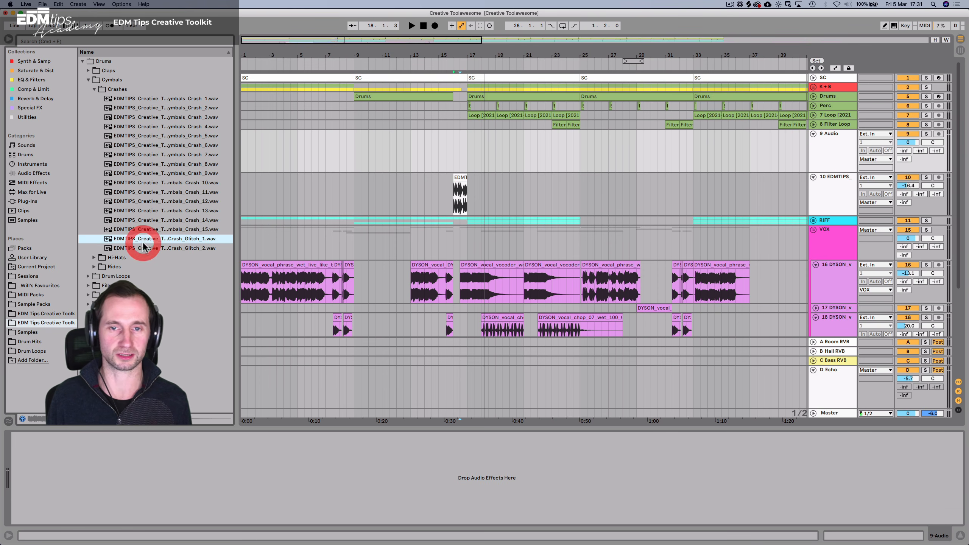
pyautogui.click(144, 247)
pyautogui.press('Up')
pyautogui.press('Up')
pyautogui.press('Up')
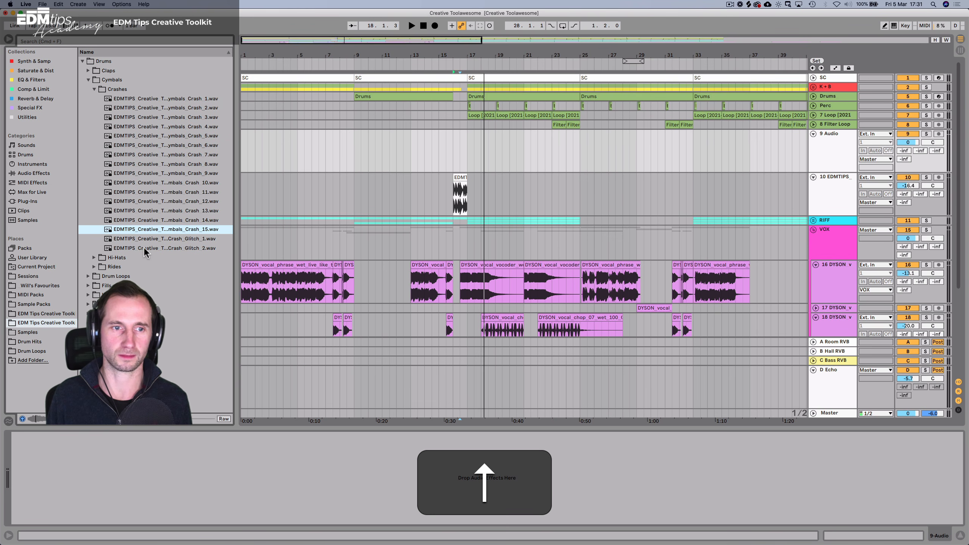
pyautogui.press('Down')
pyautogui.press('Down')
pyautogui.press('Down')
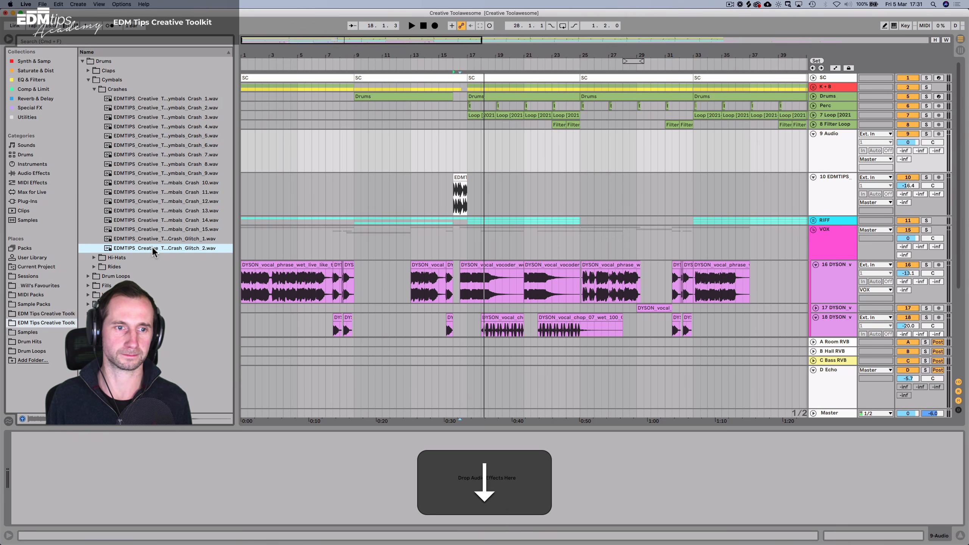
# Place the Crash Glitch 2 sample at 17.1.1 on the empty 9 Audio track and play the arrangement from about bar 12.
pyautogui.moveTo(188, 246); pyautogui.dragTo(469, 149)
pyautogui.doubleClick(472, 134)
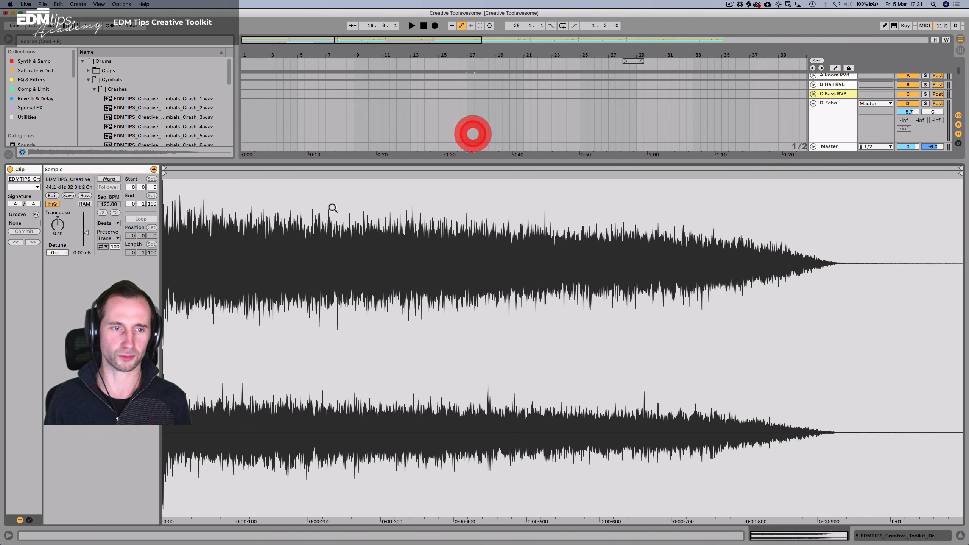
pyautogui.hotkey('shift', 'Tab')
pyautogui.click(396, 61)
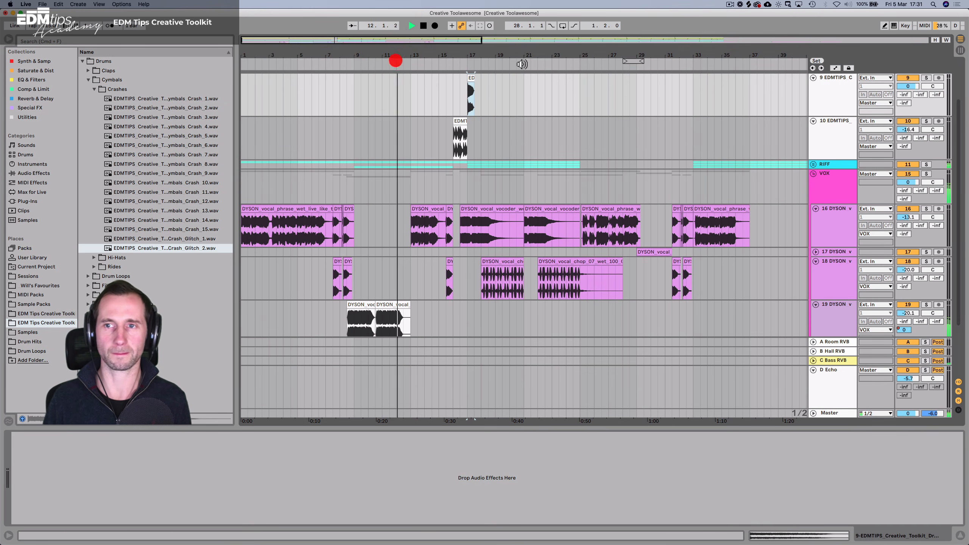
# Set the crash track's volume to -22.3 dB and replay the transition into bar 17.
pyautogui.moveTo(908, 87); pyautogui.dragTo(908, 115)
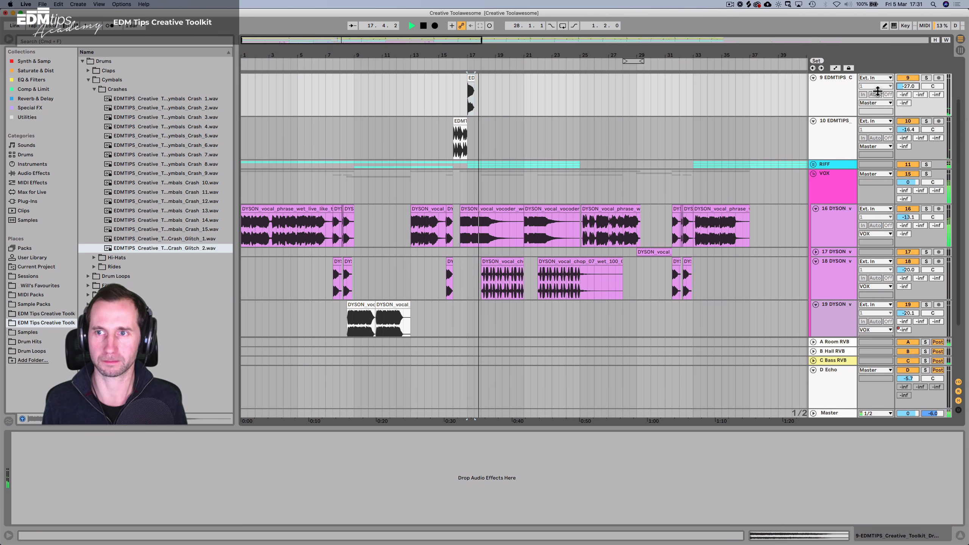
pyautogui.moveTo(910, 86); pyautogui.dragTo(909, 81)
pyautogui.press('space')
pyautogui.press('space')
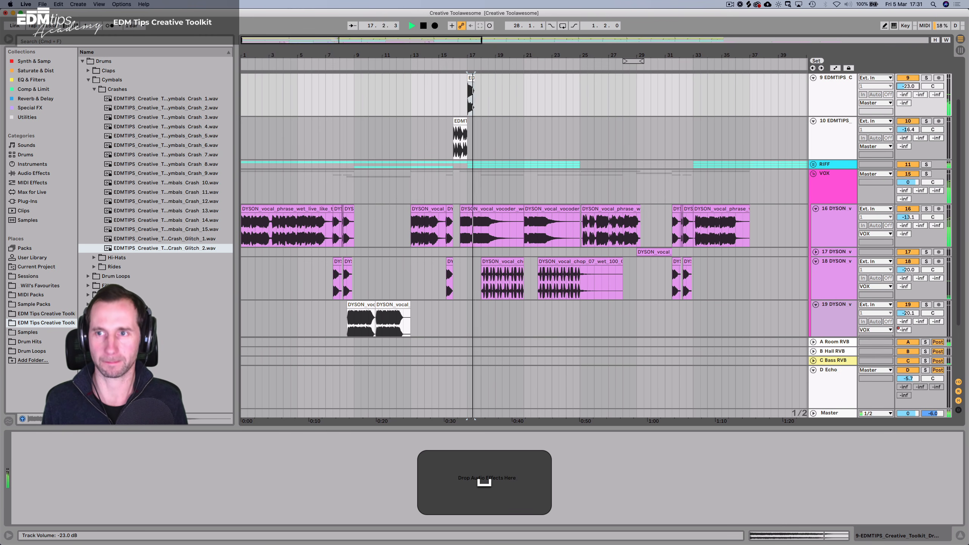
pyautogui.scroll(3, 581, 95)
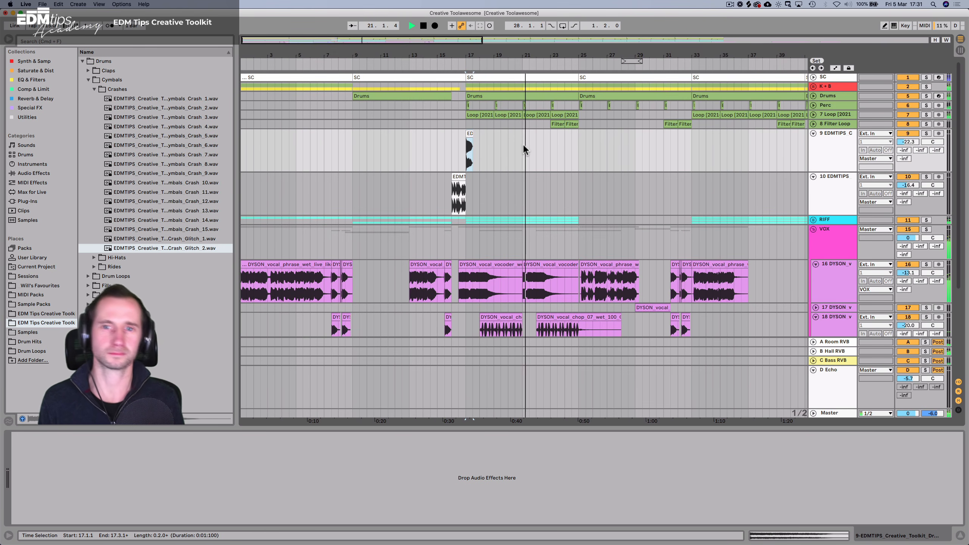
# Unfold the Drums track and the K + B group, and show the K + B filter frequency automation.
pyautogui.moveTo(579, 50); pyautogui.dragTo(580, 71)
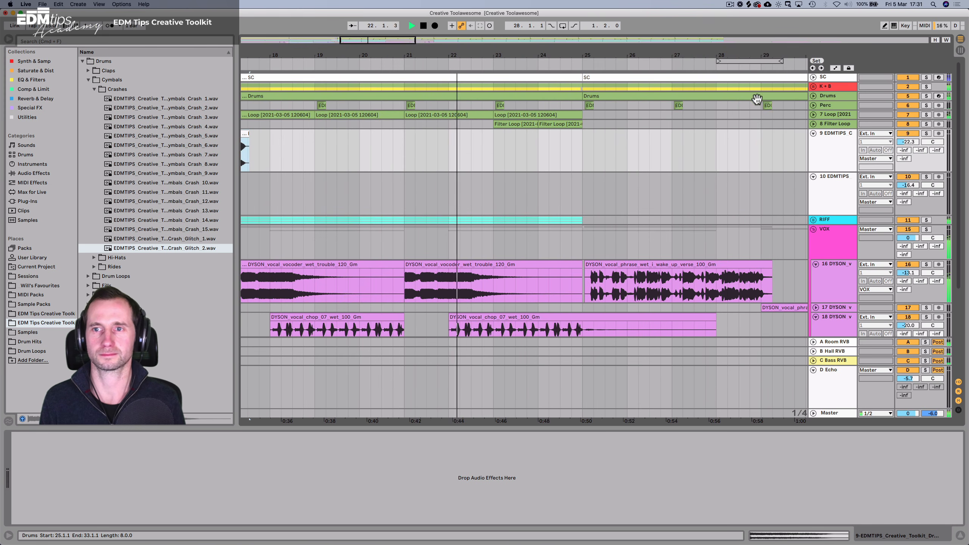
pyautogui.click(814, 96)
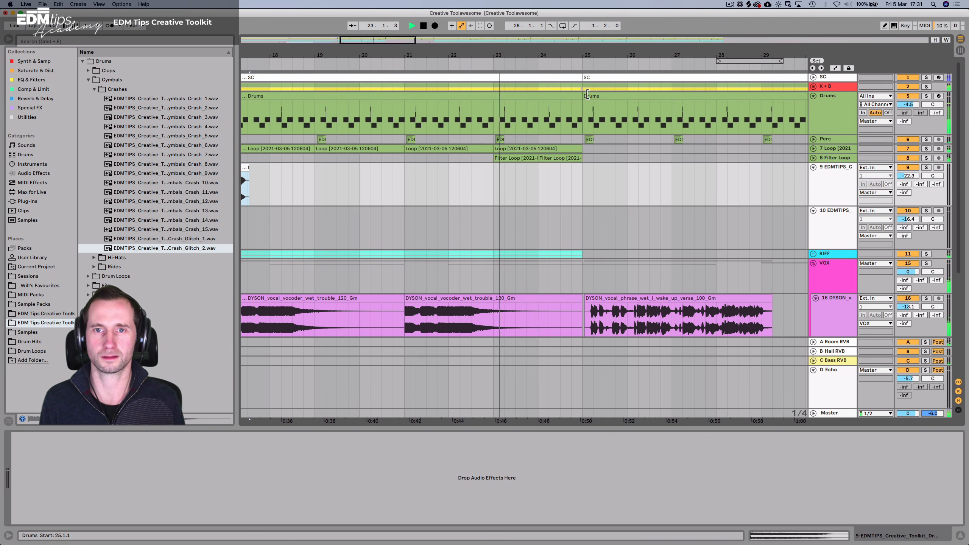
pyautogui.moveTo(645, 55); pyautogui.dragTo(645, 35)
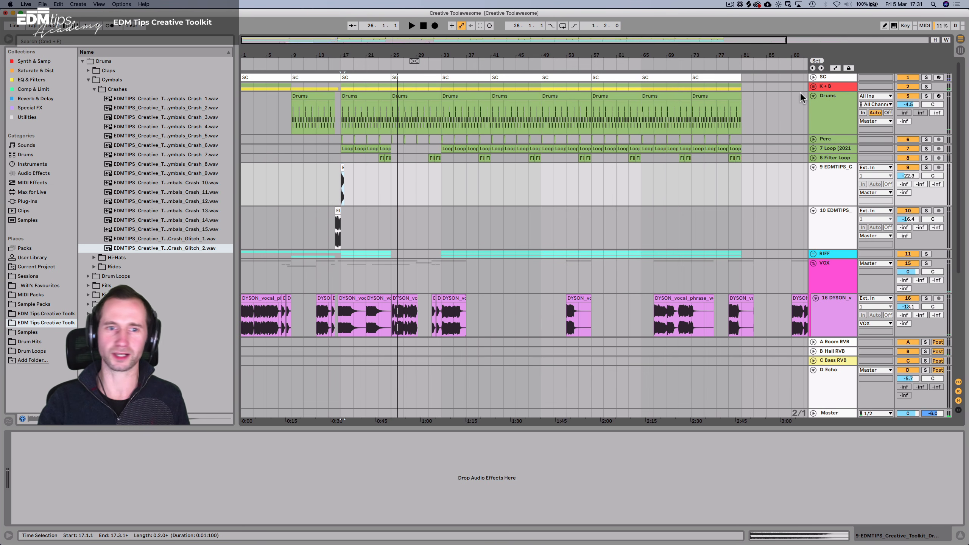
pyautogui.click(814, 87)
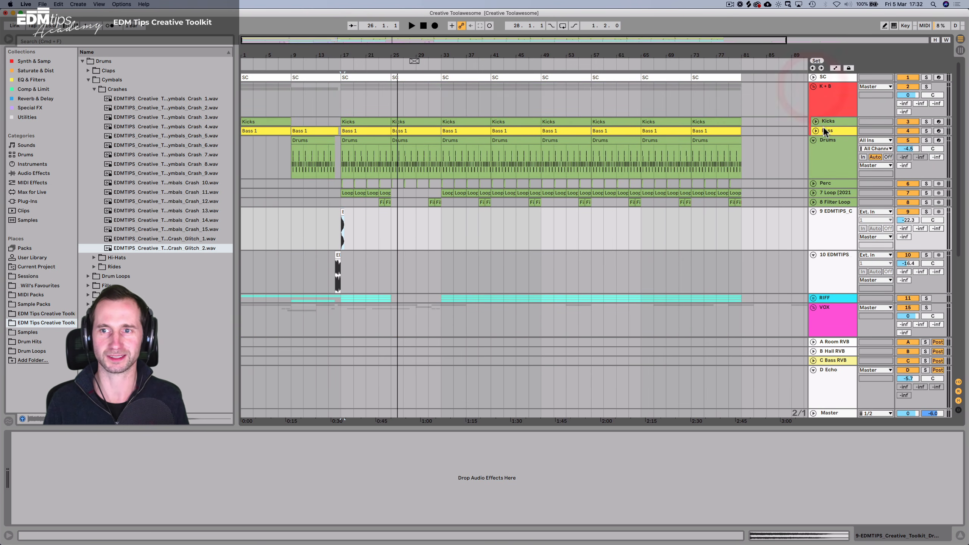
pyautogui.click(828, 108)
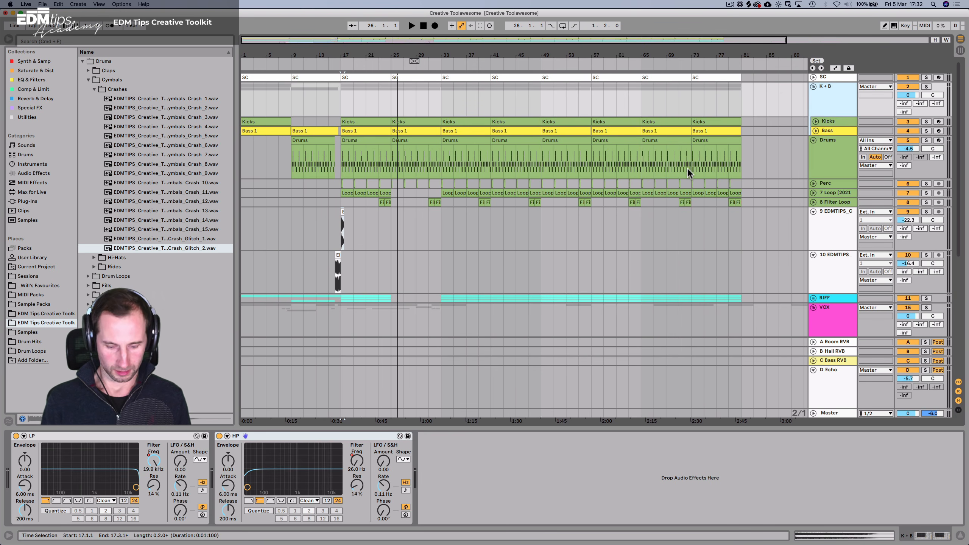
pyautogui.press('a')
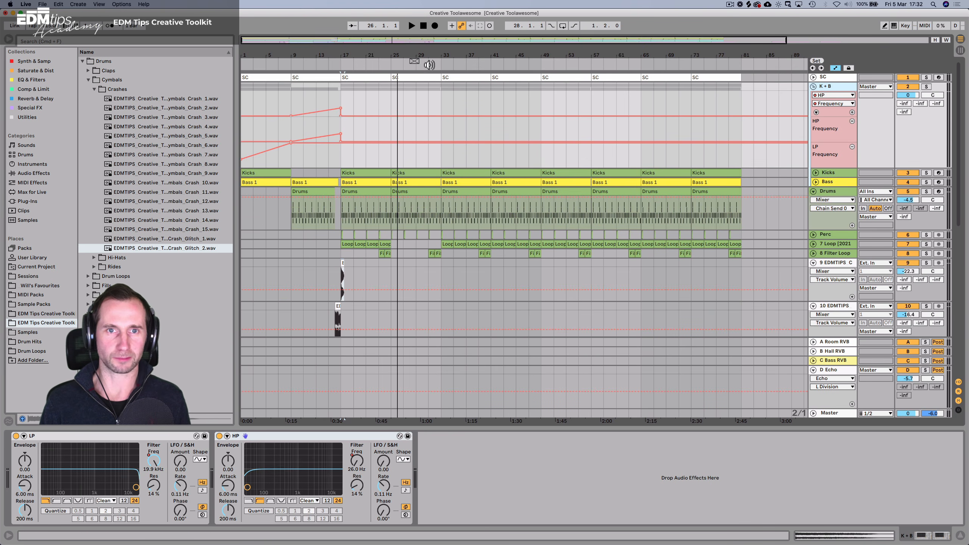
# Play from about bar 30 and add a breakpoint at bar 32 on the K + B group's LP frequency automation.
pyautogui.moveTo(427, 56); pyautogui.dragTo(473, 108)
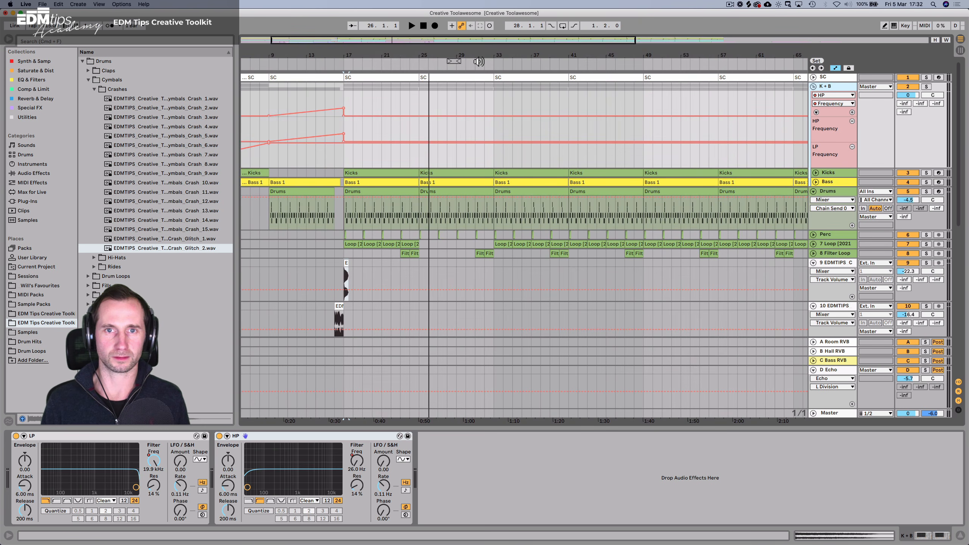
pyautogui.click(472, 63)
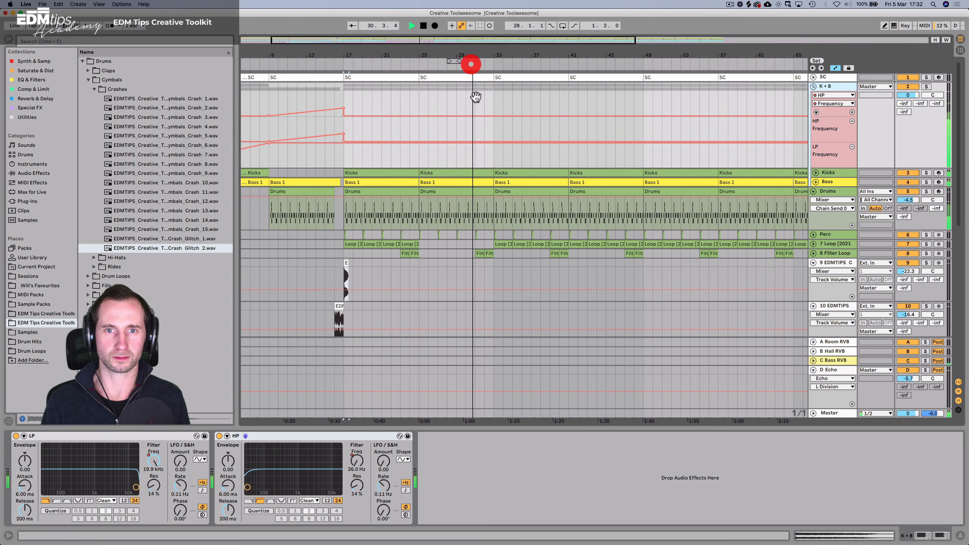
pyautogui.click(486, 142)
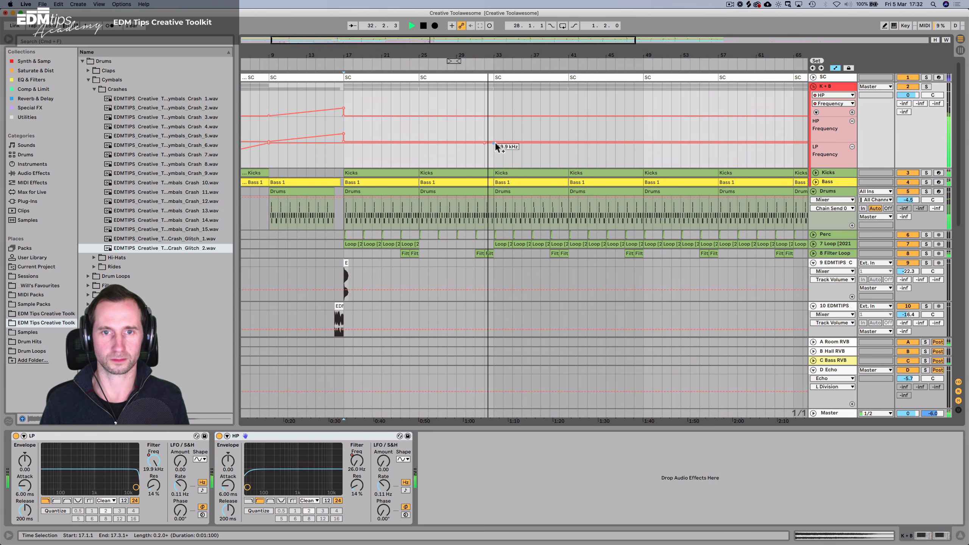
pyautogui.moveTo(496, 146); pyautogui.dragTo(495, 157)
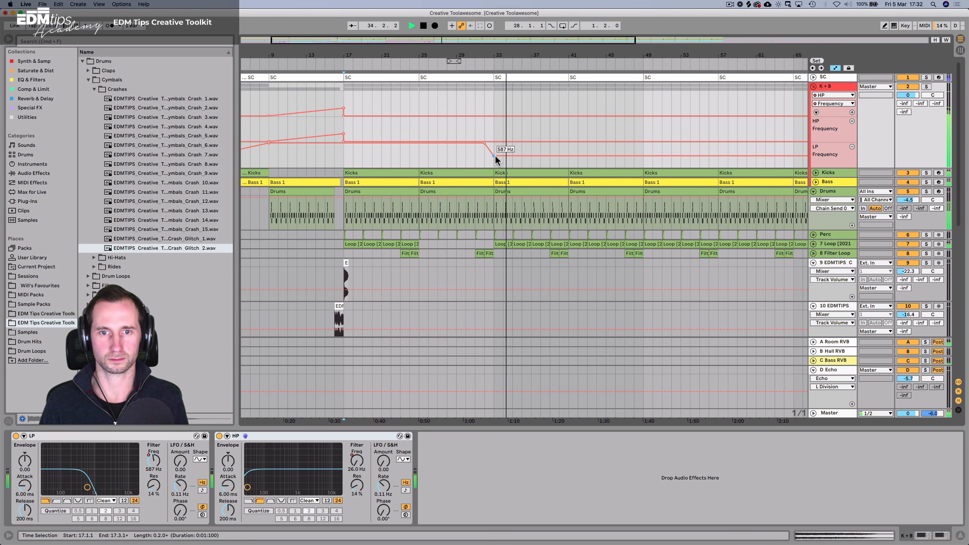
pyautogui.press('super+z')
pyautogui.press('super+space')
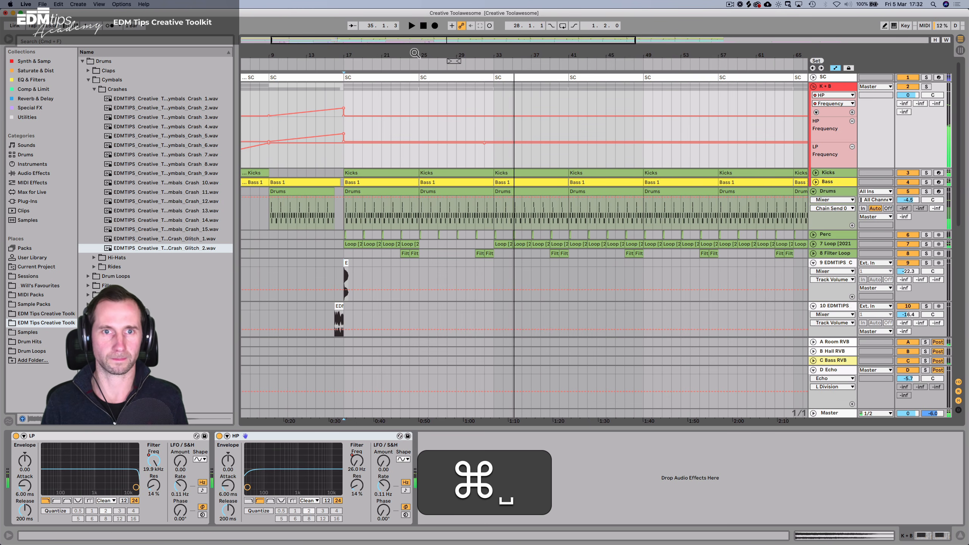
# Shape a K + B LP frequency dip to about 300 Hz at bar 25, held until bar 29 and rising to 19.9 kHz at bar 33.
pyautogui.click(395, 62)
pyautogui.click(416, 145)
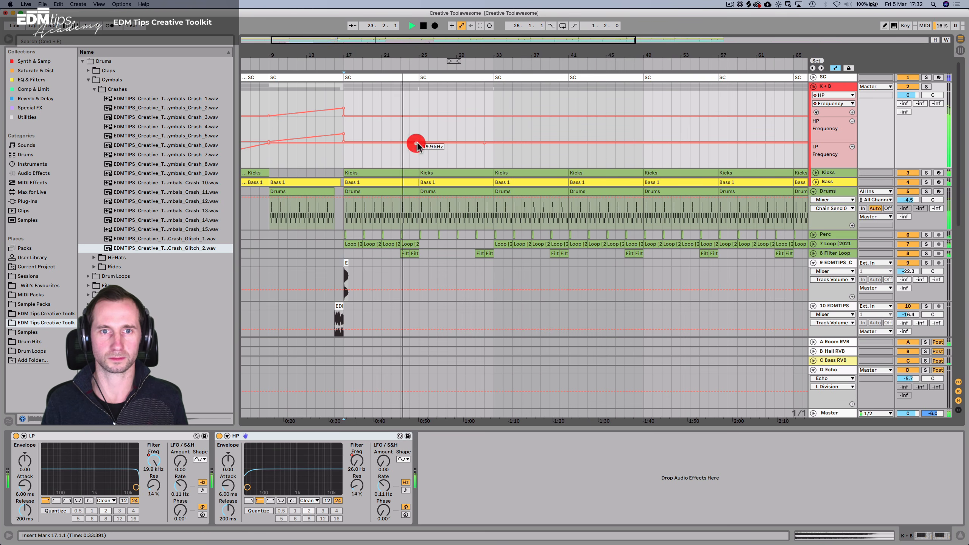
pyautogui.moveTo(419, 143); pyautogui.dragTo(419, 157)
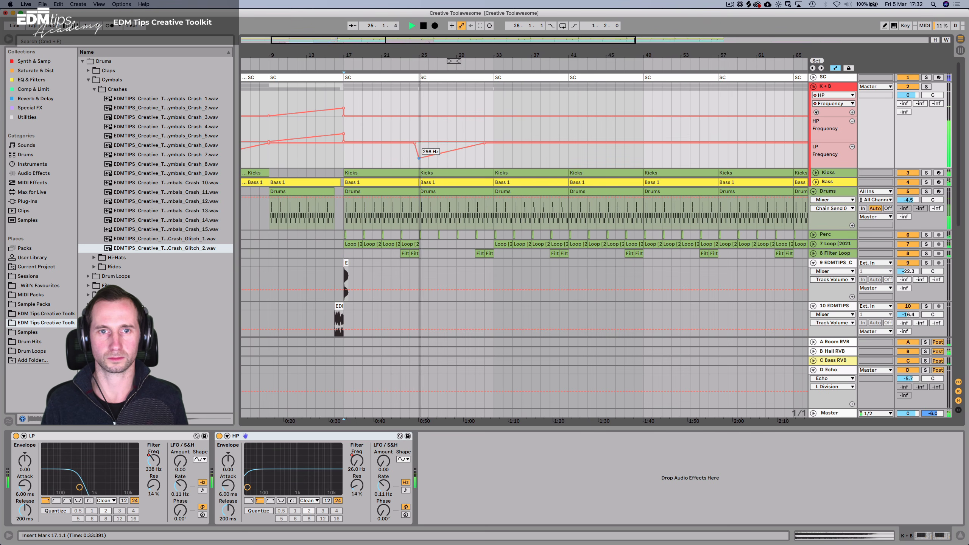
pyautogui.moveTo(484, 143)
pyautogui.mouseDown()
pyautogui.moveTo(493, 157)
pyautogui.moveTo(494, 143)
pyautogui.mouseUp()
pyautogui.click(465, 158)
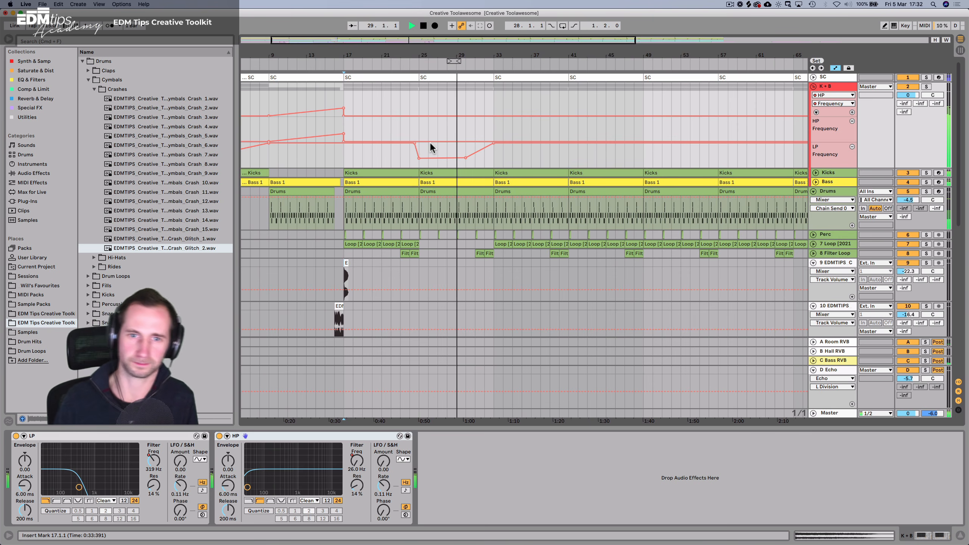
pyautogui.click(457, 157)
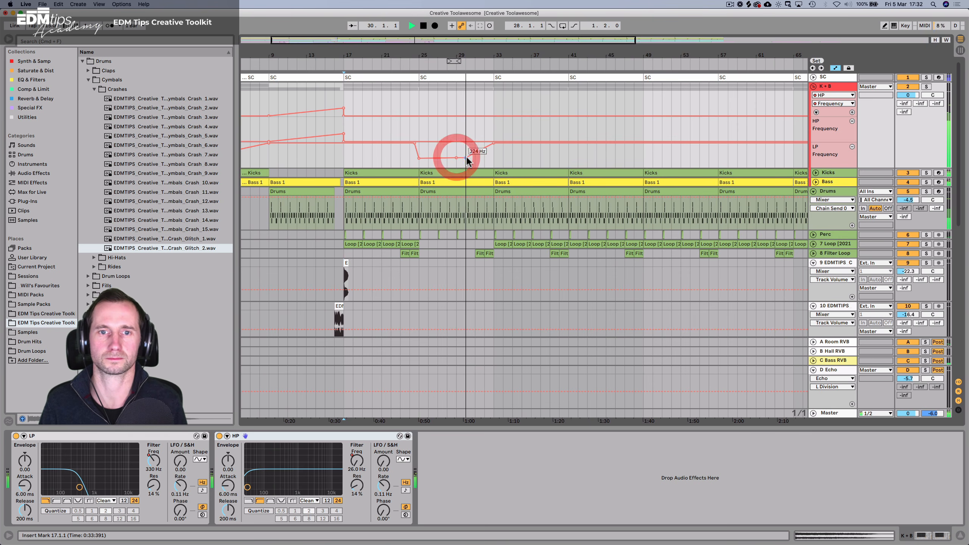
pyautogui.click(465, 158)
# Add K + B HP frequency breakpoints at bars 31 and 33, and trim the Kicks clip before bar 33 to end at 32.1.1.
pyautogui.click(475, 141)
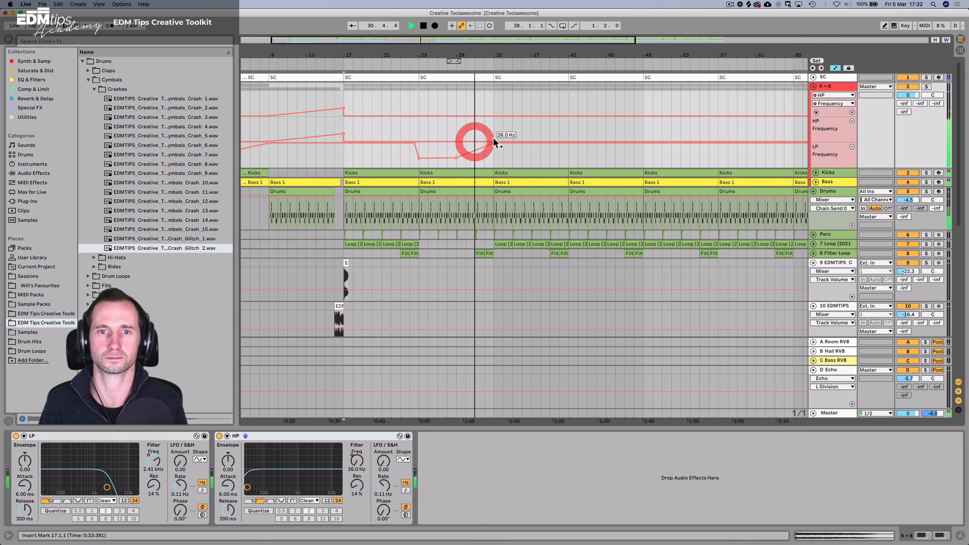
pyautogui.click(494, 140)
pyautogui.moveTo(493, 173); pyautogui.dragTo(485, 173)
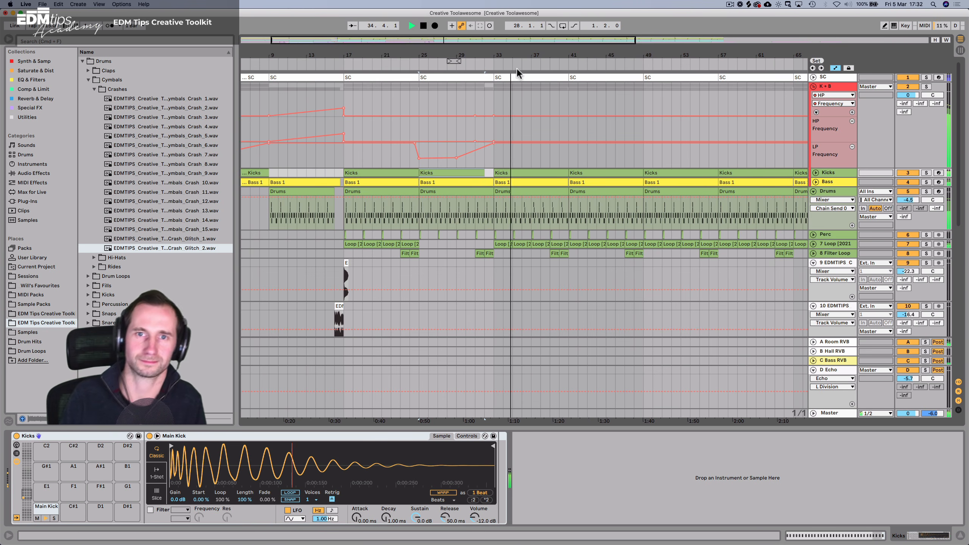
# Try to duplicate the vocal phrase at bars 33 to 37 on vocal track 16.
pyautogui.moveTo(519, 55); pyautogui.dragTo(519, 23)
pyautogui.scroll(-10, 444, 102)
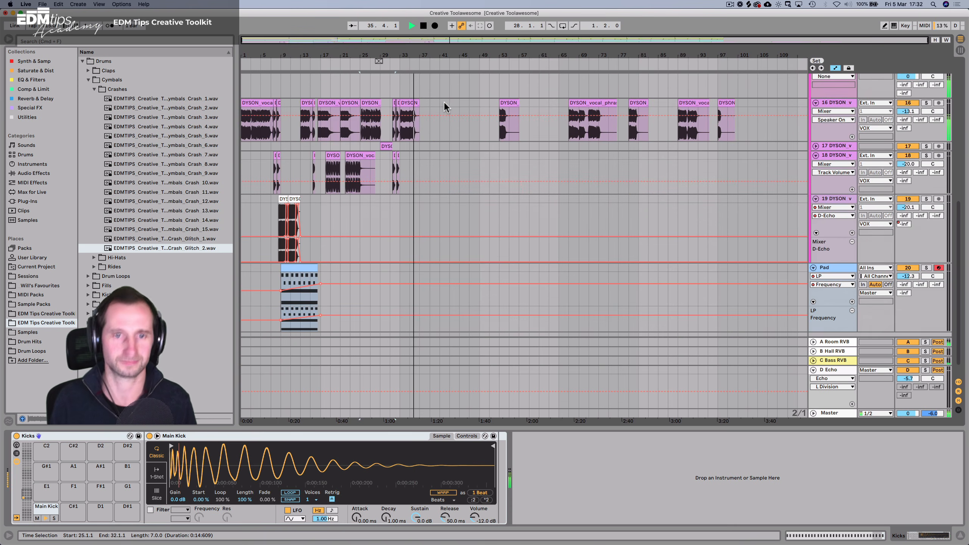
pyautogui.scroll(3, 444, 102)
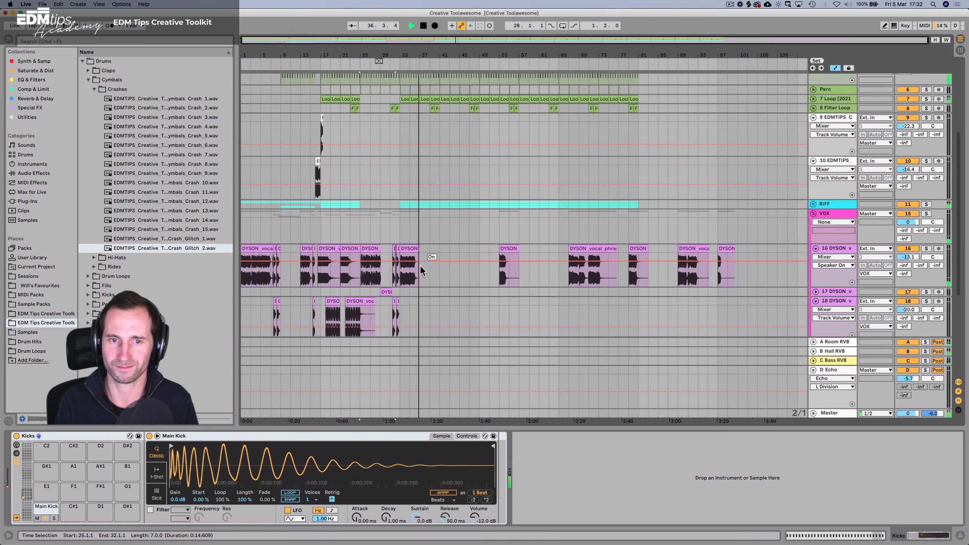
pyautogui.moveTo(422, 268); pyautogui.dragTo(405, 276)
pyautogui.press('super+d')
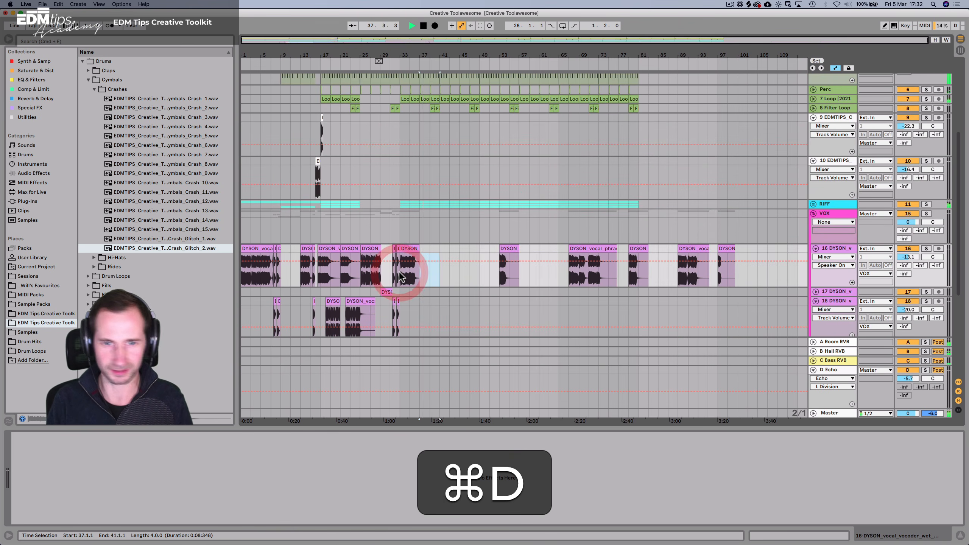
# Solo vocal track 16 and hide the automation lanes, with playback stopped.
pyautogui.press('s')
pyautogui.press('a')
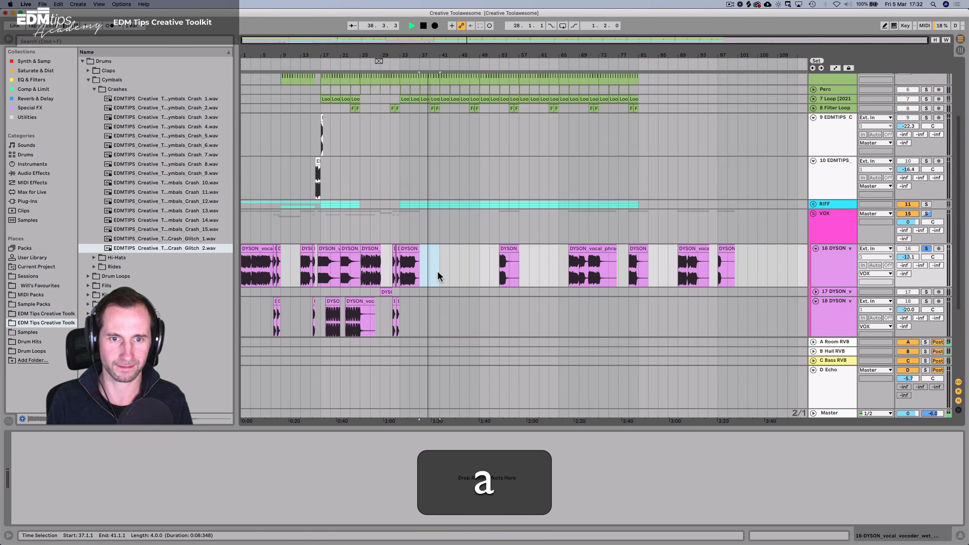
pyautogui.press('space')
# Duplicate the vocal clip at 33.1.1 on track 16 so the copy fills 37.1.1 to 41.1.1, and save the set.
pyautogui.click(440, 271)
pyautogui.click(402, 271)
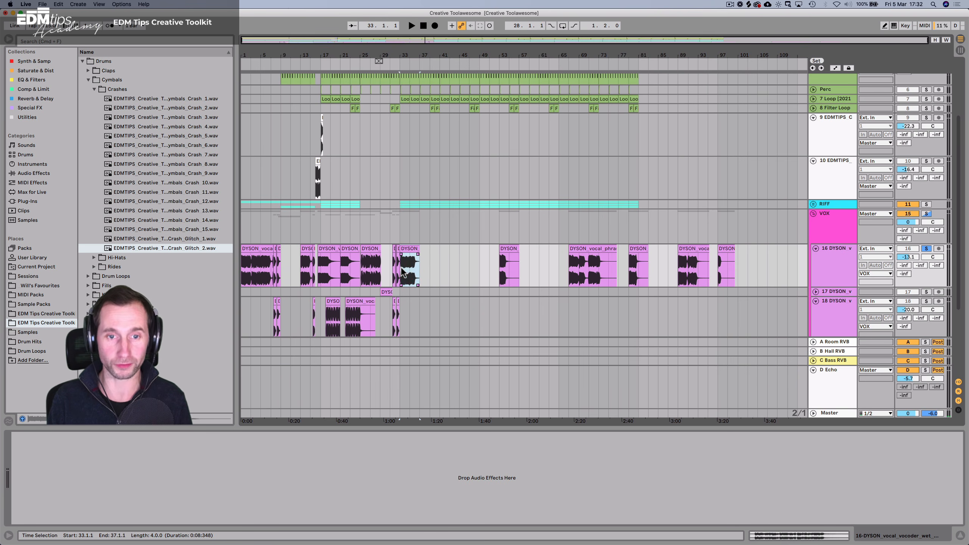
pyautogui.press('super+d')
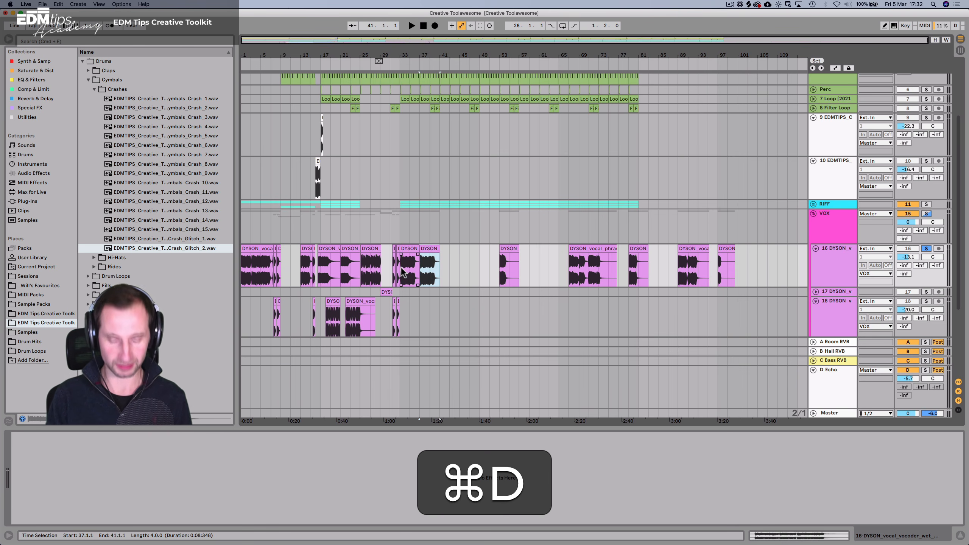
pyautogui.press('super+s')
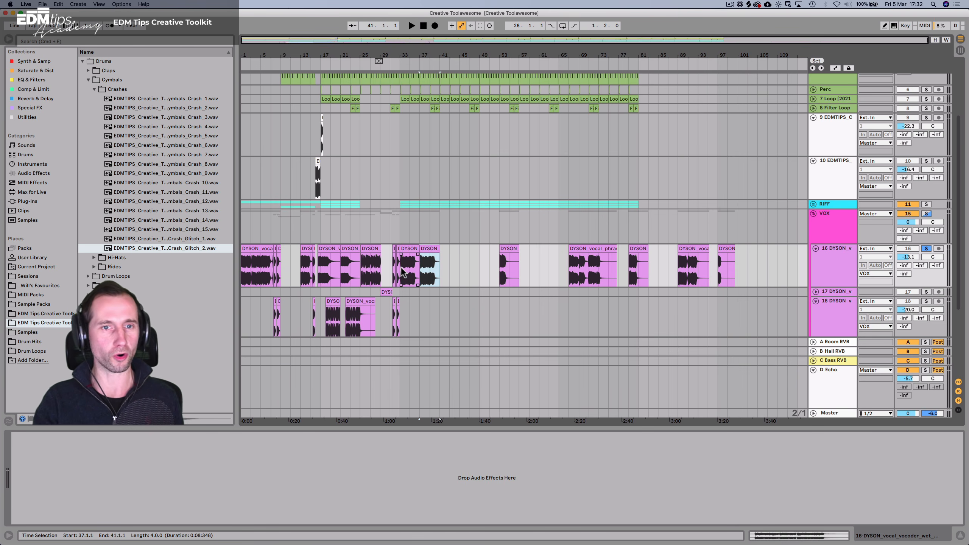
pyautogui.scroll(2, 406, 195)
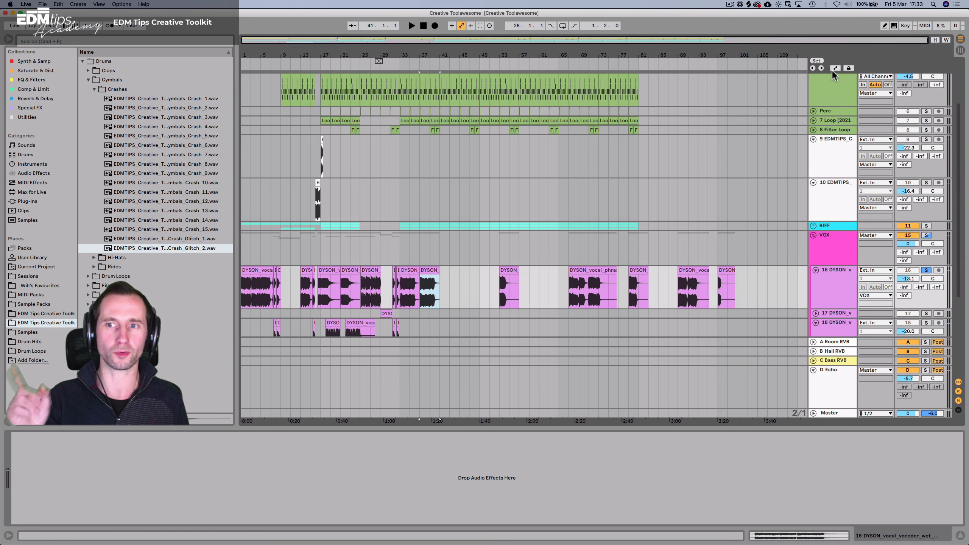
pyautogui.scroll(1, 750, 144)
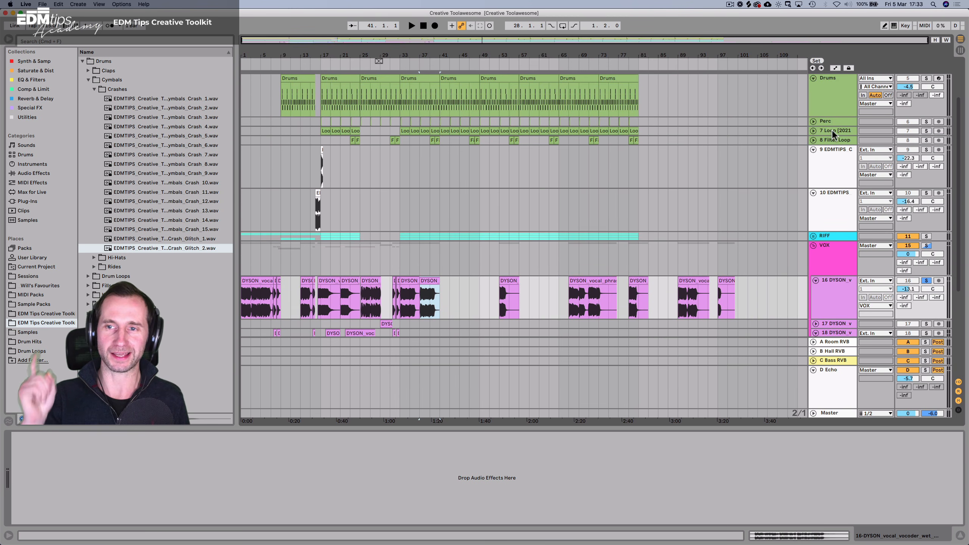
pyautogui.click(825, 111)
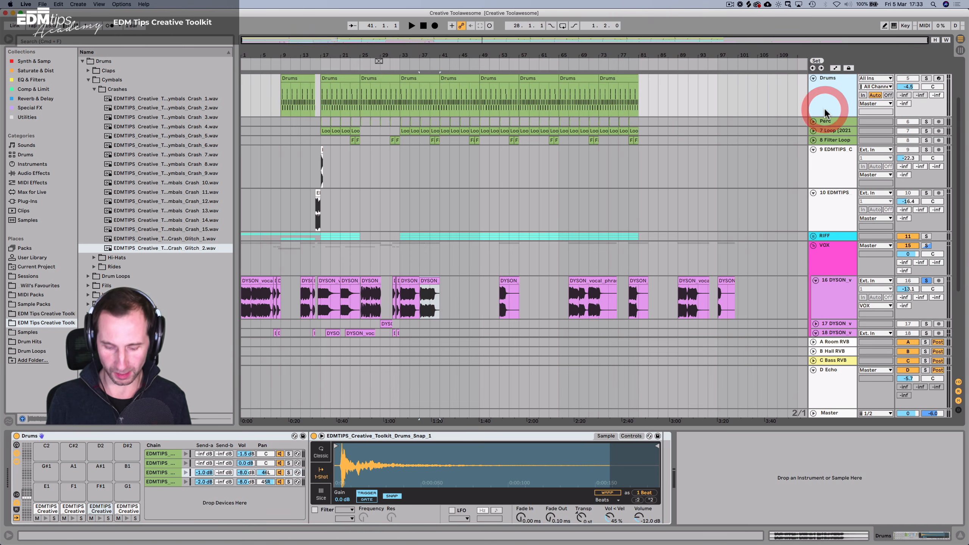
pyautogui.press('super+t')
pyautogui.click(822, 124)
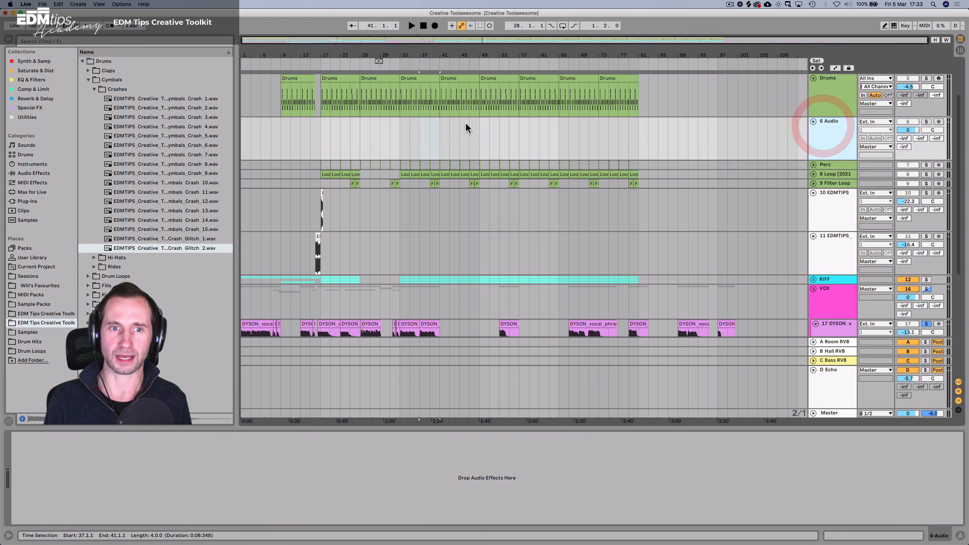
pyautogui.moveTo(290, 54); pyautogui.dragTo(374, 54)
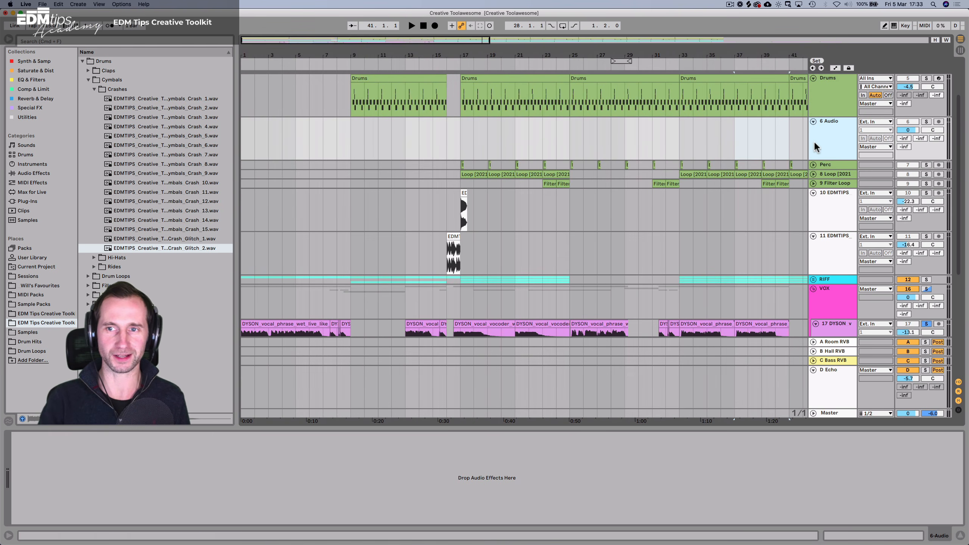
pyautogui.press('BackSpace')
# Insert a MIDI track below Drums and create an empty MIDI clip on it from 9.1.1 to 16.1.1.
pyautogui.click(824, 98)
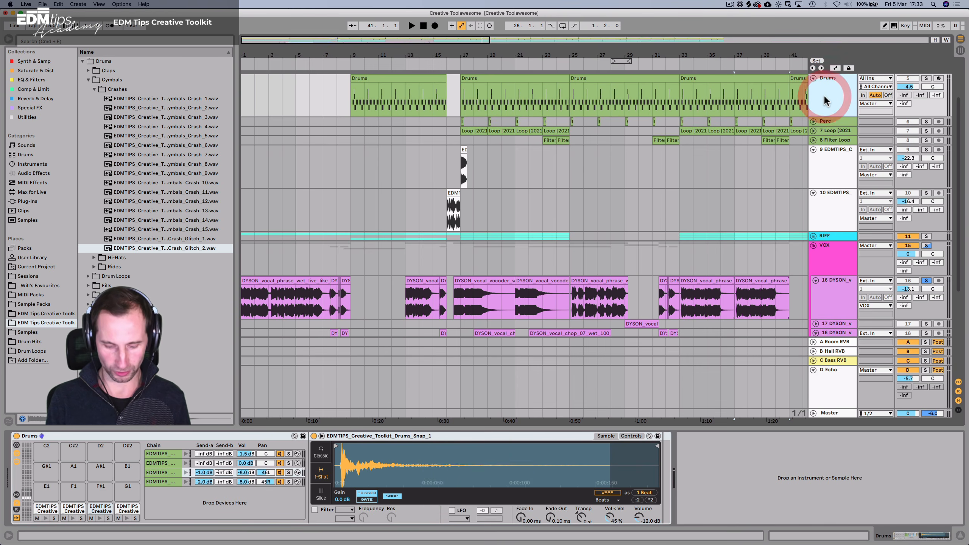
pyautogui.press('shift+super+t')
pyautogui.moveTo(352, 138); pyautogui.dragTo(451, 139)
pyautogui.press('shift+super+m')
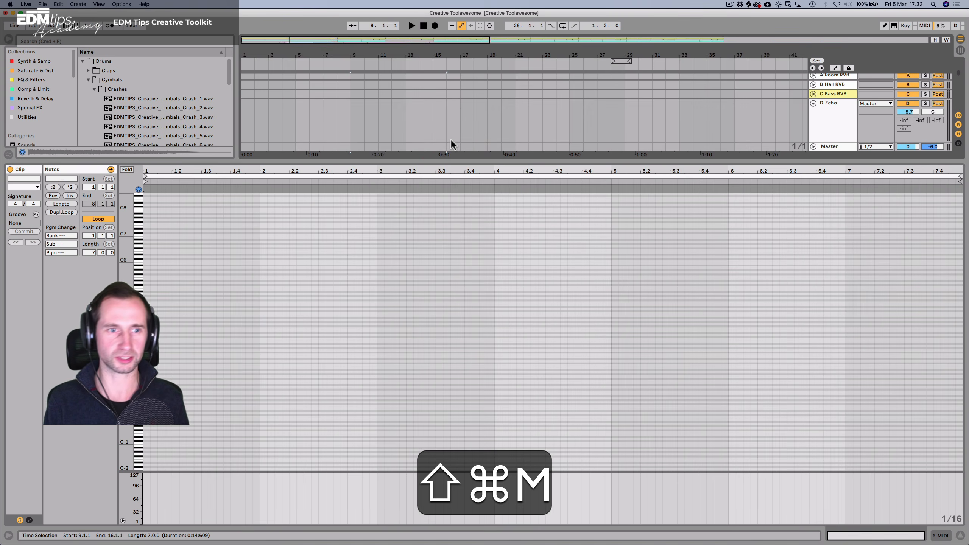
pyautogui.press('shift+super+Tab')
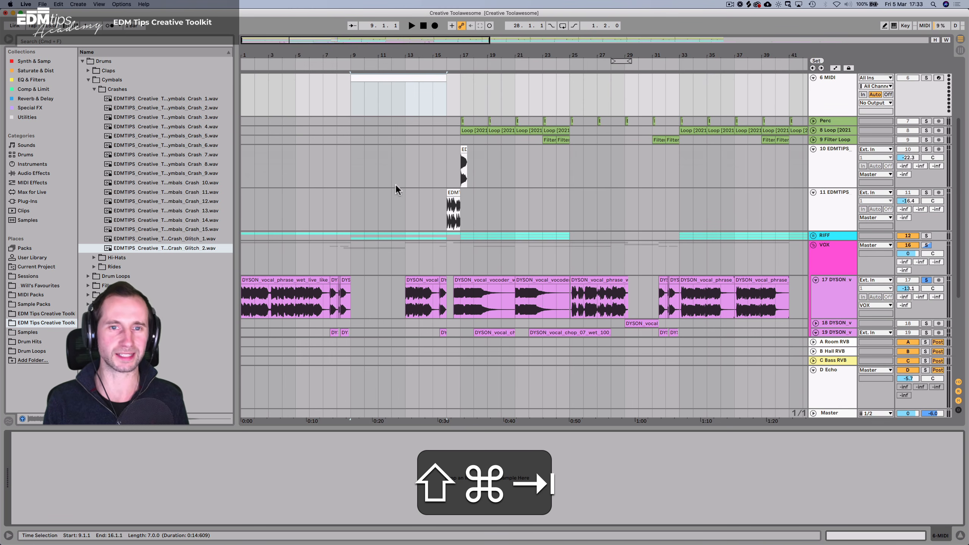
# Browse the sample library's FX folders, including Uplifters, Downlifters and Ambience, for build-up sounds.
pyautogui.click(98, 79)
pyautogui.press('Left')
pyautogui.click(111, 136)
pyautogui.press('Down')
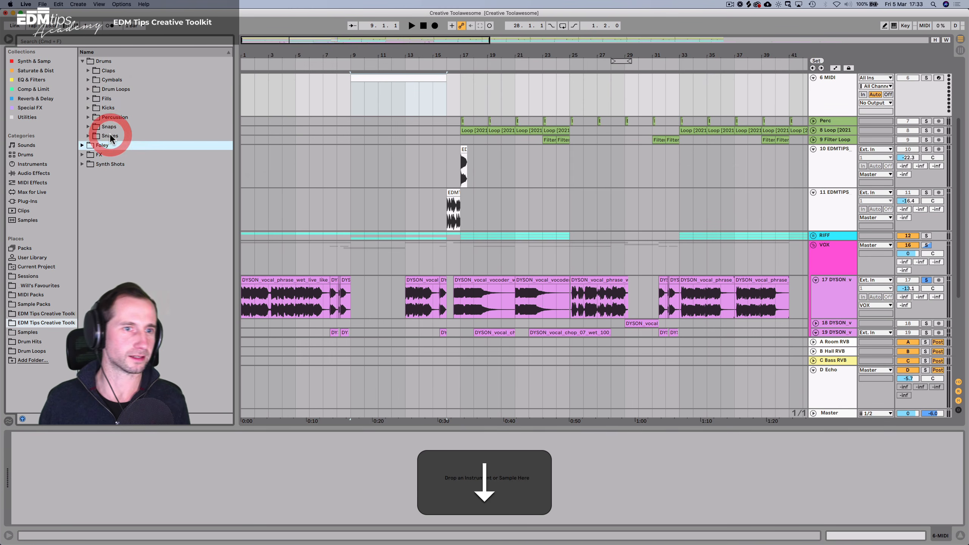
pyautogui.press('Right')
pyautogui.press('Left')
pyautogui.press('Down')
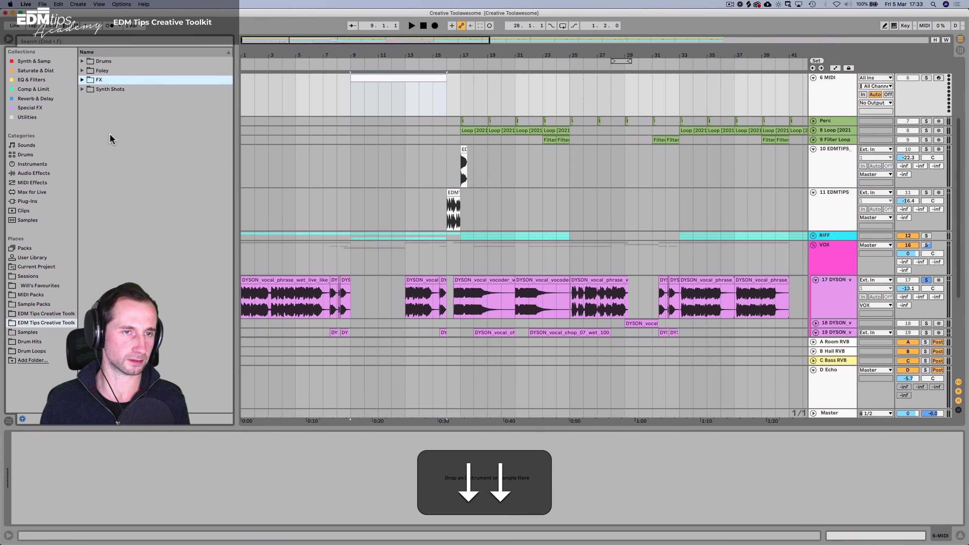
pyautogui.press('Up')
pyautogui.press('Down')
pyautogui.press('Right')
pyautogui.press('Down')
pyautogui.press('Down')
pyautogui.press('Down')
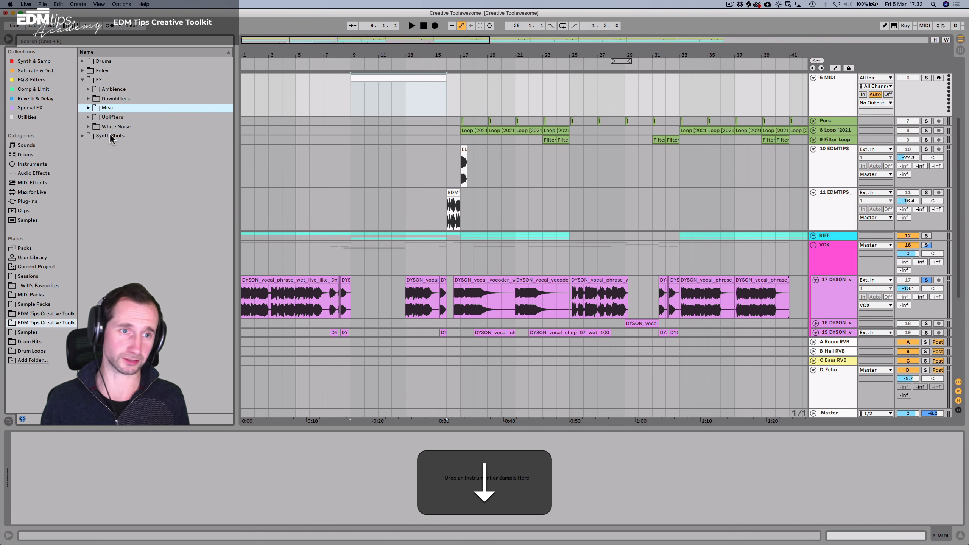
pyautogui.press('Down')
pyautogui.press('Right')
pyautogui.press('Down')
pyautogui.click(135, 192)
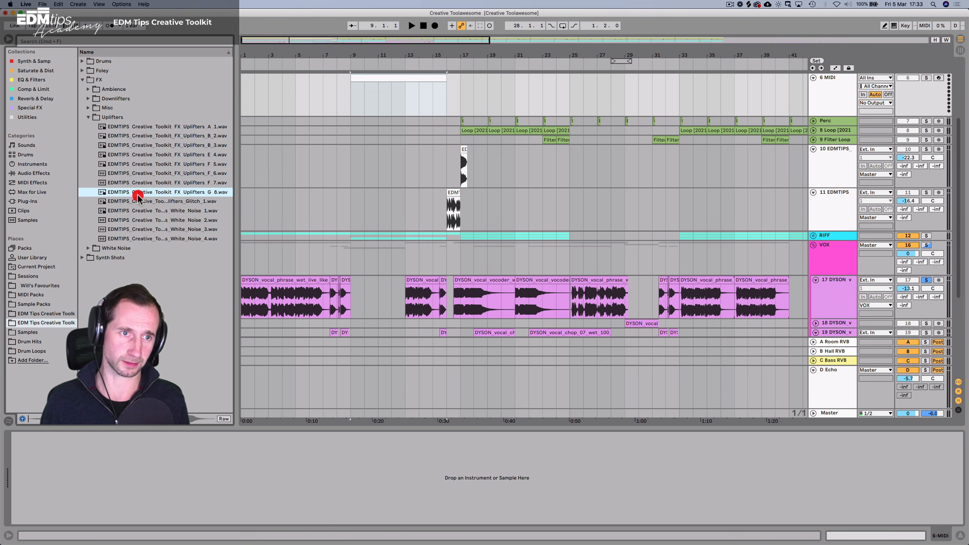
pyautogui.click(121, 100)
pyautogui.press('Down')
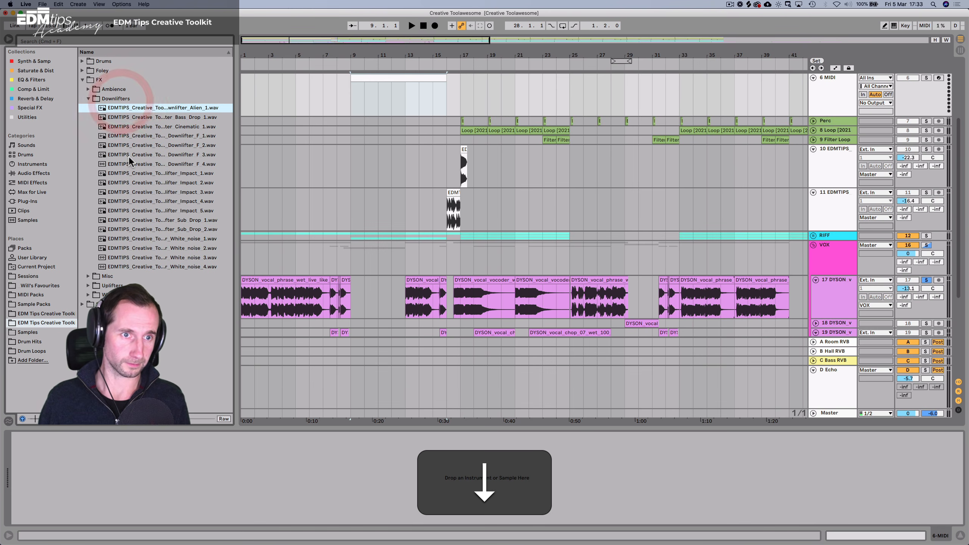
pyautogui.click(129, 156)
pyautogui.press('Left')
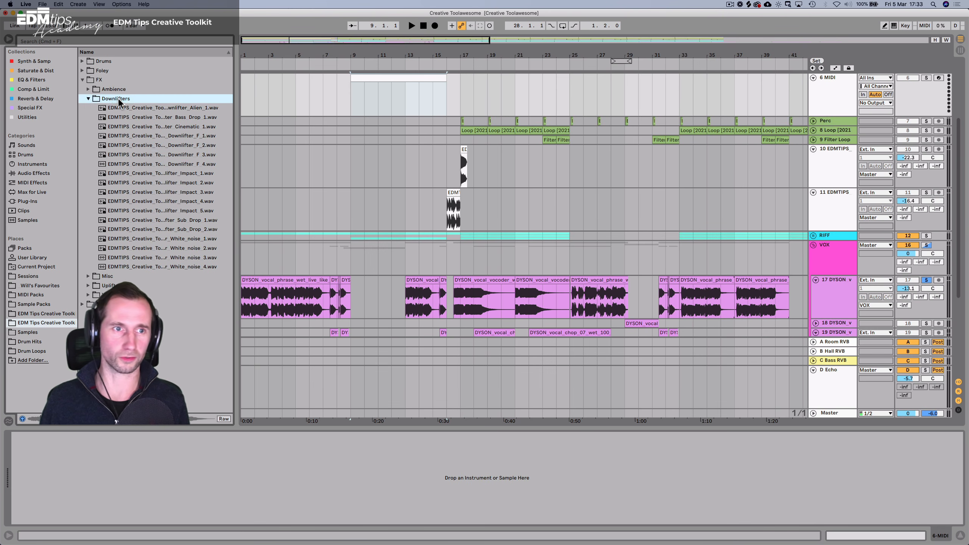
pyautogui.click(119, 91)
pyautogui.press('Right')
pyautogui.press('Down')
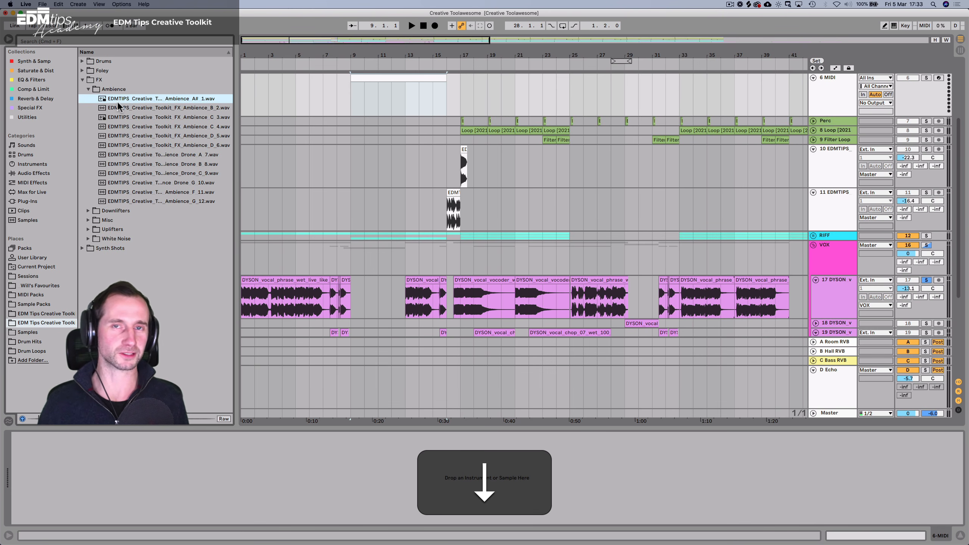
pyautogui.click(126, 91)
pyautogui.press('Left')
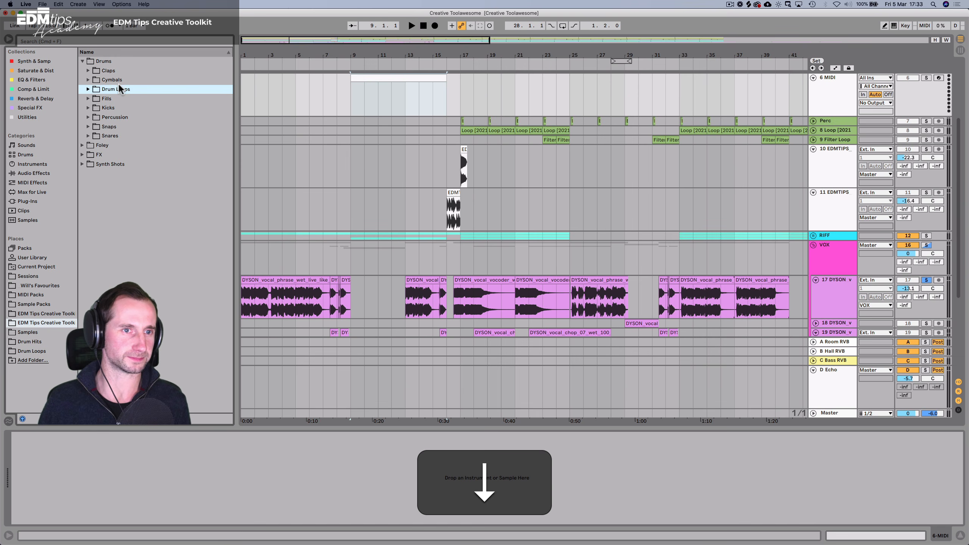
# Load the EDMTIPS_Creative_Toolkit_Drums_Snare_1.wav sample from the Snares folder onto the new MIDI track 6.
pyautogui.press('Down')
pyautogui.press('Down')
pyautogui.press('Down')
pyautogui.press('Down')
pyautogui.press('Down')
pyautogui.press('Right')
pyautogui.press('Down')
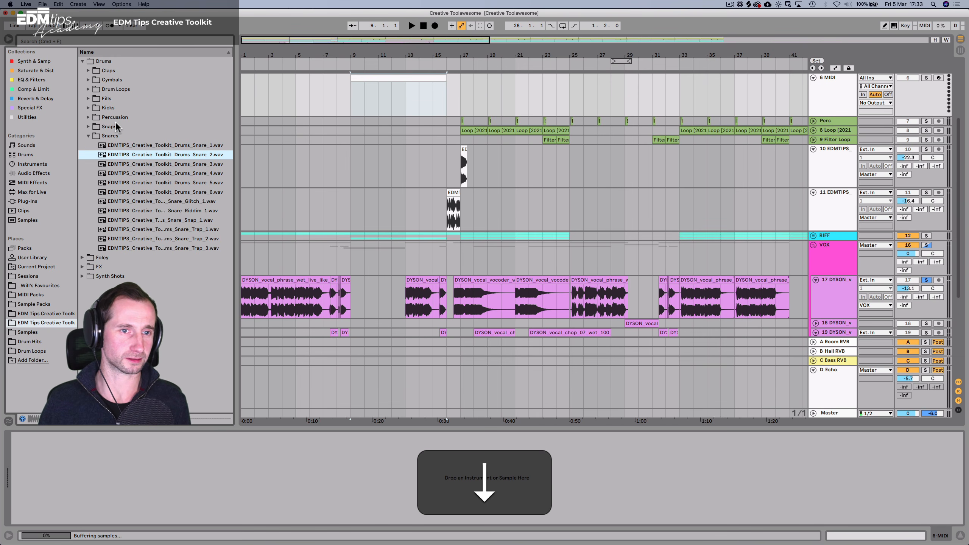
pyautogui.click(836, 106)
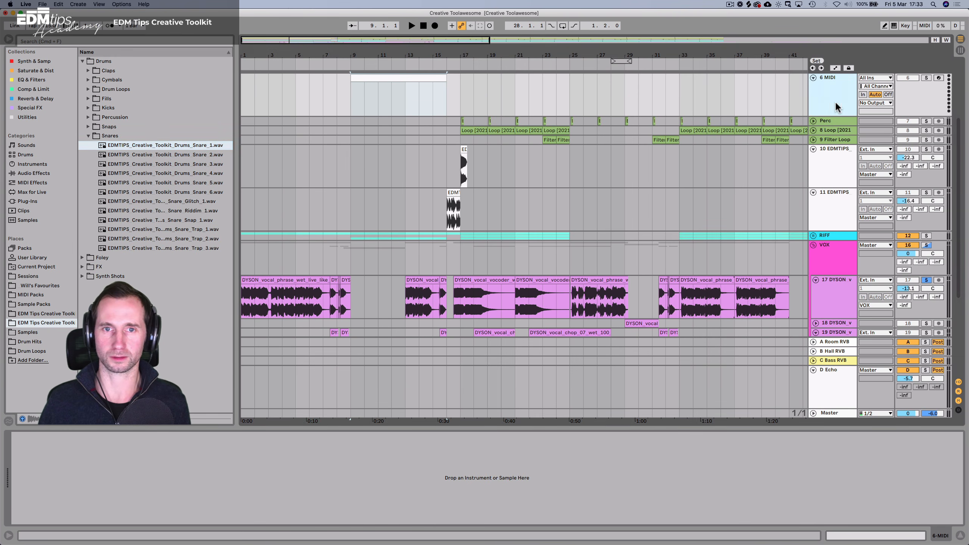
pyautogui.moveTo(133, 147); pyautogui.dragTo(142, 464)
# Convert the snare's Simpler into a Sampler and show its Filter/Global settings.
pyautogui.rightClick(151, 440)
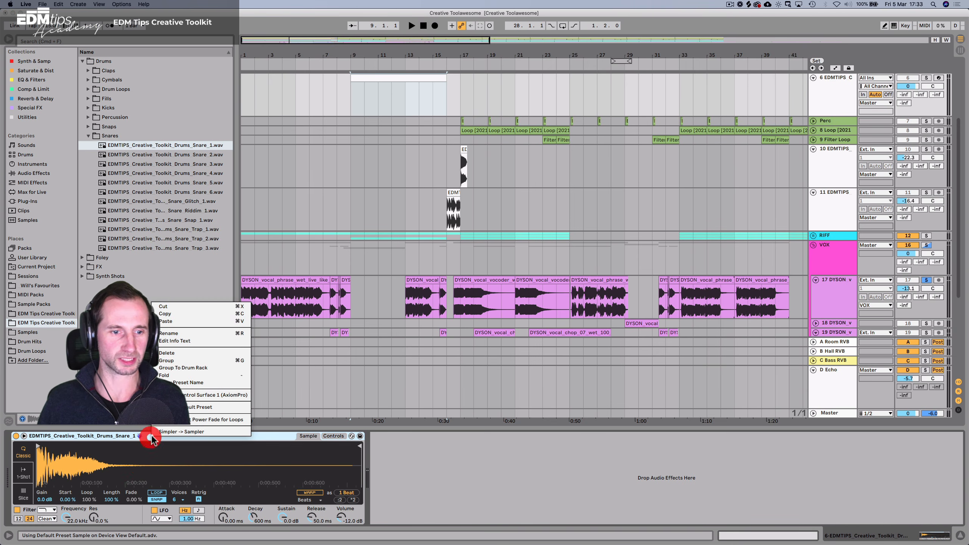
pyautogui.click(164, 432)
pyautogui.click(252, 436)
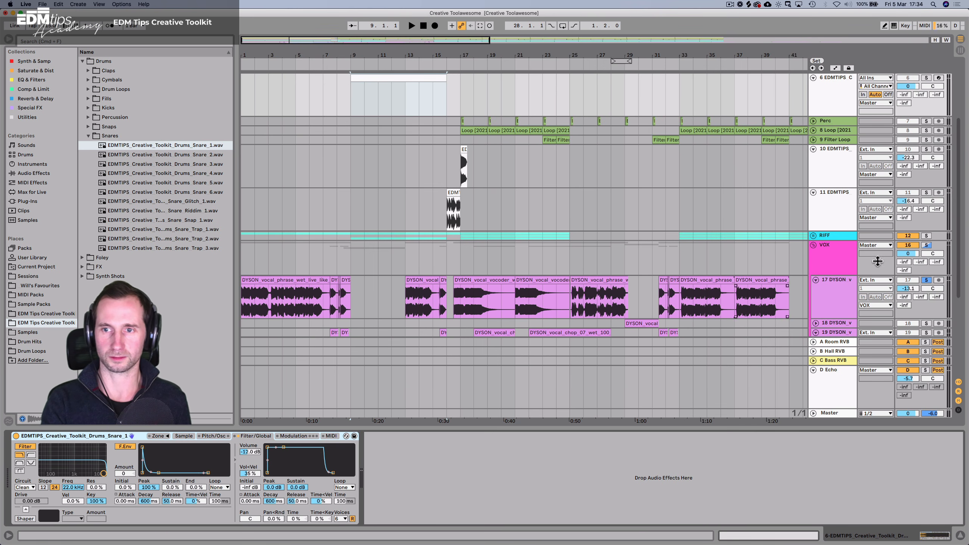
# Arm and solo the snare track and set its volume to -8.3 dB.
pyautogui.click(939, 78)
pyautogui.click(927, 78)
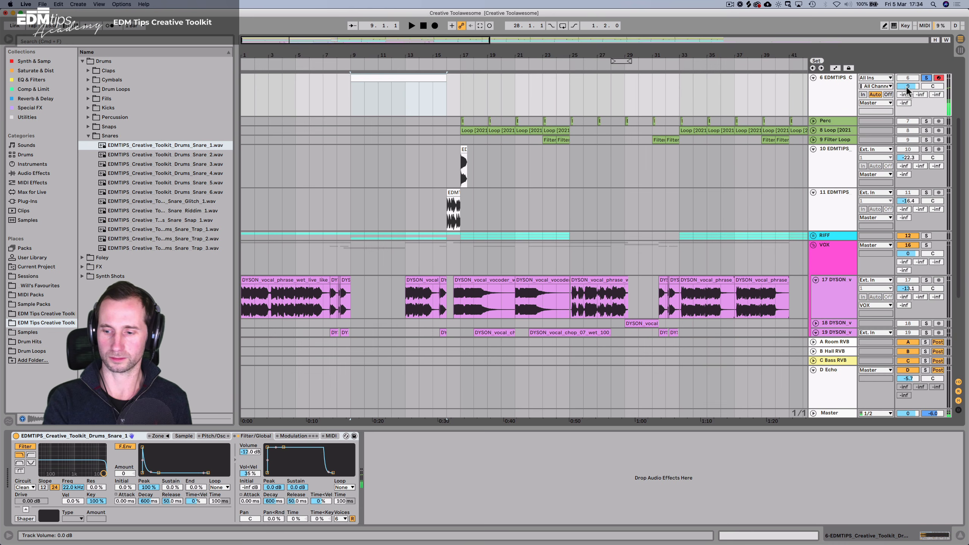
pyautogui.moveTo(908, 90); pyautogui.dragTo(908, 115)
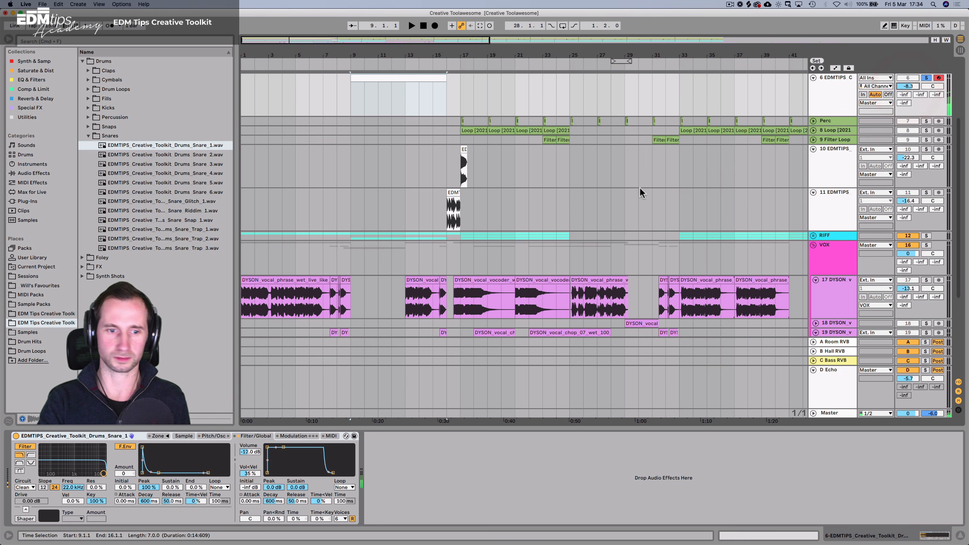
# Set the snare Sampler's filter frequency to 2.40 kHz, its filter velocity amount to 88% and Vol<Vel to 19%.
pyautogui.moveTo(74, 488); pyautogui.dragTo(73, 496)
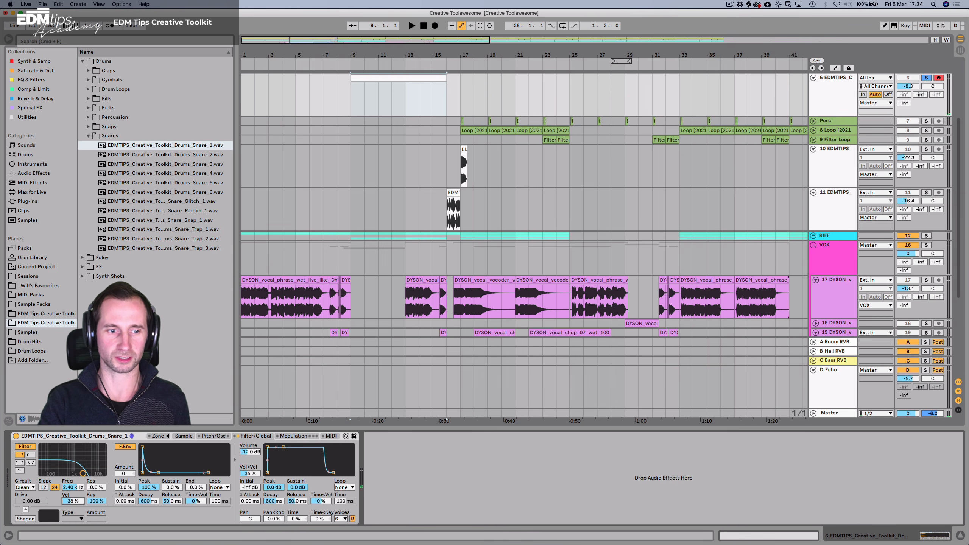
pyautogui.moveTo(73, 501); pyautogui.dragTo(73, 482)
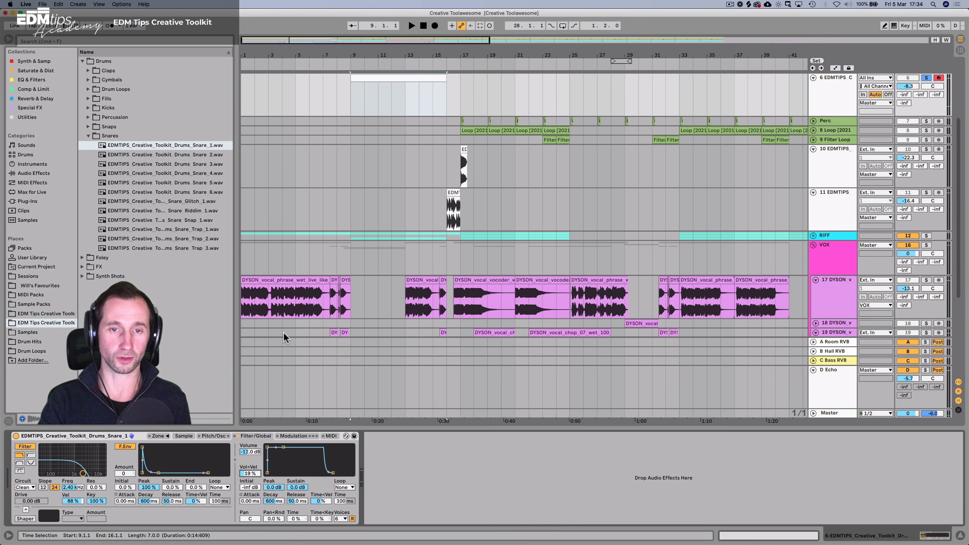
# Open the empty snare clip and place 1/16 notes on C3 at 1.1.1 and 1.1.2.
pyautogui.doubleClick(363, 78)
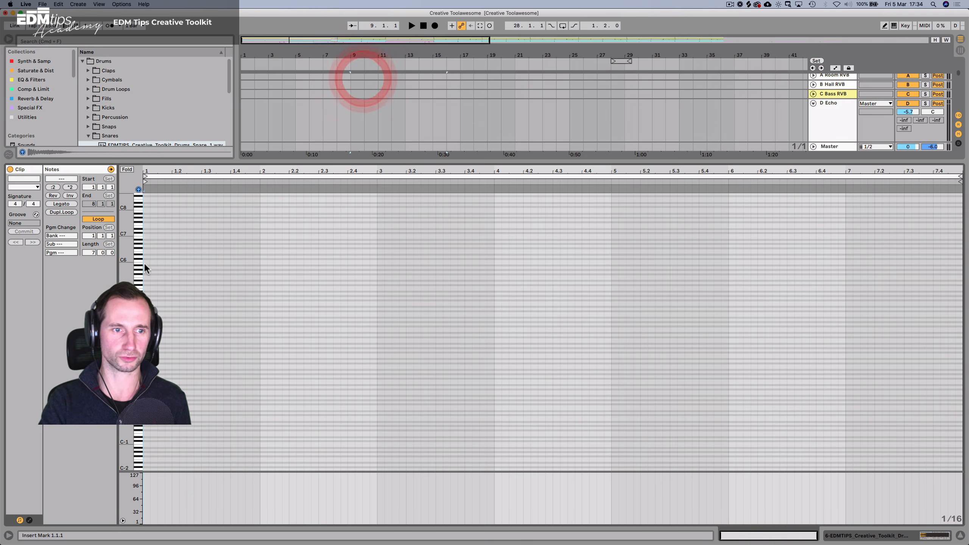
pyautogui.moveTo(125, 339); pyautogui.dragTo(147, 433)
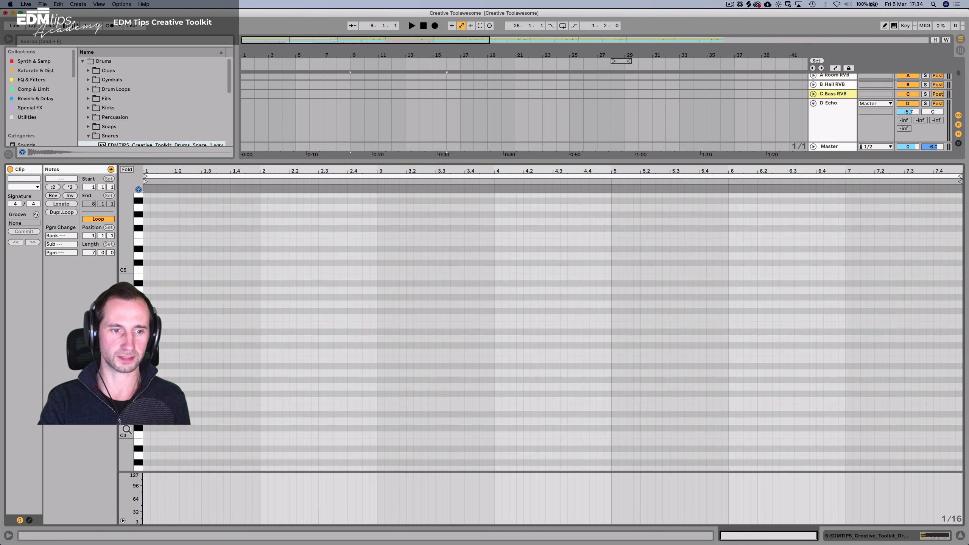
pyautogui.doubleClick(148, 435)
pyautogui.press('space')
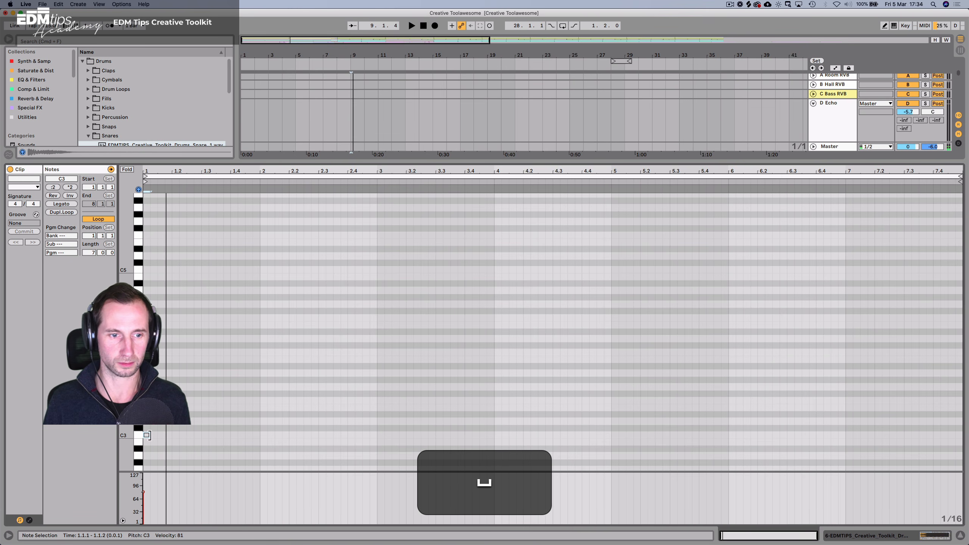
pyautogui.doubleClick(154, 435)
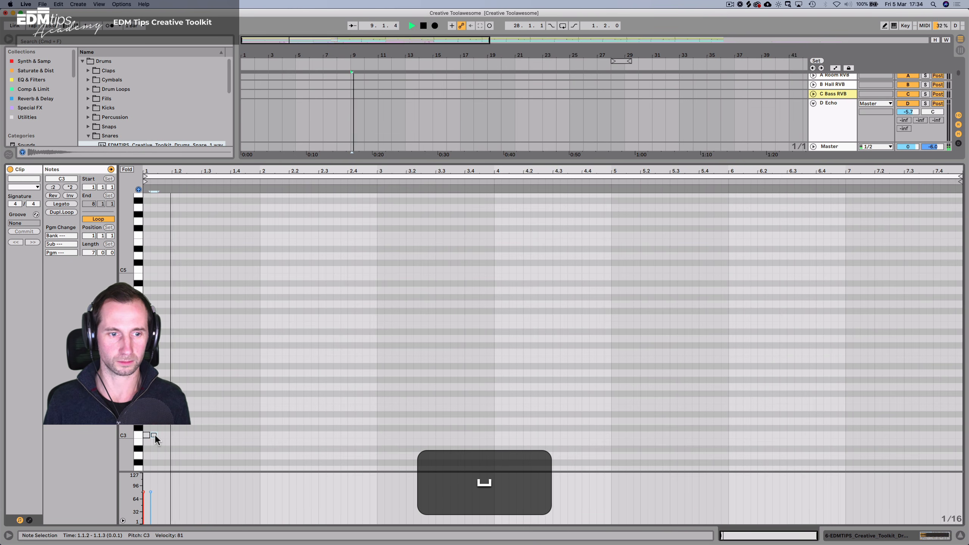
# Duplicate the C3 sixteenth note repeatedly until the snare roll reaches 7.1.1.
pyautogui.press('super+d')
pyautogui.press('super+d')
pyautogui.press('super+d')
pyautogui.press('super+d')
pyautogui.press('super+d')
pyautogui.press('super+d')
pyautogui.press('super+d')
pyautogui.press('super+d')
pyautogui.press('super+d')
pyautogui.press('super+d')
pyautogui.press('super+d')
pyautogui.press('super+d')
pyautogui.press('super+d')
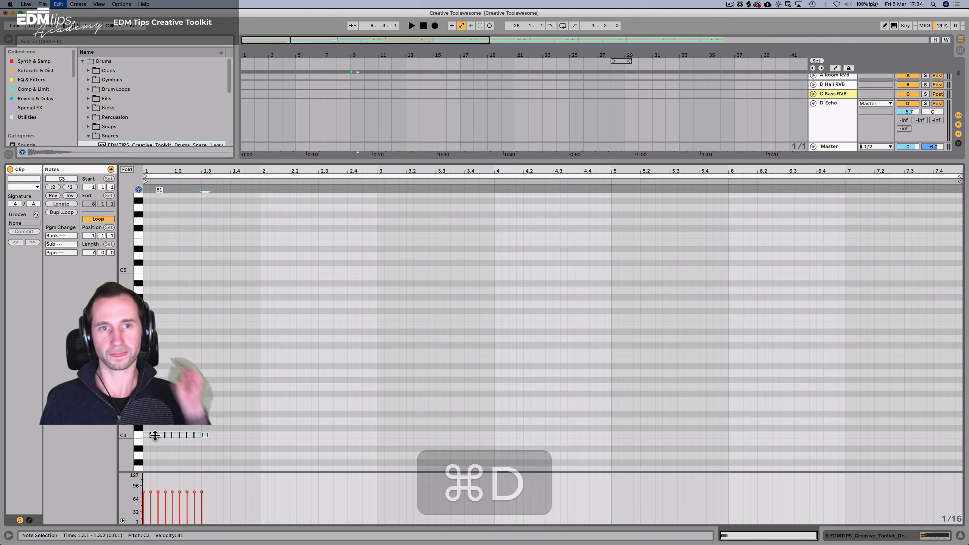
pyautogui.press('super+d')
pyautogui.press('super+d')
pyautogui.press('super+d')
pyautogui.press('super+d')
pyautogui.press('super+d')
pyautogui.press('super+d')
pyautogui.press('super+d')
pyautogui.press('super+d')
pyautogui.press('super+d')
pyautogui.press('super+d')
pyautogui.press('super+d')
pyautogui.press('super+d')
pyautogui.press('super+d')
pyautogui.press('super+d')
pyautogui.press('super+d')
pyautogui.press('super+d')
pyautogui.press('super+d')
pyautogui.press('super+d')
pyautogui.press('super+d')
pyautogui.press('super+d')
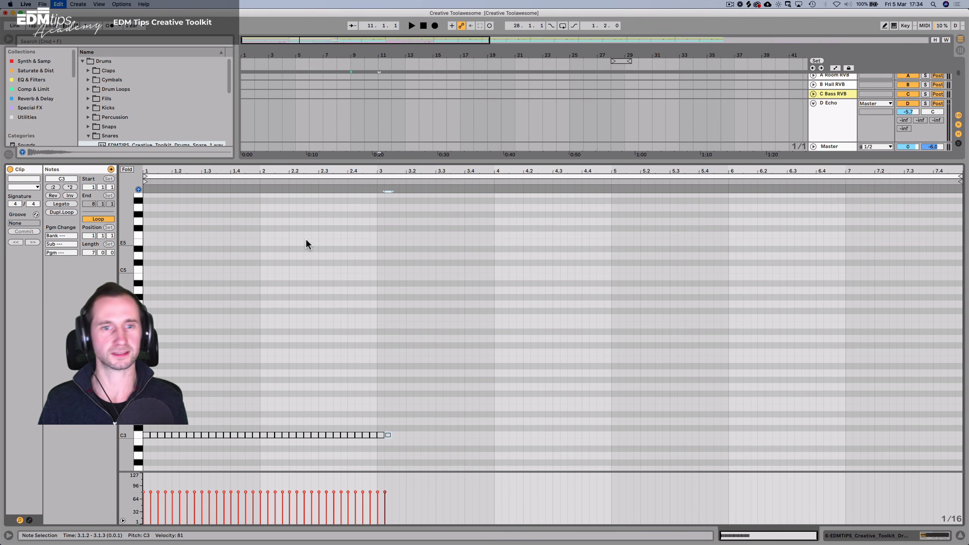
pyautogui.press('super+d')
pyautogui.press('super+d')
pyautogui.press('super+d')
pyautogui.press('super+d')
pyautogui.press('super+d')
pyautogui.press('super+d')
pyautogui.press('super+d')
pyautogui.press('super+d')
pyautogui.press('super+d')
pyautogui.press('super+d')
pyautogui.press('super+d')
pyautogui.press('super+d')
pyautogui.press('super+d')
pyautogui.press('super+d')
pyautogui.press('super+d')
pyautogui.press('super+d')
pyautogui.press('super+d')
pyautogui.press('super+d')
pyautogui.press('super+d')
pyautogui.press('super+d')
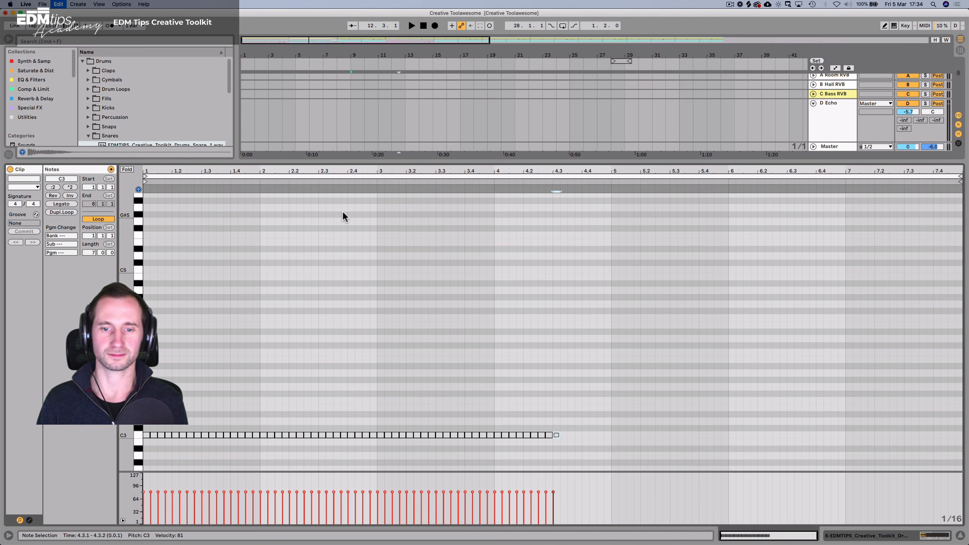
pyautogui.press('super+d')
pyautogui.press('super+d')
pyautogui.press('super+d')
pyautogui.press('super+d')
pyautogui.press('super+d')
pyautogui.press('super+d')
pyautogui.press('super+d')
pyautogui.press('super+d')
pyautogui.press('super+d')
pyautogui.press('super+d')
pyautogui.press('super+d')
pyautogui.press('super+d')
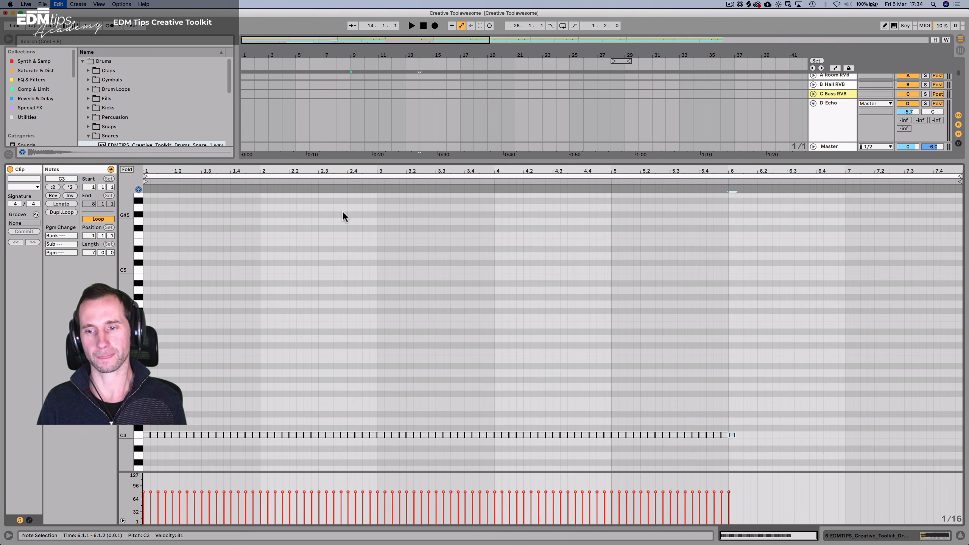
pyautogui.press('super+d')
pyautogui.press('super+d')
pyautogui.press('super+d')
pyautogui.press('super+d')
pyautogui.press('super+d')
pyautogui.press('super+d')
pyautogui.press('super+d')
pyautogui.press('super+d')
pyautogui.press('super+d')
pyautogui.press('super+d')
pyautogui.press('super+d')
pyautogui.press('super+d')
pyautogui.press('super+d')
pyautogui.press('super+d')
pyautogui.press('super+d')
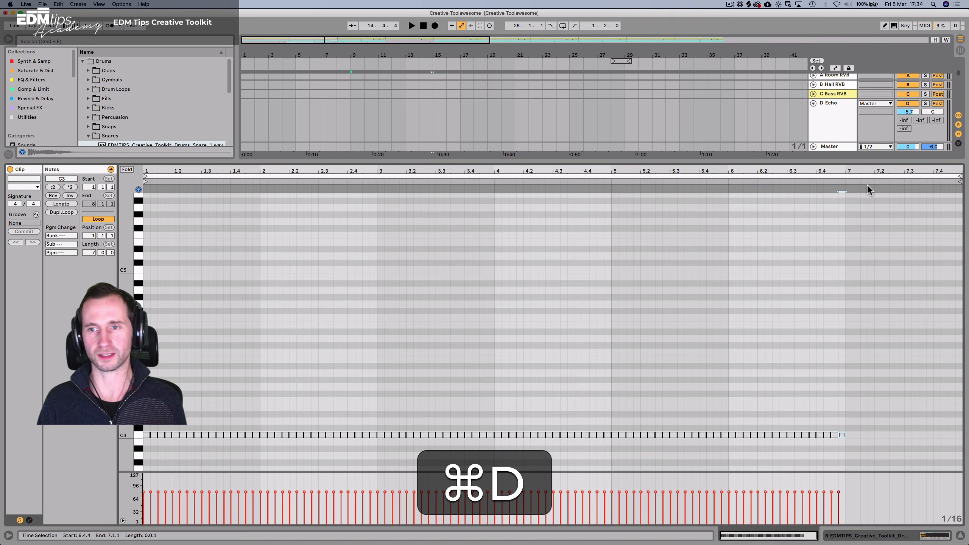
# Duplicate the C3 notes between 6.1.1 and 7.1.1 to fill the clip's last bar up to 8.1.1.
pyautogui.click(803, 179)
pyautogui.press('space')
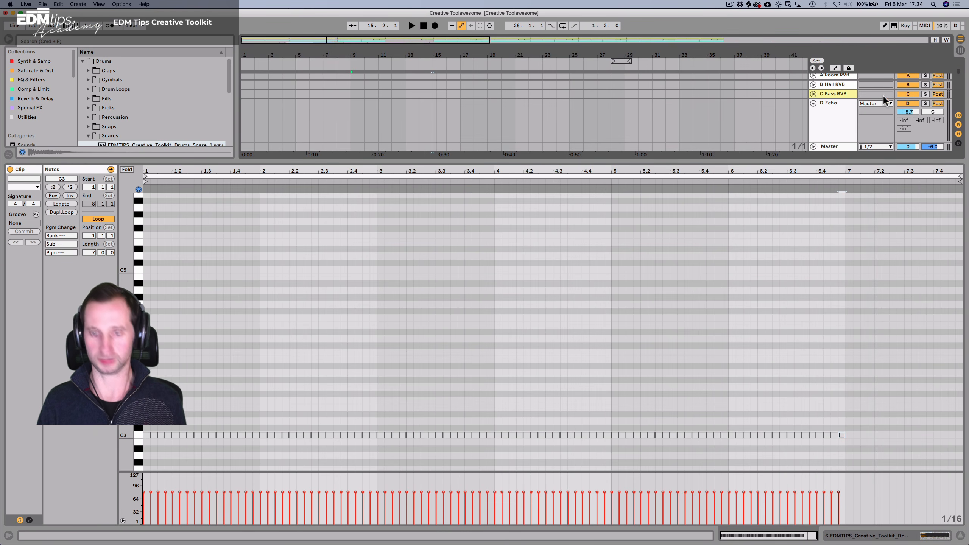
pyautogui.hotkey('shift', 'Tab')
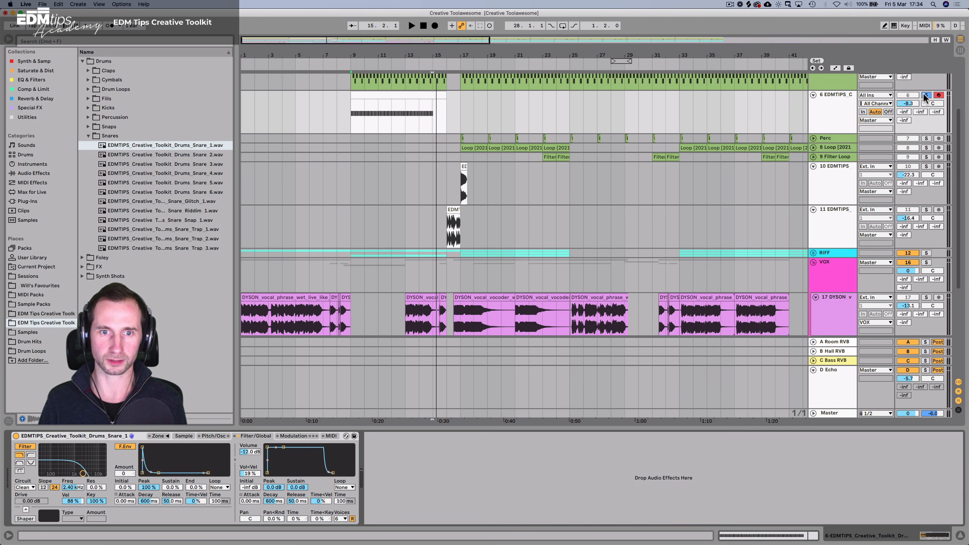
pyautogui.doubleClick(437, 93)
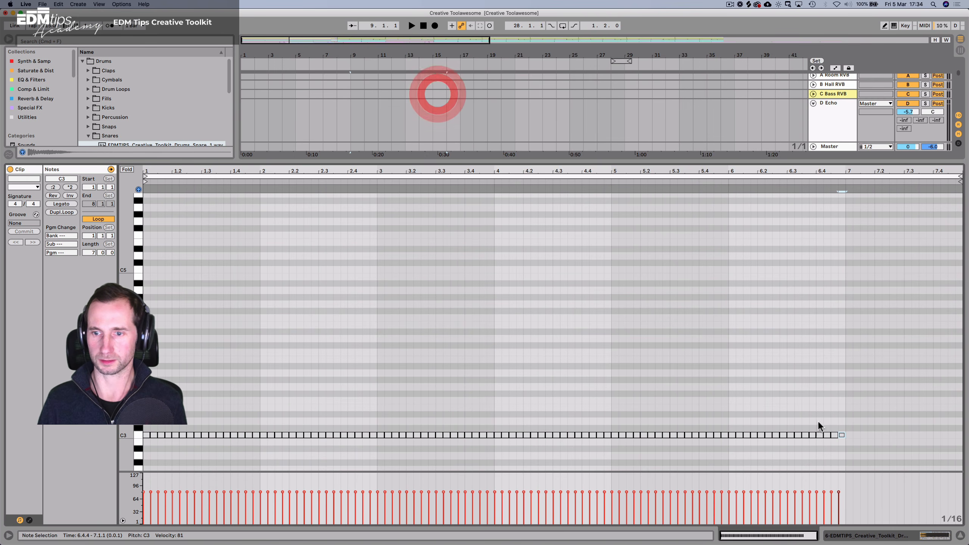
pyautogui.moveTo(839, 429); pyautogui.dragTo(731, 444)
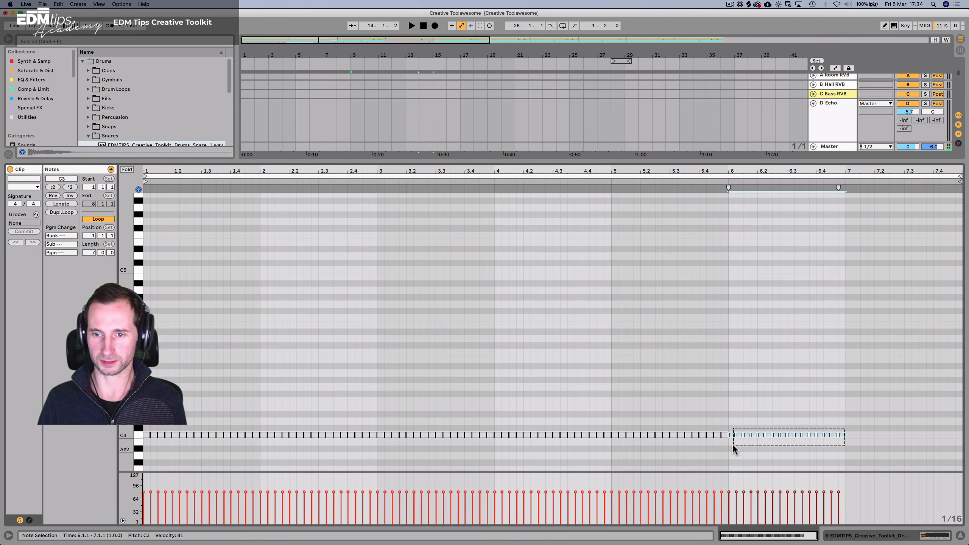
pyautogui.press('super+d')
pyautogui.click(731, 398)
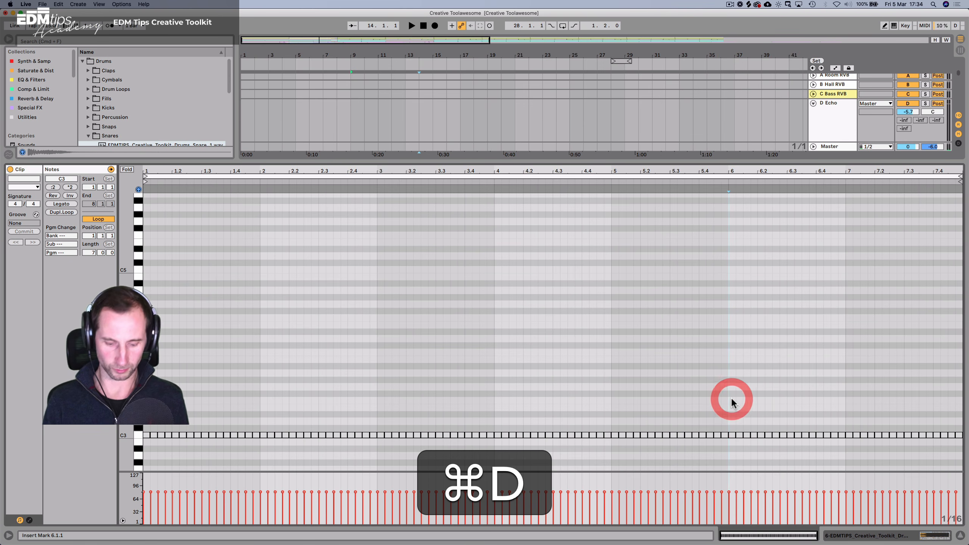
# Select all the snare notes, enlarge the velocity lane and draw a rising velocity ramp from about 4 to 125 across the clip.
pyautogui.press('super+a')
pyautogui.moveTo(218, 471); pyautogui.dragTo(245, 390)
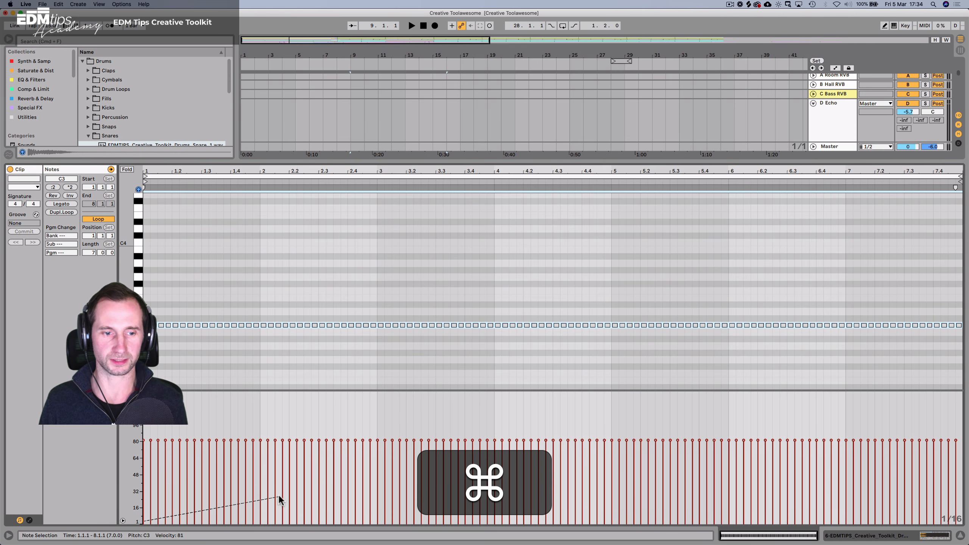
pyautogui.moveTo(280, 498); pyautogui.dragTo(960, 395)
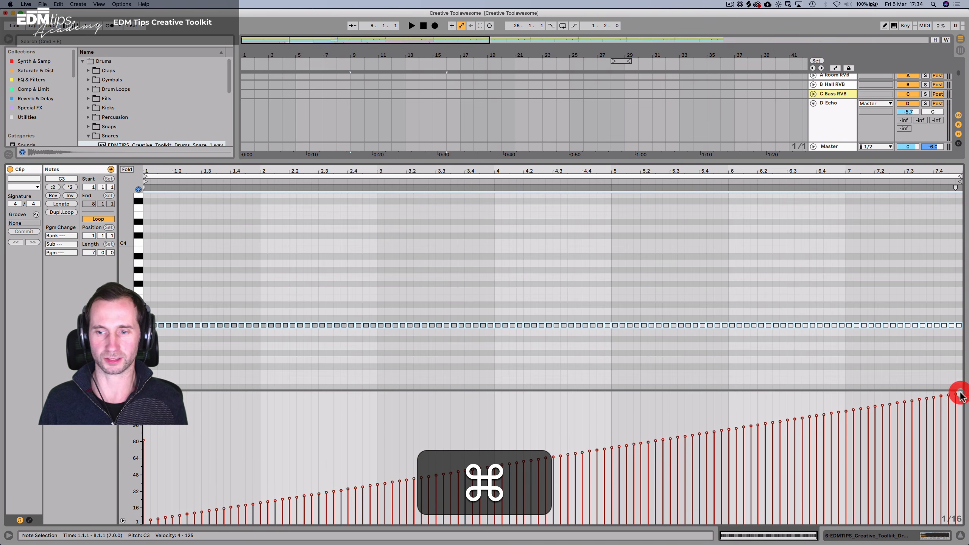
# Set the first snare note's velocity to 3 and play back the snare roll.
pyautogui.click(147, 445)
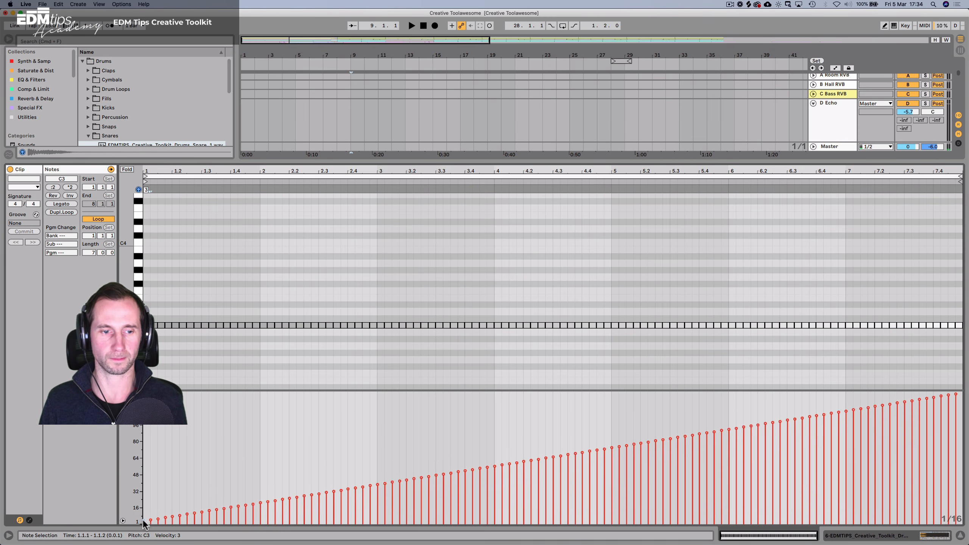
pyautogui.hotkey('shift', 'space')
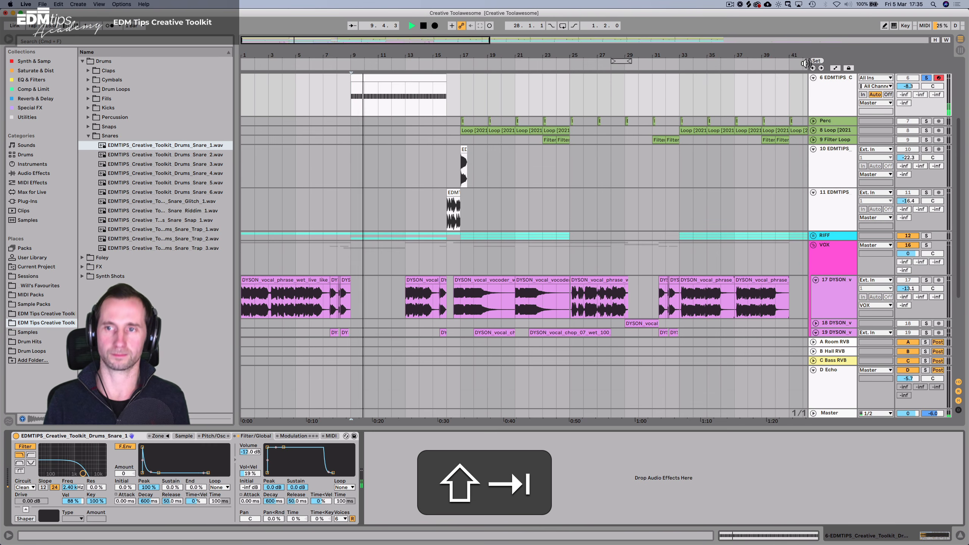
# Unsolo the snare roll track and lower its volume to -10.9 dB during playback.
pyautogui.click(926, 78)
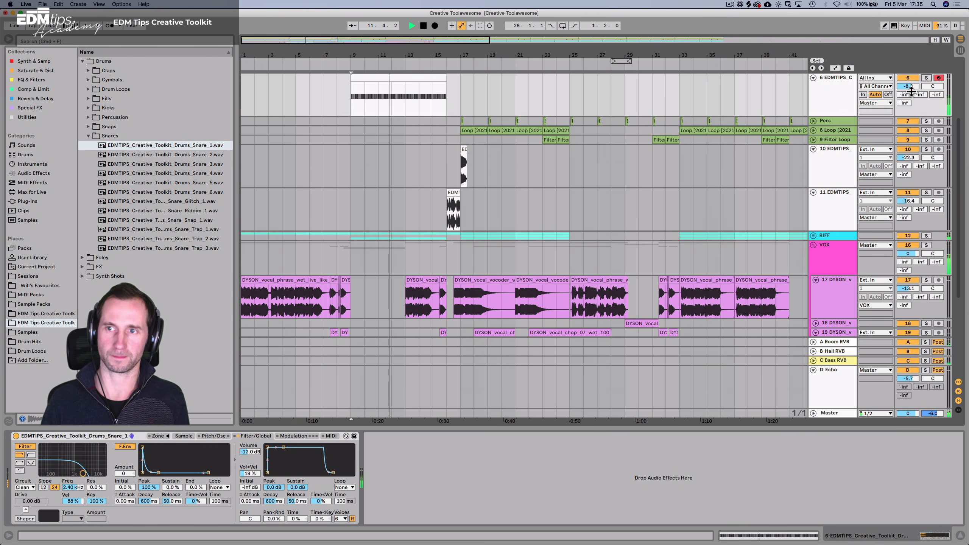
pyautogui.scroll(5, 757, 134)
pyautogui.scroll(2, 757, 129)
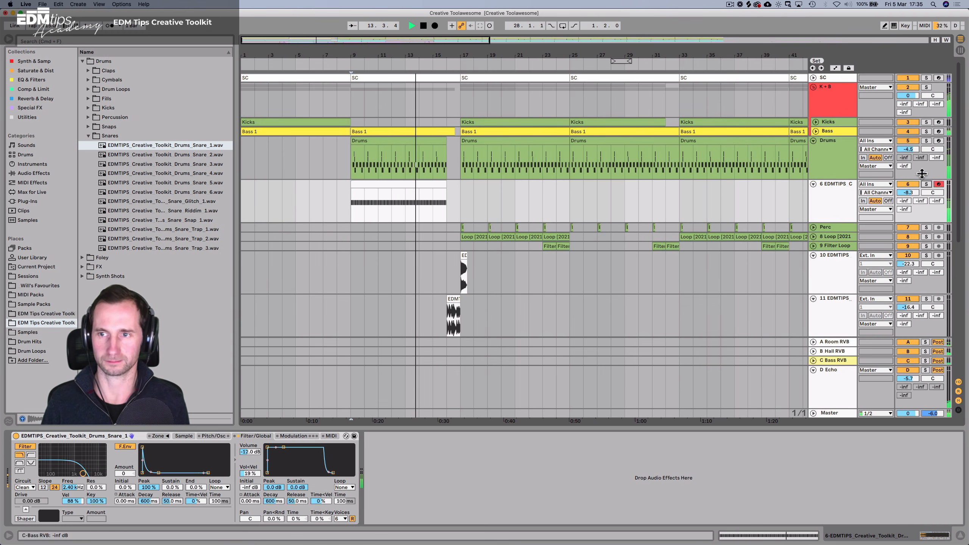
pyautogui.moveTo(909, 189); pyautogui.dragTo(909, 201)
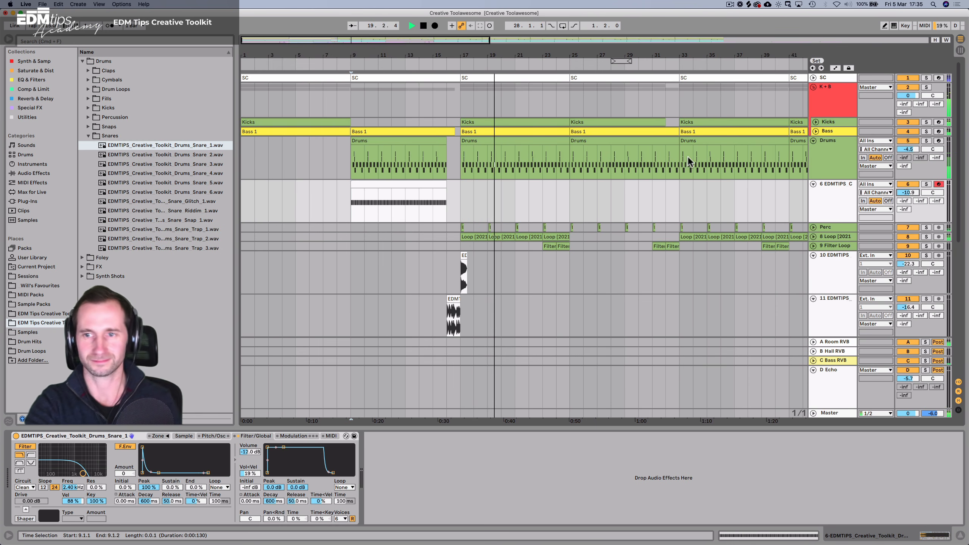
# Play the build-up from bar 15 and trim the start of the Kicks clip at bar 17 to 17.2.1.
pyautogui.scroll(-8, 687, 158)
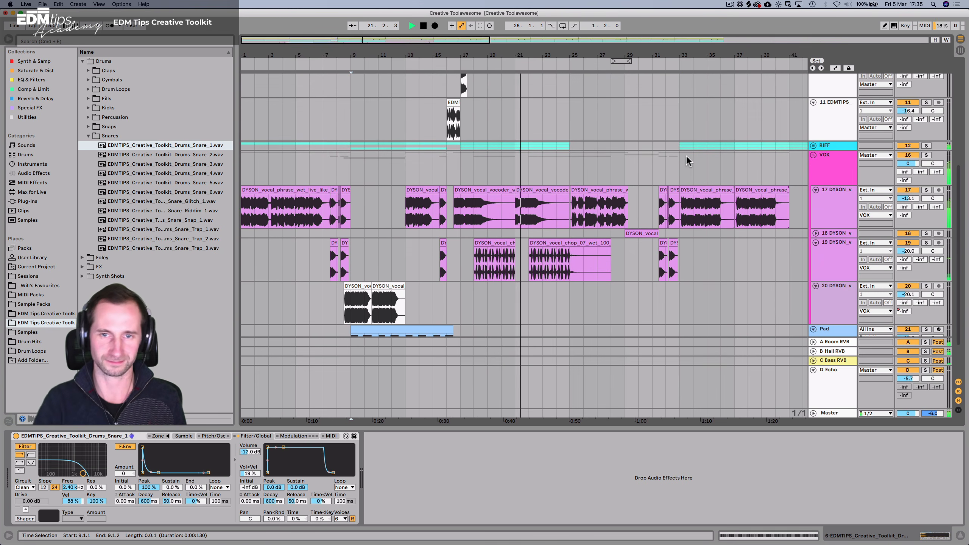
pyautogui.scroll(10, 686, 156)
pyautogui.press('space')
pyautogui.moveTo(454, 62); pyautogui.dragTo(455, 115)
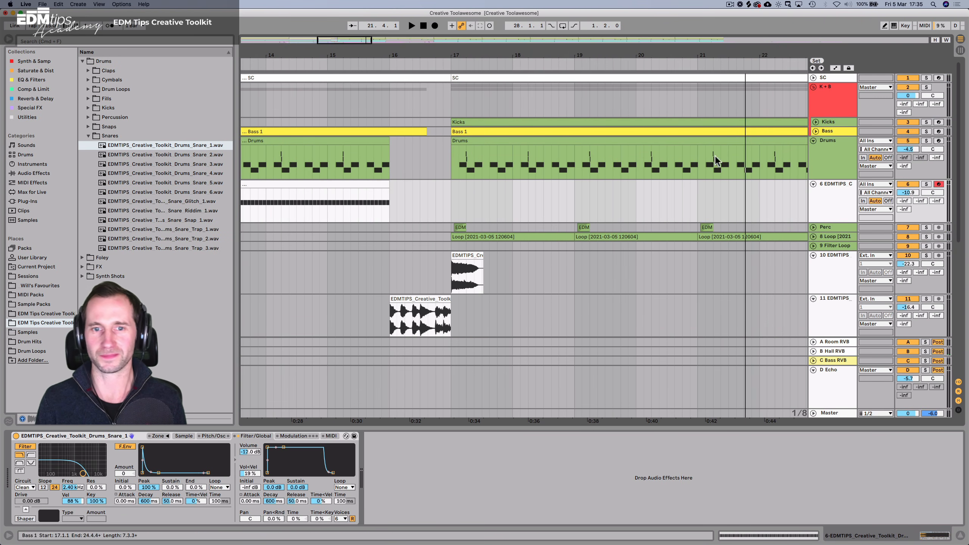
pyautogui.click(331, 75)
pyautogui.click(333, 66)
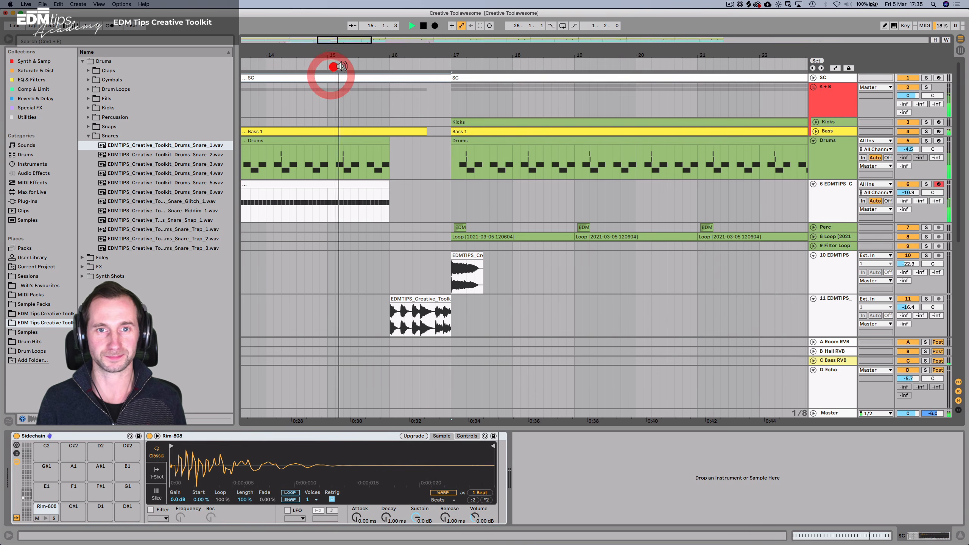
pyautogui.moveTo(454, 53); pyautogui.dragTo(454, 76)
pyautogui.click(487, 123)
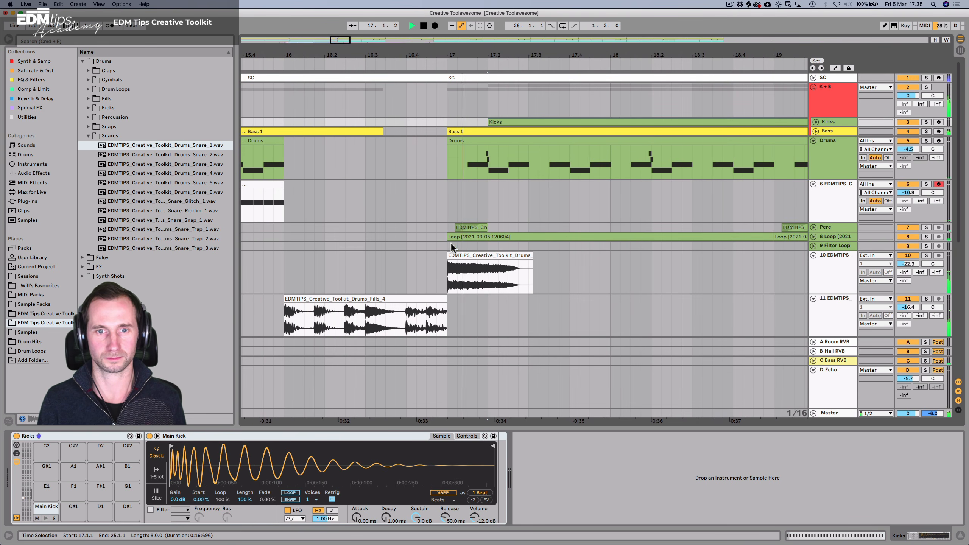
# Move the crash sample to 17.2 and trim the start of the Bass 1 clip at bar 17 to 17.2.1.
pyautogui.press('space')
pyautogui.moveTo(462, 264); pyautogui.dragTo(499, 262)
pyautogui.moveTo(448, 130); pyautogui.dragTo(487, 131)
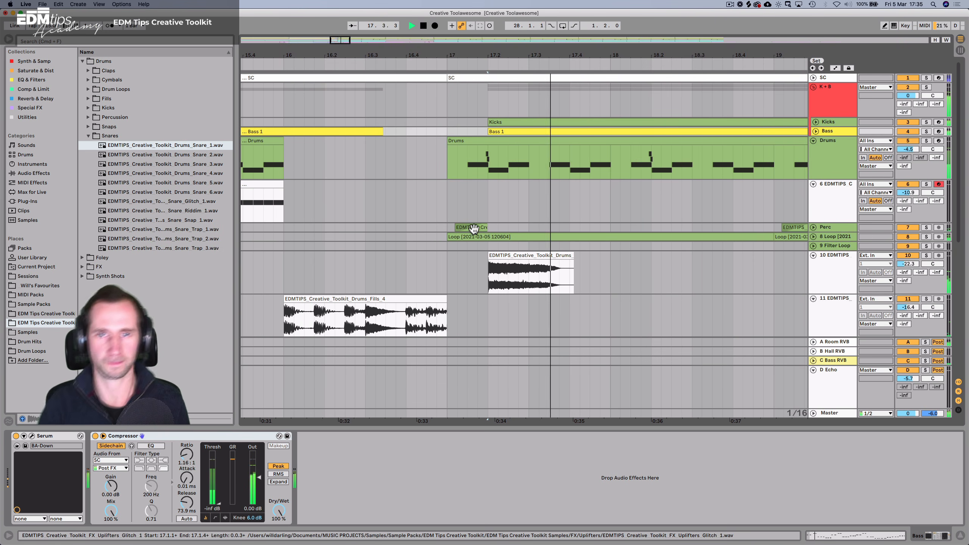
pyautogui.press('space')
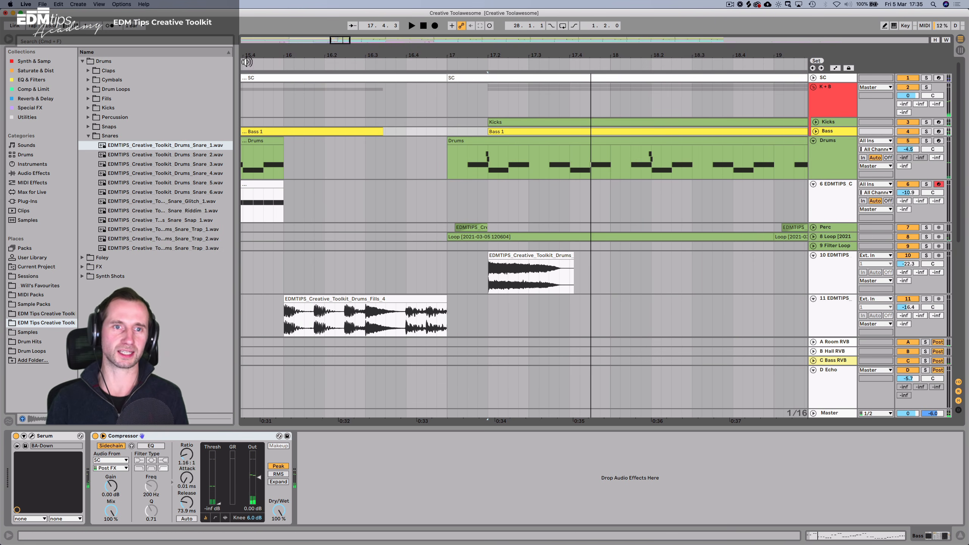
# Play back the transition from the snare roll into the drop at bar 17 to check the delayed kick, bass and crash.
pyautogui.moveTo(273, 54); pyautogui.dragTo(272, 40)
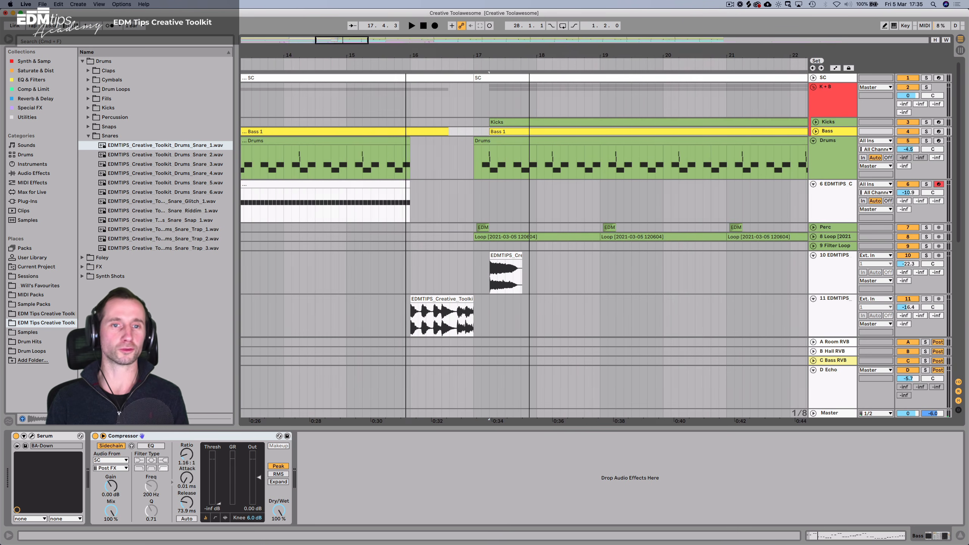
pyautogui.click(265, 64)
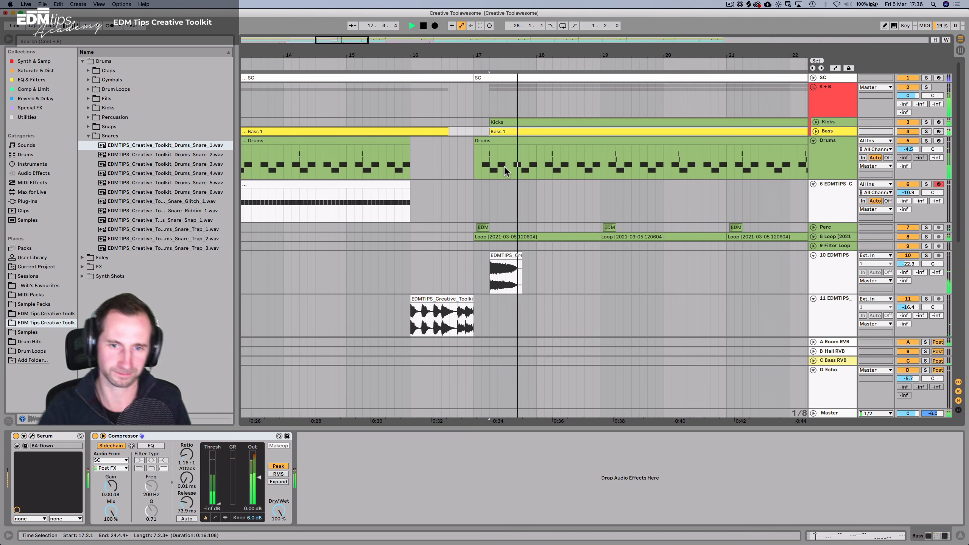
pyautogui.moveTo(701, 54); pyautogui.dragTo(701, 99)
pyautogui.scroll(-5, 845, 175)
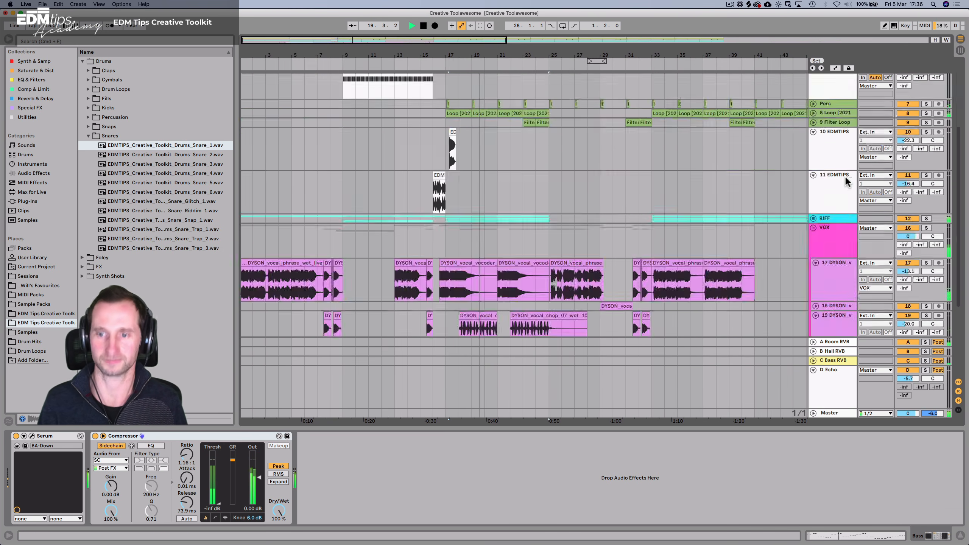
pyautogui.scroll(-3, 845, 175)
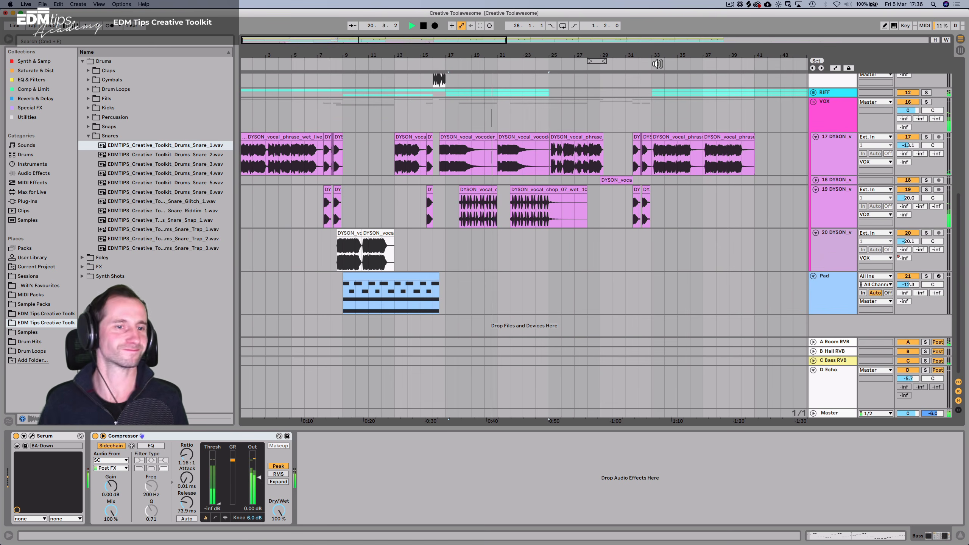
pyautogui.scroll(10, 640, 160)
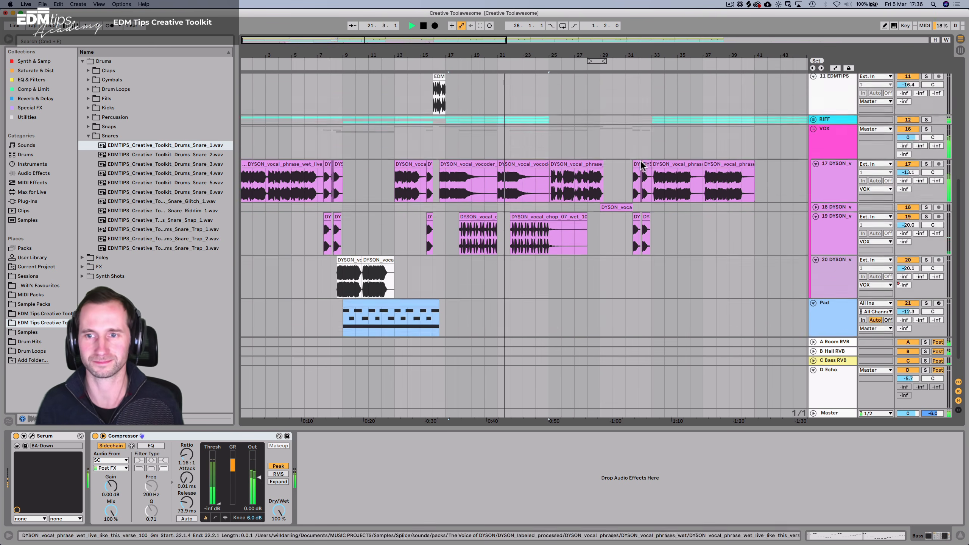
pyautogui.press('space')
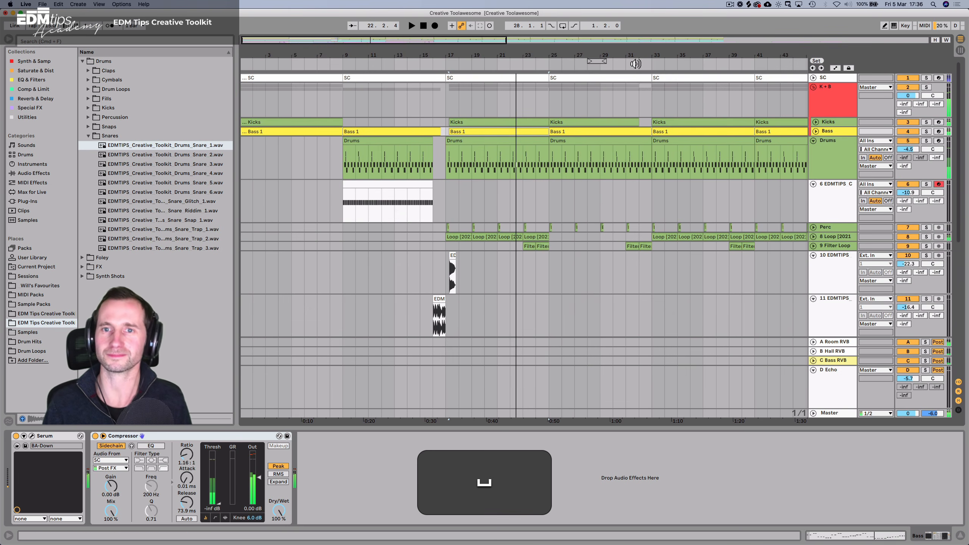
# Look over the whole arrangement across the drum, bass, riff, vocal and pad tracks.
pyautogui.moveTo(616, 56); pyautogui.dragTo(395, 56)
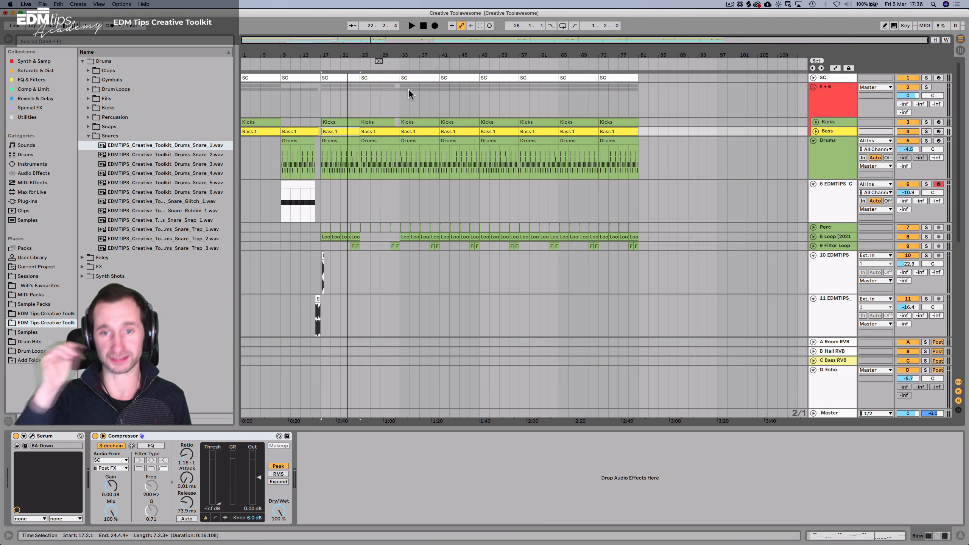
pyautogui.scroll(-4, 412, 141)
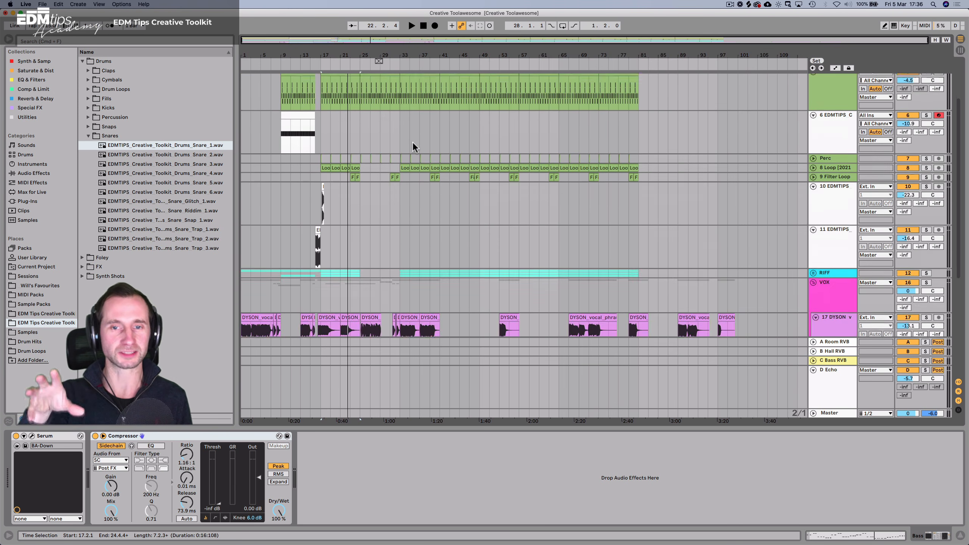
pyautogui.scroll(4, 412, 145)
pyautogui.scroll(-12, 419, 156)
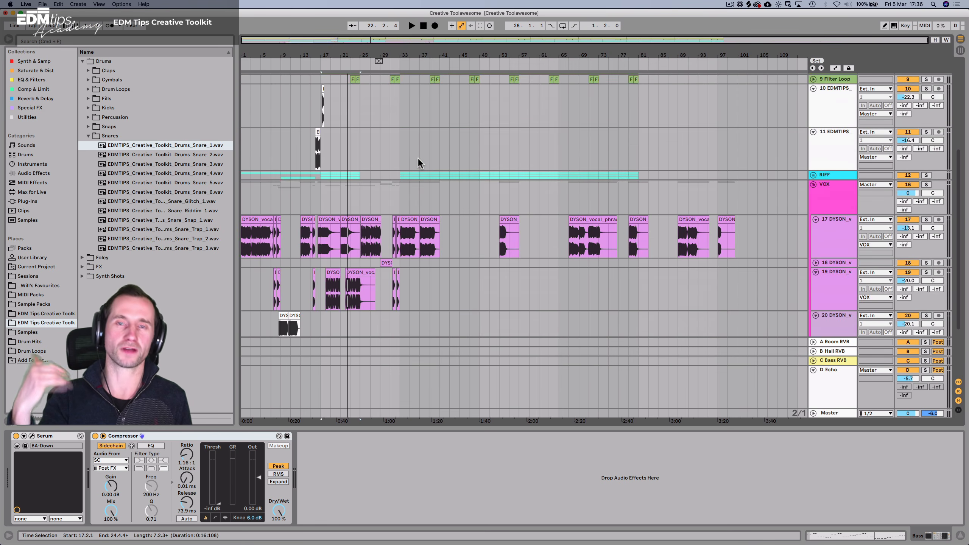
pyautogui.scroll(12, 418, 157)
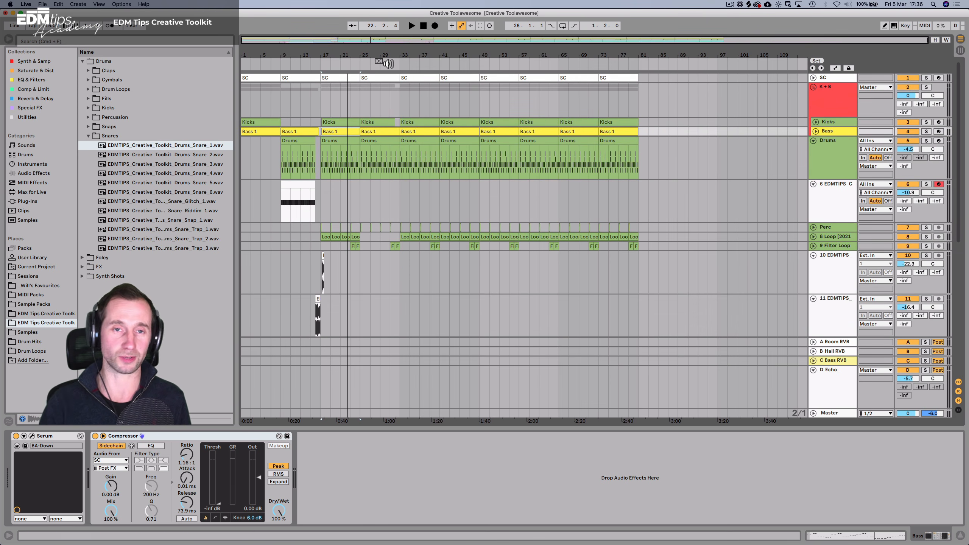
pyautogui.scroll(-12, 391, 106)
pyautogui.scroll(12, 391, 106)
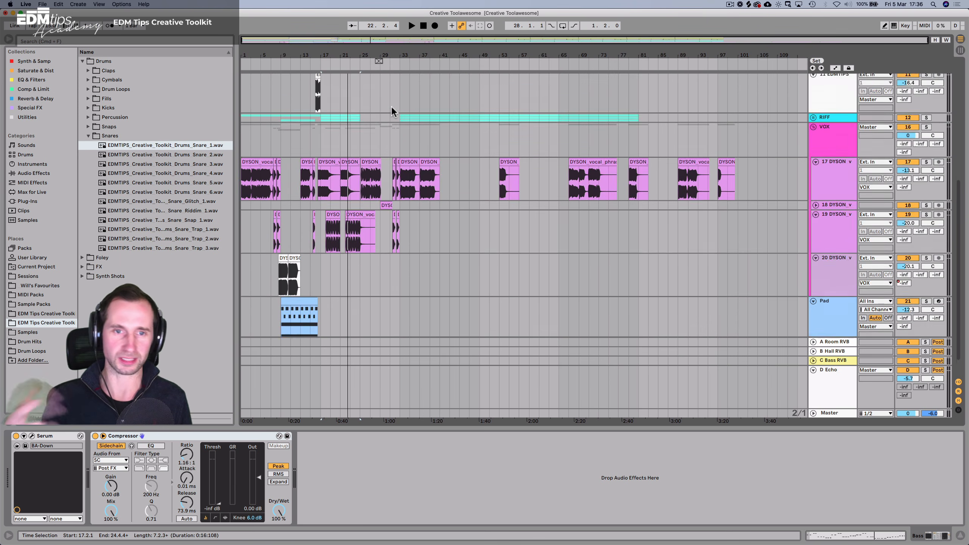
# Audition the arrangement from about bar 30 and again from bar 25.
pyautogui.click(388, 66)
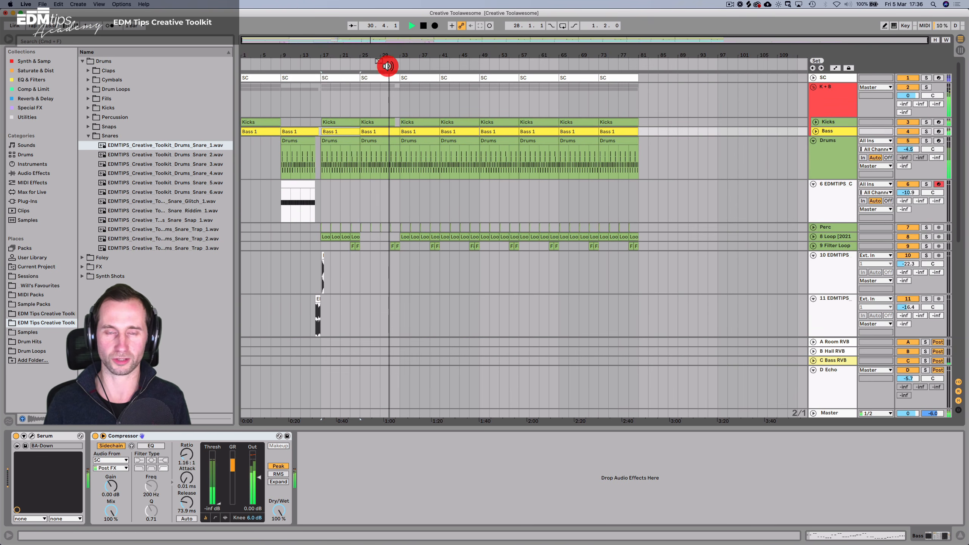
pyautogui.moveTo(396, 56)
pyautogui.mouseDown()
pyautogui.moveTo(397, 74)
pyautogui.moveTo(467, 91)
pyautogui.moveTo(469, 104)
pyautogui.moveTo(397, 51)
pyautogui.mouseUp()
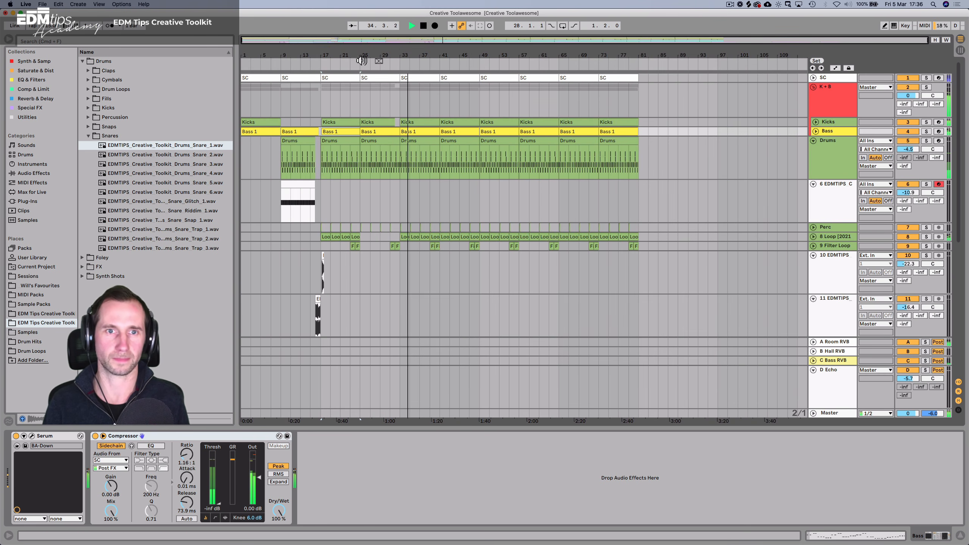
pyautogui.press('space')
pyautogui.click(358, 64)
pyautogui.scroll(-10, 409, 83)
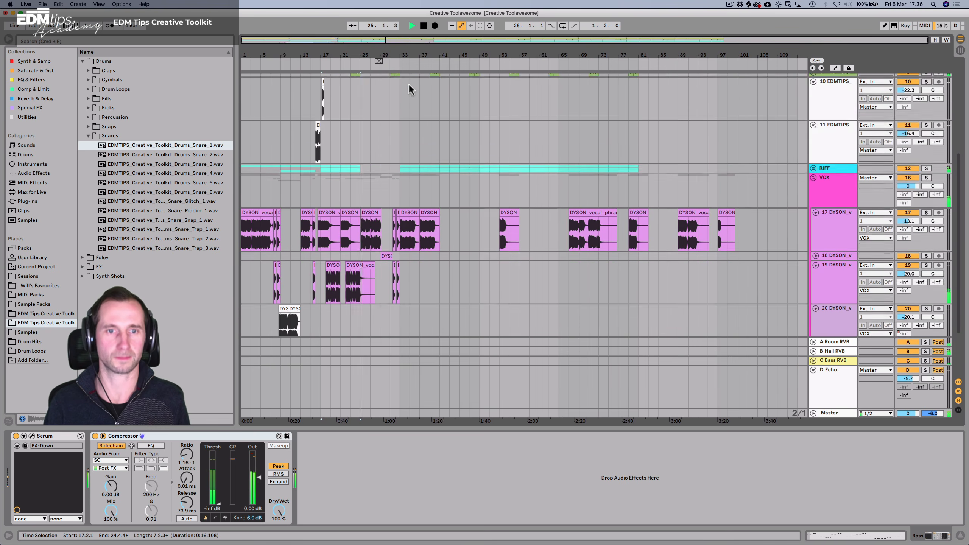
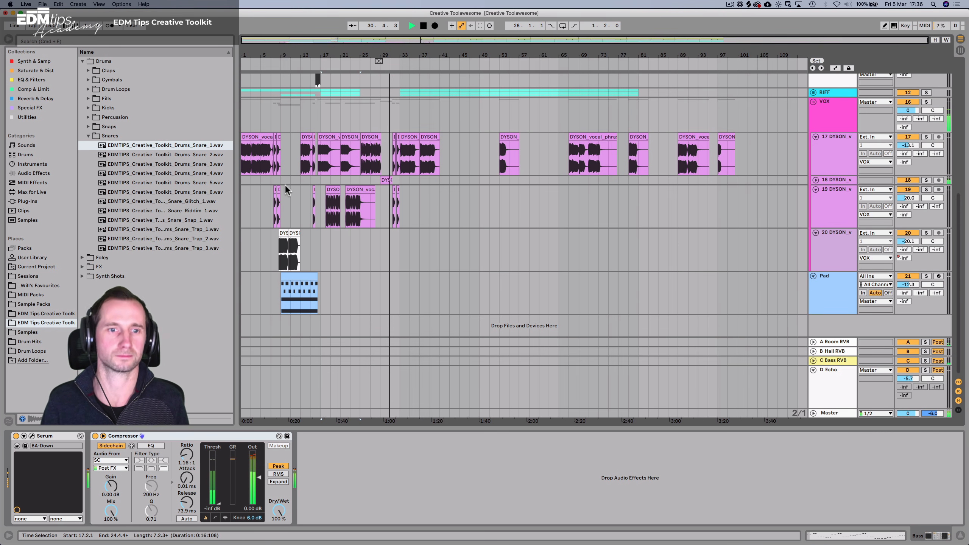
# Copy bars 7 to 15 of the dry vocoder vocal track and paste them at bar 31 on the same track.
pyautogui.moveTo(273, 241); pyautogui.dragTo(309, 245)
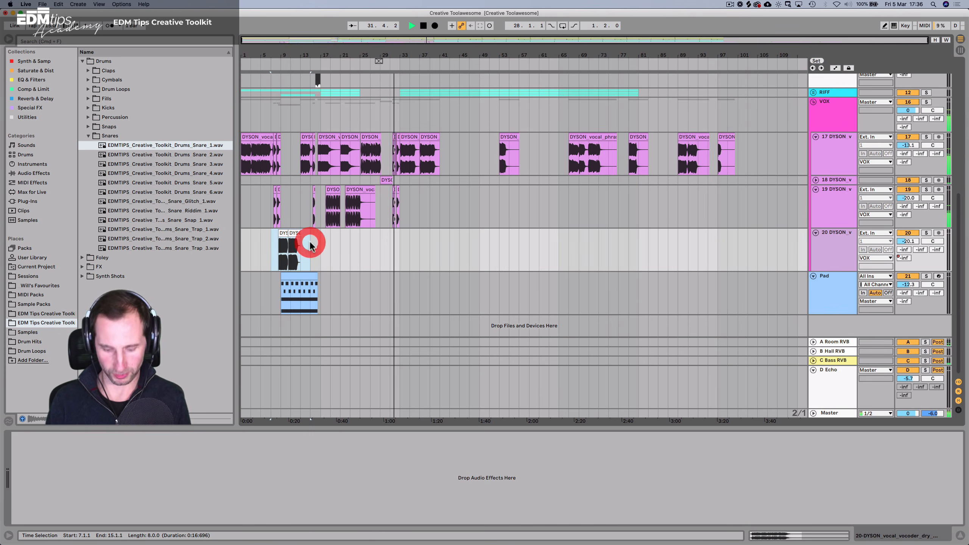
pyautogui.press('super+c')
pyautogui.click(389, 236)
pyautogui.press('super+v')
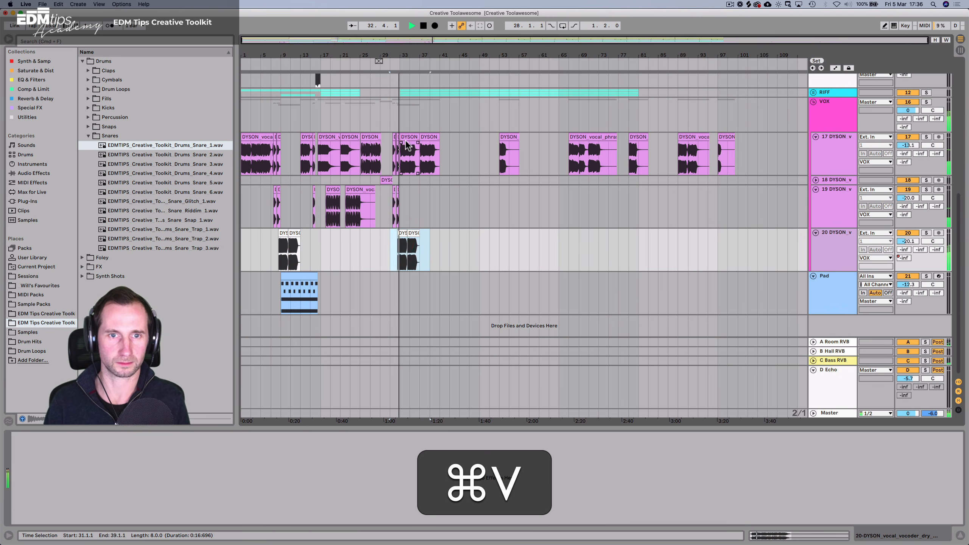
# Delete the two vocal phrase clips between bars 33 and 41 on track 17.
pyautogui.click(403, 135)
pyautogui.press('super+BackSpace')
pyautogui.press('BackSpace')
pyautogui.click(428, 137)
pyautogui.press('BackSpace')
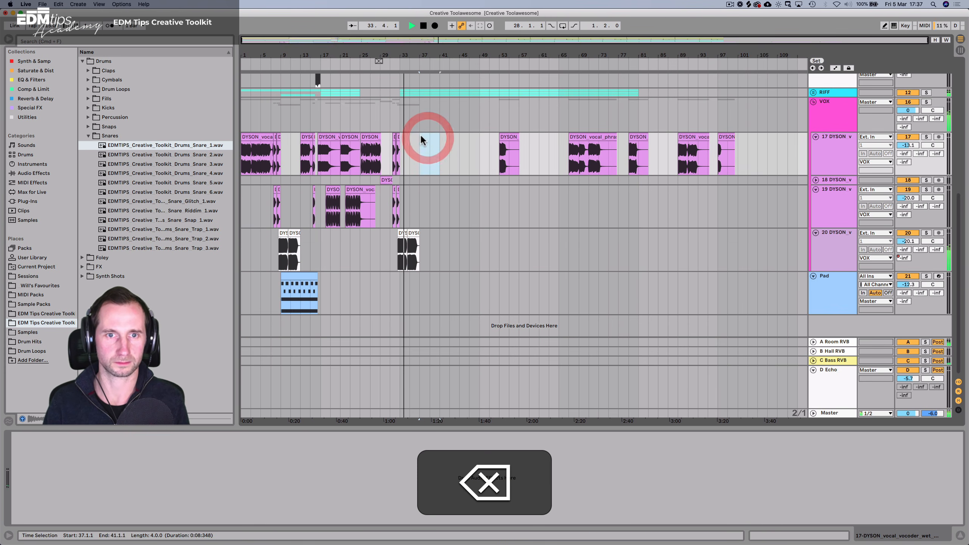
# Delete the Kicks clip that starts at bar 33.
pyautogui.scroll(10, 420, 135)
pyautogui.click(410, 122)
pyautogui.press('BackSpace')
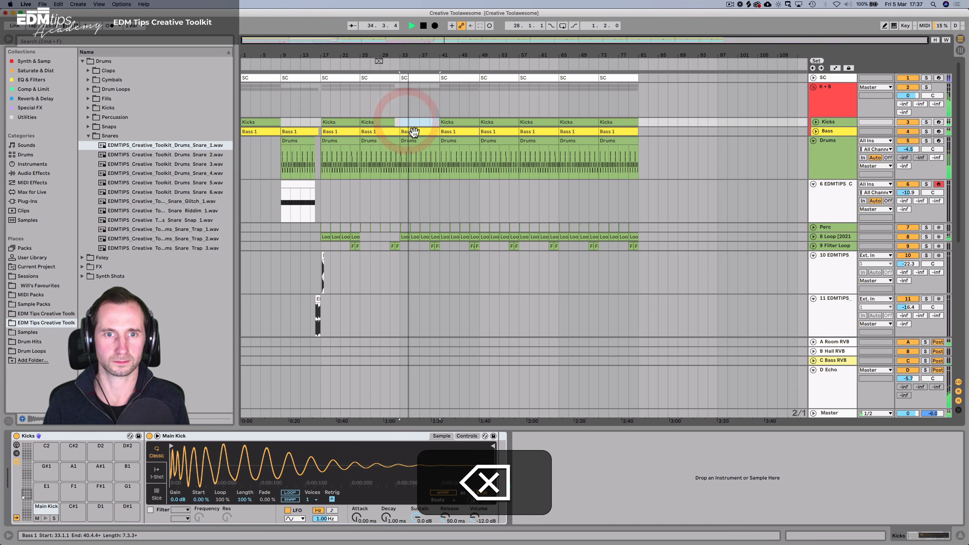
pyautogui.click(414, 132)
pyautogui.press('BackSpace')
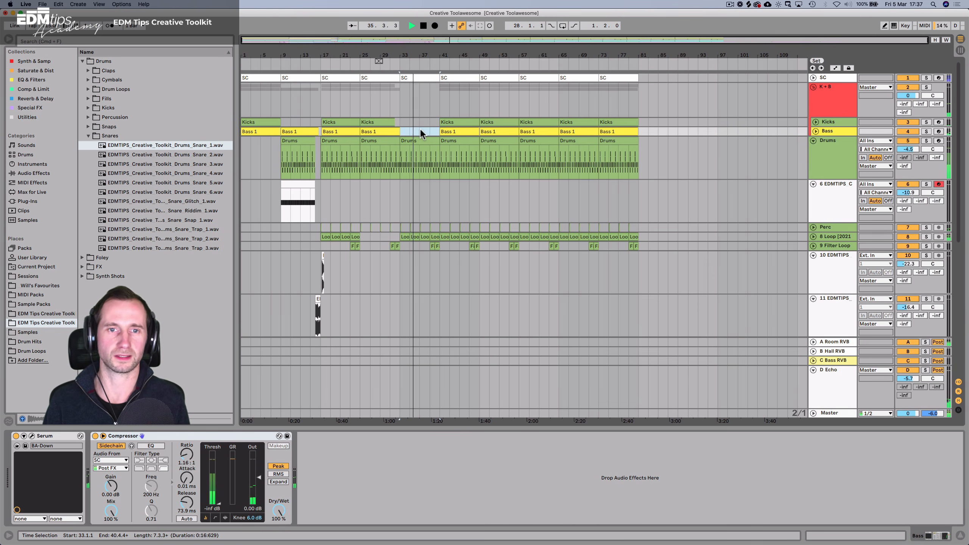
pyautogui.press('super+z')
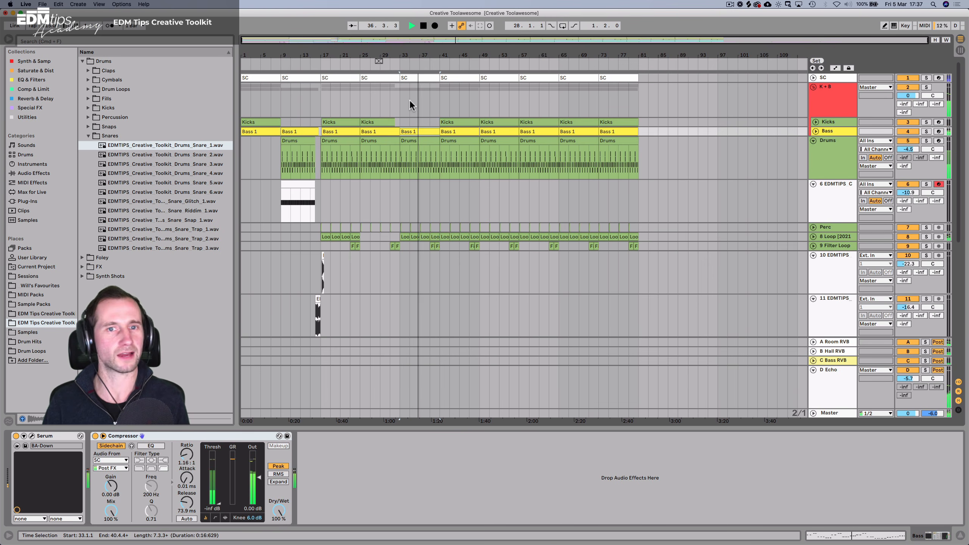
# Play from about bar 31 and delete the percussion loop clips between bars 33 and 41 on track 8.
pyautogui.press('space')
pyautogui.click(834, 103)
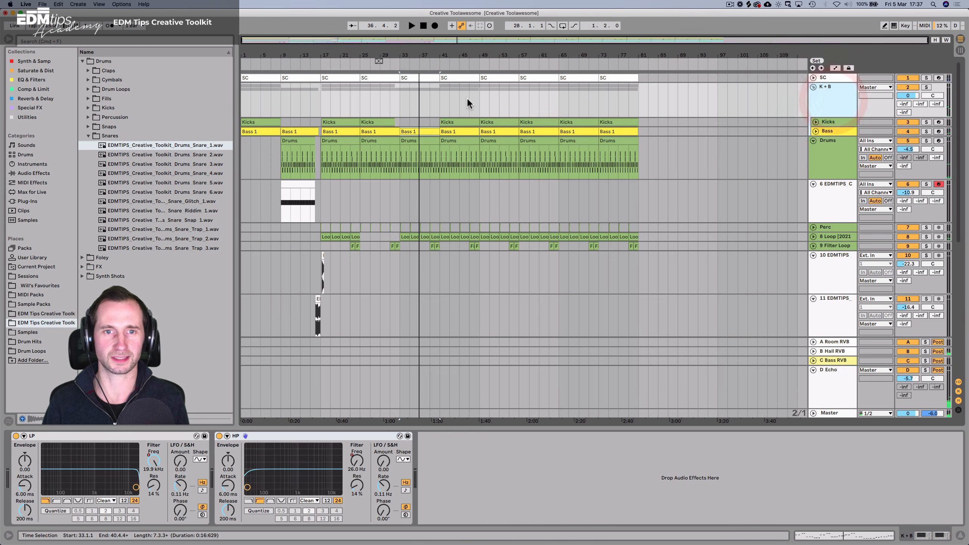
pyautogui.click(392, 61)
pyautogui.click(407, 237)
pyautogui.press('BackSpace')
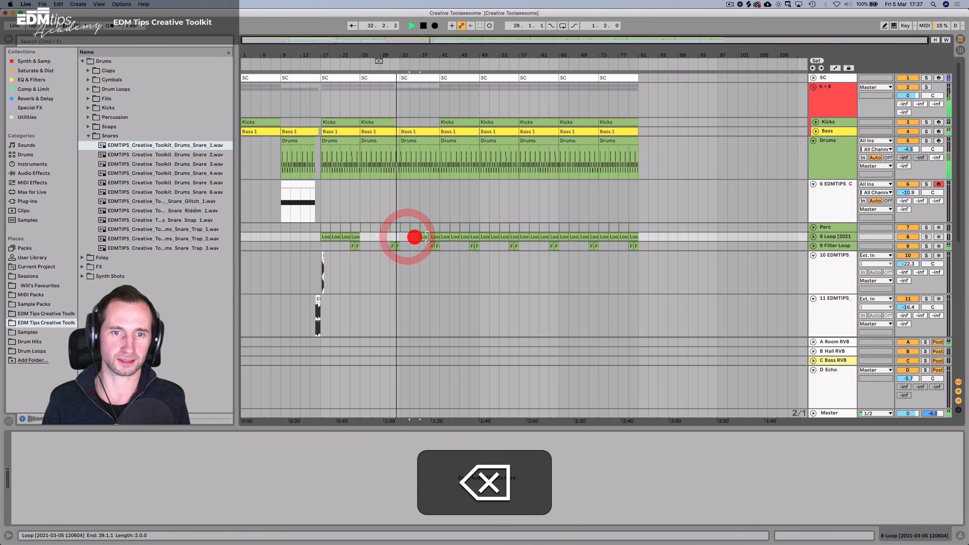
pyautogui.click(435, 237)
pyautogui.scroll(-2, 417, 150)
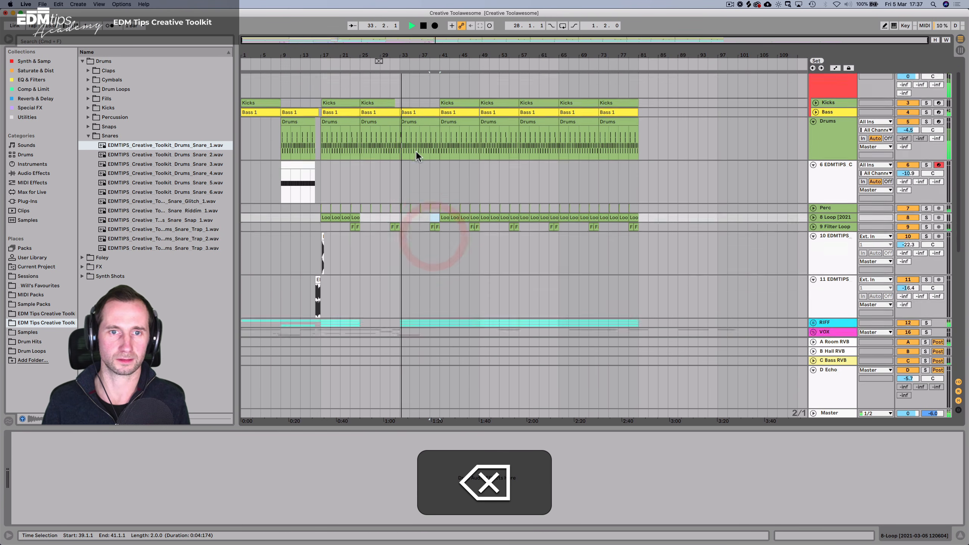
# Undo the deletion of the percussion loop clips between bars 33 and 41 on track 8.
pyautogui.scroll(-2, 417, 151)
pyautogui.press('cmd+z')
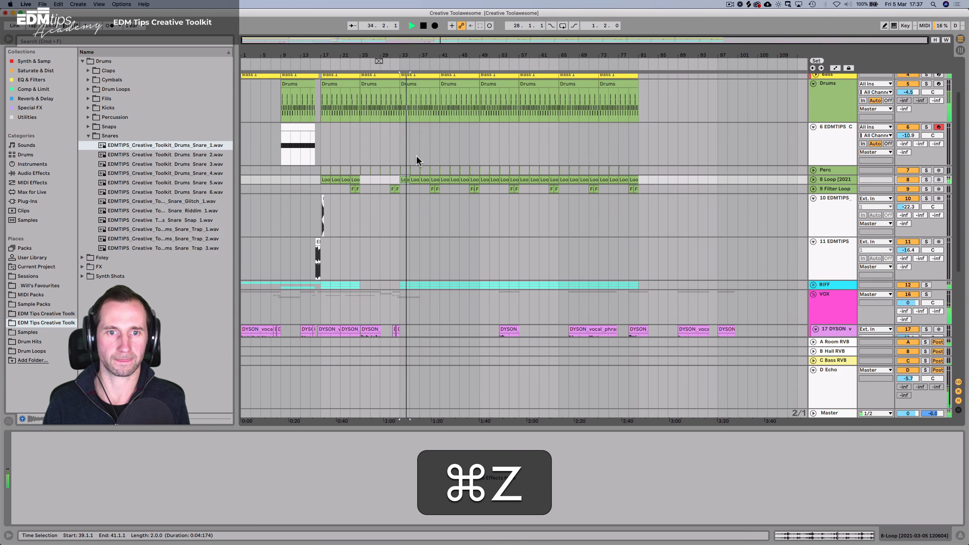
# Automate the K+B group's HP frequency to rise from 26 Hz at bar 33 to about 324 Hz at bar 41, returning to 26 Hz there.
pyautogui.scroll(3, 417, 155)
pyautogui.click(832, 100)
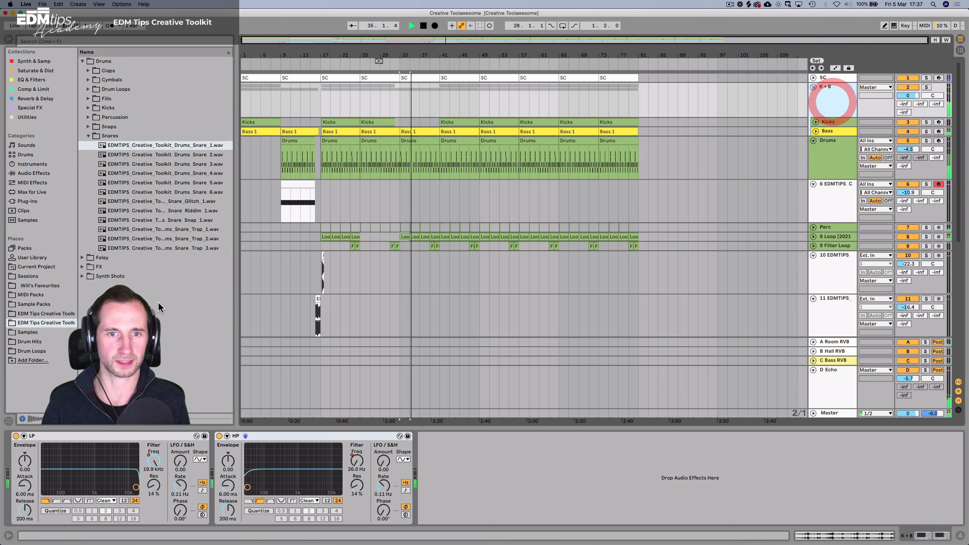
pyautogui.press('a')
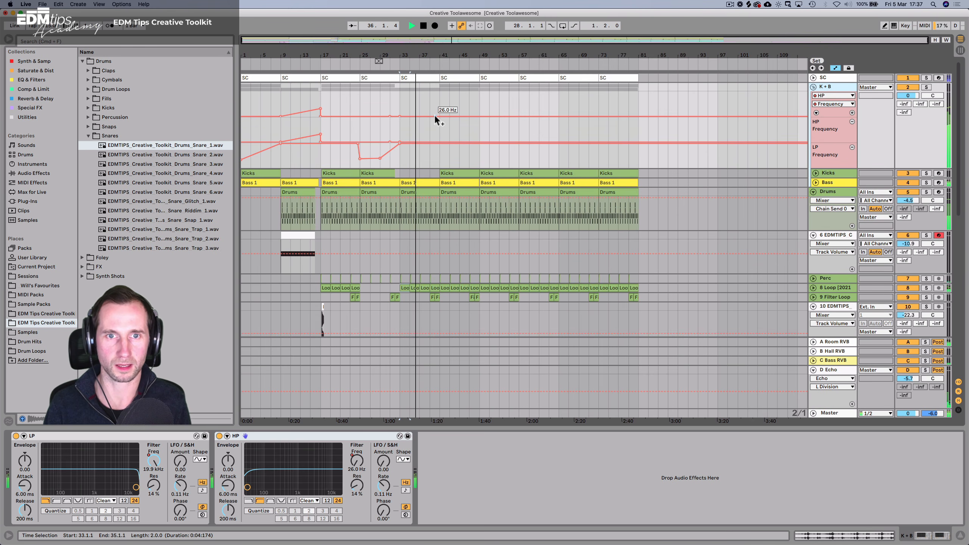
pyautogui.moveTo(434, 116); pyautogui.dragTo(435, 109)
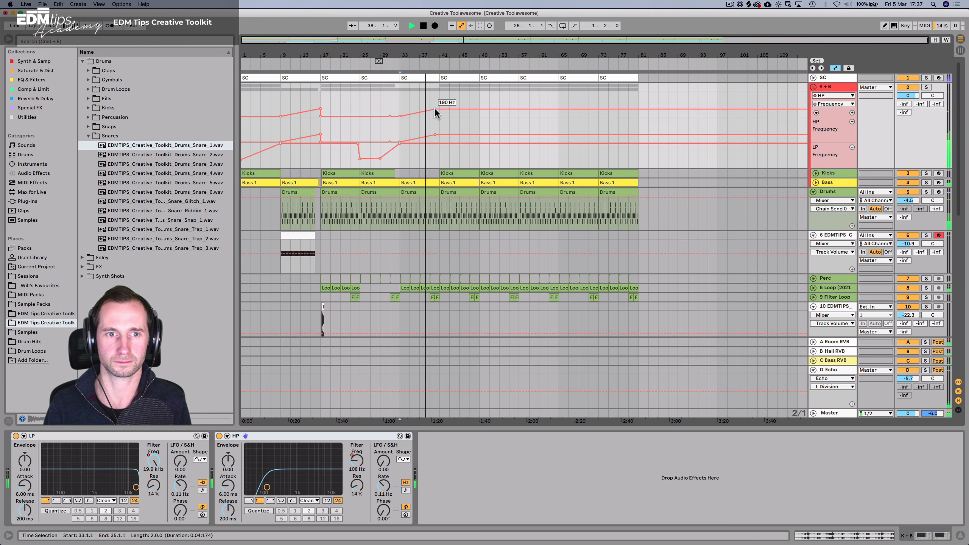
pyautogui.moveTo(445, 50); pyautogui.dragTo(444, 118)
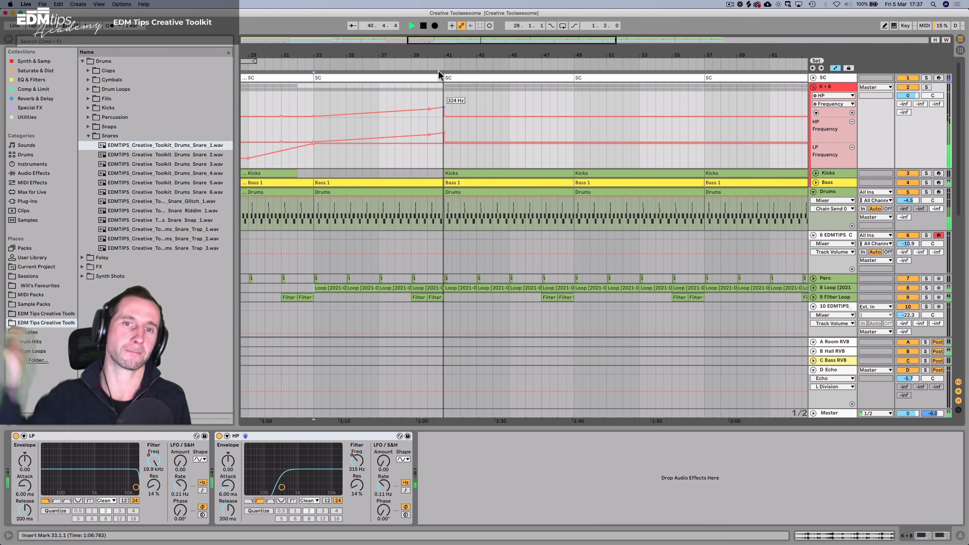
pyautogui.moveTo(462, 65); pyautogui.dragTo(461, 51)
# Play the arrangement from about bar 26 and review the vocal tracks around the breakdown.
pyautogui.scroll(-5, 445, 84)
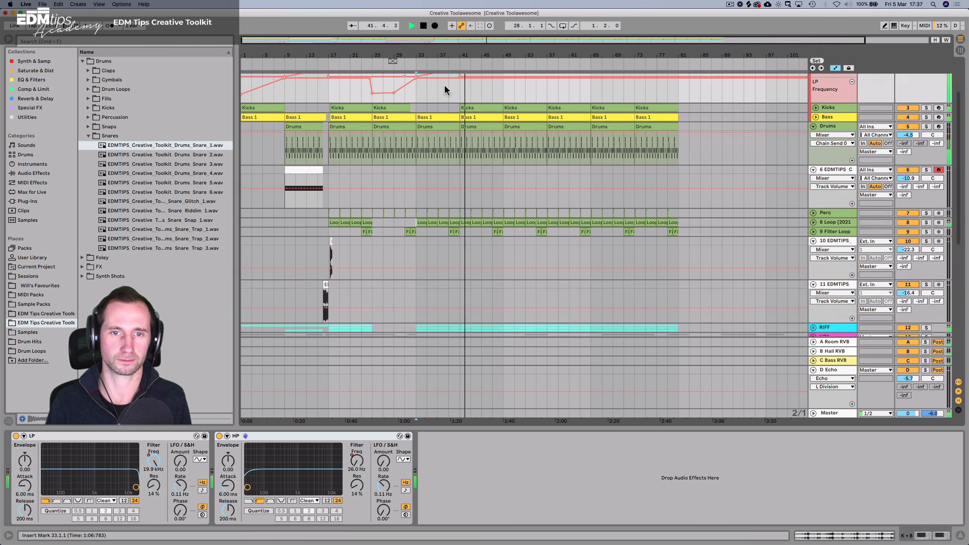
pyautogui.press('space')
pyautogui.click(378, 64)
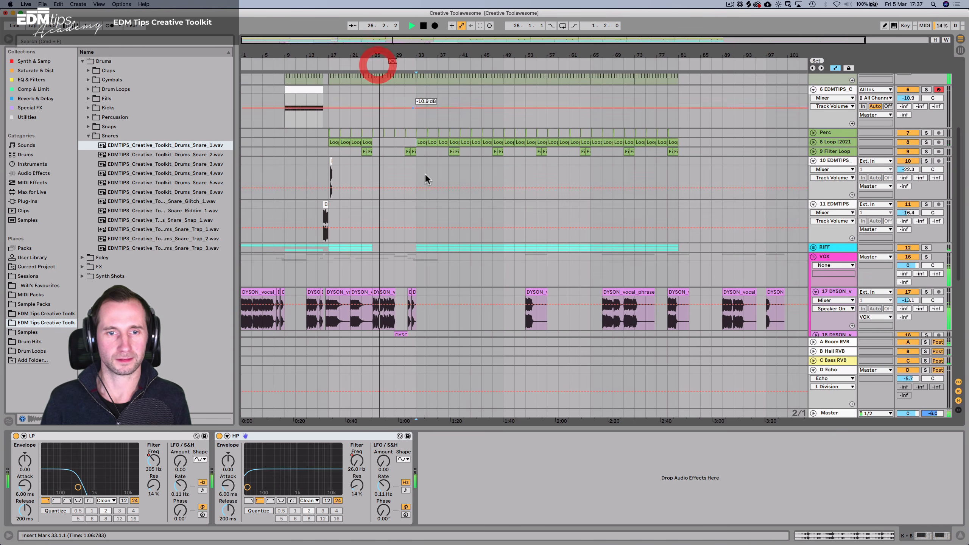
pyautogui.scroll(5, 401, 182)
pyautogui.scroll(-8, 400, 183)
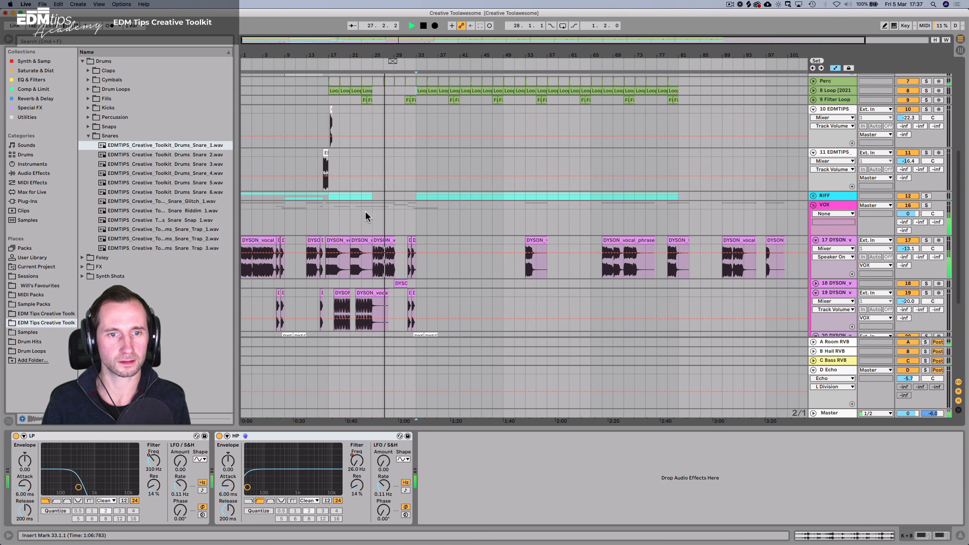
pyautogui.scroll(-2, 354, 214)
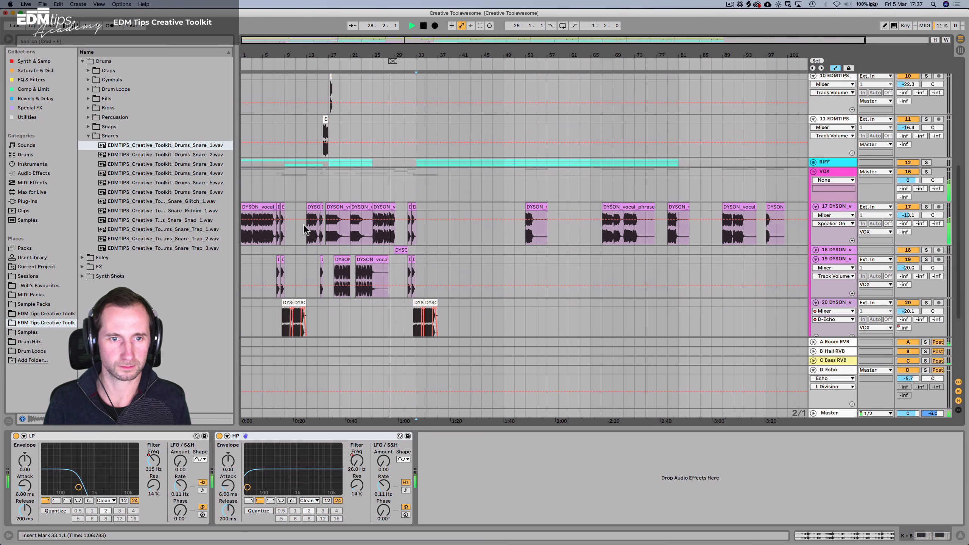
pyautogui.moveTo(306, 228)
pyautogui.mouseDown()
pyautogui.moveTo(392, 272)
pyautogui.moveTo(341, 274)
pyautogui.moveTo(351, 275)
pyautogui.mouseUp()
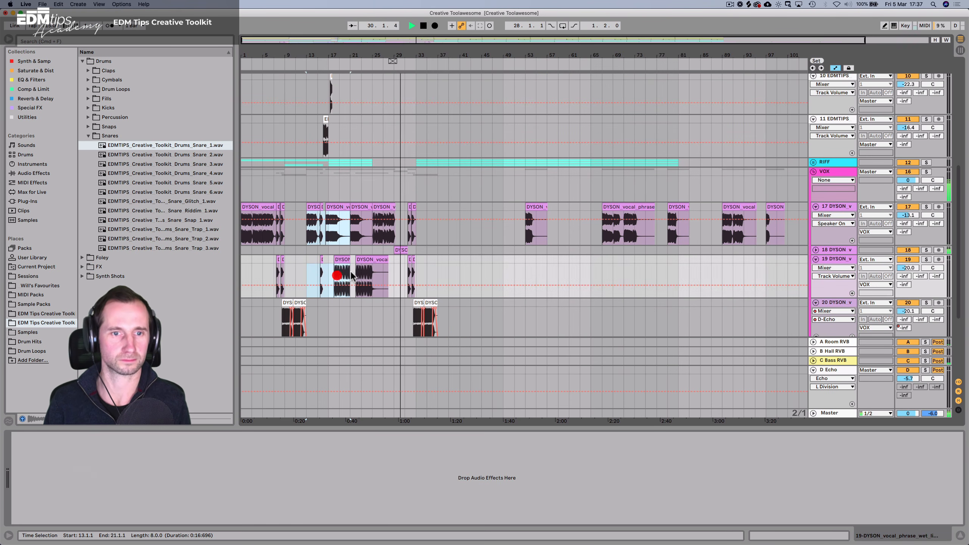
pyautogui.click(307, 263)
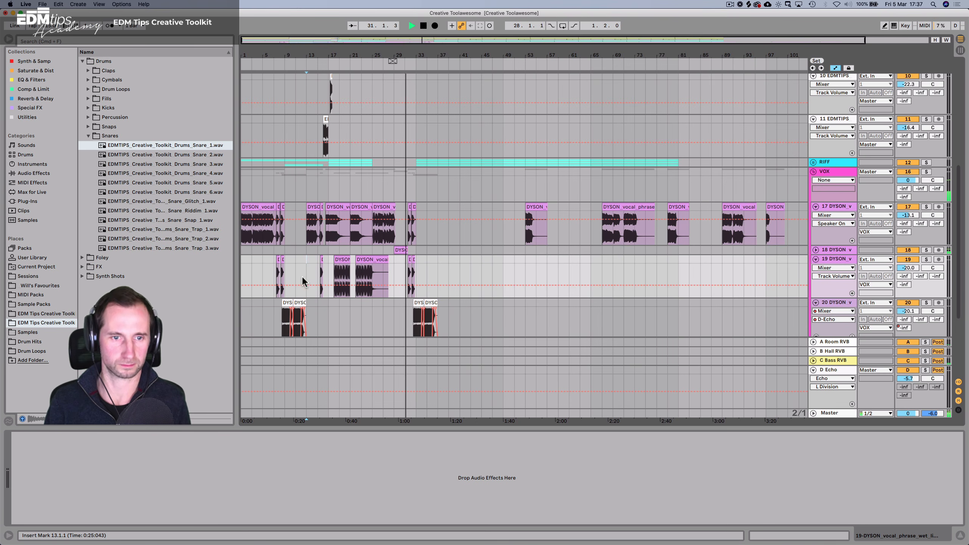
pyautogui.moveTo(306, 234)
pyautogui.mouseDown()
pyautogui.moveTo(345, 282)
pyautogui.moveTo(366, 285)
pyautogui.mouseUp()
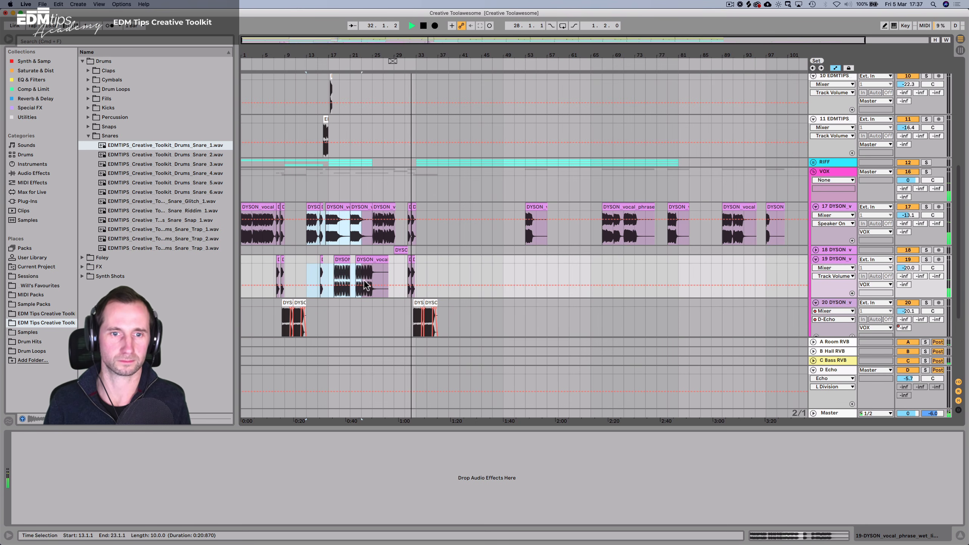
pyautogui.press('super+c')
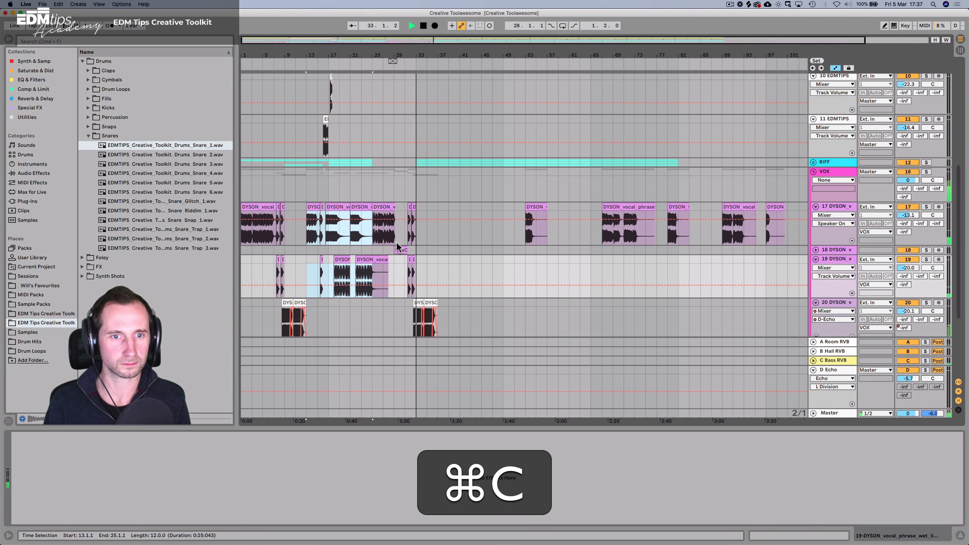
pyautogui.click(439, 230)
pyautogui.press('super+v')
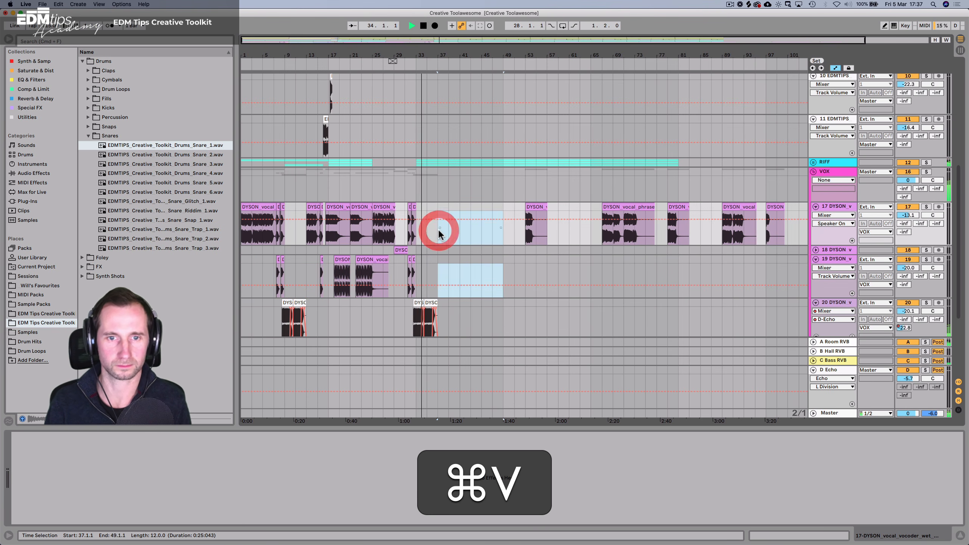
pyautogui.press('super+a')
# With automation mode off, copy bars 13 to 25 of vocal tracks 17 to 19 and paste them at bar 37.
pyautogui.press('a')
pyautogui.moveTo(307, 222); pyautogui.dragTo(368, 272)
pyautogui.press('super+c')
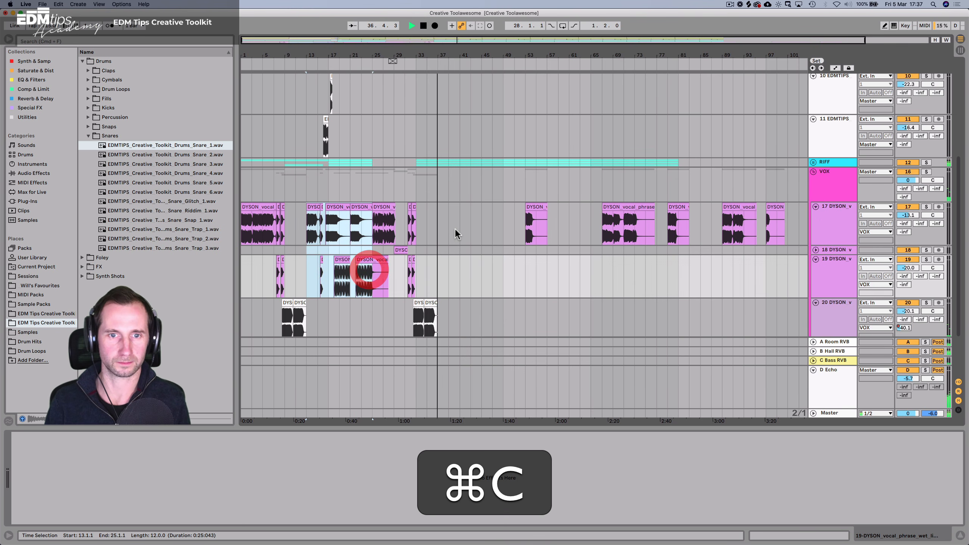
pyautogui.click(440, 223)
pyautogui.press('super+v')
# Copy the Pad clip at bar 9 to bar 33 on the same track and stop playback.
pyautogui.scroll(-2, 382, 245)
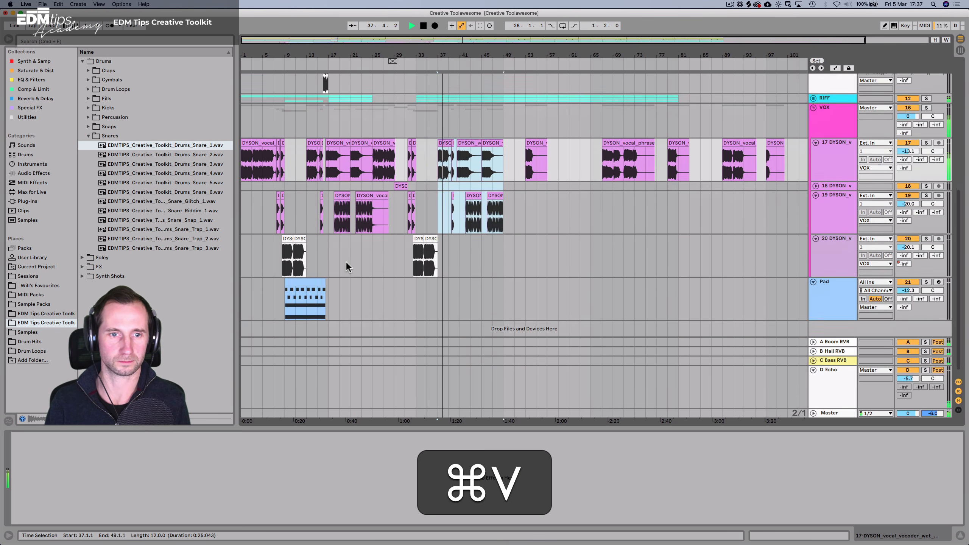
pyautogui.click(303, 274)
pyautogui.moveTo(304, 275); pyautogui.dragTo(431, 278)
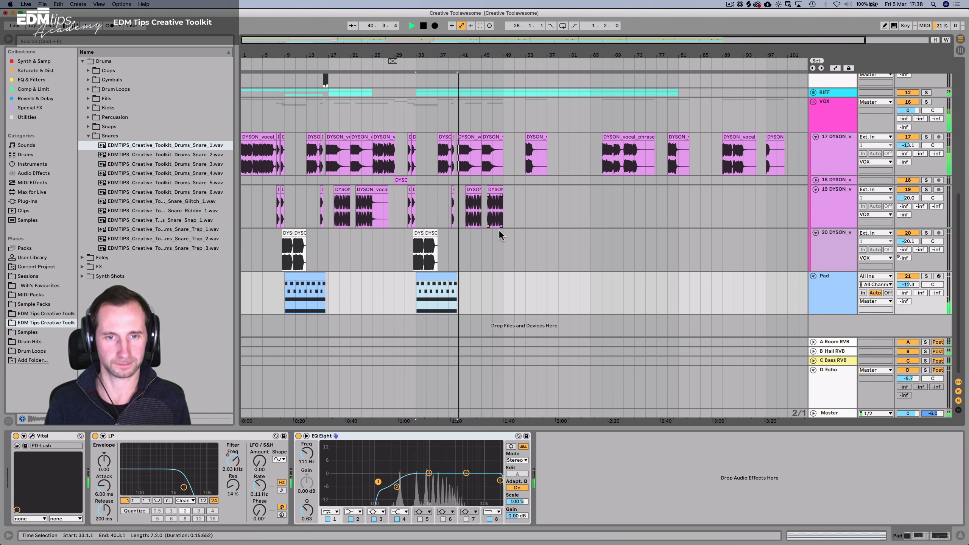
pyautogui.scroll(12, 498, 229)
pyautogui.scroll(-12, 498, 227)
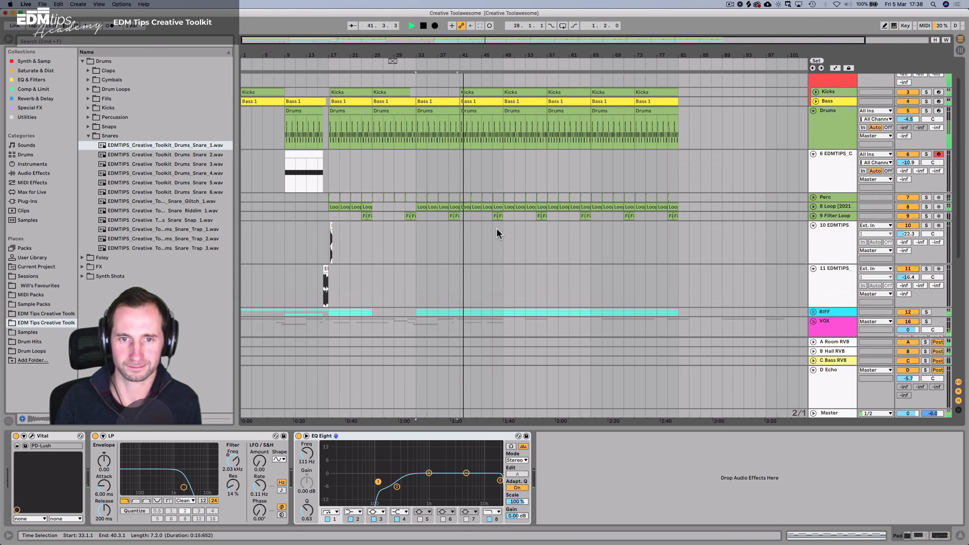
pyautogui.press('space')
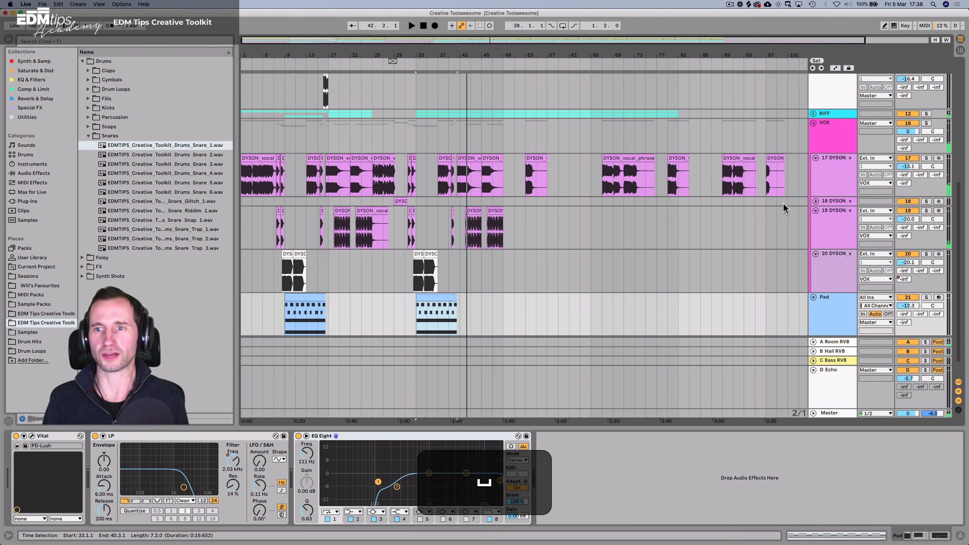
# Add a Reverb to the RIFF group and set its decay time to 649 ms and its diffuse level to 4.3 dB.
pyautogui.click(832, 113)
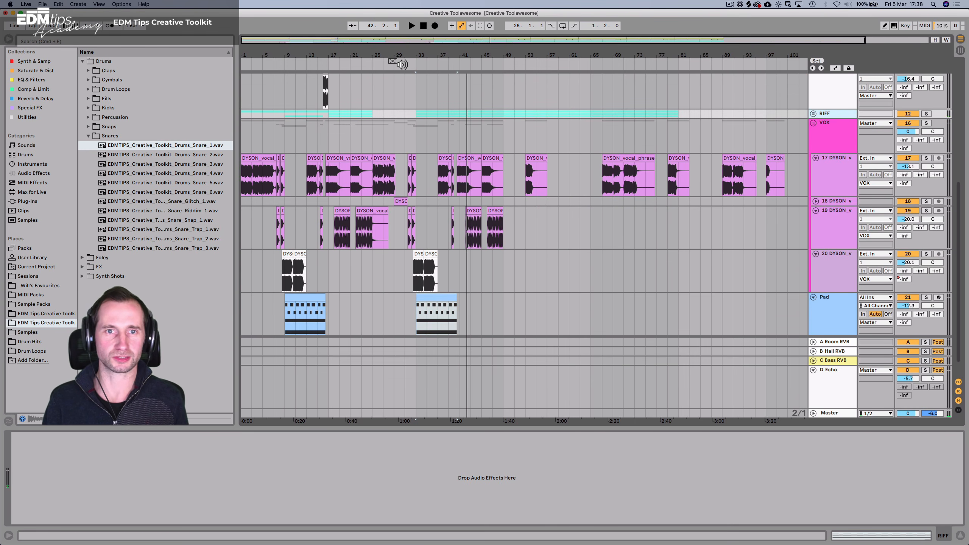
pyautogui.click(402, 63)
pyautogui.click(826, 114)
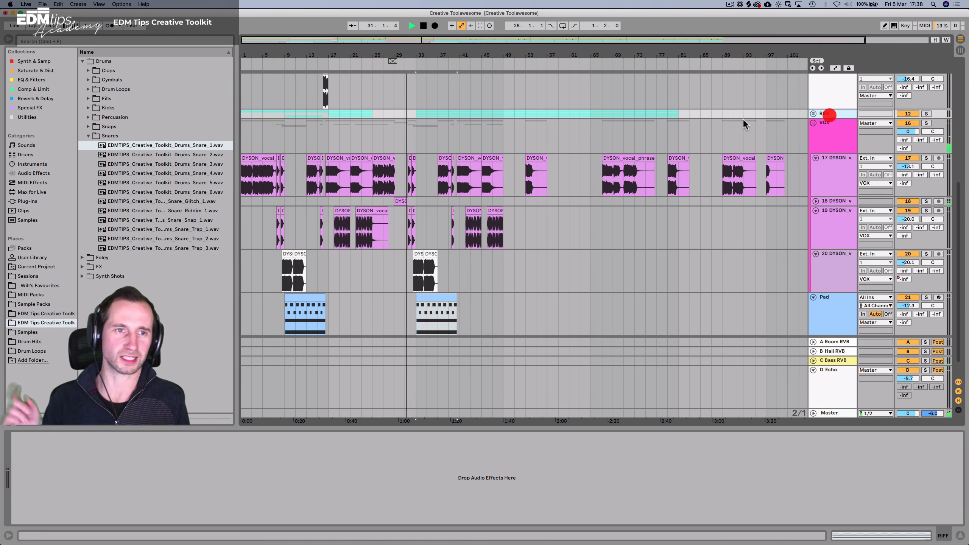
pyautogui.click(32, 98)
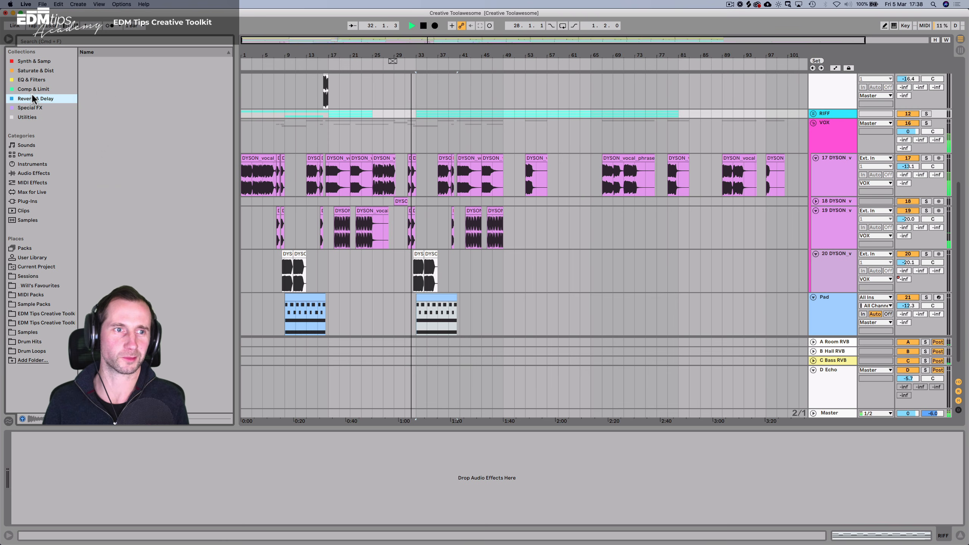
pyautogui.moveTo(104, 79); pyautogui.dragTo(114, 152)
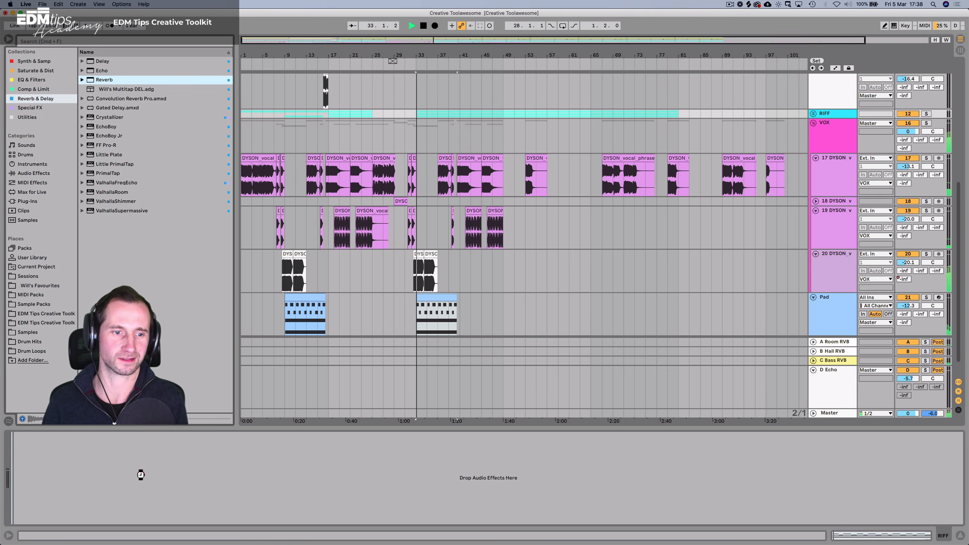
pyautogui.moveTo(141, 475); pyautogui.dragTo(138, 470)
pyautogui.moveTo(145, 510); pyautogui.dragTo(145, 519)
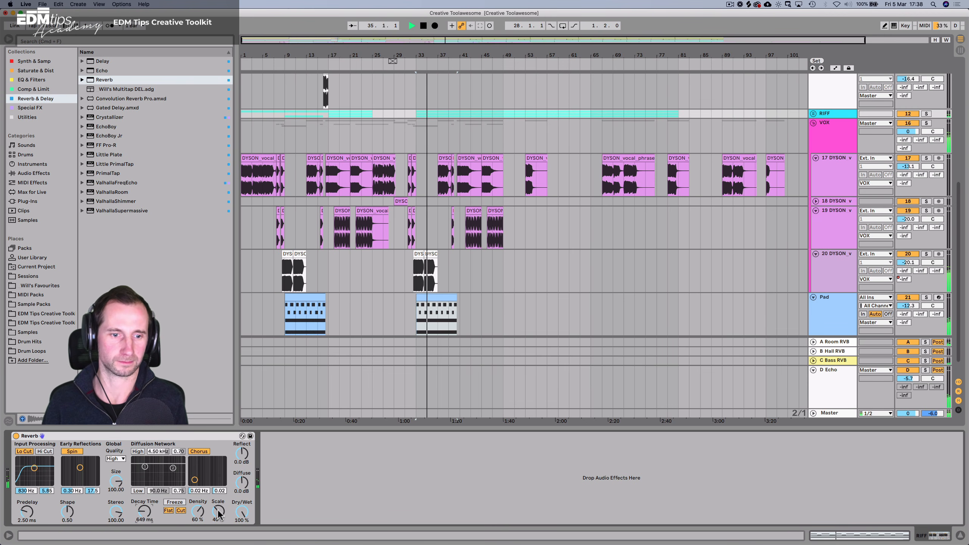
pyautogui.moveTo(242, 483); pyautogui.dragTo(243, 476)
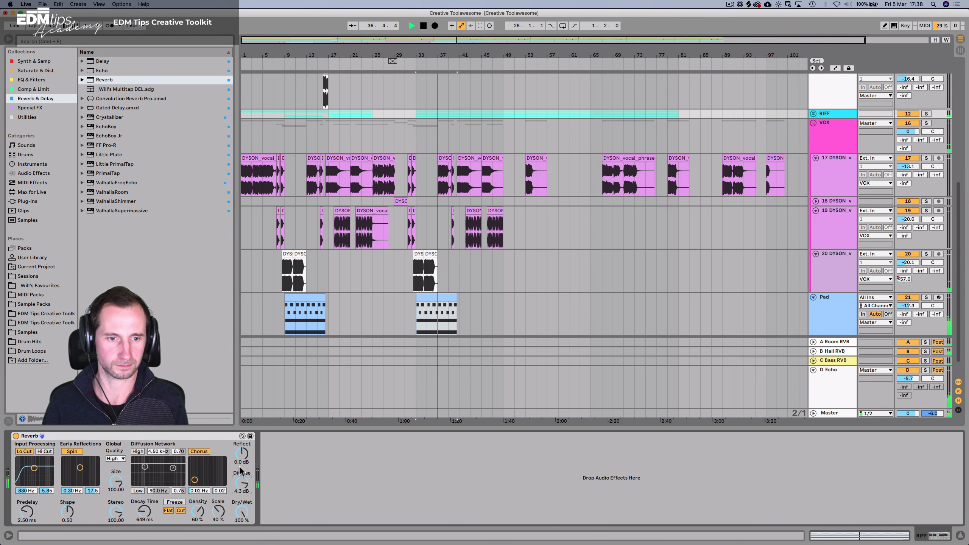
# Show the automation lane for the RIFF Reverb's Dry/Wet and undo the last edit.
pyautogui.rightClick(244, 513)
pyautogui.click(261, 480)
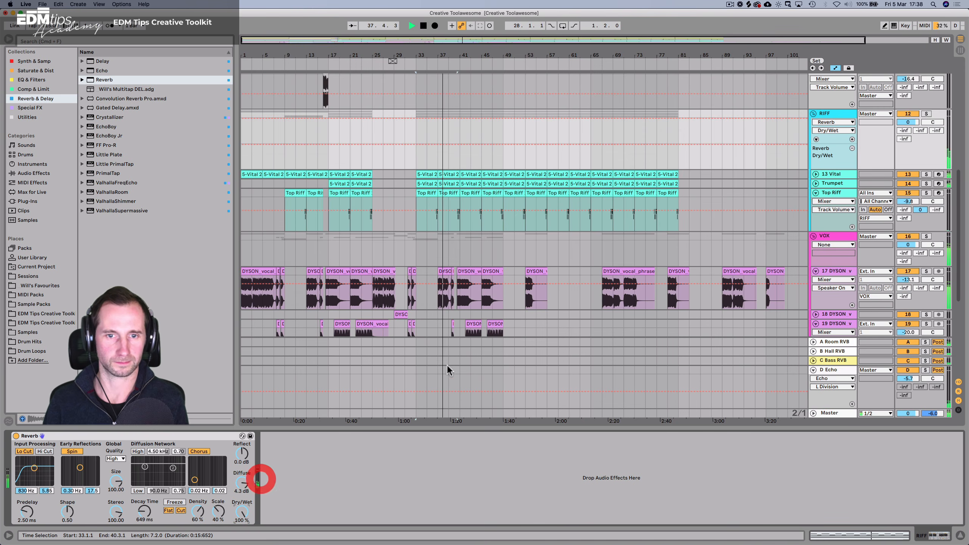
pyautogui.click(413, 209)
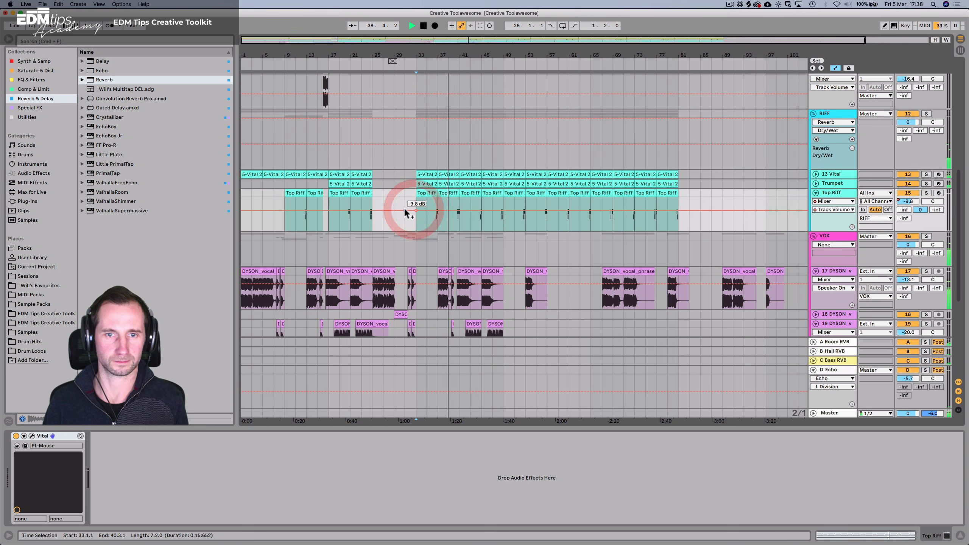
pyautogui.press('super+z')
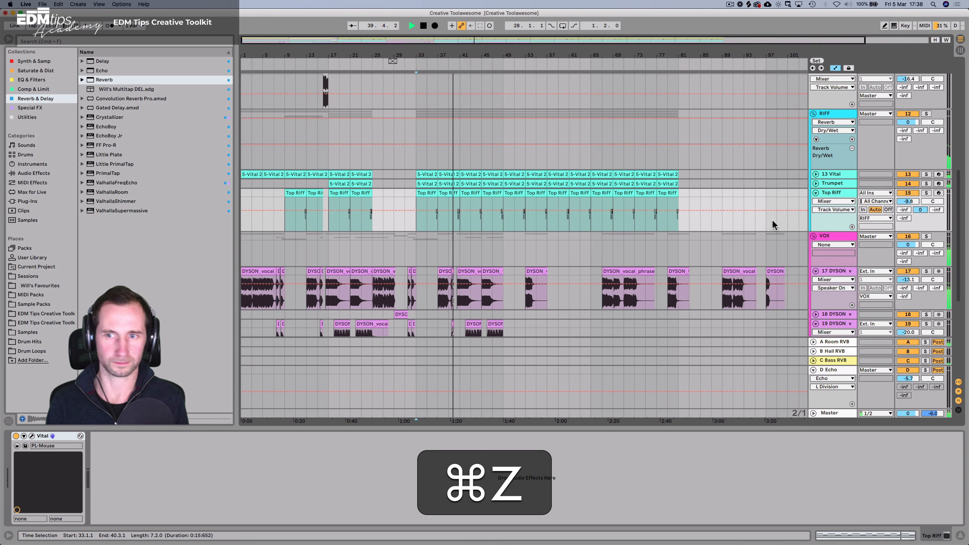
# Switch off the Reverb device on the RIFF group.
pyautogui.click(839, 122)
pyautogui.click(837, 114)
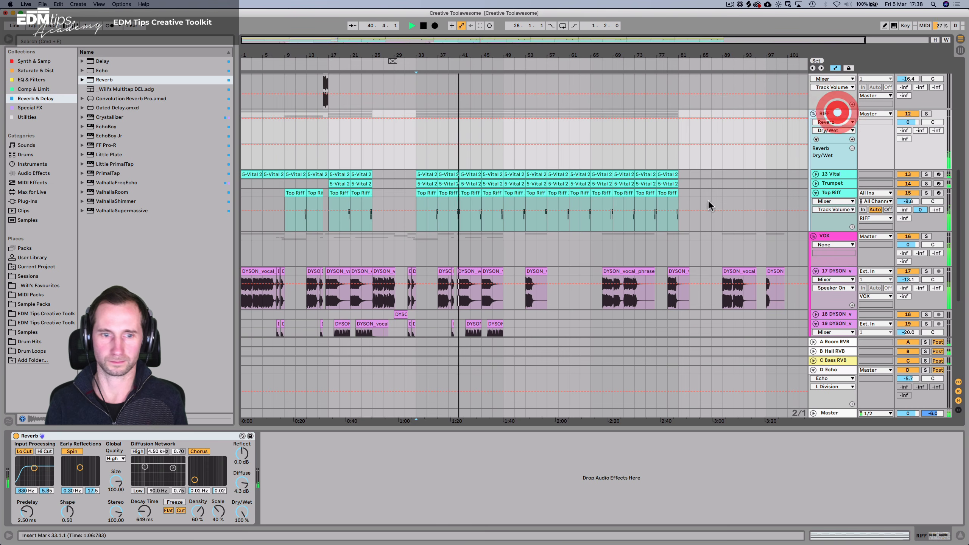
pyautogui.click(16, 436)
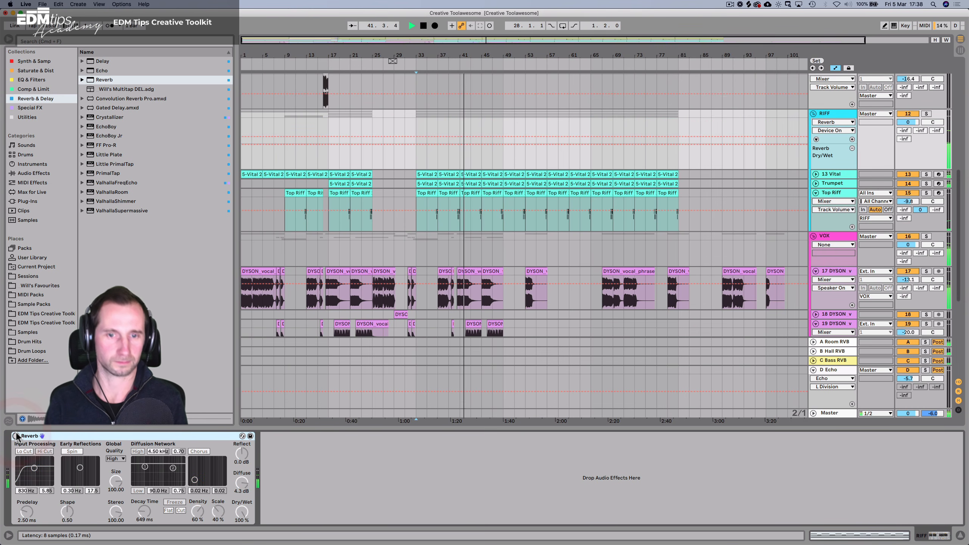